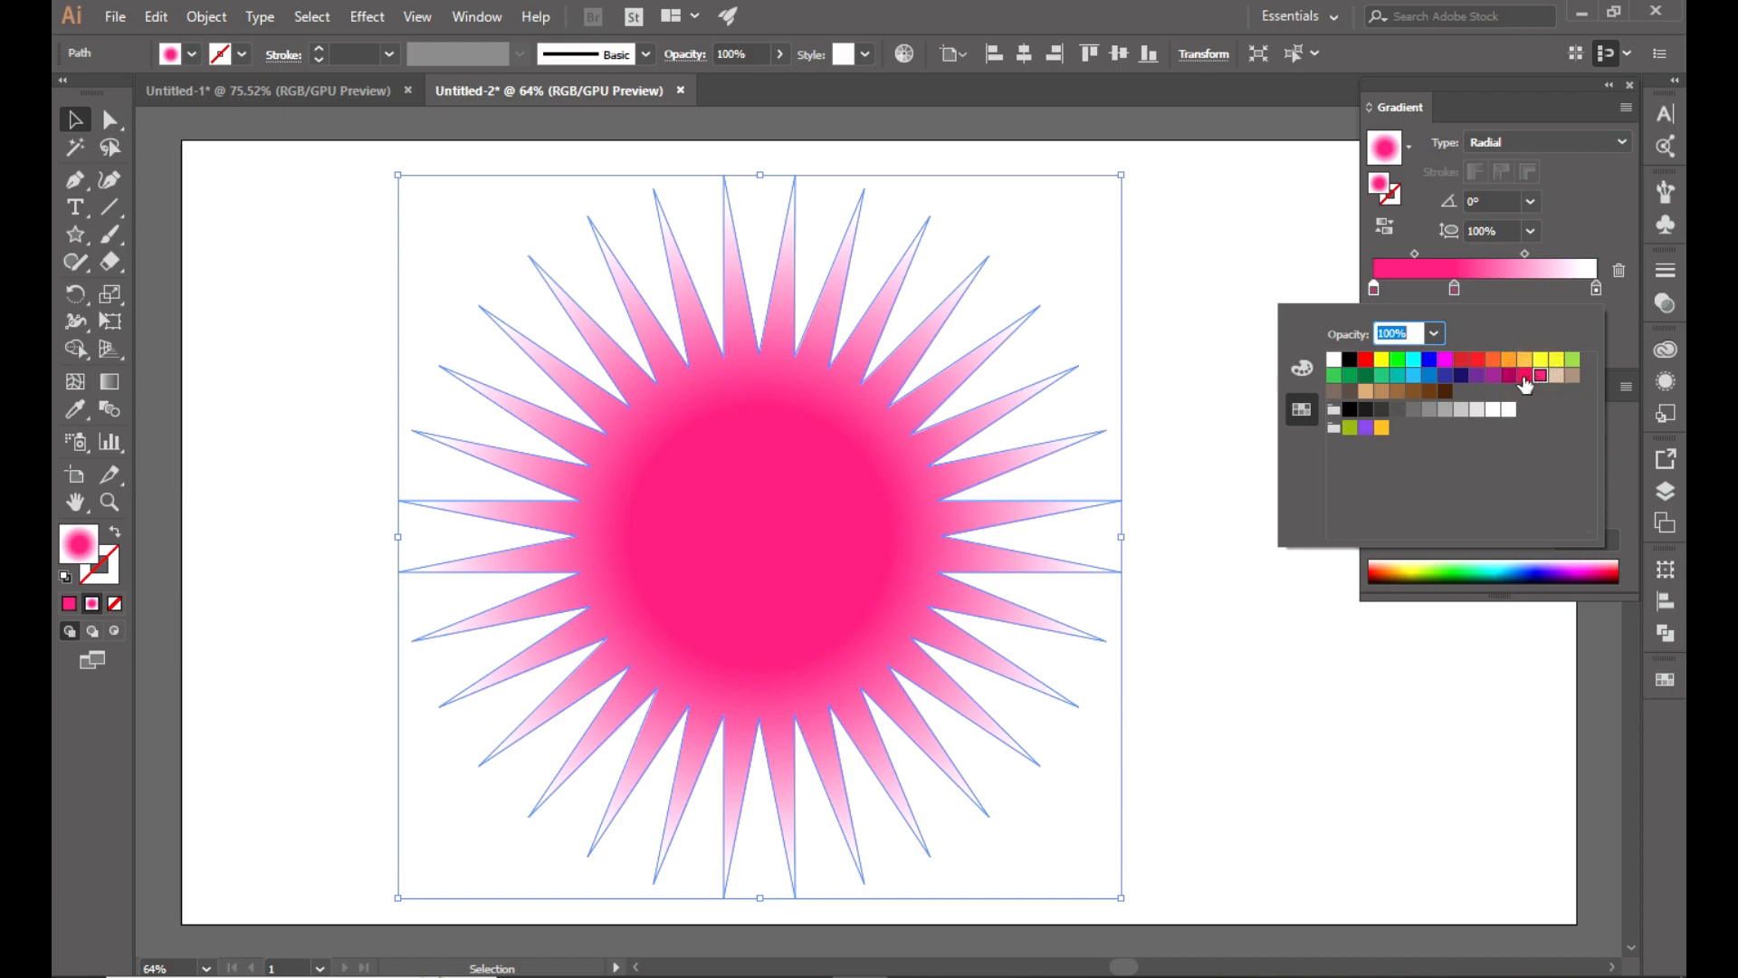
Shift the midpoint between the starburst's pink and white gradient stops to about 68%.
{"action": "left_click", "coordinate": [1317, 245]}
{"action": "left_click_drag", "start_coordinate": [1526, 255], "coordinate": [1550, 257]}
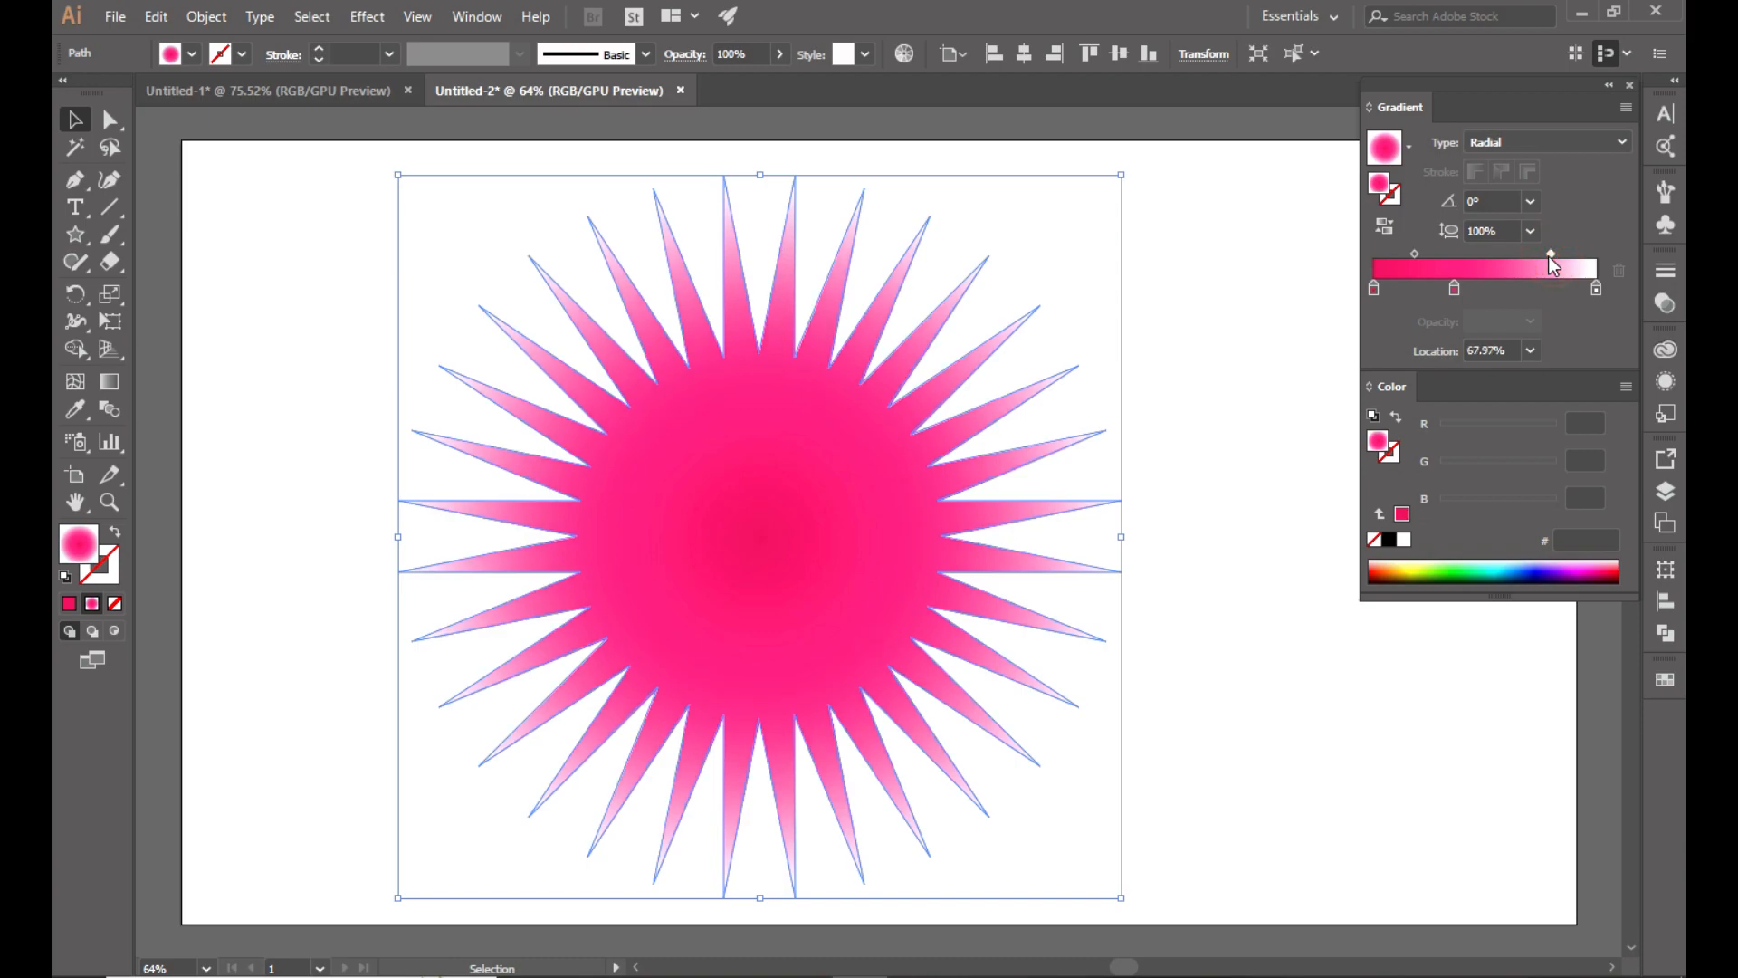
{"action": "left_click", "coordinate": [1208, 272]}
{"action": "left_click", "coordinate": [806, 468]}
Try a neighbouring pink swatch on the starburst's middle gradient stop and restore its ed1e79 pink.
{"action": "left_click", "coordinate": [112, 117]}
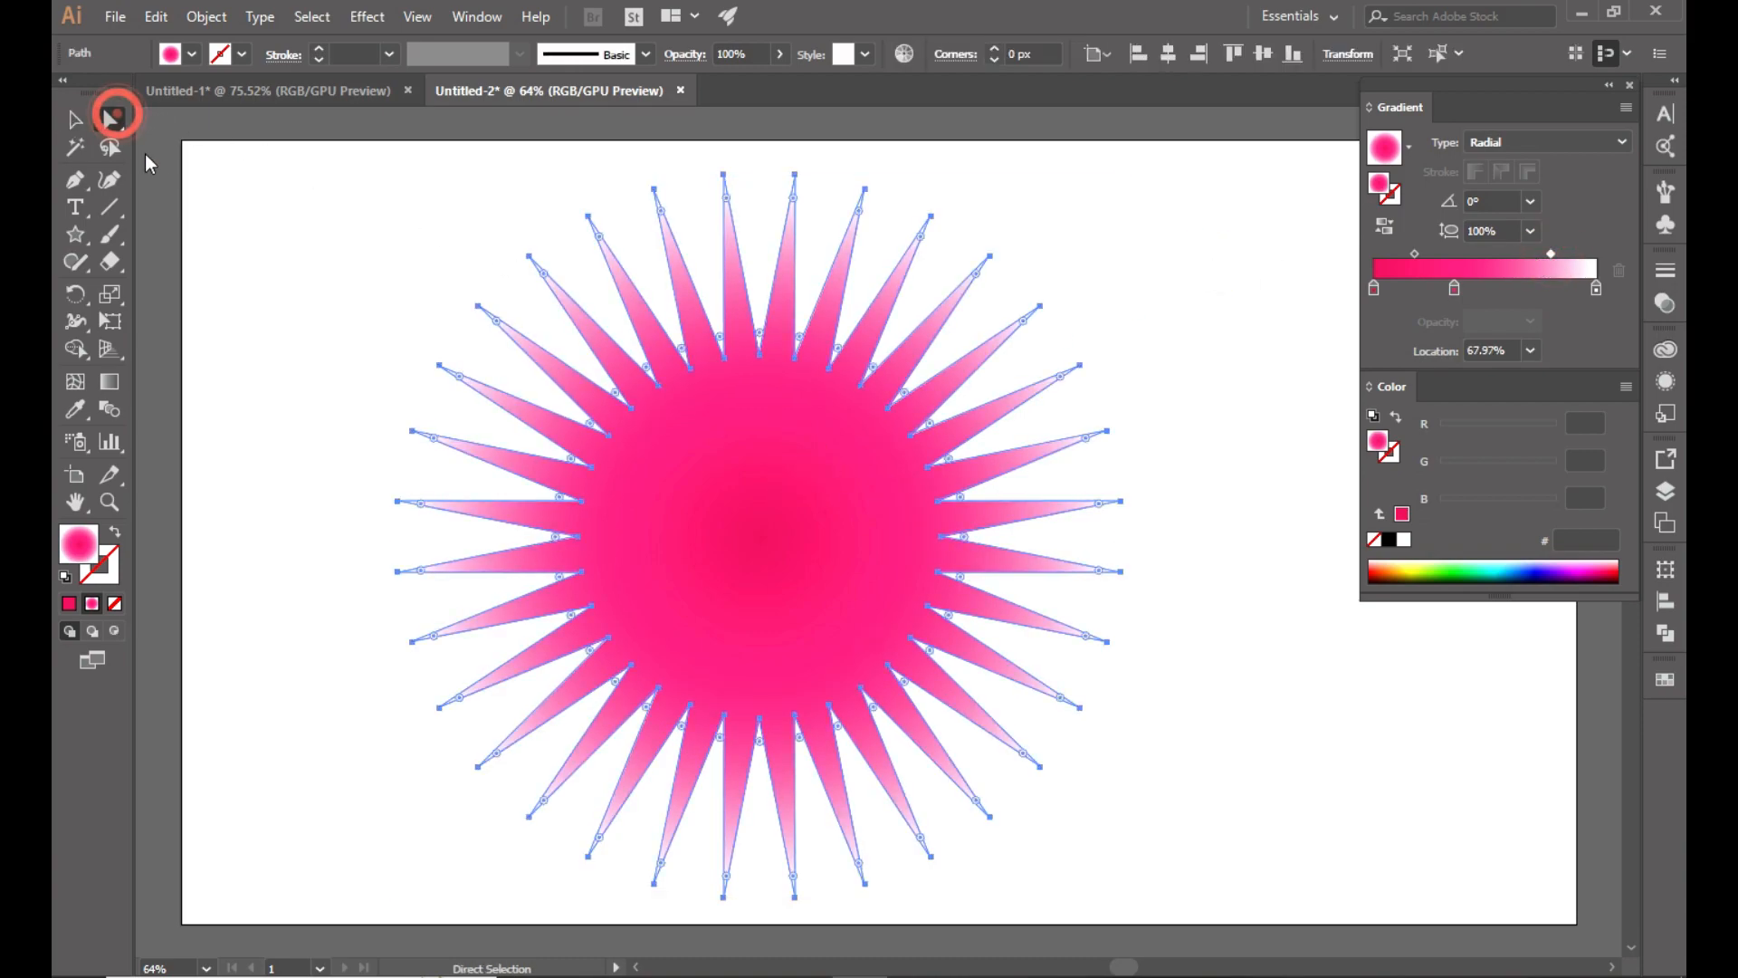
{"action": "left_click", "coordinate": [409, 240]}
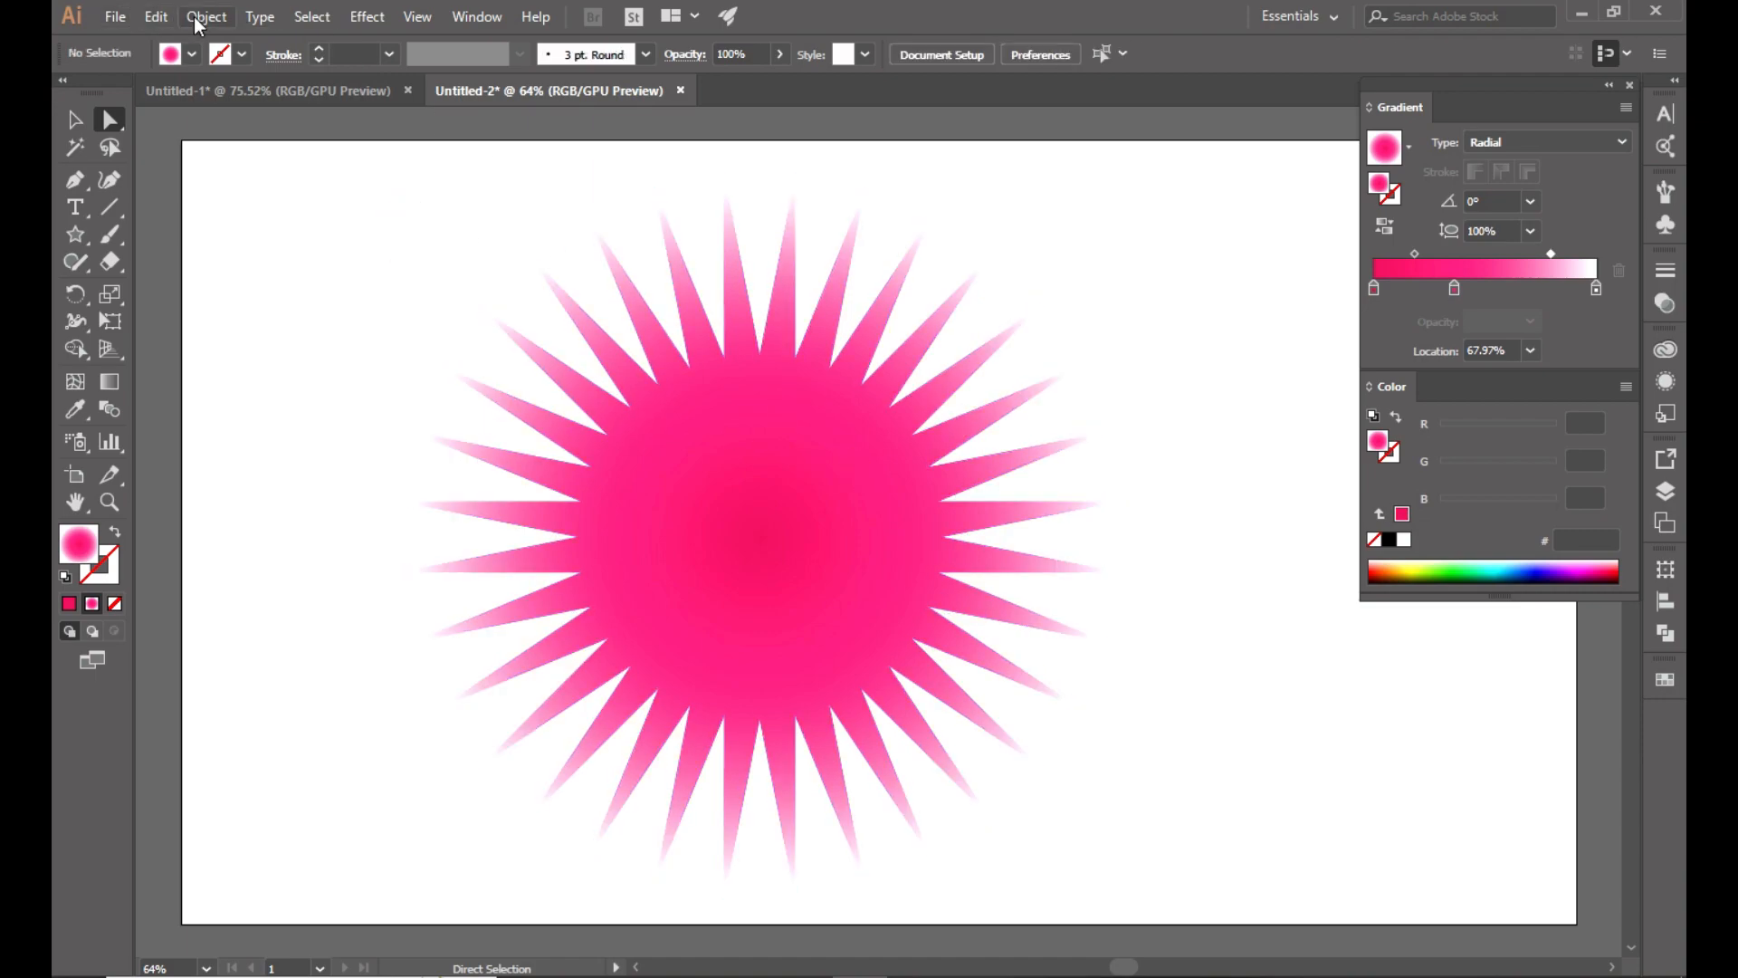
{"action": "left_click", "coordinate": [678, 500]}
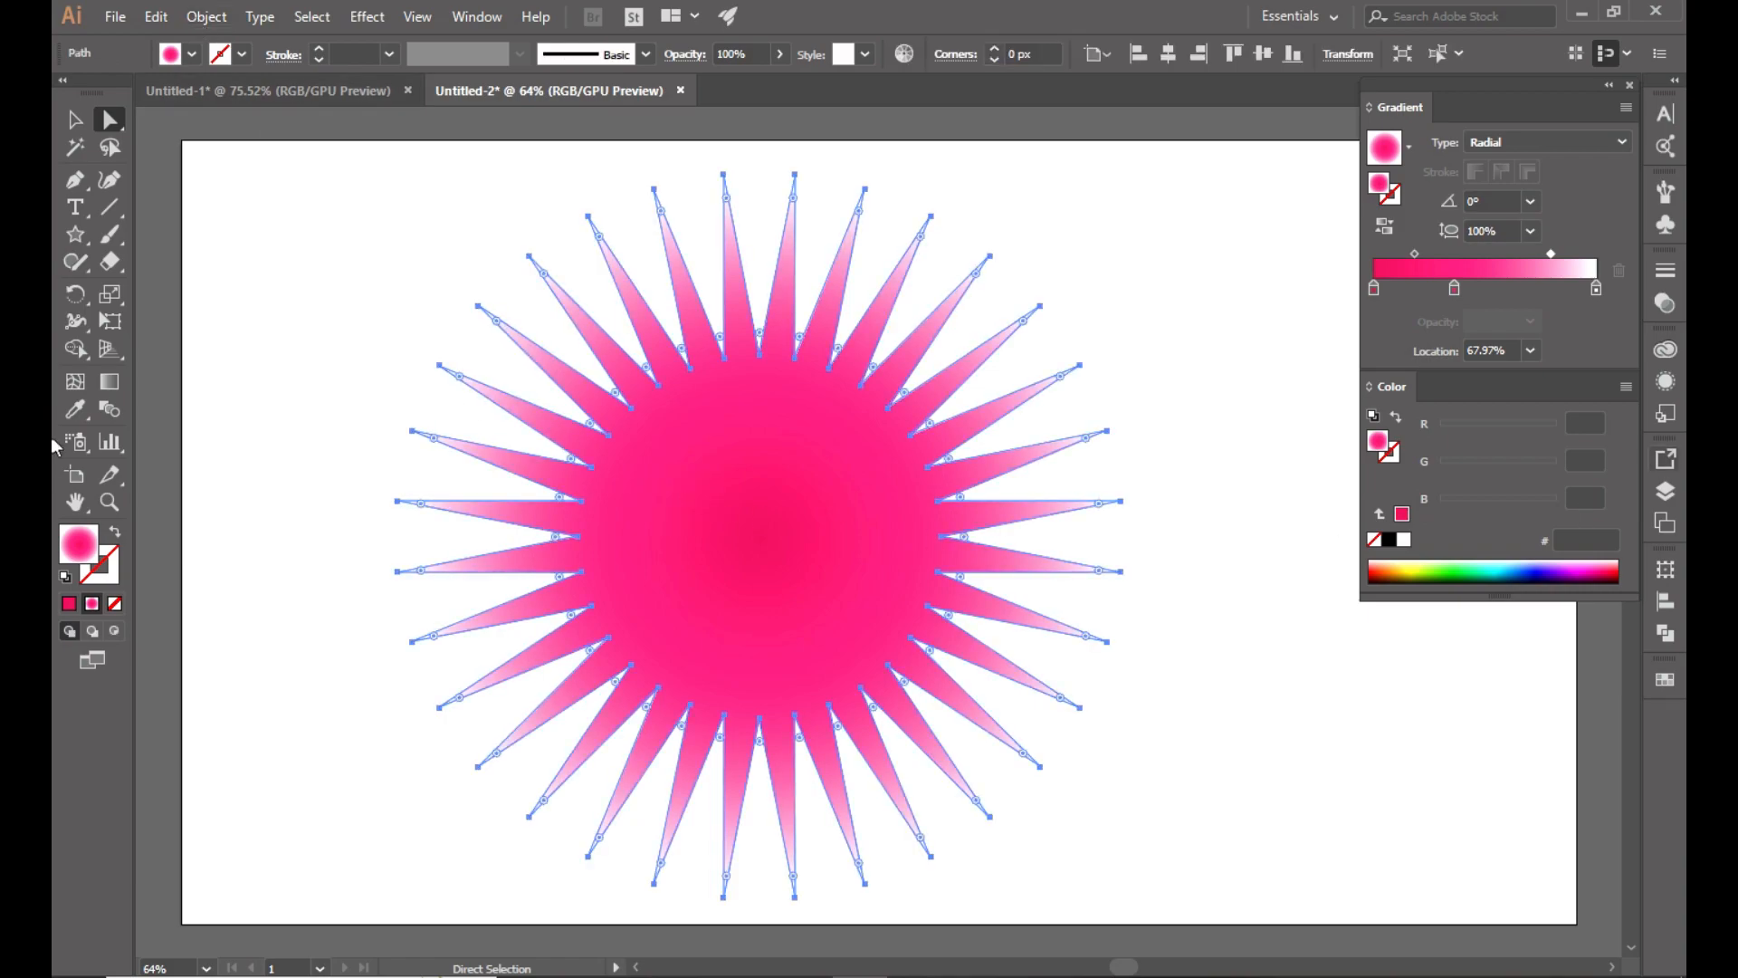
{"action": "double_click", "coordinate": [1455, 290]}
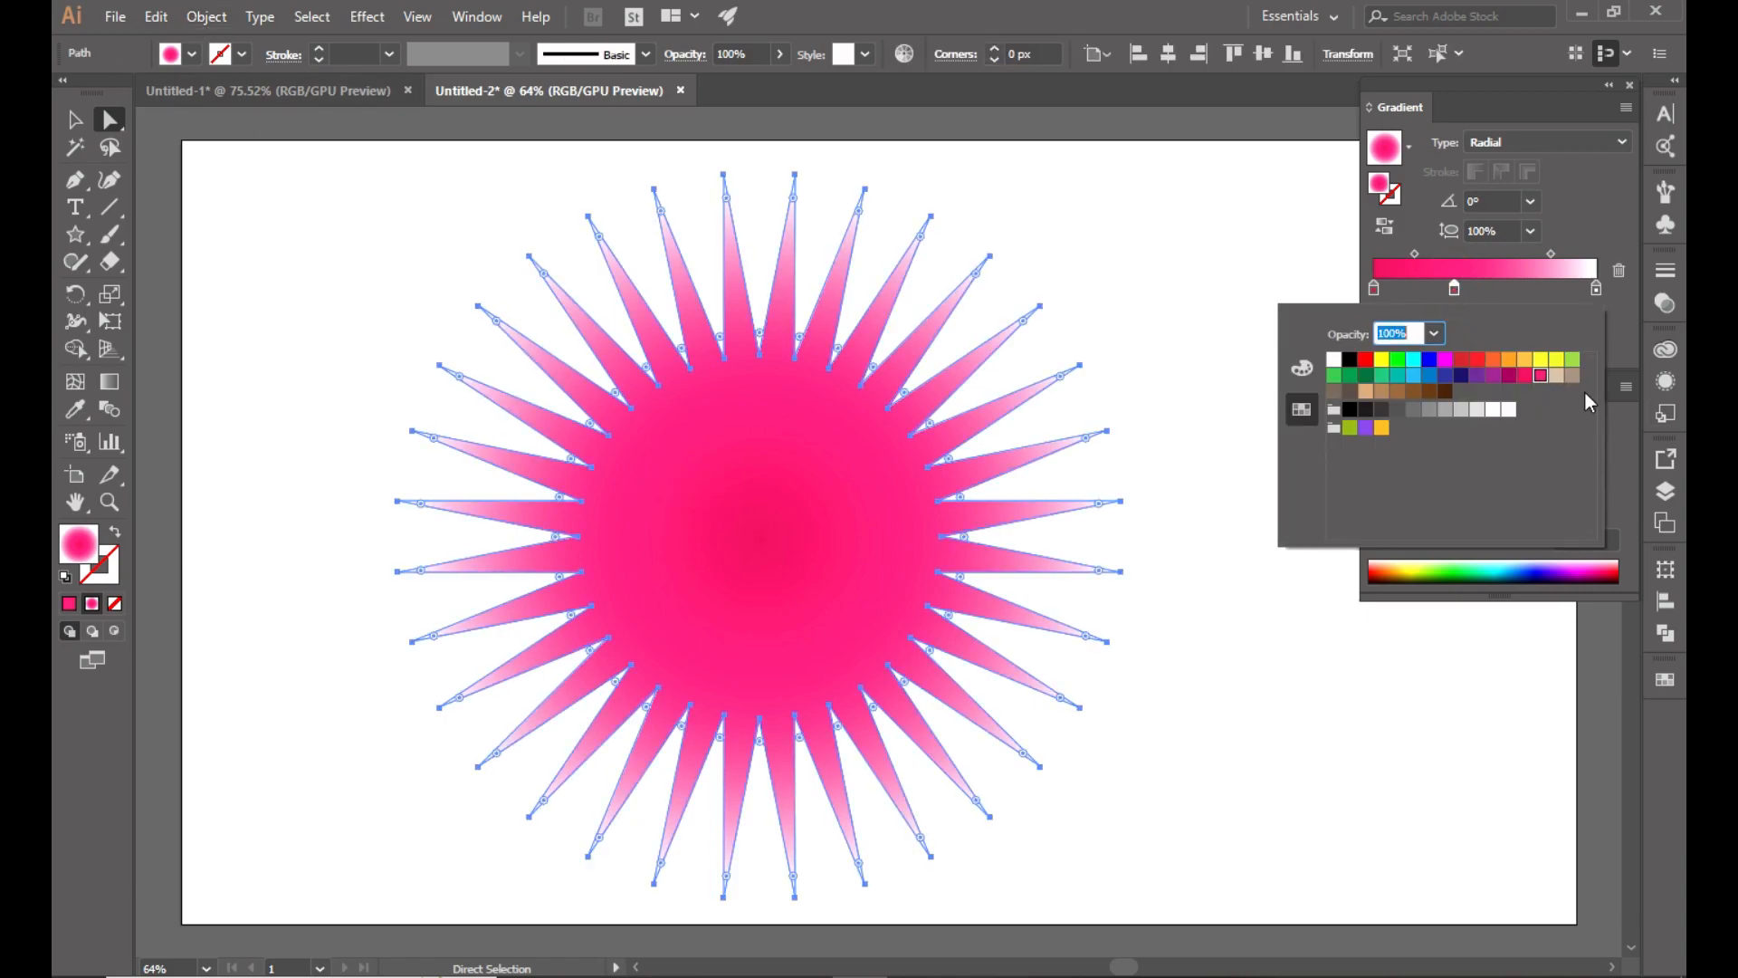
{"action": "left_click", "coordinate": [1526, 377]}
{"action": "left_click", "coordinate": [1541, 377]}
{"action": "left_click", "coordinate": [1113, 289]}
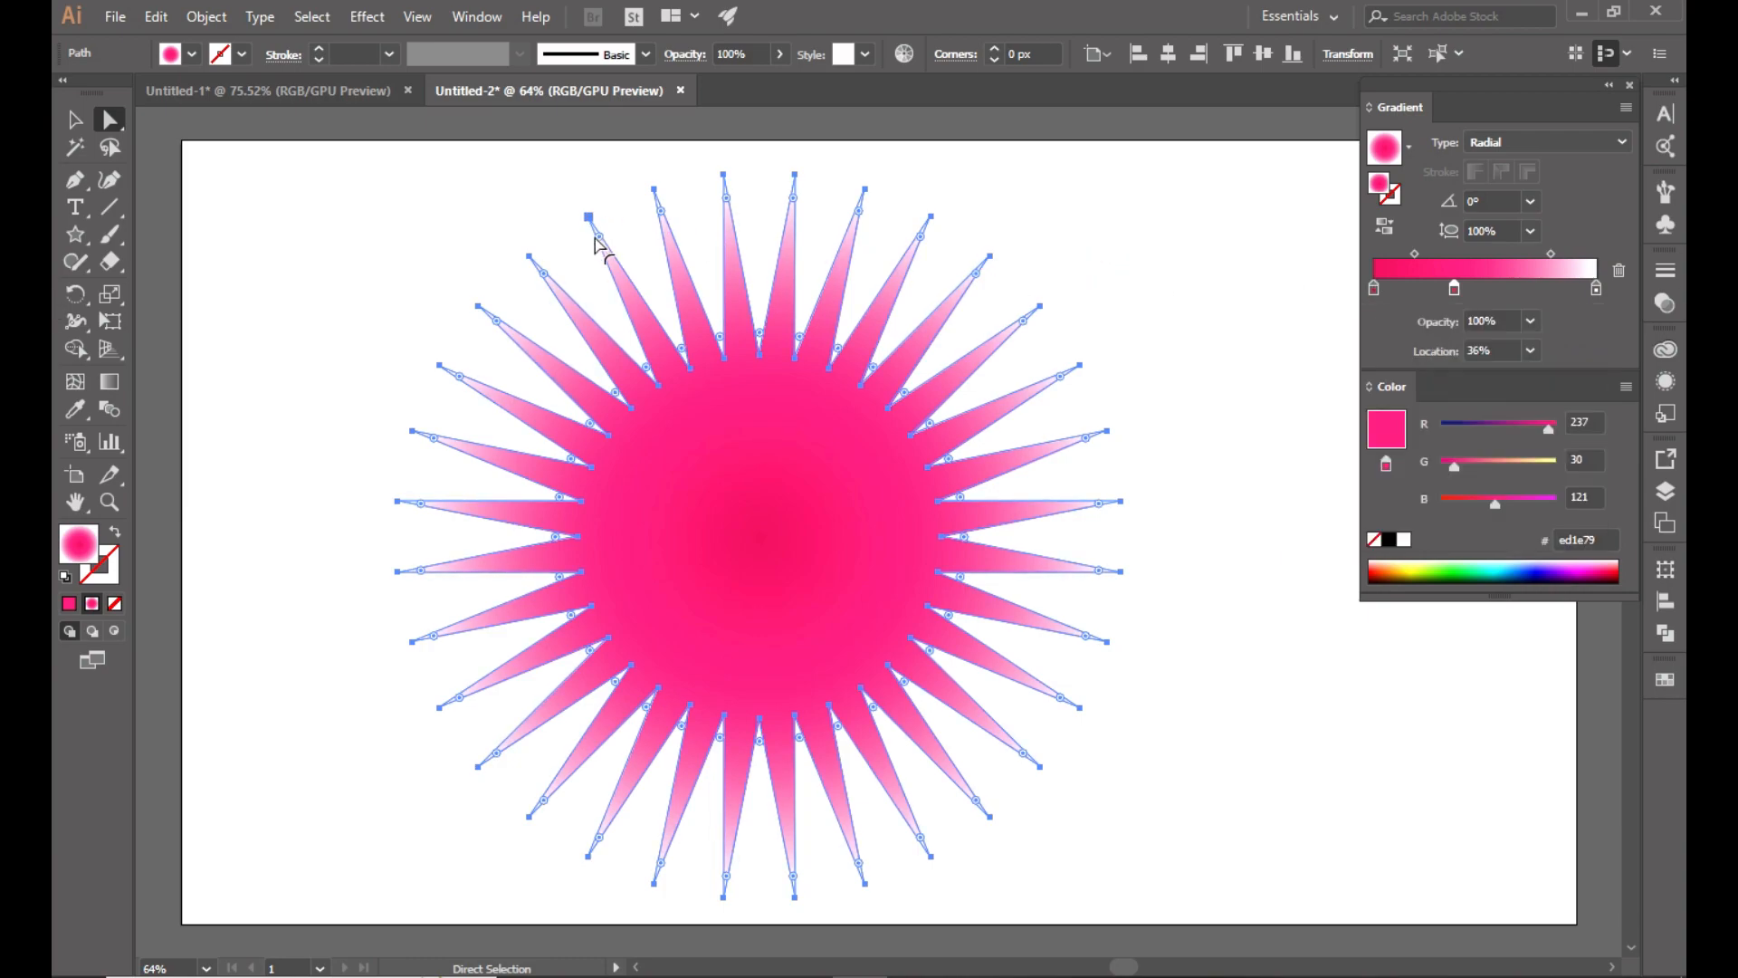
Paste a copy of the starburst in front and scale it down to a tiny shape at the centre.
{"action": "left_click", "coordinate": [75, 119]}
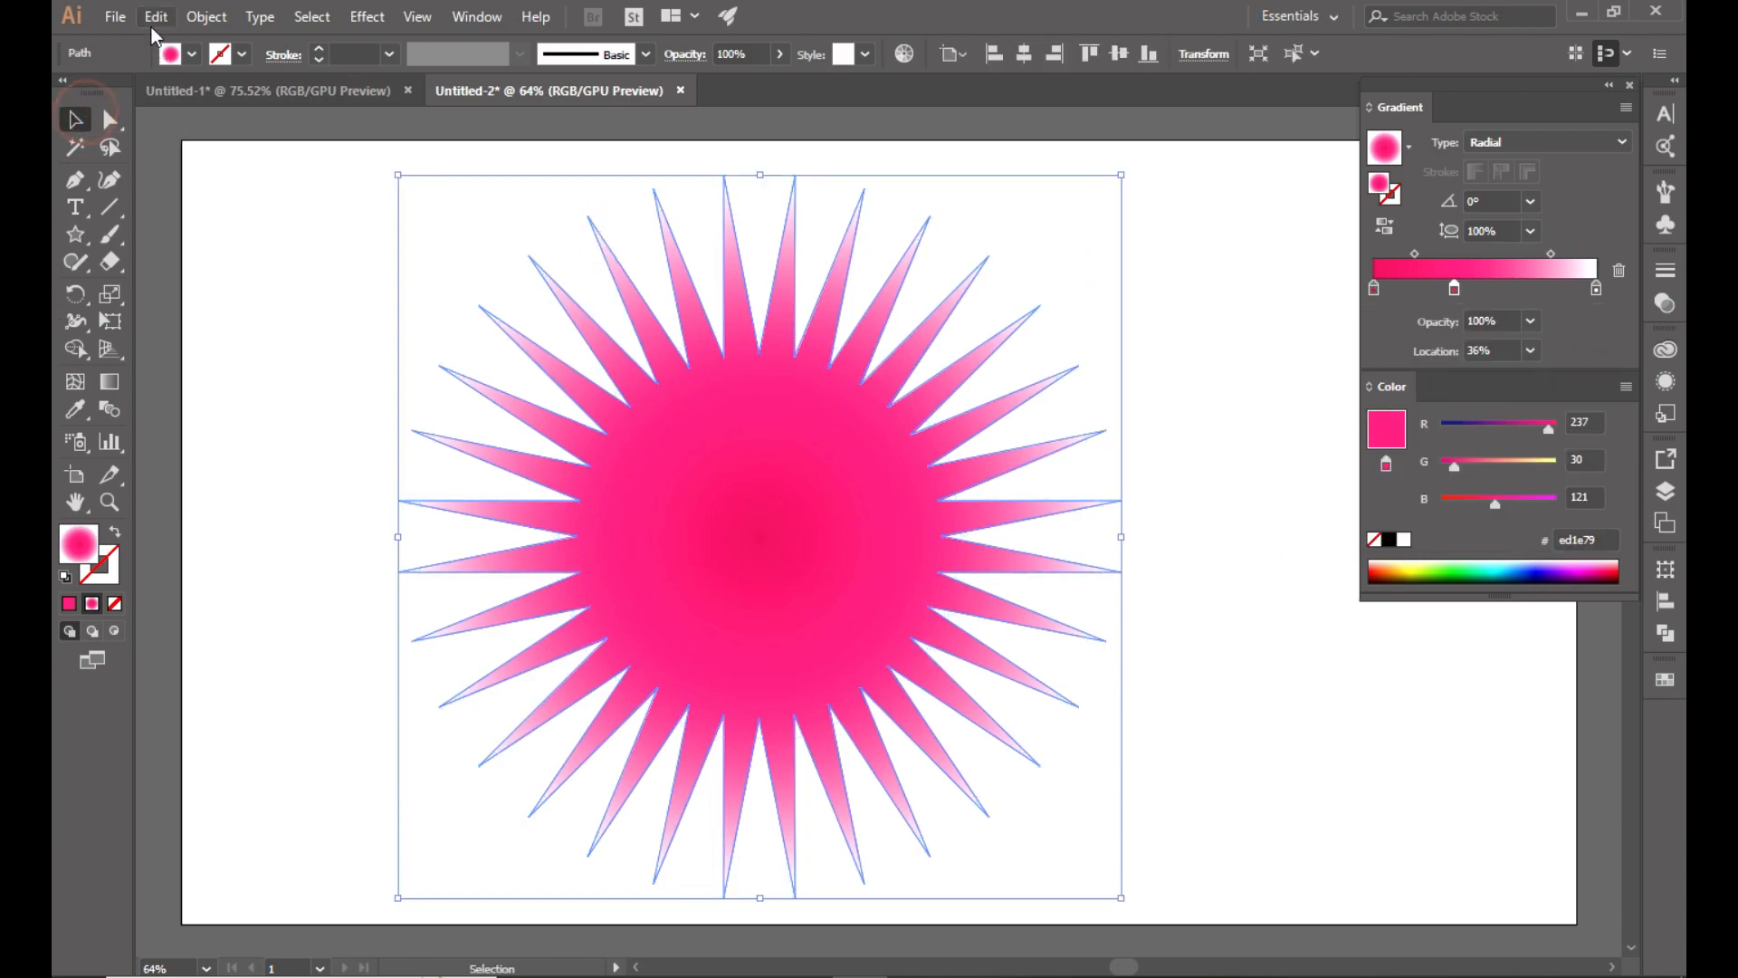
{"action": "left_click", "coordinate": [157, 16]}
{"action": "left_click", "coordinate": [190, 124]}
{"action": "left_click", "coordinate": [157, 18]}
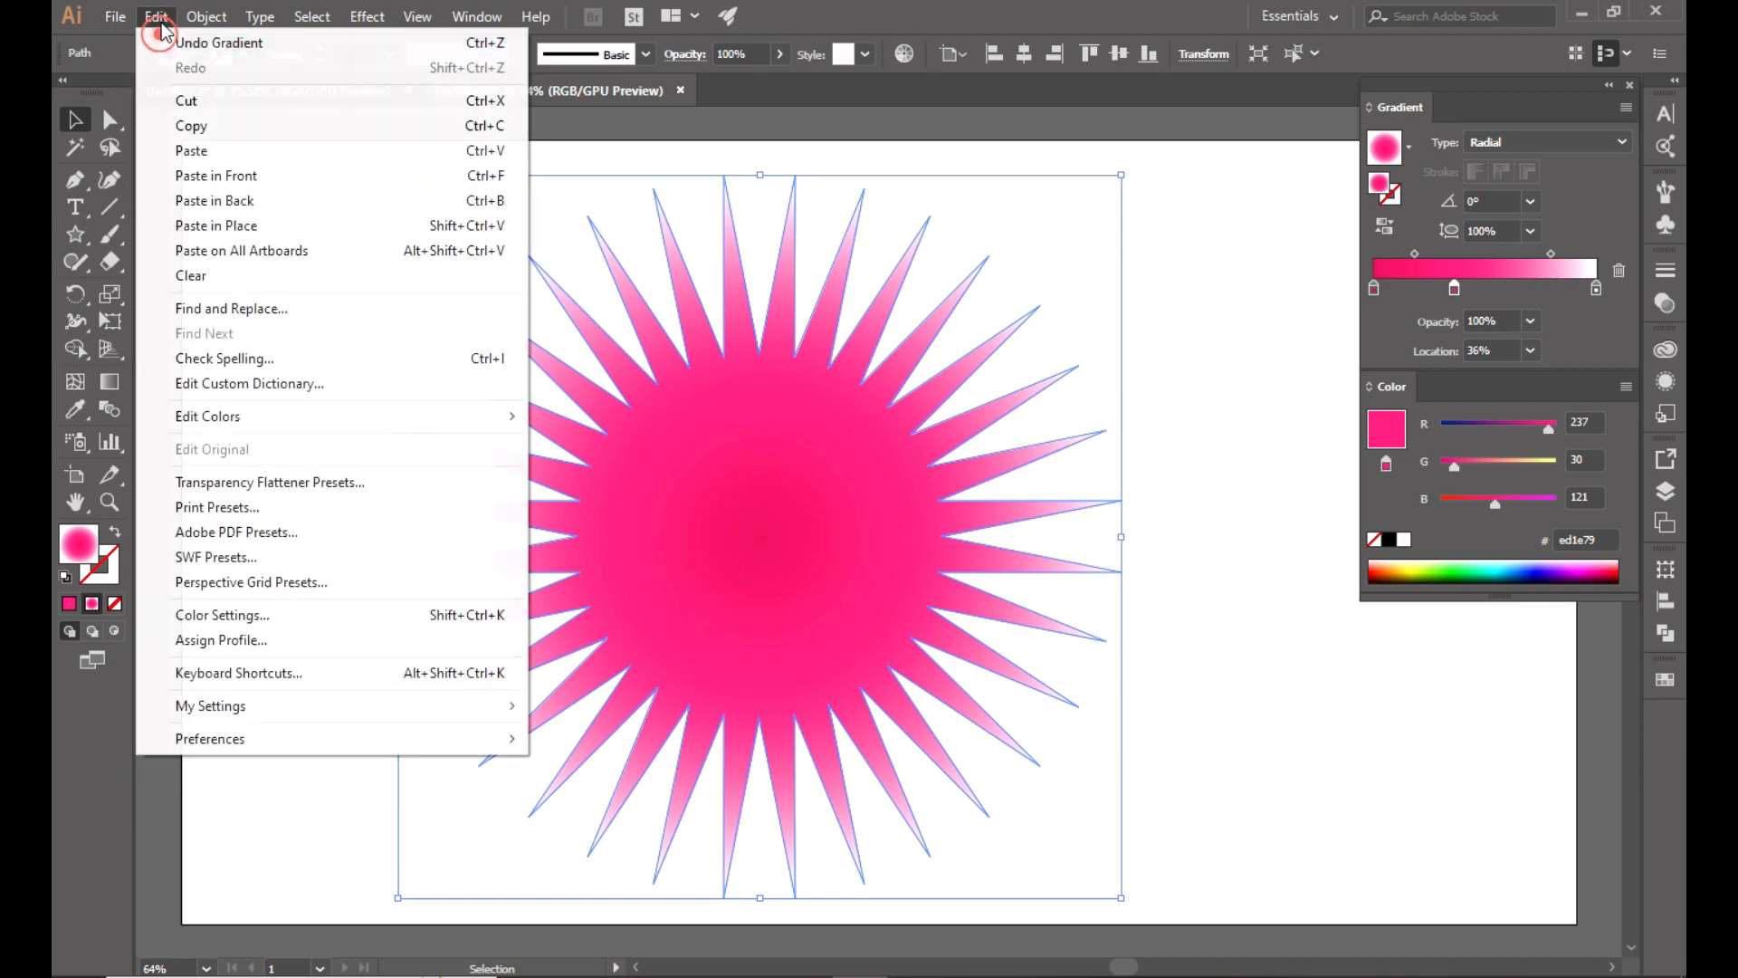
{"action": "left_click", "coordinate": [218, 176]}
{"action": "left_click_drag", "start_coordinate": [1122, 897], "coordinate": [804, 554]}
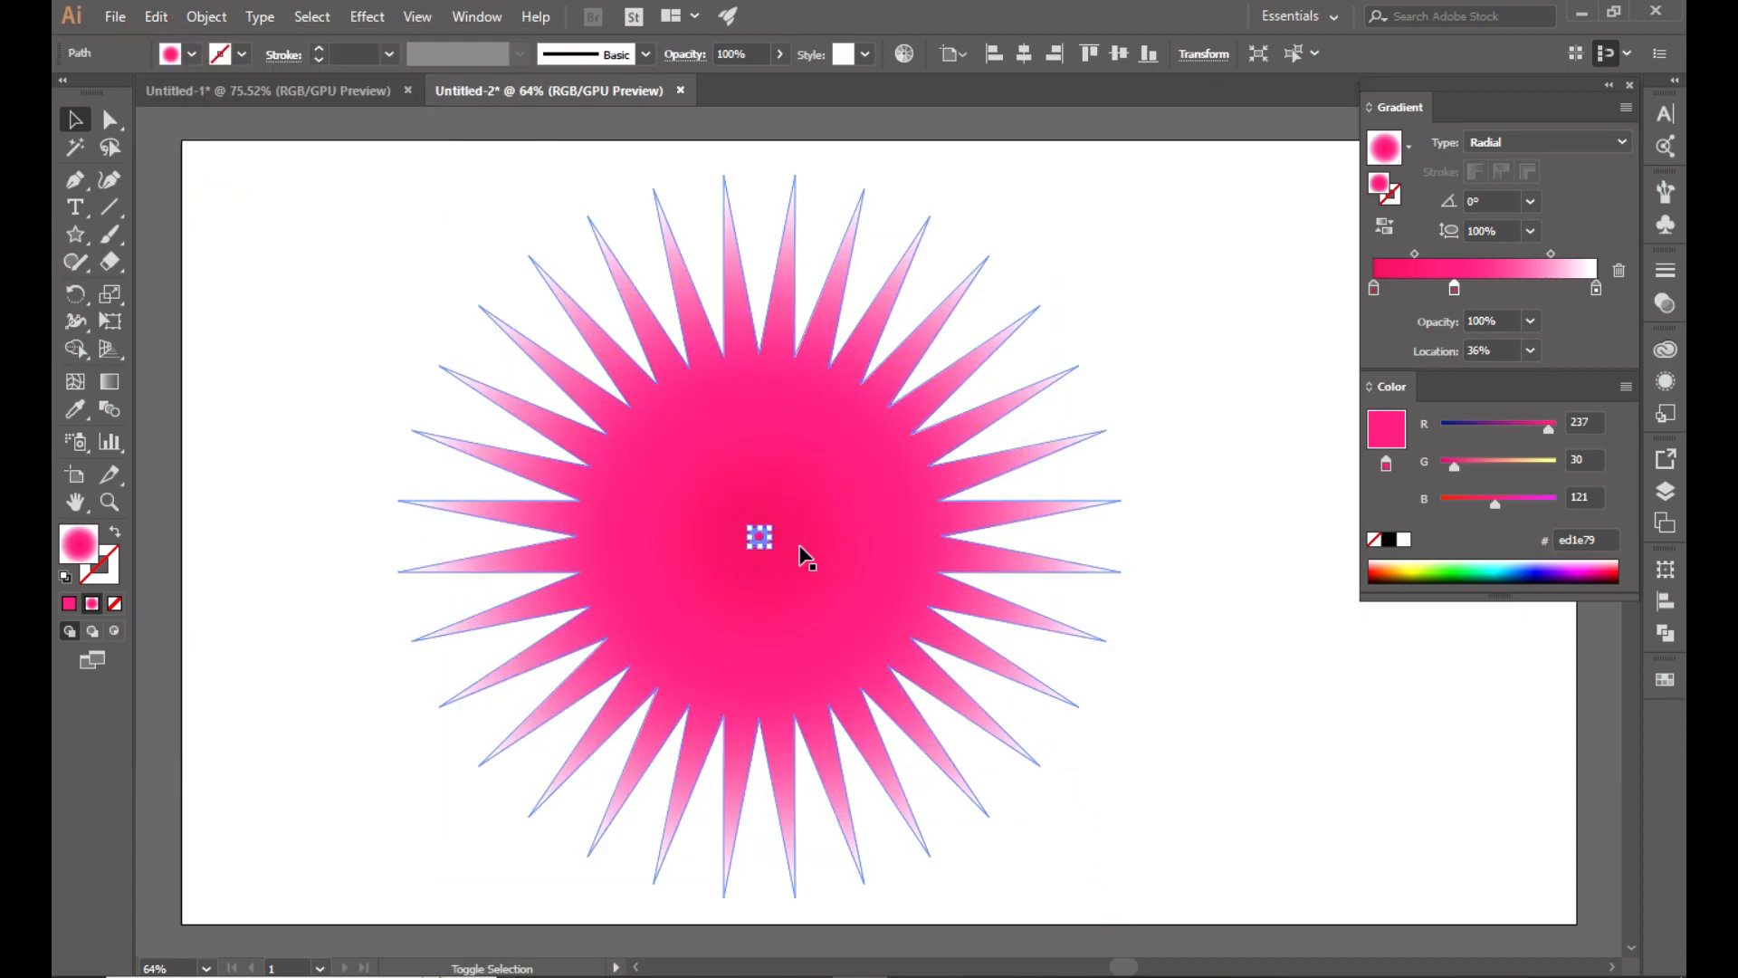
Round all corners of the large starburst to a radius of about 7.1 px.
{"action": "left_click", "coordinate": [345, 284]}
{"action": "left_click", "coordinate": [535, 353]}
{"action": "left_click", "coordinate": [108, 118]}
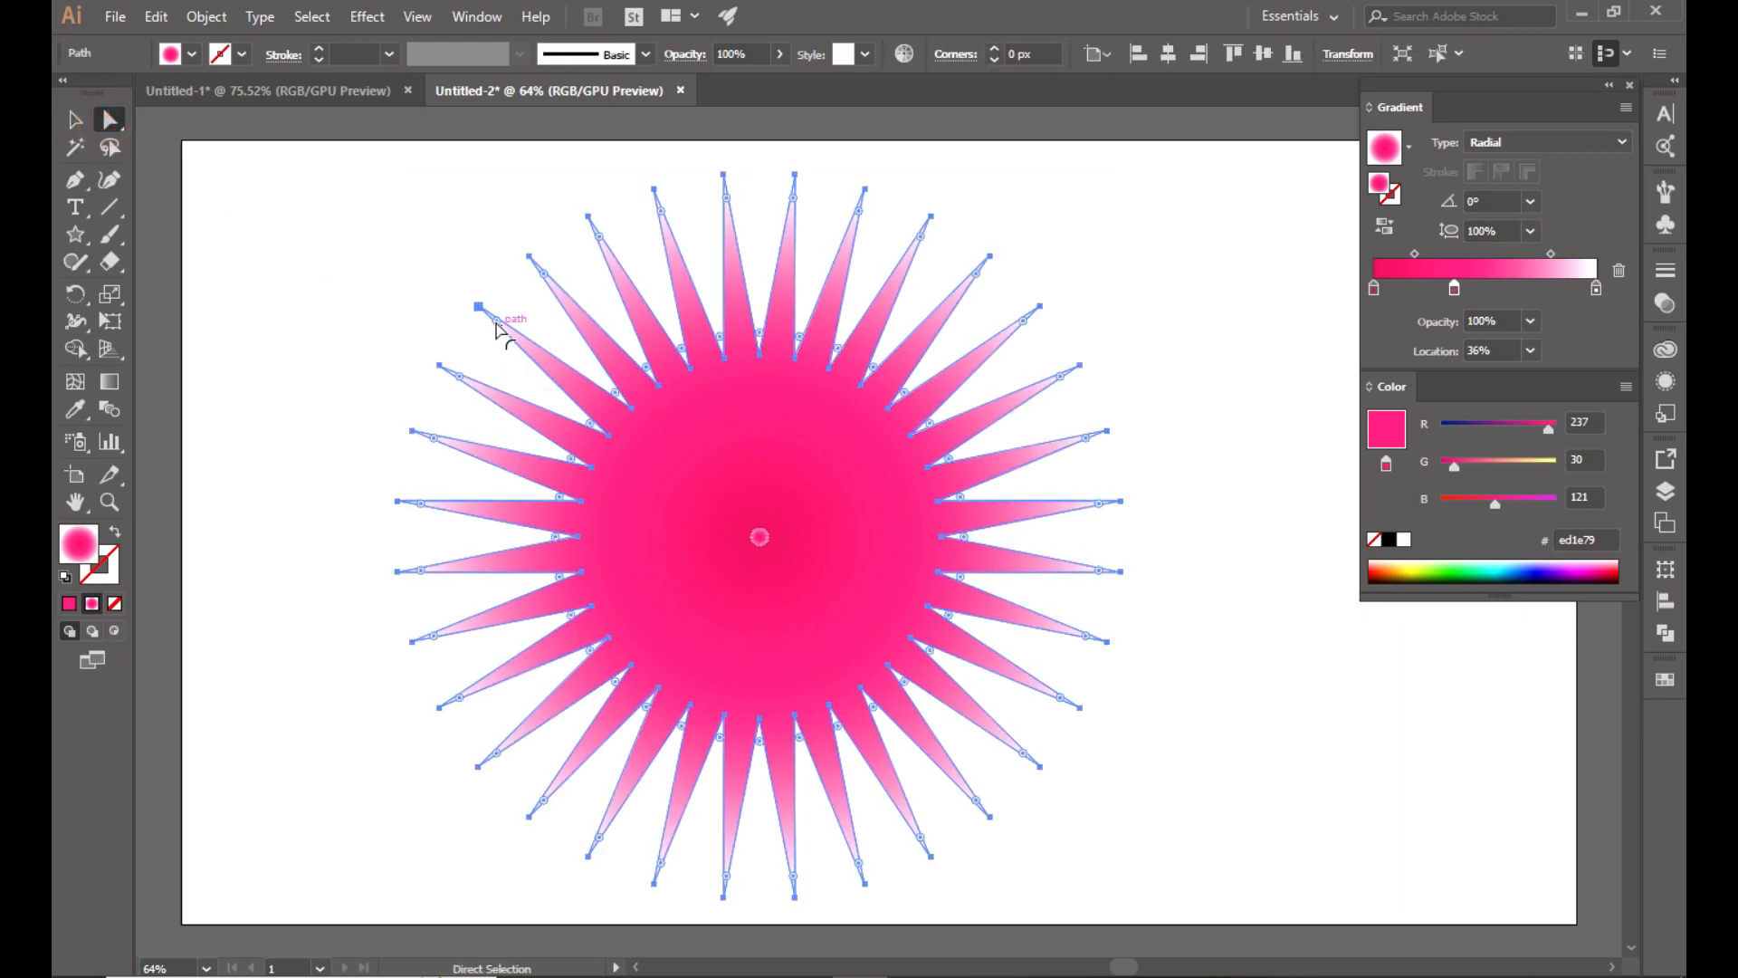
{"action": "left_click_drag", "start_coordinate": [497, 320], "coordinate": [523, 348]}
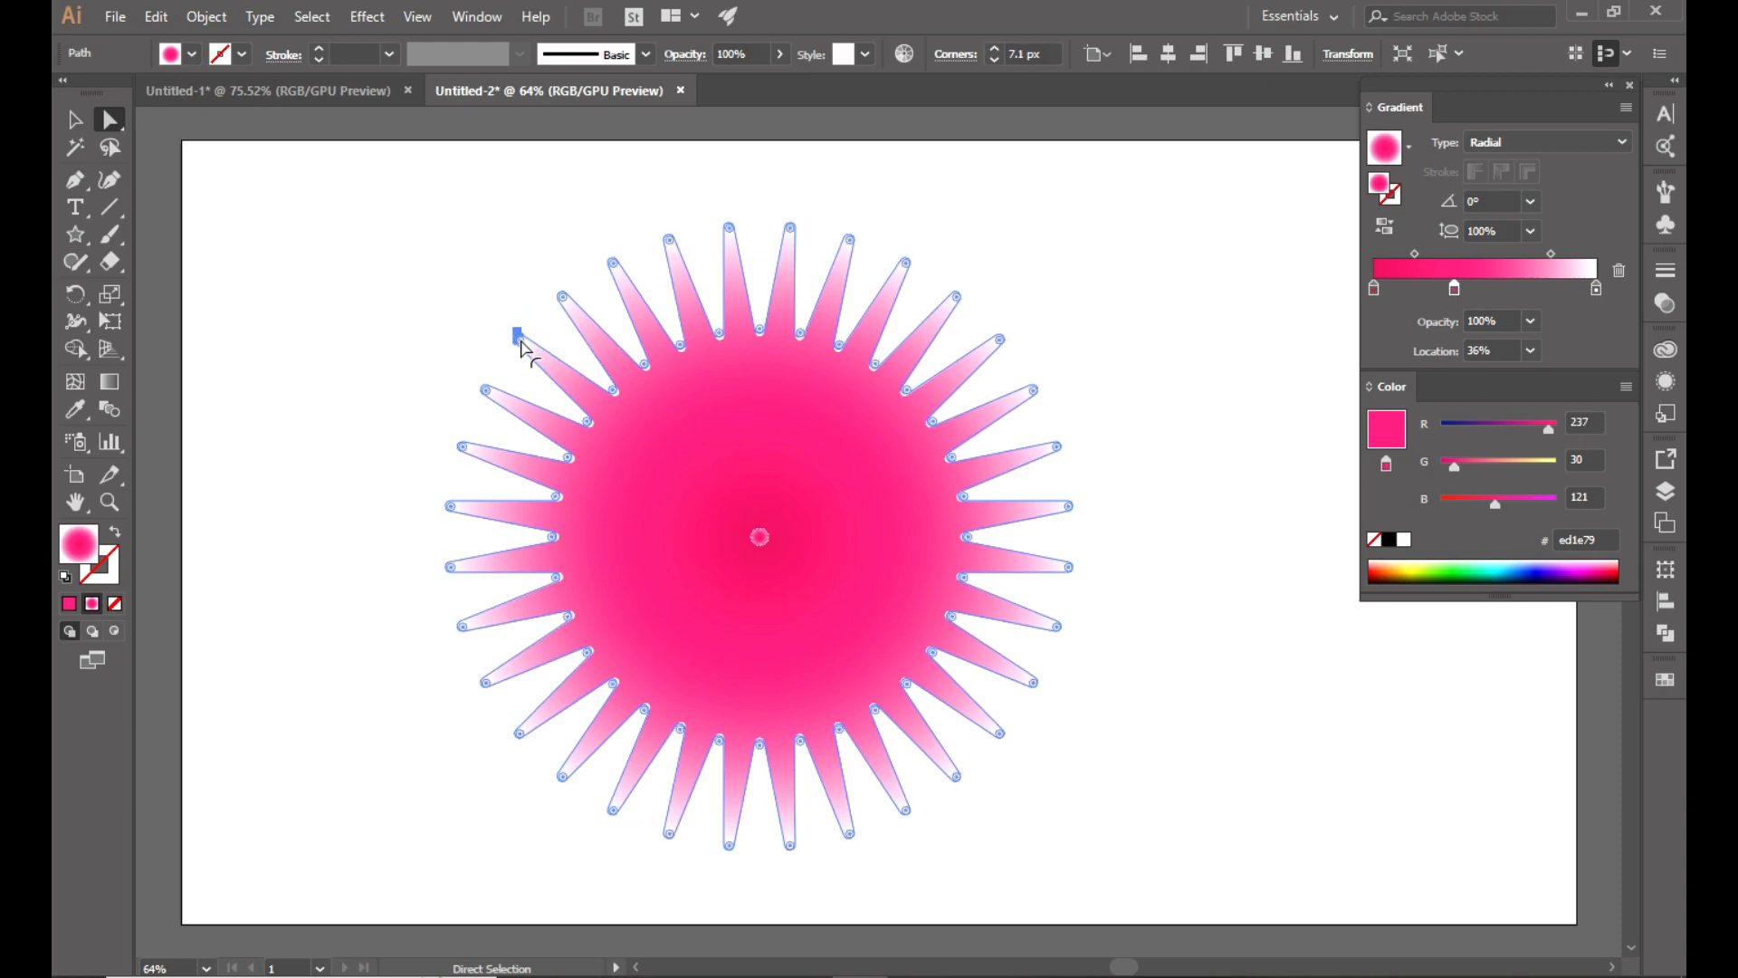
Select both starbursts and set the blend options to Specified Steps with 100 steps.
{"action": "left_click", "coordinate": [344, 301]}
{"action": "left_click_drag", "start_coordinate": [418, 185], "coordinate": [1013, 780]}
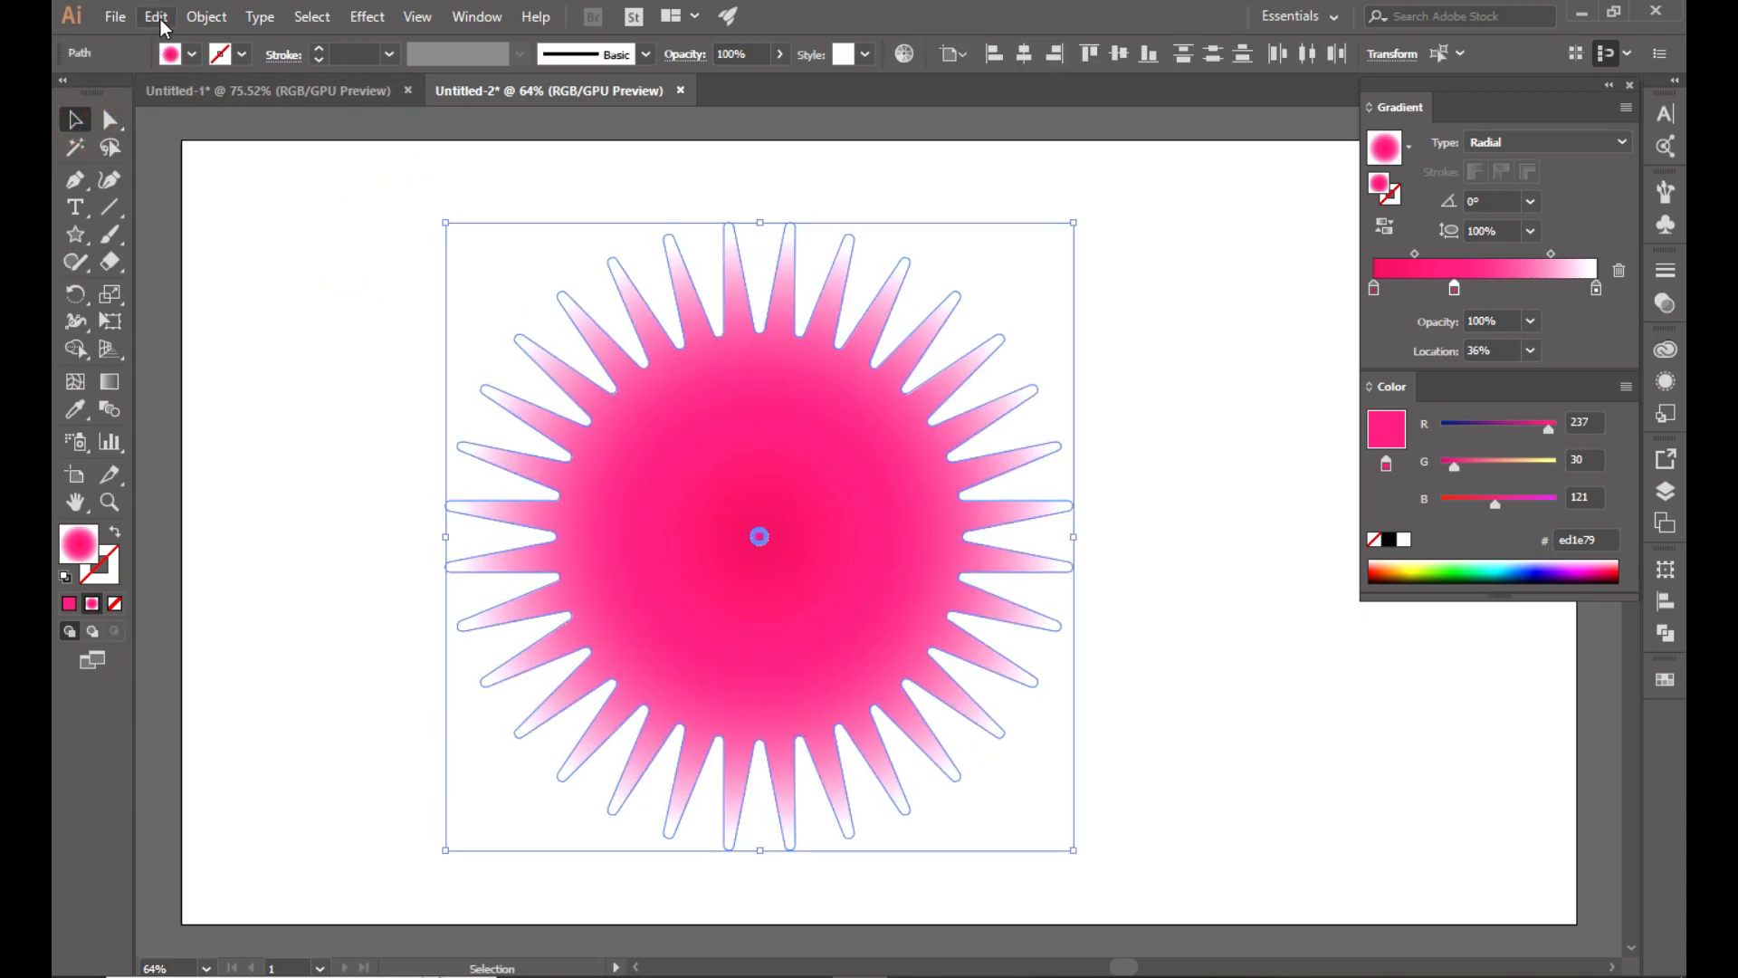
{"action": "left_click", "coordinate": [204, 17]}
{"action": "mouse_move", "coordinate": [271, 584]}
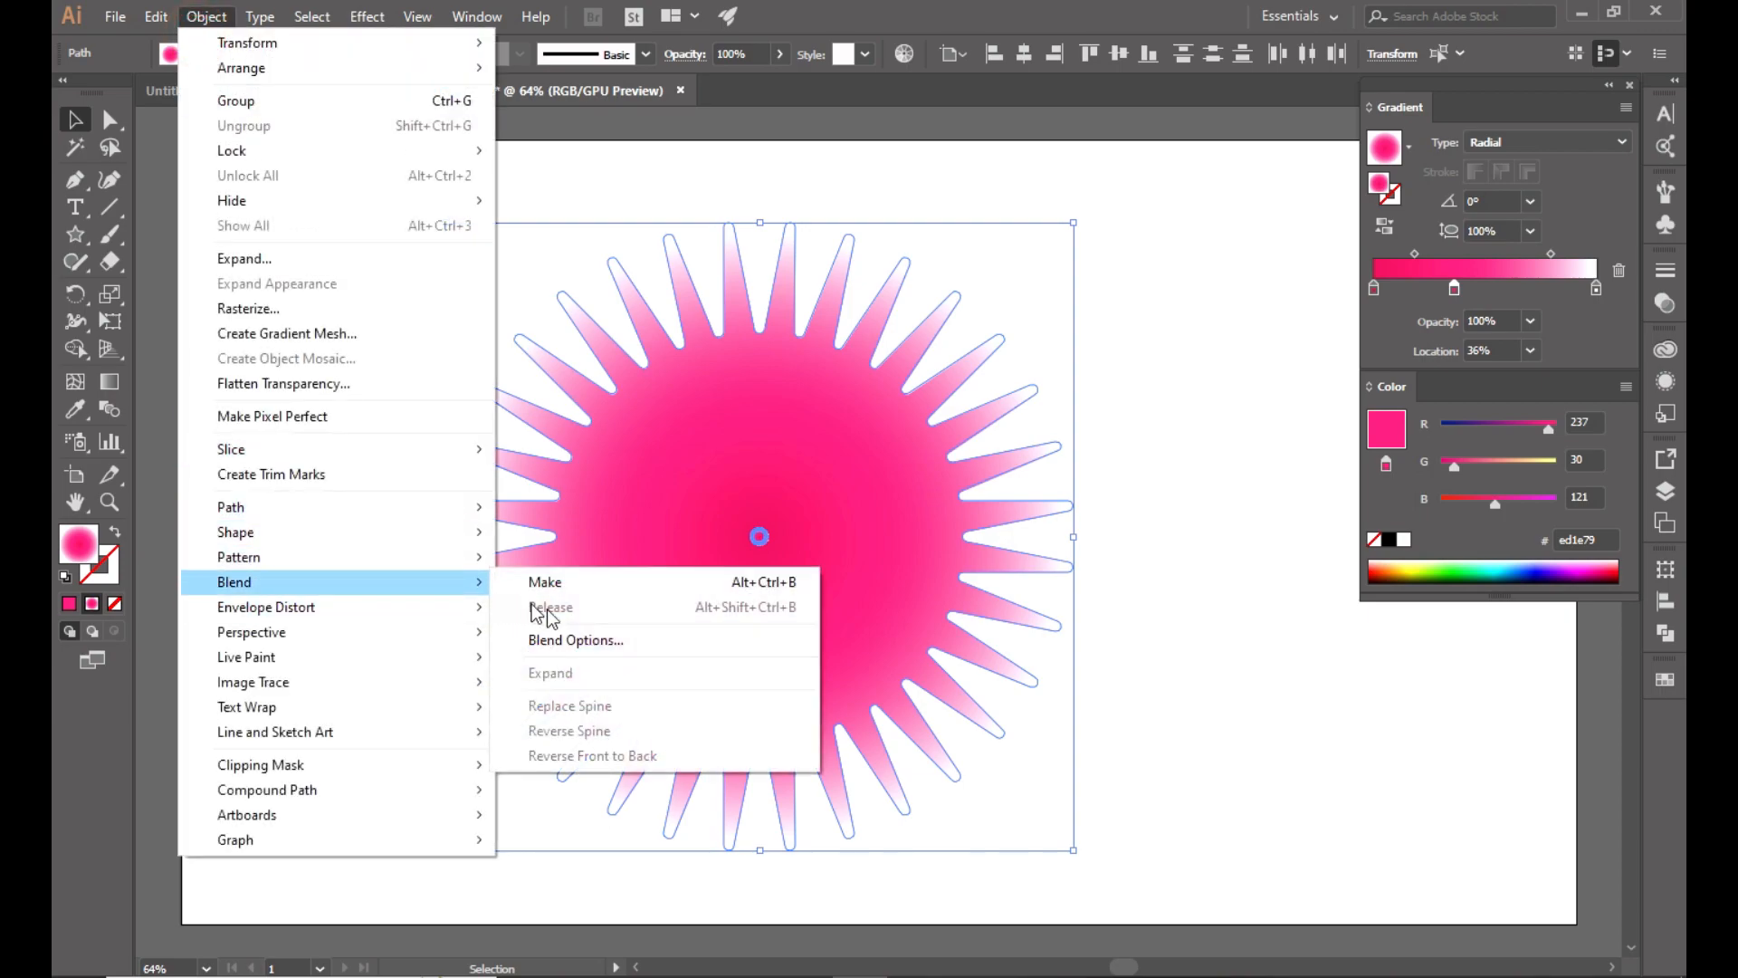
{"action": "left_click", "coordinate": [576, 640]}
{"action": "left_click", "coordinate": [1332, 380]}
{"action": "left_click", "coordinate": [1325, 429]}
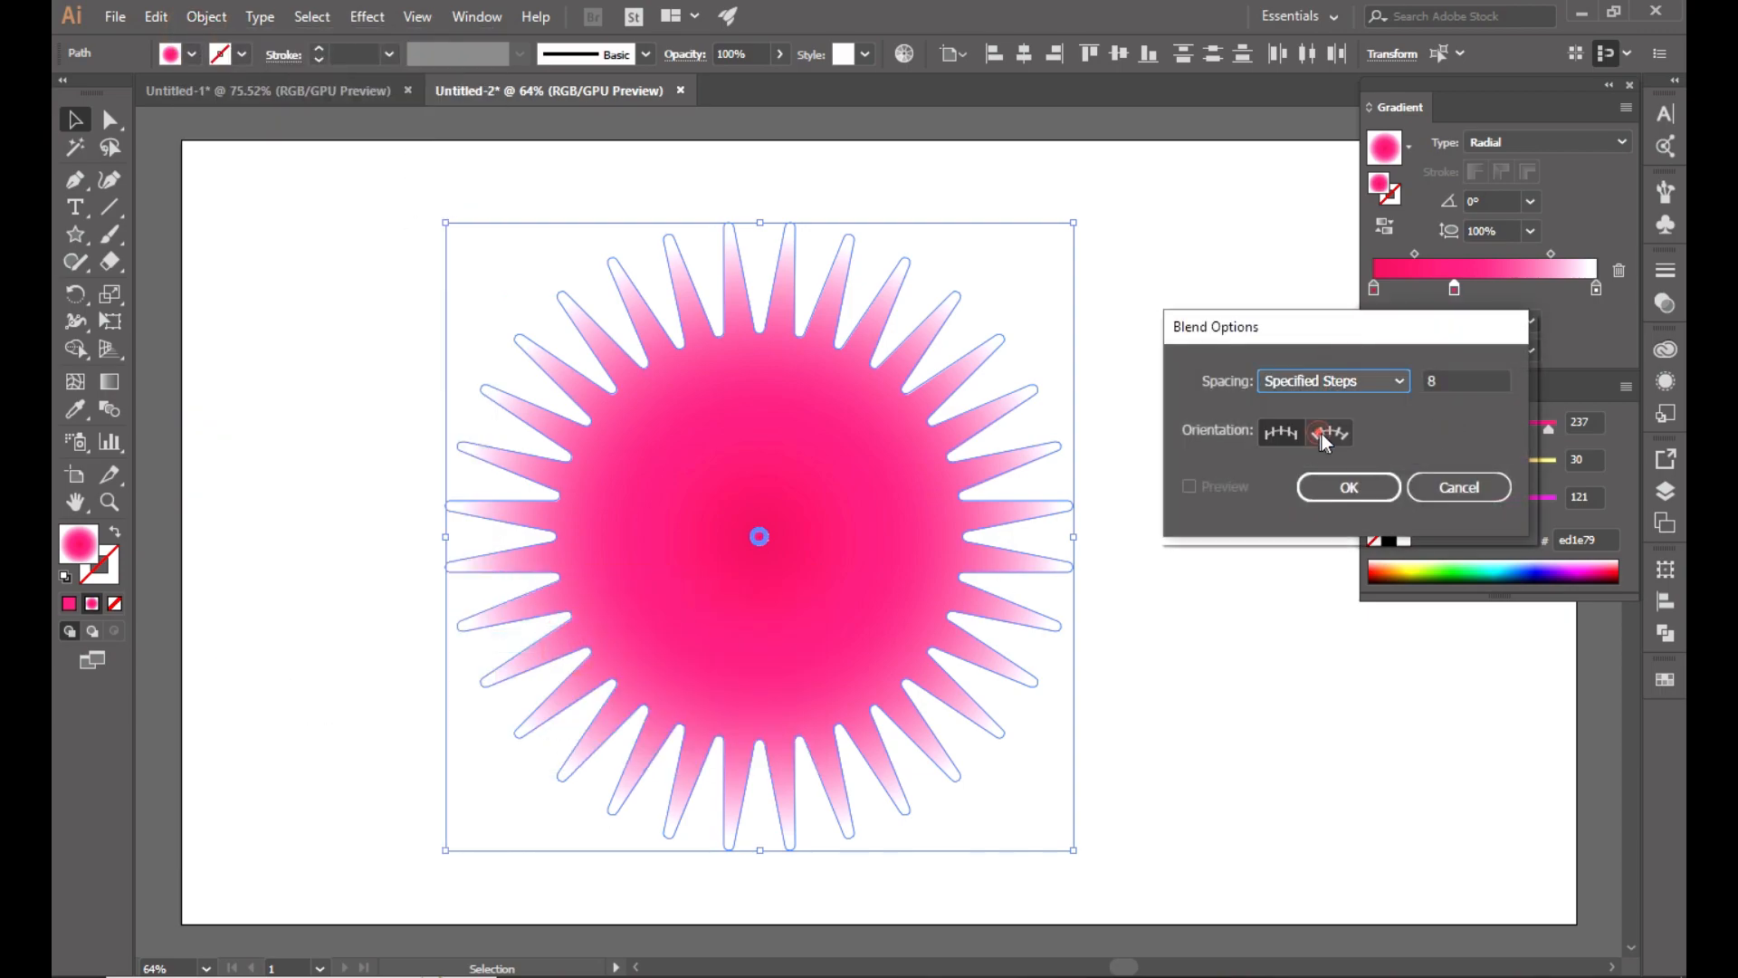
{"action": "double_click", "coordinate": [1446, 381]}
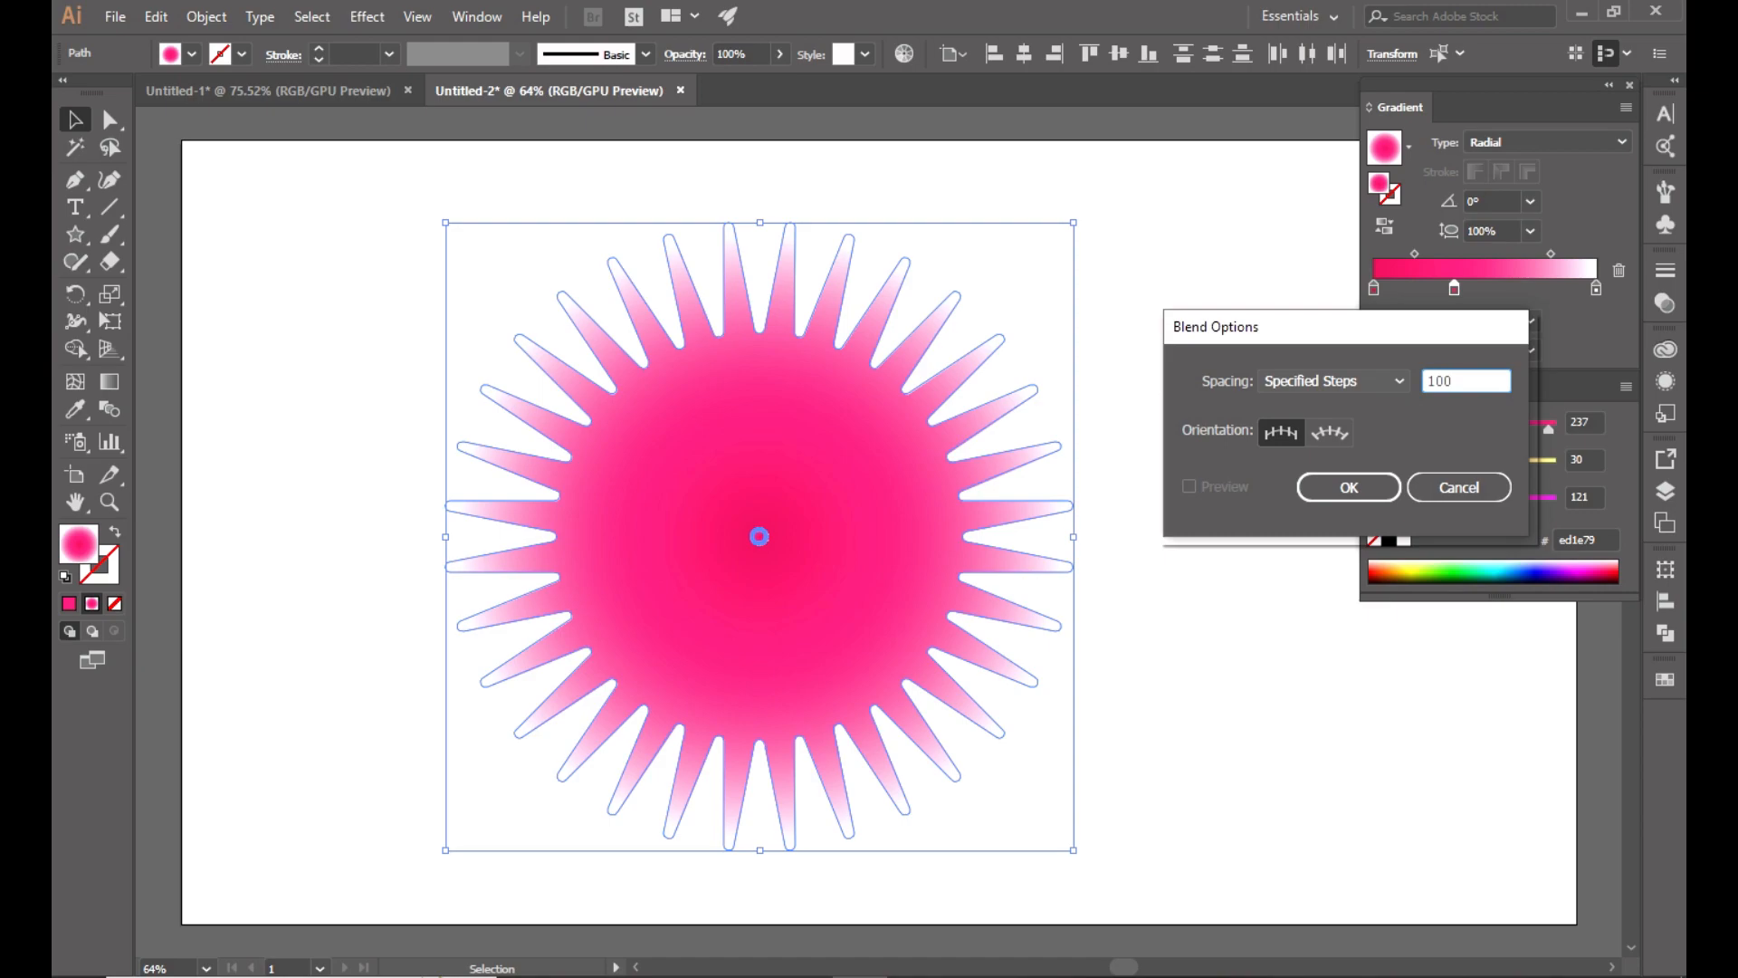
{"action": "left_click", "coordinate": [1347, 488]}
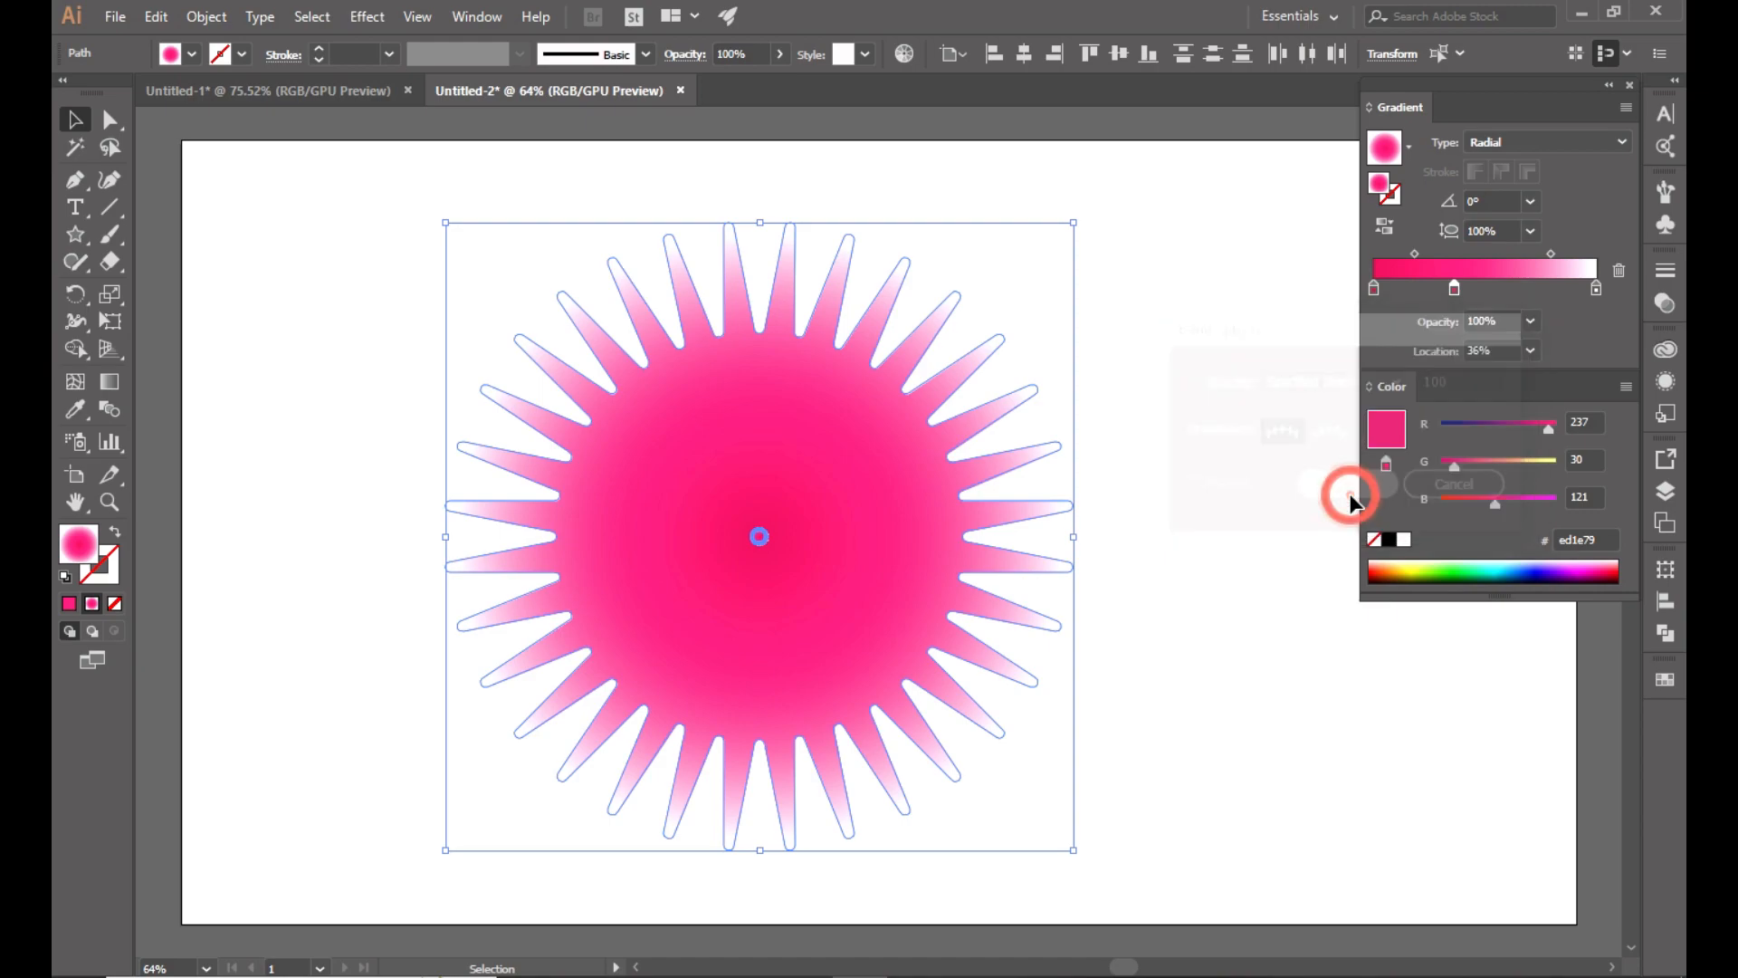
Blend the large starburst with the tiny central copy.
{"action": "left_click", "coordinate": [195, 20]}
{"action": "mouse_move", "coordinate": [271, 584]}
{"action": "left_click", "coordinate": [552, 585]}
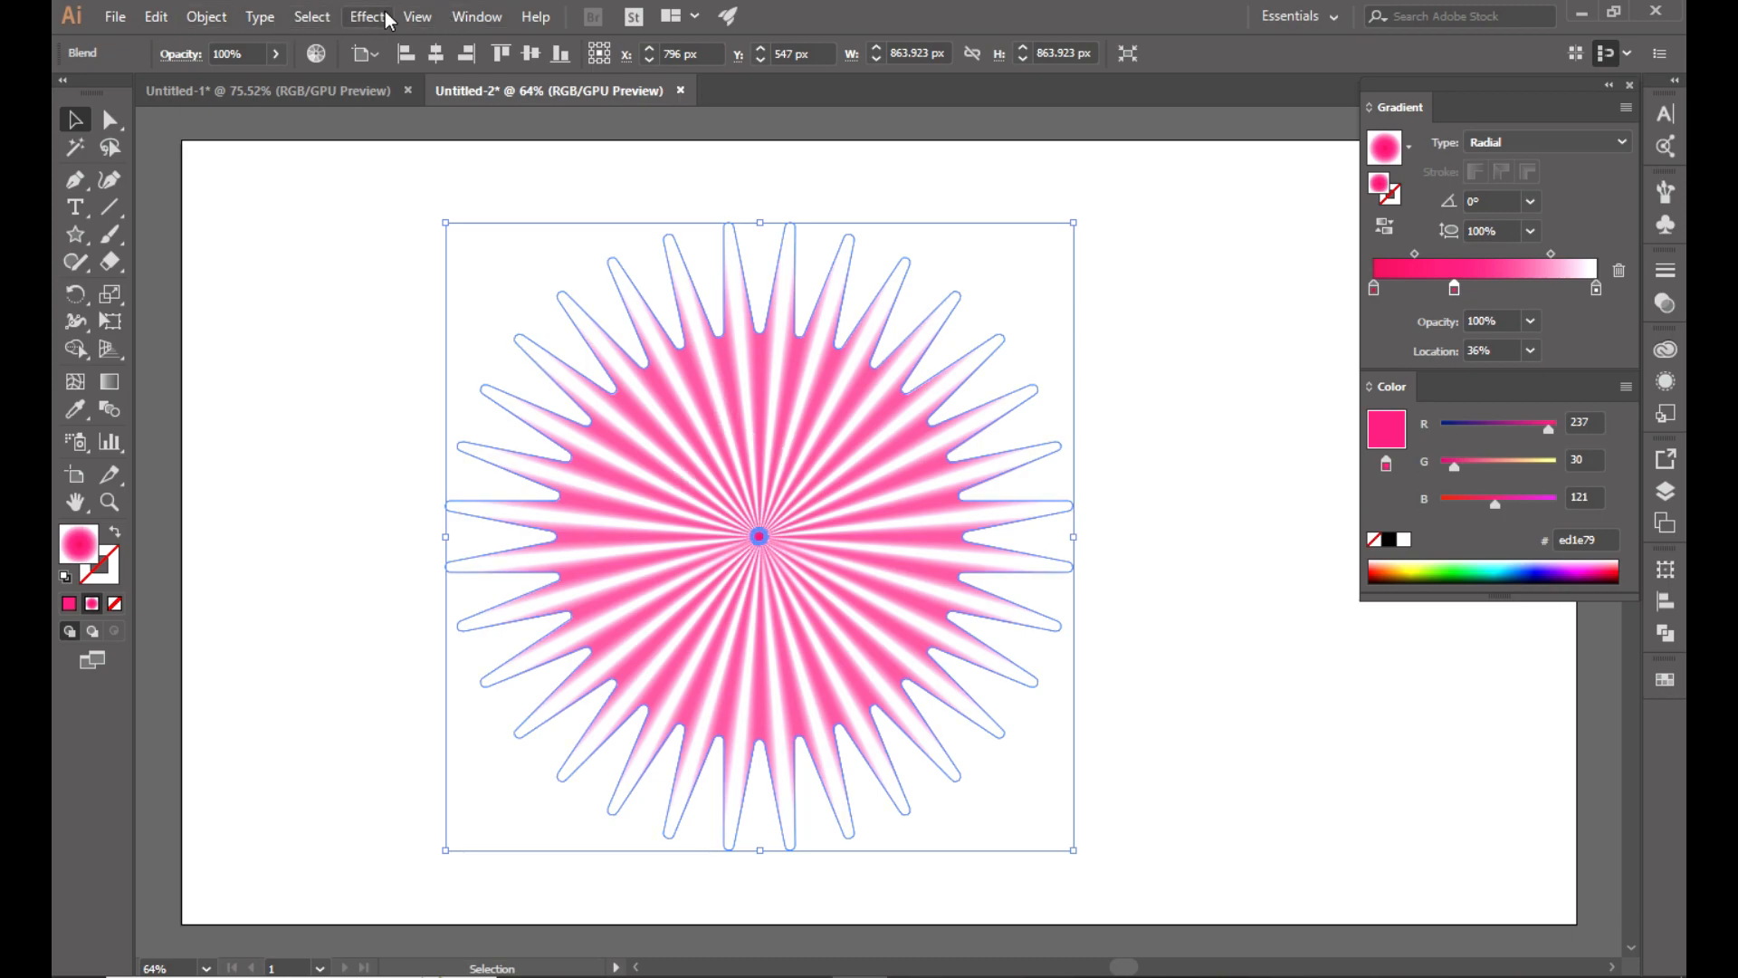
Apply the Pucker & Bloat effect to the blend with a pucker of -16%.
{"action": "left_click", "coordinate": [376, 20]}
{"action": "mouse_move", "coordinate": [543, 202]}
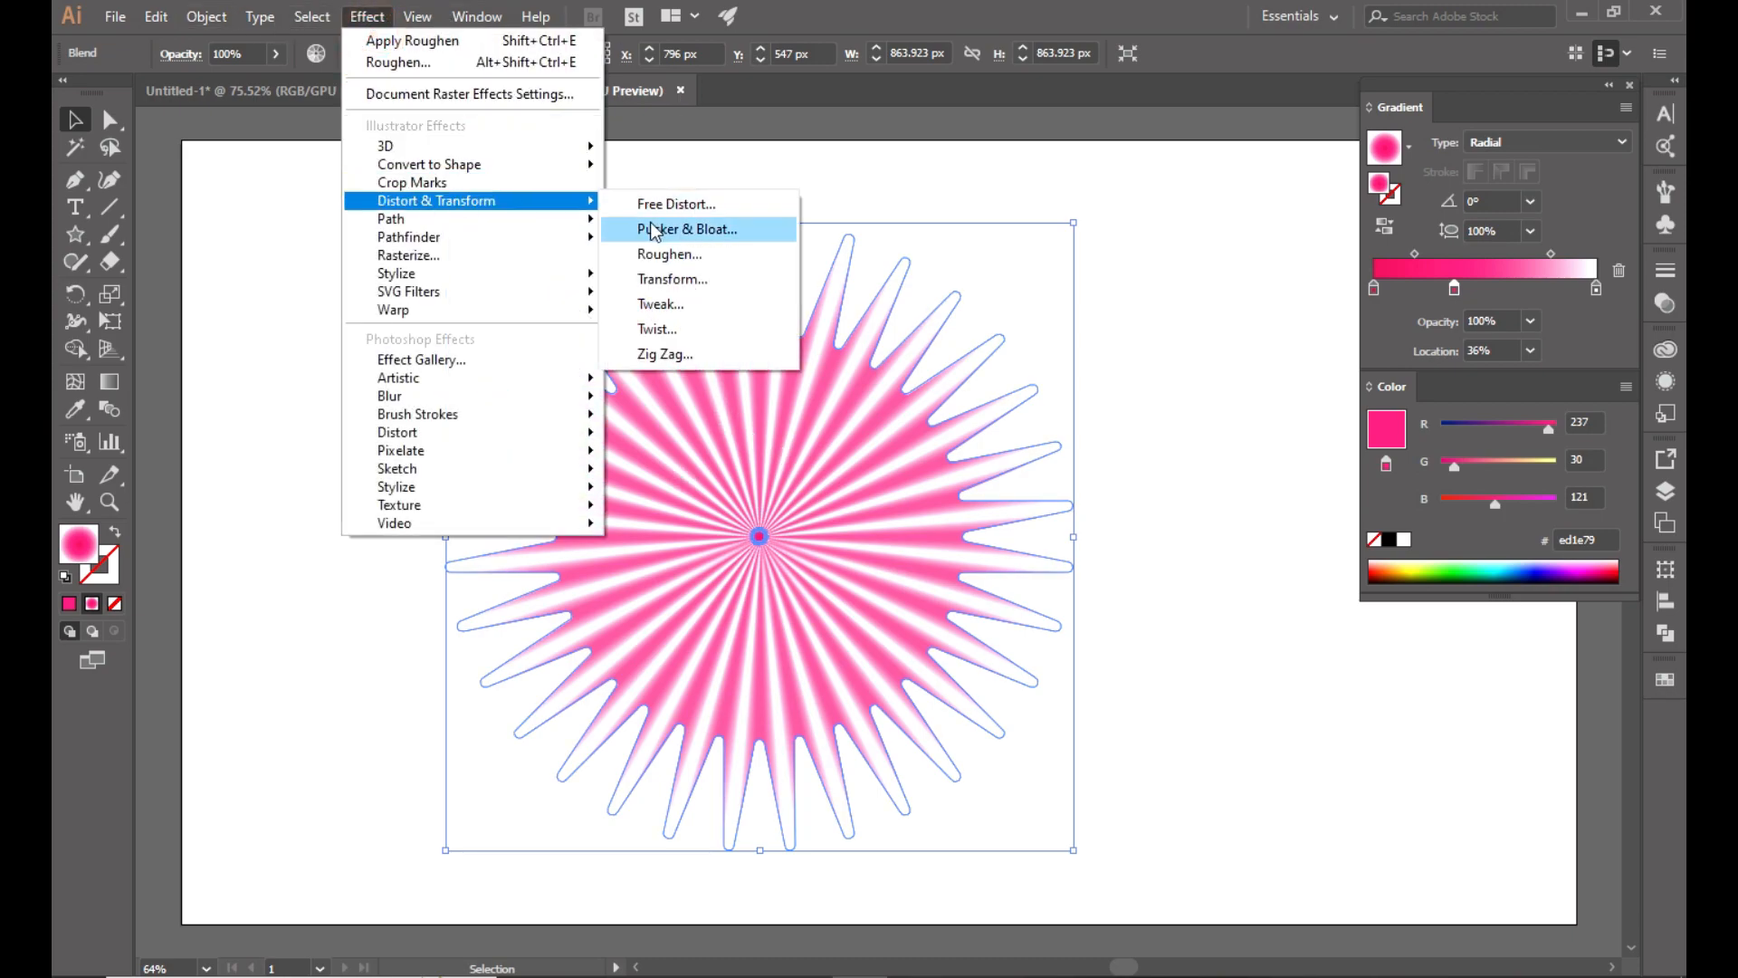
{"action": "left_click", "coordinate": [657, 234]}
{"action": "left_click", "coordinate": [772, 353]}
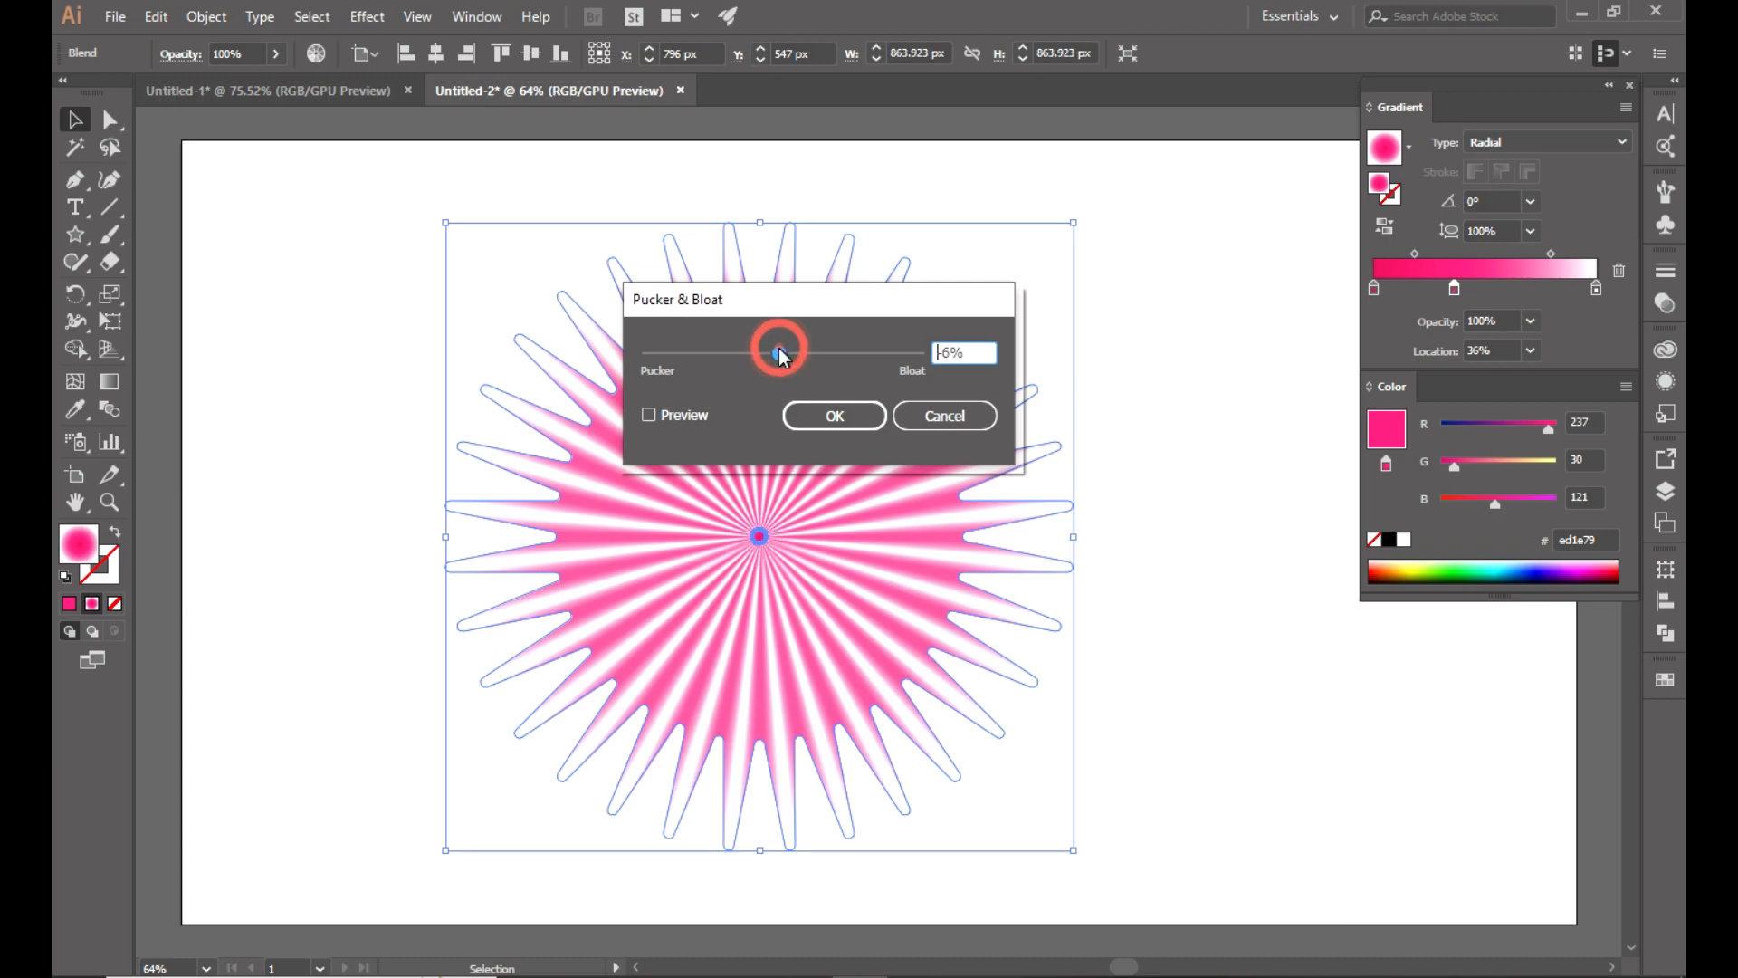
{"action": "left_click", "coordinate": [949, 352]}
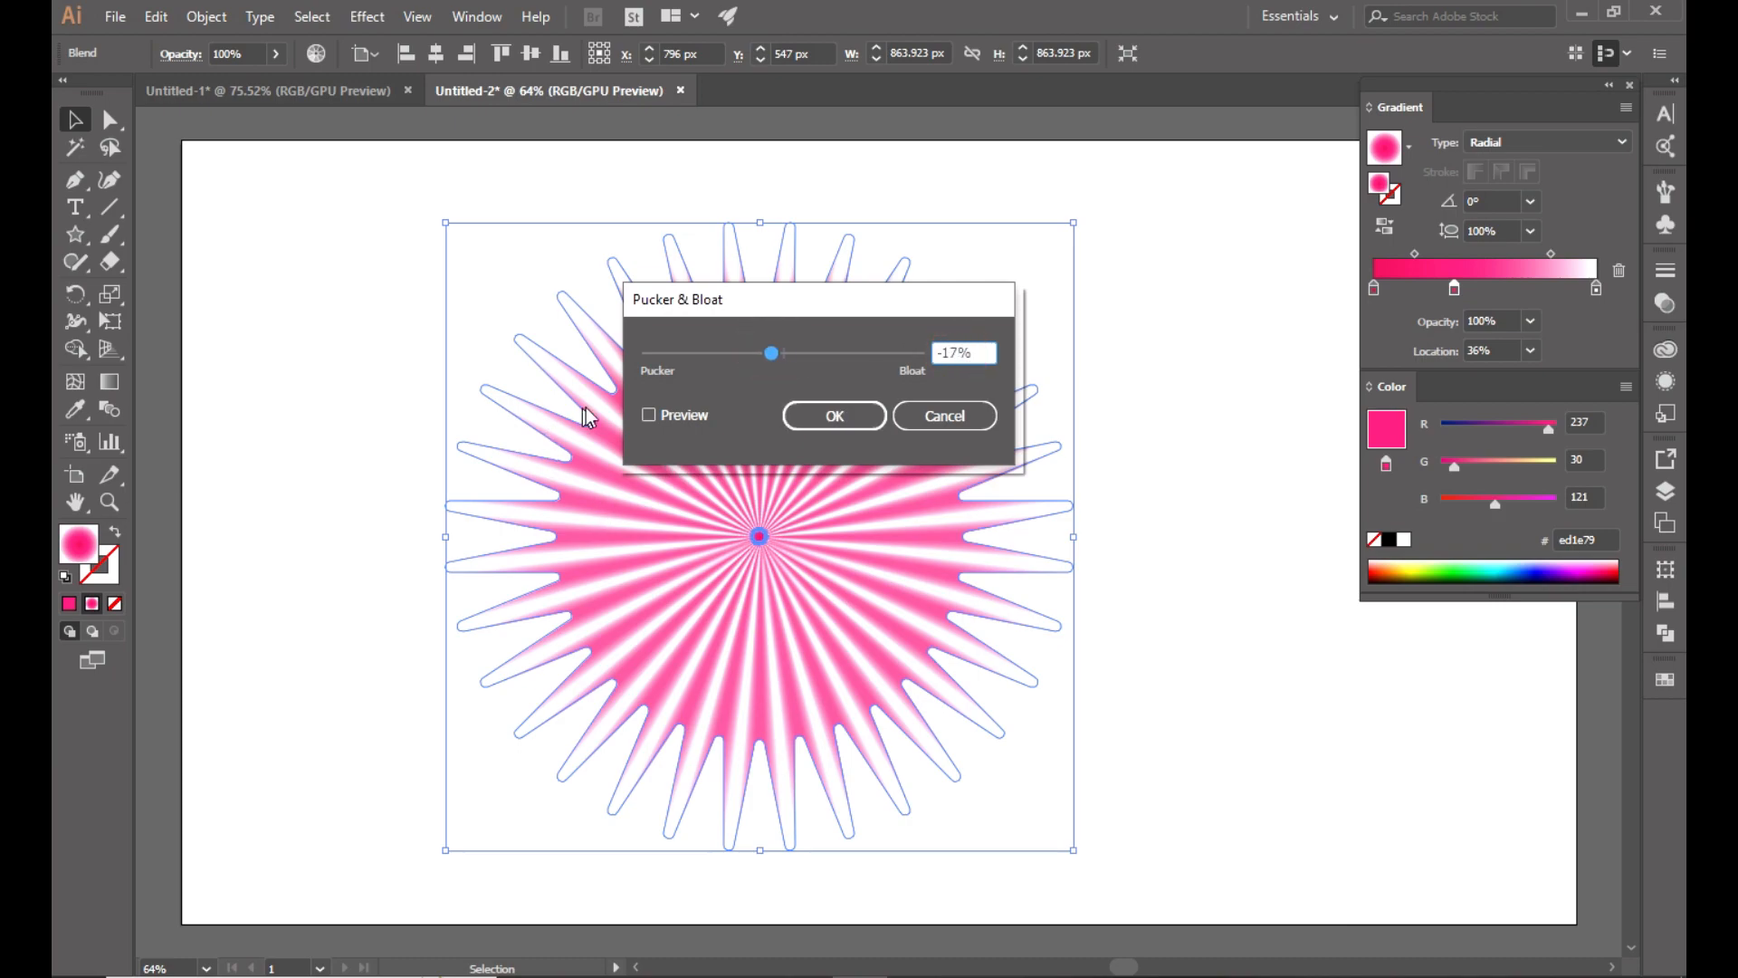
{"action": "left_click", "coordinate": [647, 416]}
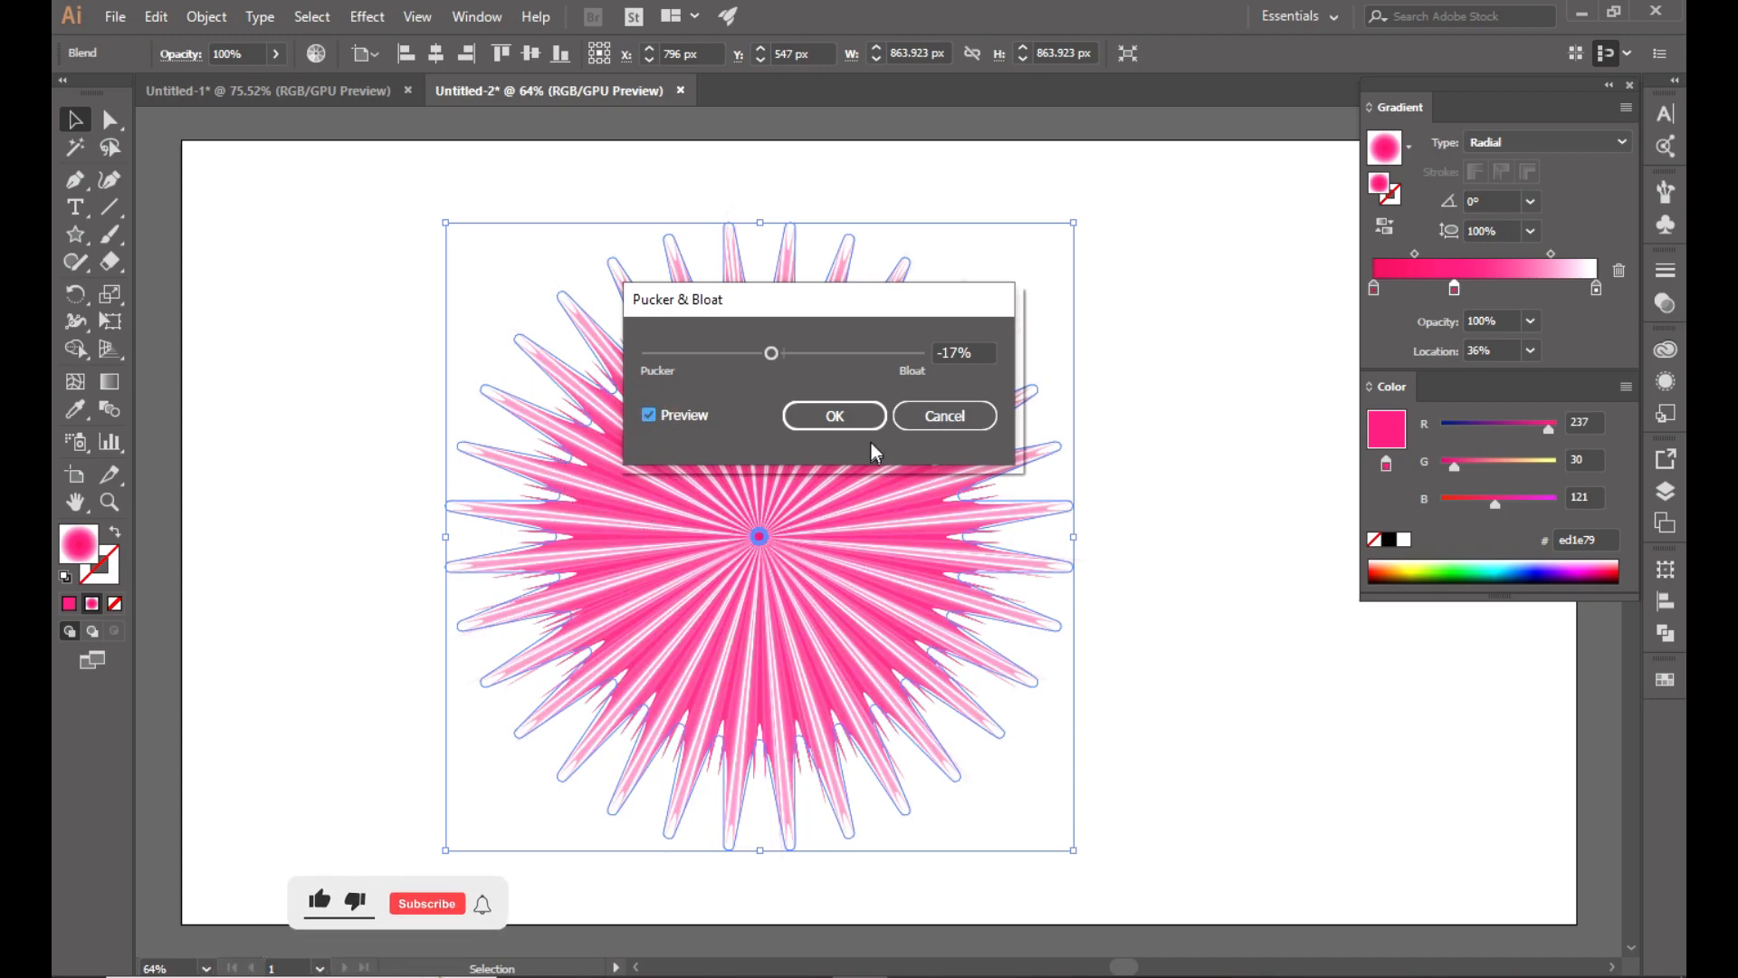
{"action": "double_click", "coordinate": [953, 353]}
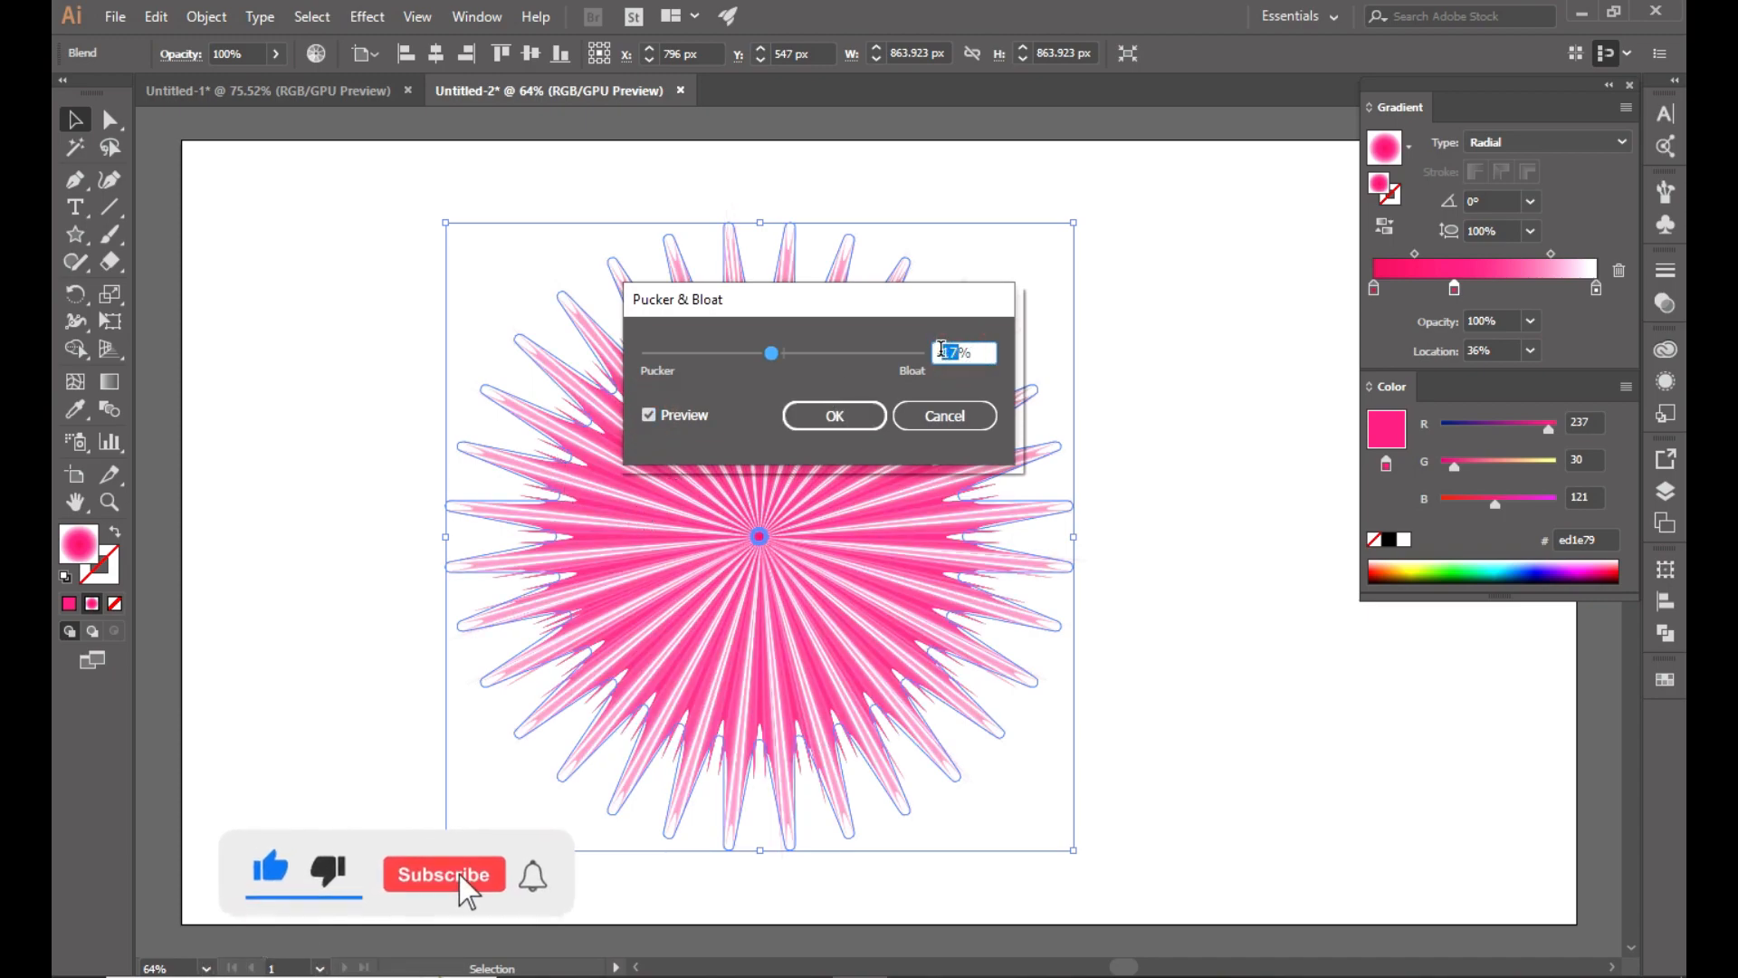
{"action": "type", "text": "16"}
{"action": "key", "text": "Return"}
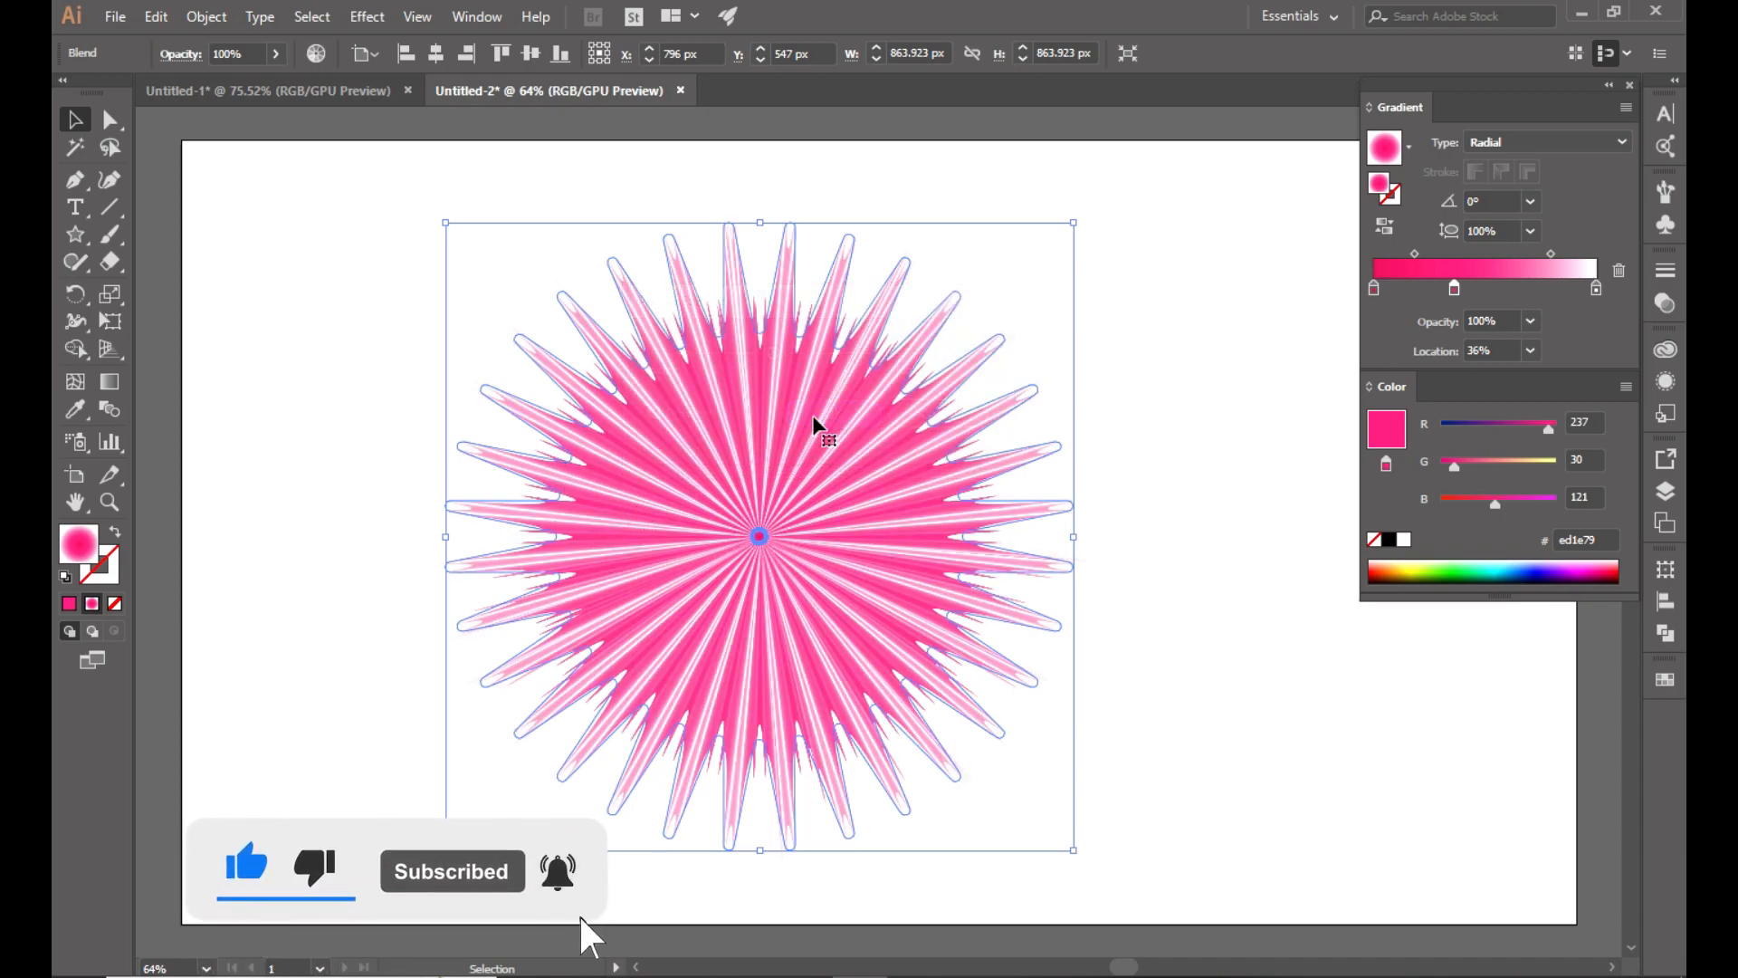
Start a Roughen effect on the blend with detail 0, smooth points and the preview on.
{"action": "left_click", "coordinate": [367, 16]}
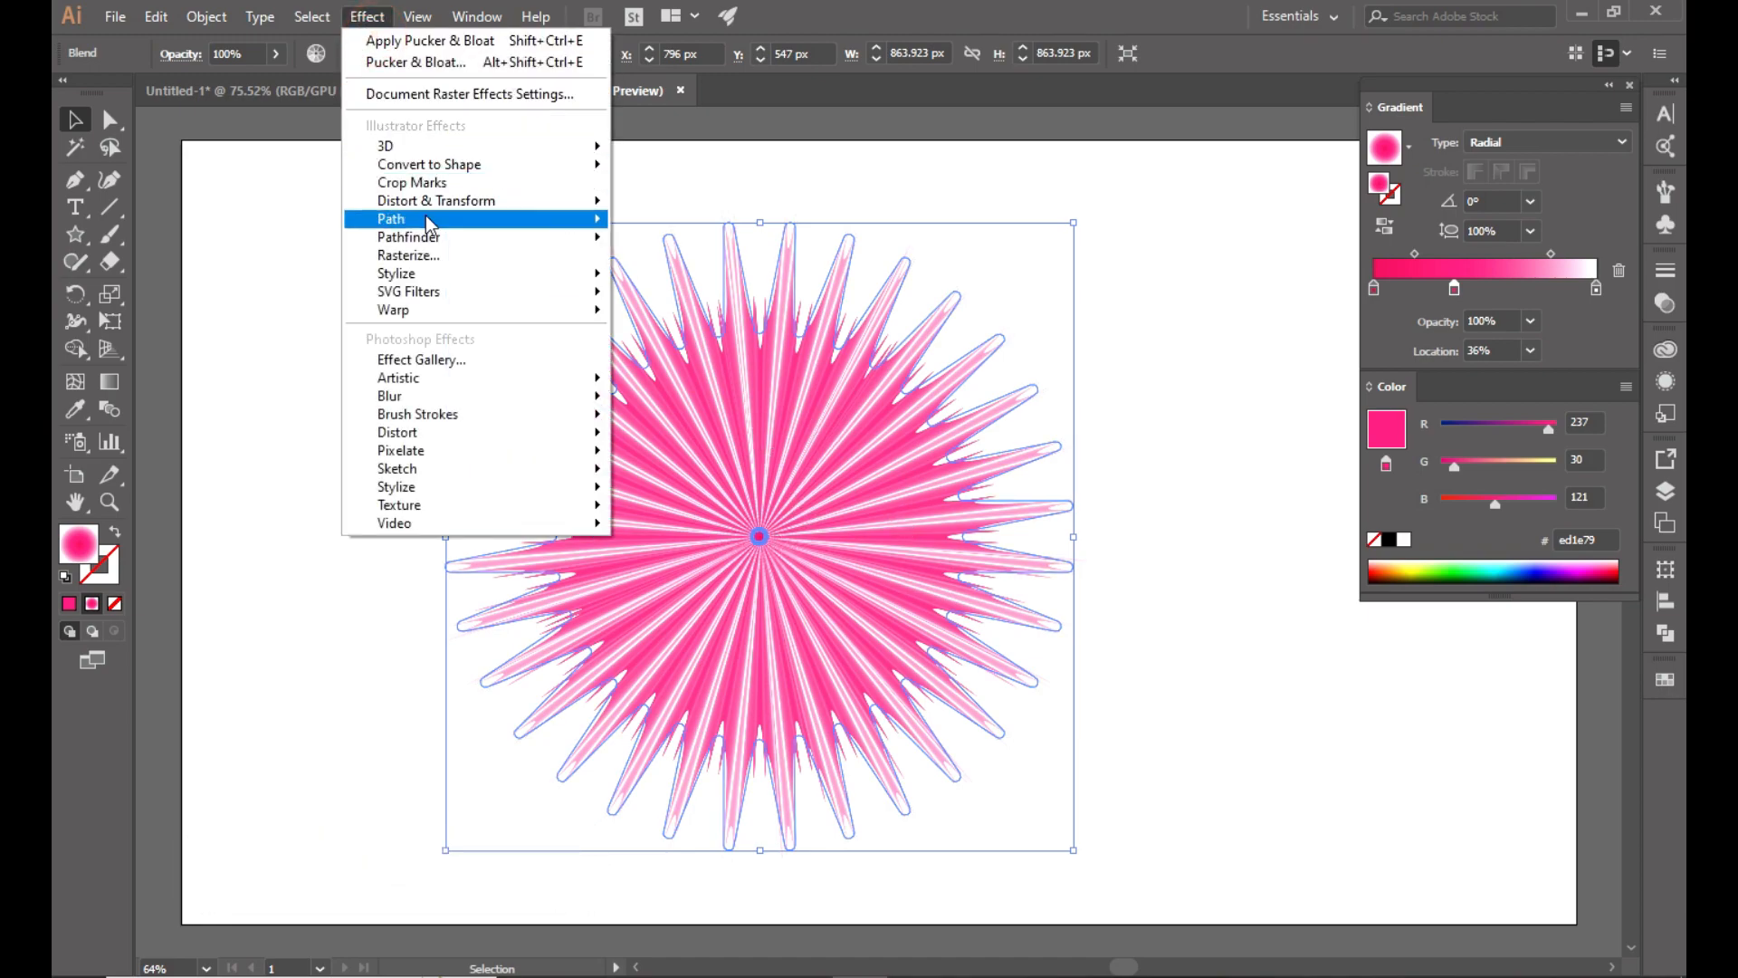
{"action": "mouse_move", "coordinate": [438, 210]}
{"action": "left_click", "coordinate": [687, 254]}
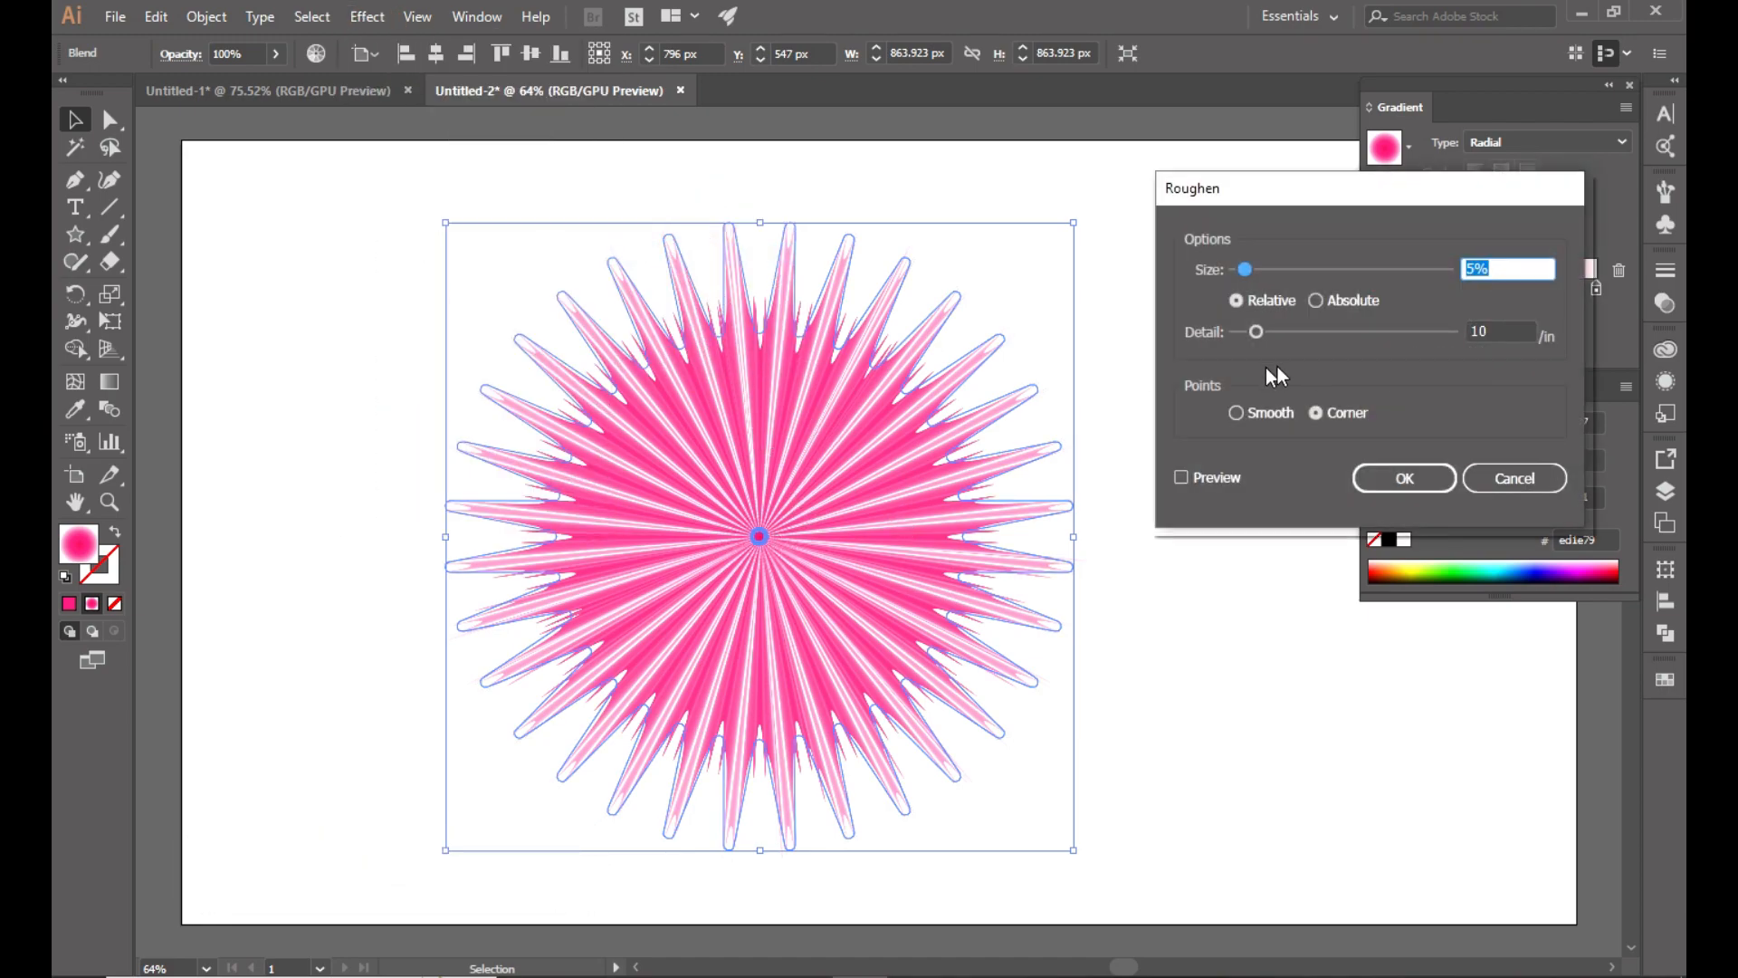
{"action": "left_click", "coordinate": [1251, 341]}
{"action": "left_click", "coordinate": [1236, 413]}
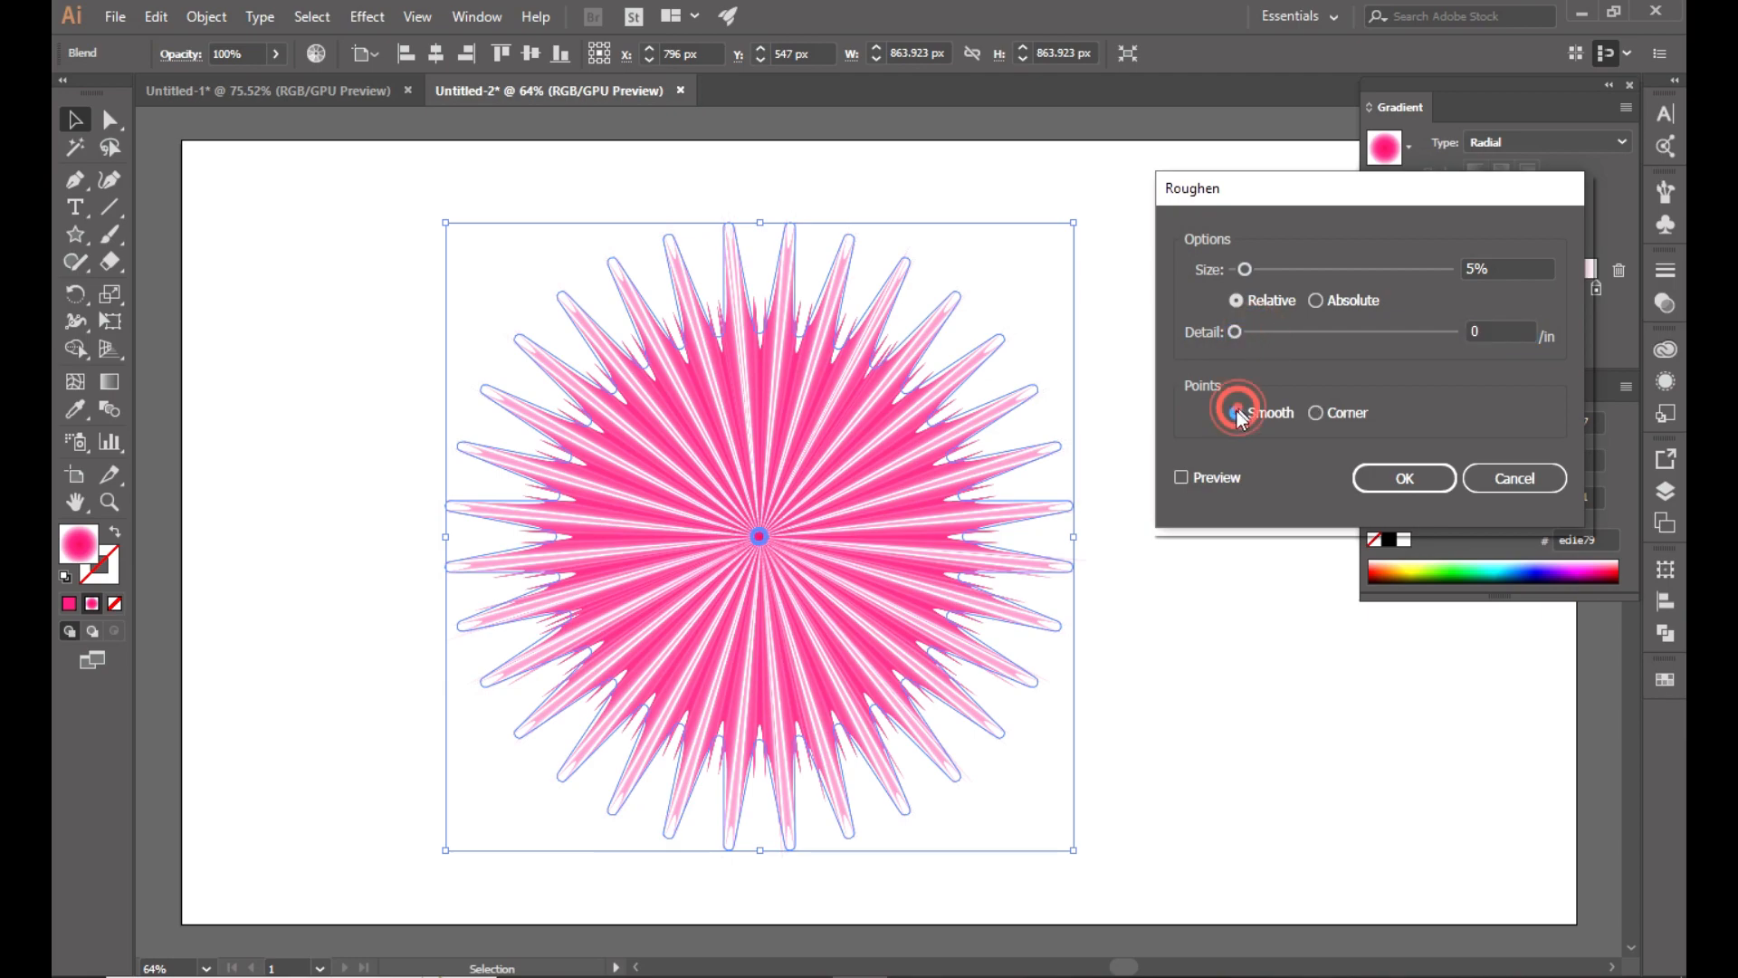
{"action": "left_click", "coordinate": [1181, 476]}
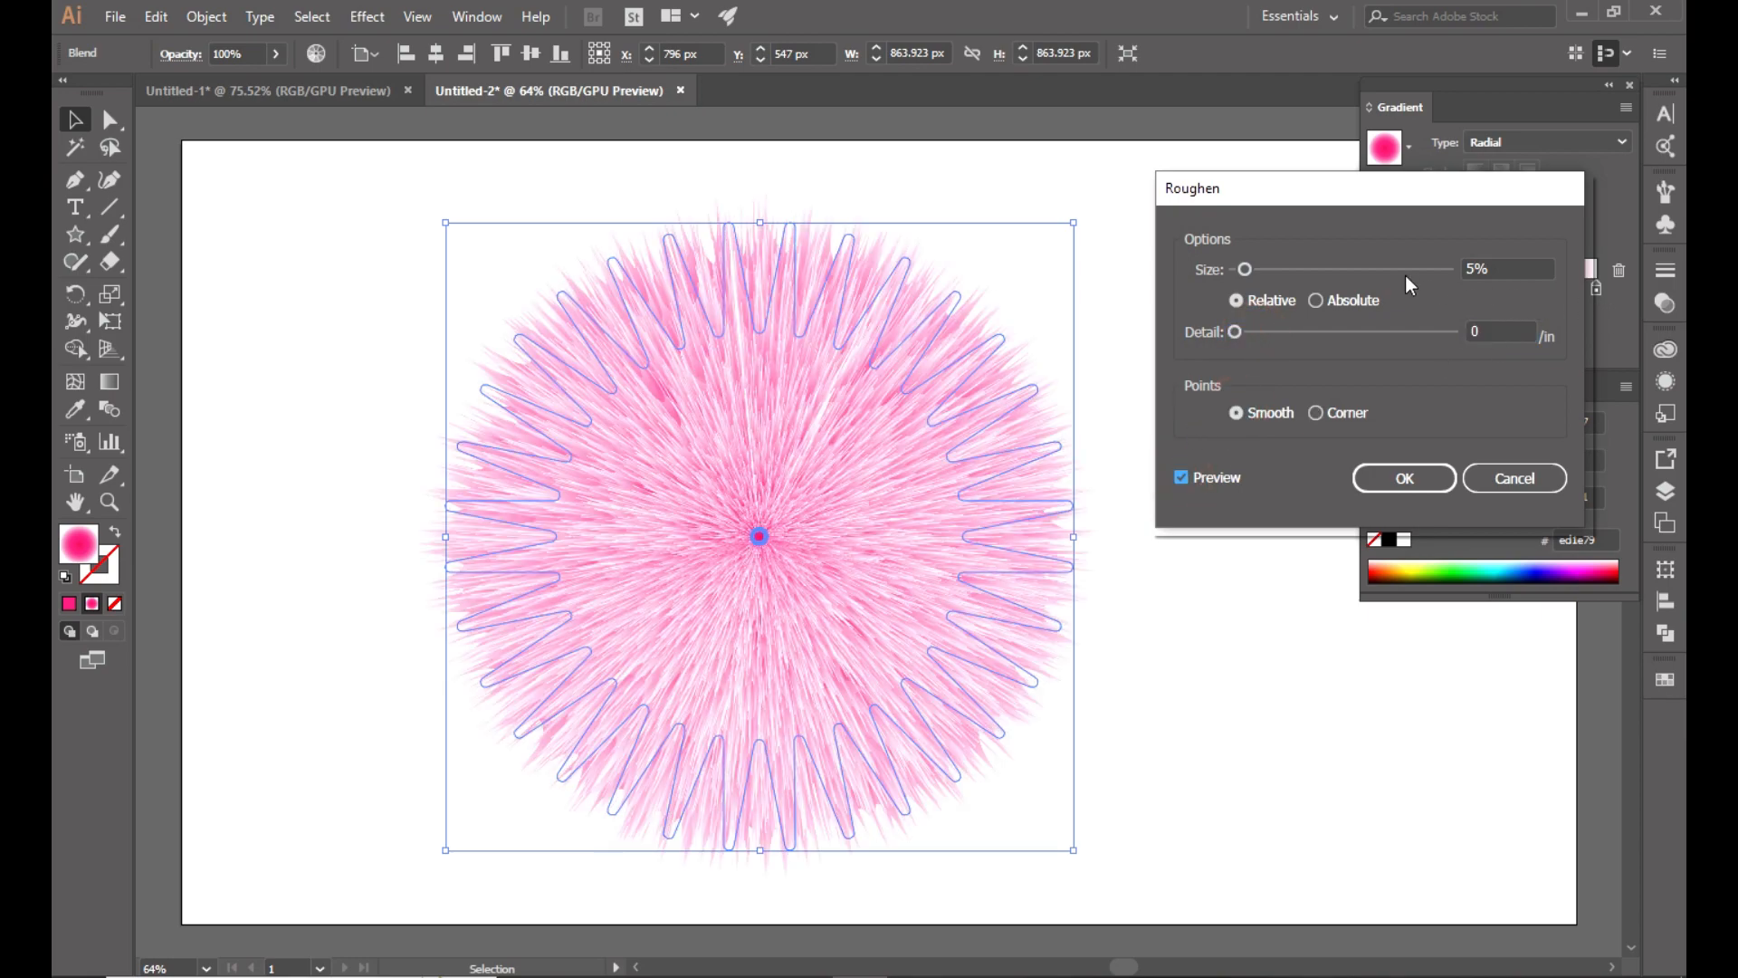
Set the Roughen size to 11%, apply the effect and deselect the fur ball.
{"action": "left_click", "coordinate": [1467, 270]}
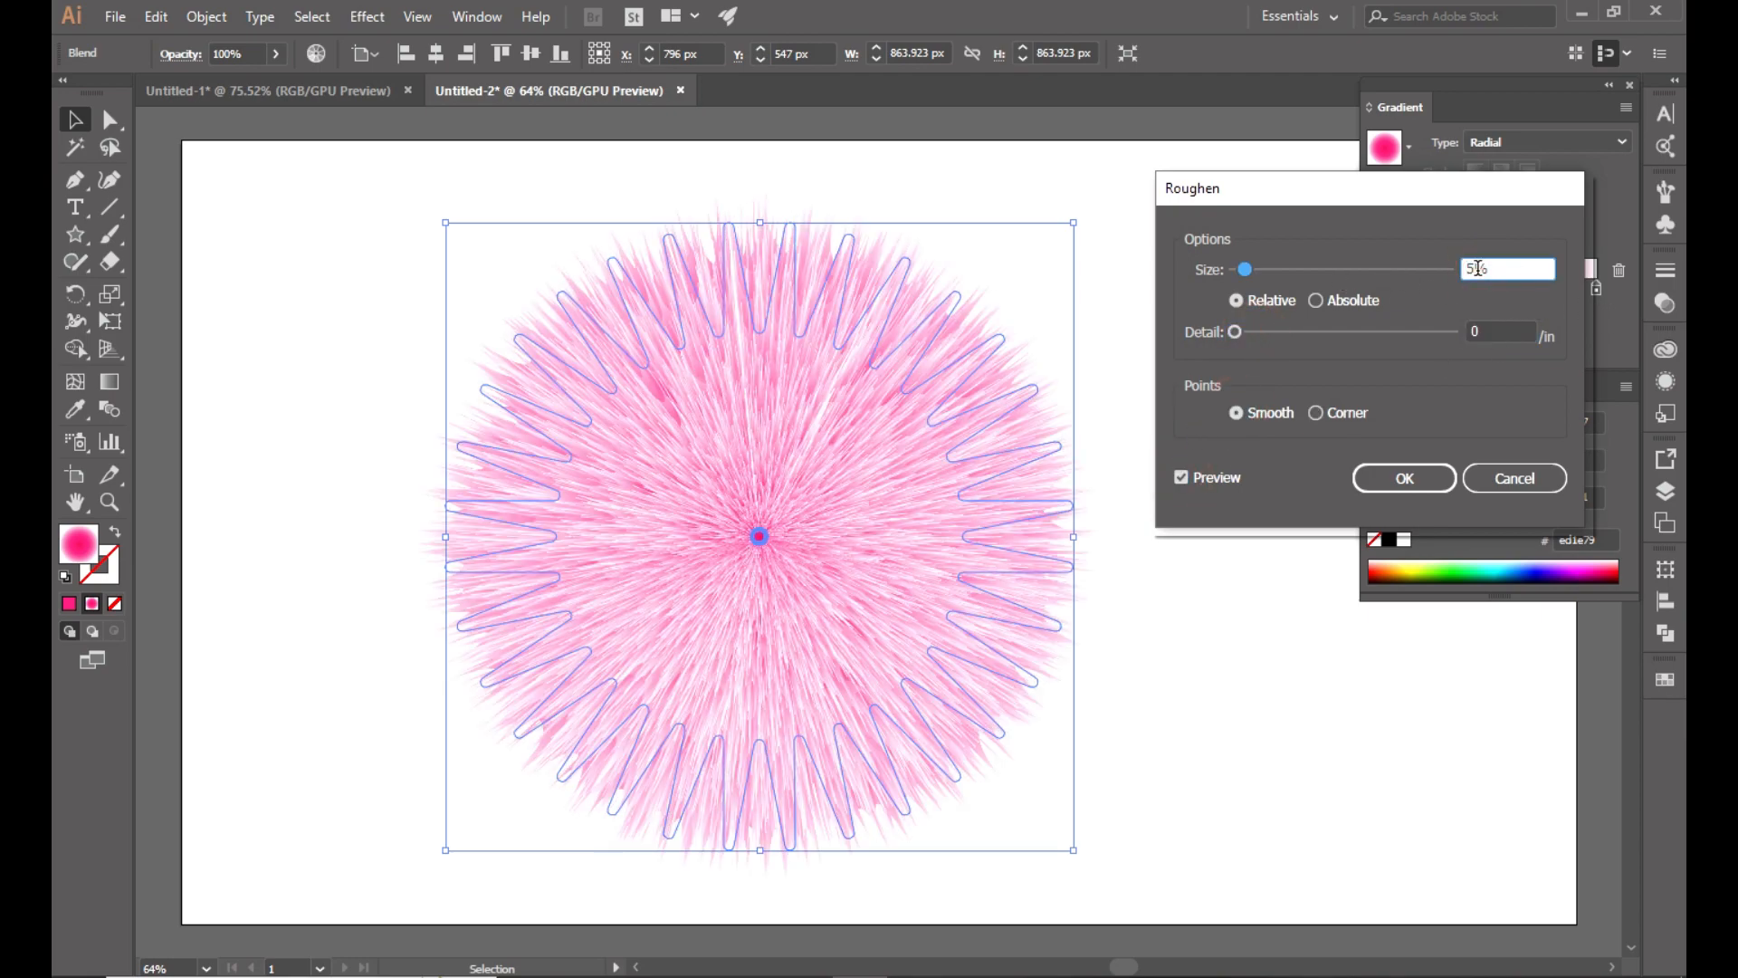
{"action": "key", "text": "Up"}
{"action": "key", "text": "Up"}
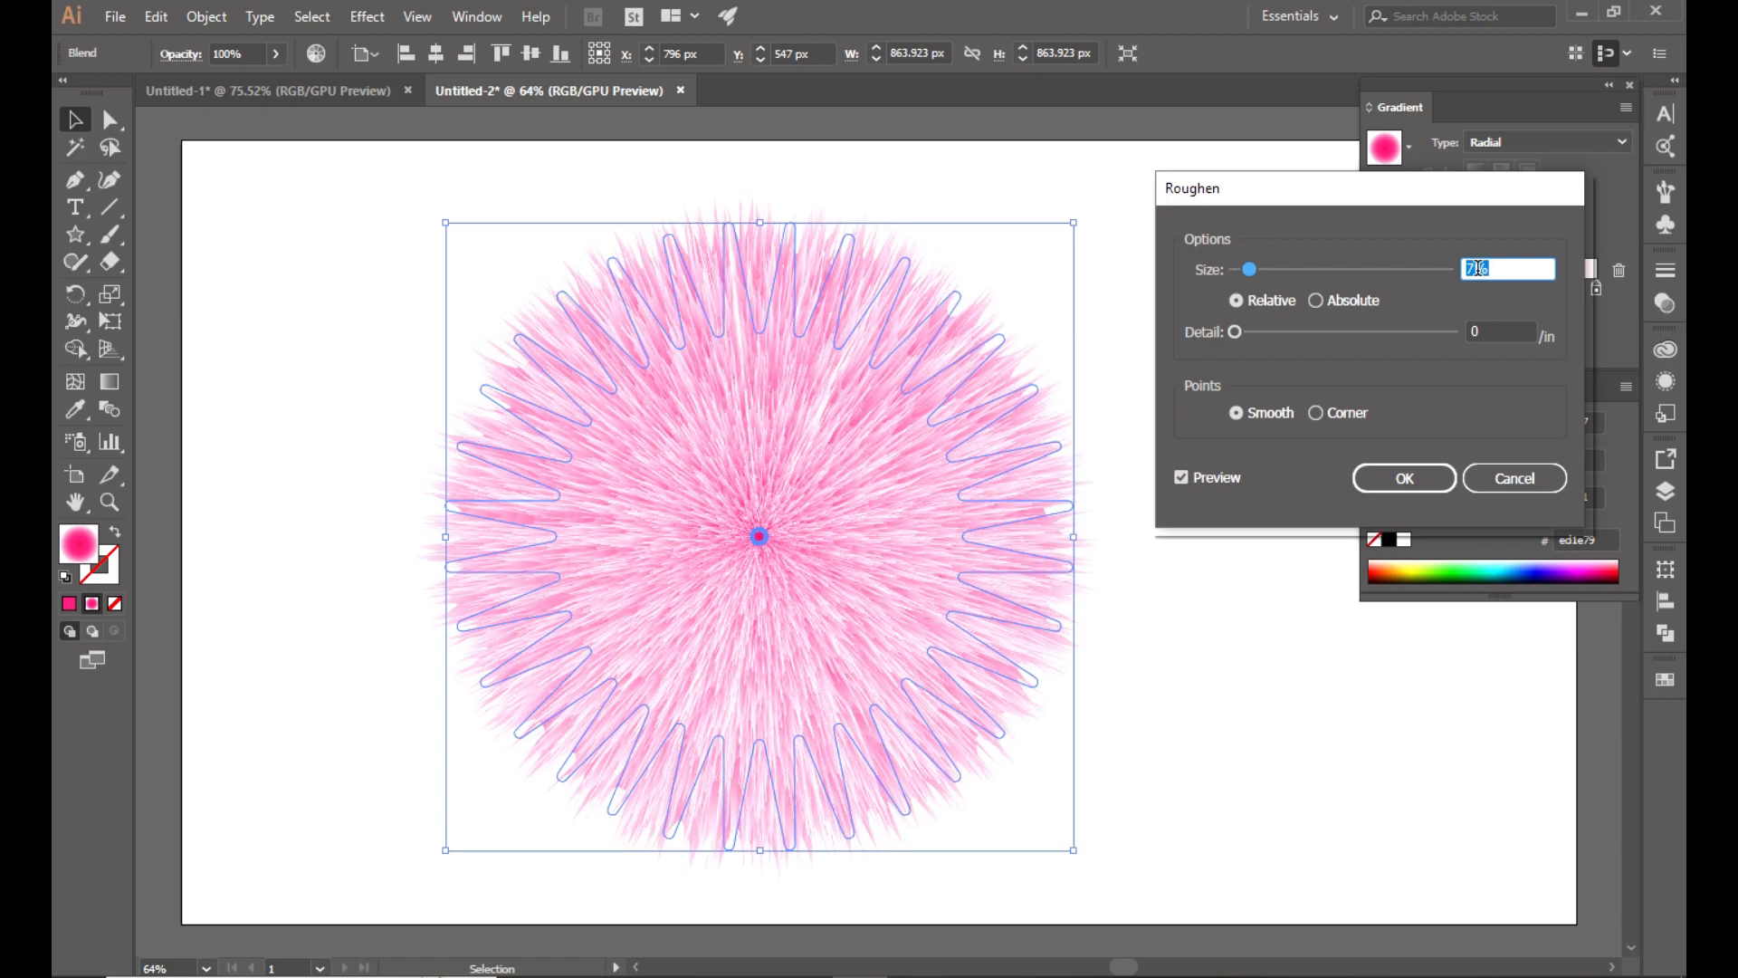
{"action": "key", "text": "Up"}
{"action": "key", "text": "Up"}
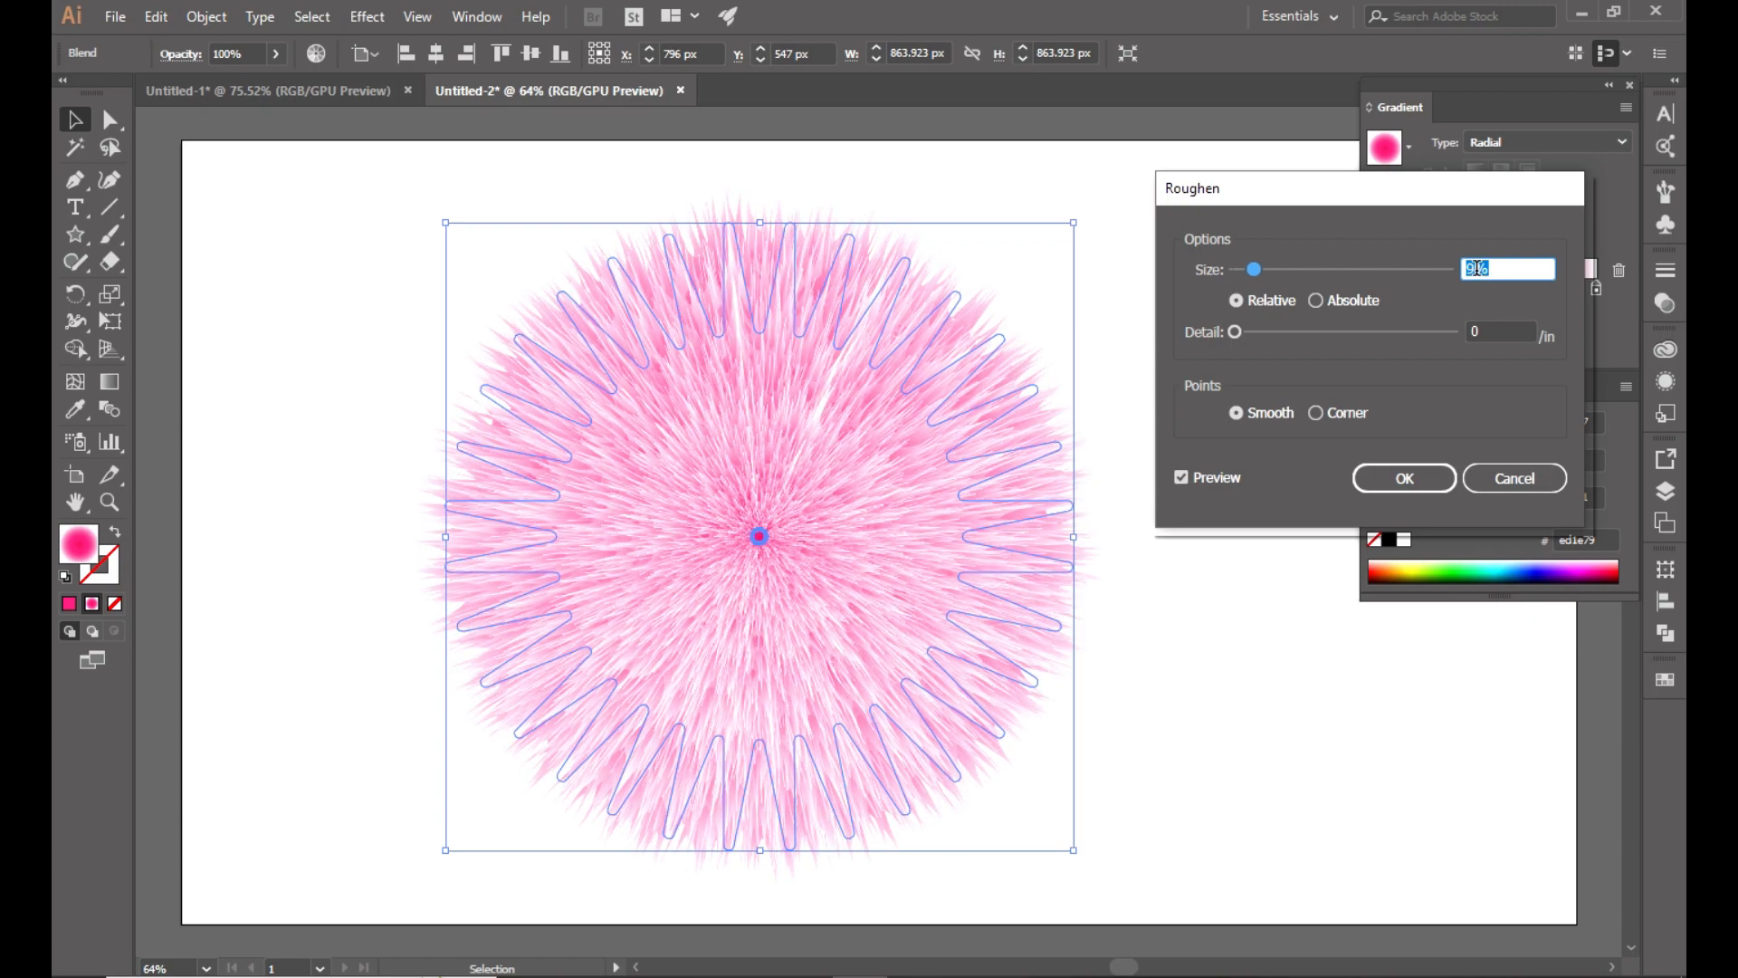
{"action": "key", "text": "Up"}
{"action": "key", "text": "Up"}
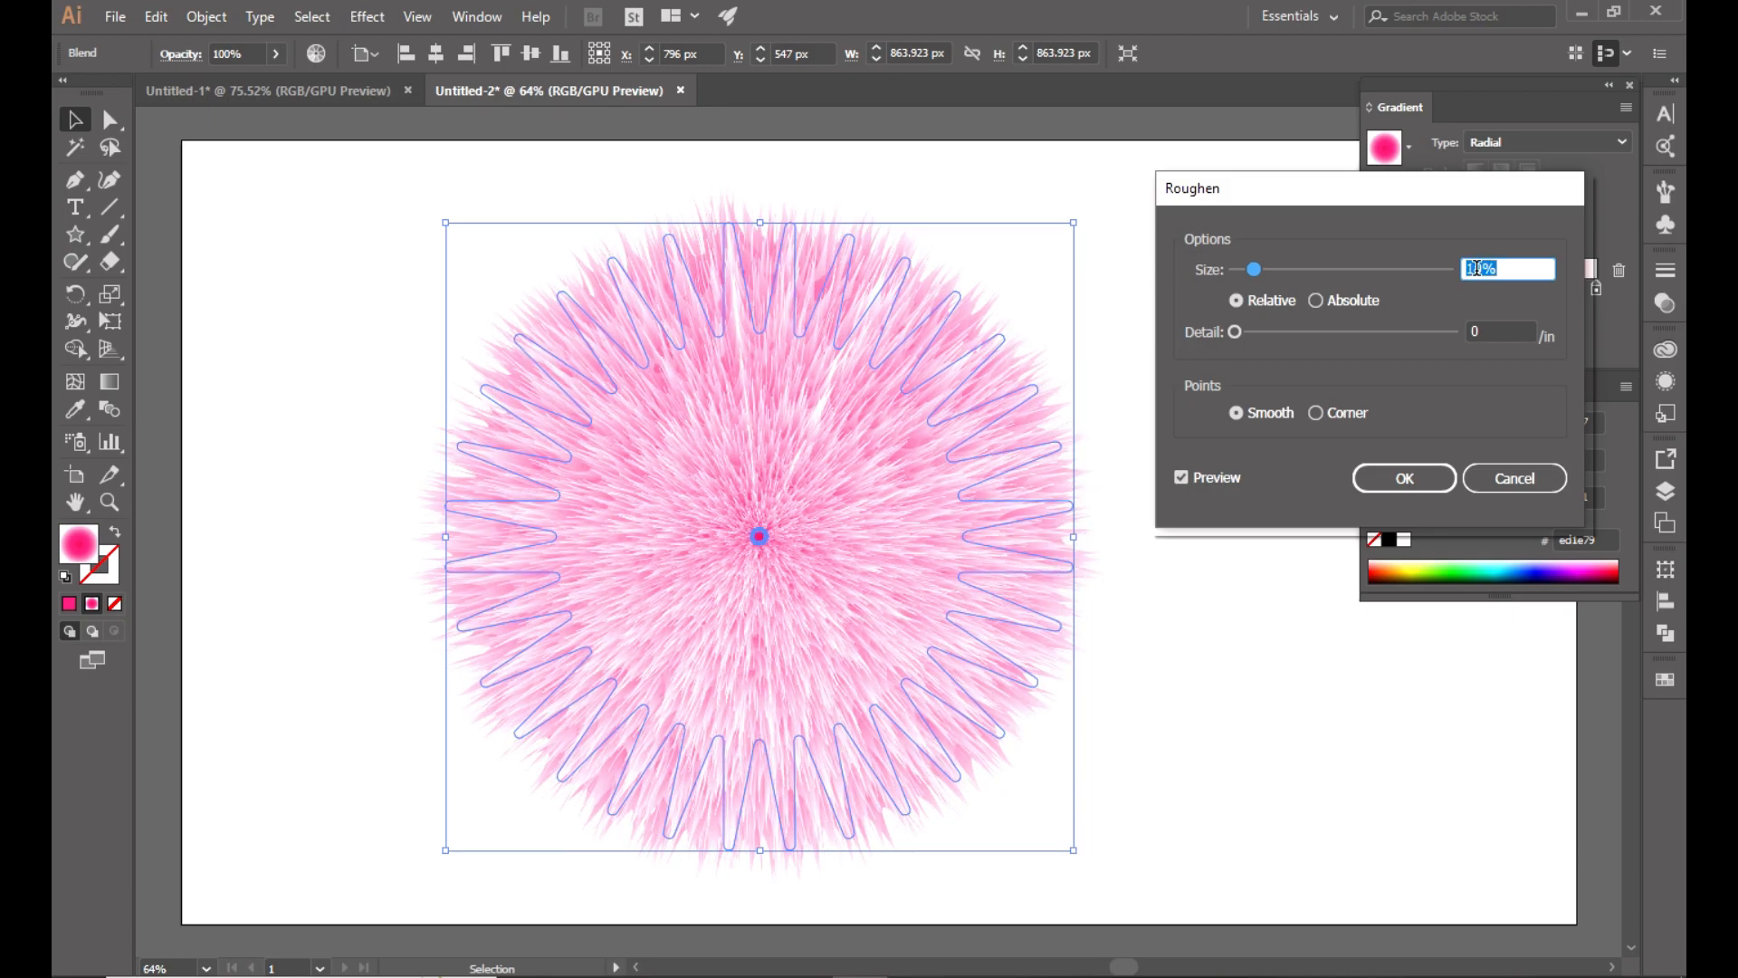
{"action": "left_click", "coordinate": [1403, 477]}
{"action": "left_click", "coordinate": [1236, 431]}
{"action": "scroll", "coordinate": [1106, 429], "scroll_direction": "down", "scroll_amount": 1}
{"action": "scroll", "coordinate": [1107, 429], "scroll_direction": "up", "scroll_amount": 1}
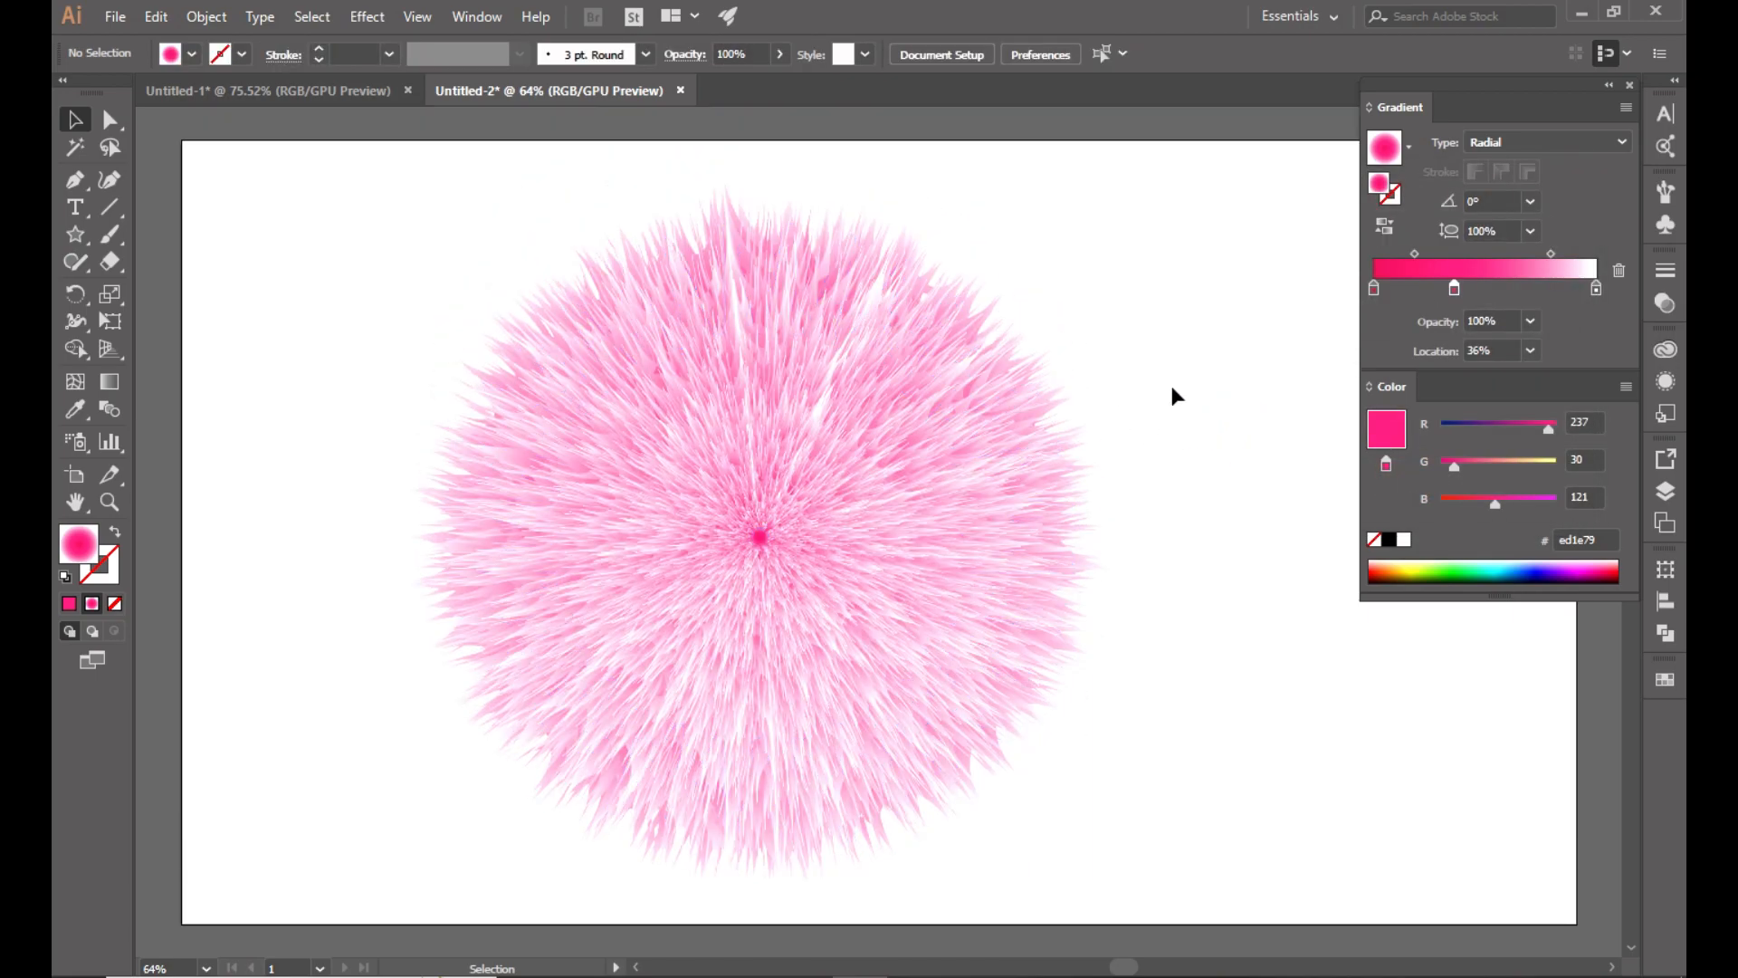
Scale the fur ball down to about 454 × 470 px and place it in the upper middle of the artboard.
{"action": "left_click", "coordinate": [703, 395]}
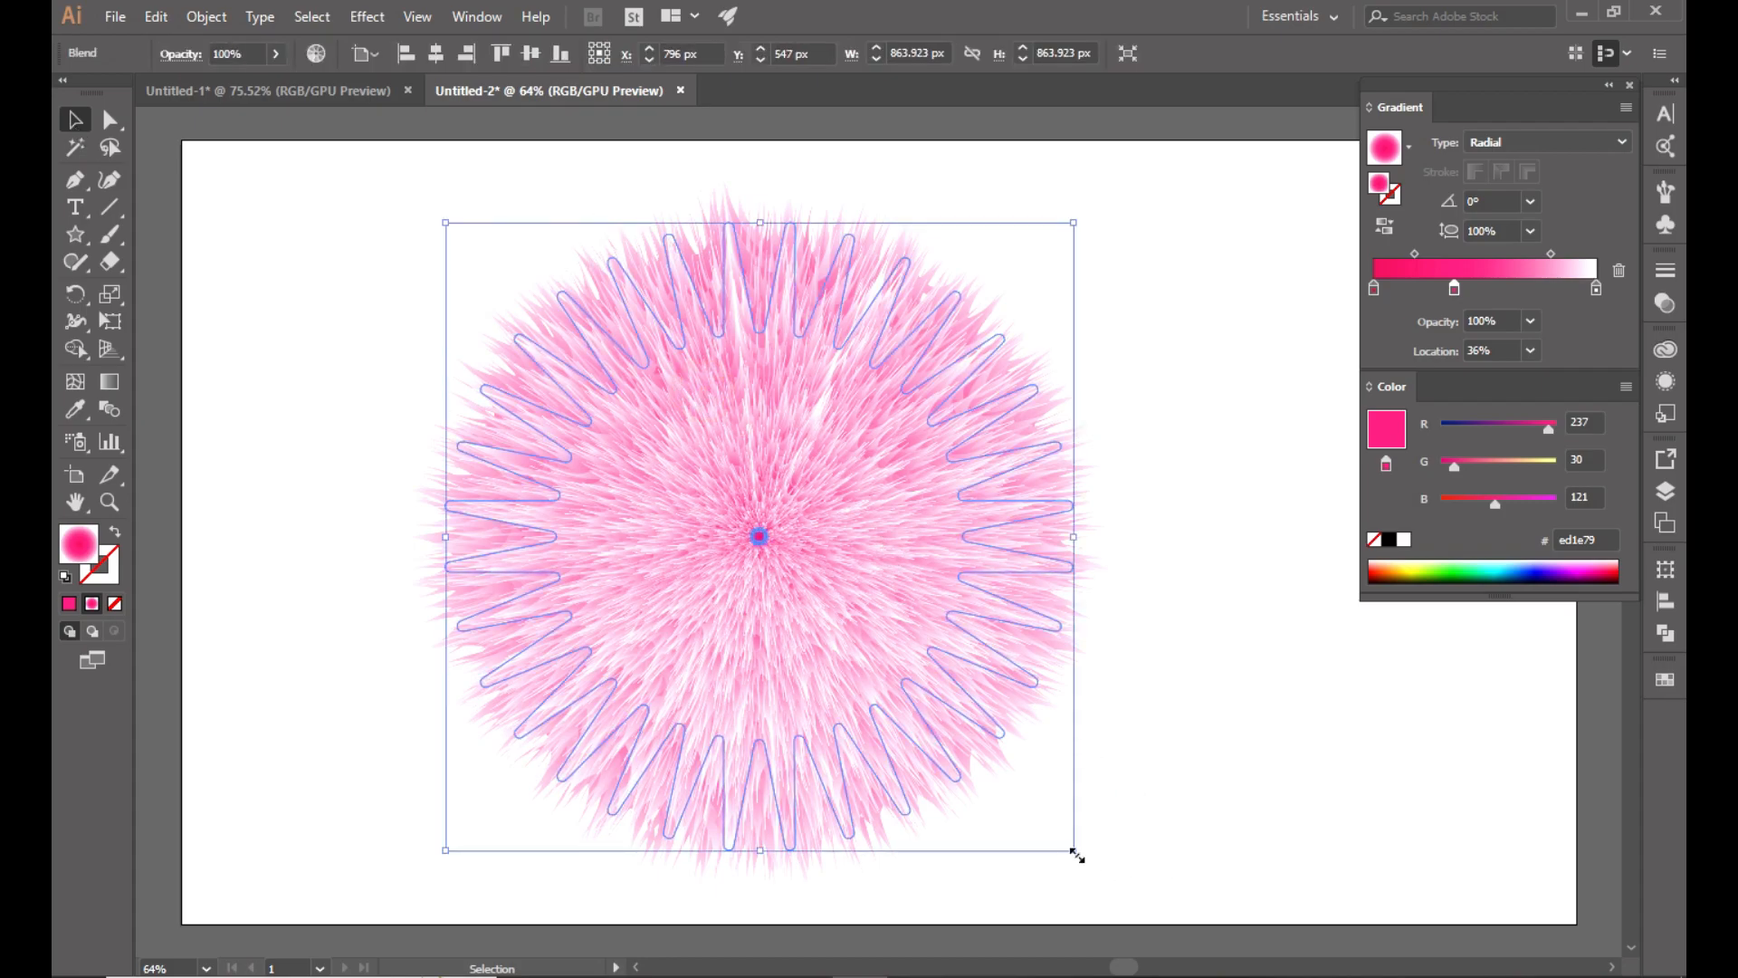
{"action": "left_click_drag", "start_coordinate": [1077, 855], "coordinate": [933, 587]}
{"action": "left_click_drag", "start_coordinate": [630, 407], "coordinate": [786, 413]}
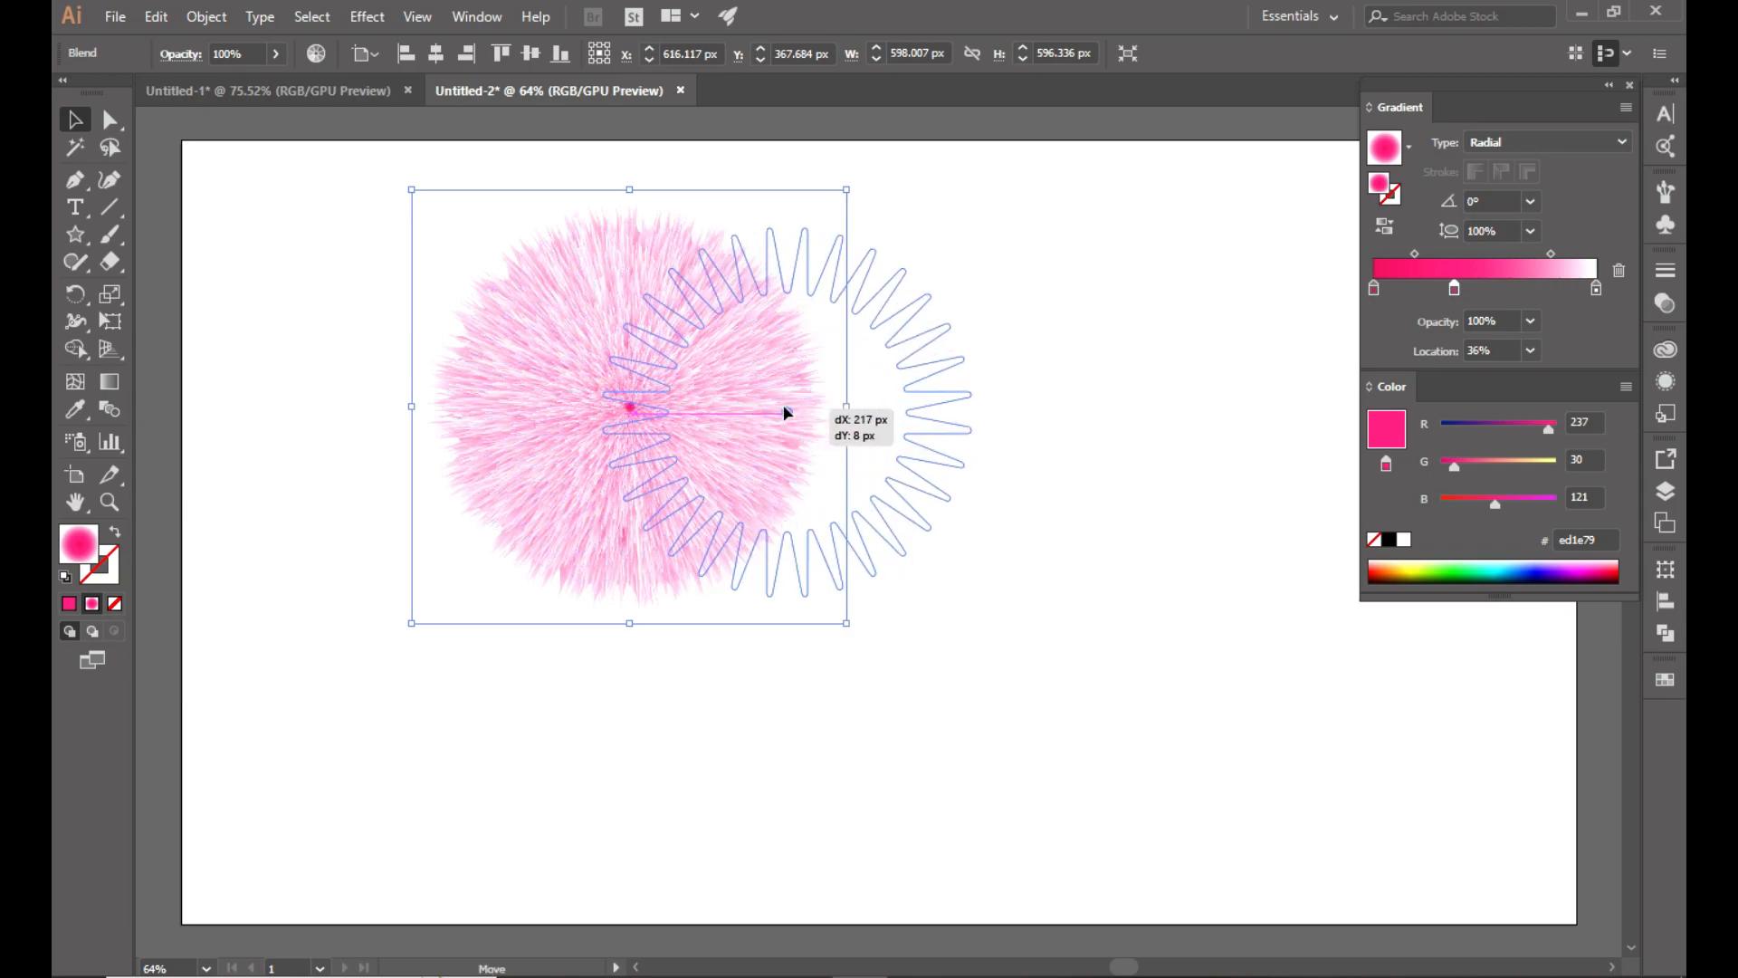
{"action": "left_click_drag", "start_coordinate": [976, 601], "coordinate": [908, 525]}
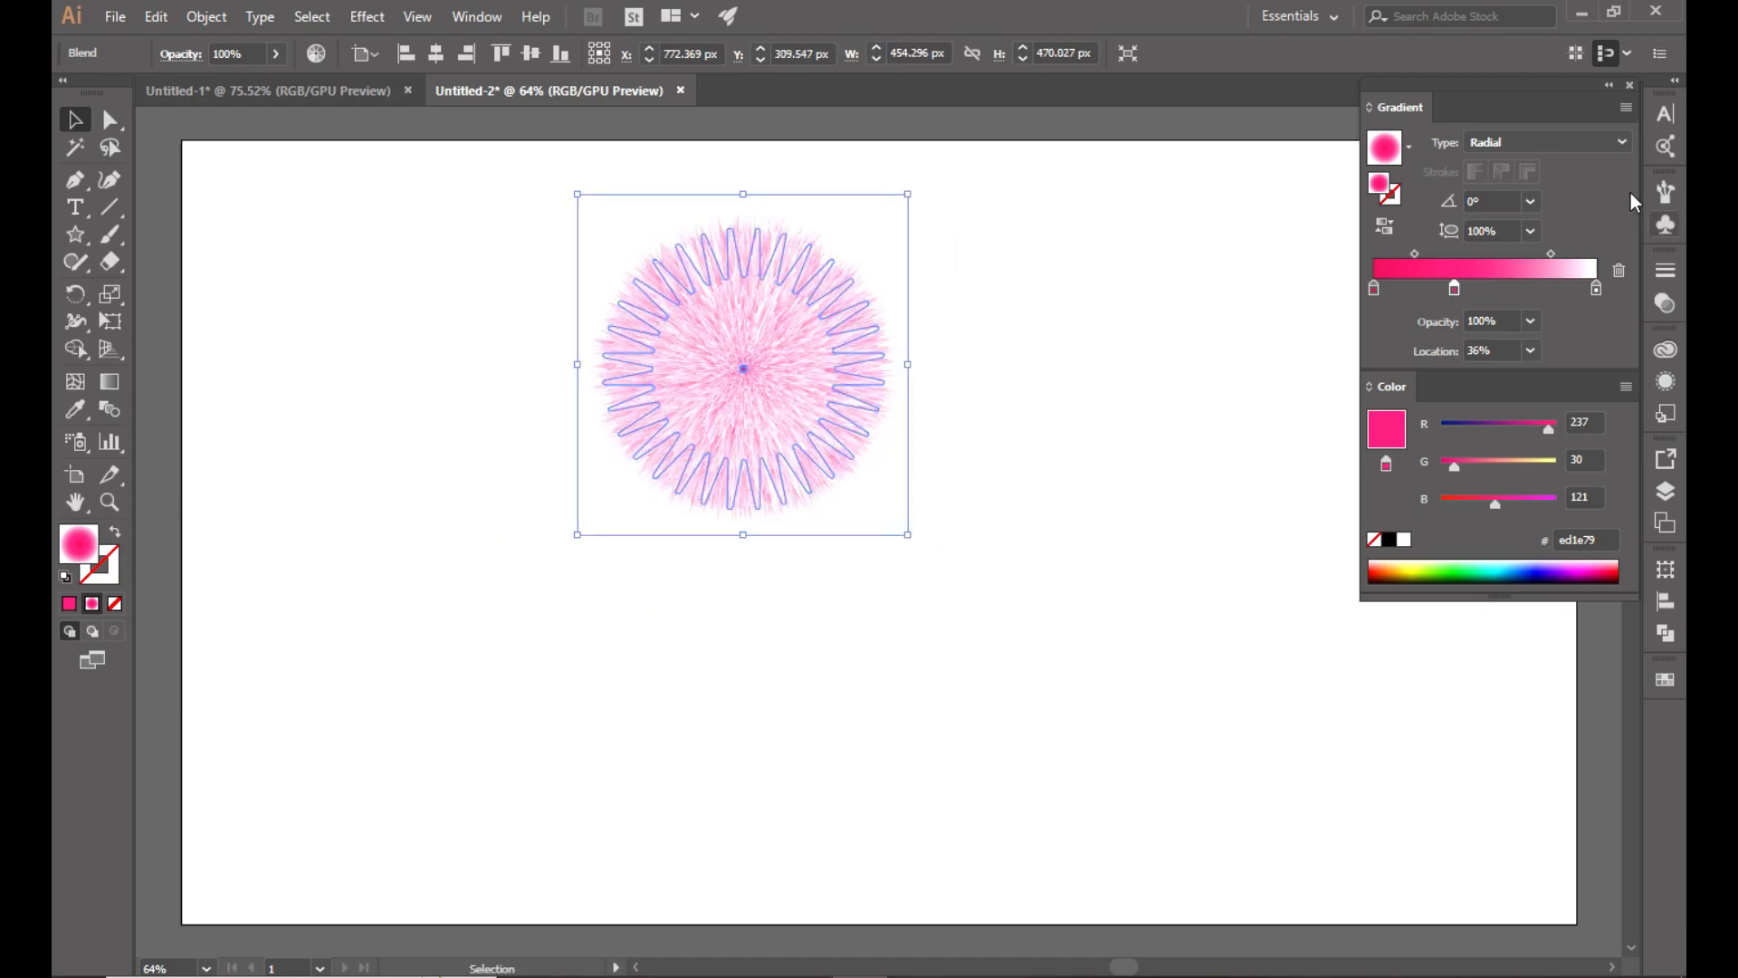
Deselect the fur ball and create a 1920 × 1080 px rectangle for the background.
{"action": "left_click", "coordinate": [1609, 84]}
{"action": "left_click", "coordinate": [1158, 376]}
{"action": "scroll", "coordinate": [1155, 374], "scroll_direction": "up", "scroll_amount": 2}
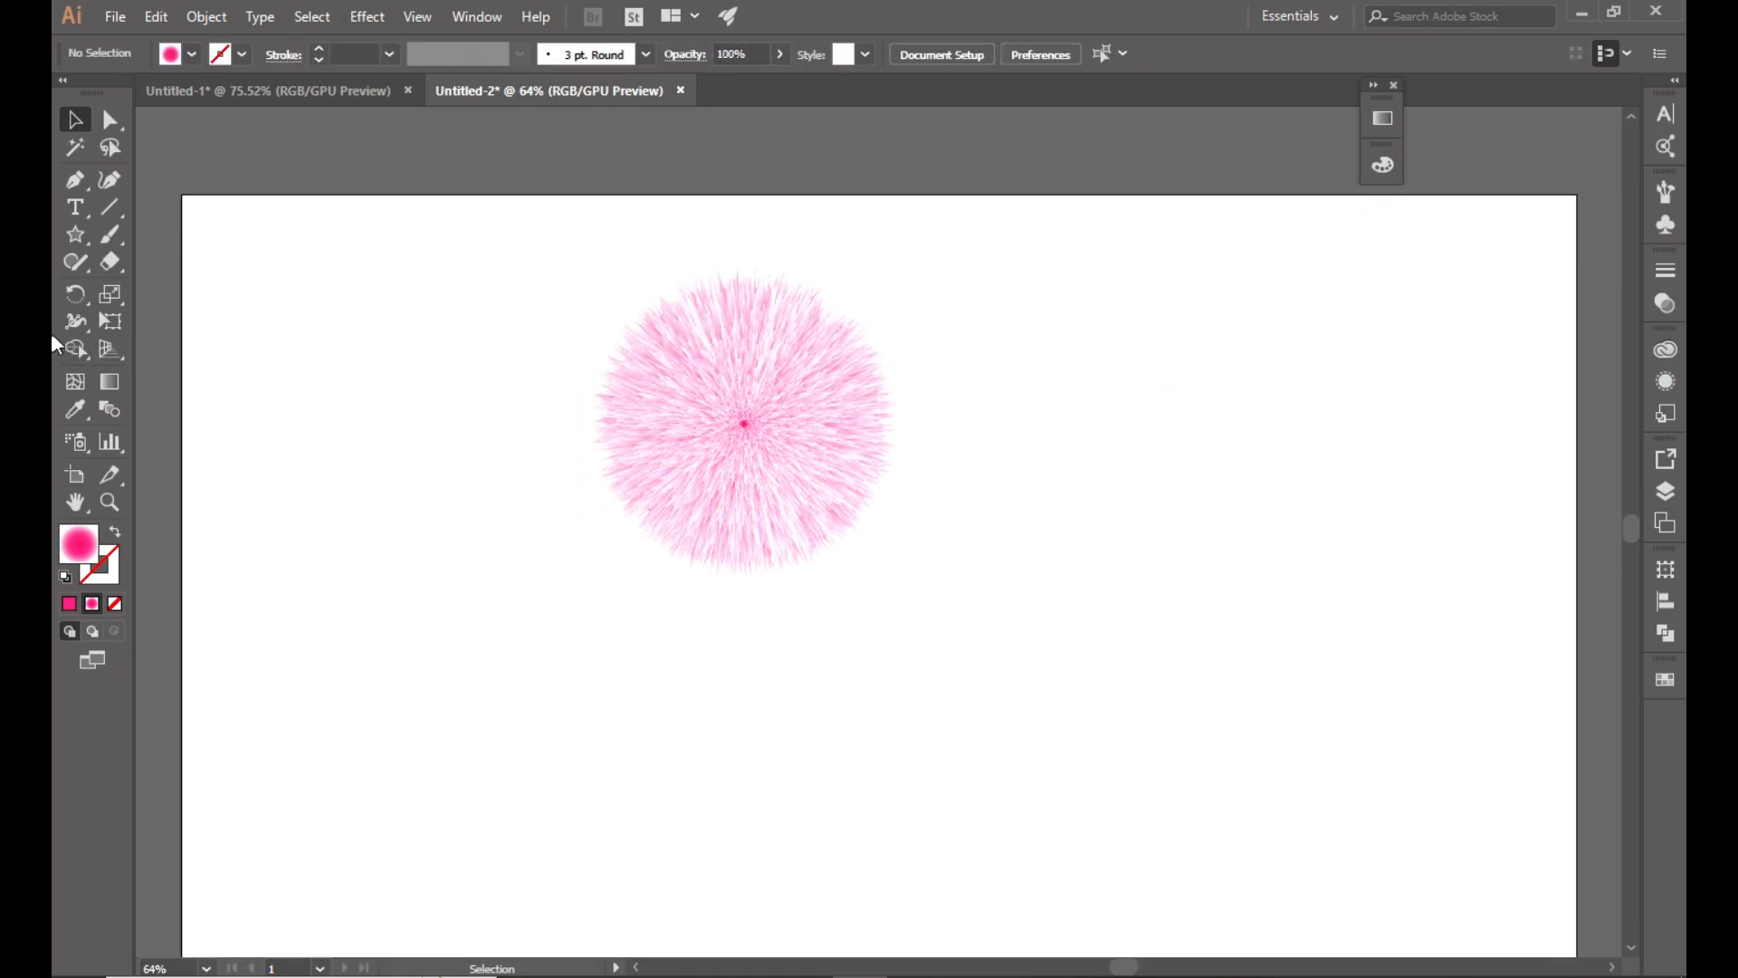
{"action": "left_click_drag", "start_coordinate": [80, 249], "coordinate": [160, 237]}
{"action": "left_click", "coordinate": [392, 547]}
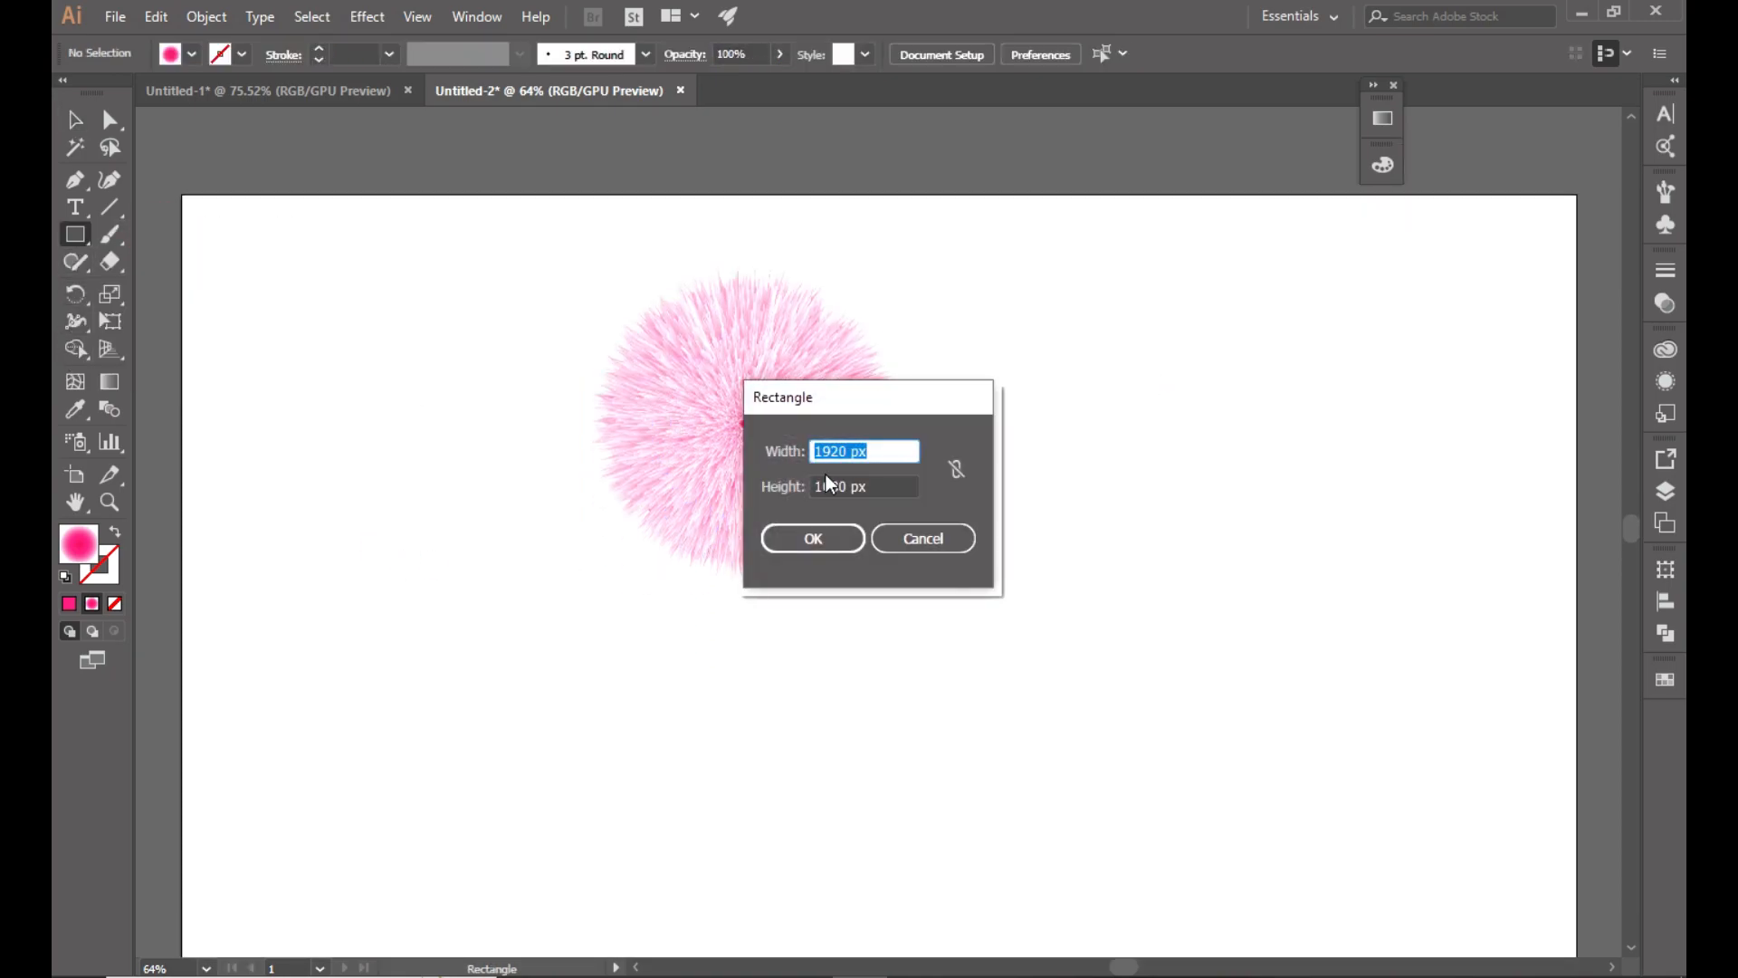
{"action": "left_click", "coordinate": [813, 542]}
{"action": "scroll", "coordinate": [1617, 683], "scroll_direction": "down", "scroll_amount": 3}
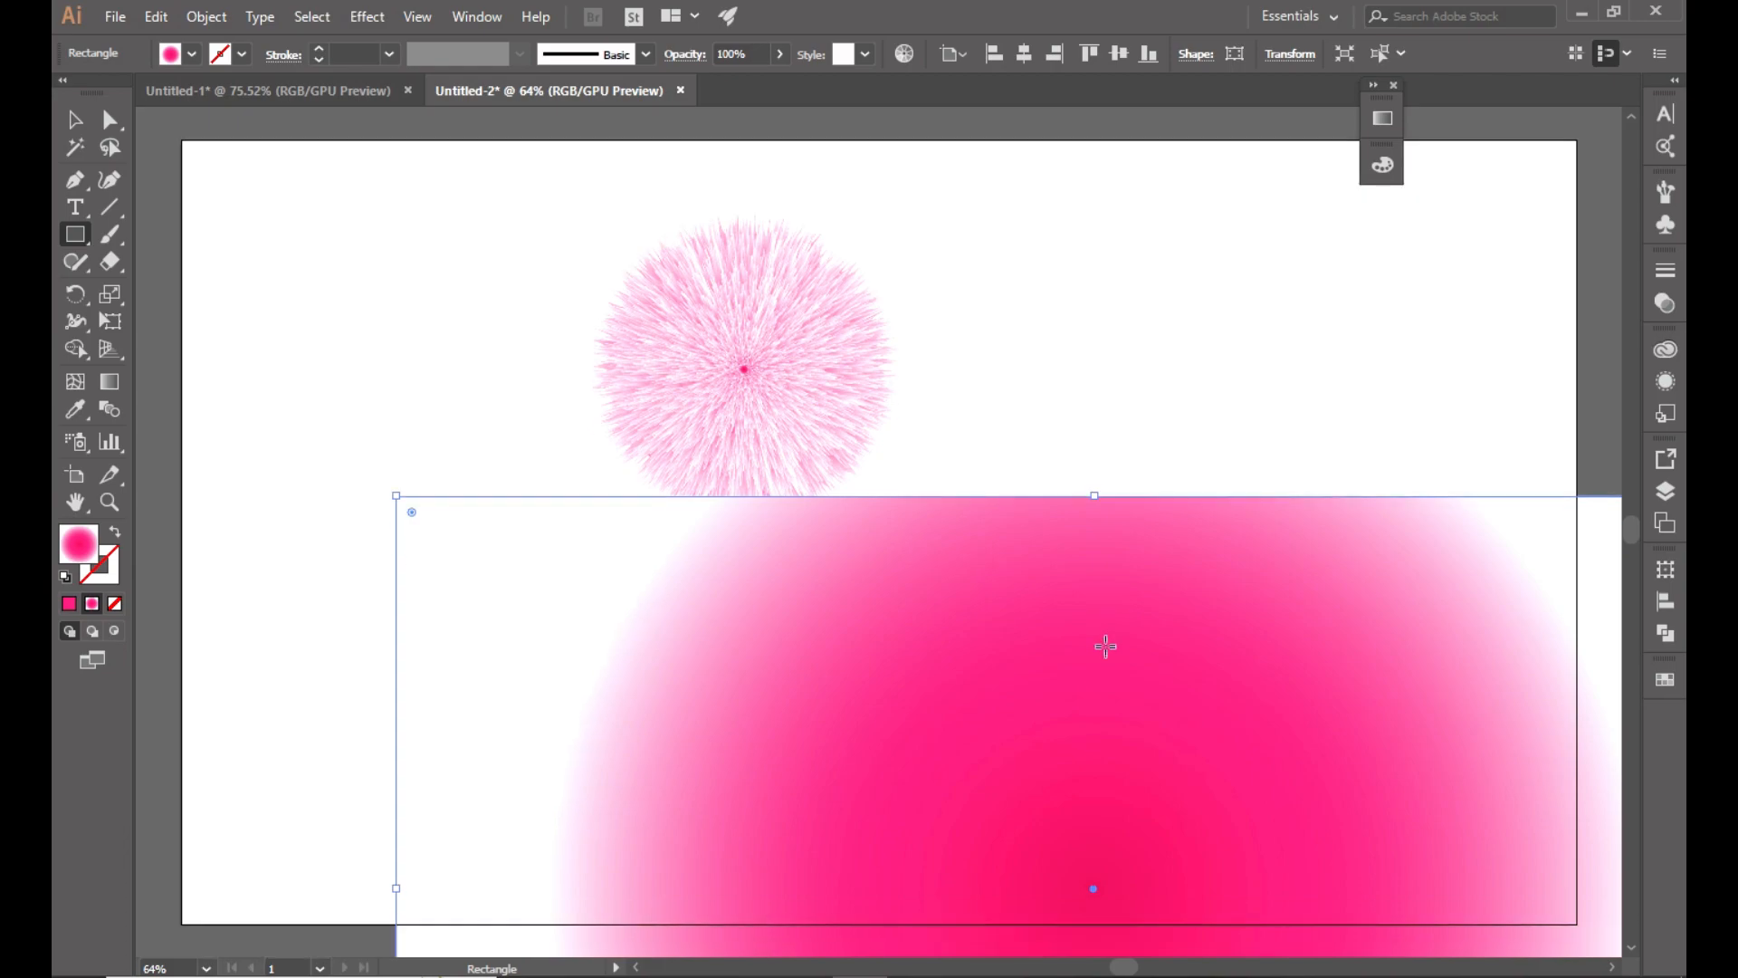
Fill the rectangle with white and lower its HSB brightness to about 82% for a light grey.
{"action": "left_click", "coordinate": [1666, 681]}
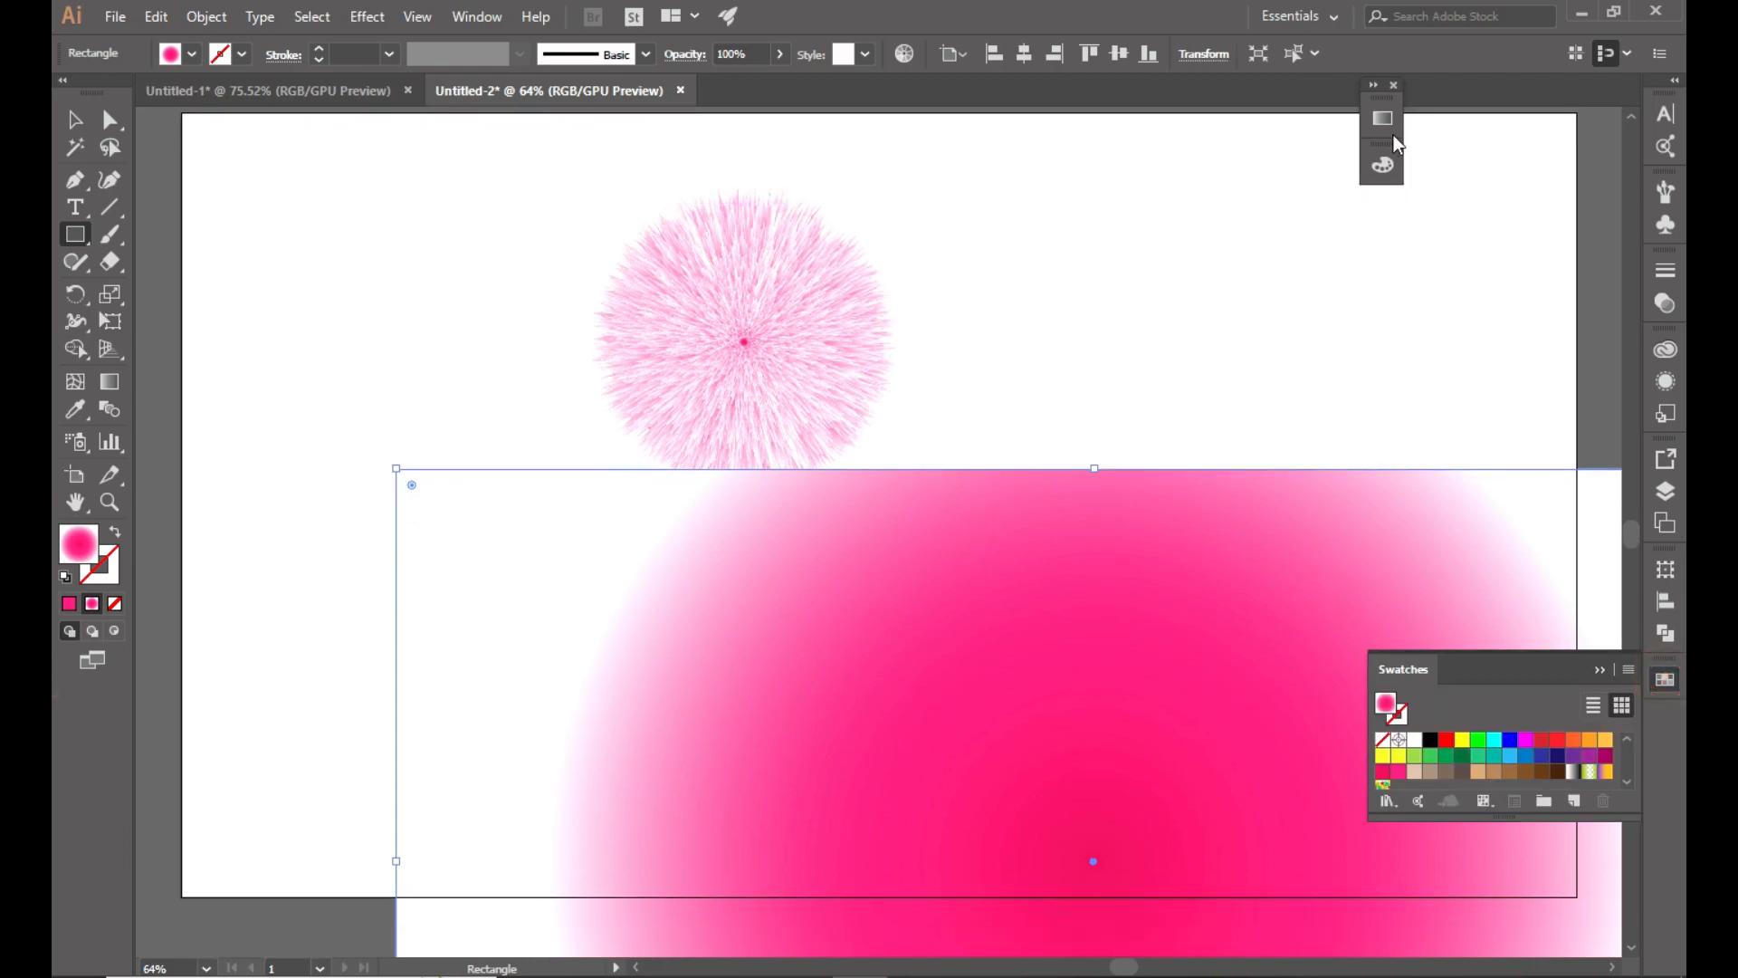
{"action": "left_click", "coordinate": [1375, 91]}
{"action": "left_click", "coordinate": [1415, 740]}
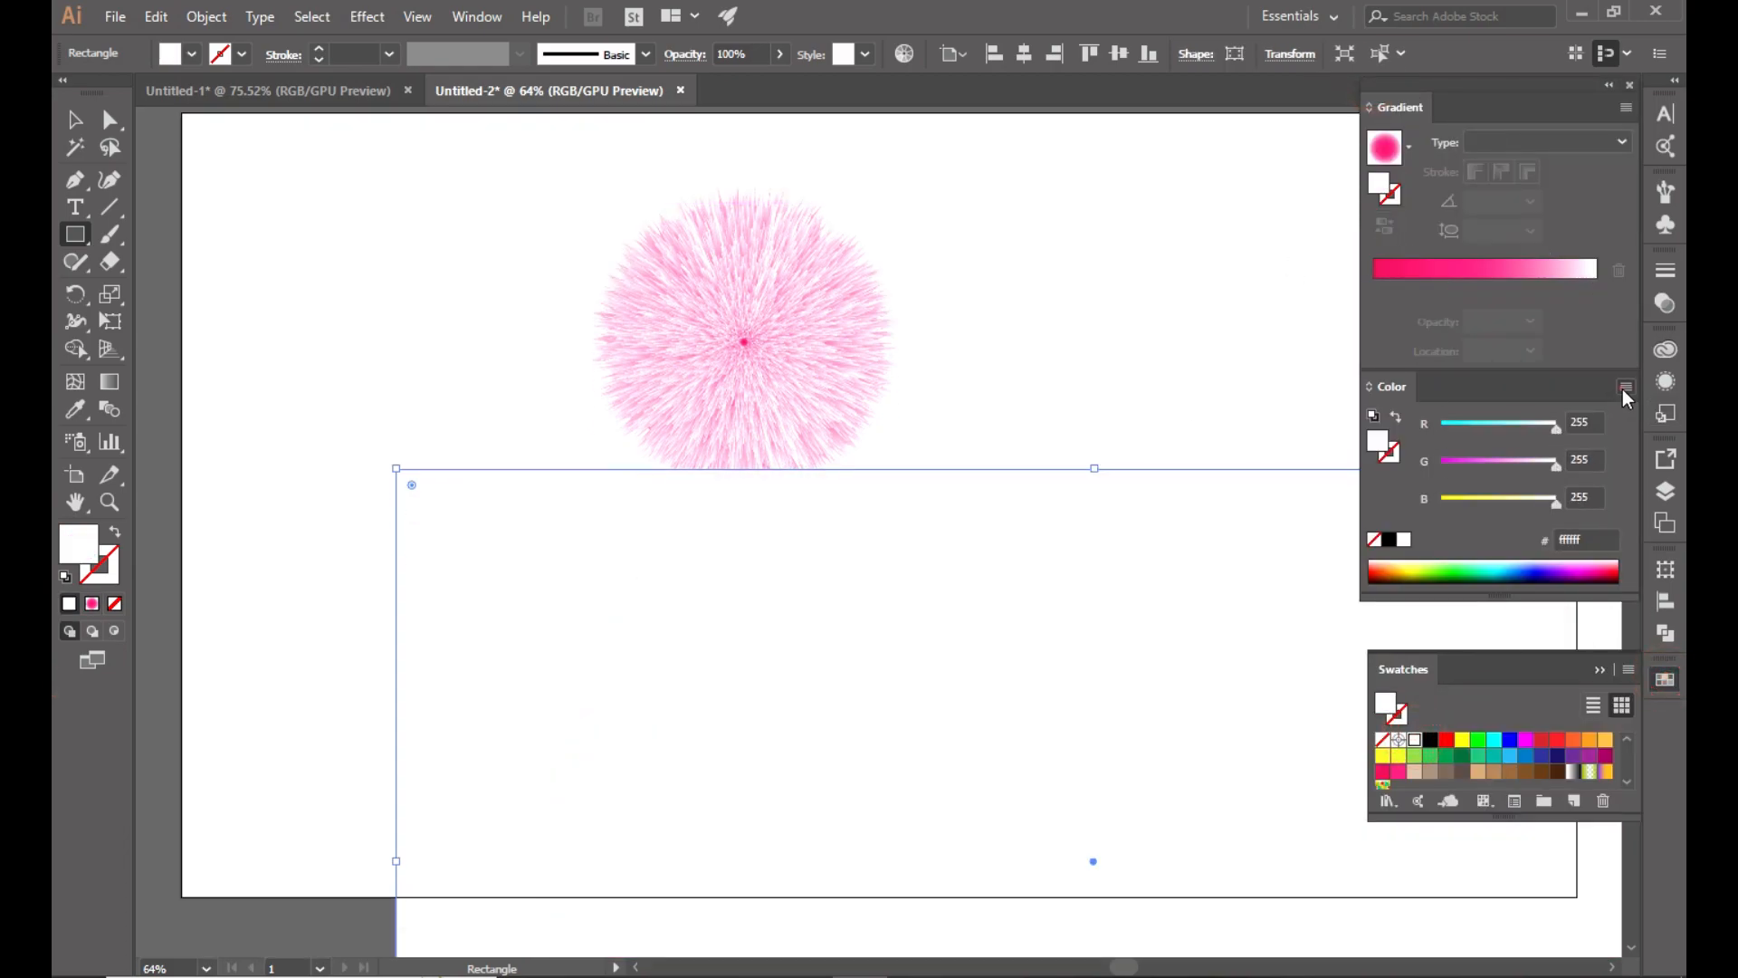
{"action": "left_click", "coordinate": [1624, 389]}
{"action": "left_click", "coordinate": [1472, 471]}
{"action": "left_click", "coordinate": [1550, 503]}
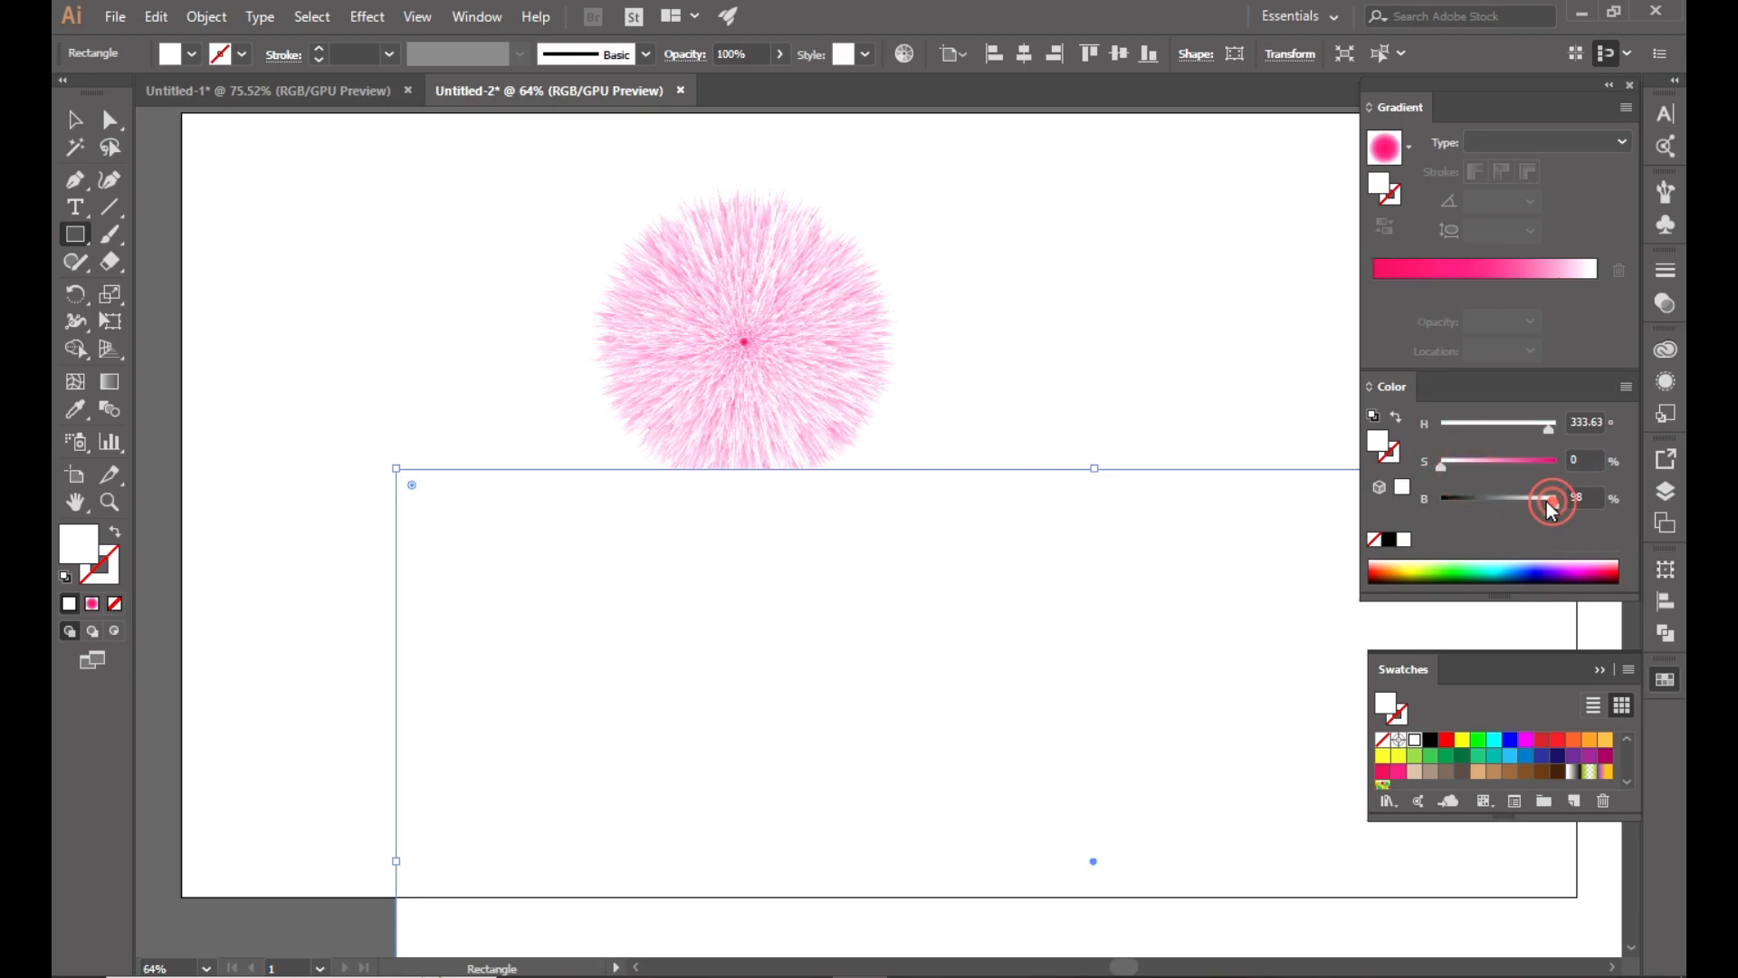
{"action": "left_click_drag", "start_coordinate": [1552, 503], "coordinate": [1533, 501]}
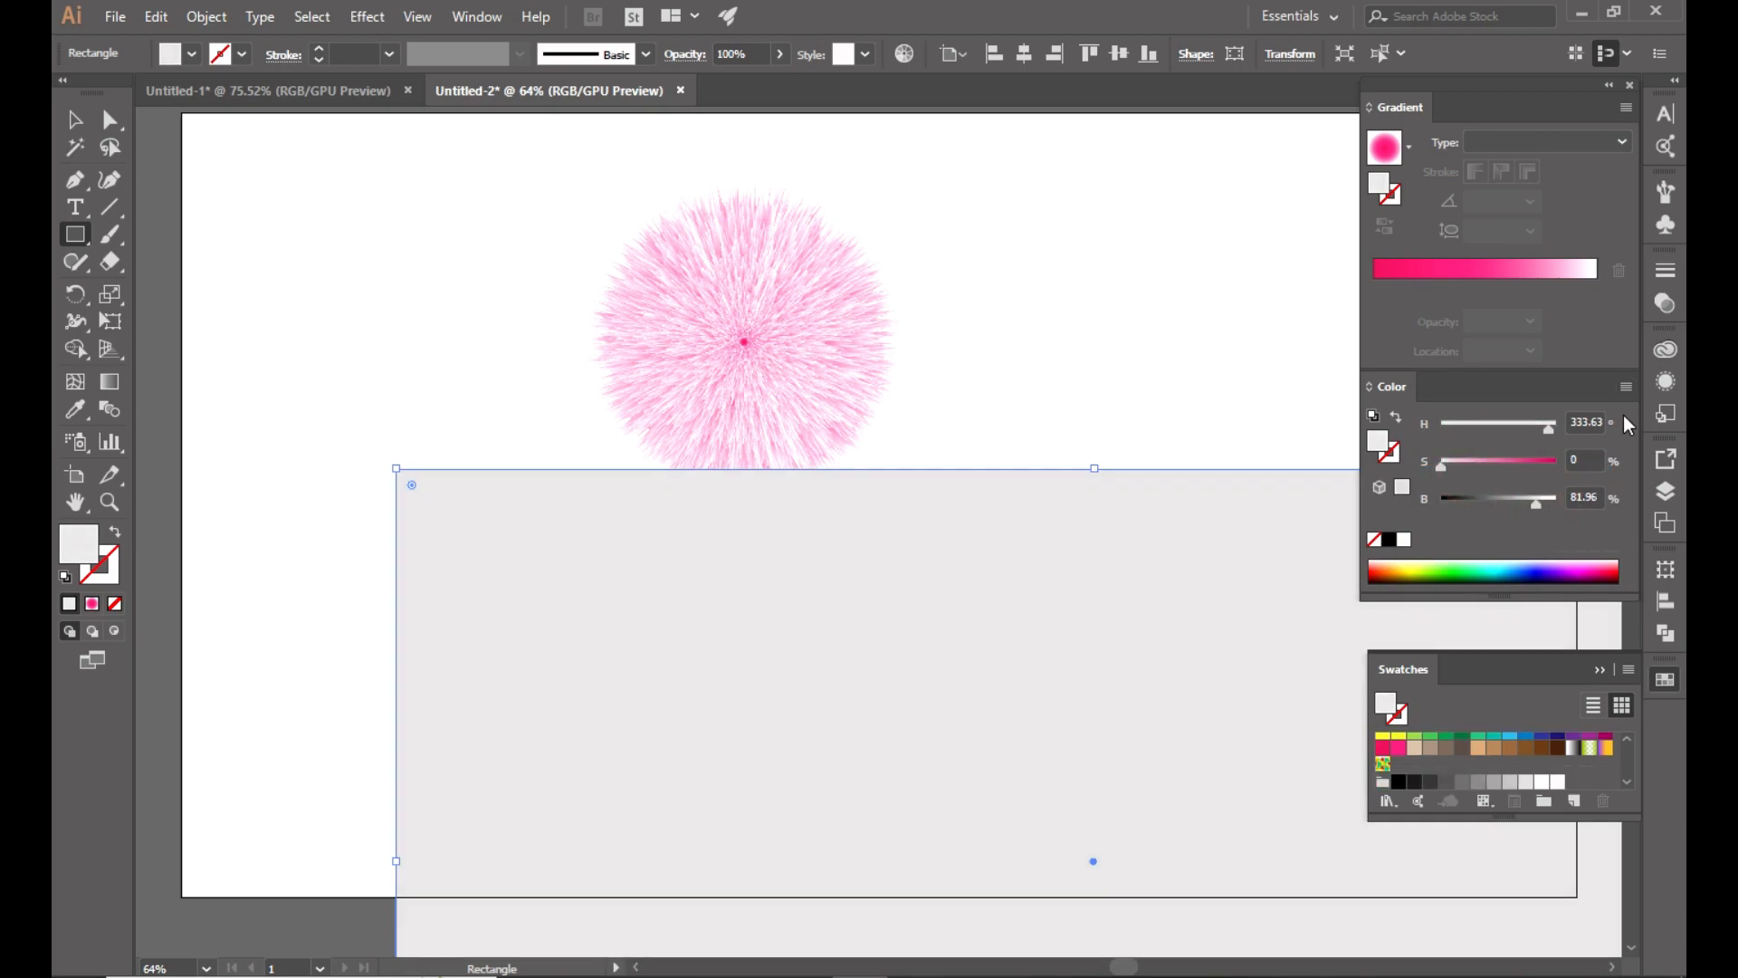
{"action": "left_click", "coordinate": [1609, 84]}
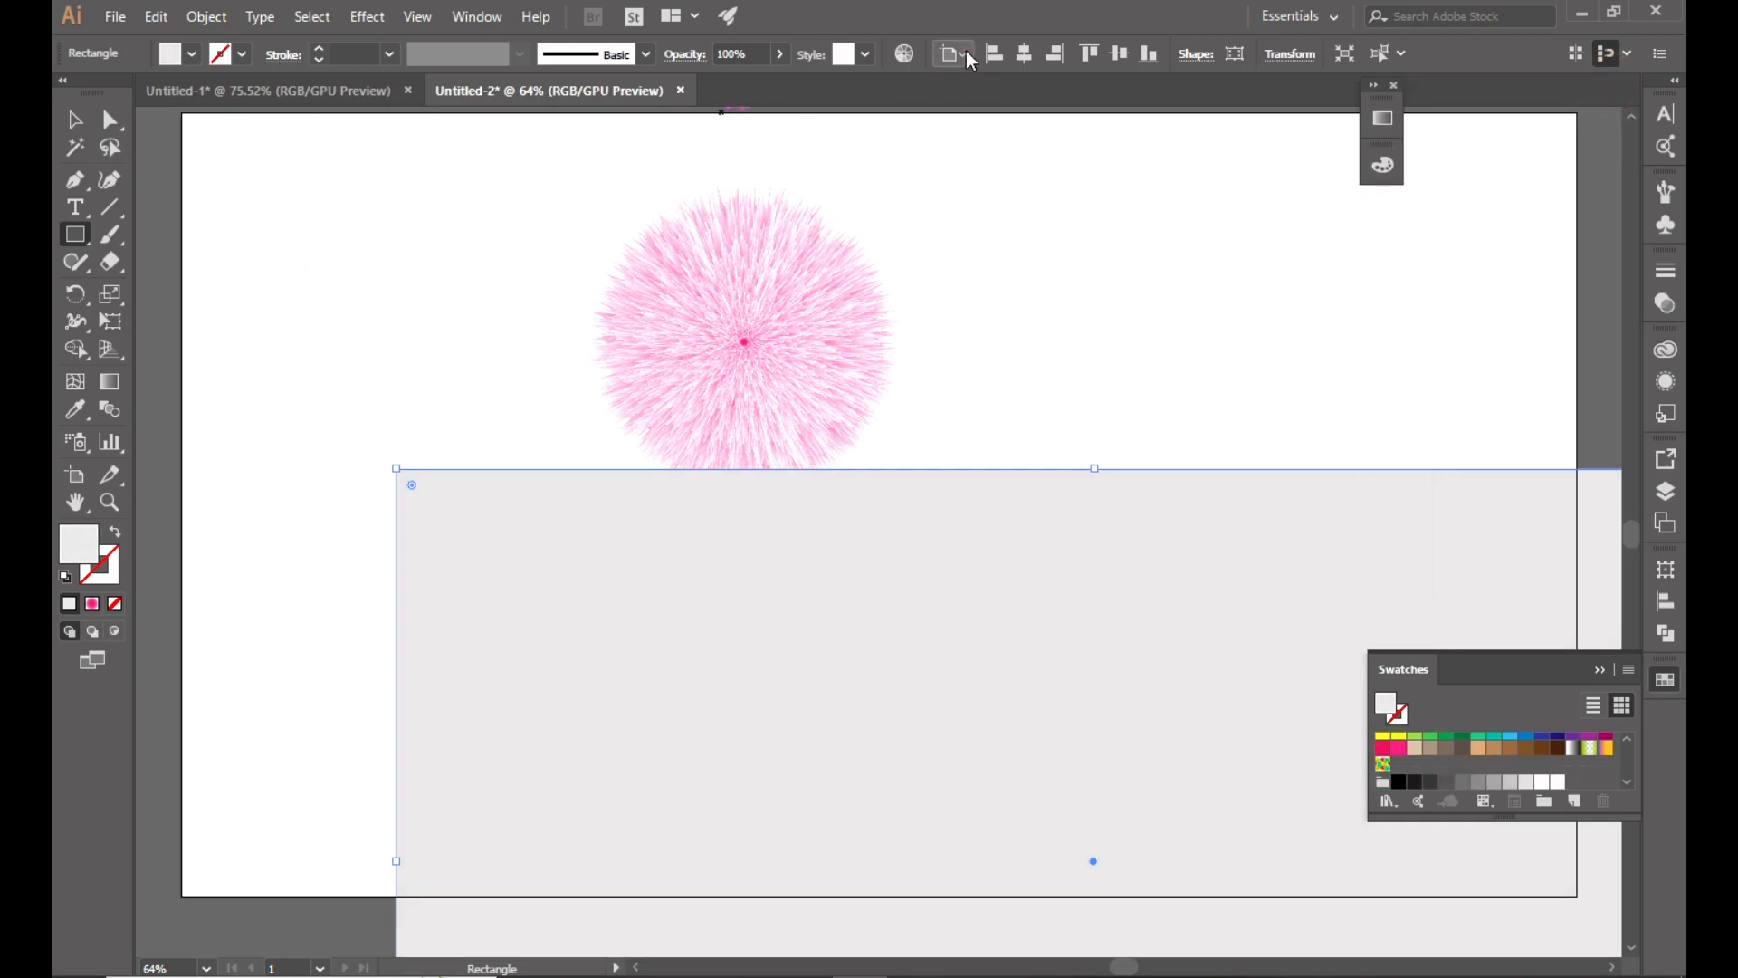
Align the grey rectangle to the artboard, centred horizontally and vertically.
{"action": "left_click", "coordinate": [968, 56]}
{"action": "left_click", "coordinate": [1032, 130]}
{"action": "left_click", "coordinate": [1024, 54]}
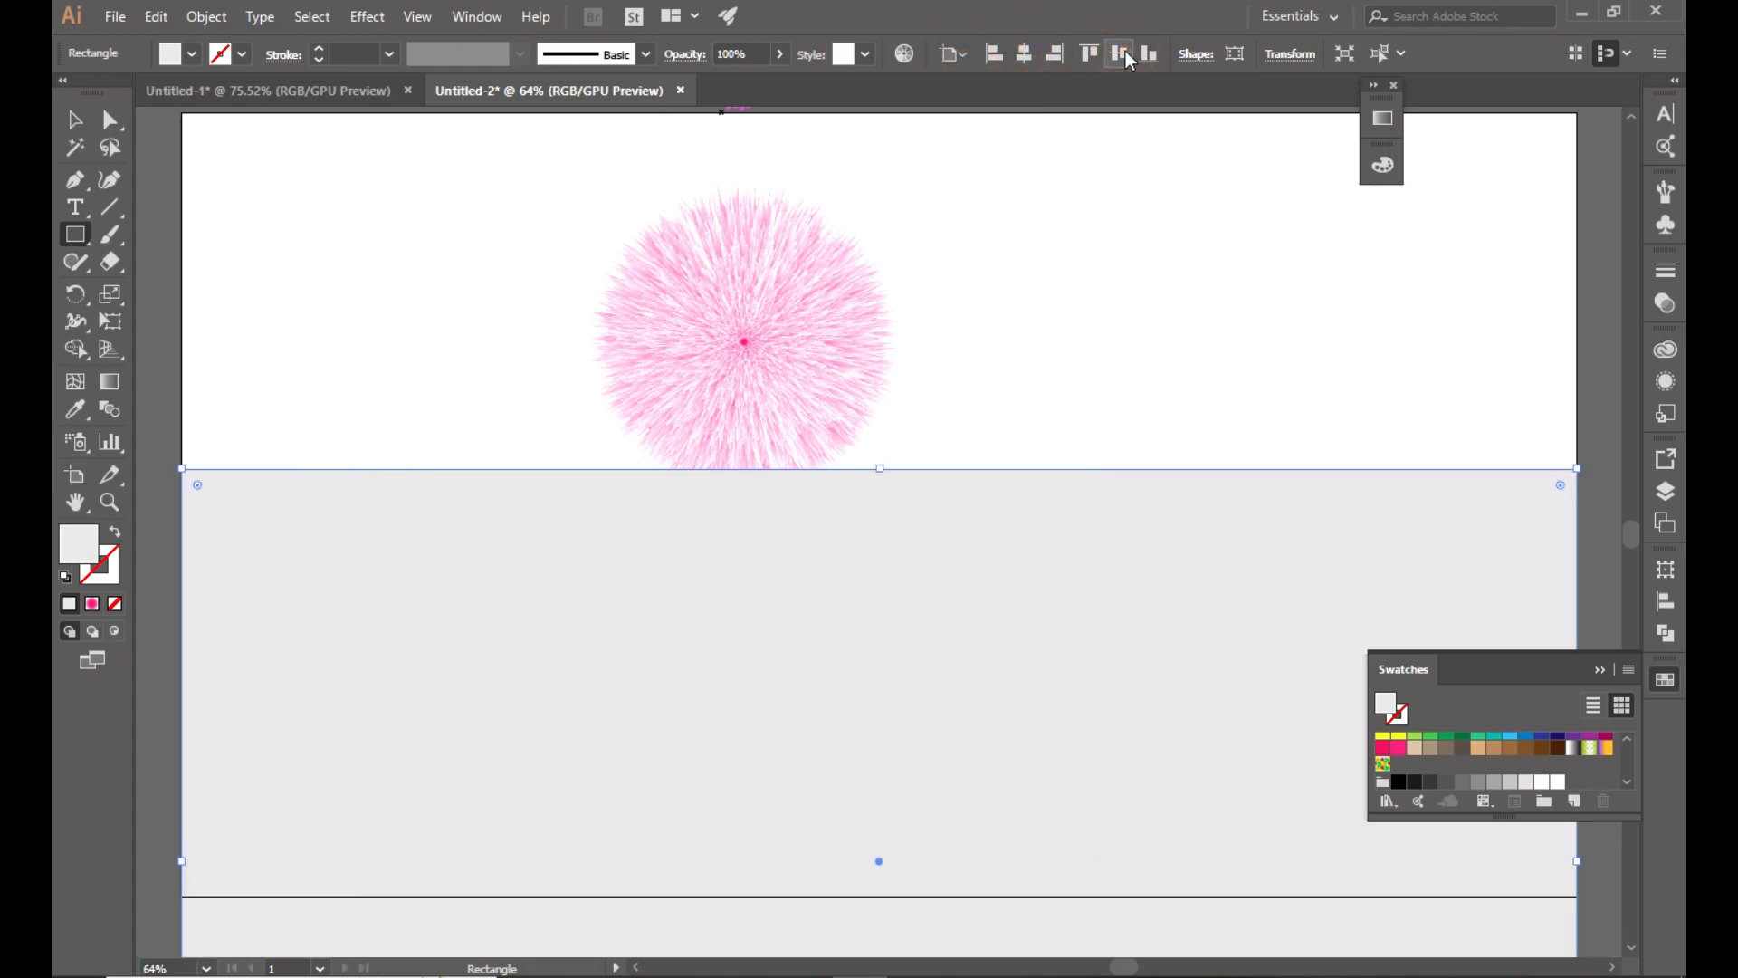
{"action": "left_click", "coordinate": [1125, 56]}
Lock the grey background rectangle.
{"action": "left_click", "coordinate": [208, 20]}
{"action": "mouse_move", "coordinate": [453, 150]}
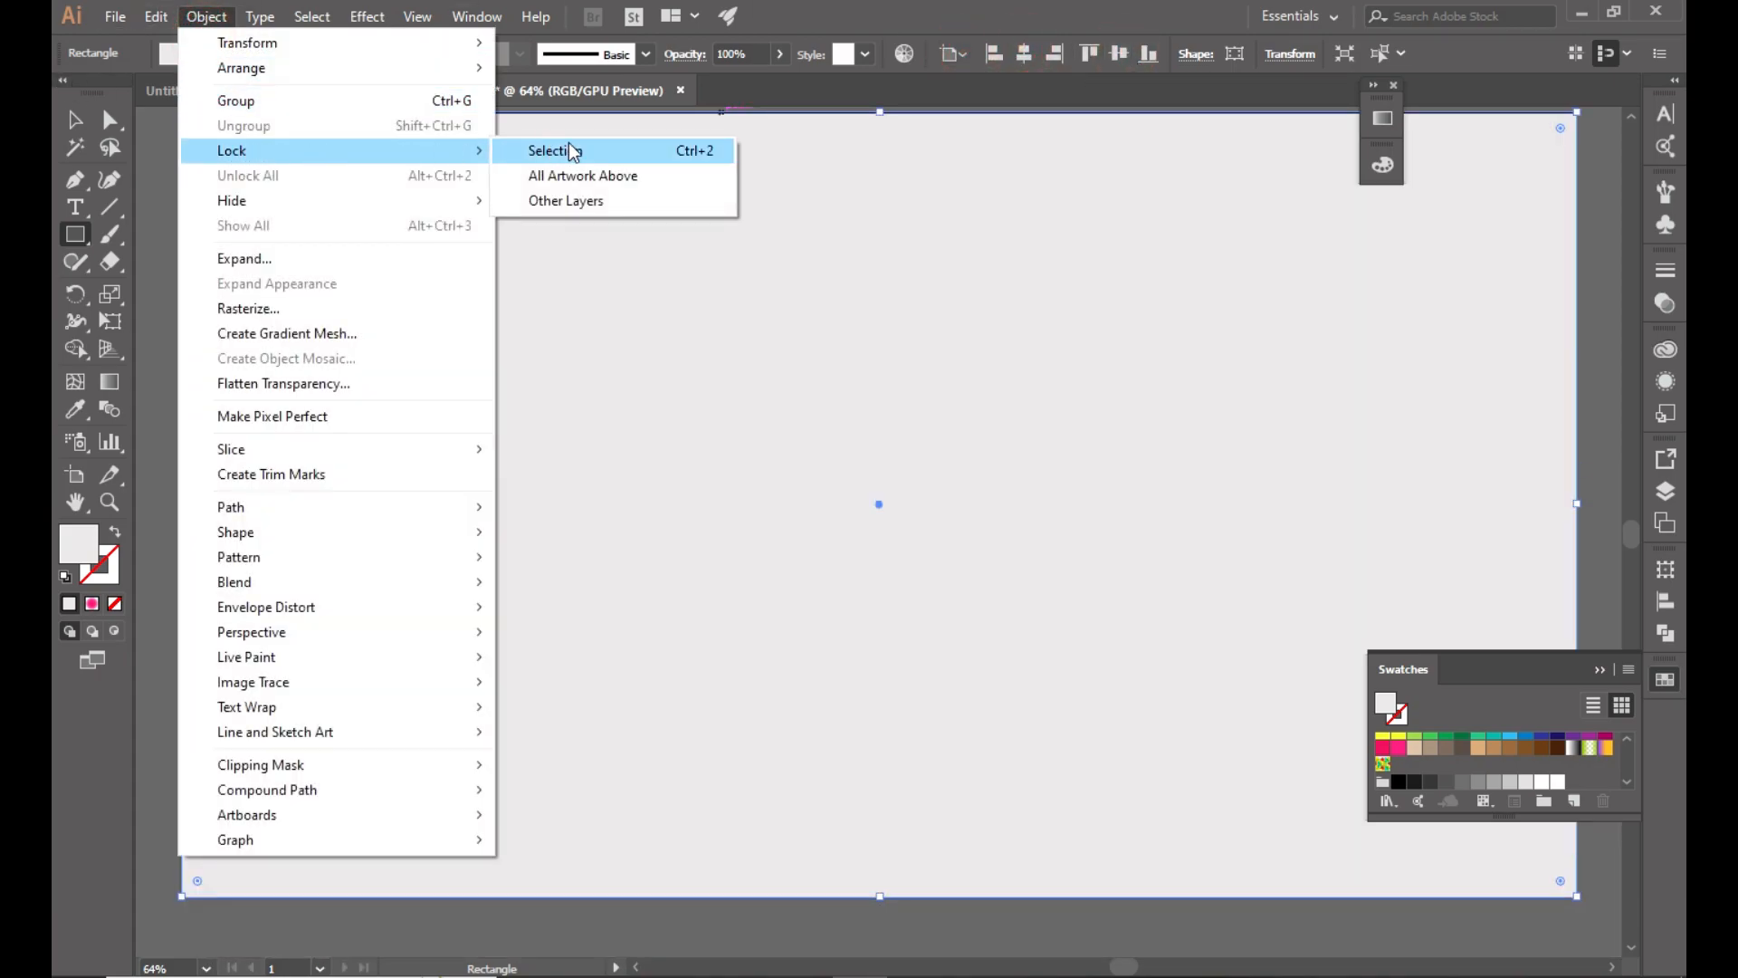
{"action": "left_click", "coordinate": [655, 150]}
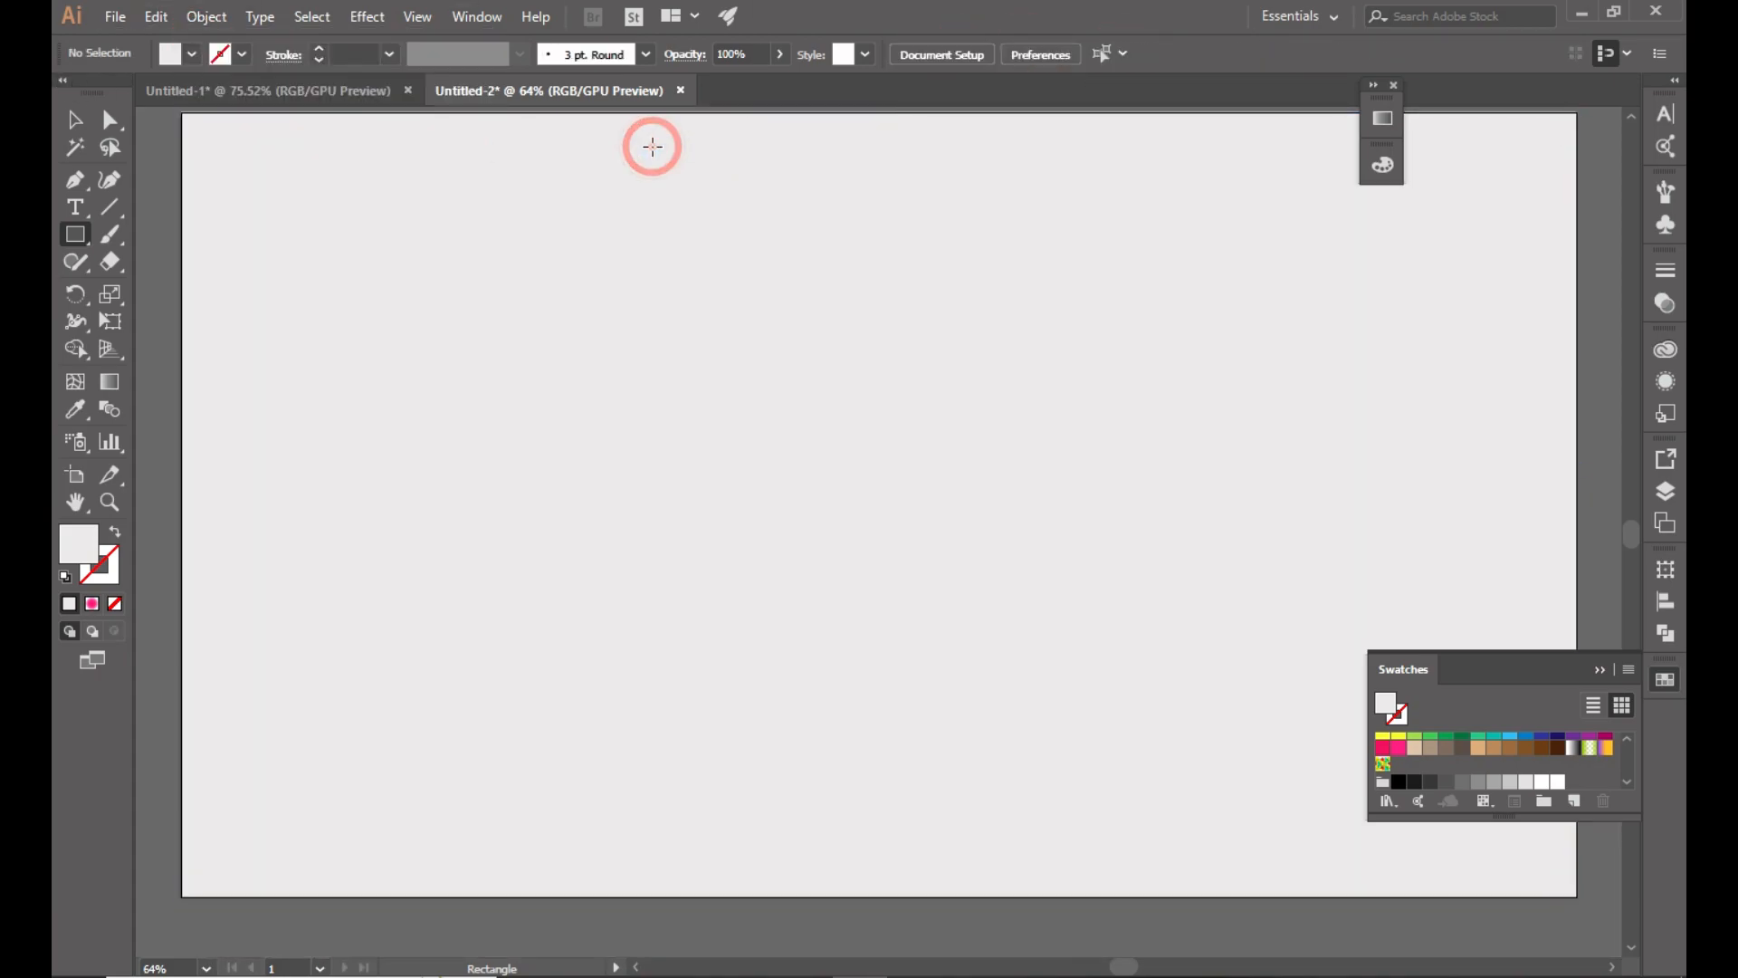
Unlock all objects to get the grey background rectangle selected again.
{"action": "right_click", "coordinate": [703, 398]}
{"action": "left_click", "coordinate": [543, 361]}
{"action": "left_click", "coordinate": [543, 361]}
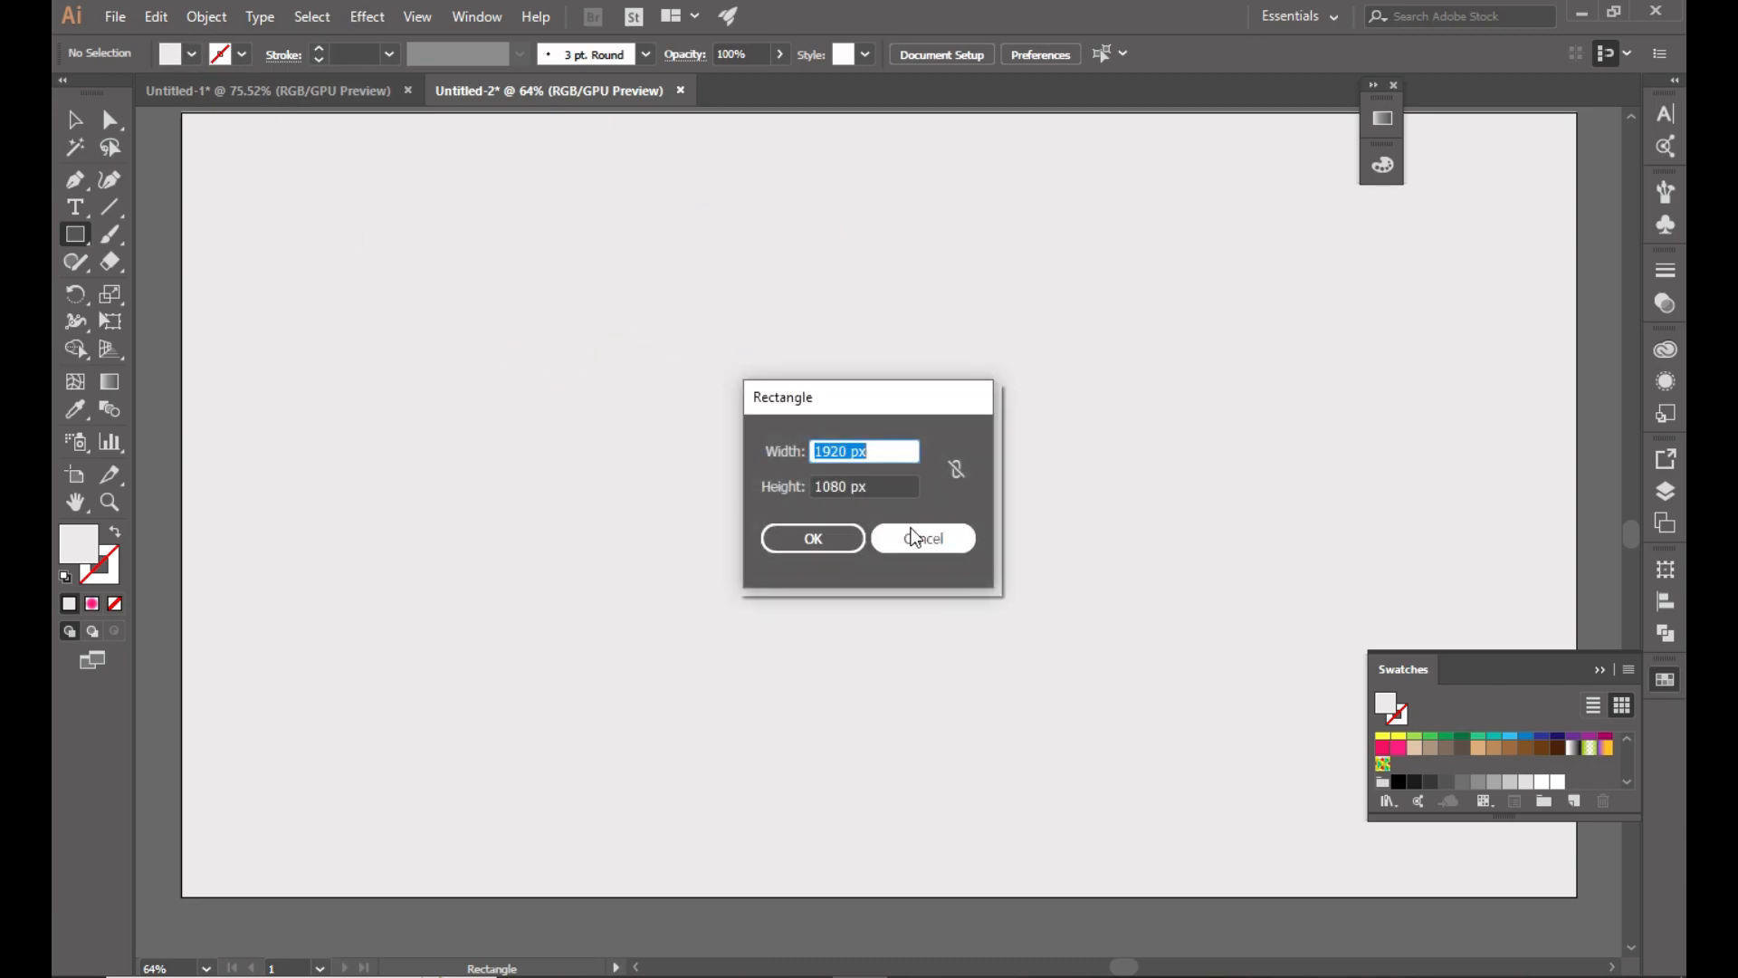
{"action": "left_click", "coordinate": [914, 538]}
{"action": "left_click", "coordinate": [222, 19]}
{"action": "left_click", "coordinate": [243, 178]}
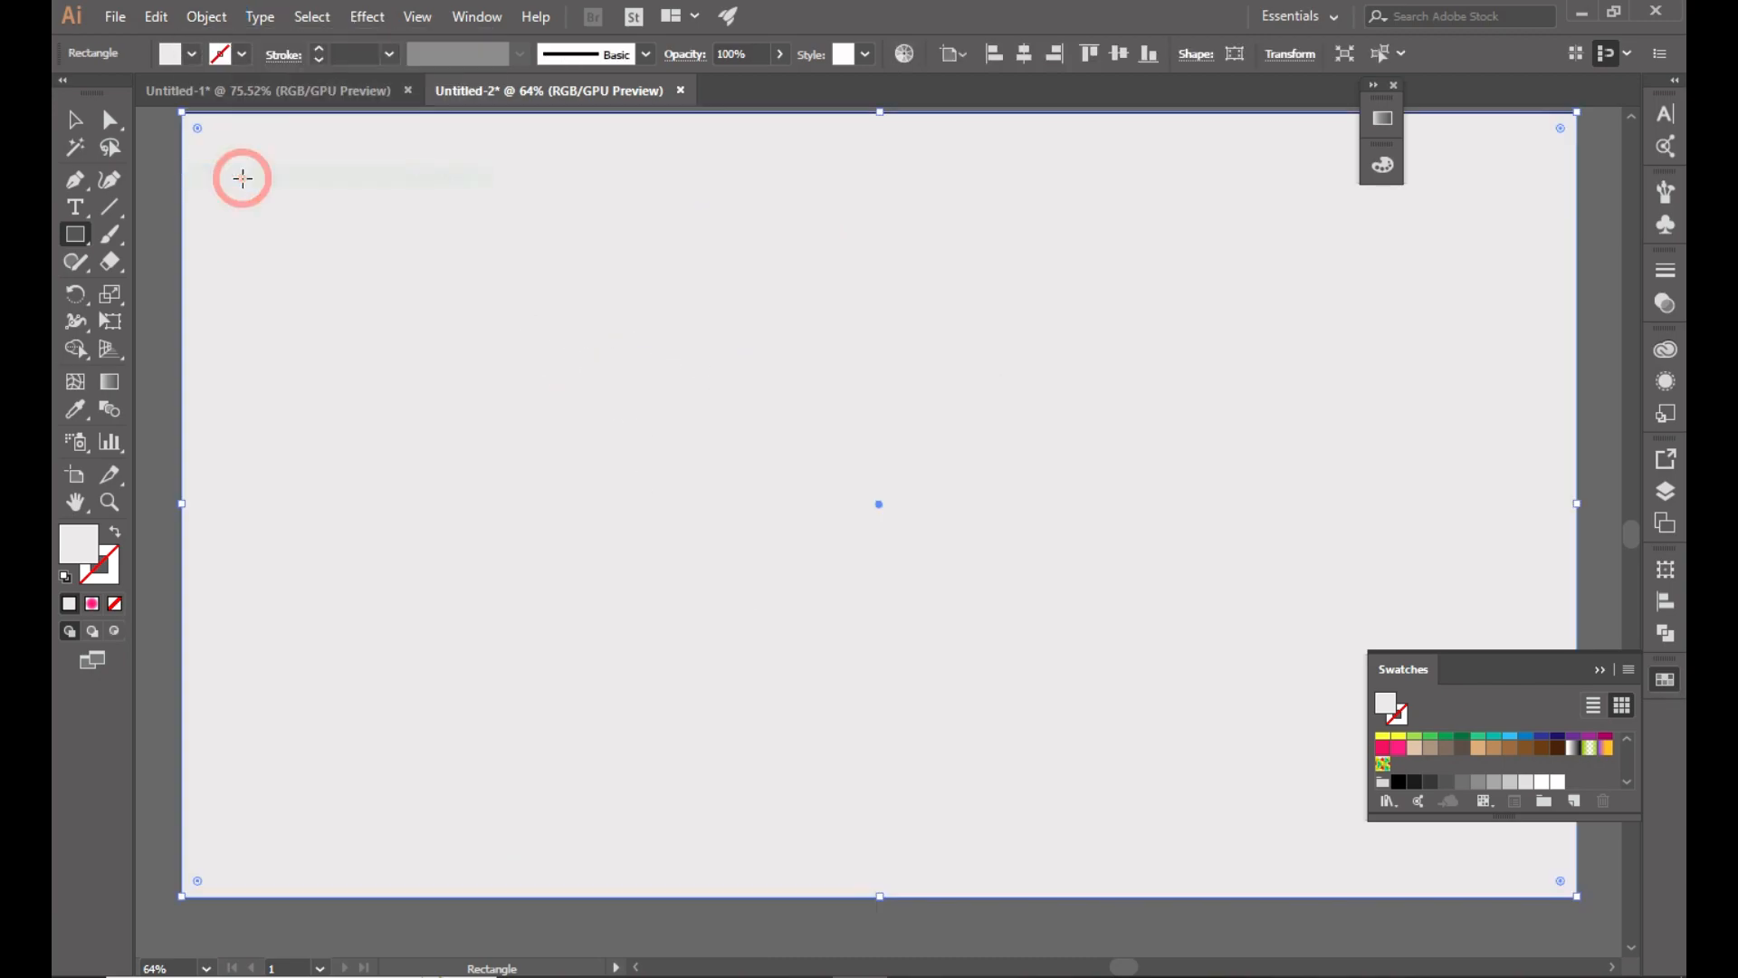
Send the grey rectangle to the back, behind the fur ball, and lock it.
{"action": "right_click", "coordinate": [395, 284]}
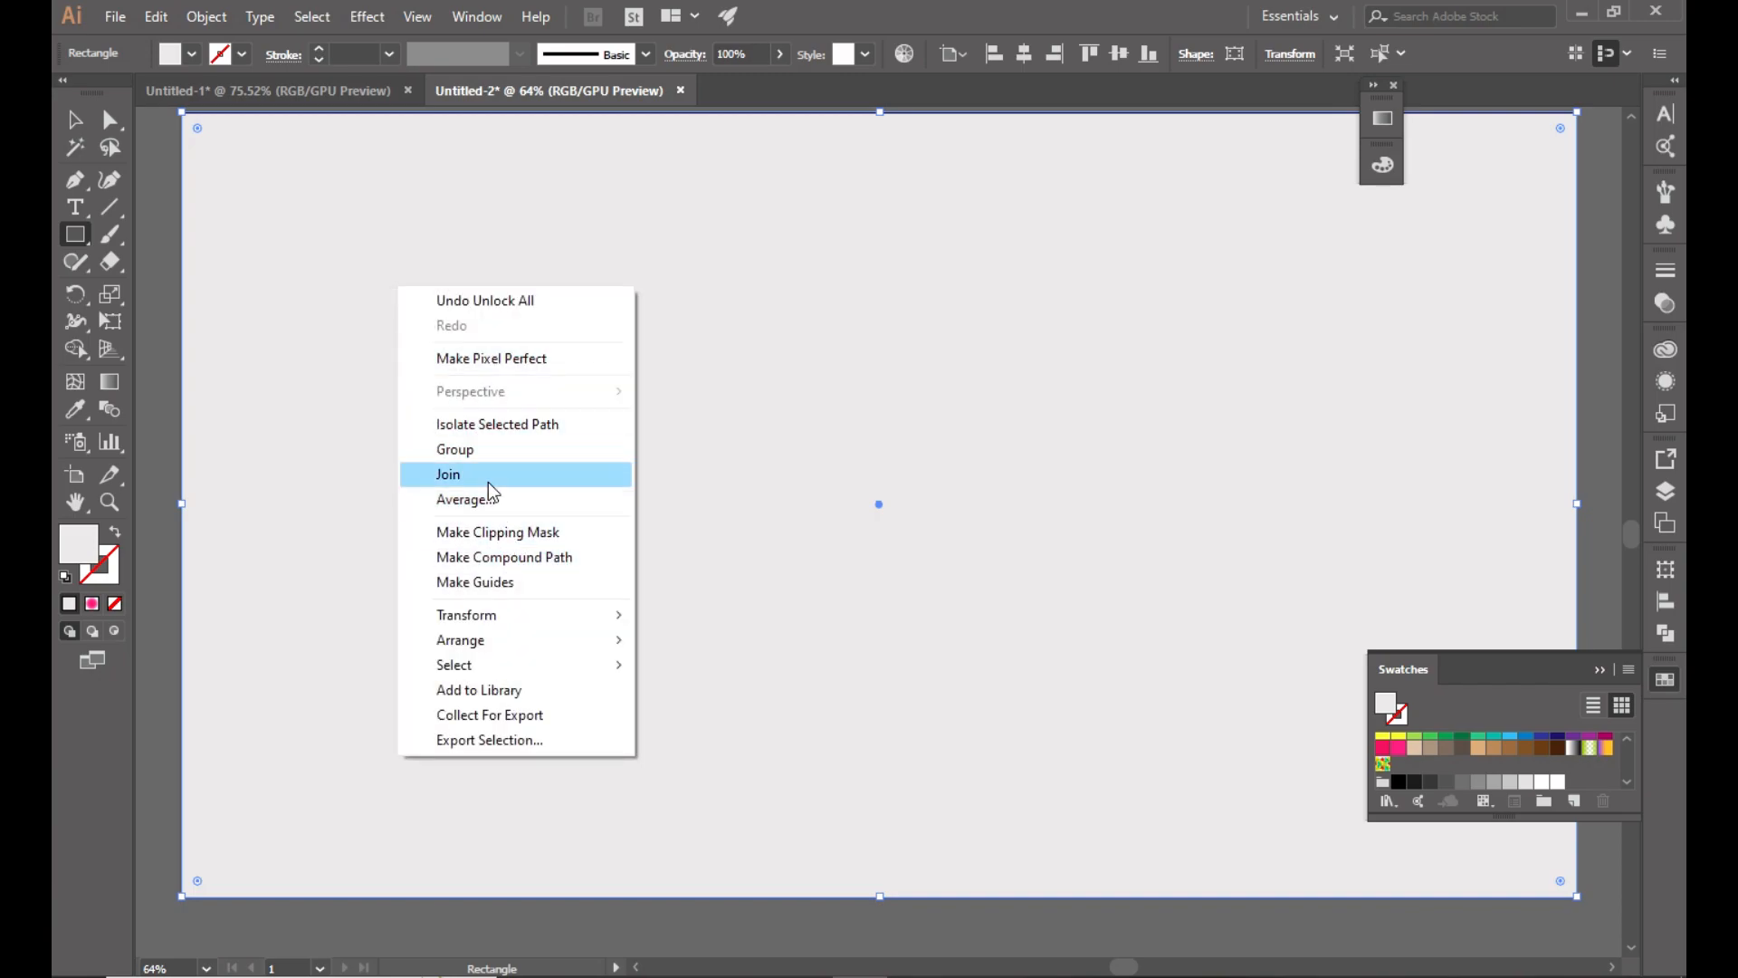
{"action": "mouse_move", "coordinate": [489, 640]}
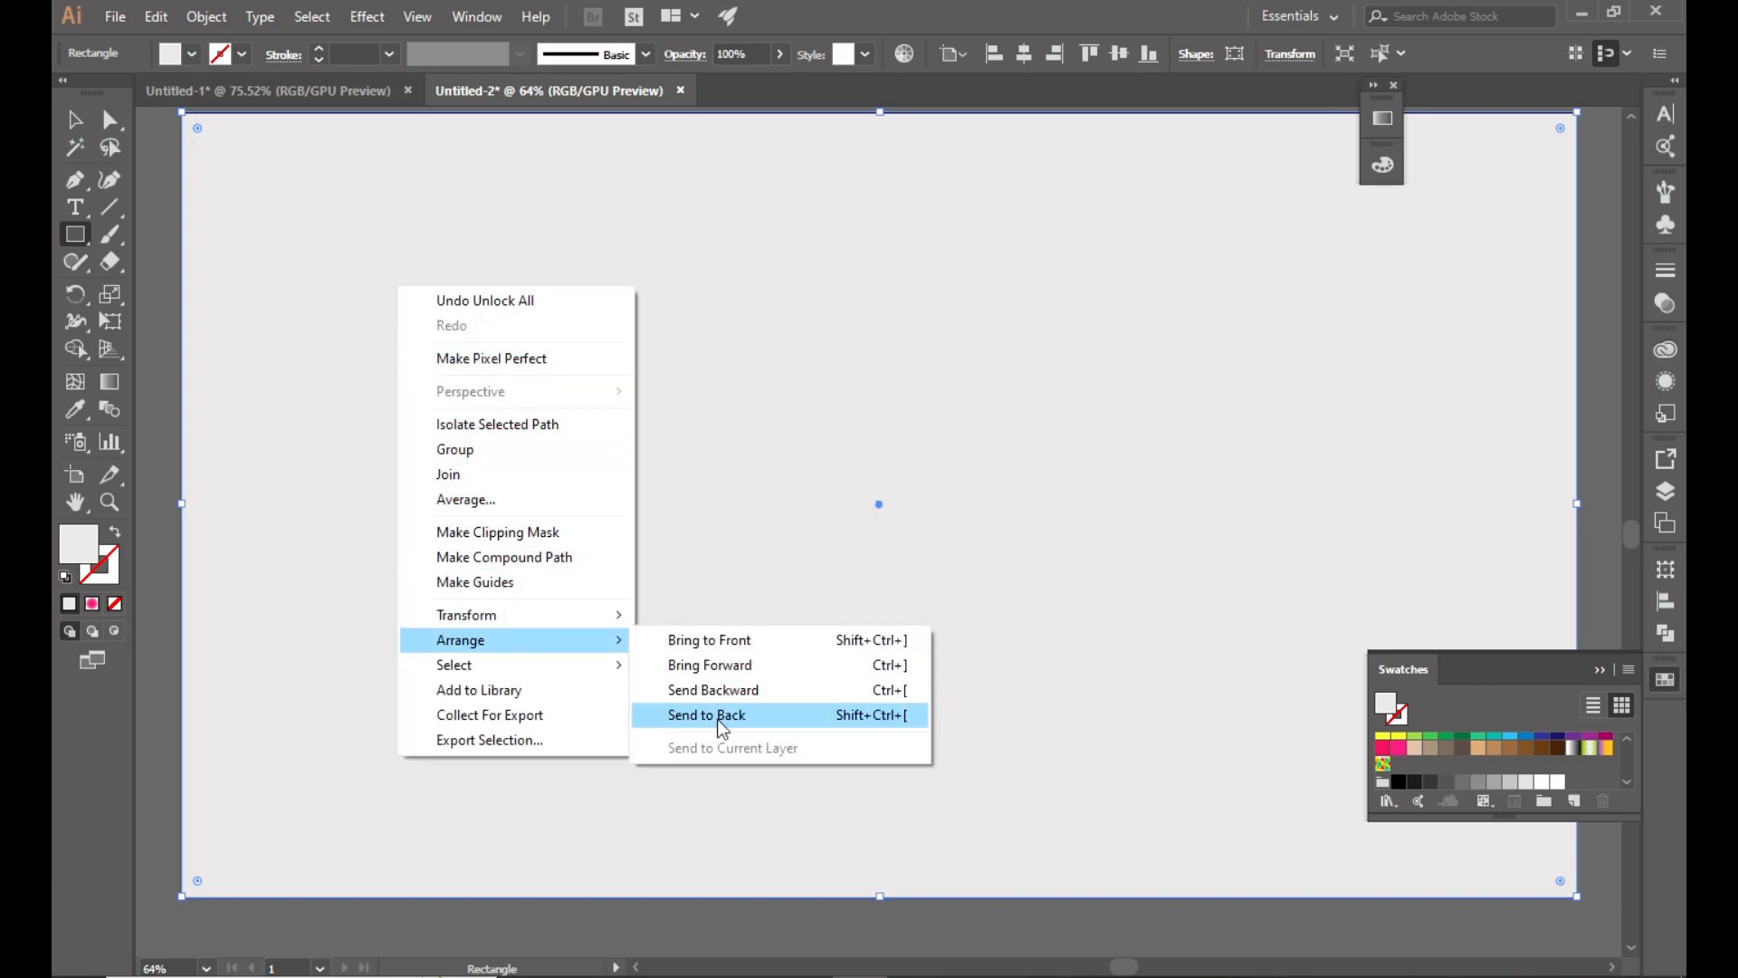
{"action": "left_click", "coordinate": [722, 717]}
{"action": "left_click", "coordinate": [207, 16]}
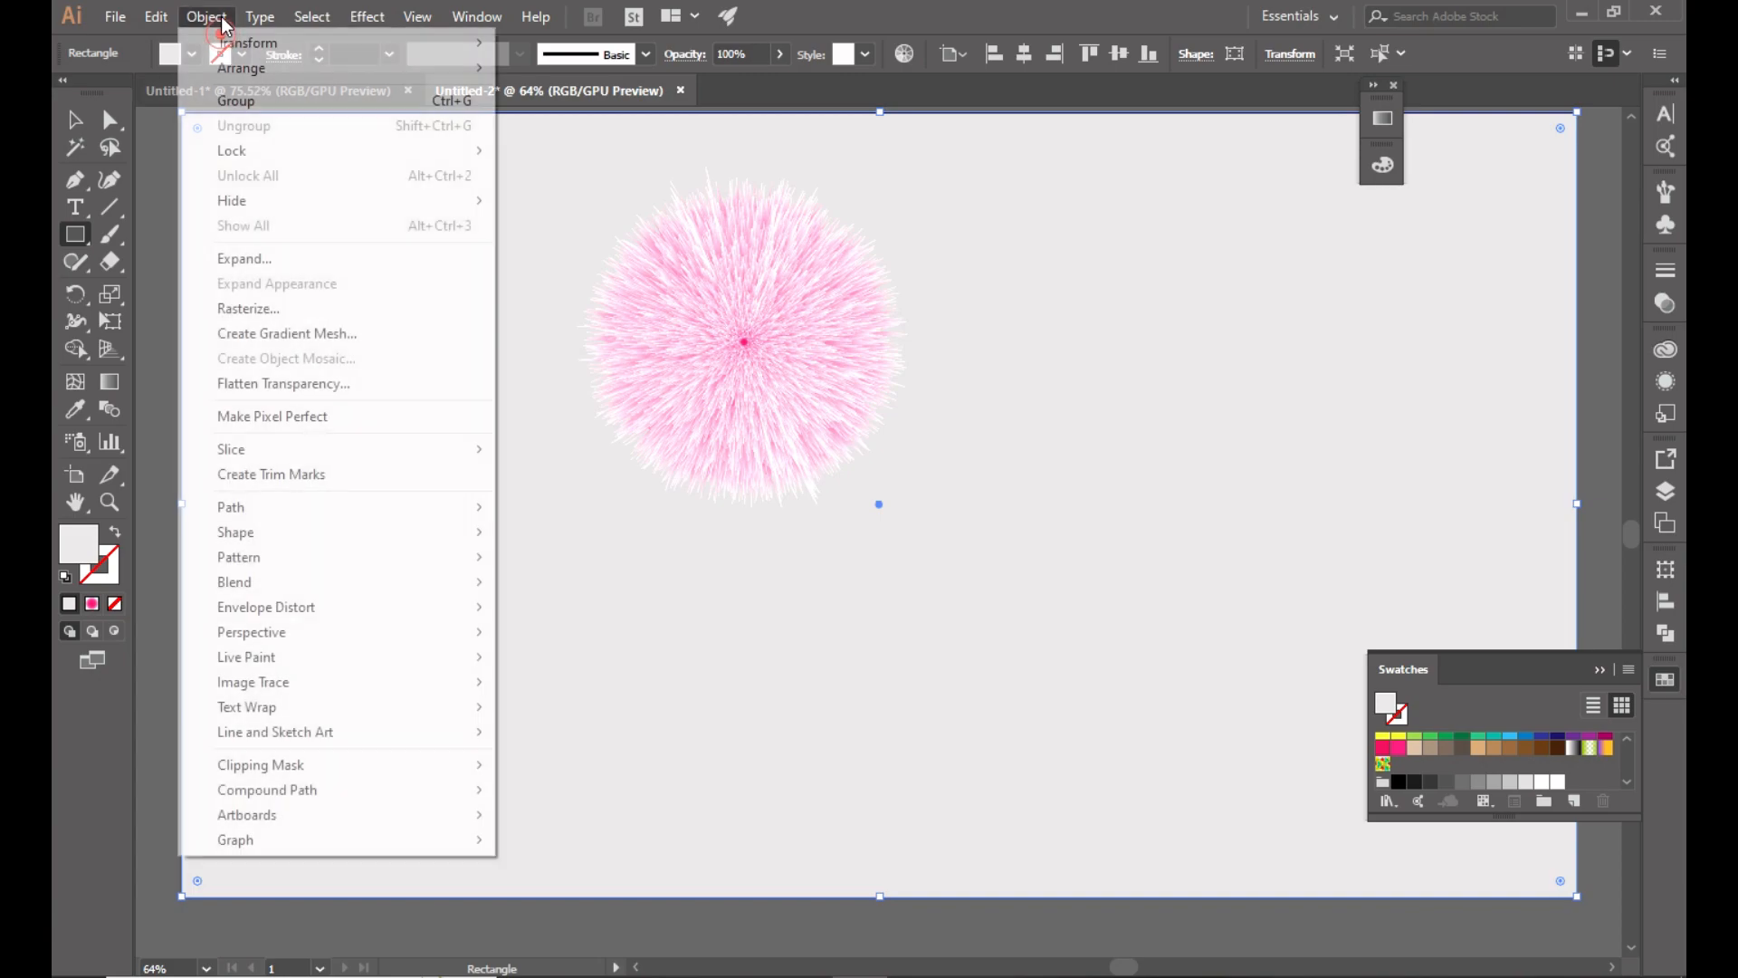
{"action": "mouse_move", "coordinate": [338, 156]}
{"action": "left_click", "coordinate": [543, 144]}
Copy the fur ball, paste it in front and move the copy straight down below the original.
{"action": "scroll", "coordinate": [653, 370], "scroll_direction": "up", "scroll_amount": 2}
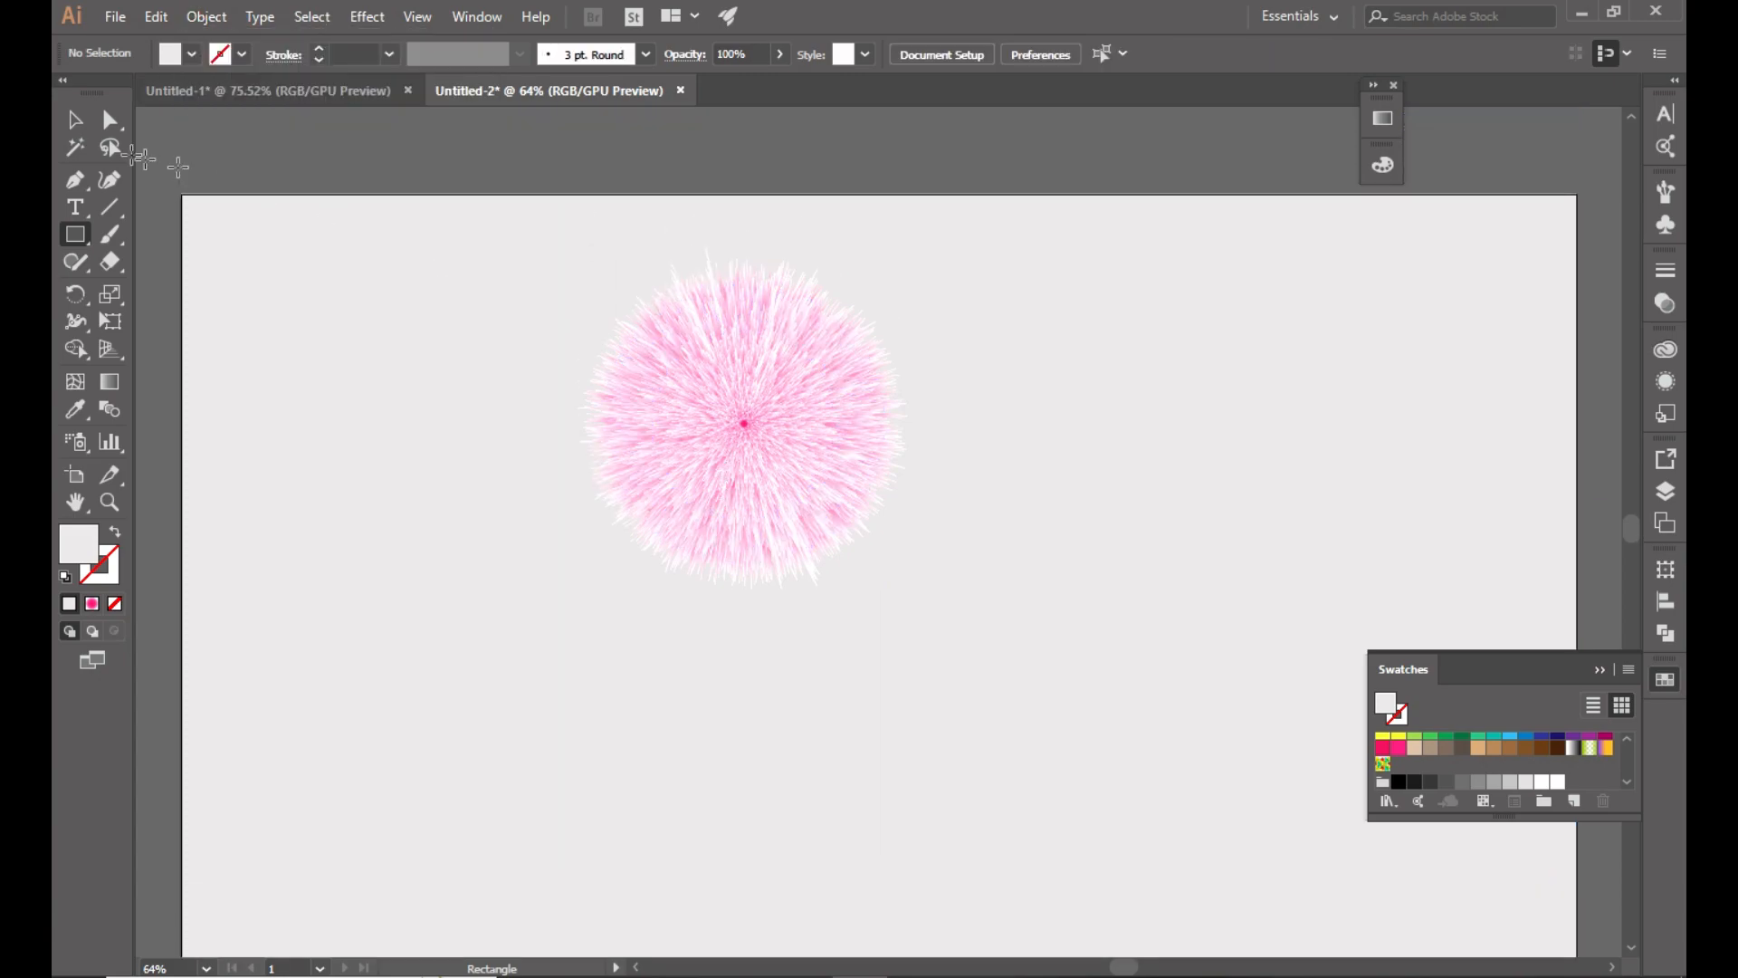
{"action": "left_click", "coordinate": [75, 118]}
{"action": "left_click", "coordinate": [667, 453]}
{"action": "left_click", "coordinate": [207, 16]}
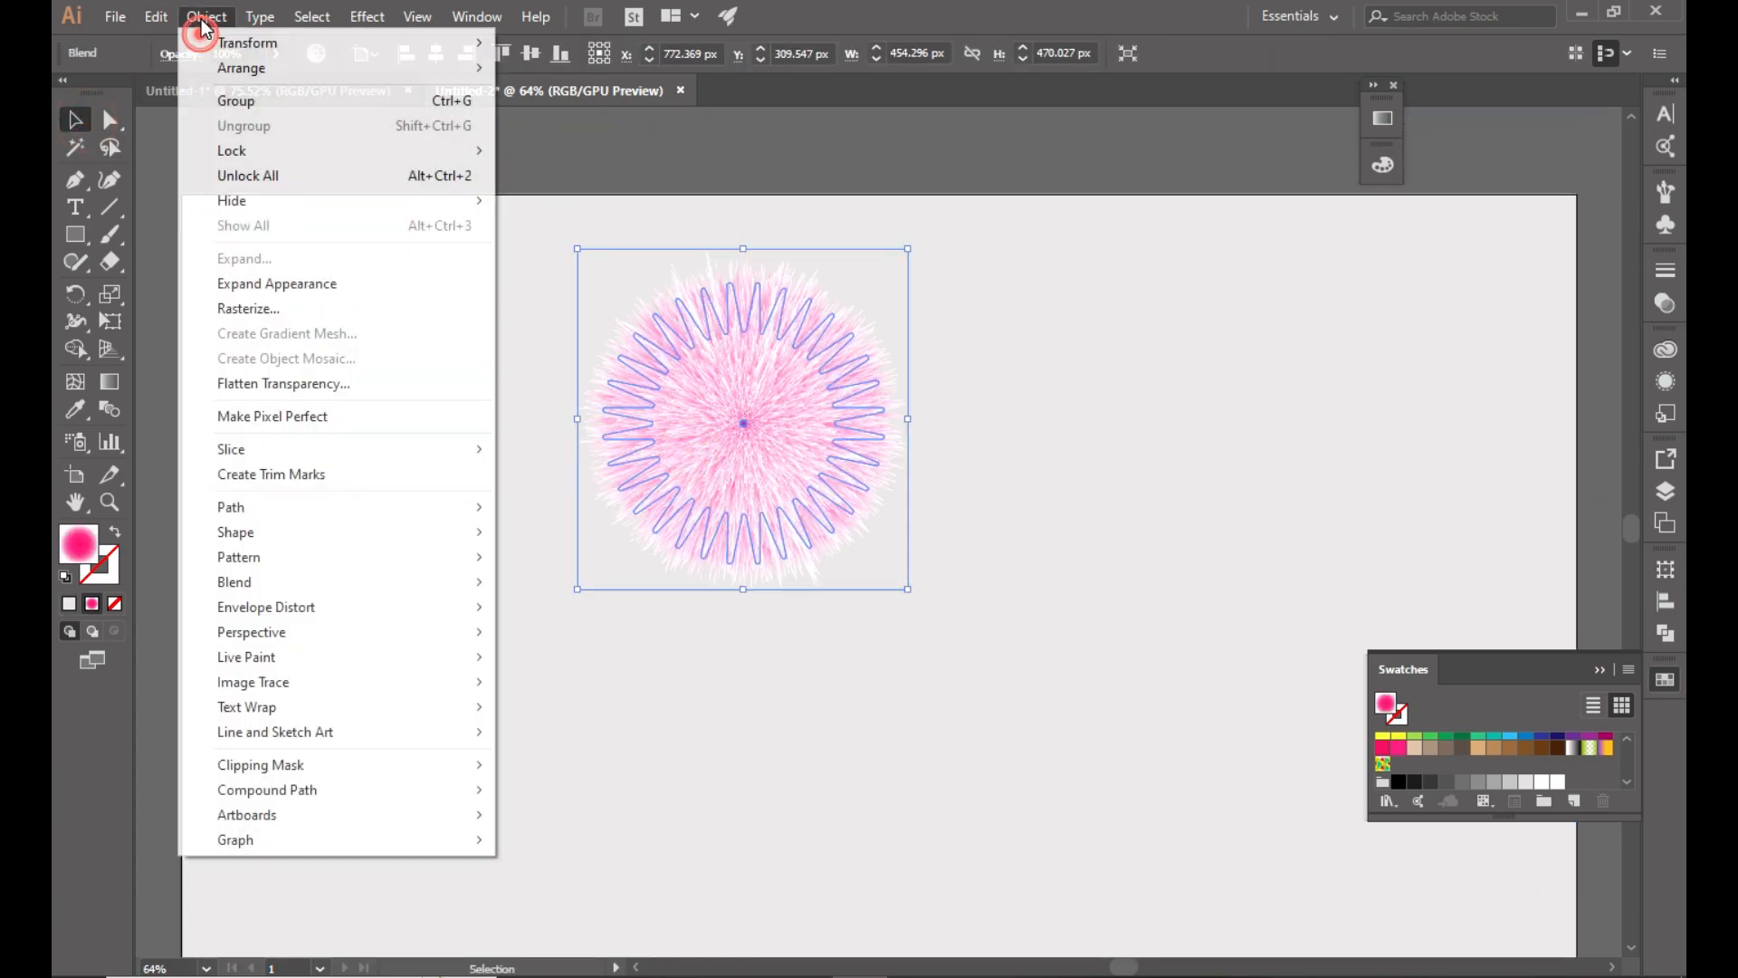
{"action": "mouse_move", "coordinate": [155, 17]}
{"action": "left_click", "coordinate": [208, 124]}
{"action": "left_click", "coordinate": [155, 16]}
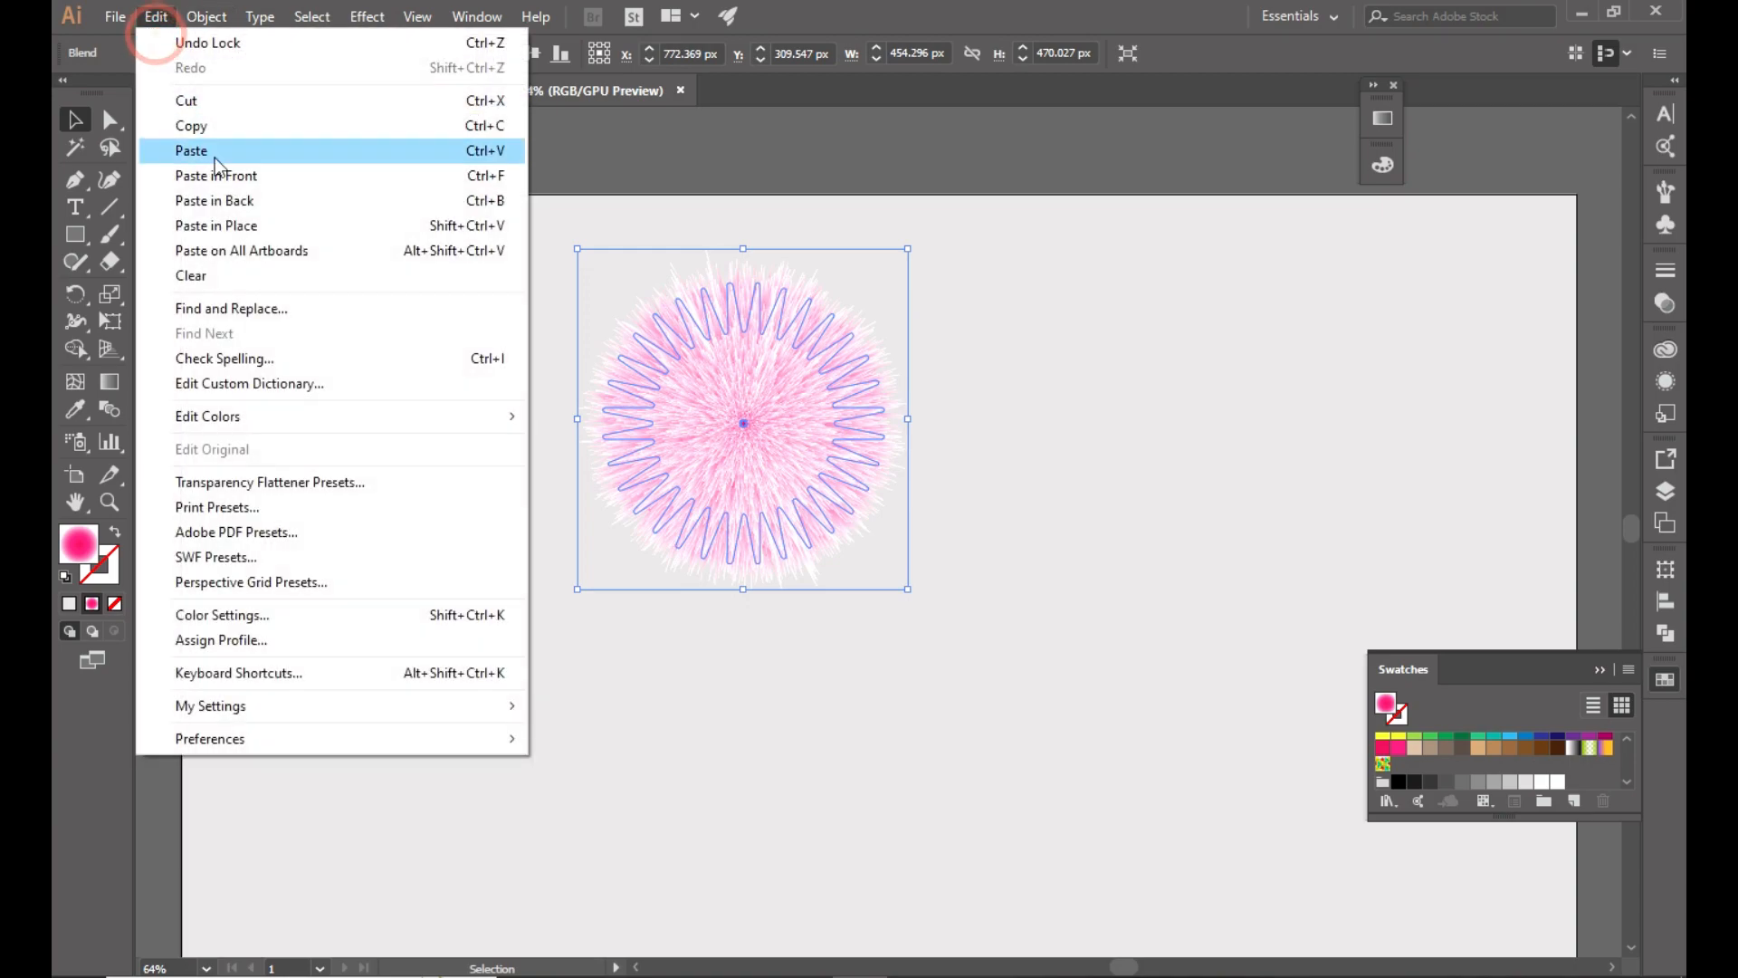
{"action": "left_click", "coordinate": [219, 175]}
{"action": "left_click_drag", "start_coordinate": [744, 422], "coordinate": [749, 709]}
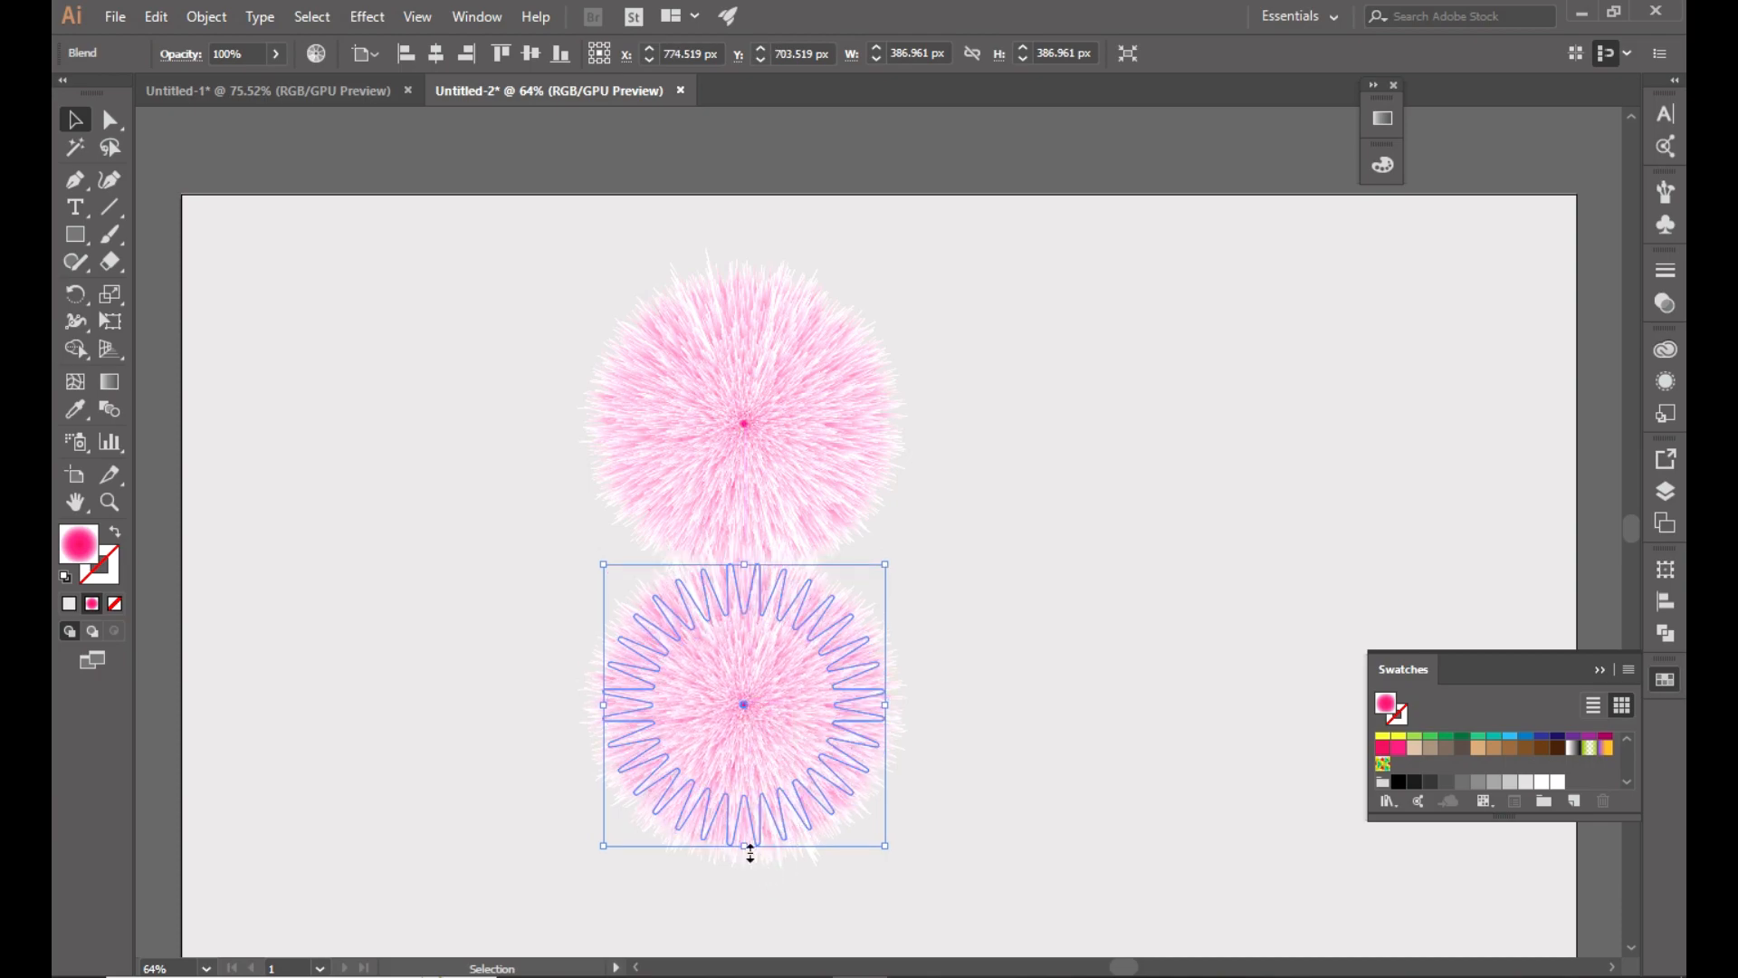
Enlarge the lower fur ball to about 452 × 530 px, slightly taller than wide, and centre it under the upper one.
{"action": "left_click_drag", "start_coordinate": [747, 846], "coordinate": [733, 887]}
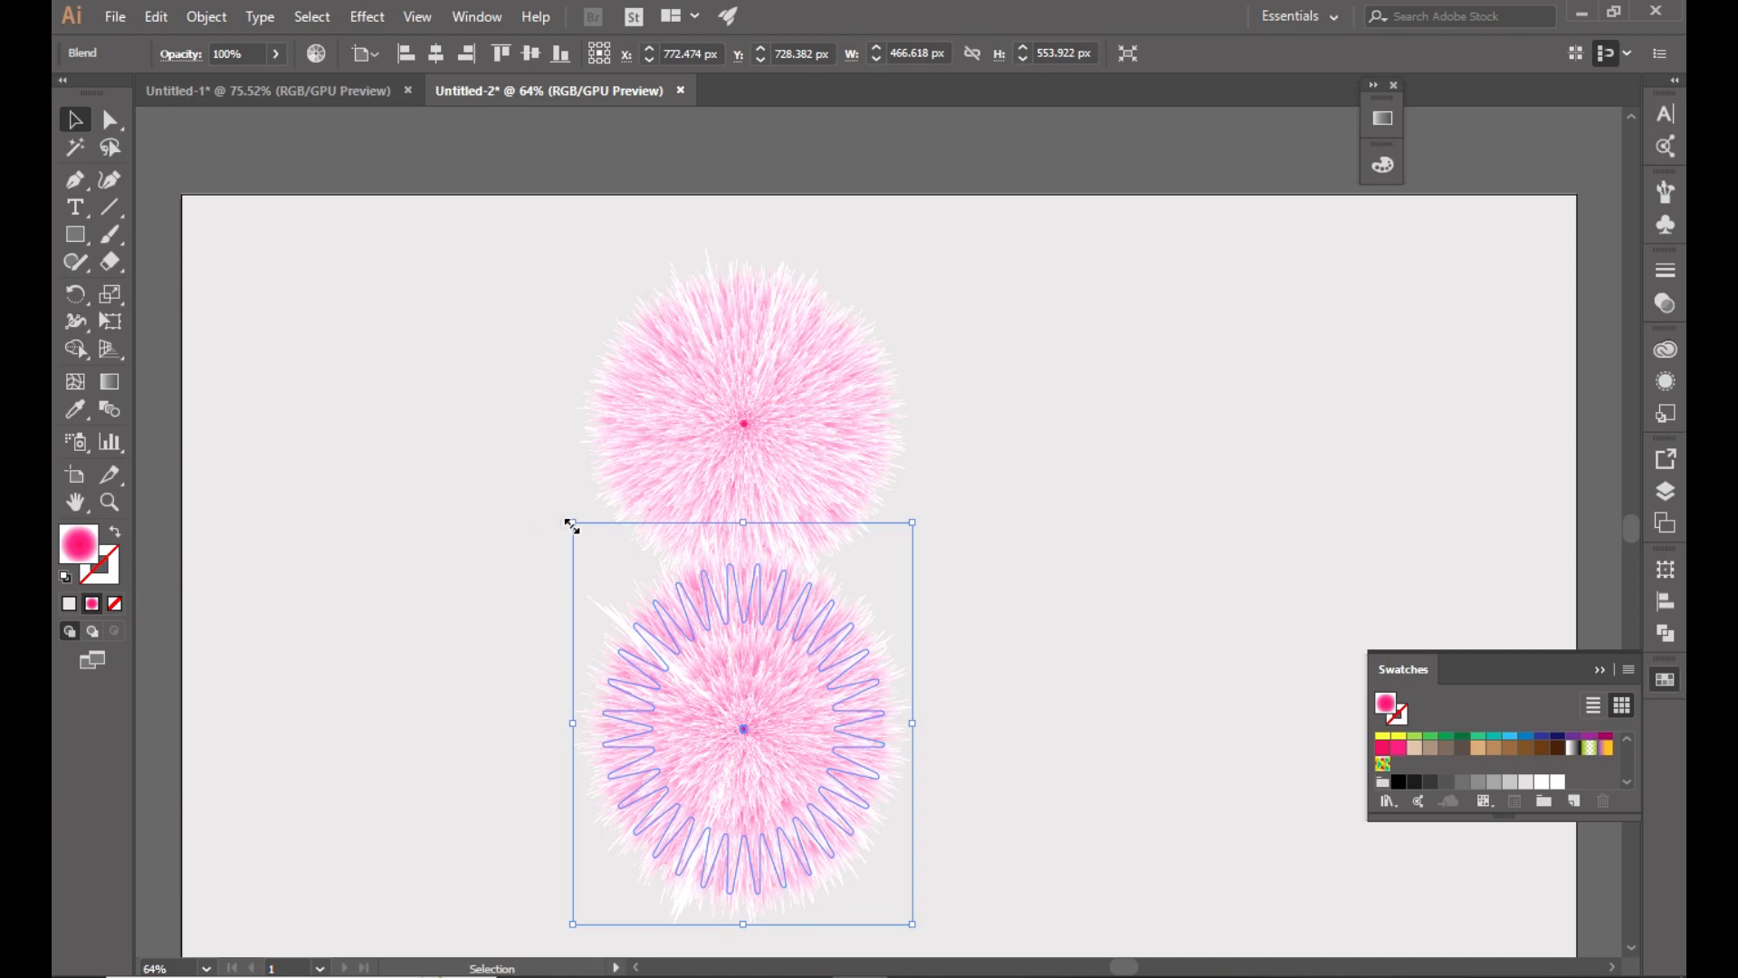
{"action": "left_click_drag", "start_coordinate": [572, 524], "coordinate": [538, 493]}
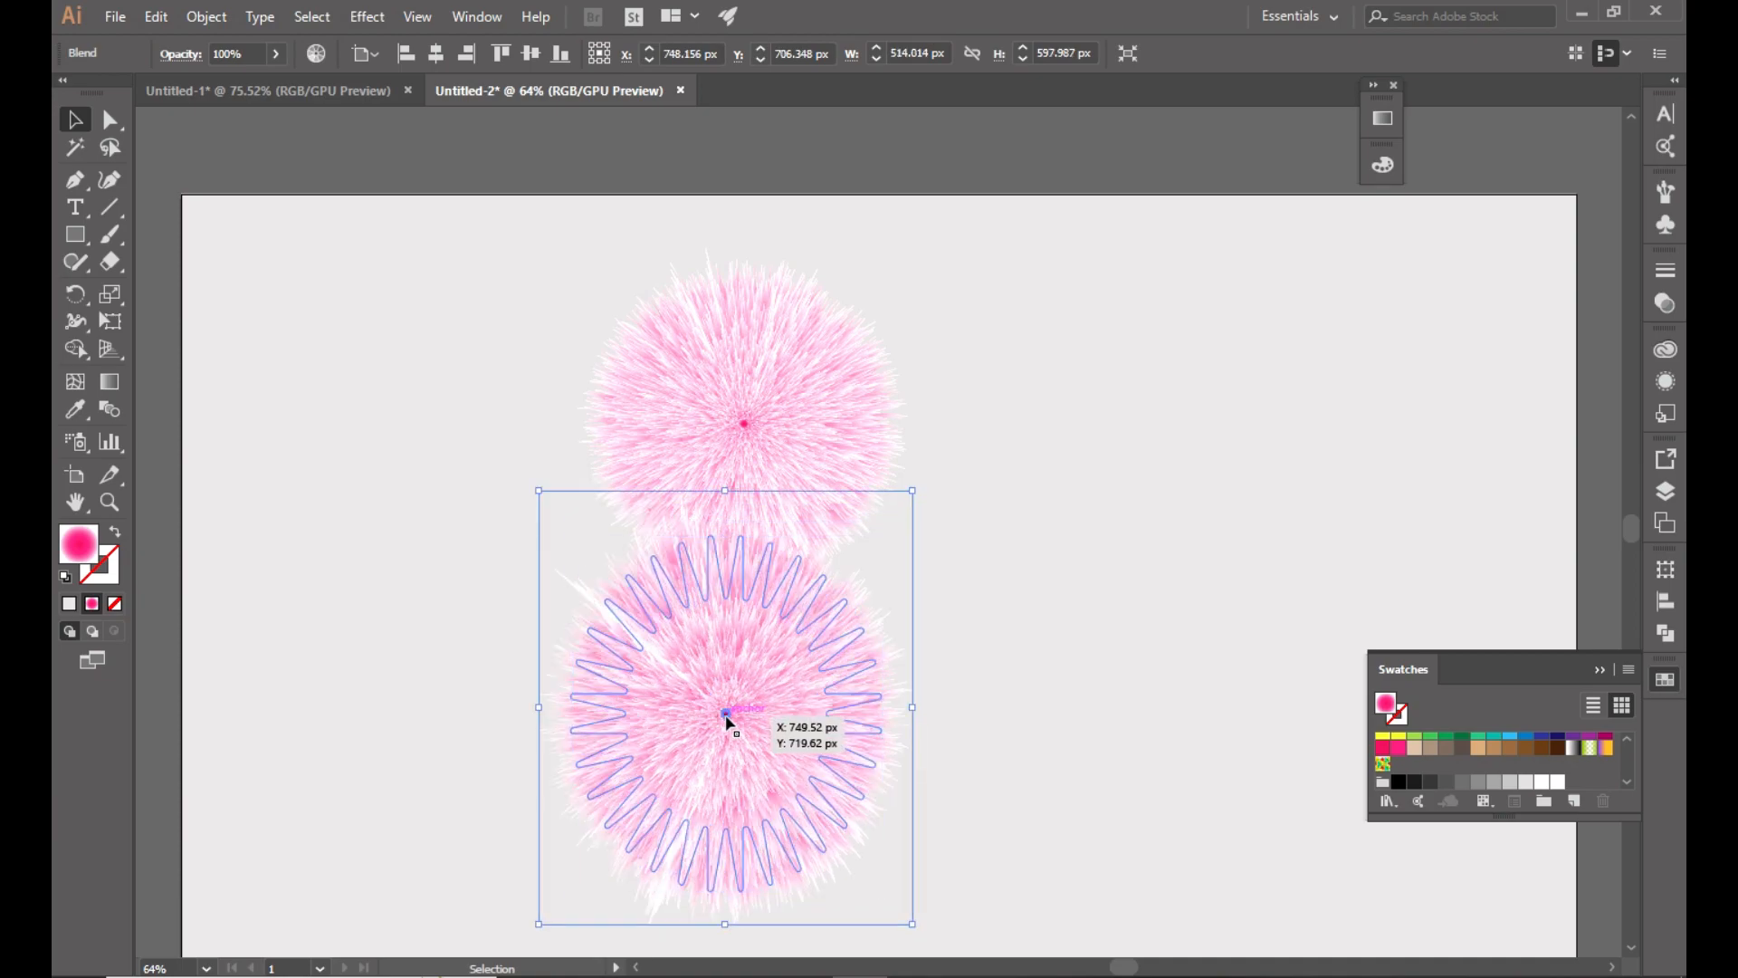
{"action": "left_click_drag", "start_coordinate": [727, 714], "coordinate": [744, 719]}
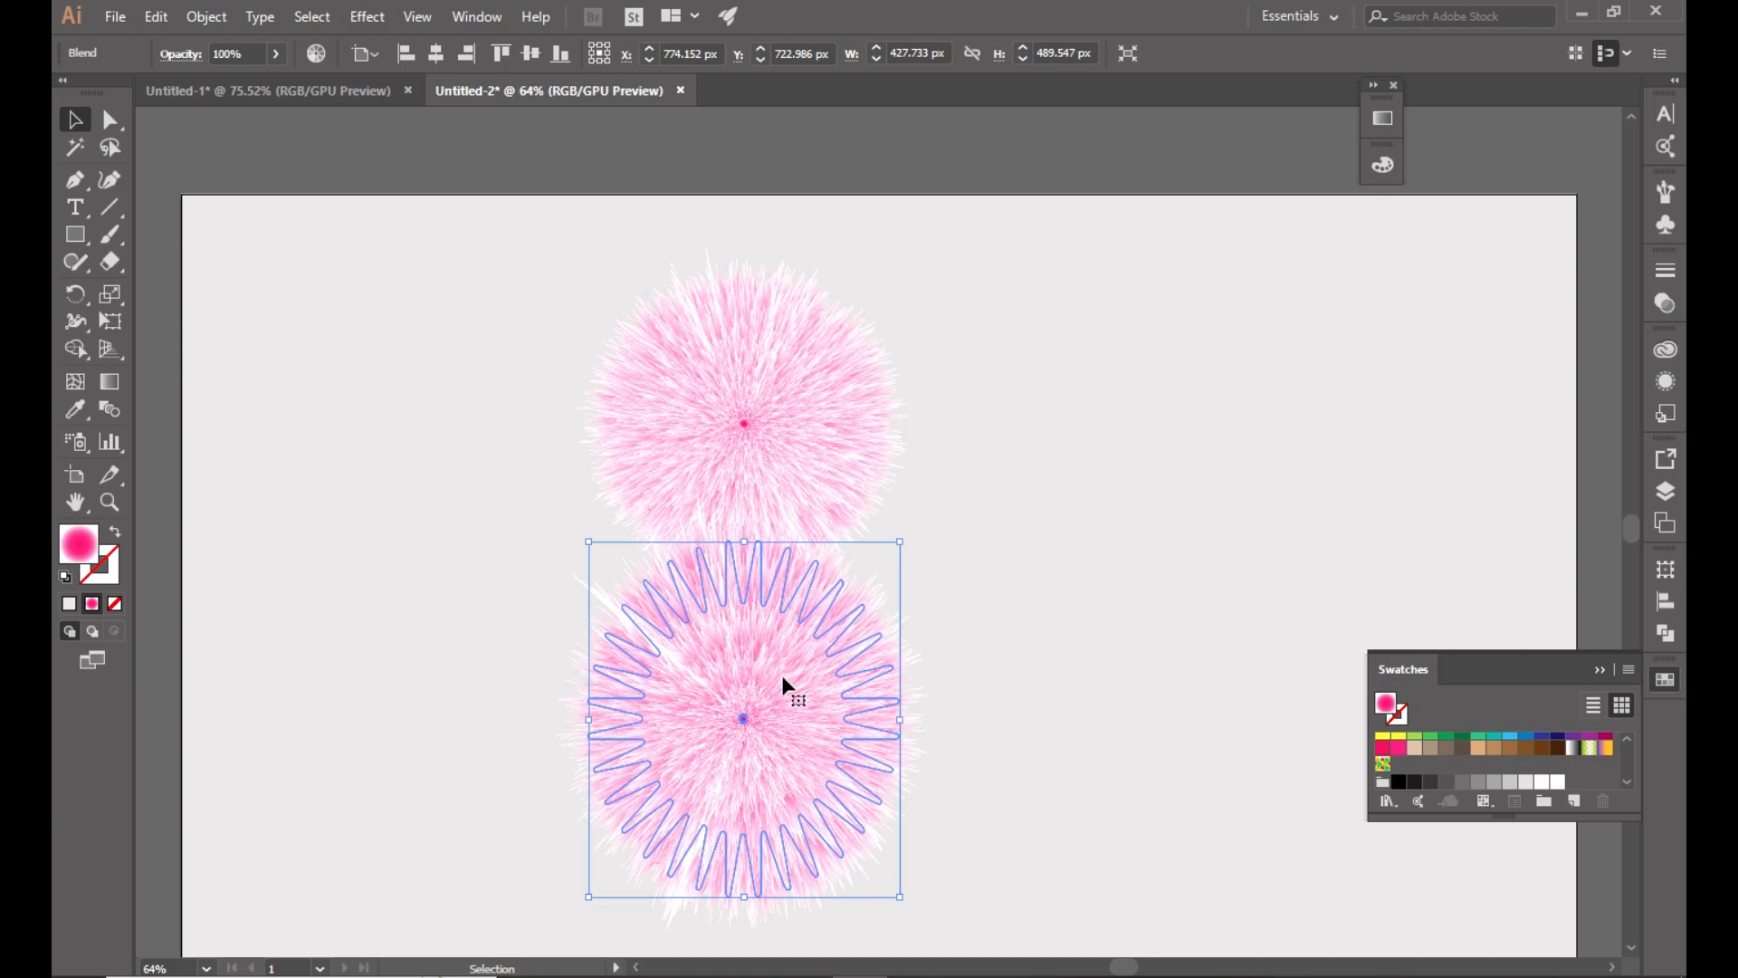
{"action": "left_click_drag", "start_coordinate": [752, 895], "coordinate": [745, 915]}
{"action": "left_click", "coordinate": [1043, 690]}
{"action": "left_click", "coordinate": [765, 725]}
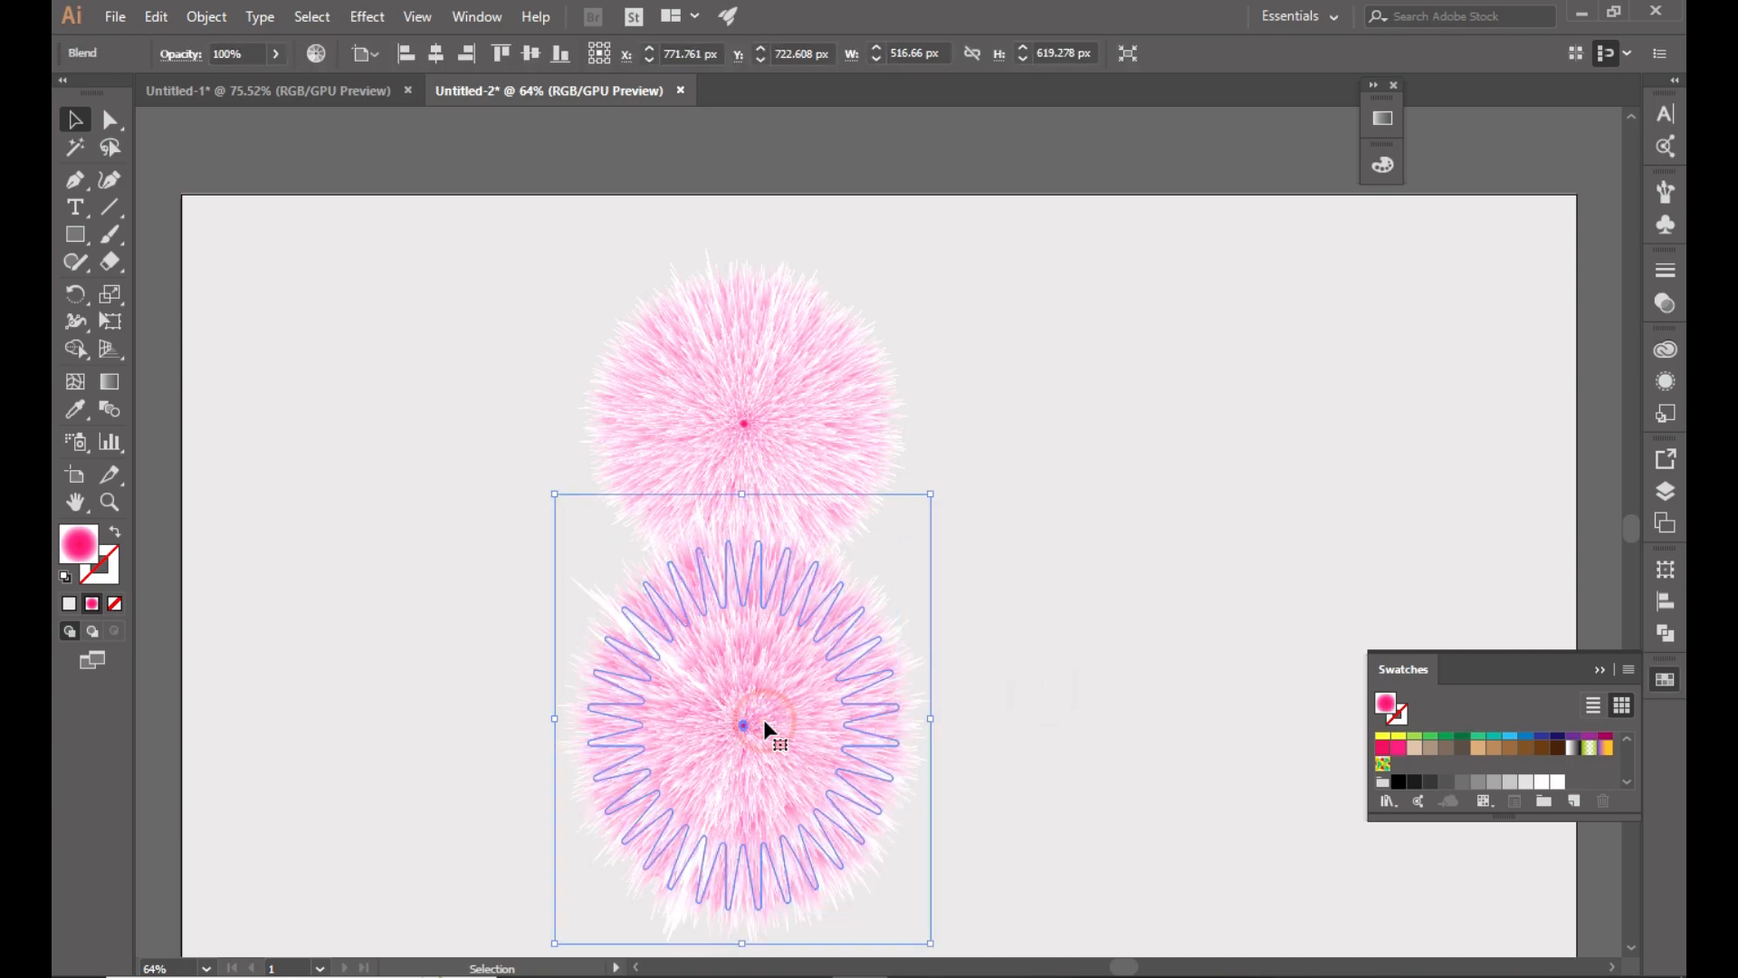
{"action": "left_click_drag", "start_coordinate": [930, 493], "coordinate": [953, 478]}
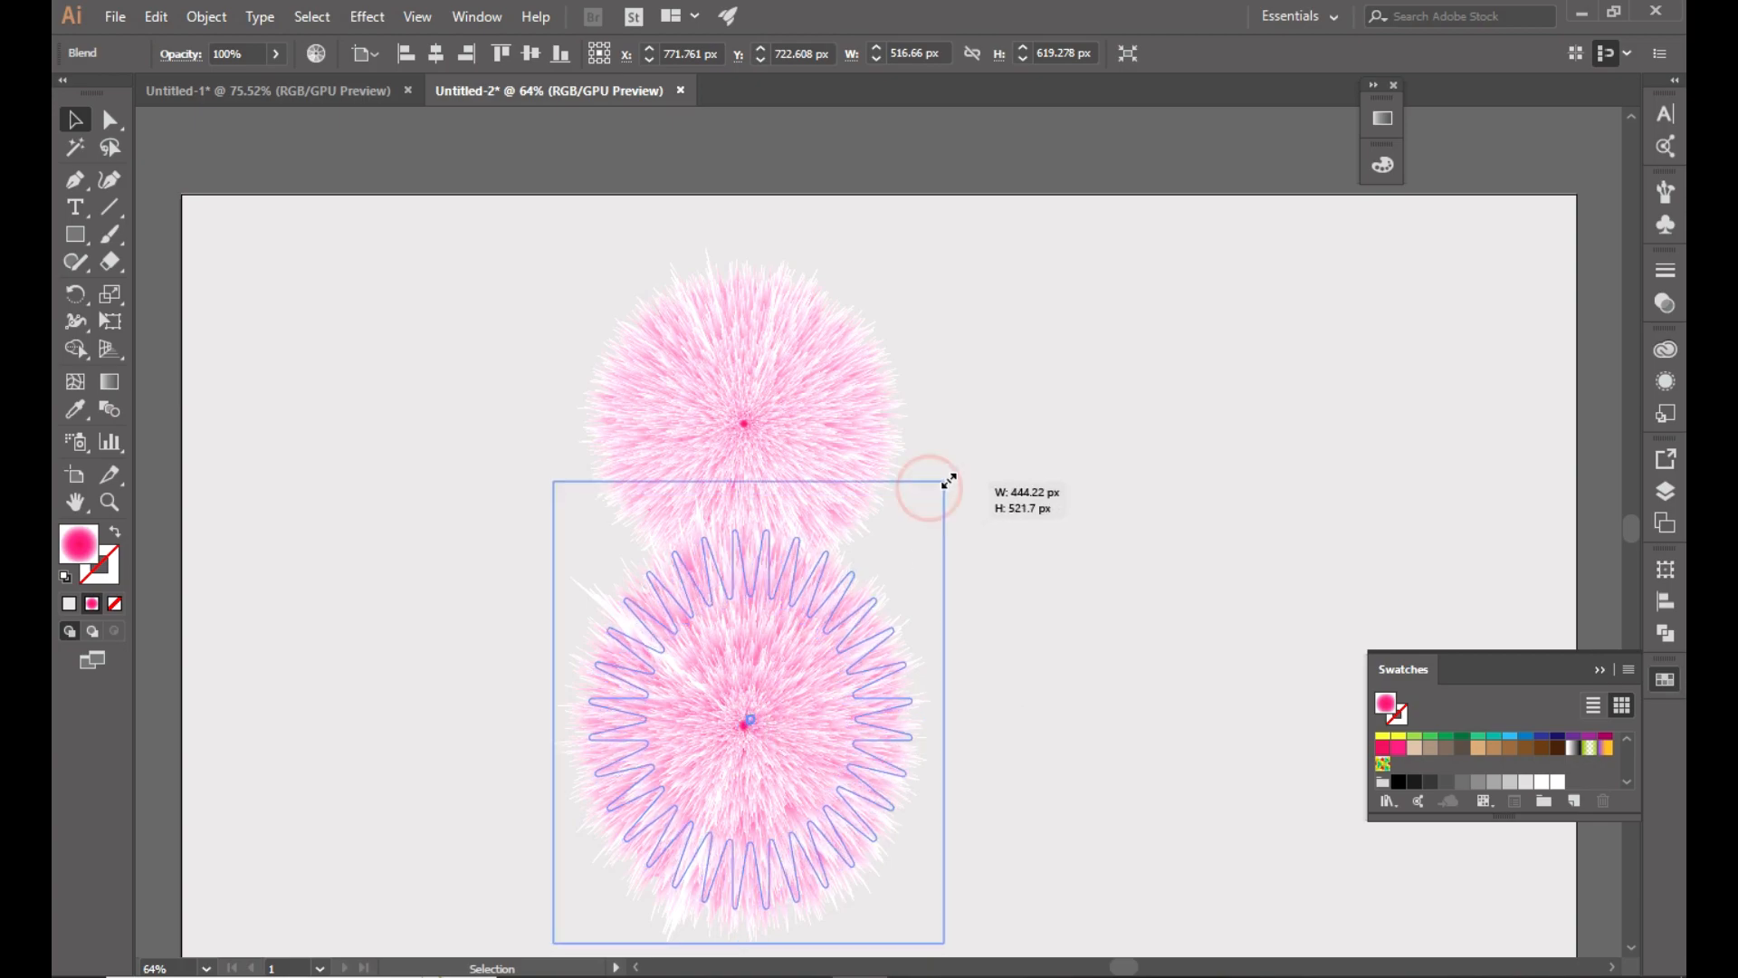
{"action": "left_click_drag", "start_coordinate": [755, 721], "coordinate": [744, 716]}
Send the lower fur ball to the back, bring it forward in front of the grey background, and deselect it.
{"action": "right_click", "coordinate": [745, 716]}
{"action": "mouse_move", "coordinate": [906, 593]}
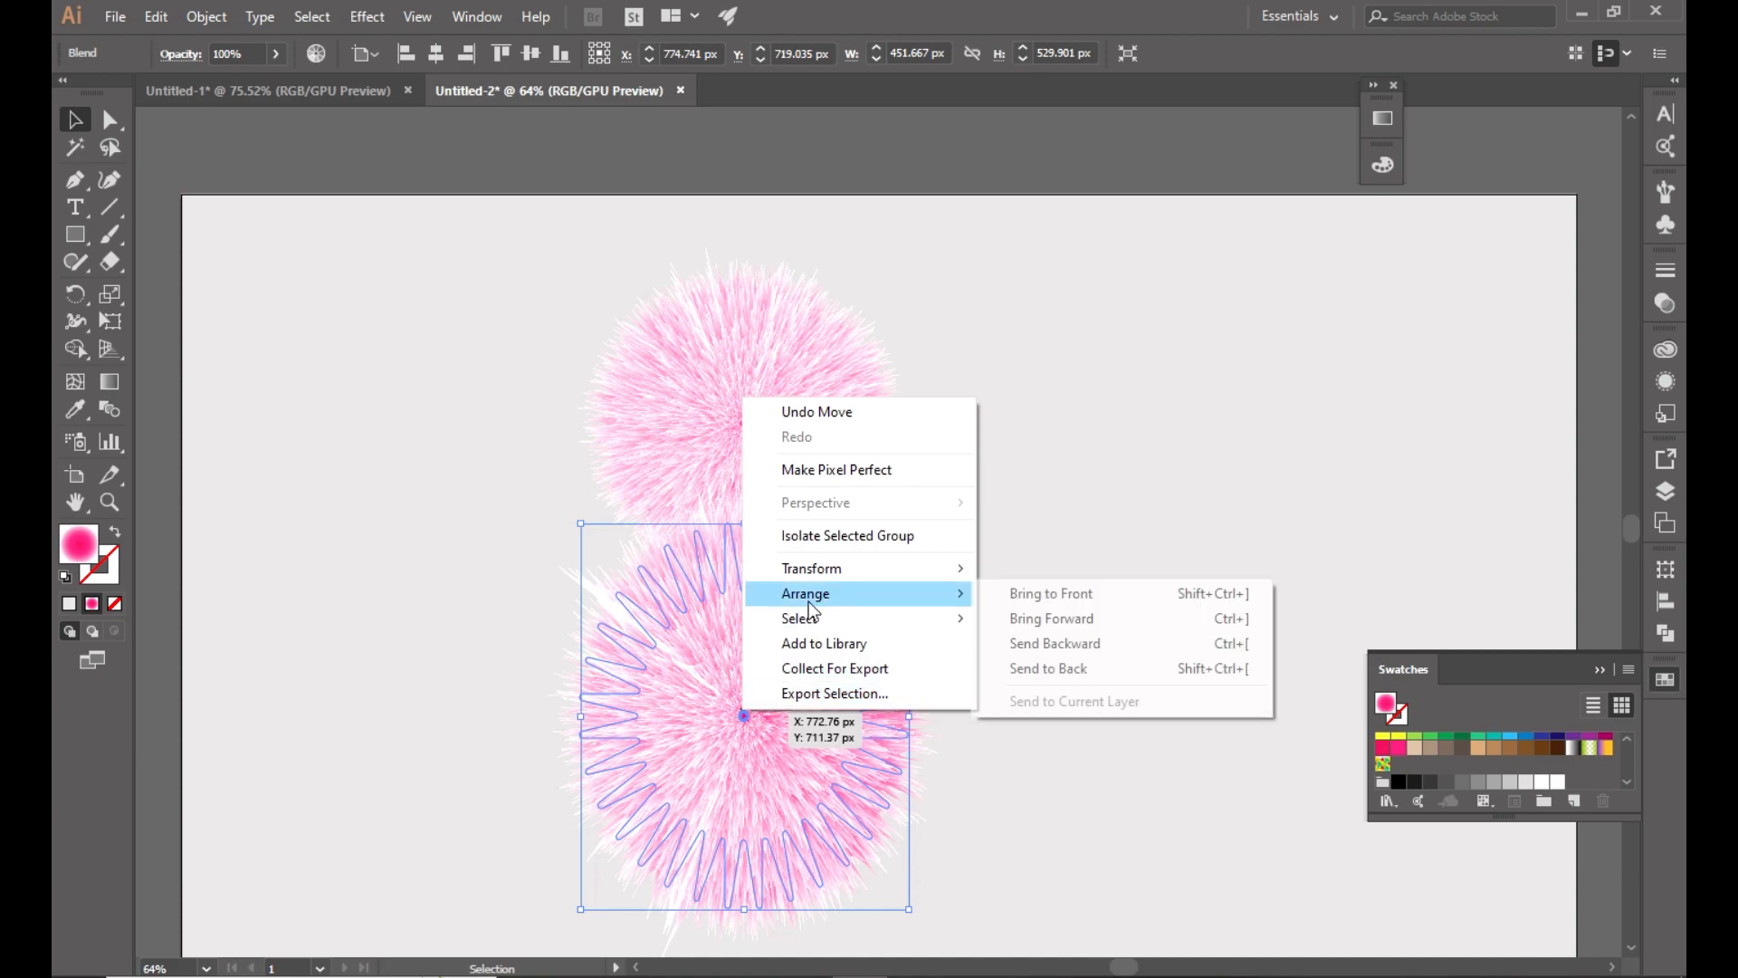
{"action": "left_click", "coordinate": [1050, 671]}
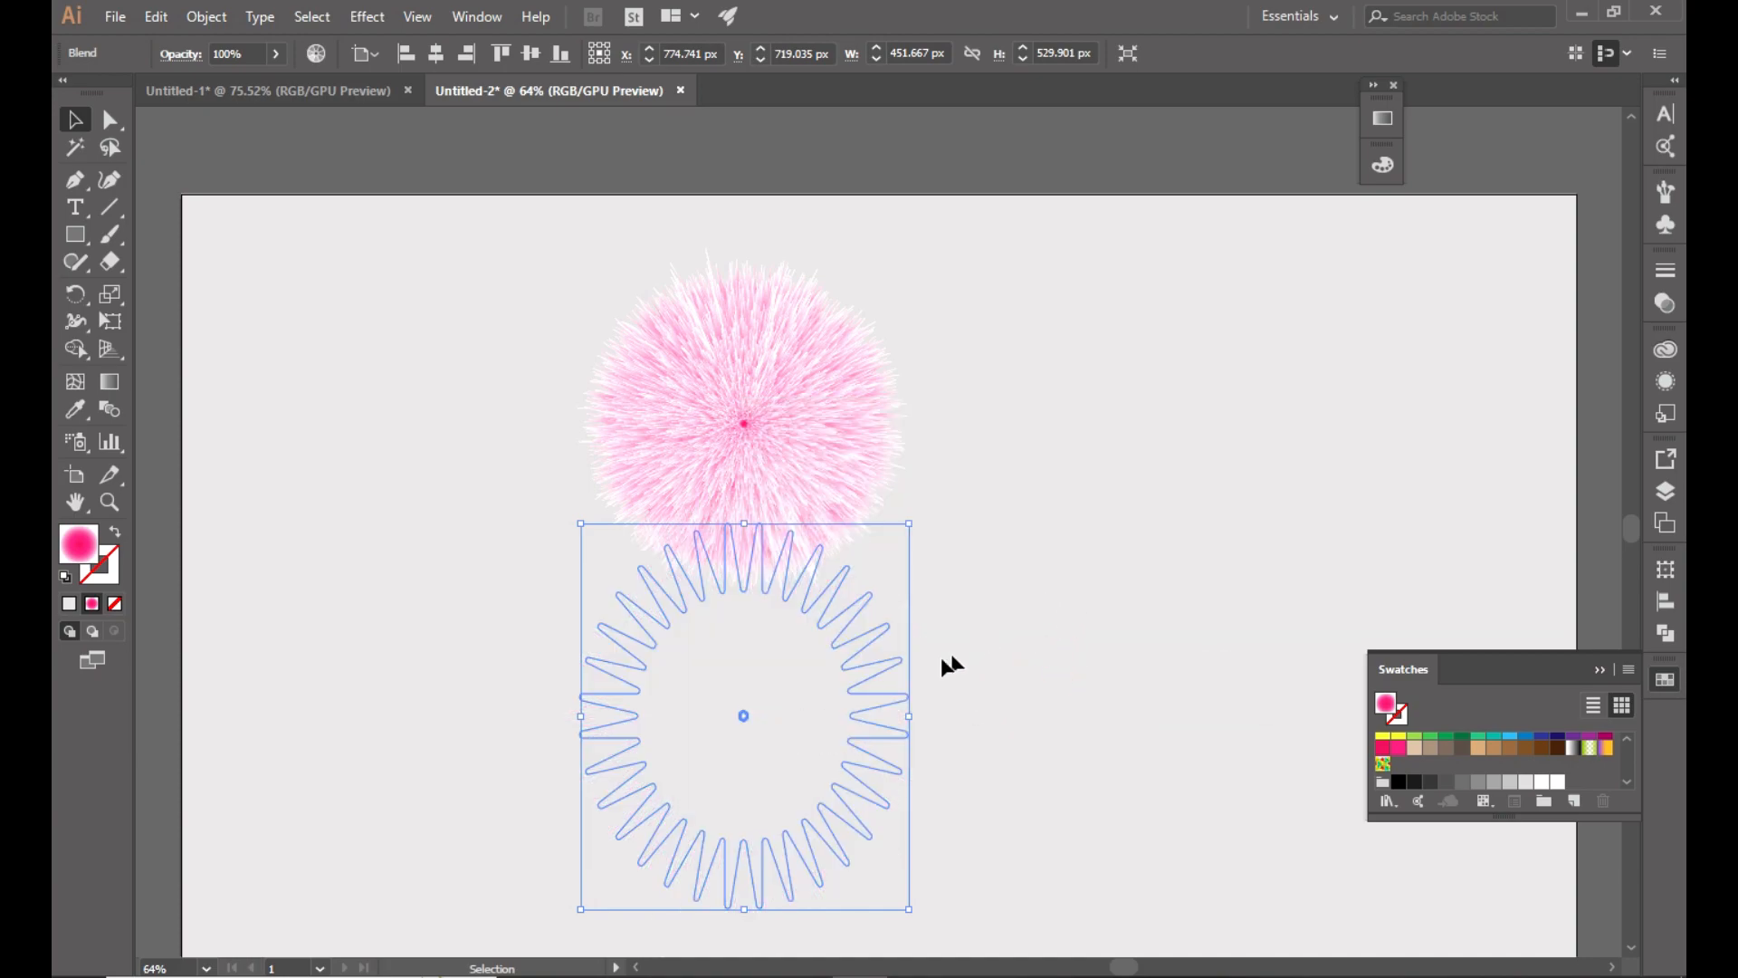
{"action": "right_click", "coordinate": [745, 709]}
{"action": "mouse_move", "coordinate": [805, 590]}
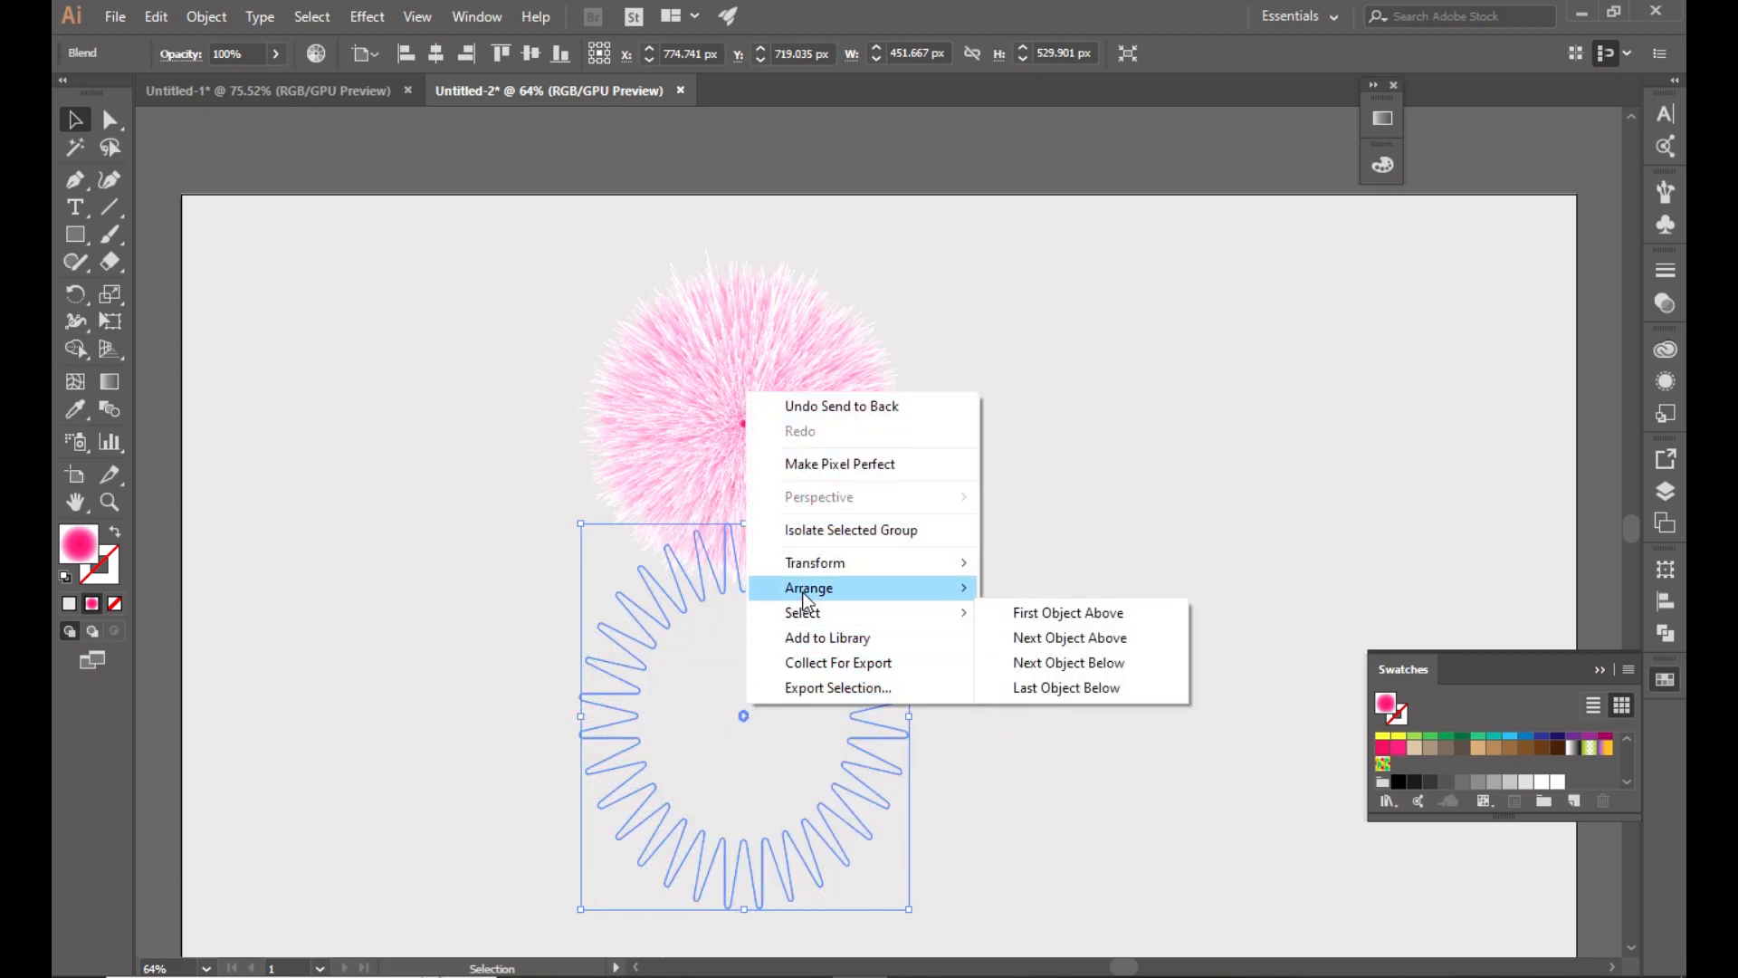
{"action": "left_click", "coordinate": [1048, 638]}
{"action": "right_click", "coordinate": [740, 717]}
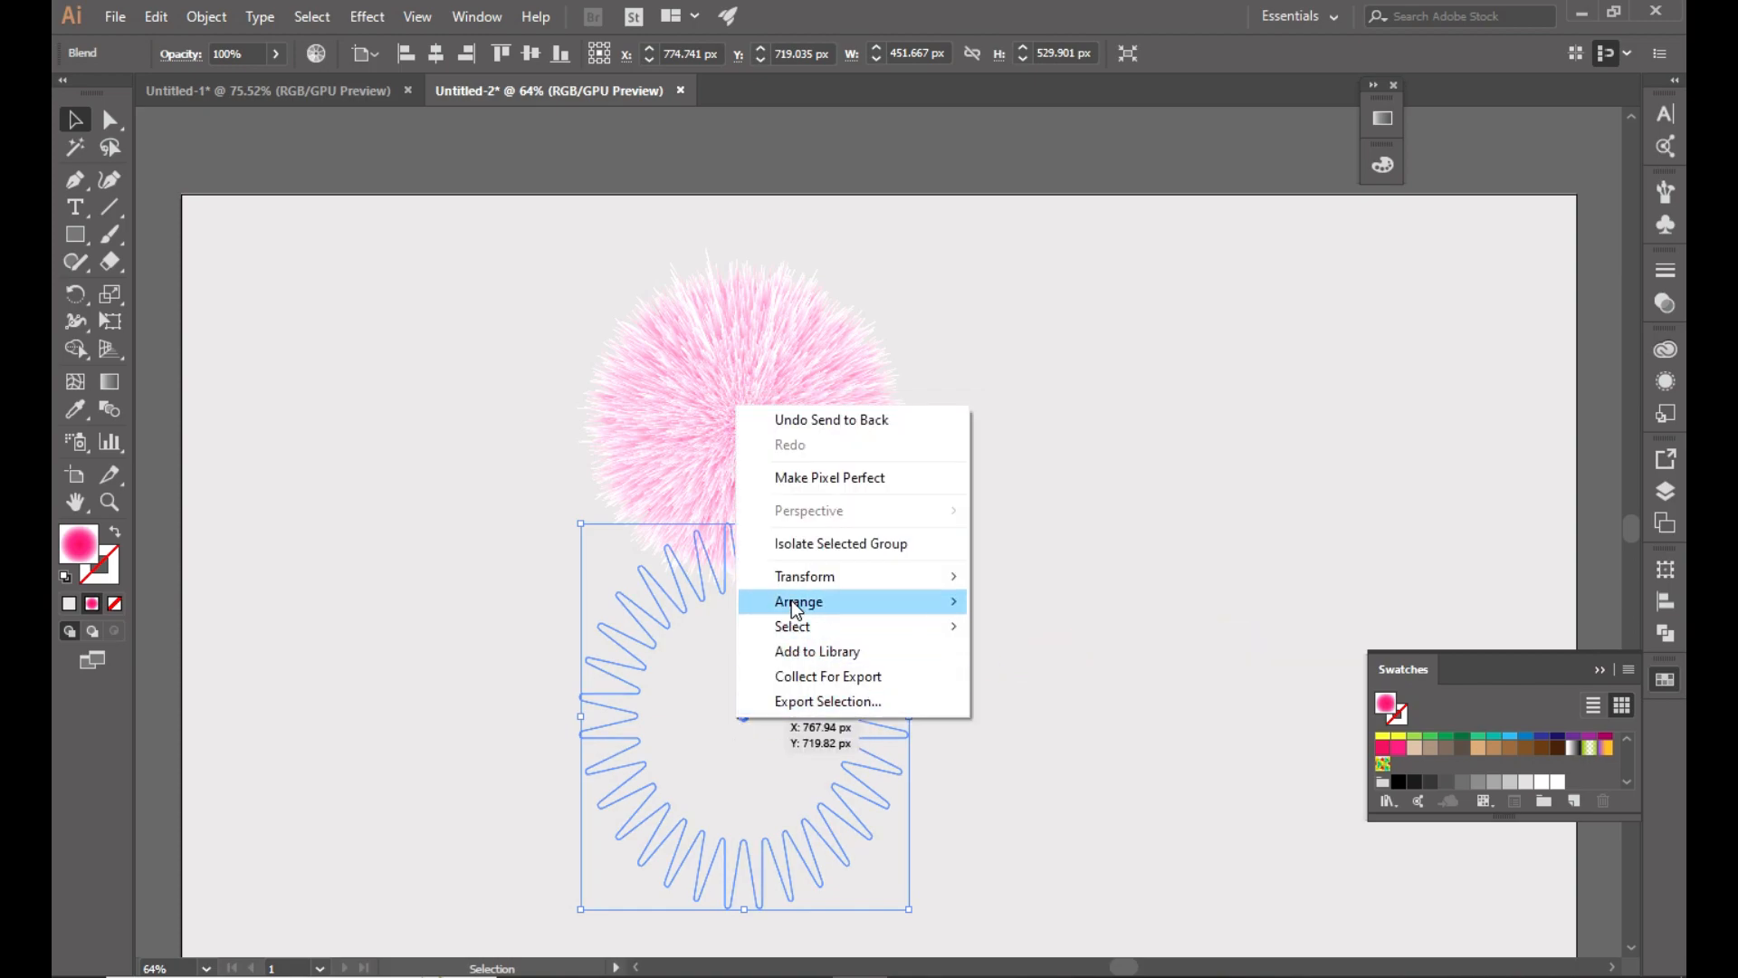
{"action": "left_click", "coordinate": [1084, 626]}
{"action": "right_click", "coordinate": [795, 677]}
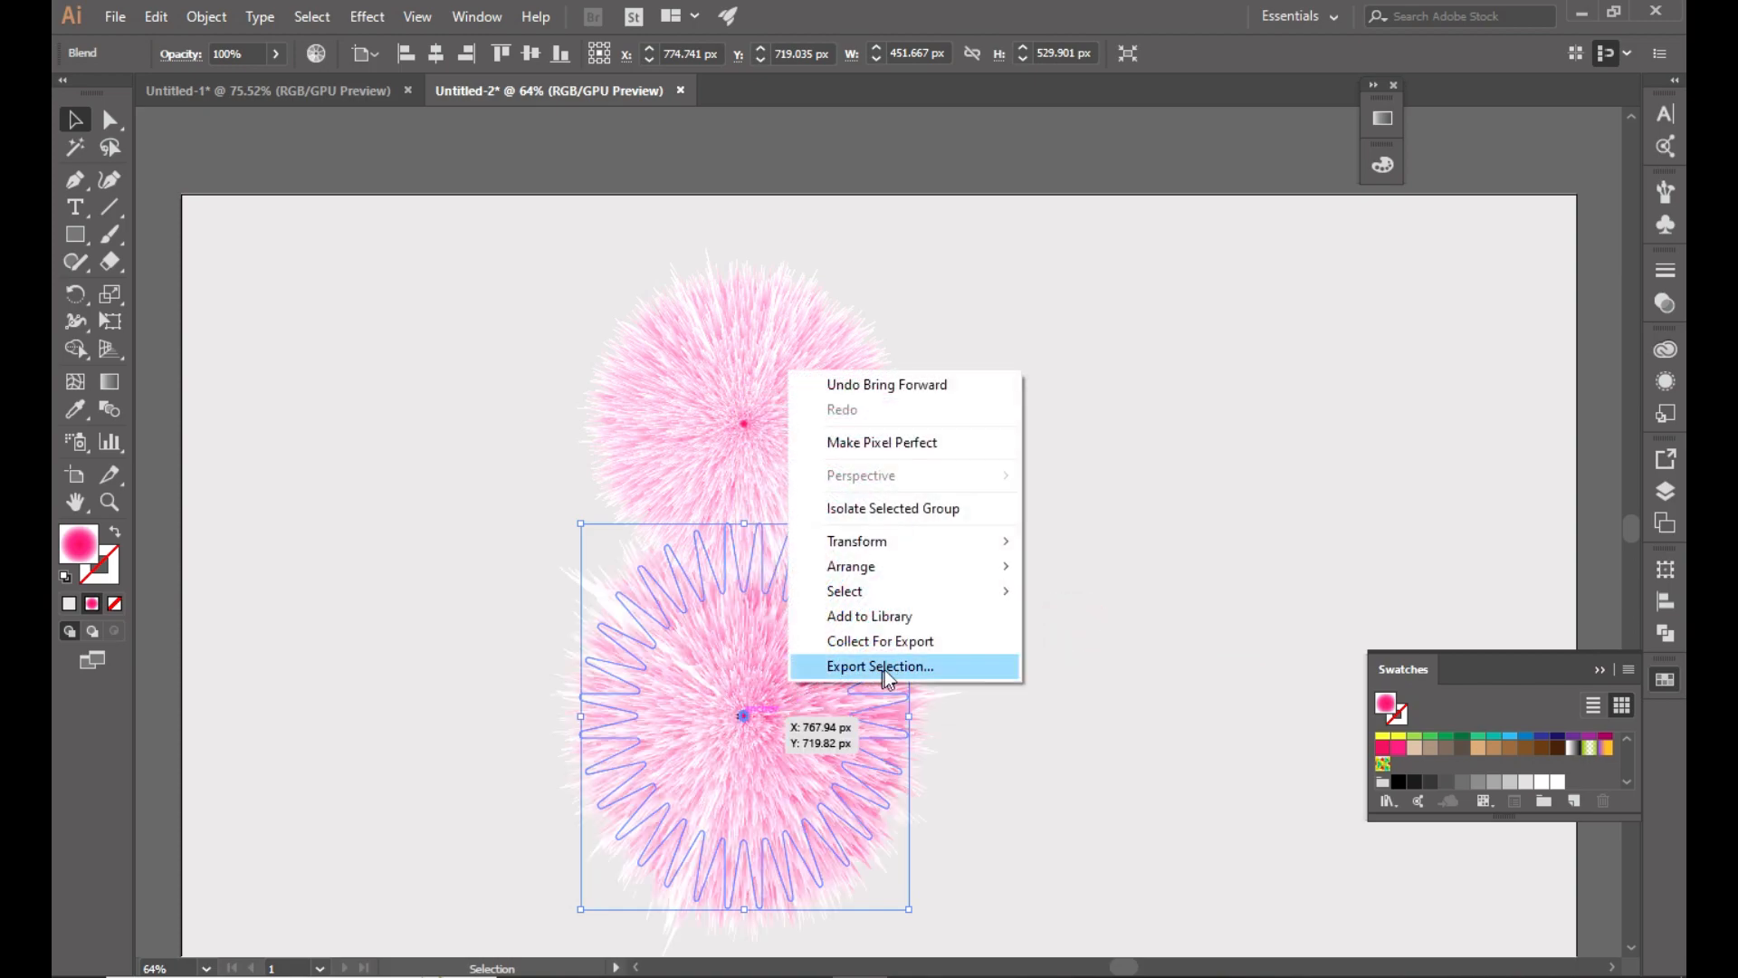
{"action": "left_click", "coordinate": [1151, 610]}
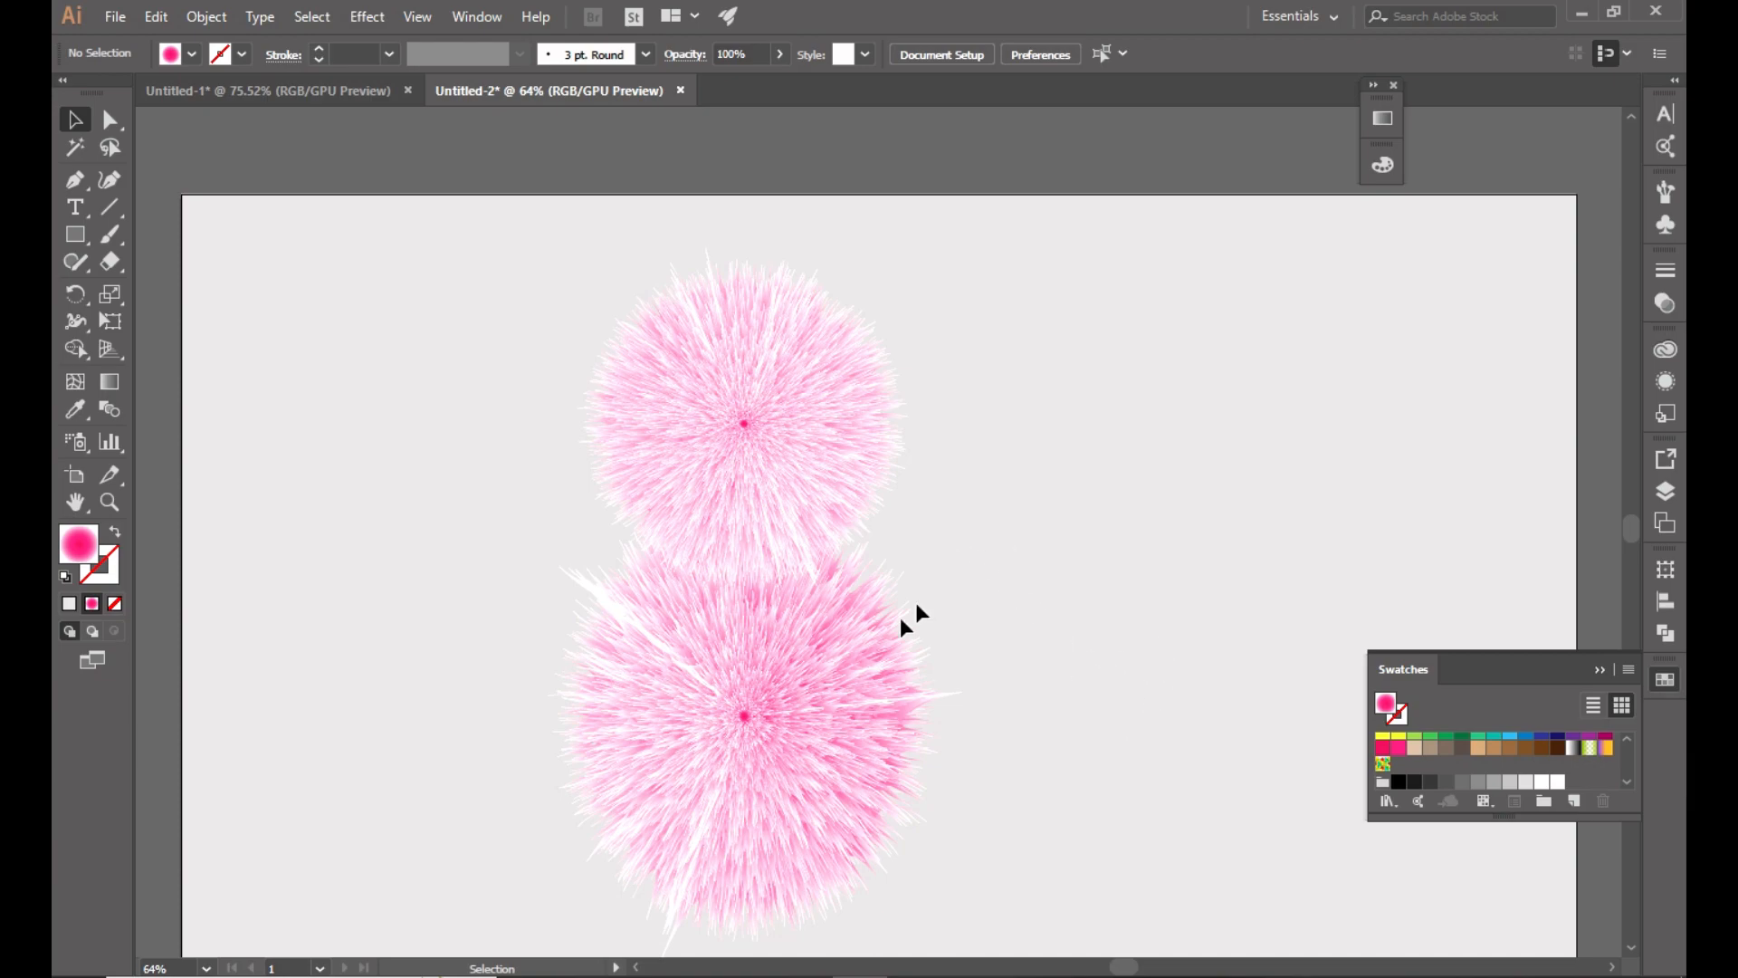
Isolate the lower fur ball's blend, move its small centre shape up towards the upper ball, and leave isolation mode.
{"action": "left_click", "coordinate": [786, 717]}
{"action": "right_click", "coordinate": [746, 722]}
{"action": "left_click", "coordinate": [852, 550]}
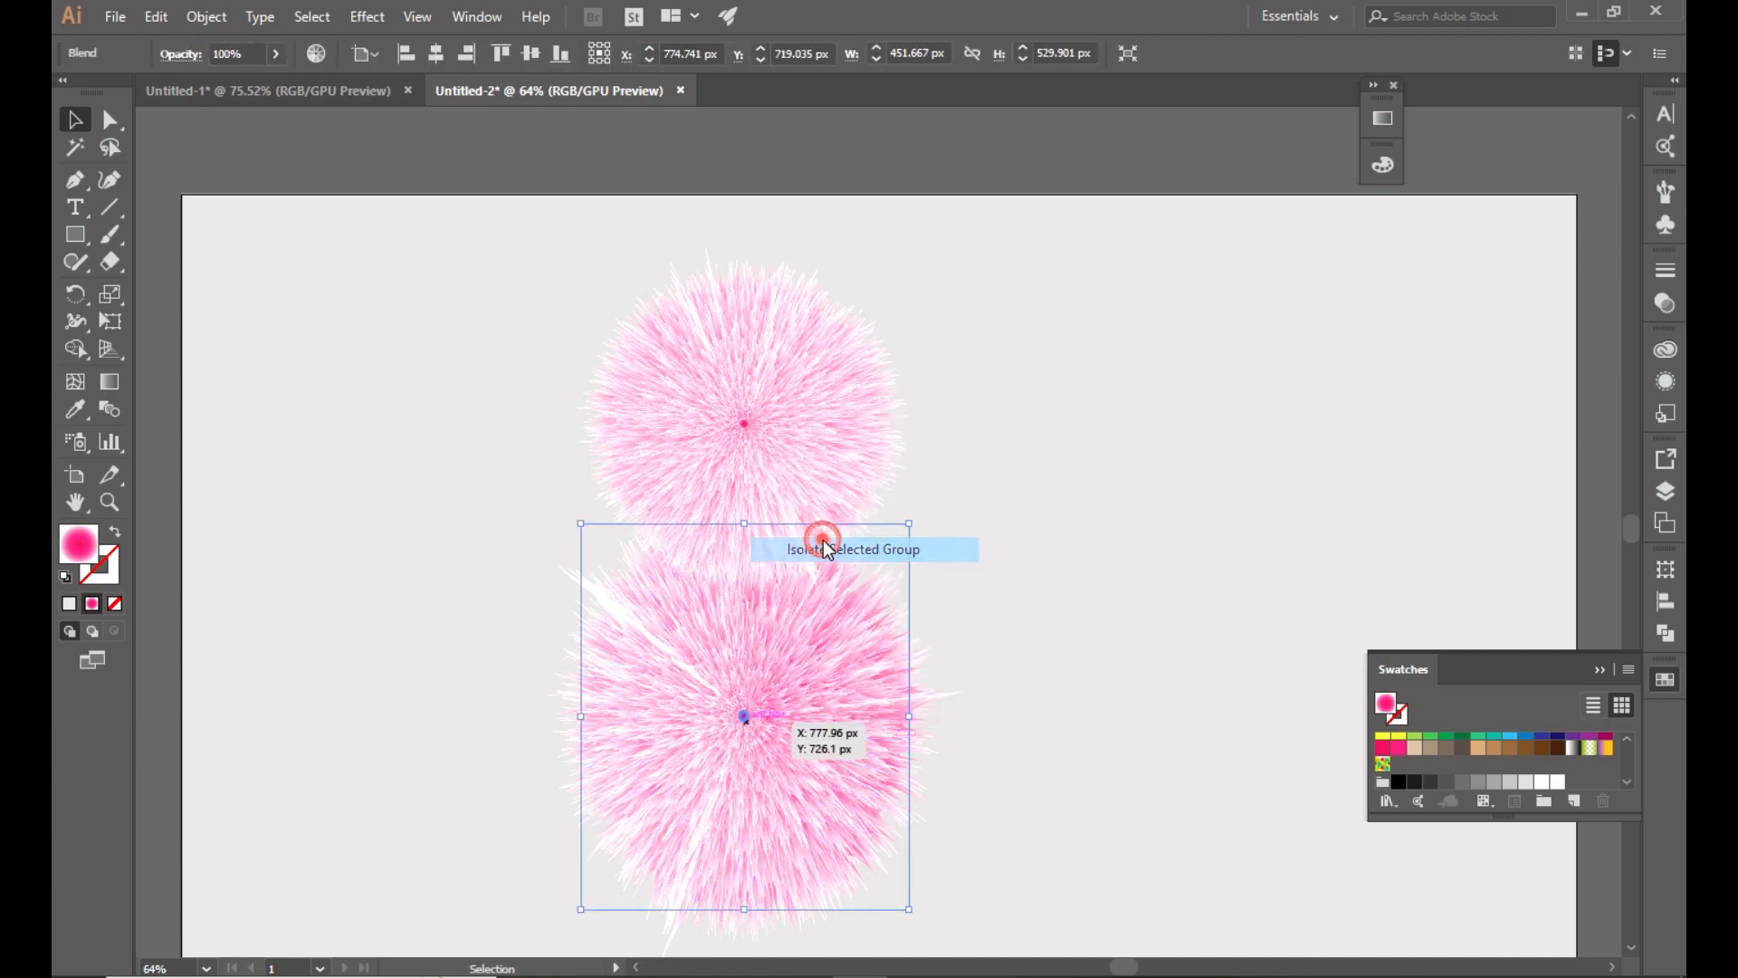
{"action": "left_click", "coordinate": [745, 718]}
{"action": "left_click_drag", "start_coordinate": [747, 721], "coordinate": [742, 638]}
{"action": "left_click", "coordinate": [1059, 604]}
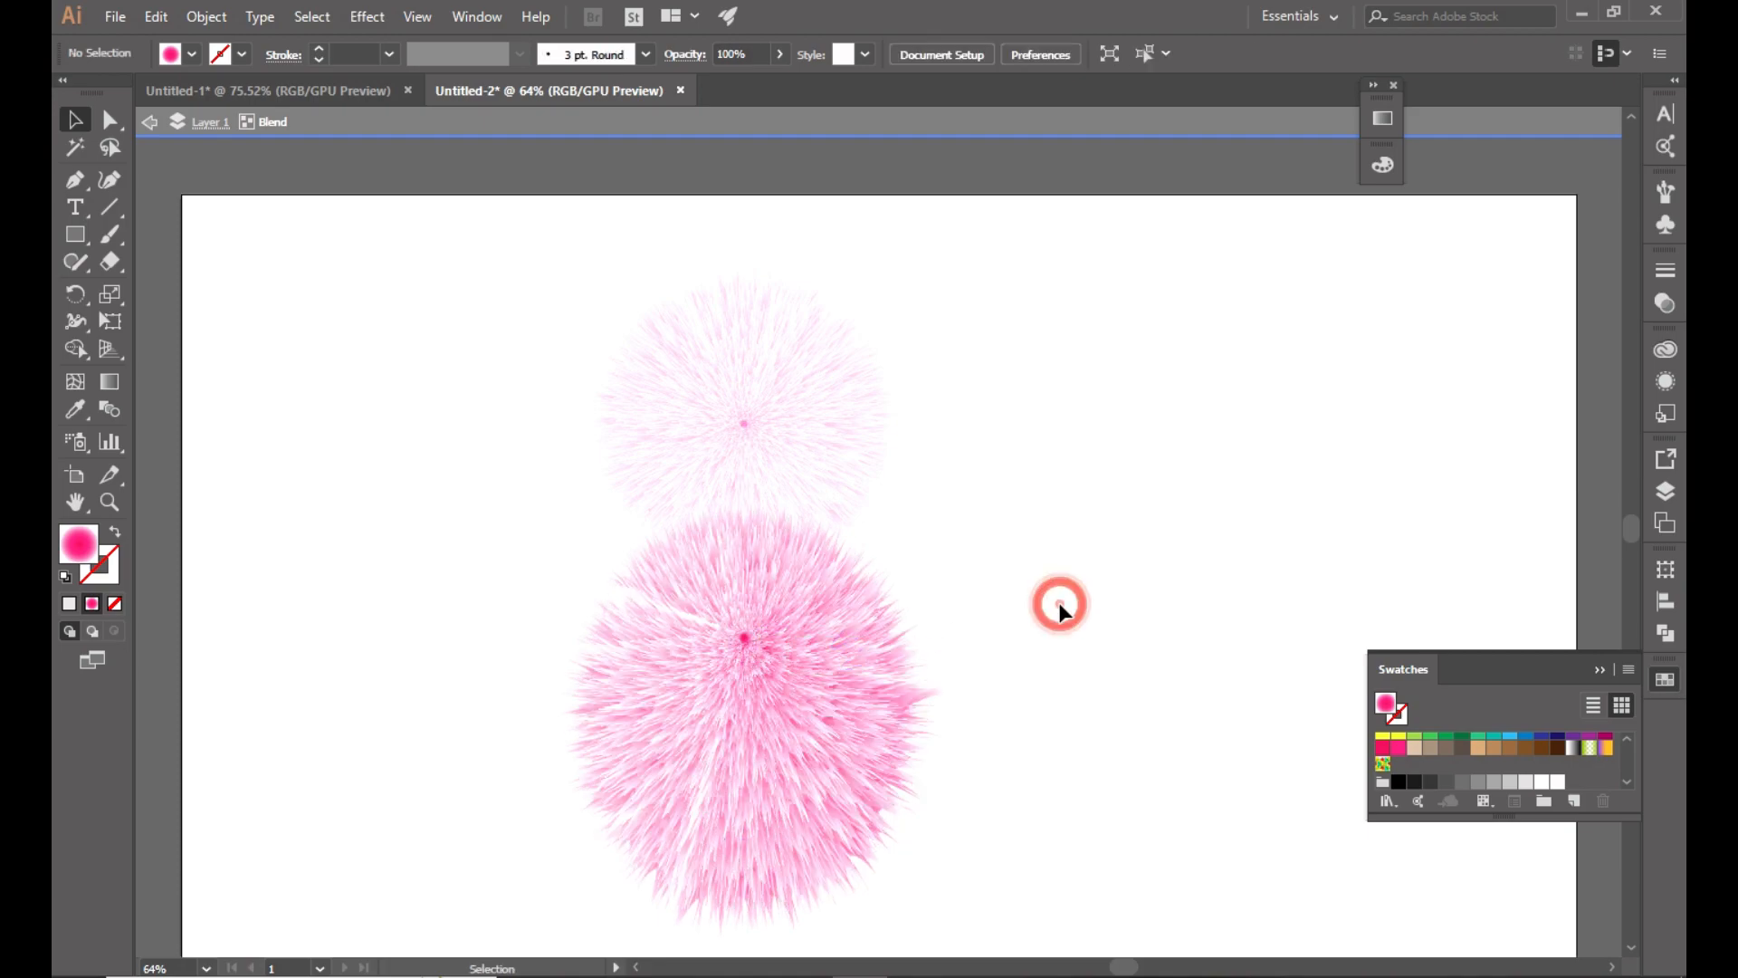
{"action": "double_click", "coordinate": [904, 639]}
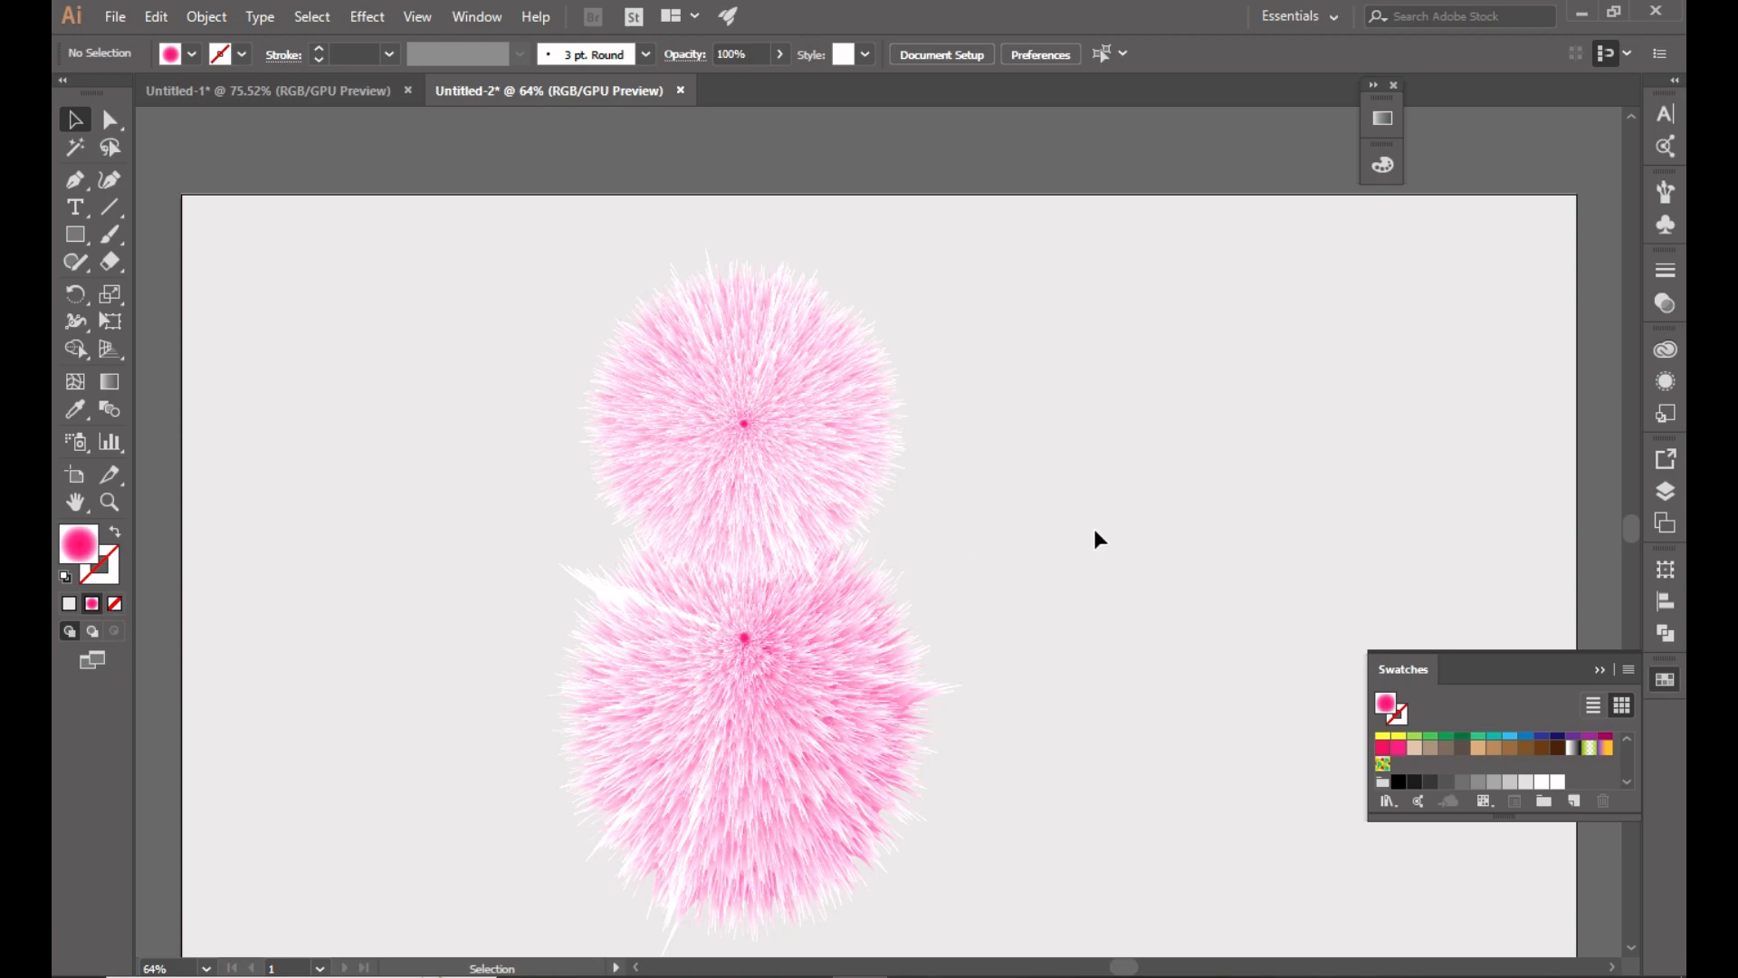
Copy the upper fur ball, paste it in front and move the copy to the right beside the original.
{"action": "left_click", "coordinate": [904, 419]}
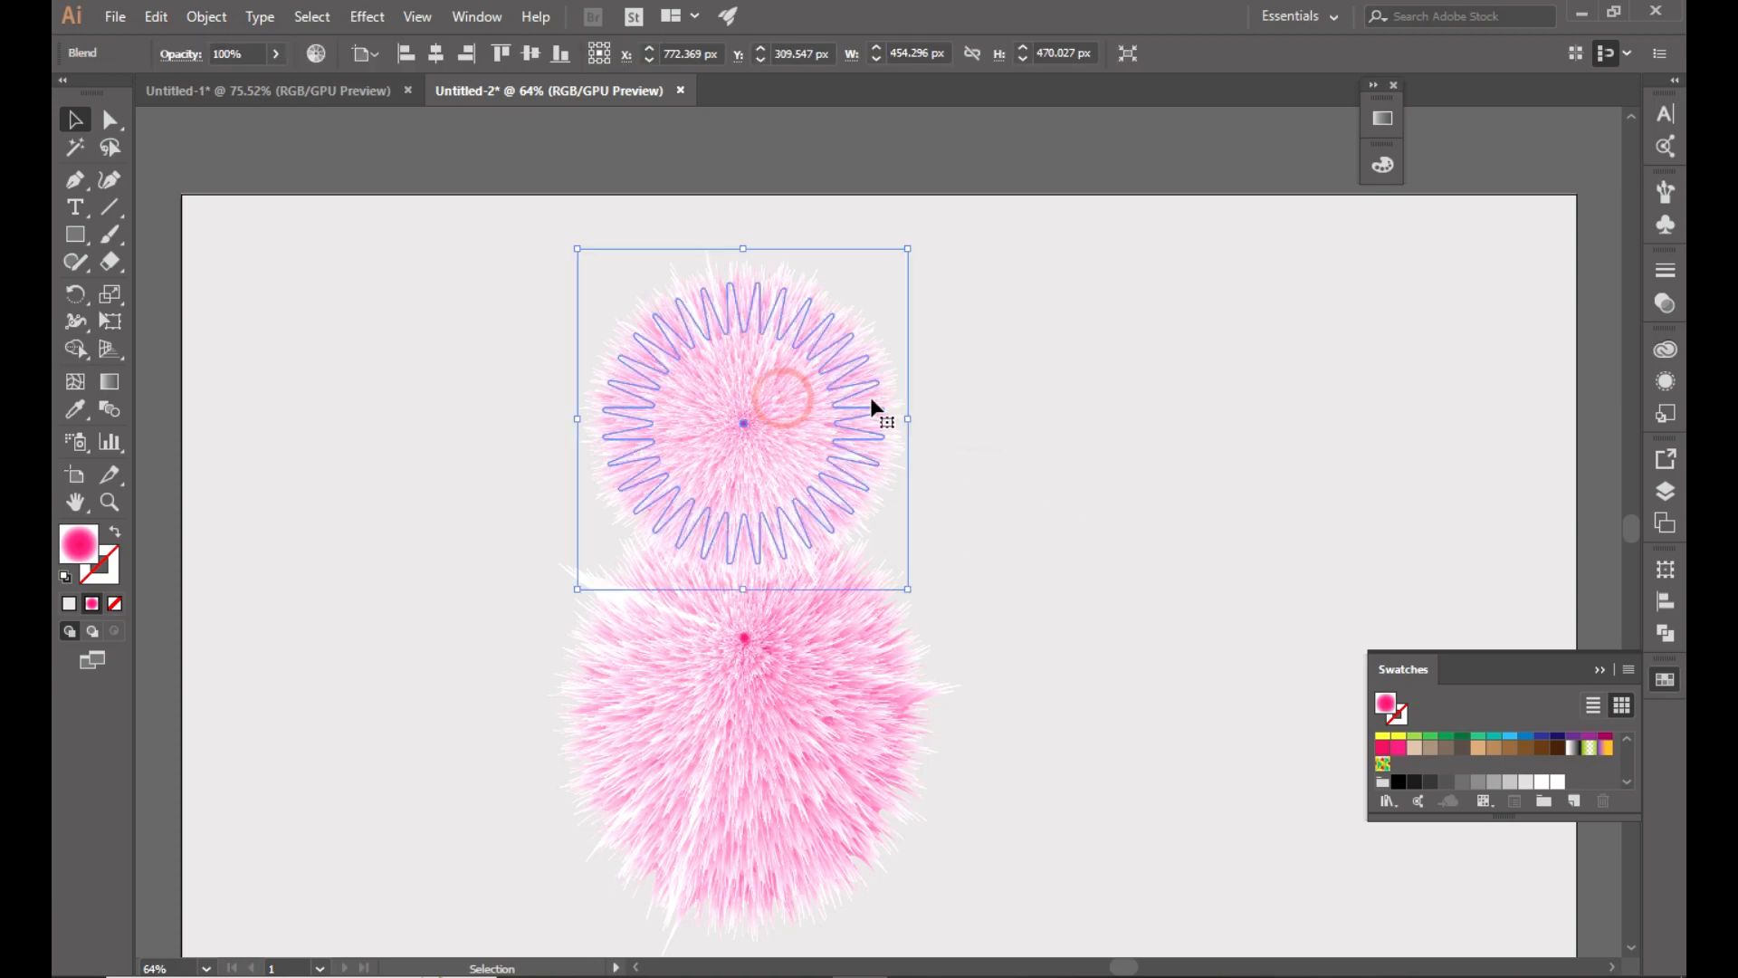
{"action": "left_click", "coordinate": [199, 18]}
{"action": "mouse_move", "coordinate": [165, 18]}
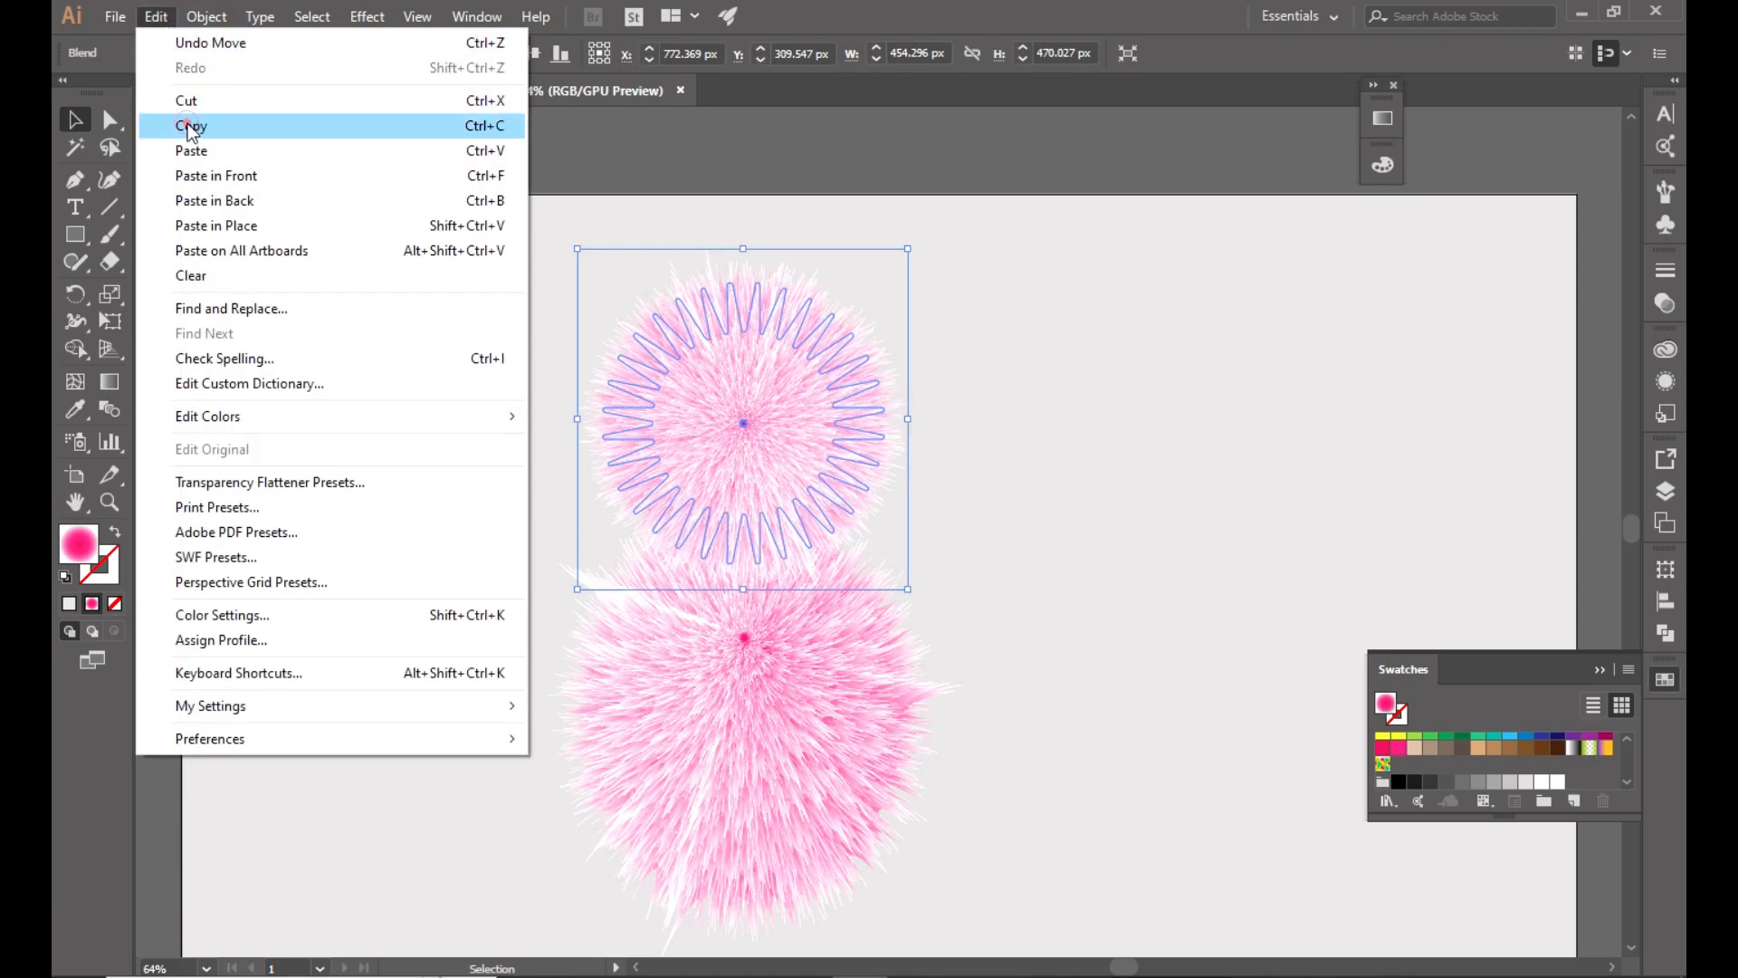
{"action": "left_click", "coordinate": [187, 125]}
{"action": "left_click", "coordinate": [152, 21]}
{"action": "left_click", "coordinate": [215, 176]}
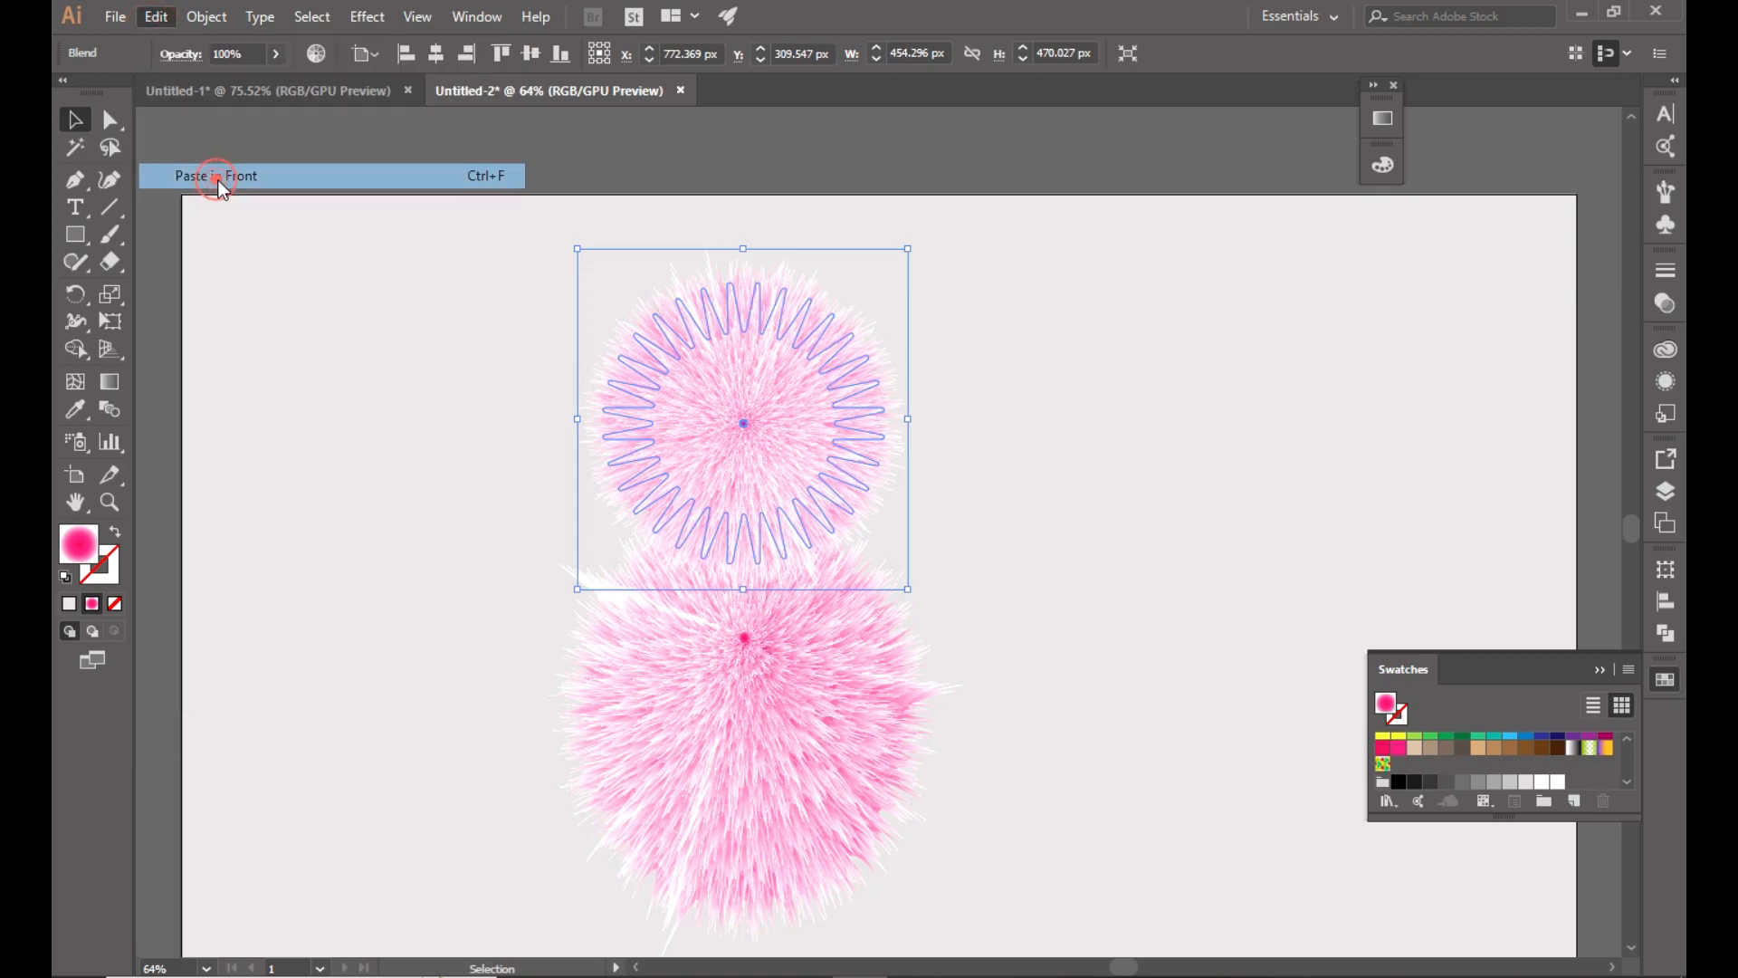
{"action": "left_click_drag", "start_coordinate": [733, 423], "coordinate": [976, 408]}
{"action": "left_click", "coordinate": [1603, 669]}
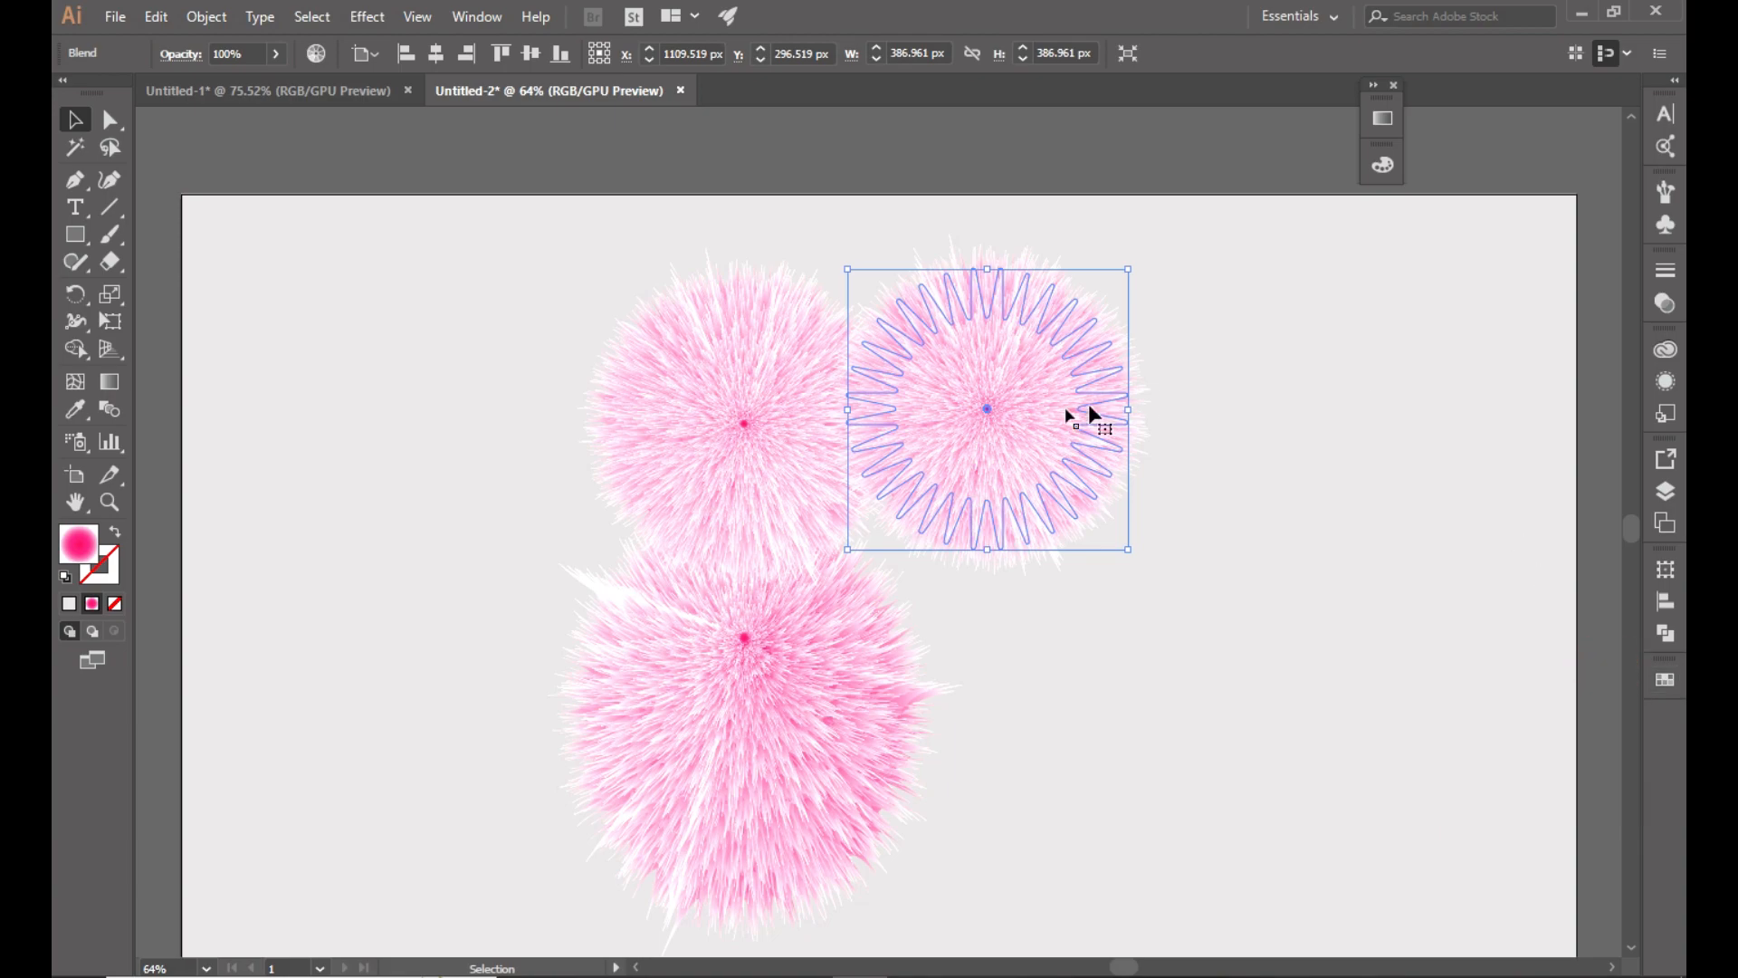
Shrink the copied fur ball to about 214 × 204 px and place it on the upper ball's upper-right edge as an ear.
{"action": "left_click_drag", "start_coordinate": [1130, 552], "coordinate": [1038, 400]}
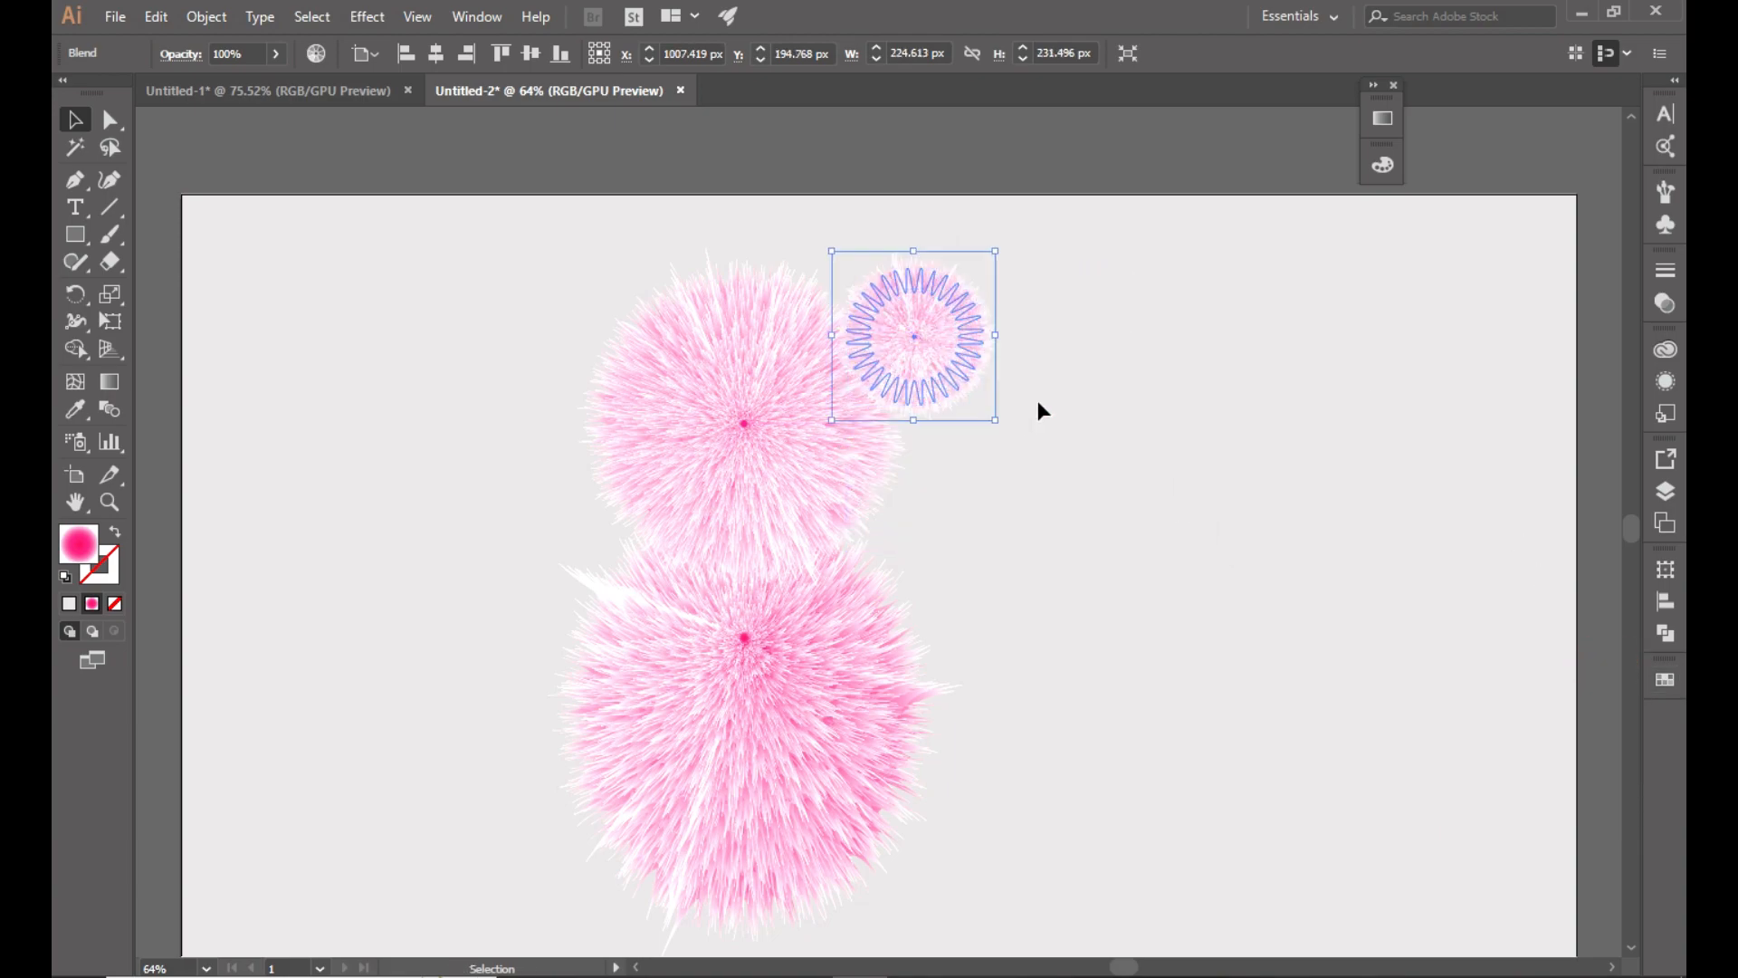
{"action": "left_click", "coordinate": [1038, 400]}
{"action": "left_click_drag", "start_coordinate": [912, 339], "coordinate": [899, 341]}
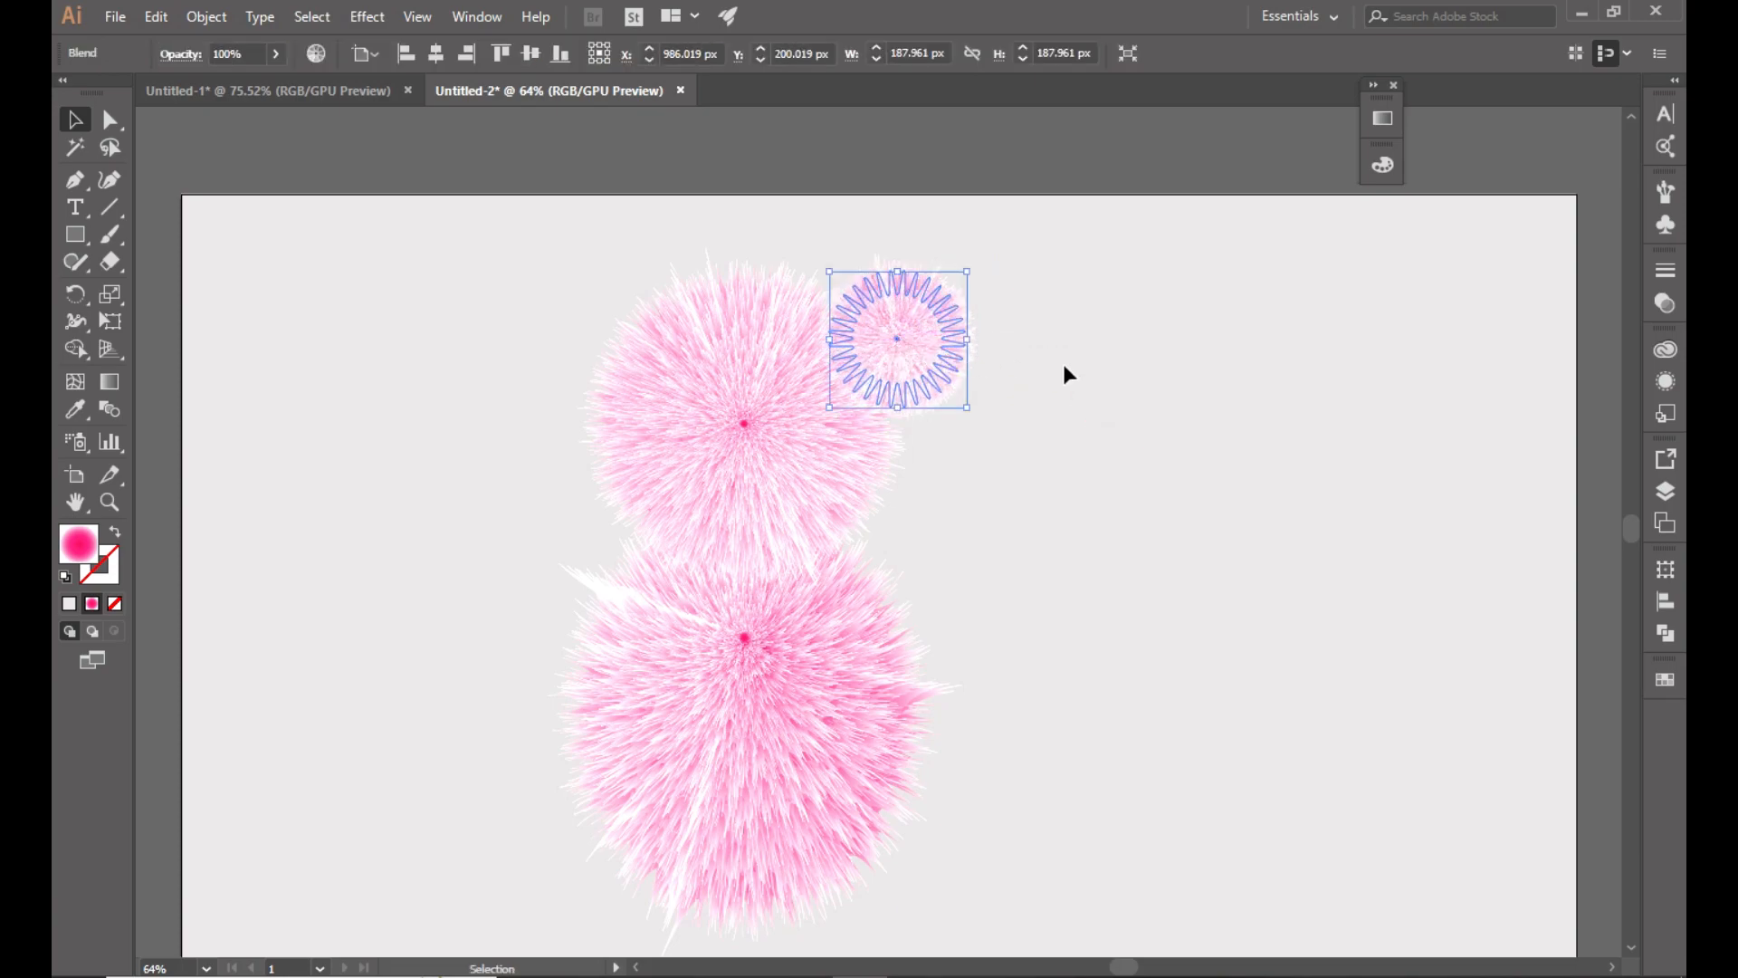
{"action": "left_click", "coordinate": [1064, 364]}
{"action": "left_click", "coordinate": [920, 356]}
{"action": "left_click_drag", "start_coordinate": [971, 409], "coordinate": [1055, 394]}
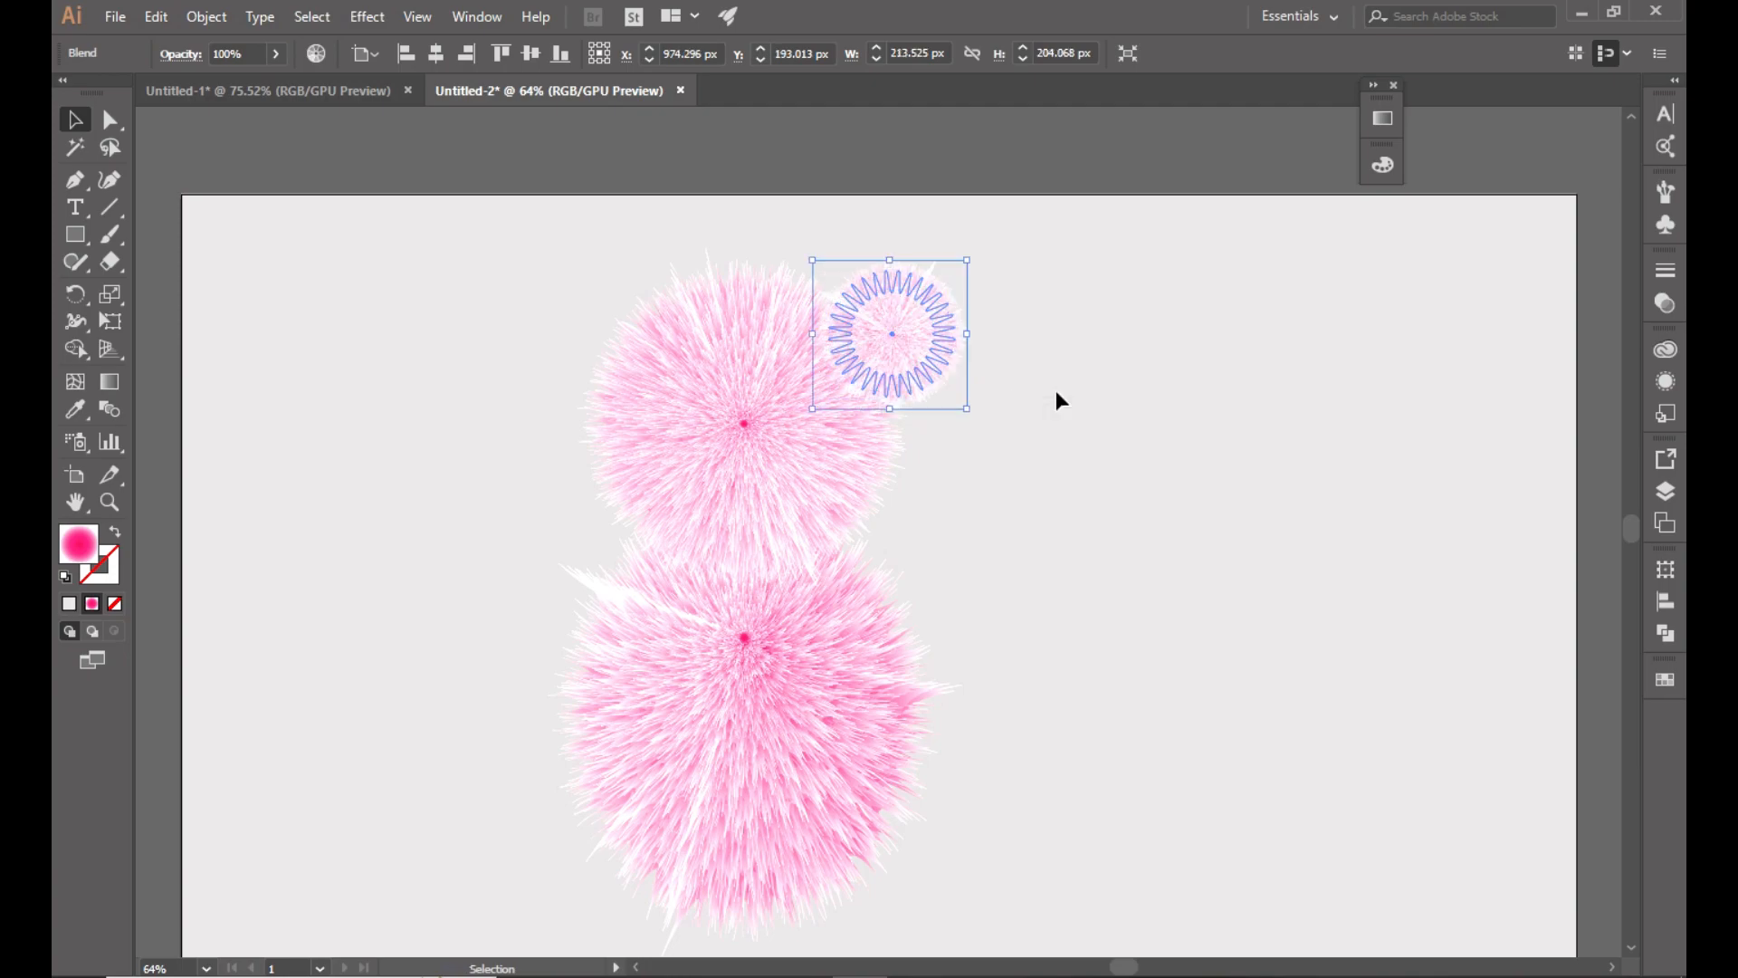
Isolate the small fur ball's blend, move its small centre shape down-left towards the upper ball, and leave isolation mode.
{"action": "right_click", "coordinate": [876, 340]}
{"action": "left_click", "coordinate": [944, 478]}
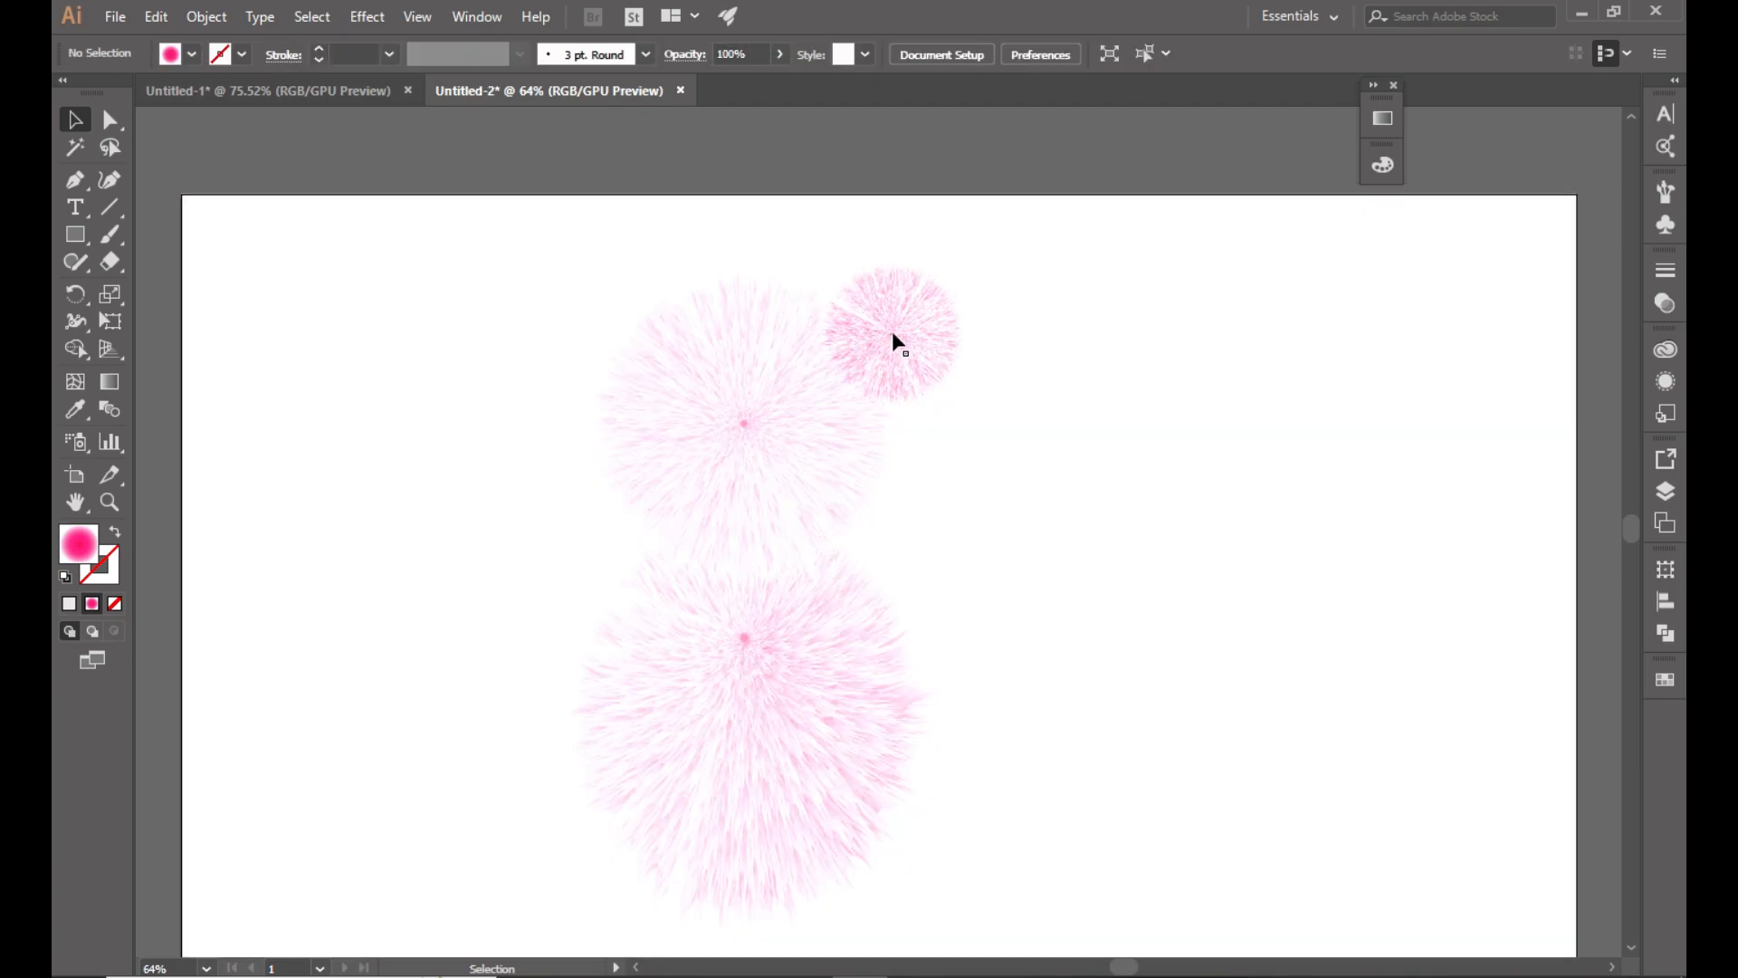
{"action": "left_click", "coordinate": [895, 337]}
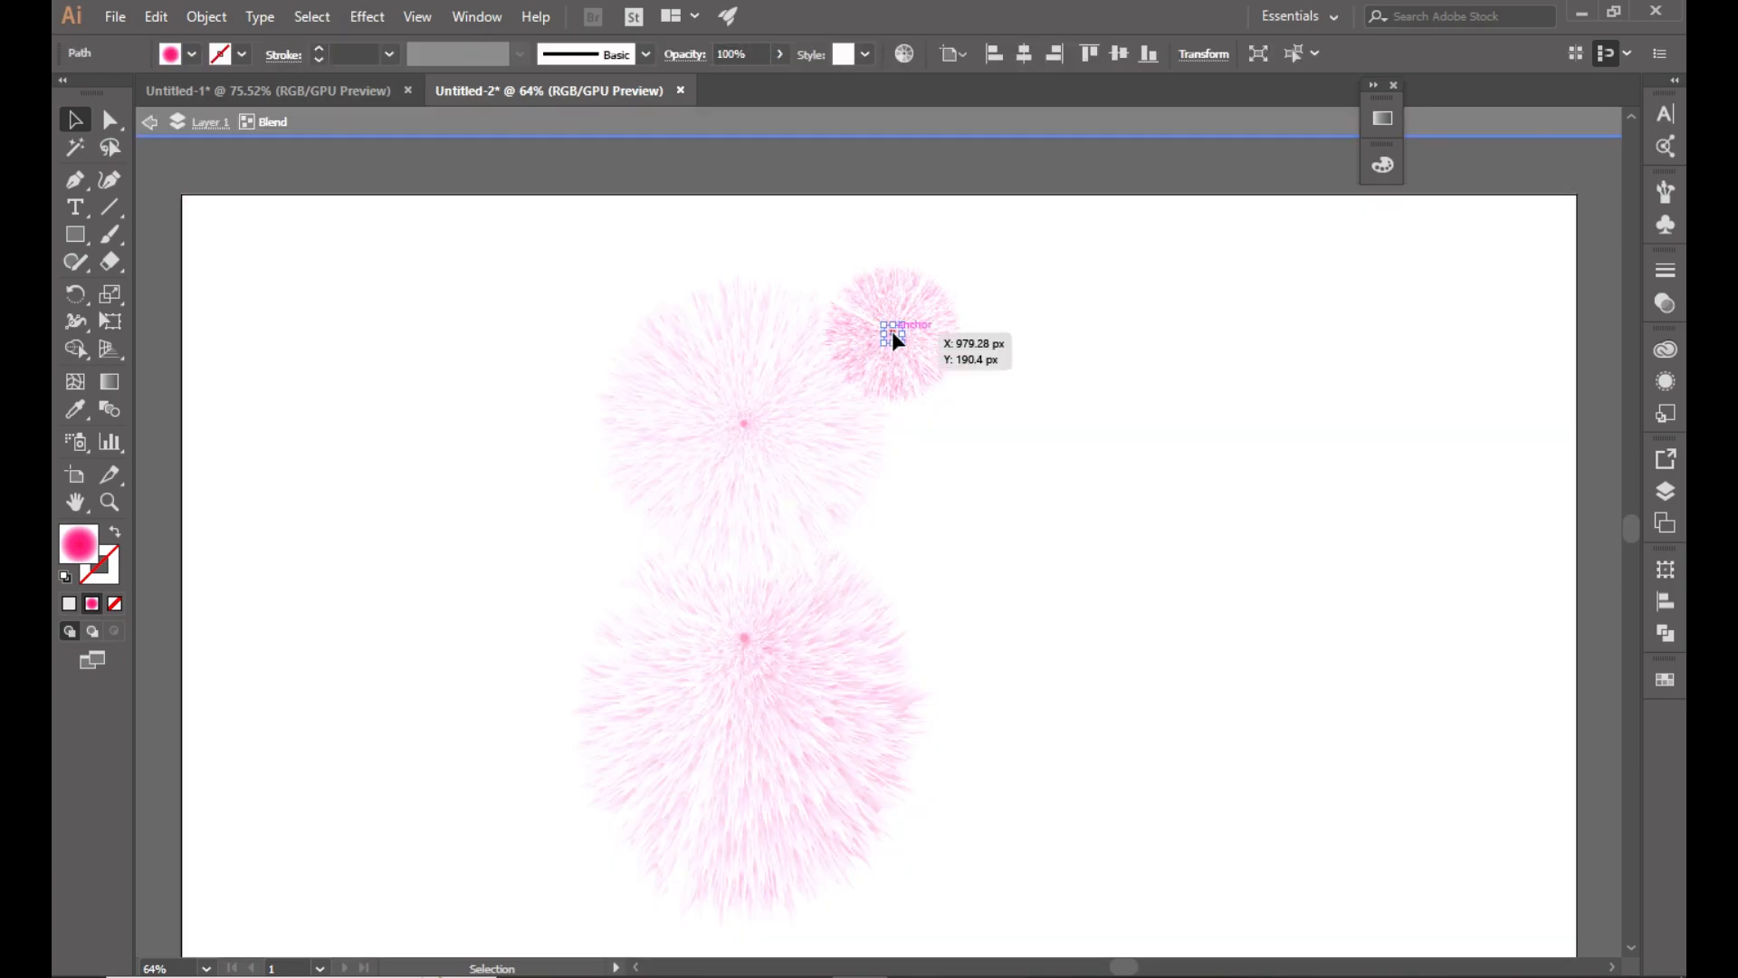
{"action": "left_click_drag", "start_coordinate": [893, 331], "coordinate": [858, 349]}
{"action": "left_click", "coordinate": [834, 126]}
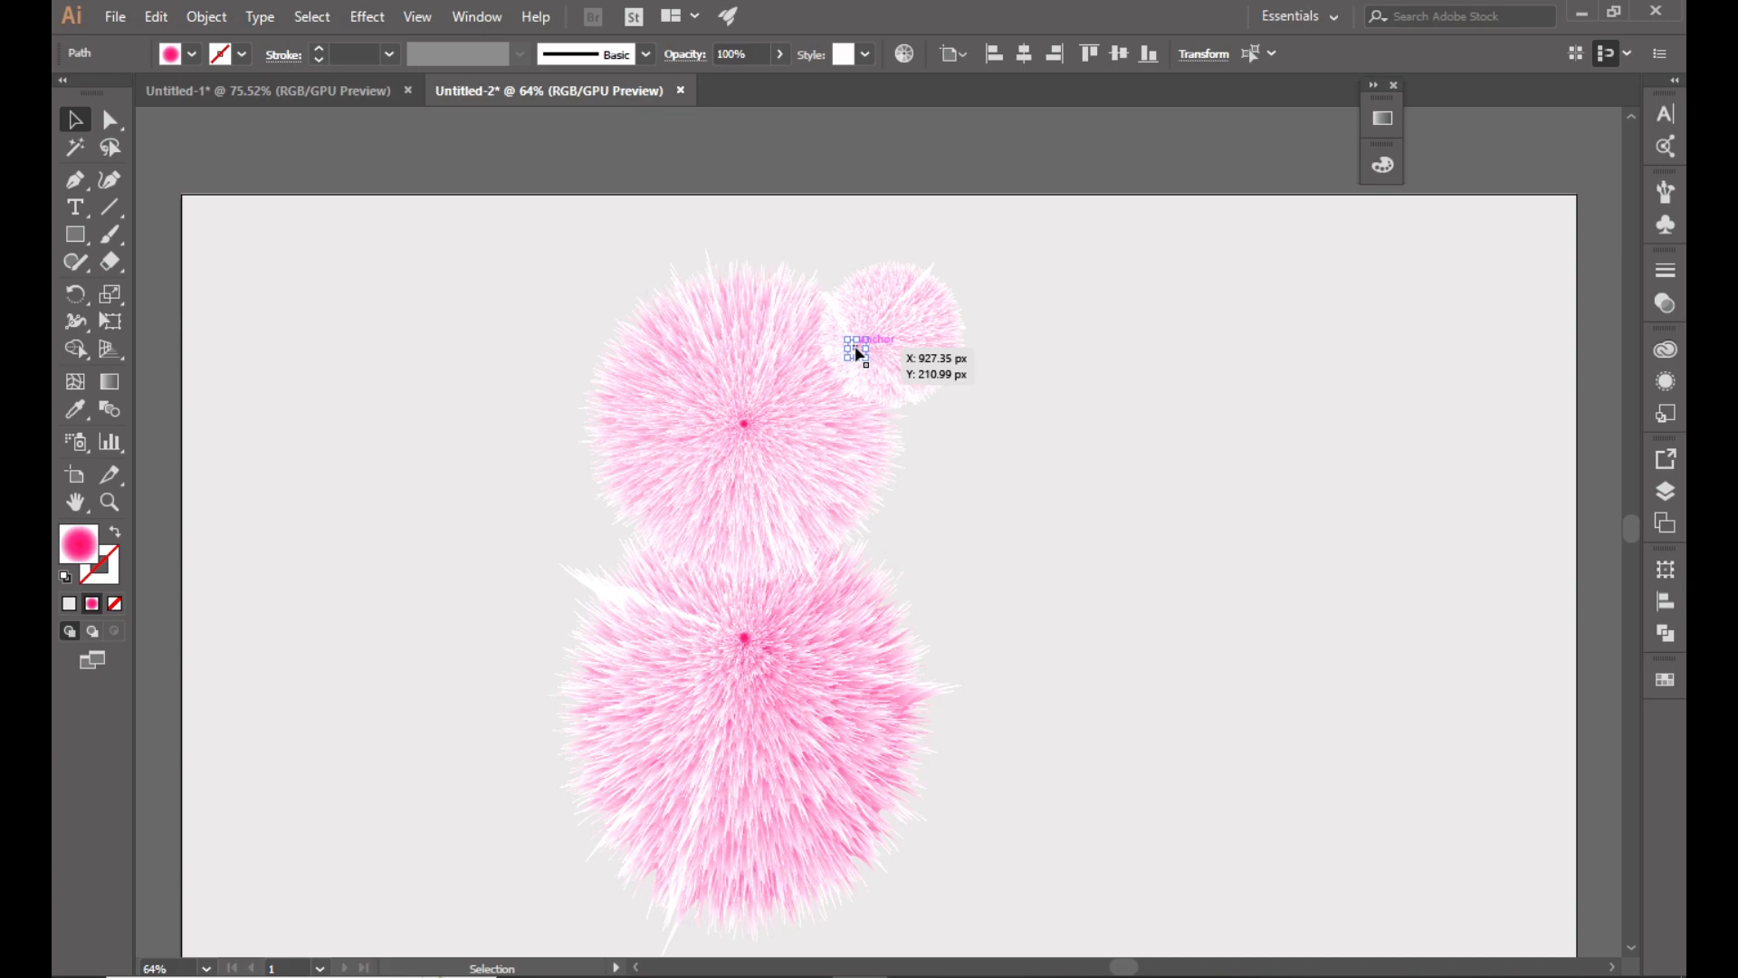
{"action": "left_click", "coordinate": [1033, 319]}
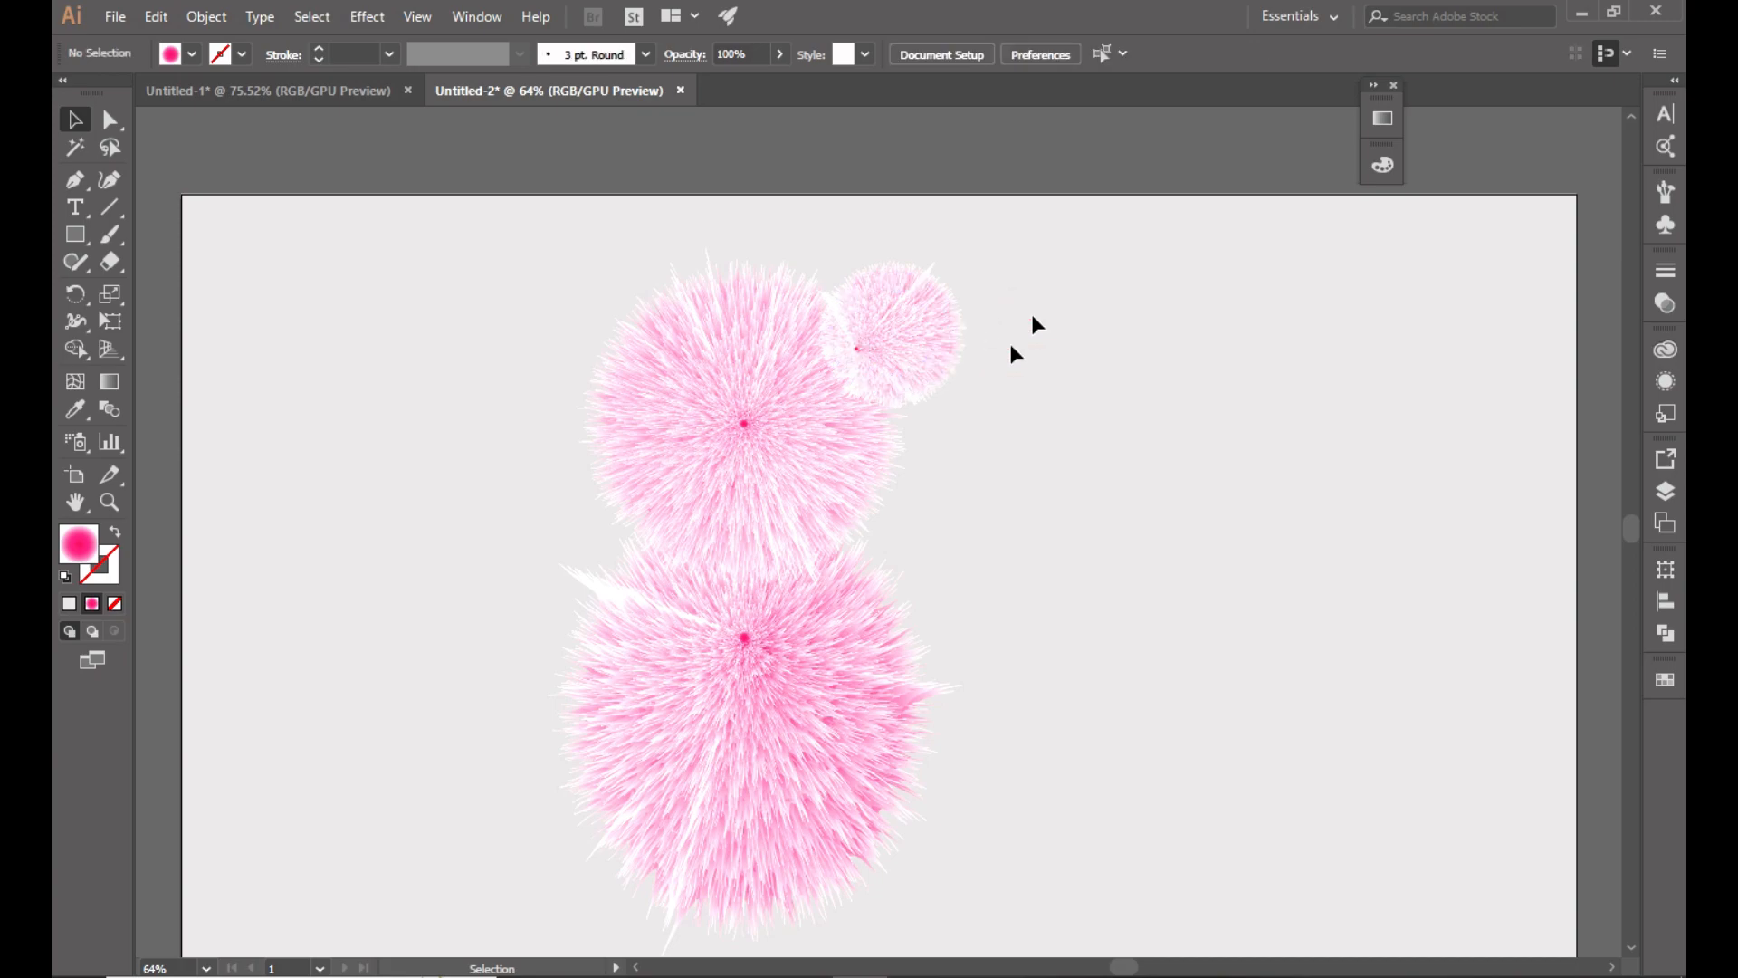
Shift the pink-to-white gradient midpoint of the lower fur ball to 75.78% and deselect it.
{"action": "left_click", "coordinate": [748, 683]}
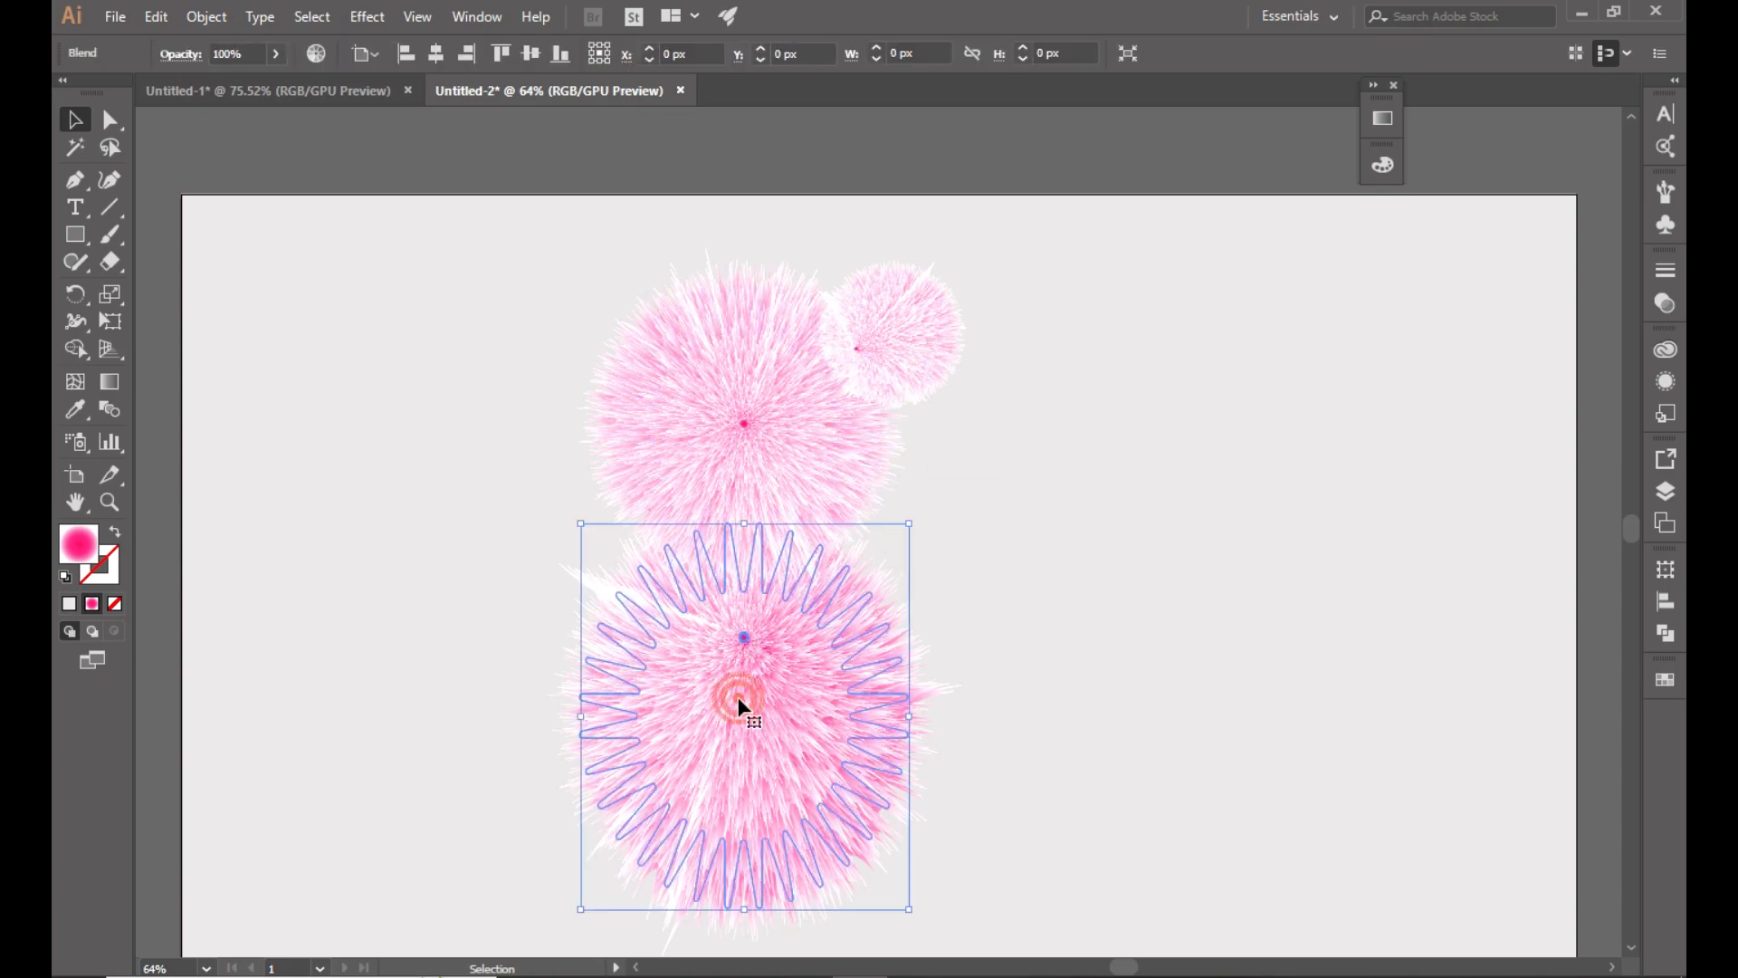
{"action": "left_click", "coordinate": [1373, 84]}
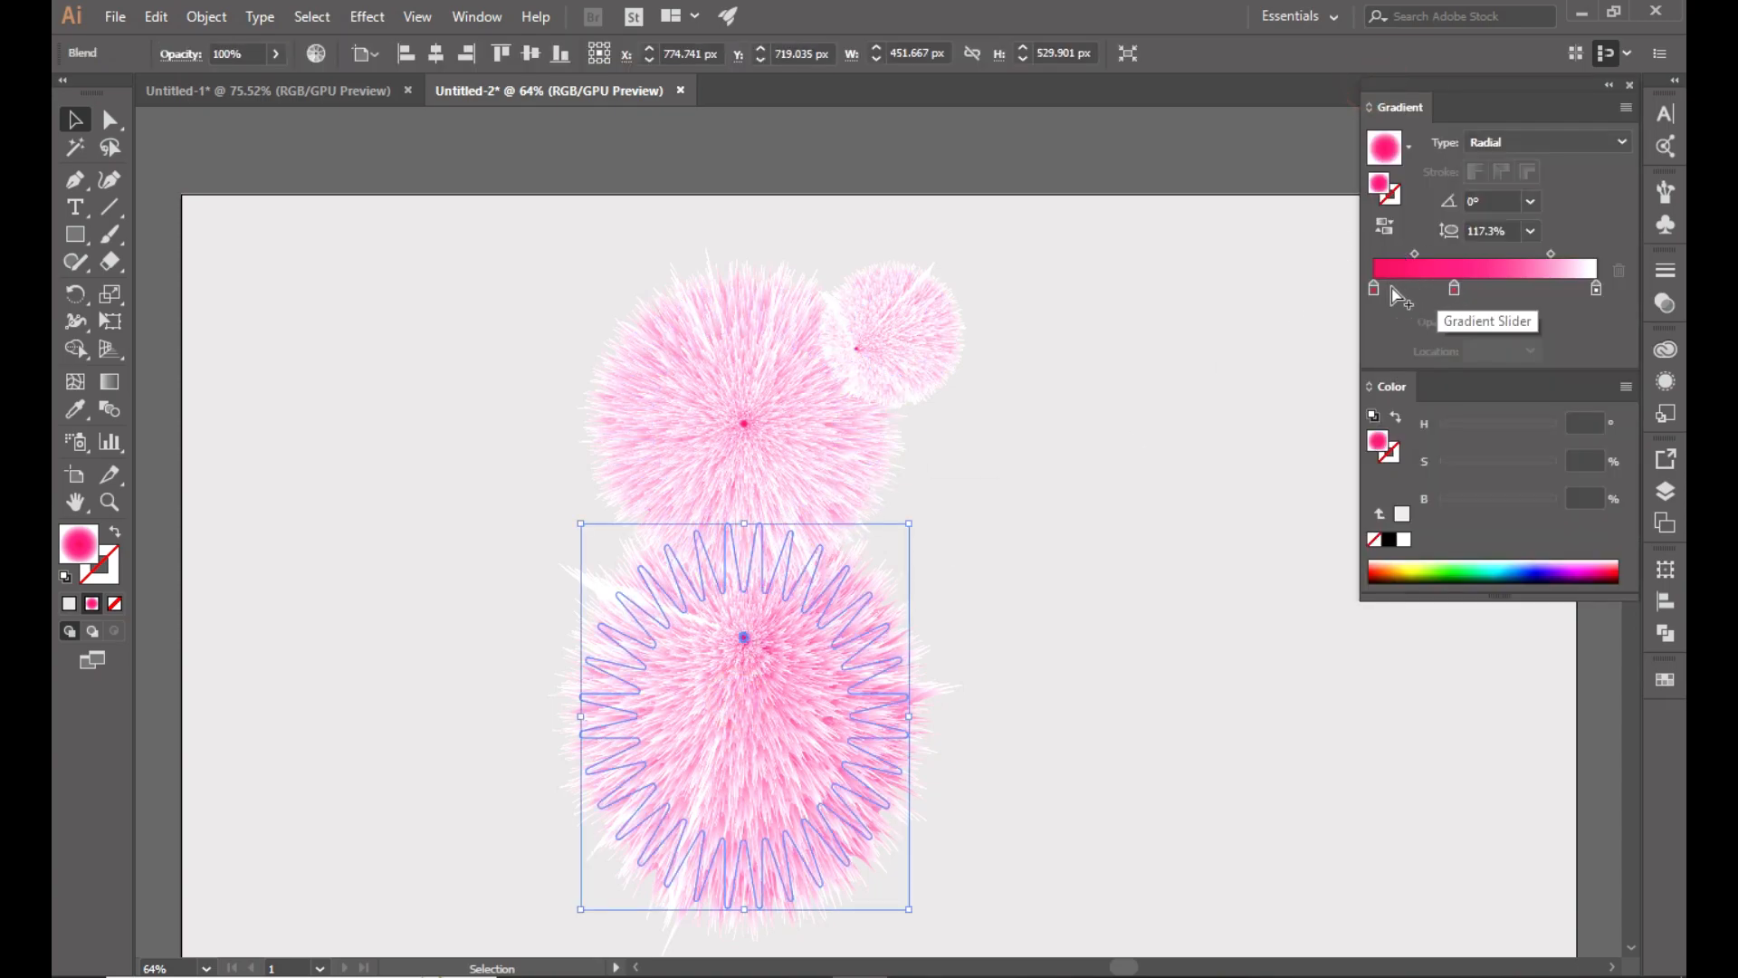
{"action": "left_click", "coordinate": [1455, 288]}
{"action": "double_click", "coordinate": [1455, 288]}
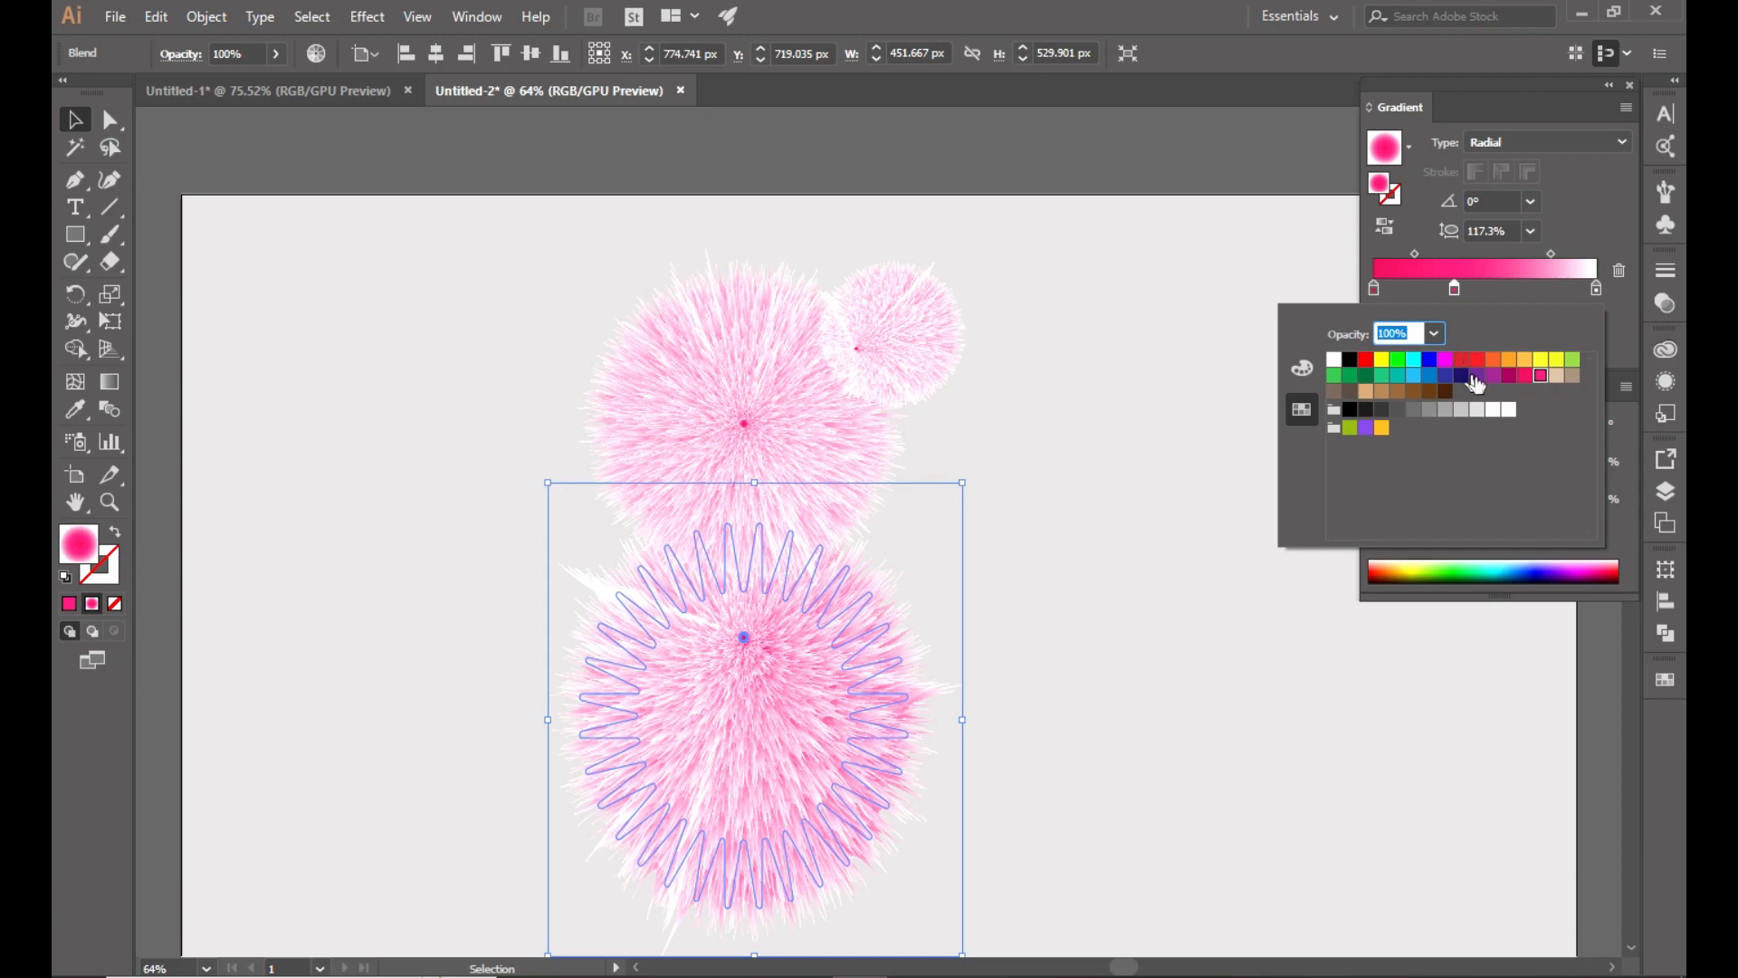
{"action": "left_click", "coordinate": [1542, 376]}
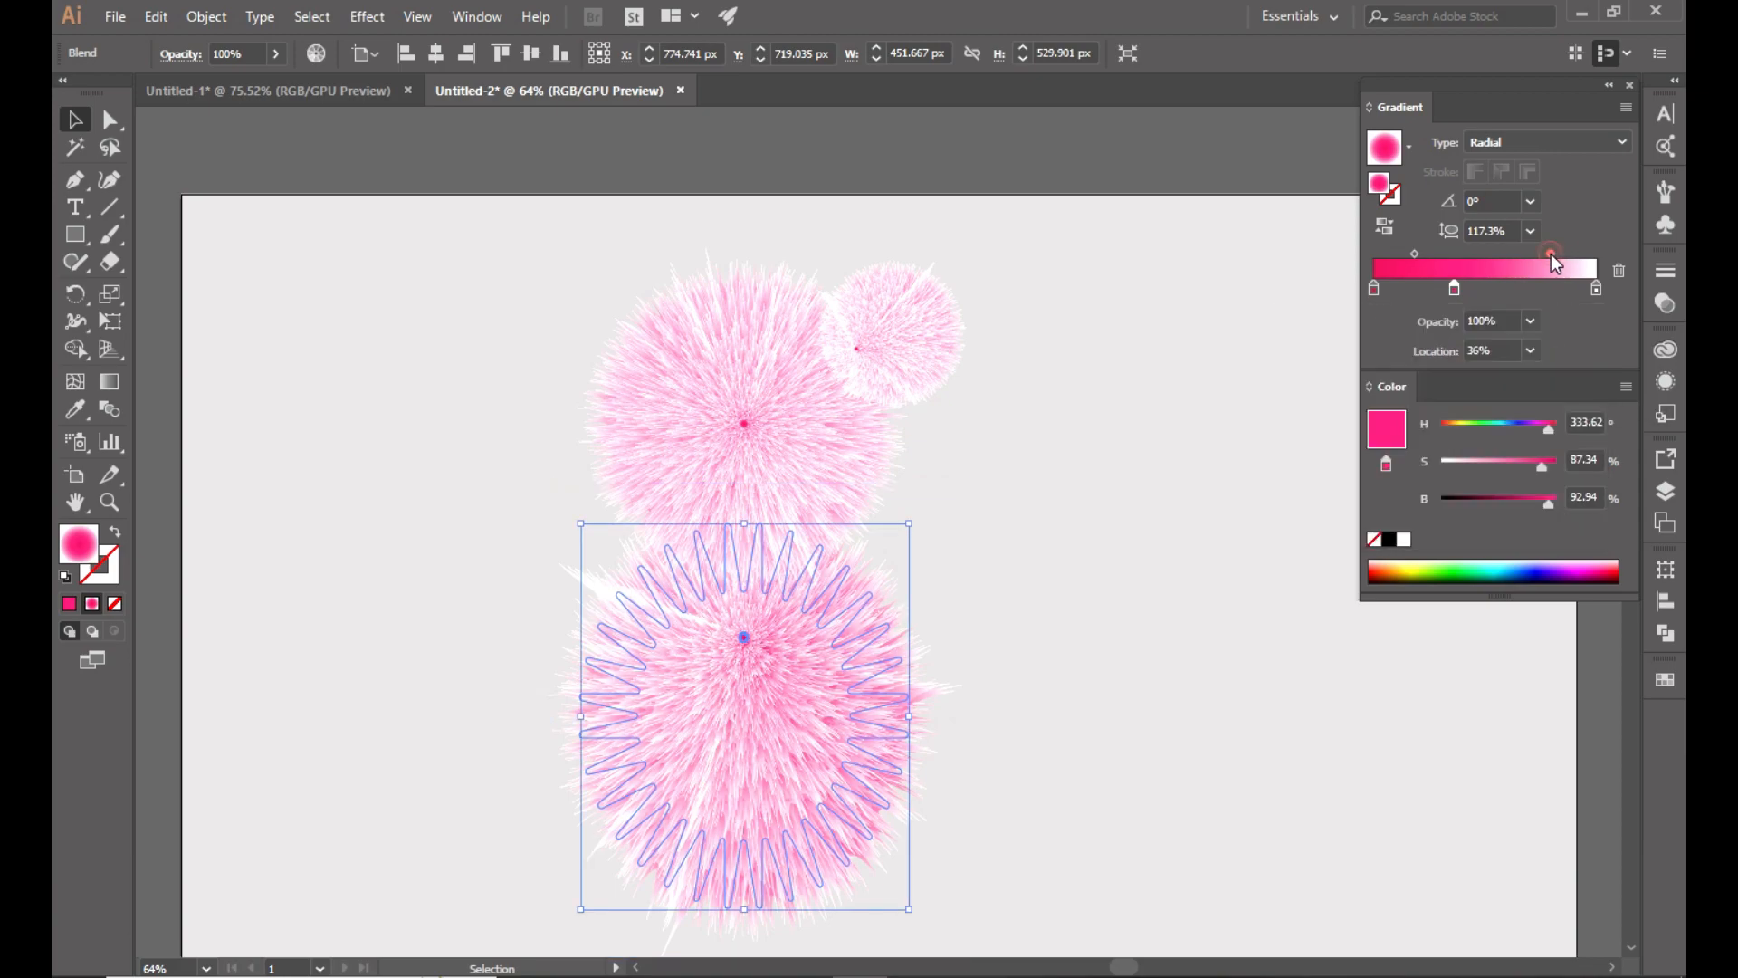
{"action": "left_click_drag", "start_coordinate": [1552, 253], "coordinate": [1563, 254]}
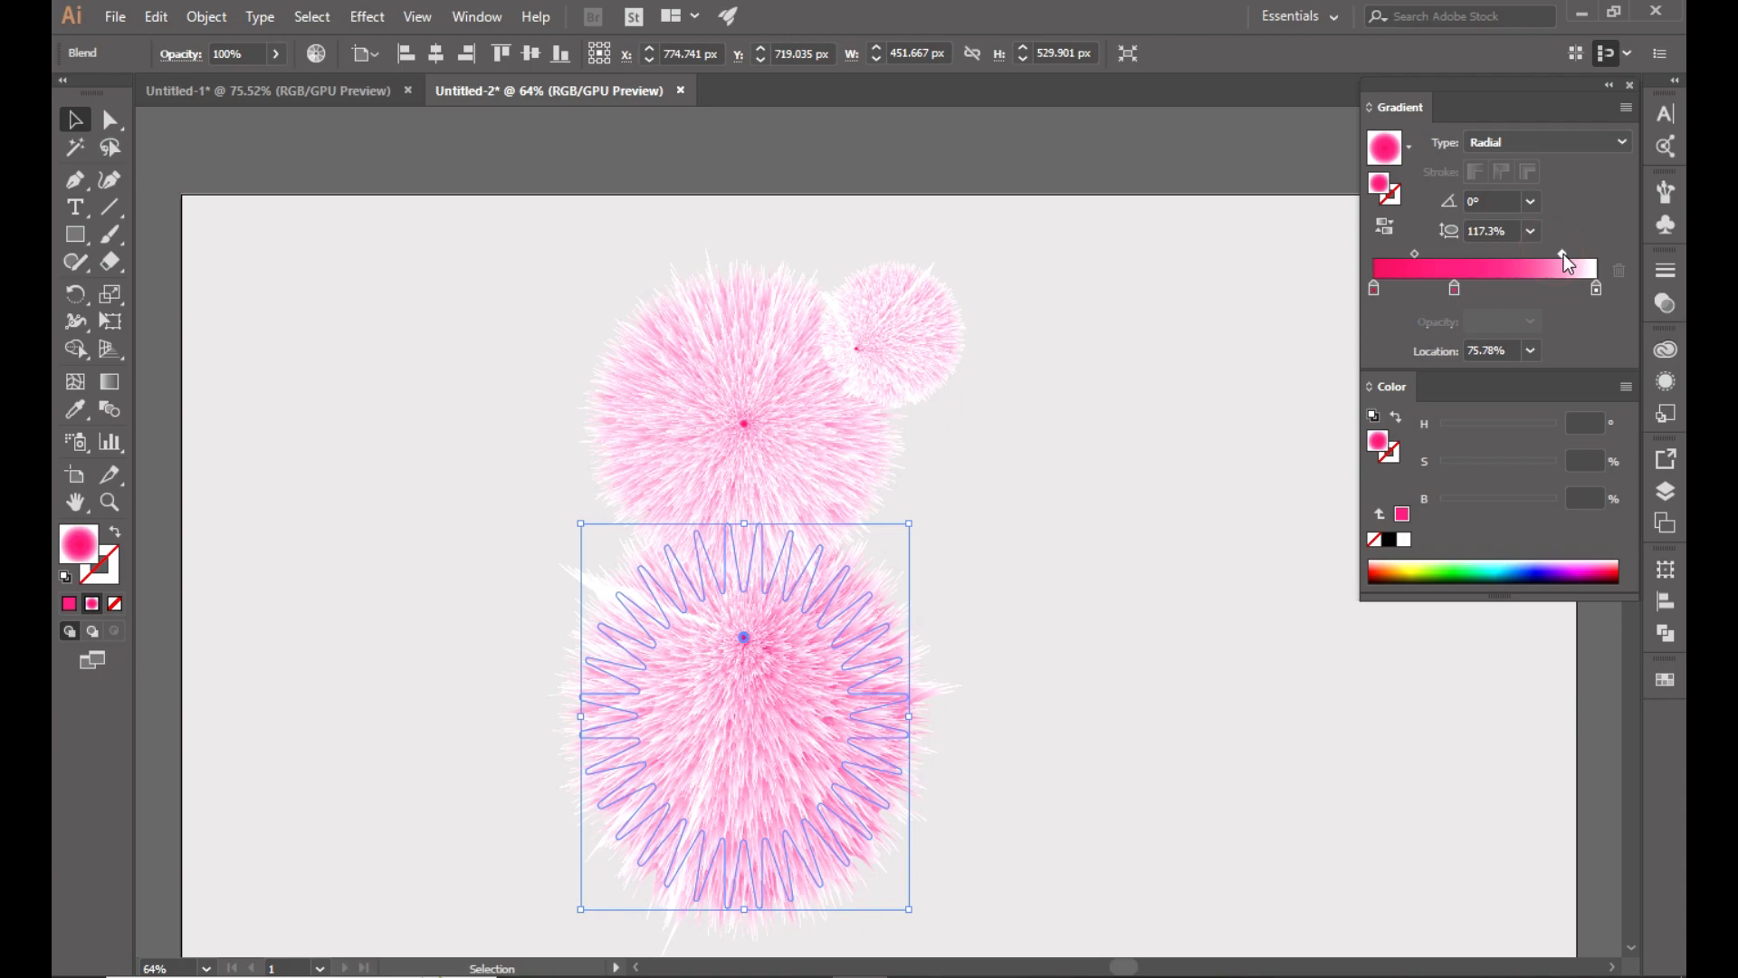
{"action": "left_click", "coordinate": [1174, 553]}
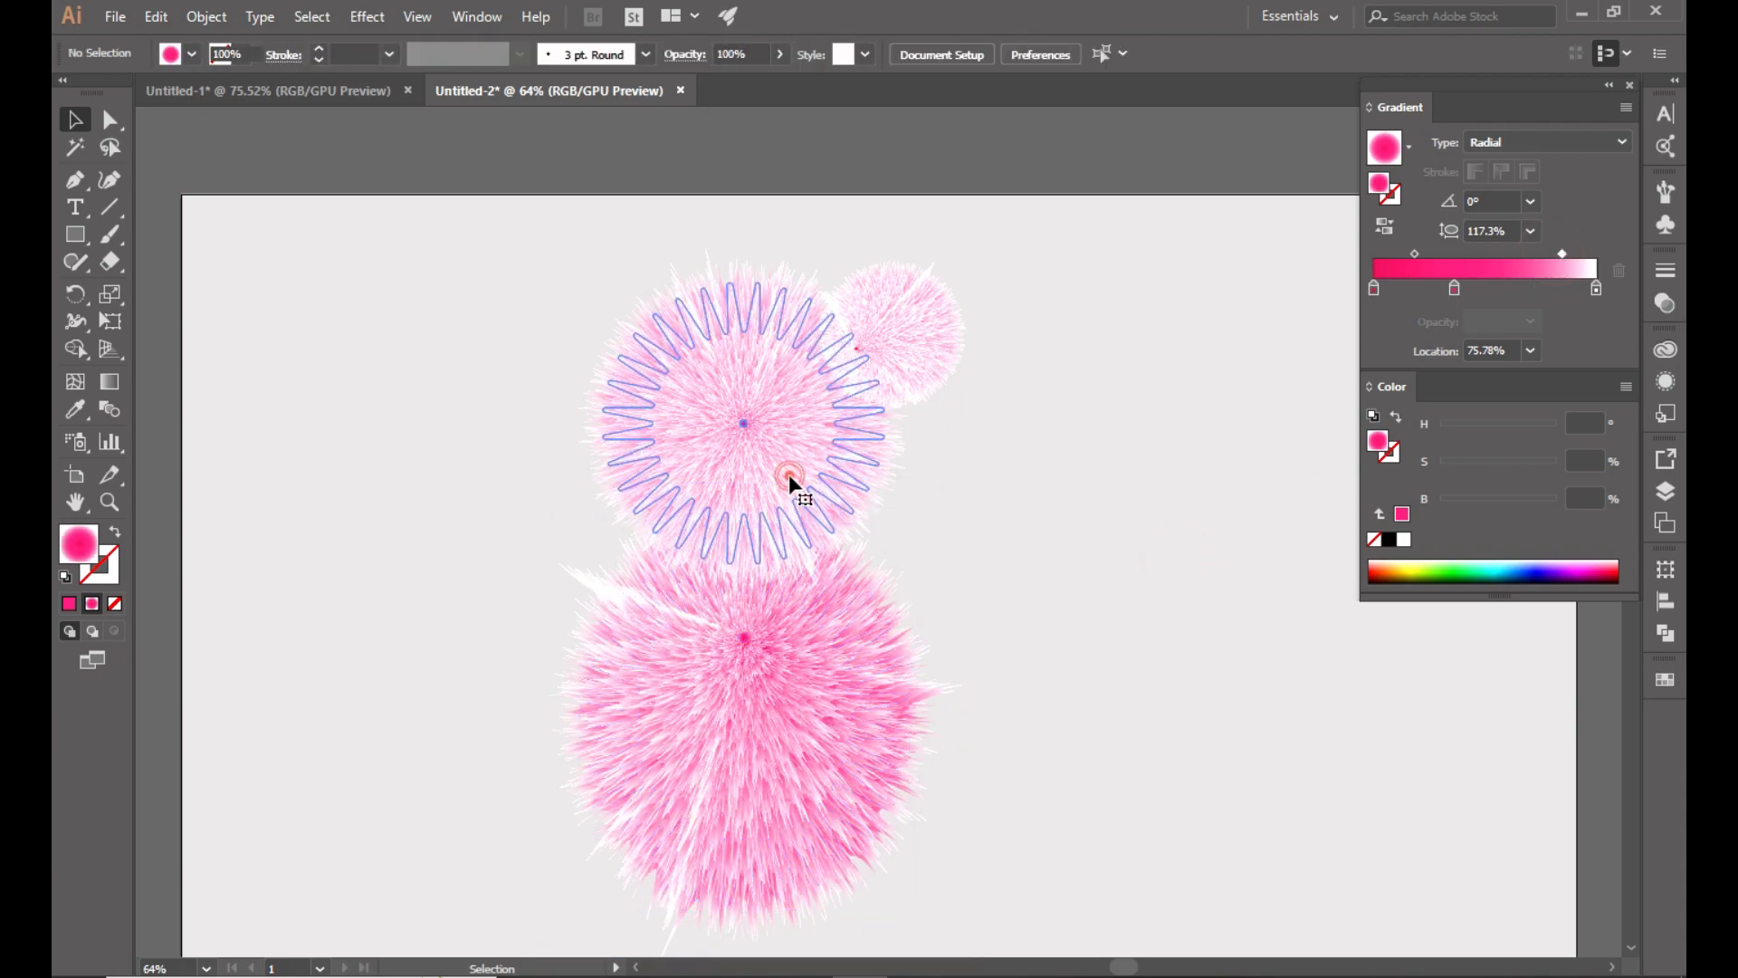
Try an extra pink stop at 71.25% in the upper fur ball's gradient, and delete that stop.
{"action": "left_click", "coordinate": [788, 481]}
{"action": "left_click", "coordinate": [1552, 254]}
{"action": "double_click", "coordinate": [1492, 351]}
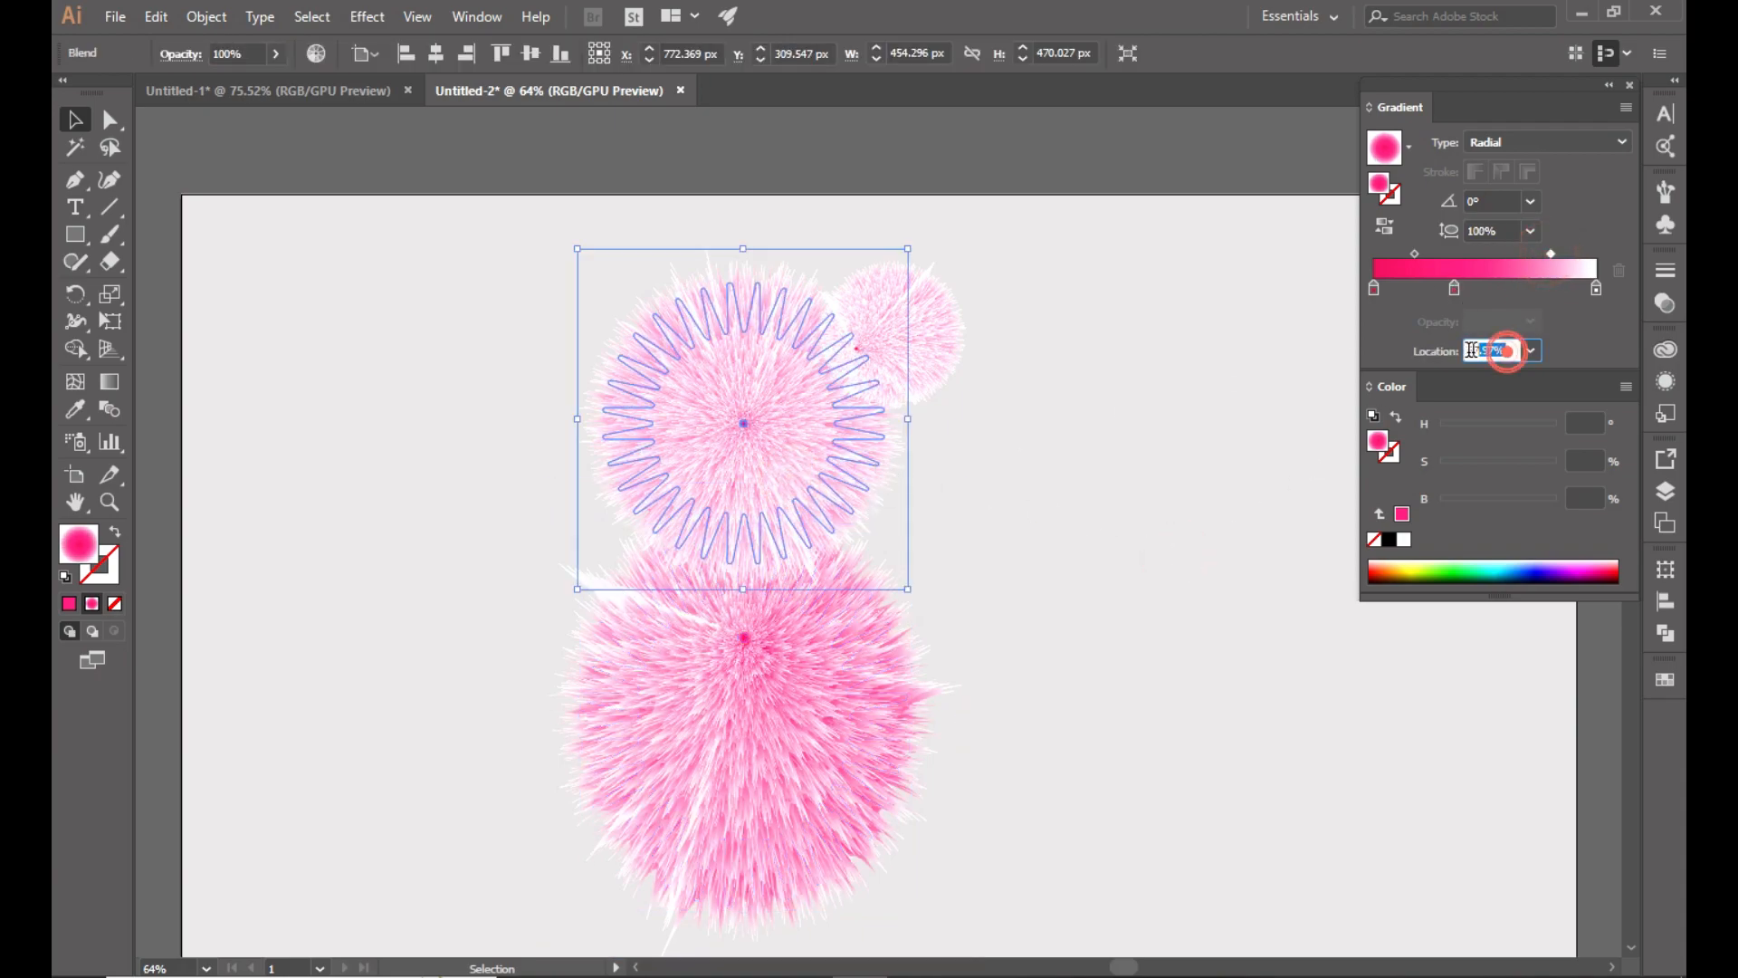
{"action": "type", "text": "71.2"}
{"action": "type", "text": "5"}
{"action": "left_click", "coordinate": [1533, 290]}
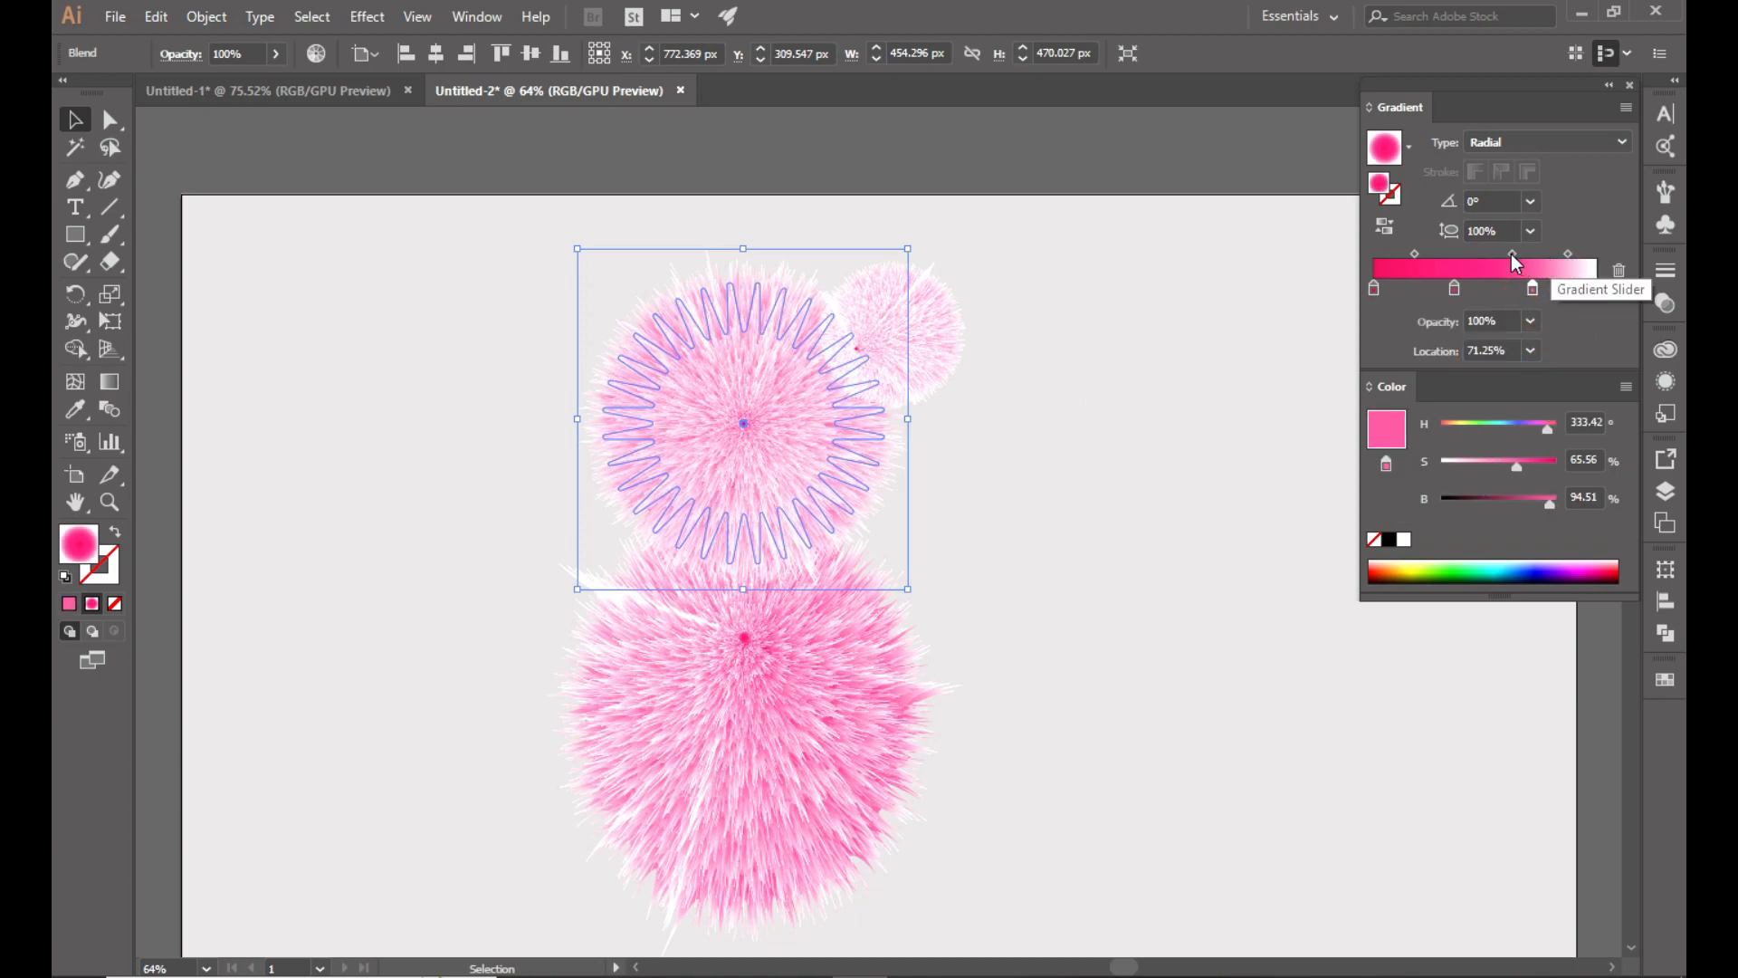
{"action": "left_click", "coordinate": [1513, 255]}
{"action": "left_click_drag", "start_coordinate": [1514, 255], "coordinate": [1508, 254]}
{"action": "left_click", "coordinate": [1535, 295]}
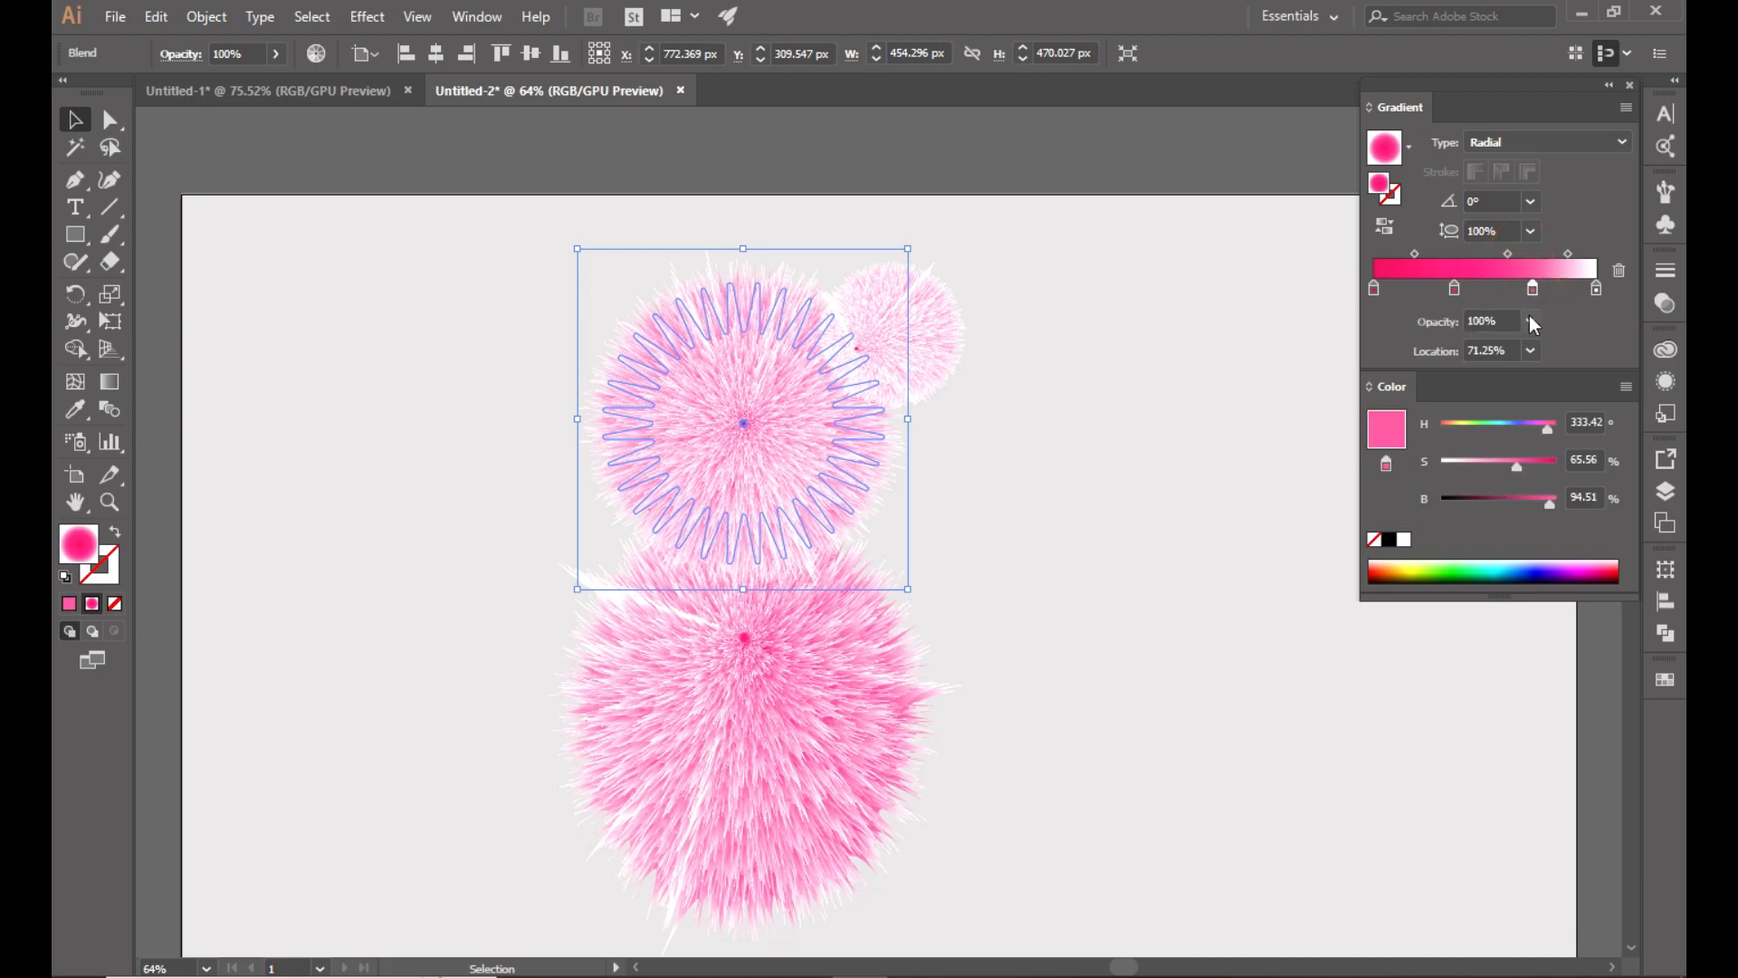
{"action": "left_click", "coordinate": [1620, 272]}
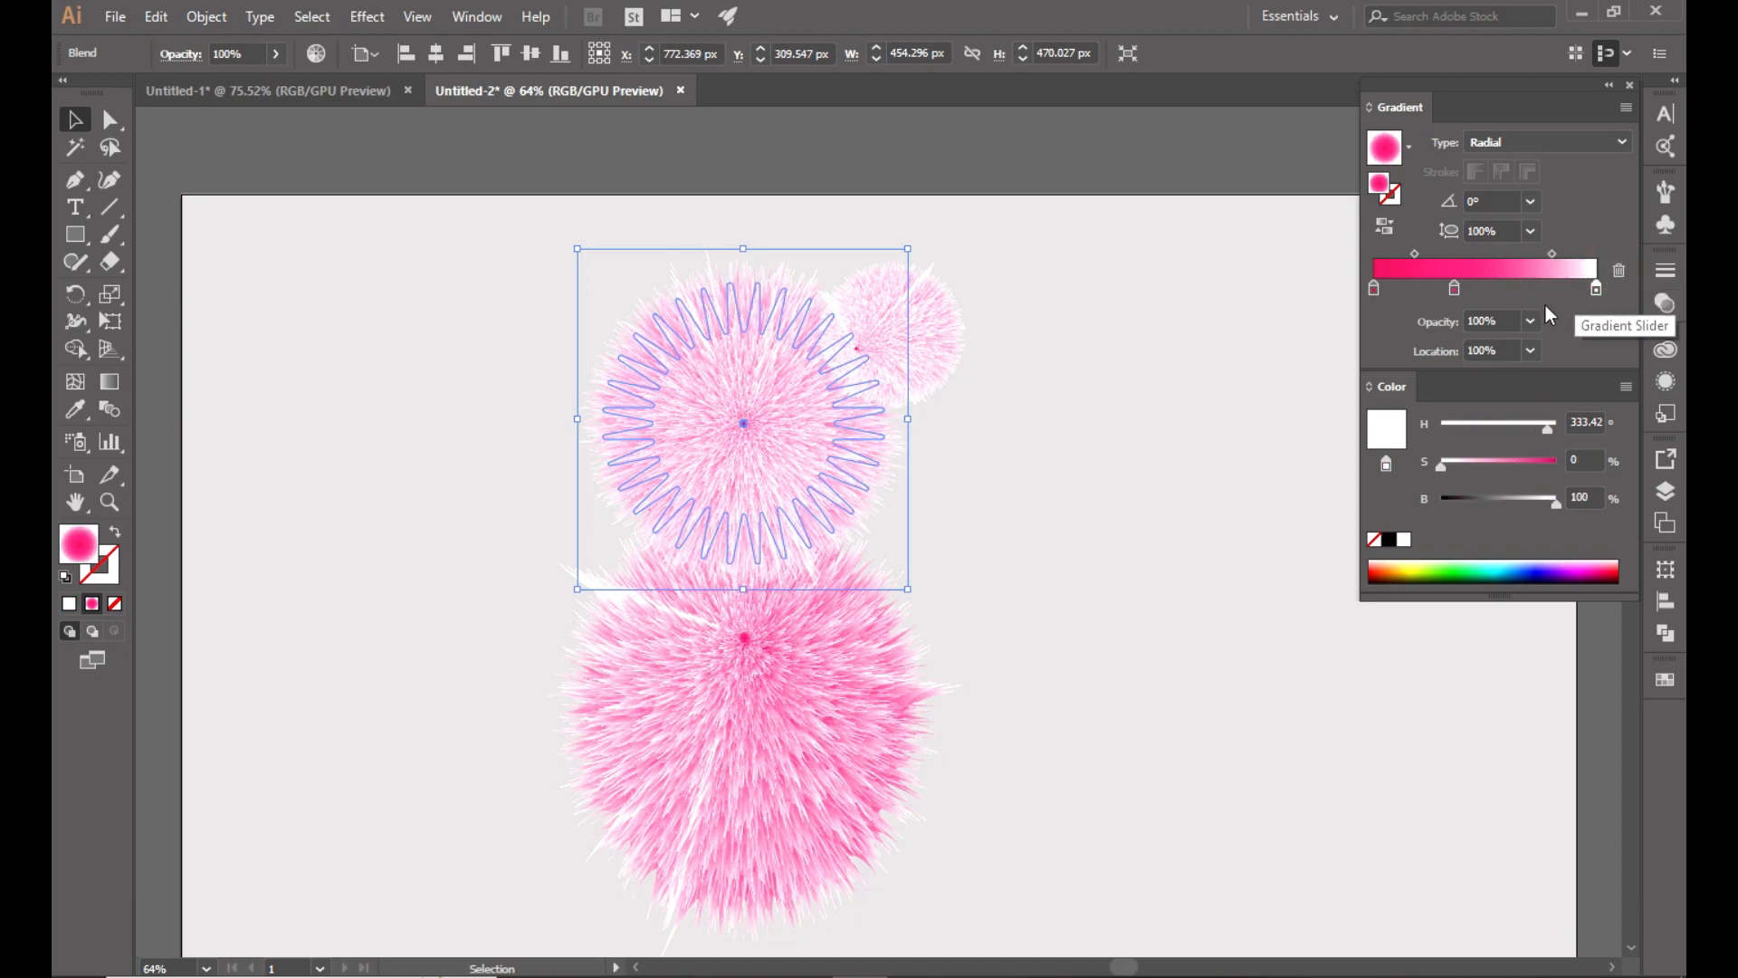
Set the pink-to-white gradient midpoint of the upper fur ball to 75% and deselect it.
{"action": "left_click", "coordinate": [1552, 255]}
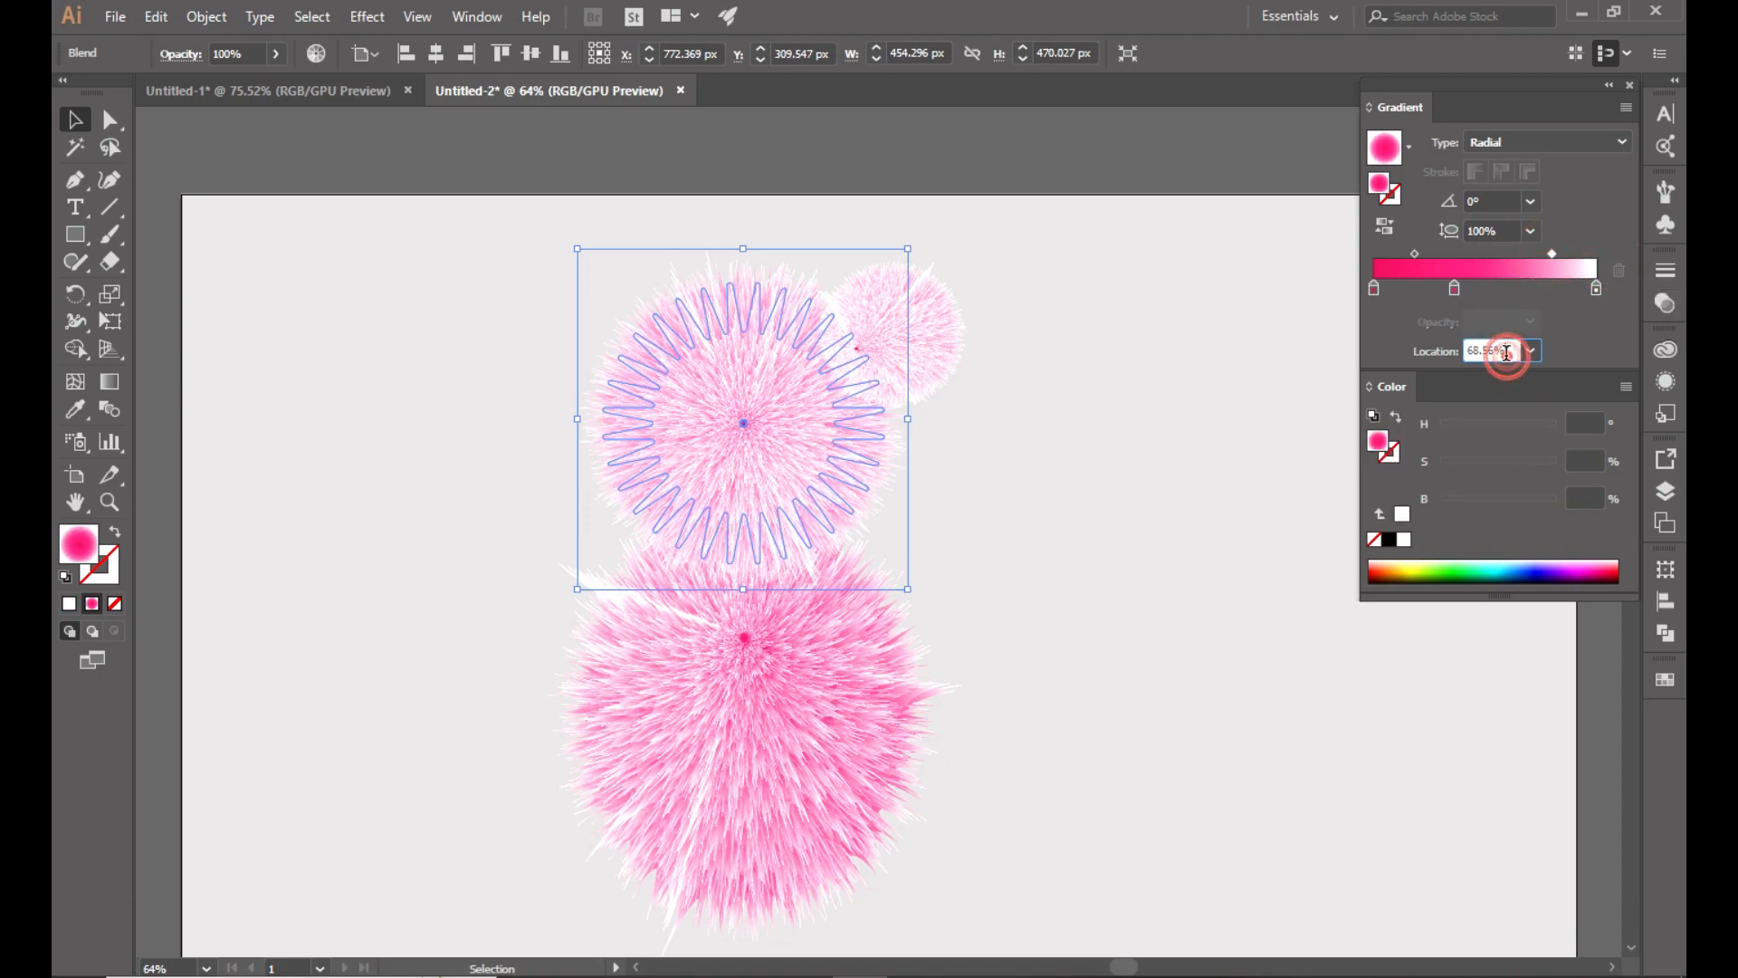
{"action": "left_click", "coordinate": [1531, 350]}
{"action": "left_click", "coordinate": [1561, 551]}
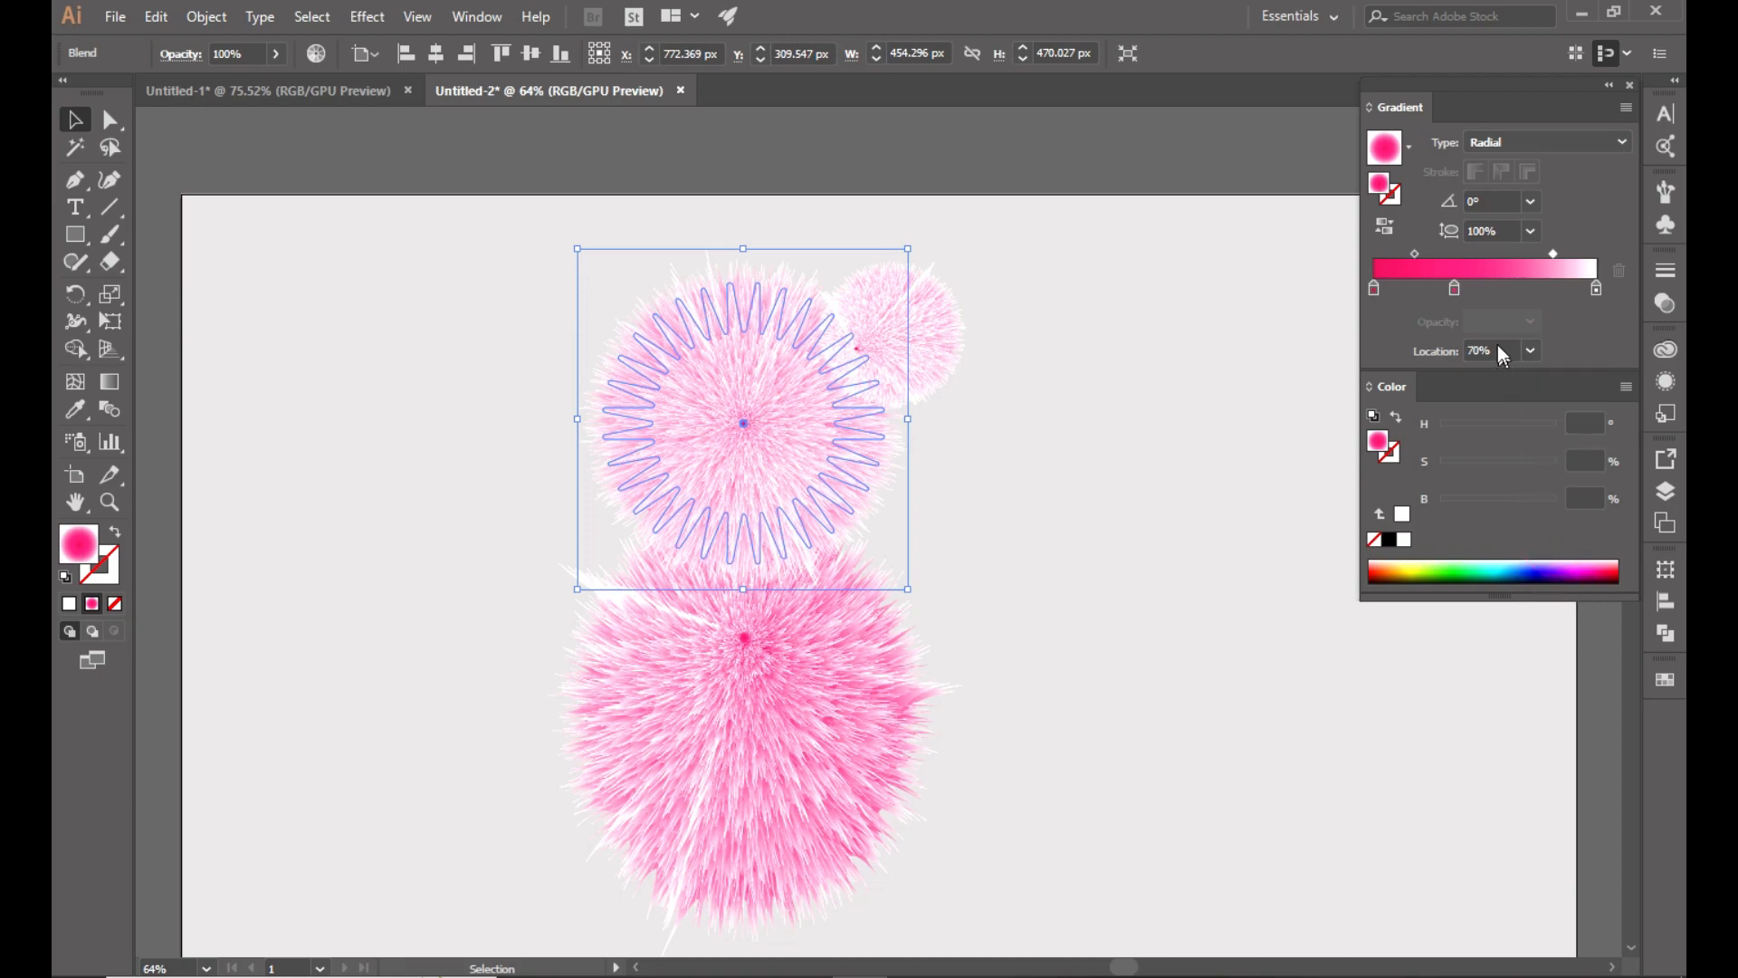
{"action": "left_click", "coordinate": [1497, 350]}
{"action": "key", "text": "Up"}
{"action": "key", "text": "Up"}
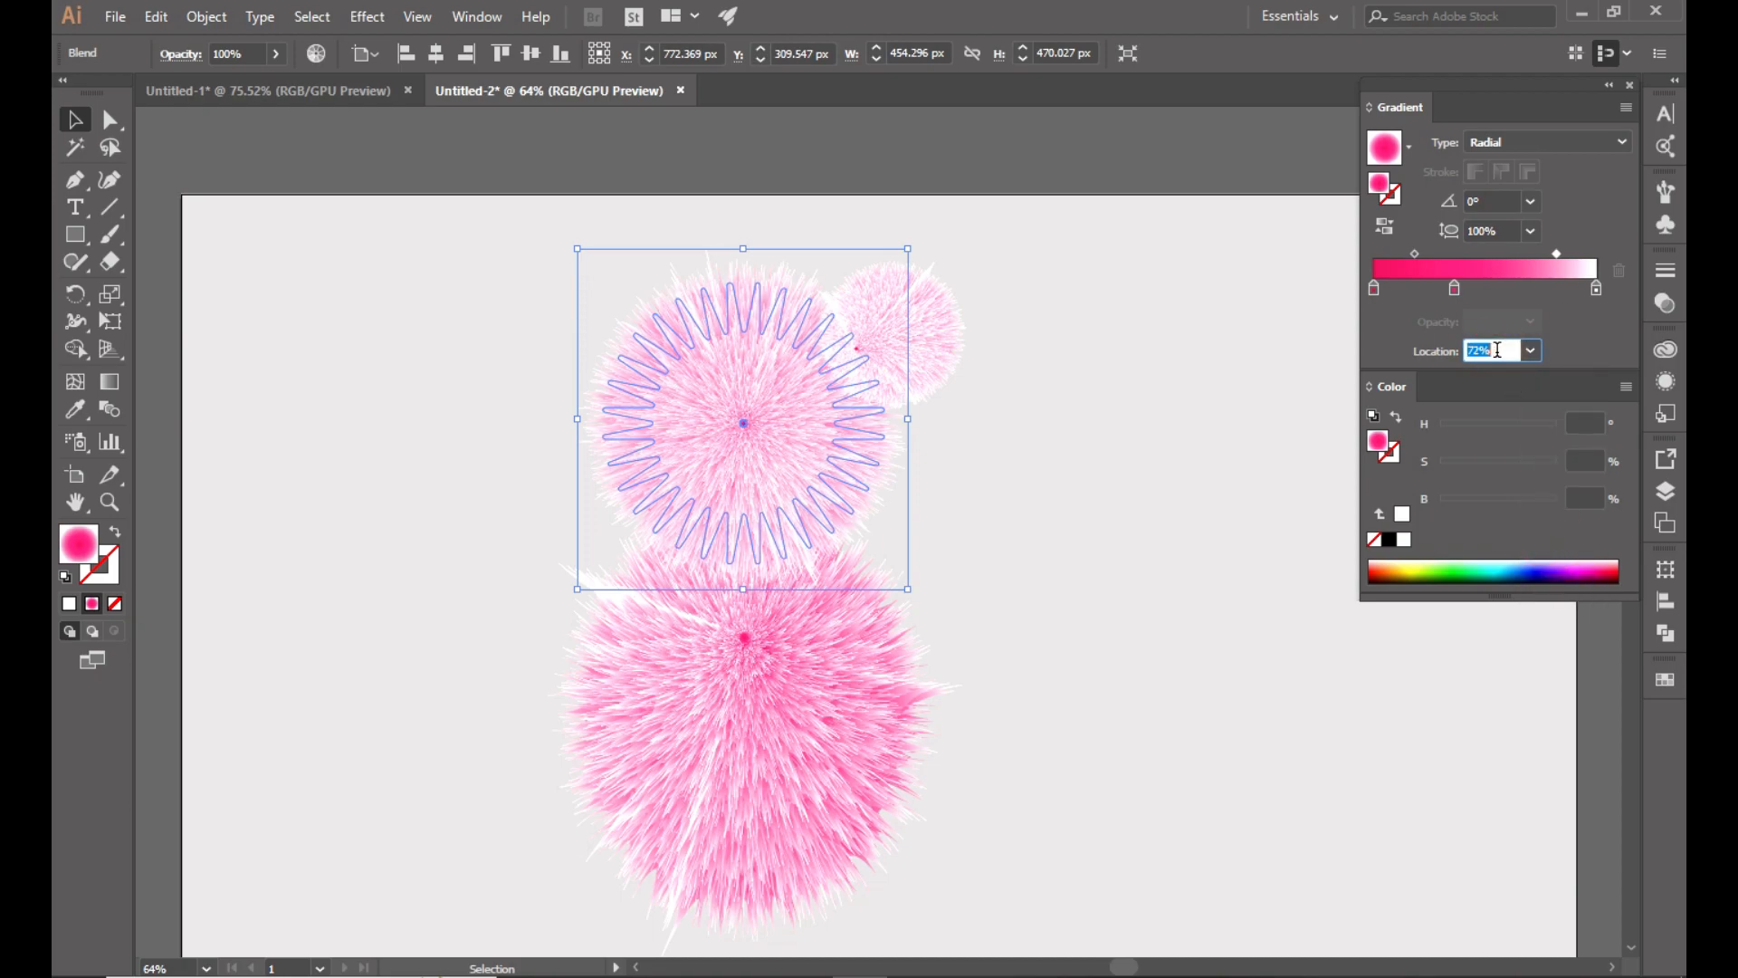
{"action": "key", "text": "Up"}
{"action": "key", "text": "Up"}
{"action": "key", "text": "Up"}
{"action": "key", "text": "Up"}
{"action": "key", "text": "Up"}
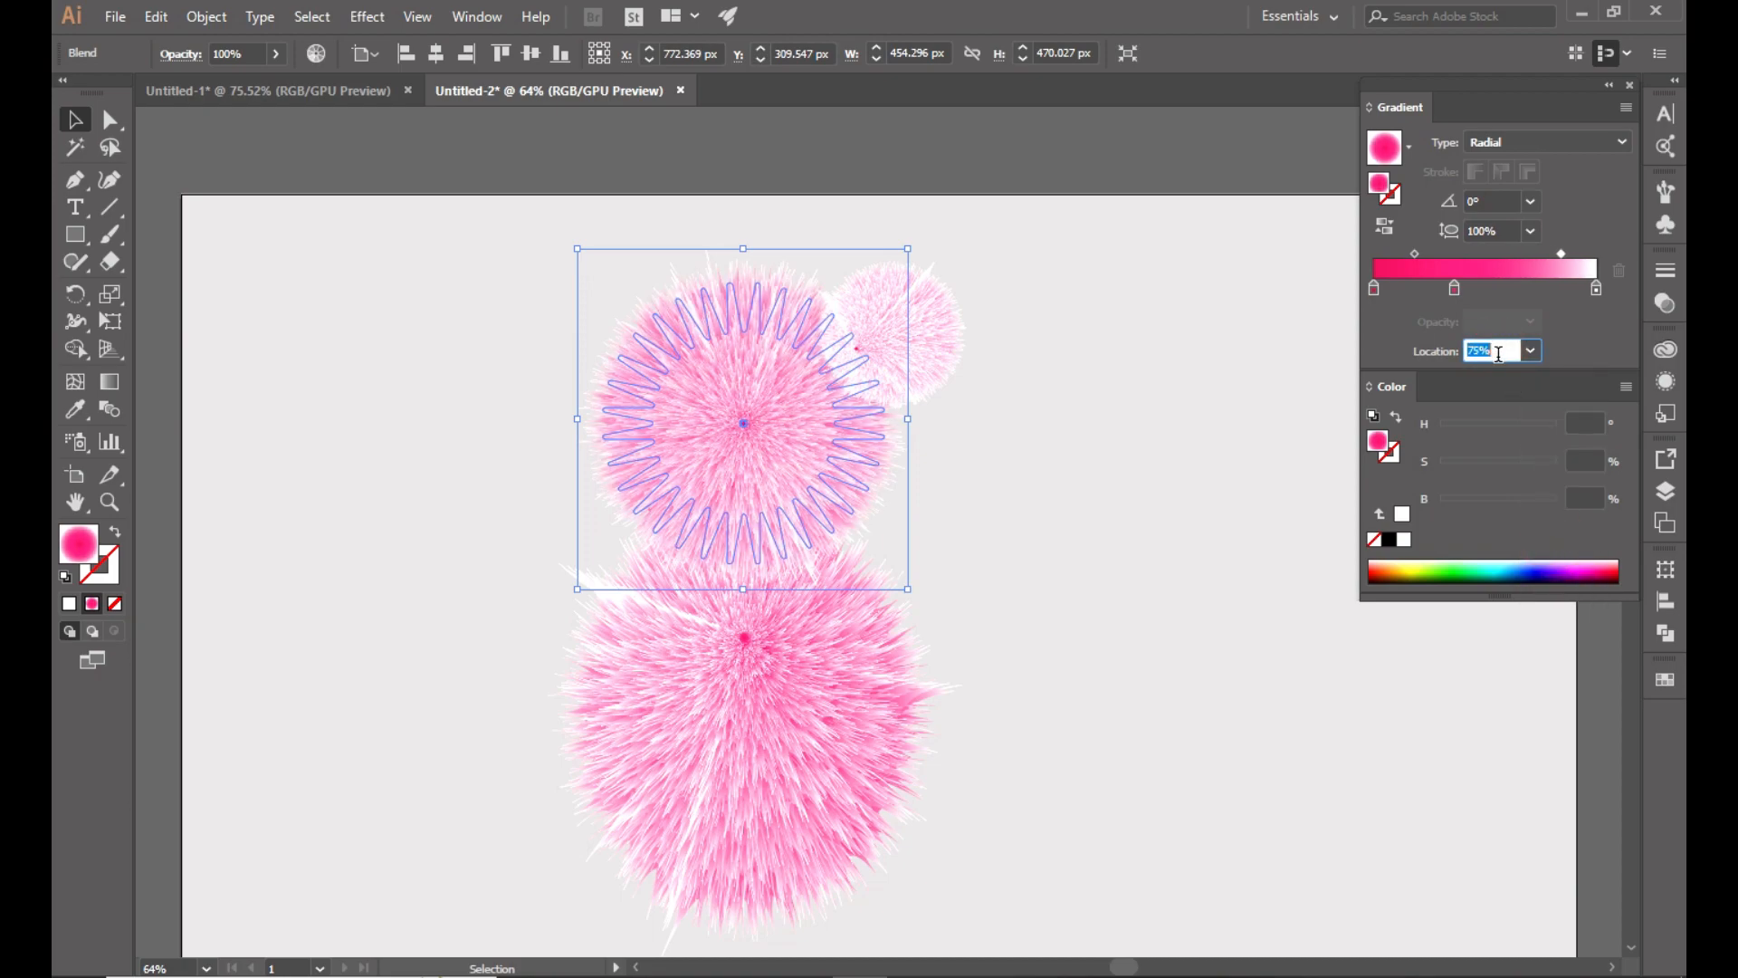
{"action": "left_click", "coordinate": [1041, 448]}
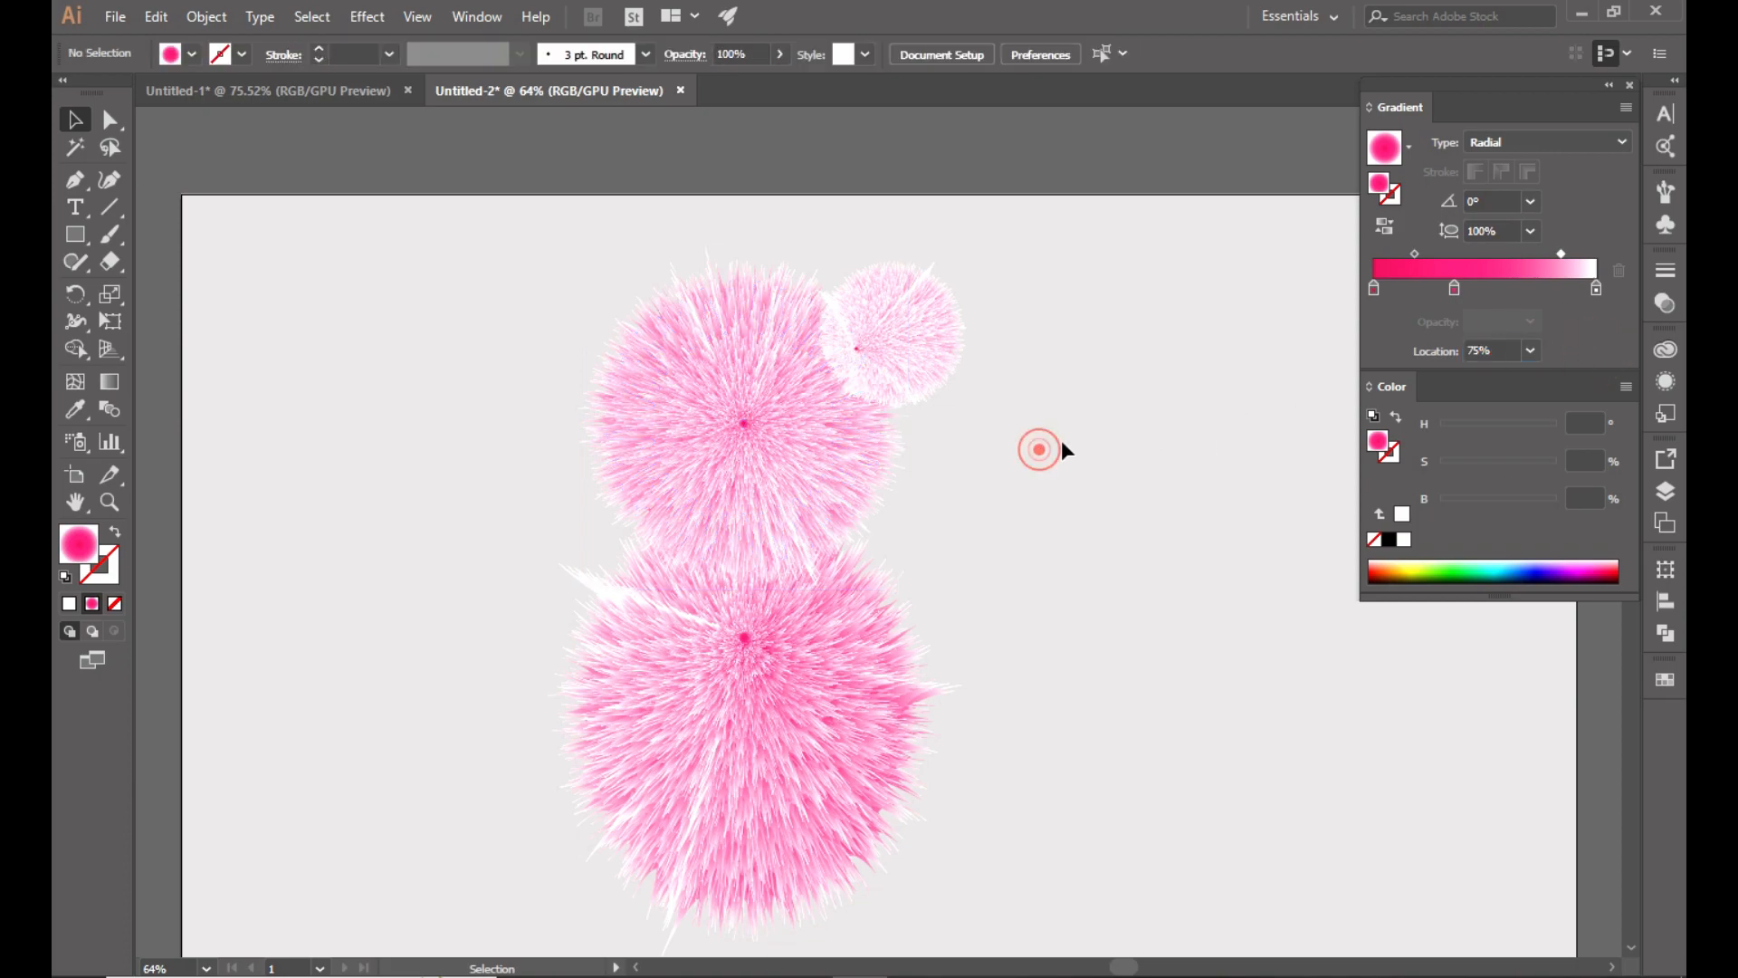
Set the pink-to-white gradient midpoint of the small ear fur ball to 75% and deselect it.
{"action": "left_click", "coordinate": [912, 337]}
{"action": "left_click", "coordinate": [1550, 253]}
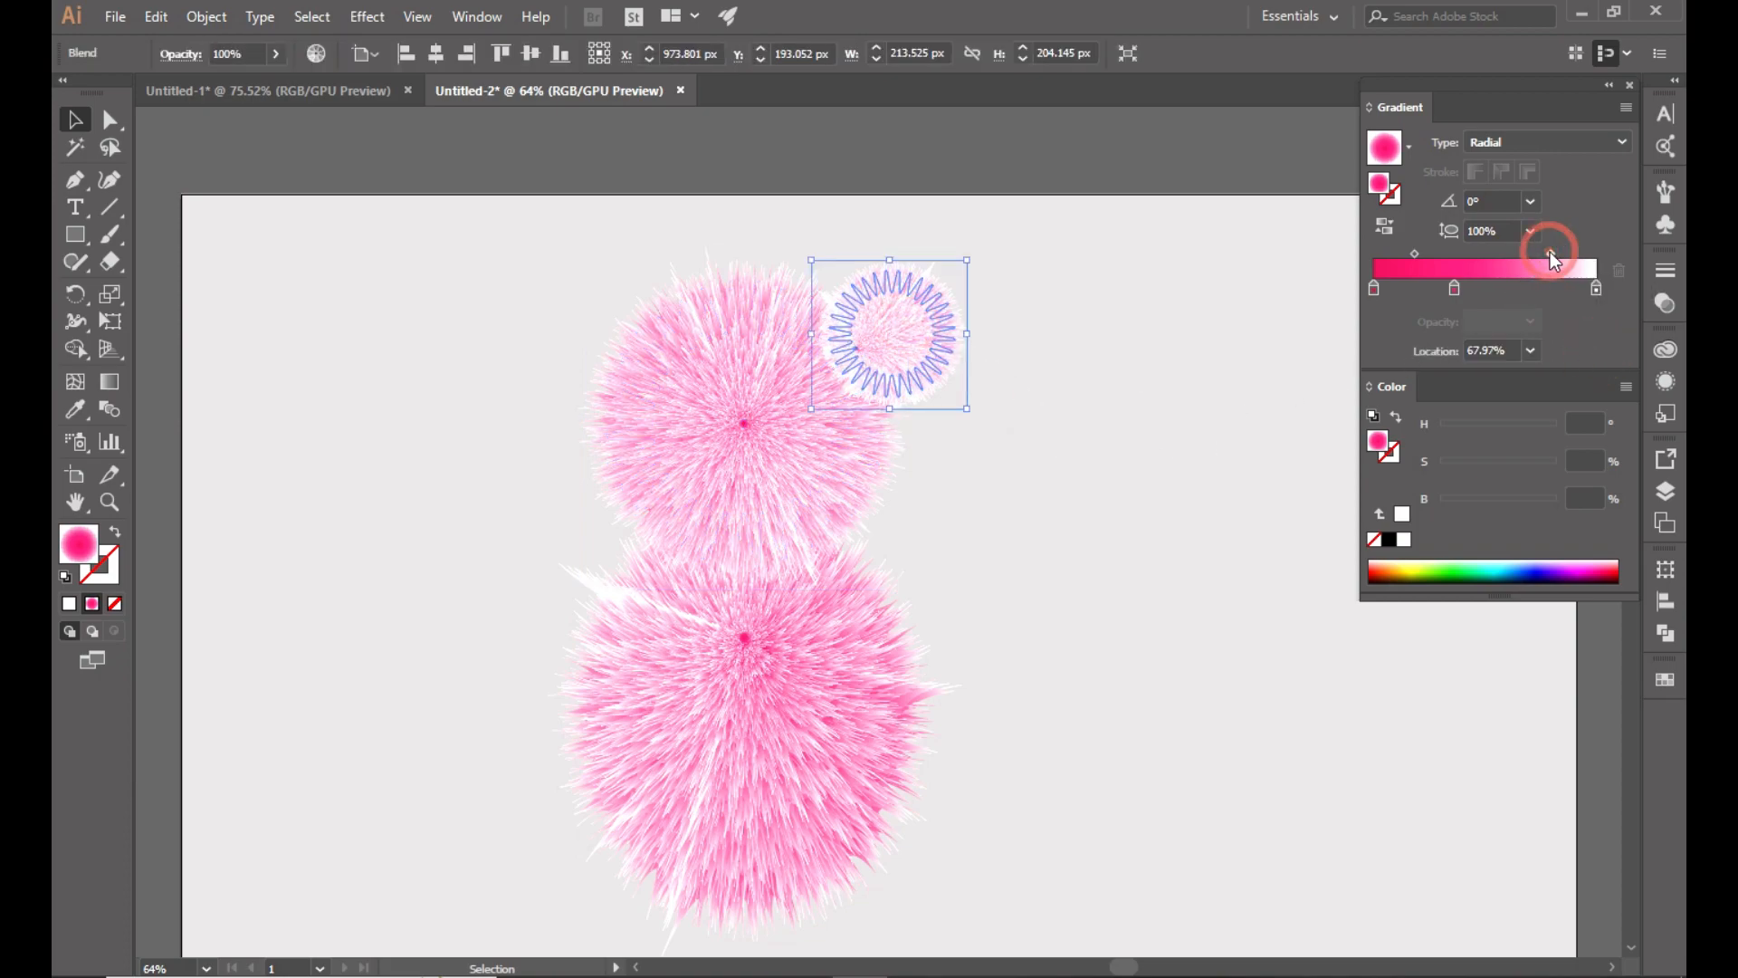
{"action": "left_click", "coordinate": [1530, 351]}
{"action": "left_click", "coordinate": [1555, 550]}
{"action": "left_click", "coordinate": [1495, 350]}
{"action": "key", "text": "Up"}
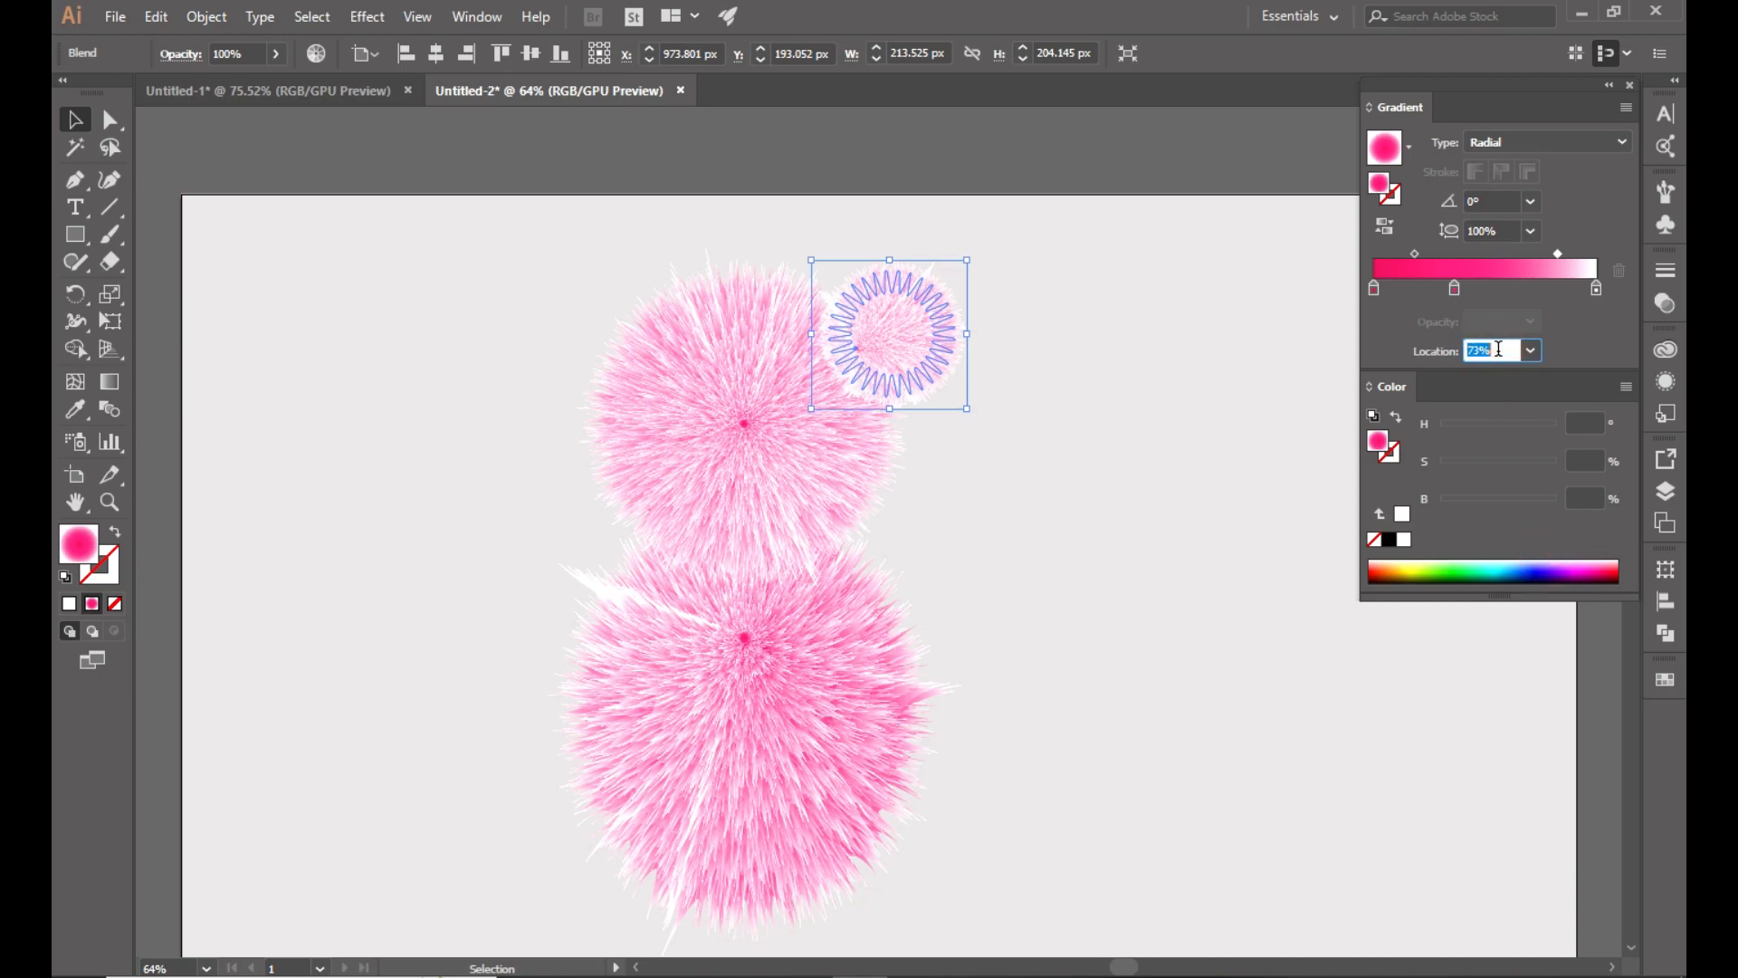
{"action": "left_click", "coordinate": [1130, 494]}
Send the small ear fur ball backward twice so it sits behind the upper ball, and deselect it.
{"action": "left_click", "coordinate": [910, 329]}
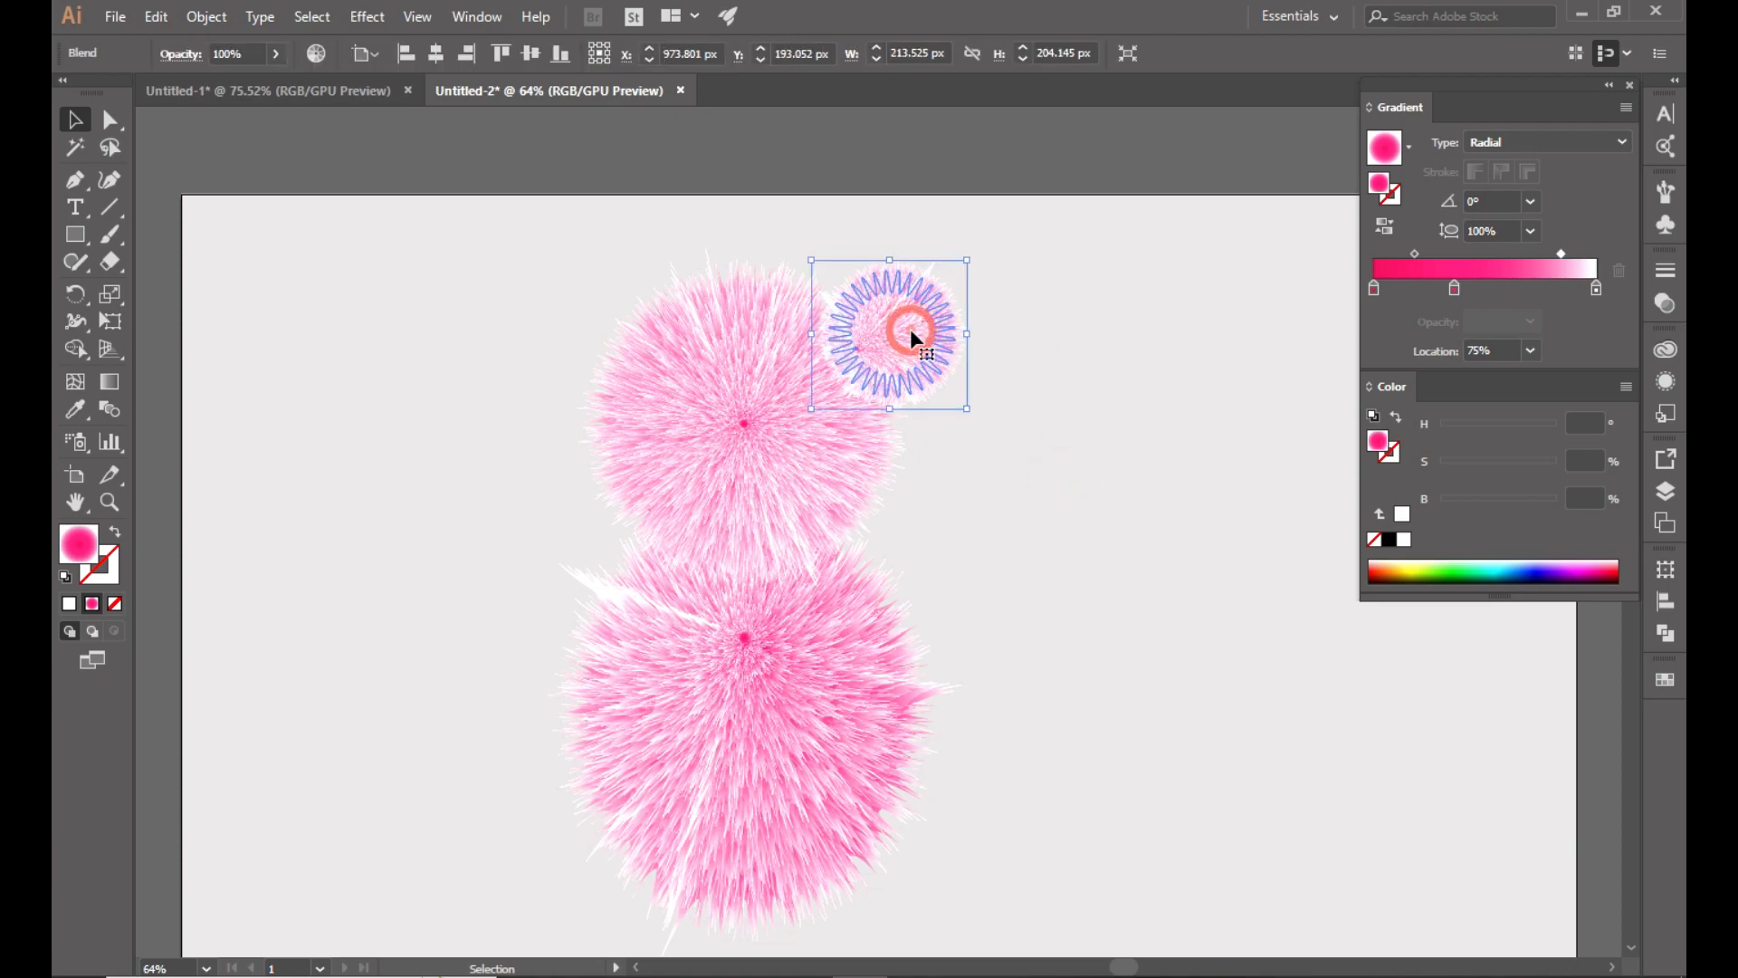
{"action": "right_click", "coordinate": [910, 329]}
{"action": "mouse_move", "coordinate": [975, 527]}
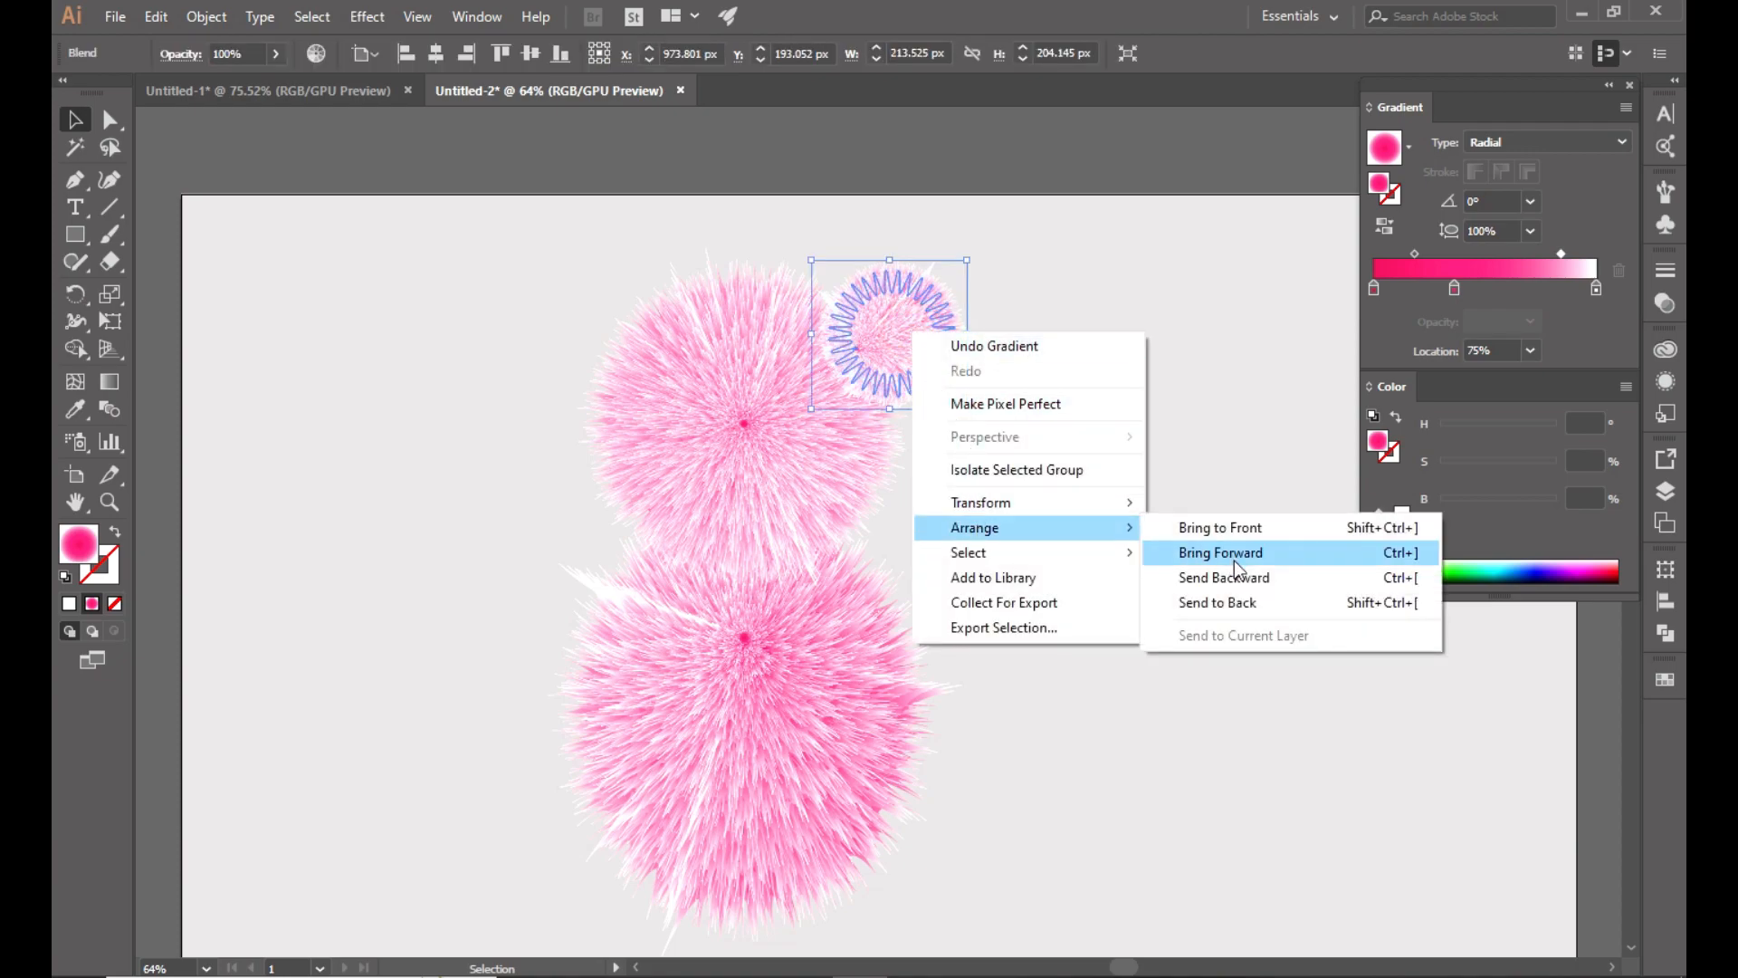
{"action": "left_click", "coordinate": [1226, 576]}
{"action": "right_click", "coordinate": [938, 355]}
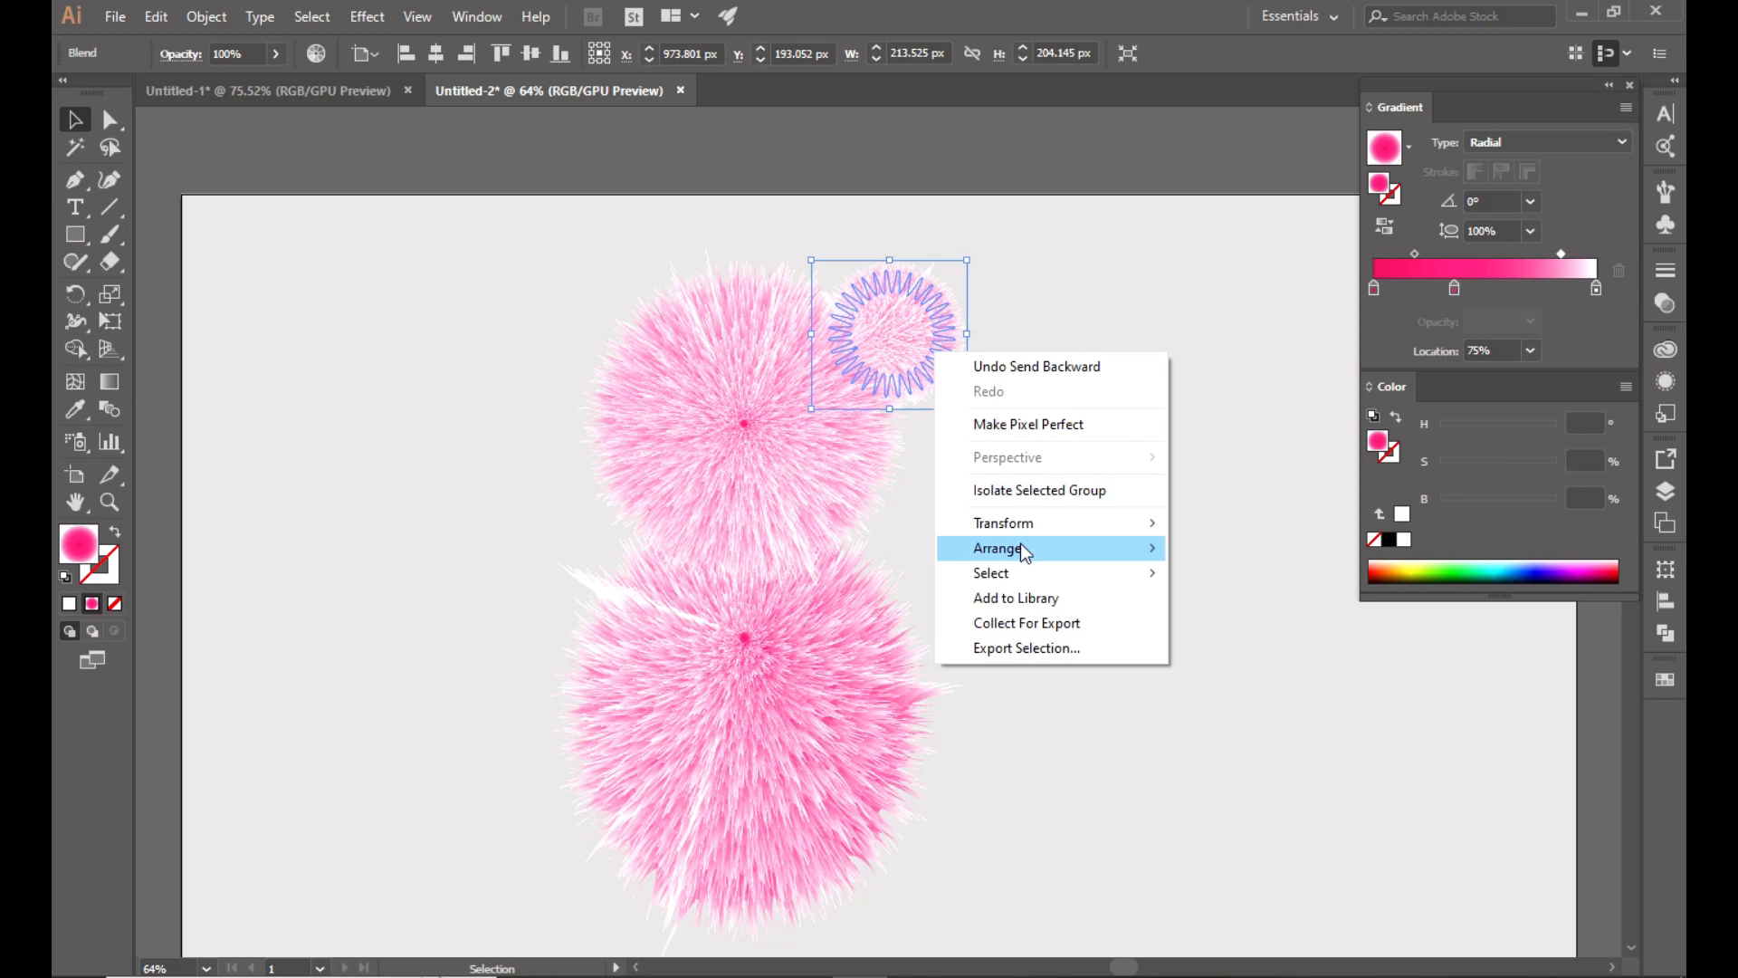
{"action": "mouse_move", "coordinate": [1020, 548]}
{"action": "left_click", "coordinate": [1235, 595]}
{"action": "left_click", "coordinate": [1088, 438]}
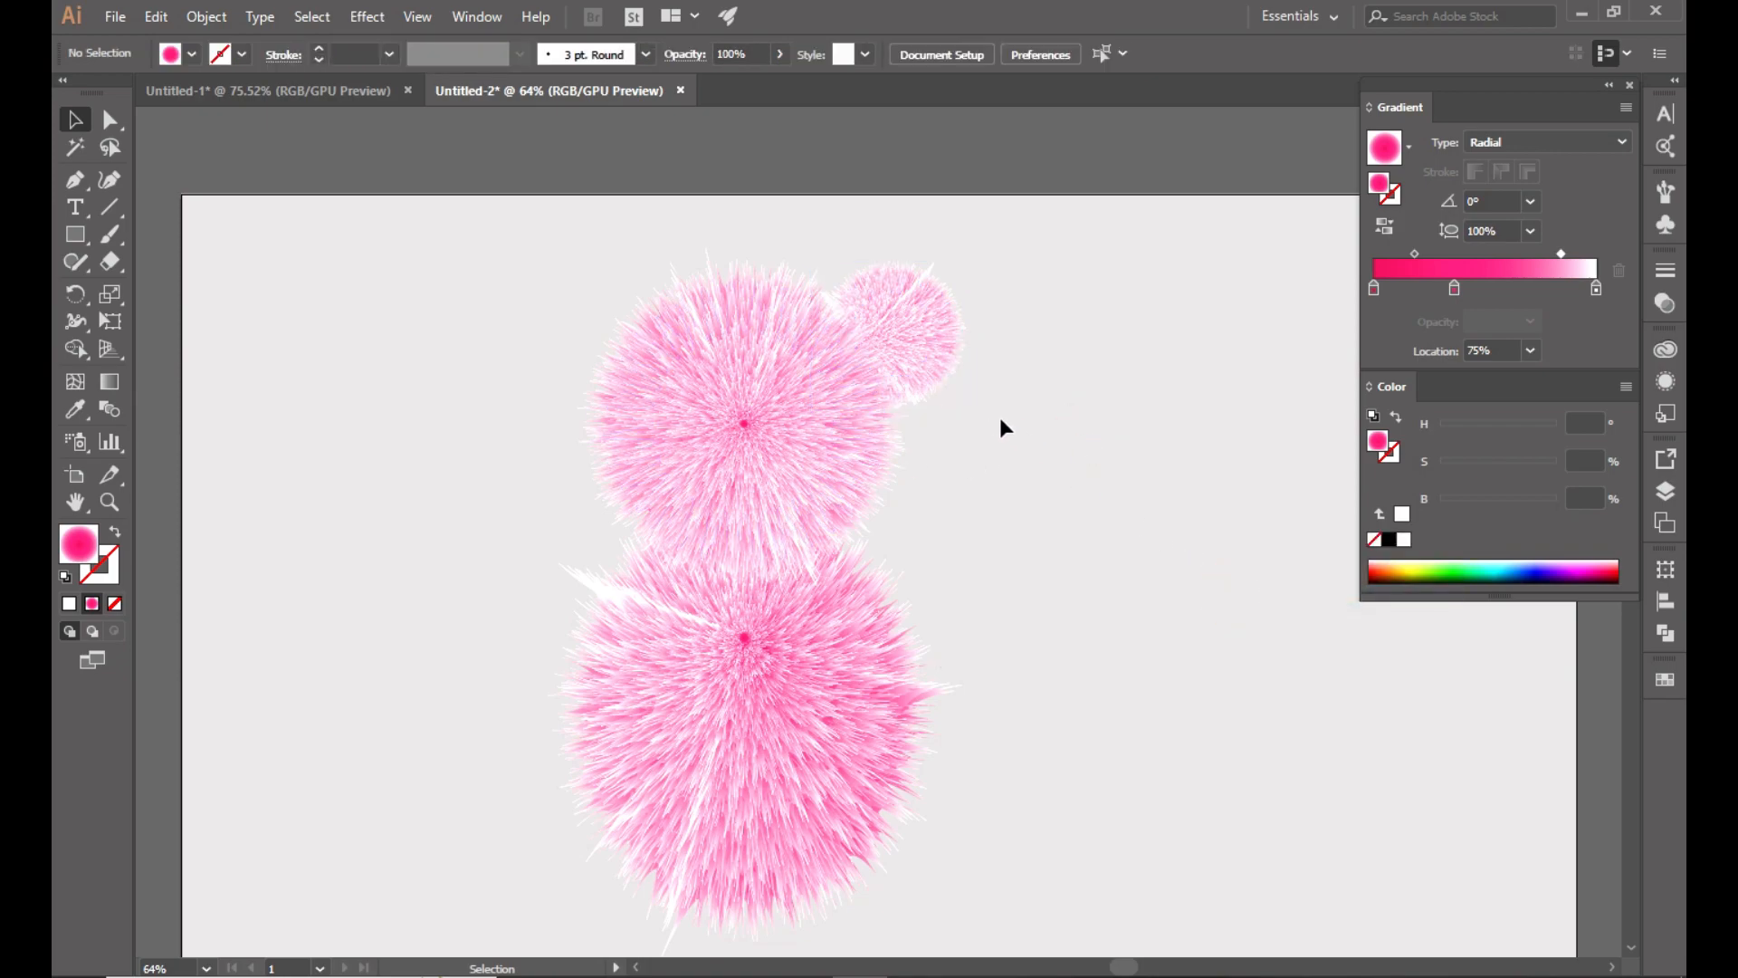
Move the small ear fur ball slightly left towards the head and enlarge it proportionally to about 197 px.
{"action": "left_click_drag", "start_coordinate": [923, 330], "coordinate": [908, 331]}
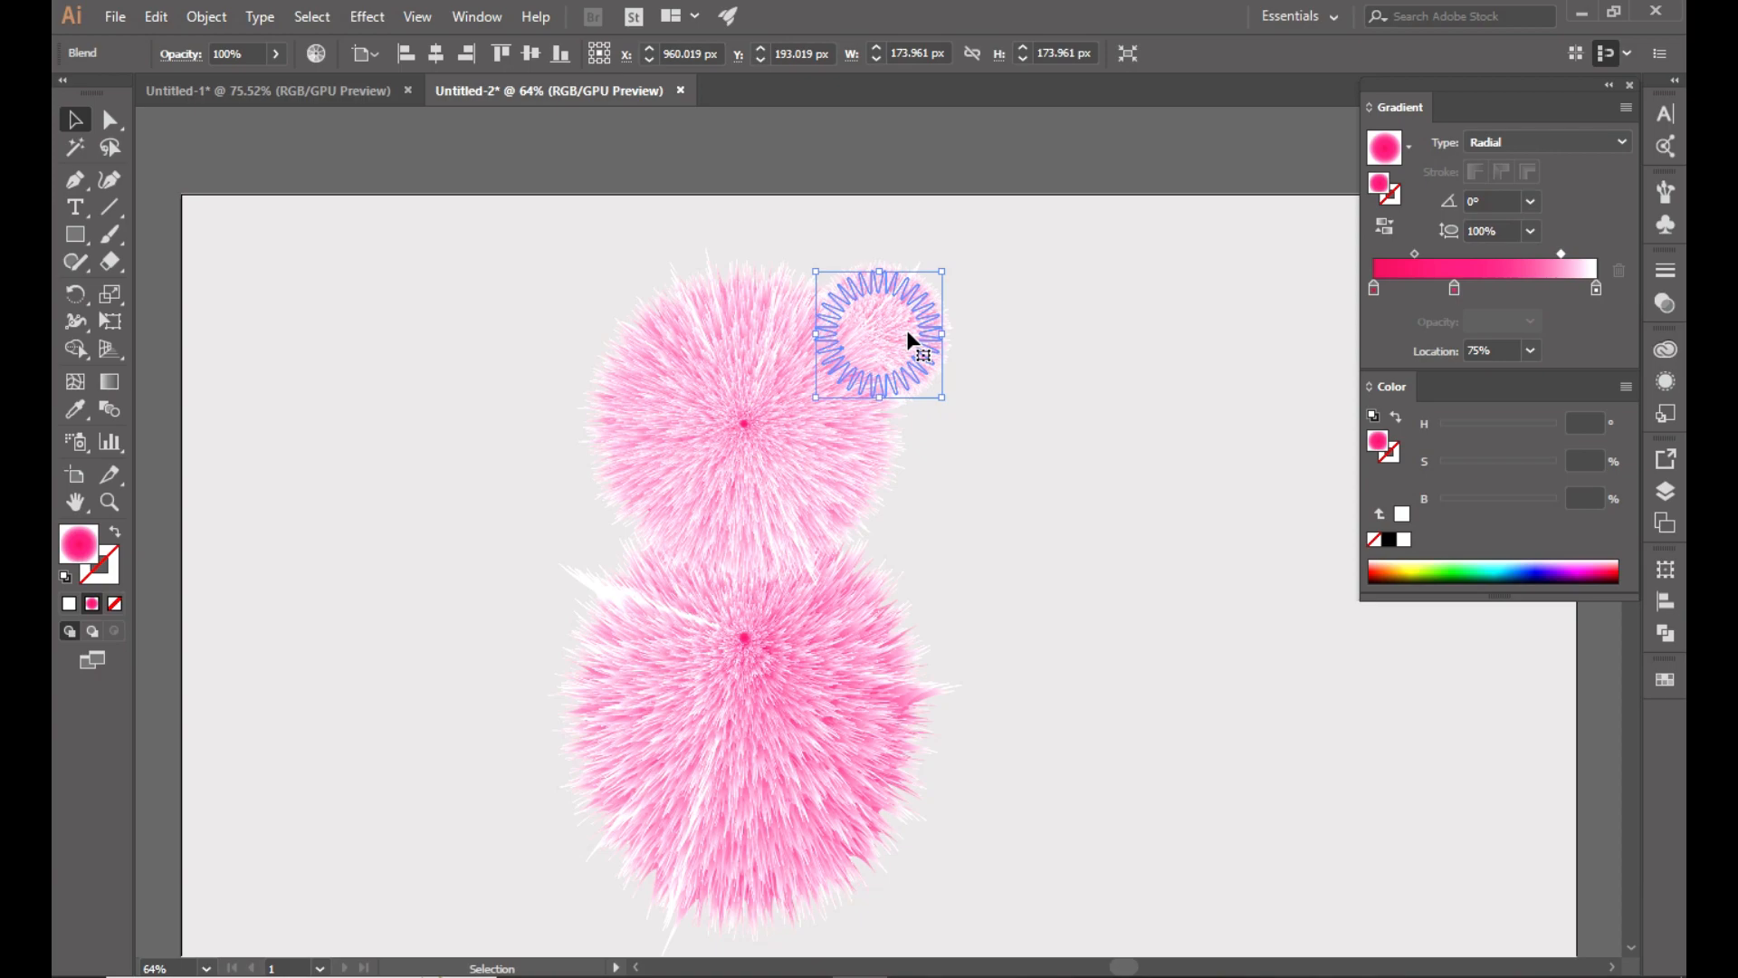
{"action": "left_click", "coordinate": [1014, 501]}
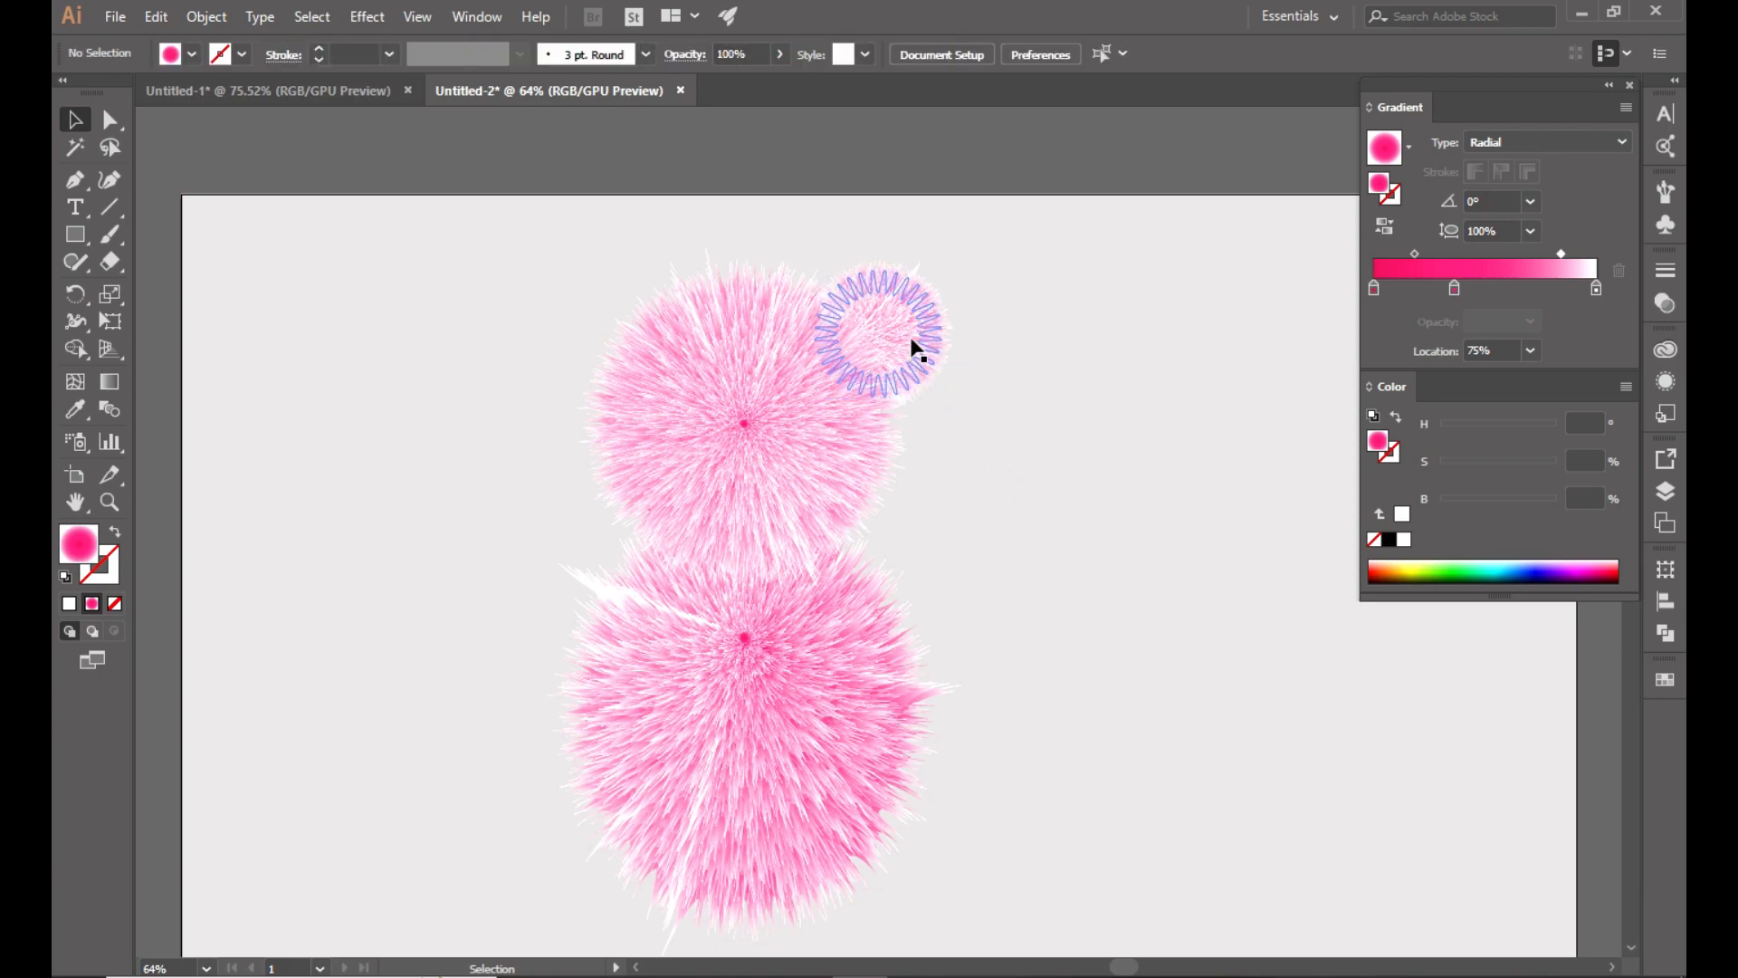
{"action": "left_click", "coordinate": [937, 322]}
{"action": "left_click_drag", "start_coordinate": [941, 271], "coordinate": [961, 262]}
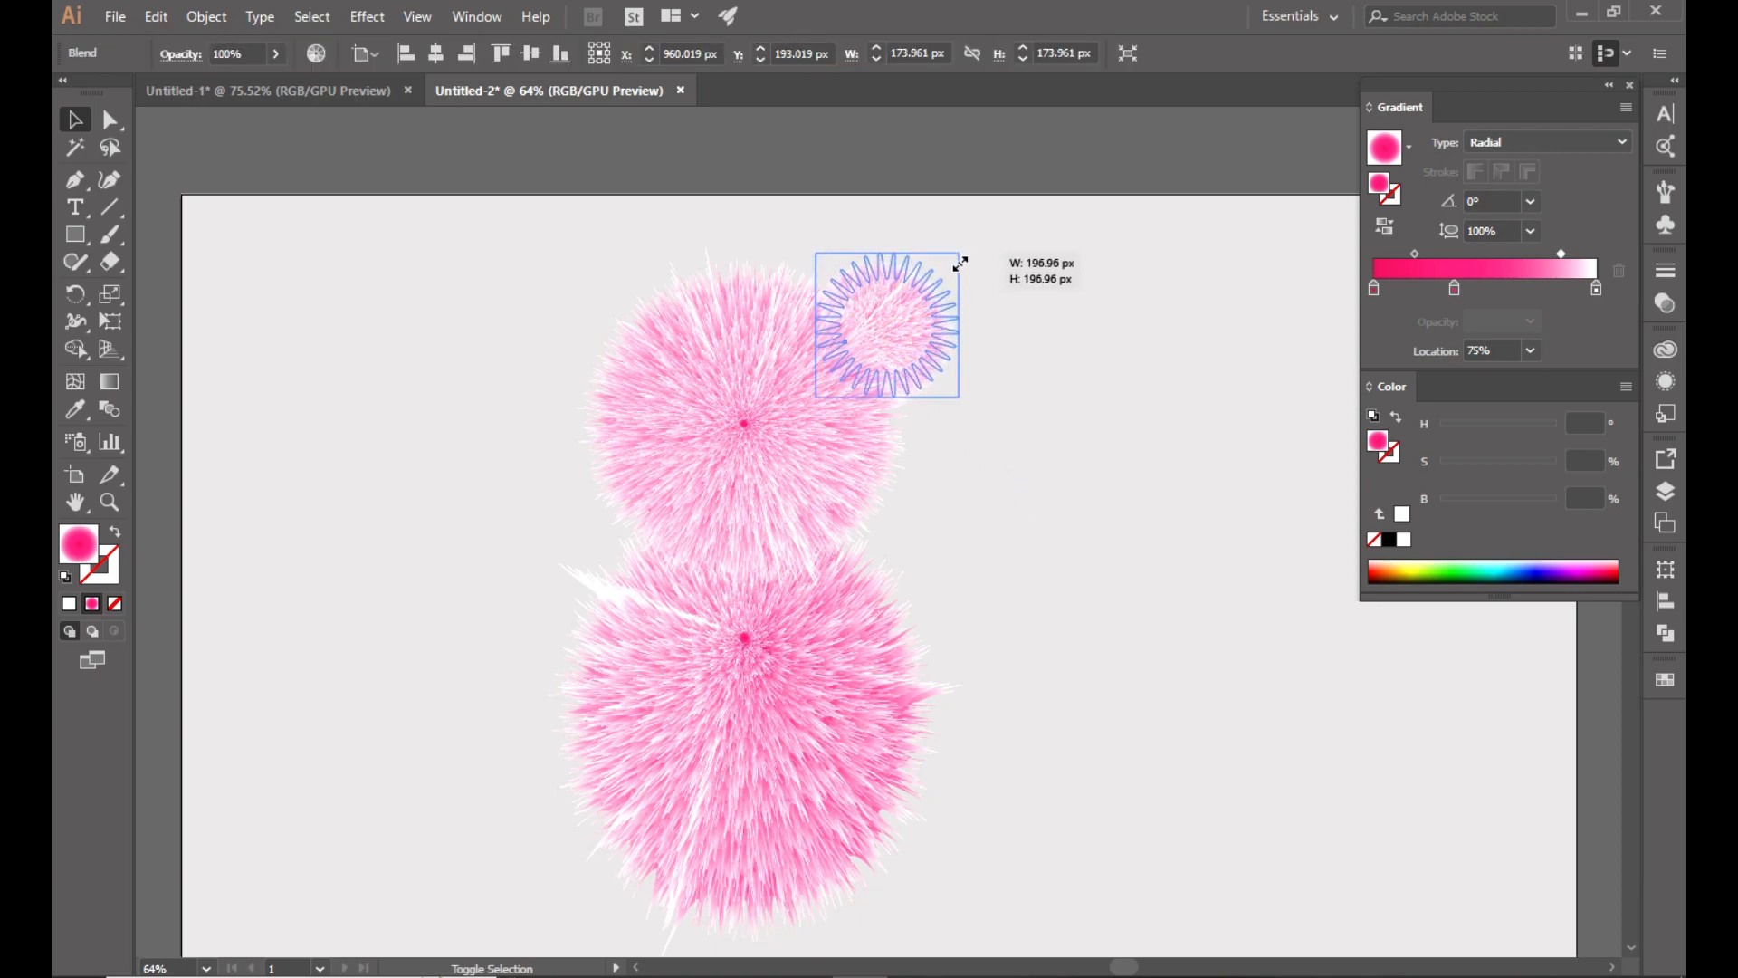
Create a reflected copy of the ear fur ball across the vertical axis.
{"action": "left_click_drag", "start_coordinate": [1062, 346], "coordinate": [1063, 346]}
{"action": "right_click", "coordinate": [900, 312]}
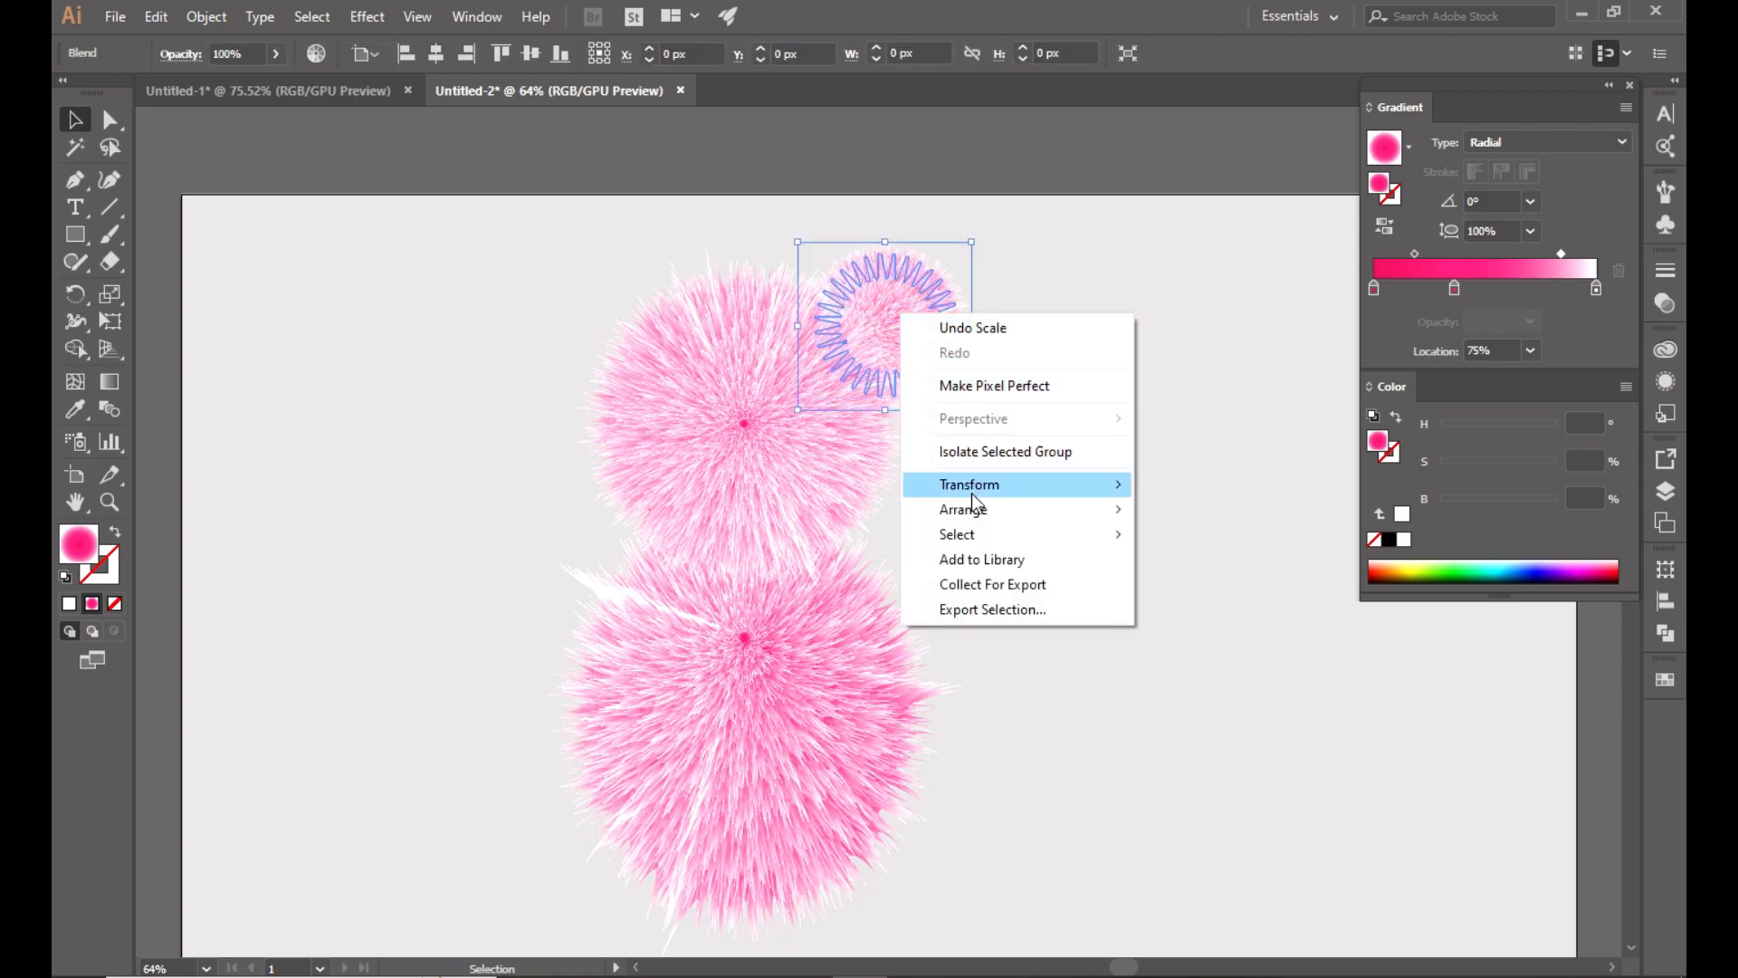
{"action": "mouse_move", "coordinate": [974, 489]}
{"action": "left_click", "coordinate": [1187, 565]}
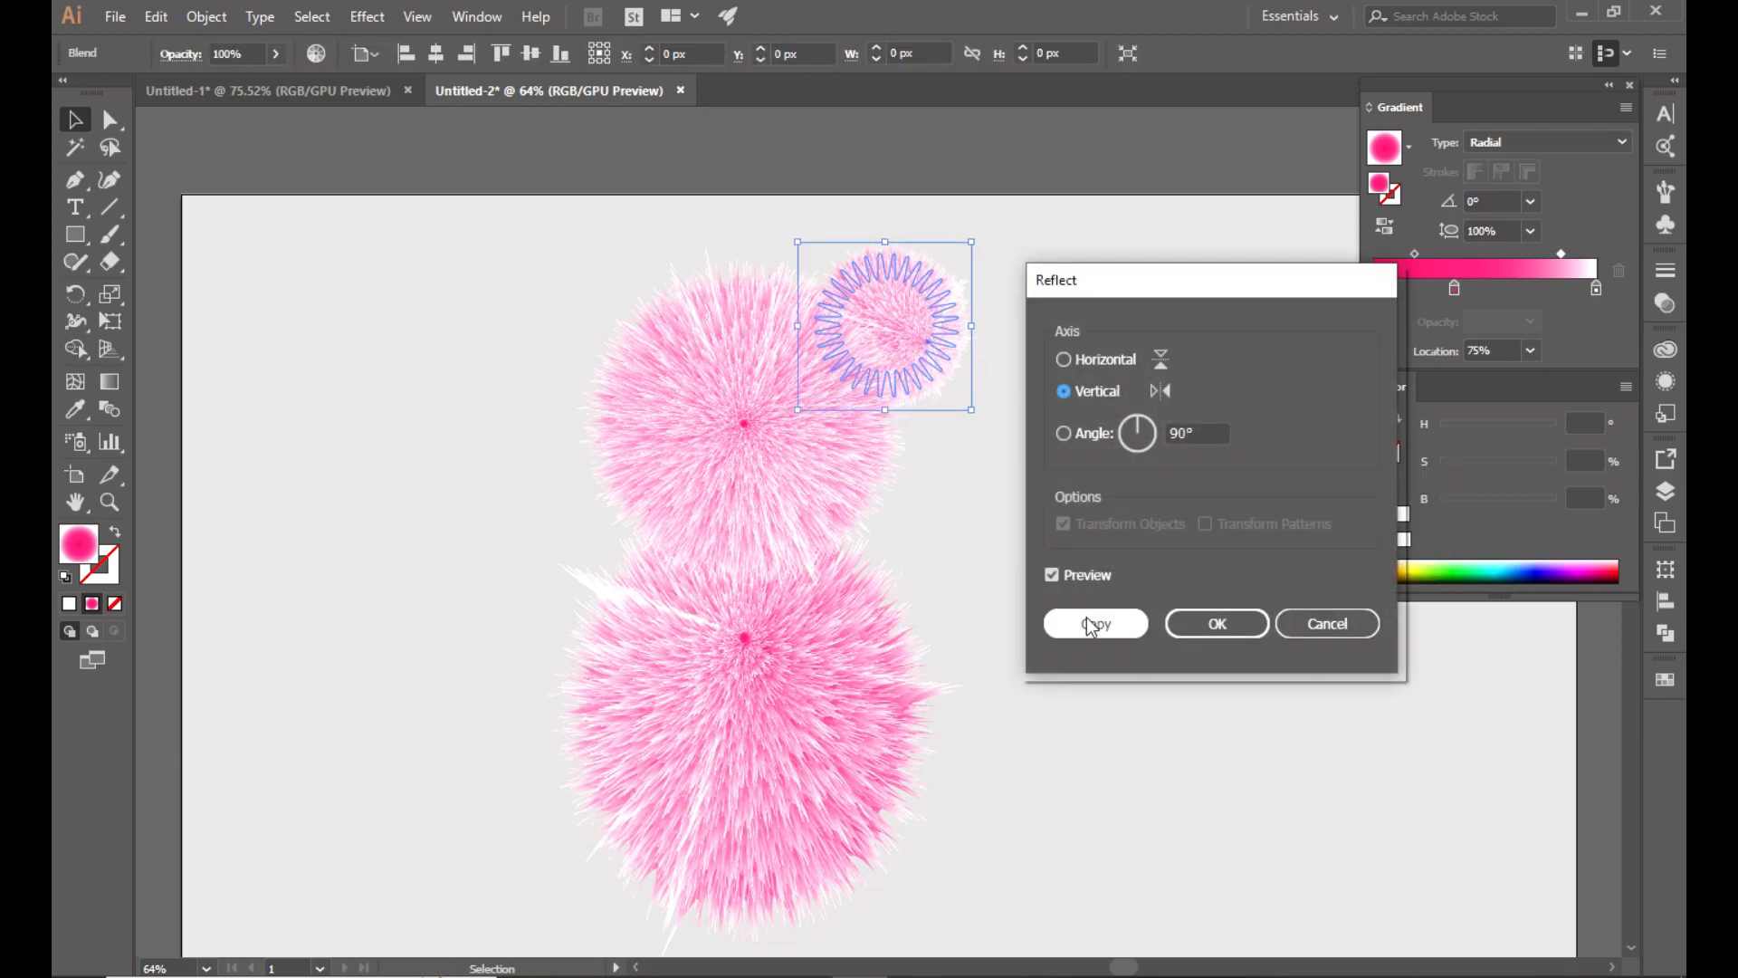
{"action": "left_click", "coordinate": [1084, 616]}
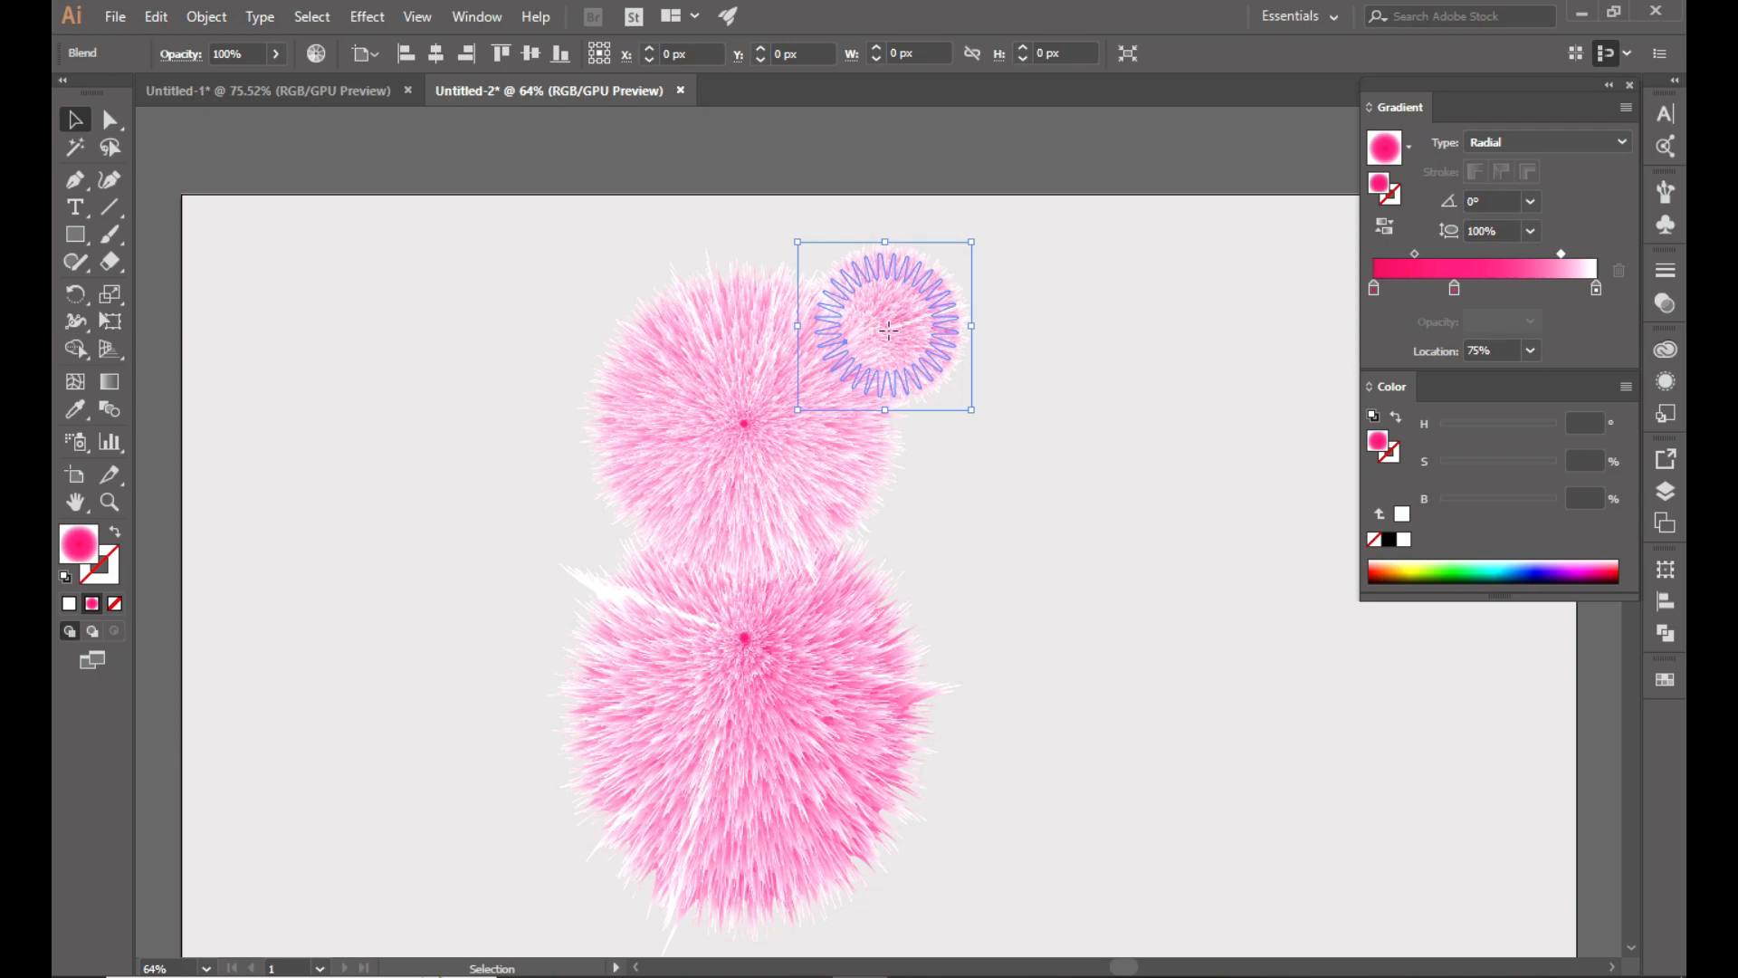
Place the reflected ear on the opposite upper side of the head, nudge it slightly outward and deselect it.
{"action": "left_click_drag", "start_coordinate": [908, 338], "coordinate": [652, 335]}
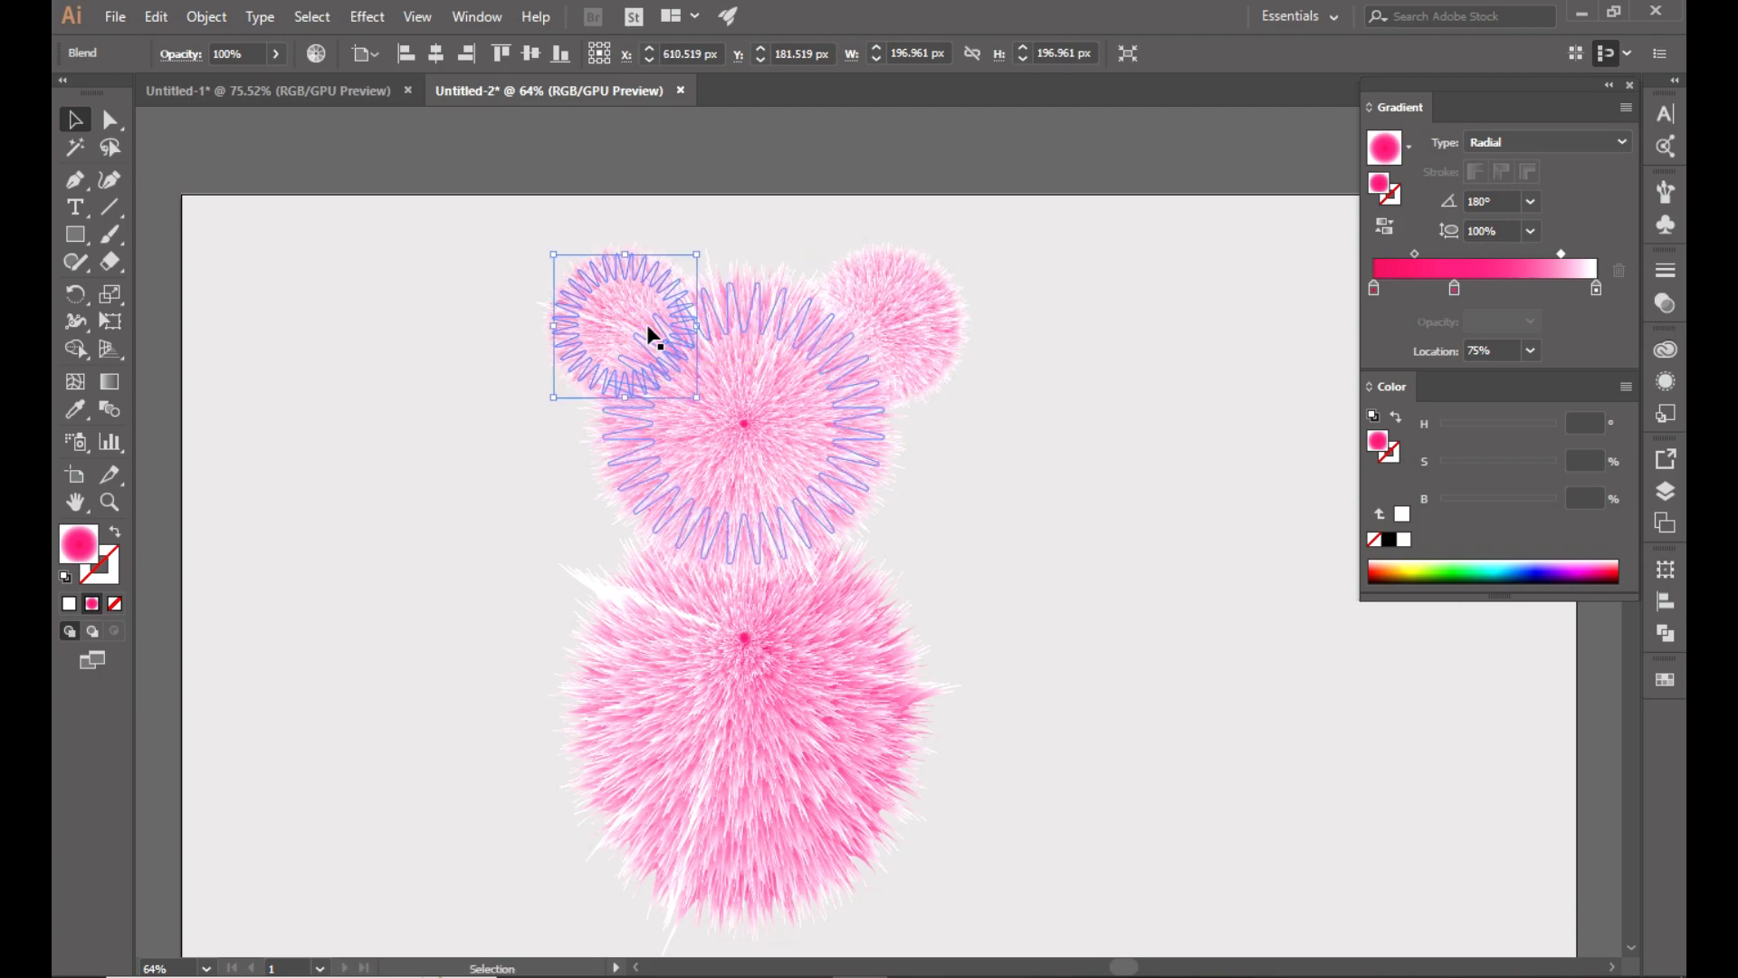
{"action": "left_click", "coordinate": [1034, 440]}
{"action": "left_click_drag", "start_coordinate": [600, 283], "coordinate": [592, 283]}
{"action": "left_click", "coordinate": [1048, 470]}
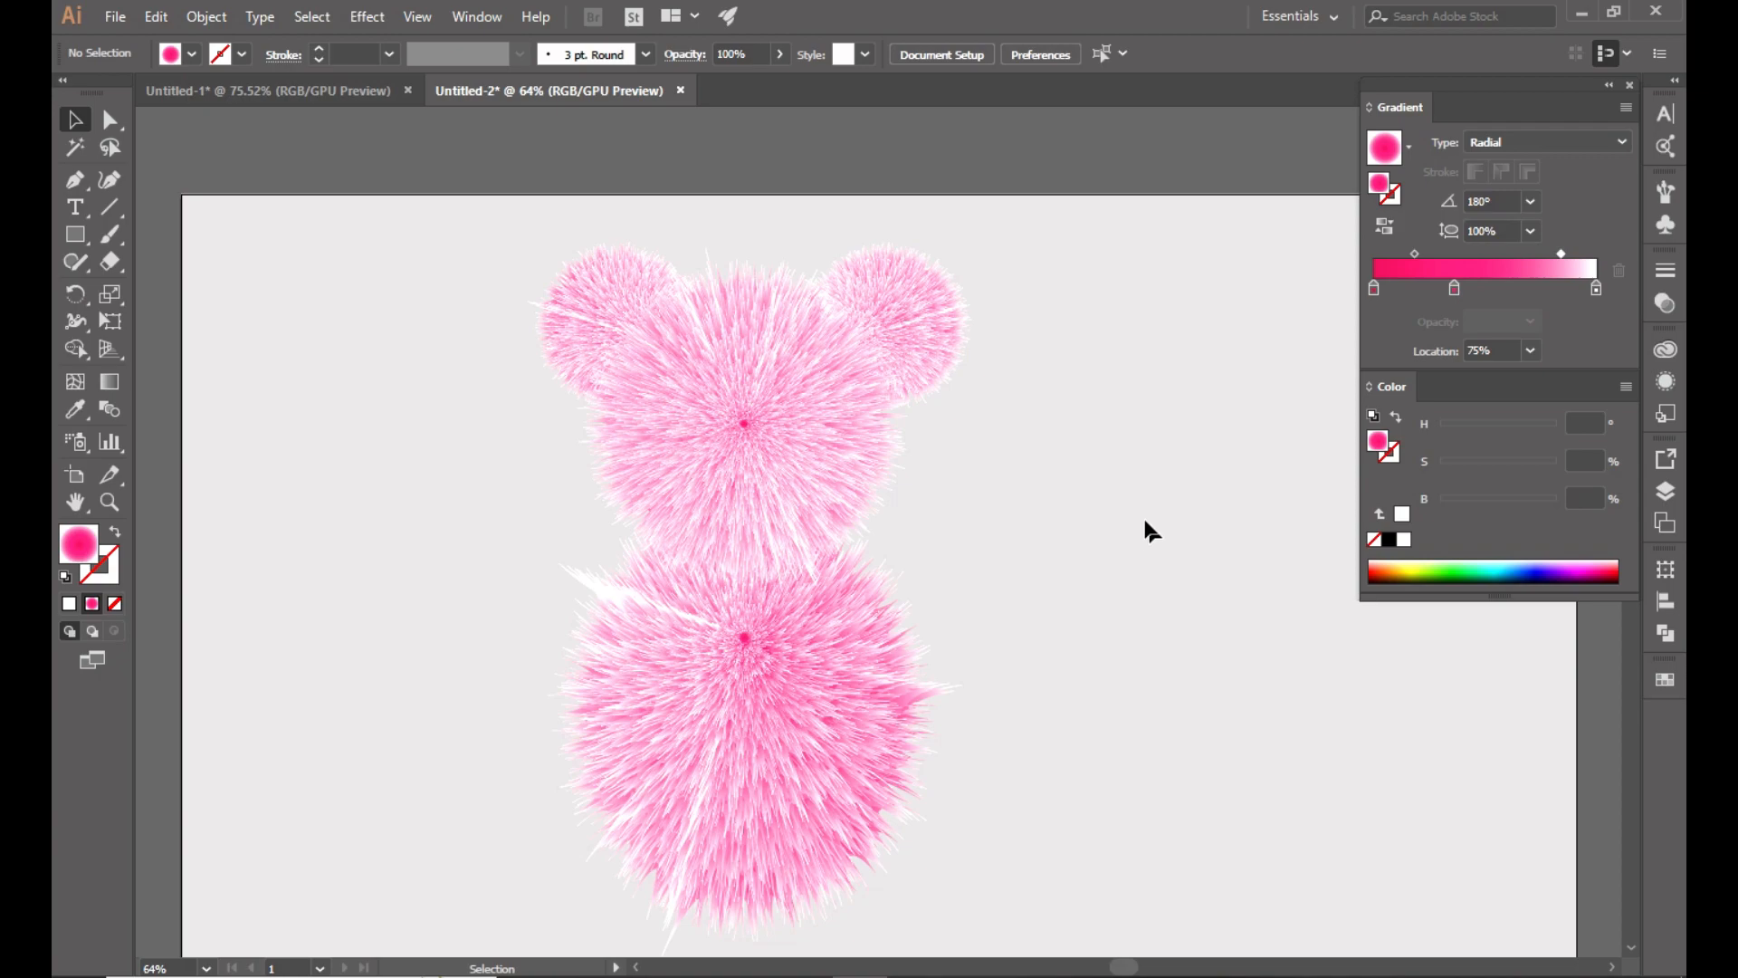
Copy the original ear fur ball, paste it in front and move the copy straight down onto the body's right shoulder.
{"action": "left_click", "coordinate": [906, 326]}
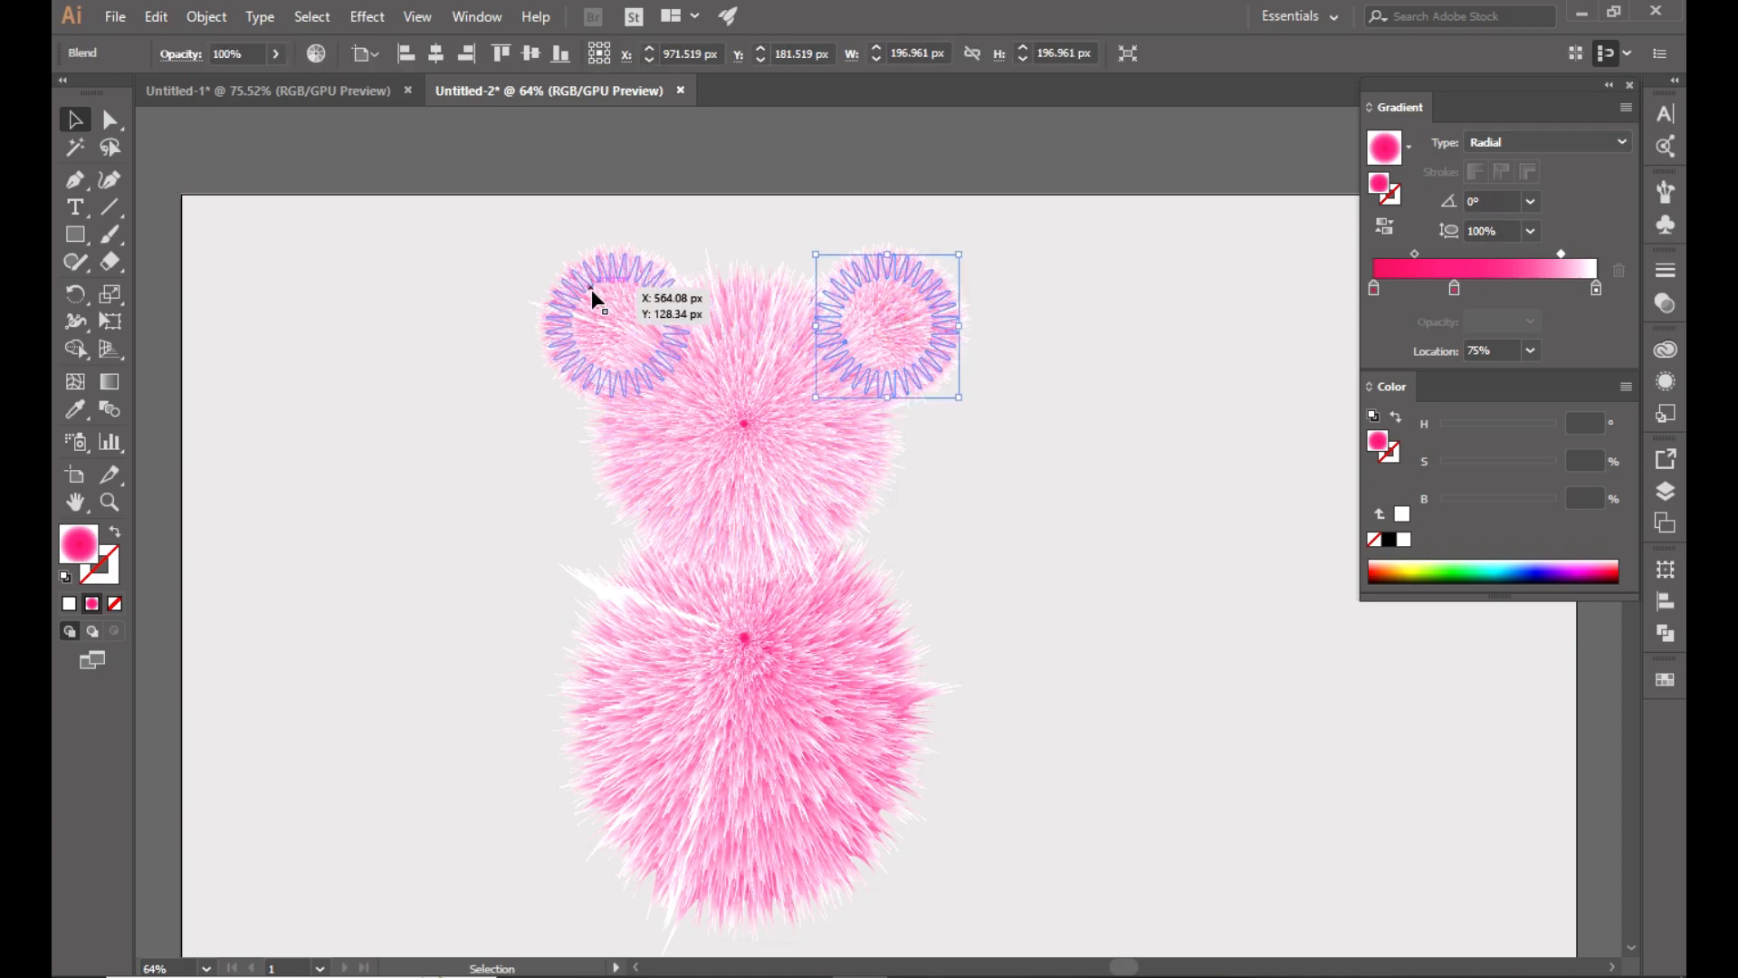
{"action": "left_click", "coordinate": [158, 20]}
{"action": "left_click", "coordinate": [192, 125]}
{"action": "left_click", "coordinate": [156, 18]}
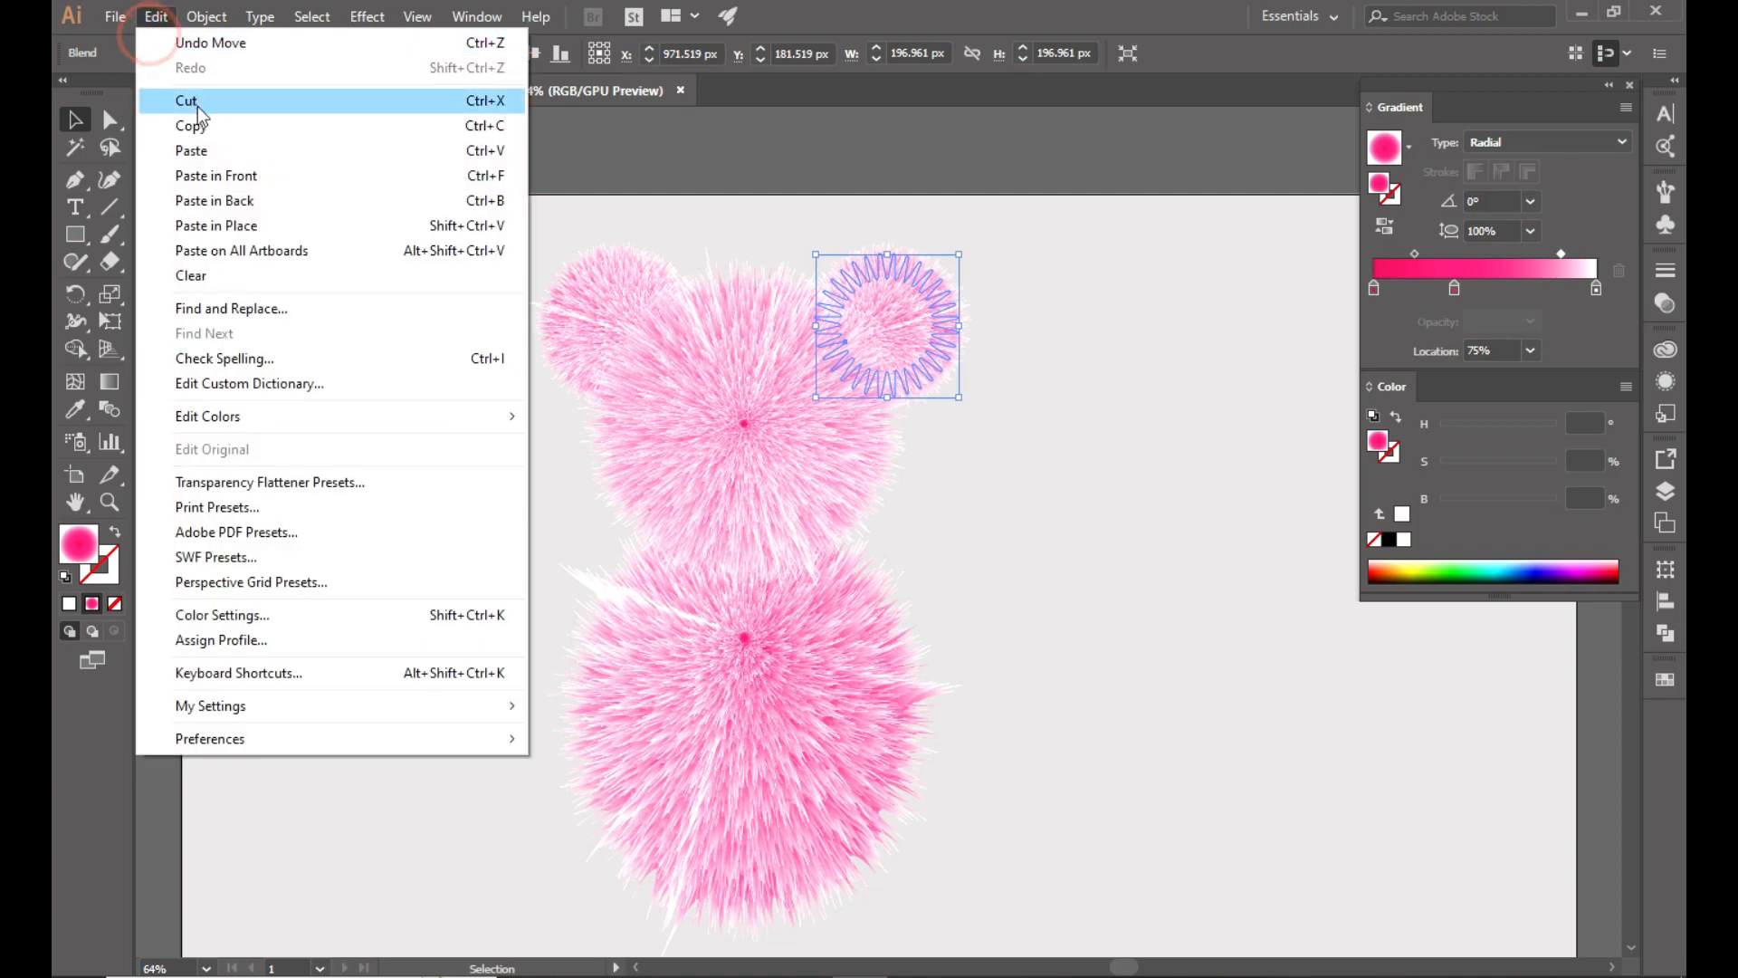
{"action": "left_click", "coordinate": [217, 176]}
{"action": "left_click_drag", "start_coordinate": [915, 320], "coordinate": [912, 605]}
Bring the shoulder fur ball to the front of the stacking order and deselect it.
{"action": "right_click", "coordinate": [912, 605]}
{"action": "mouse_move", "coordinate": [1063, 775]}
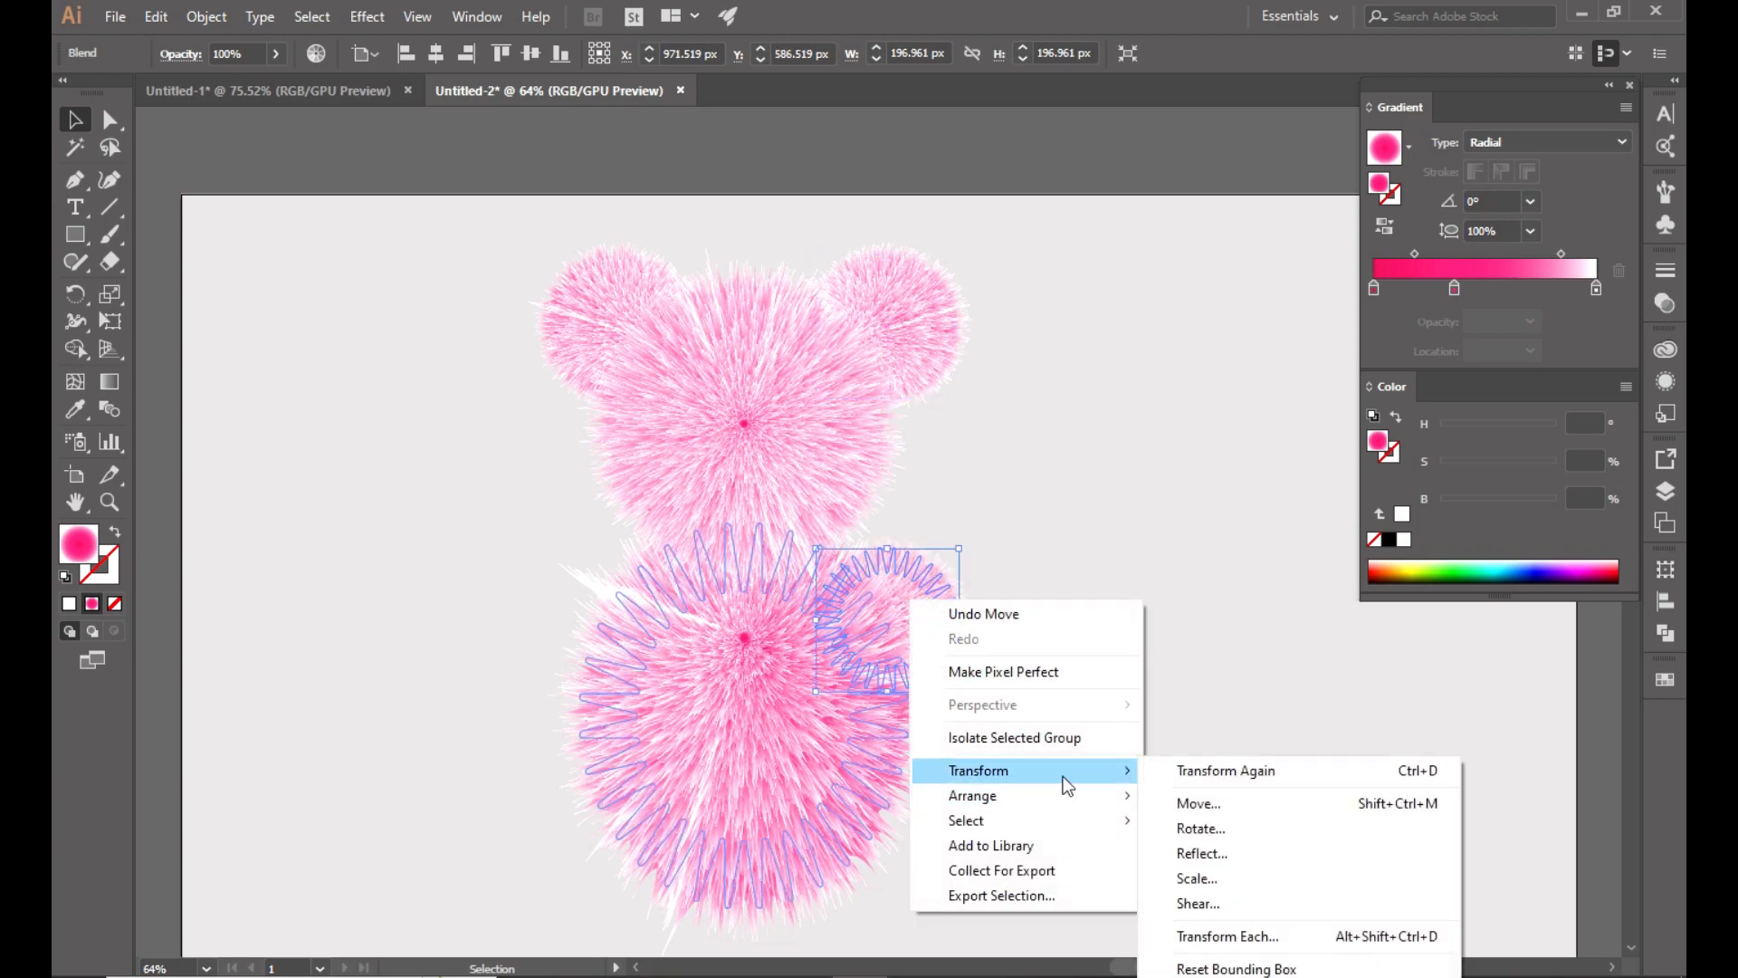
{"action": "left_click", "coordinate": [1199, 800]}
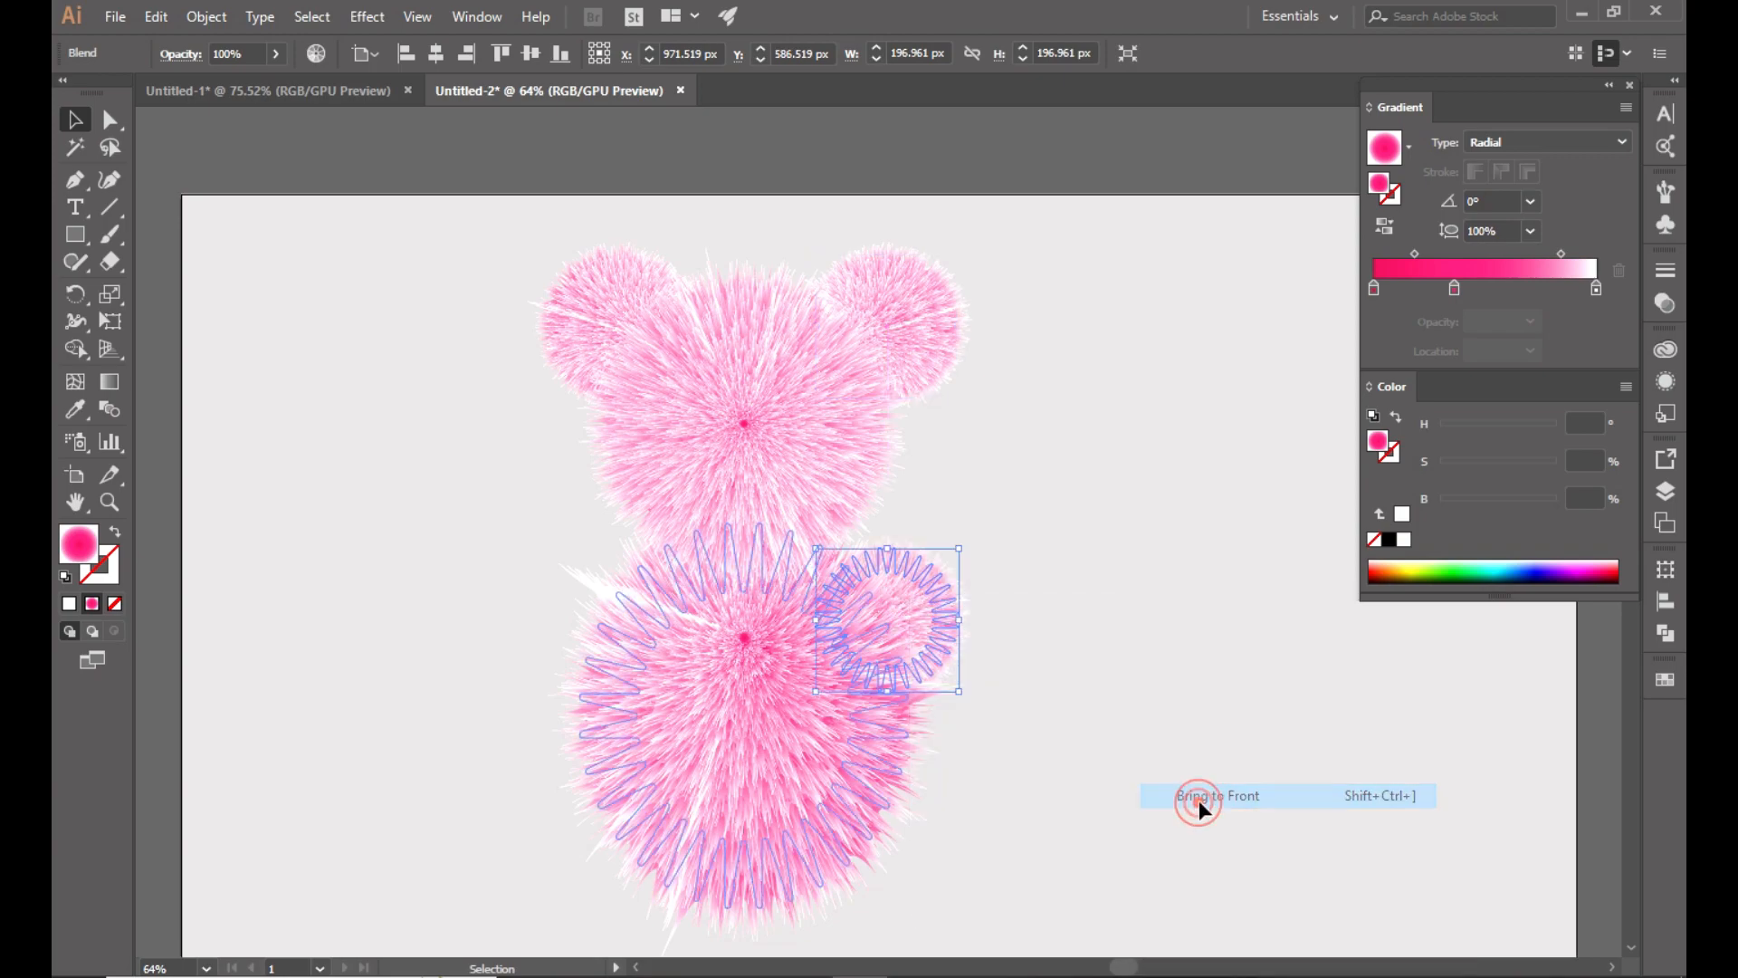
{"action": "left_click", "coordinate": [1127, 637]}
Isolate the shoulder blend, enlarge its small inner shape and move it outward and down to form an arm, ending isolation and deselecting.
{"action": "left_click", "coordinate": [904, 614]}
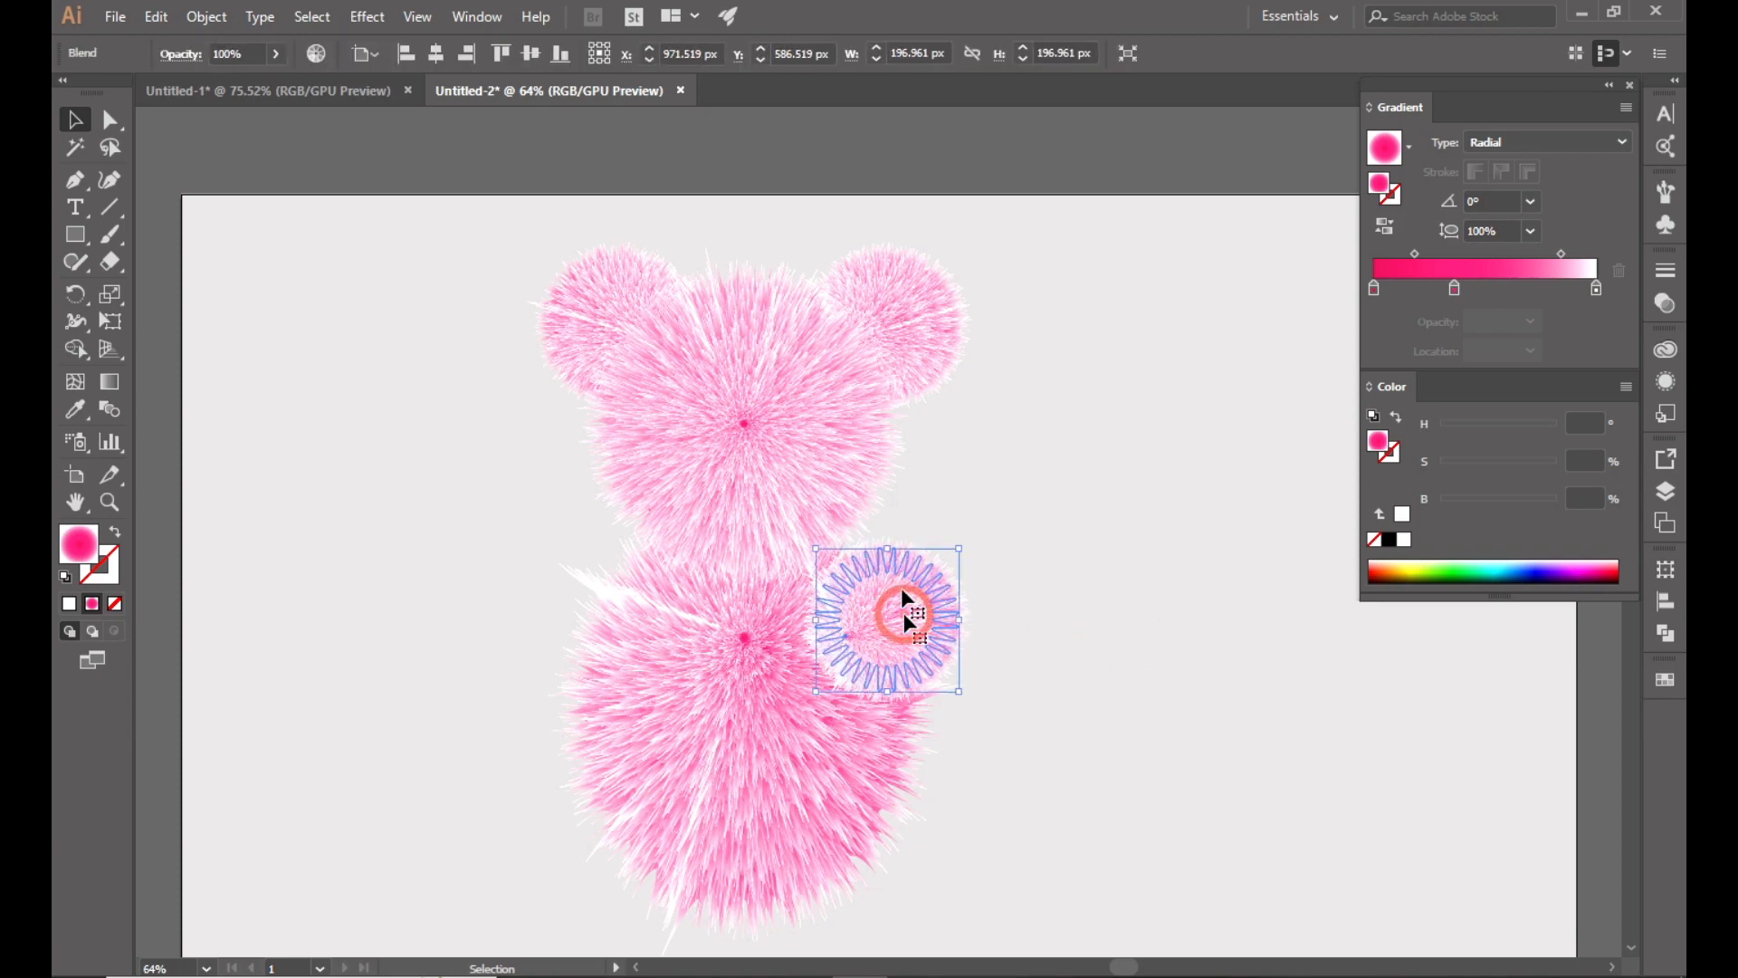
{"action": "right_click", "coordinate": [902, 639]}
{"action": "left_click", "coordinate": [1002, 772]}
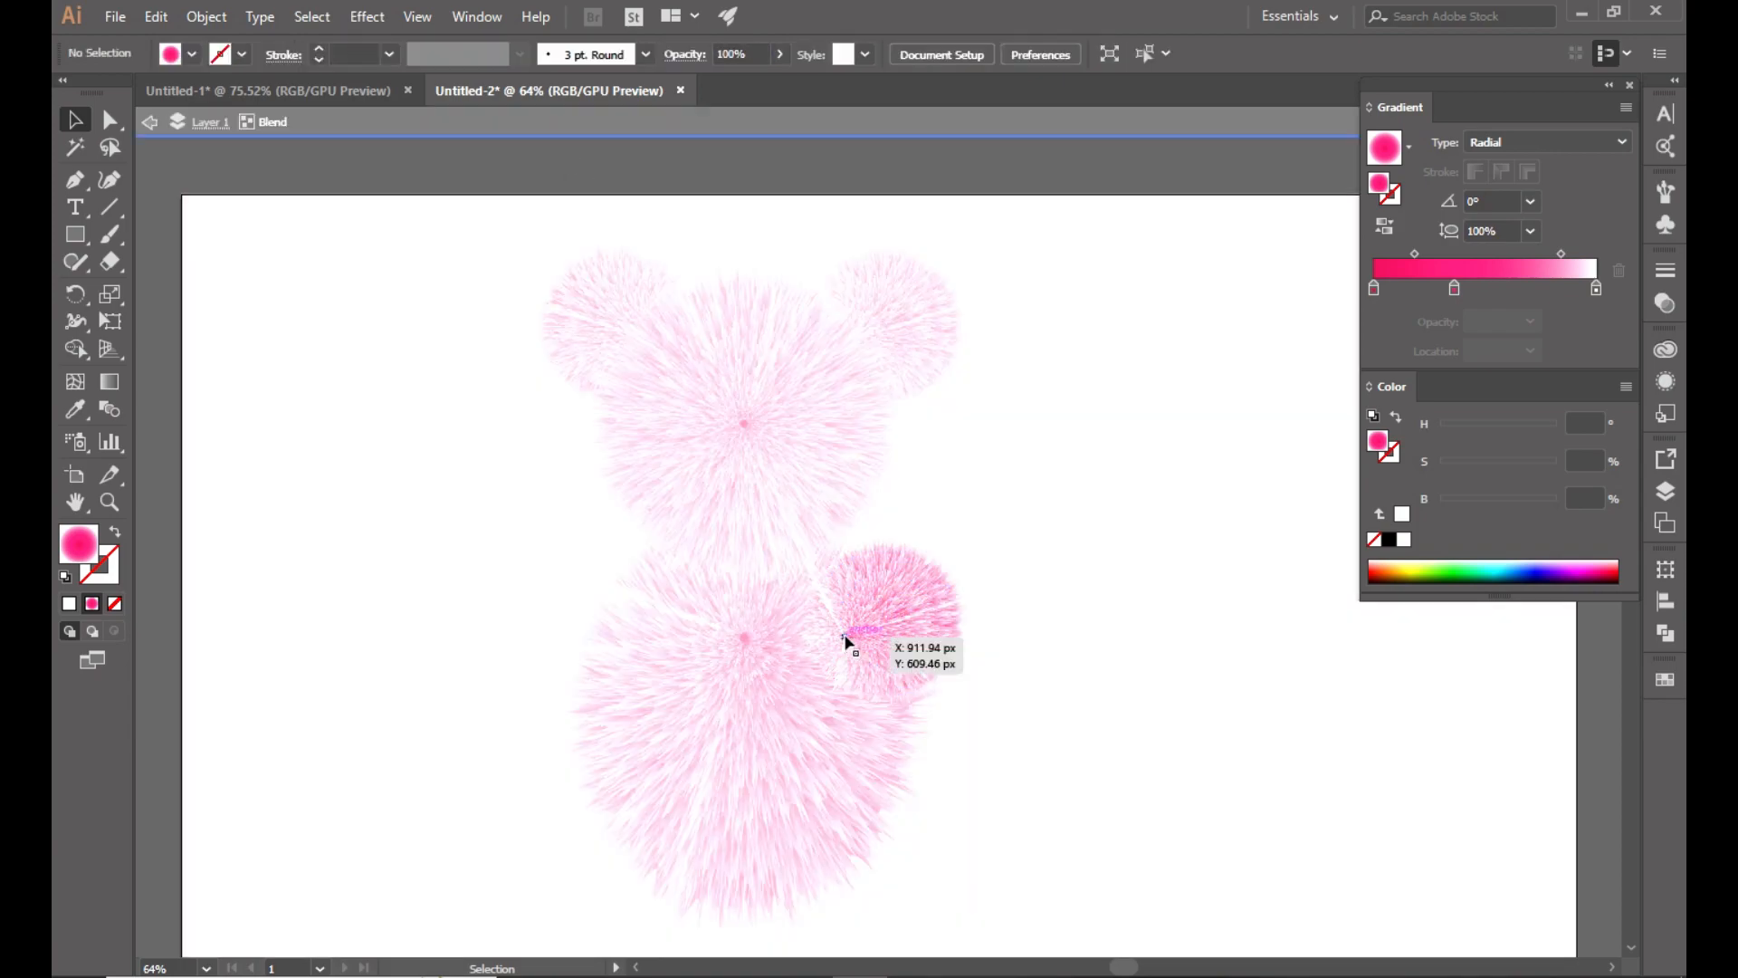
{"action": "left_click", "coordinate": [847, 640]}
{"action": "left_click_drag", "start_coordinate": [857, 645], "coordinate": [974, 722]}
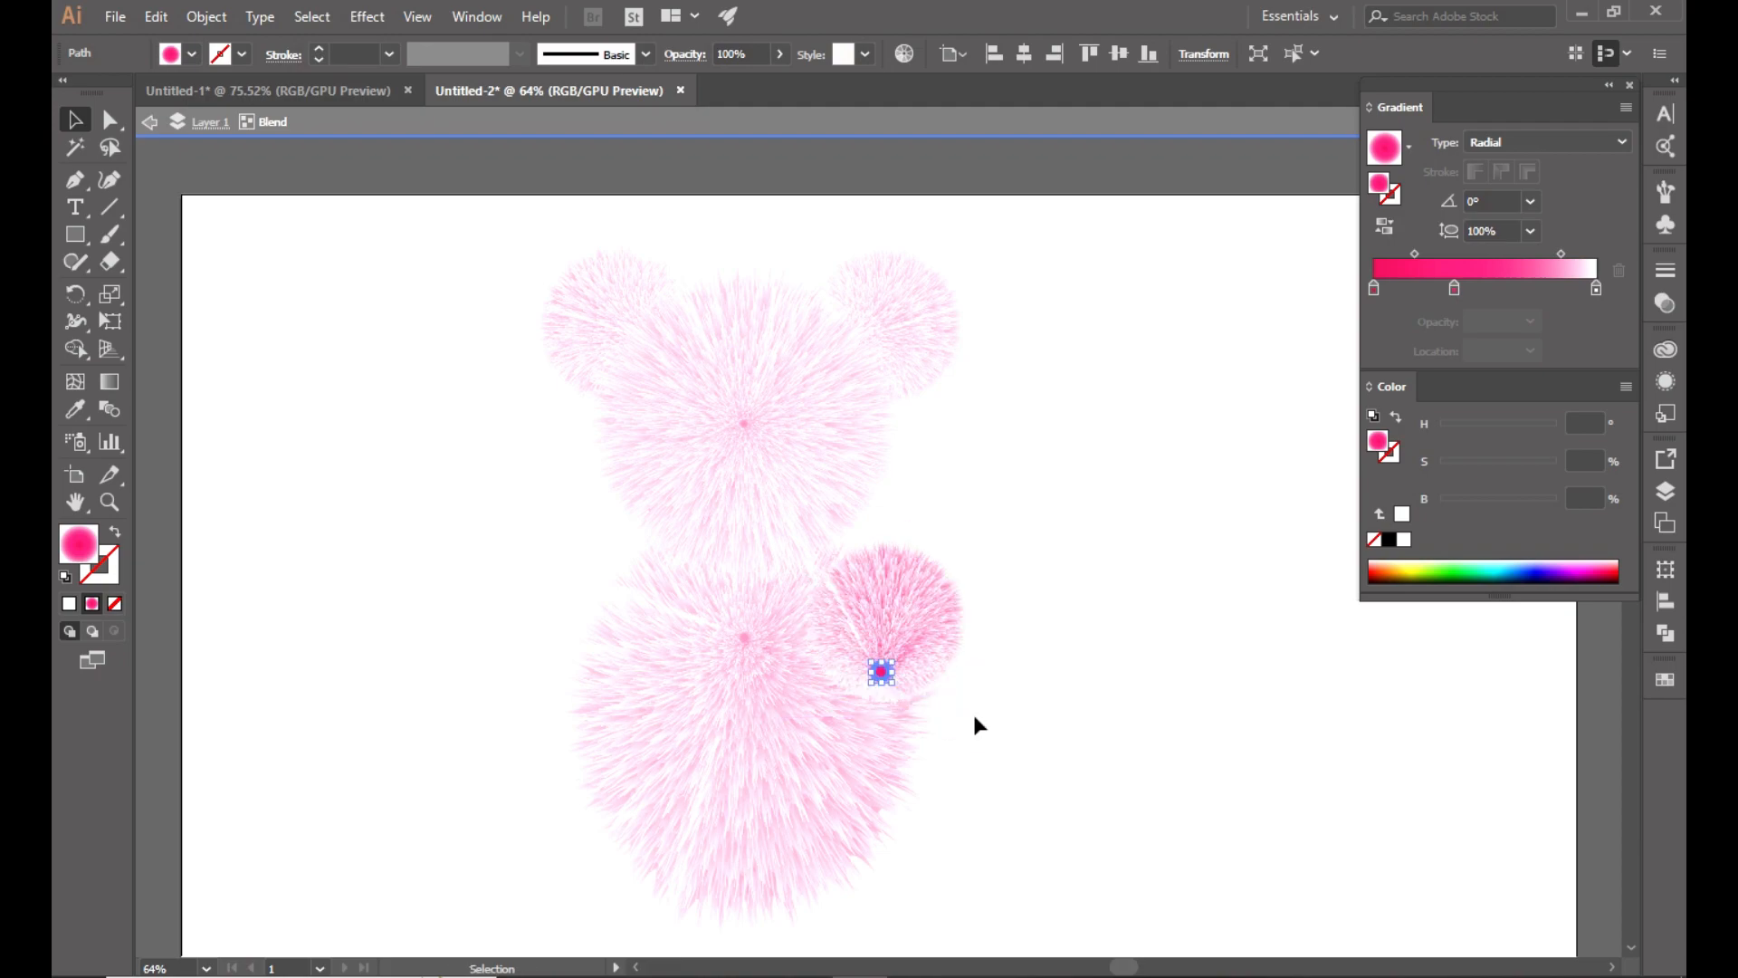
{"action": "left_click_drag", "start_coordinate": [887, 684], "coordinate": [1072, 727]}
{"action": "left_click", "coordinate": [974, 117]}
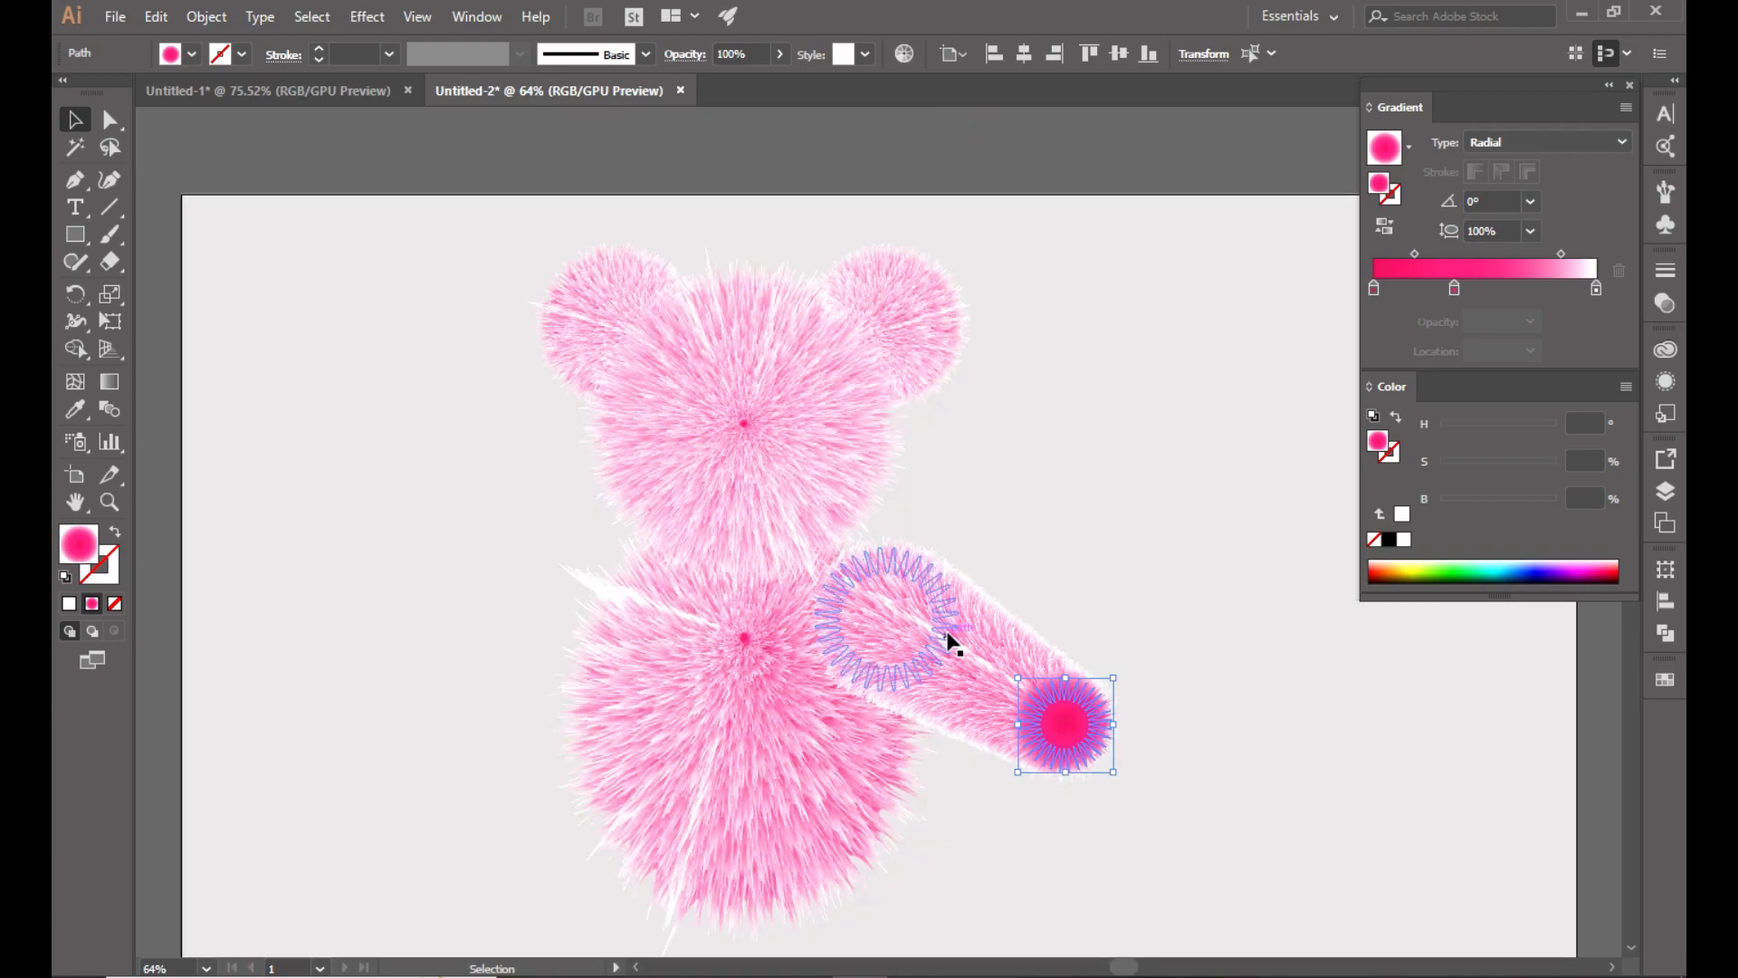
{"action": "left_click", "coordinate": [1128, 590]}
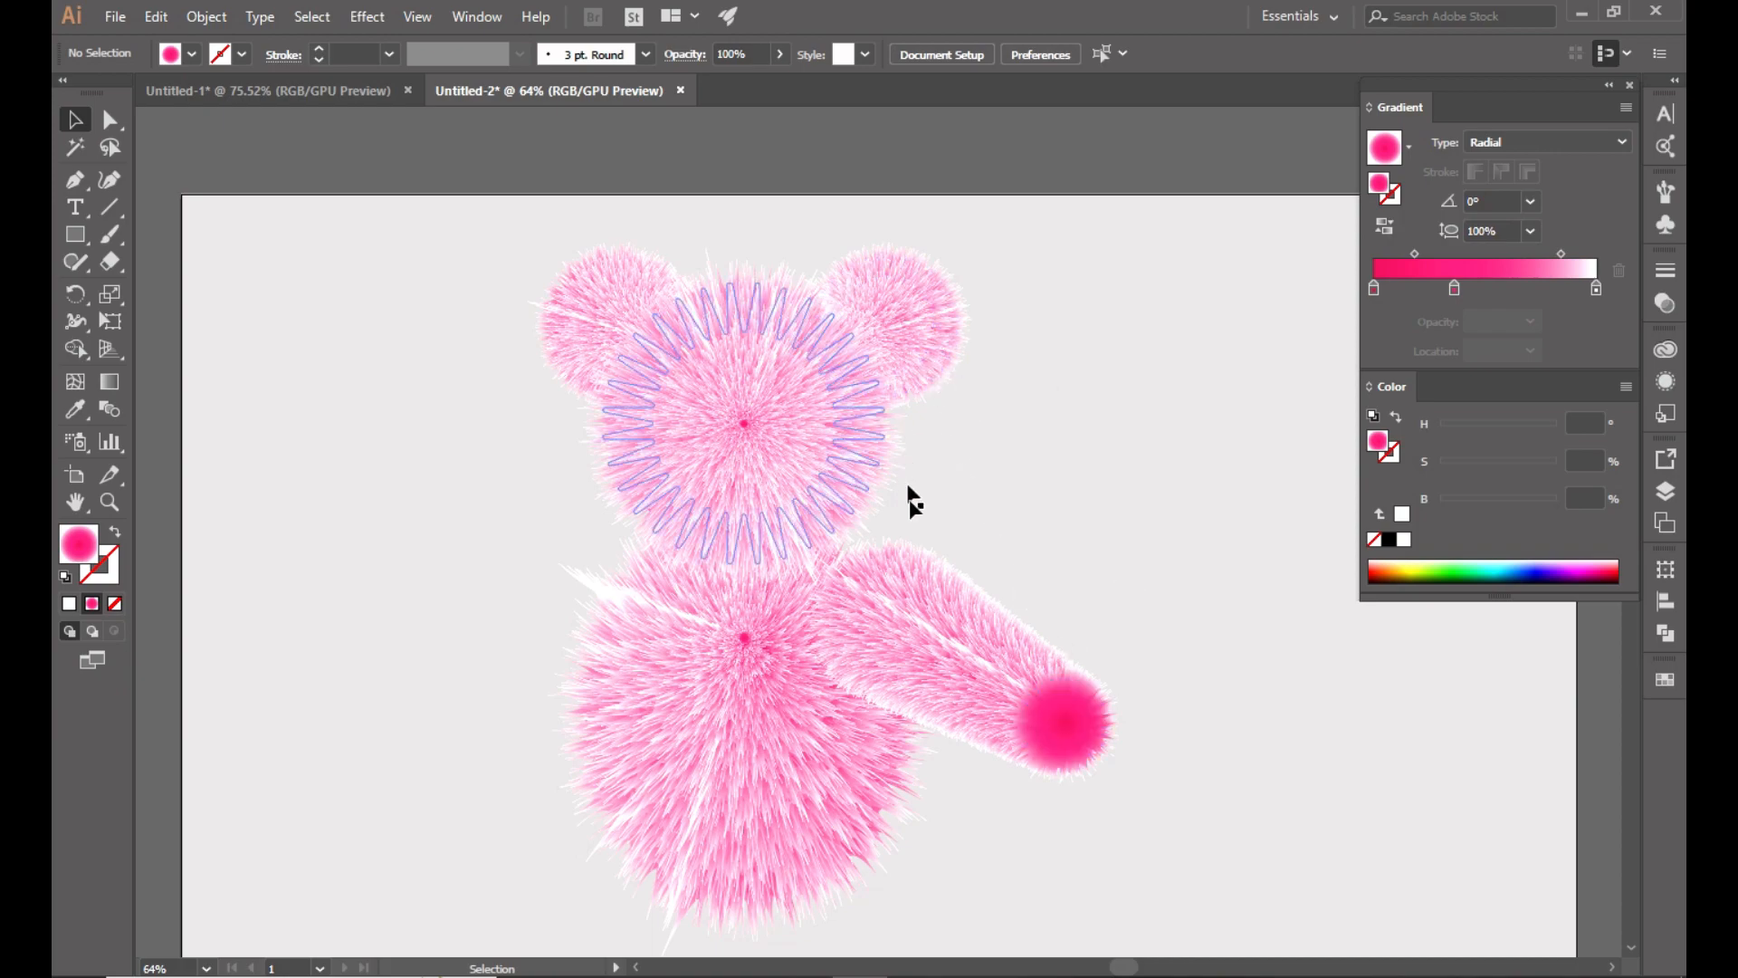
Create a reflected copy of the furry arm across the vertical axis.
{"action": "left_click", "coordinate": [919, 651]}
{"action": "right_click", "coordinate": [919, 651]}
{"action": "mouse_move", "coordinate": [987, 822]}
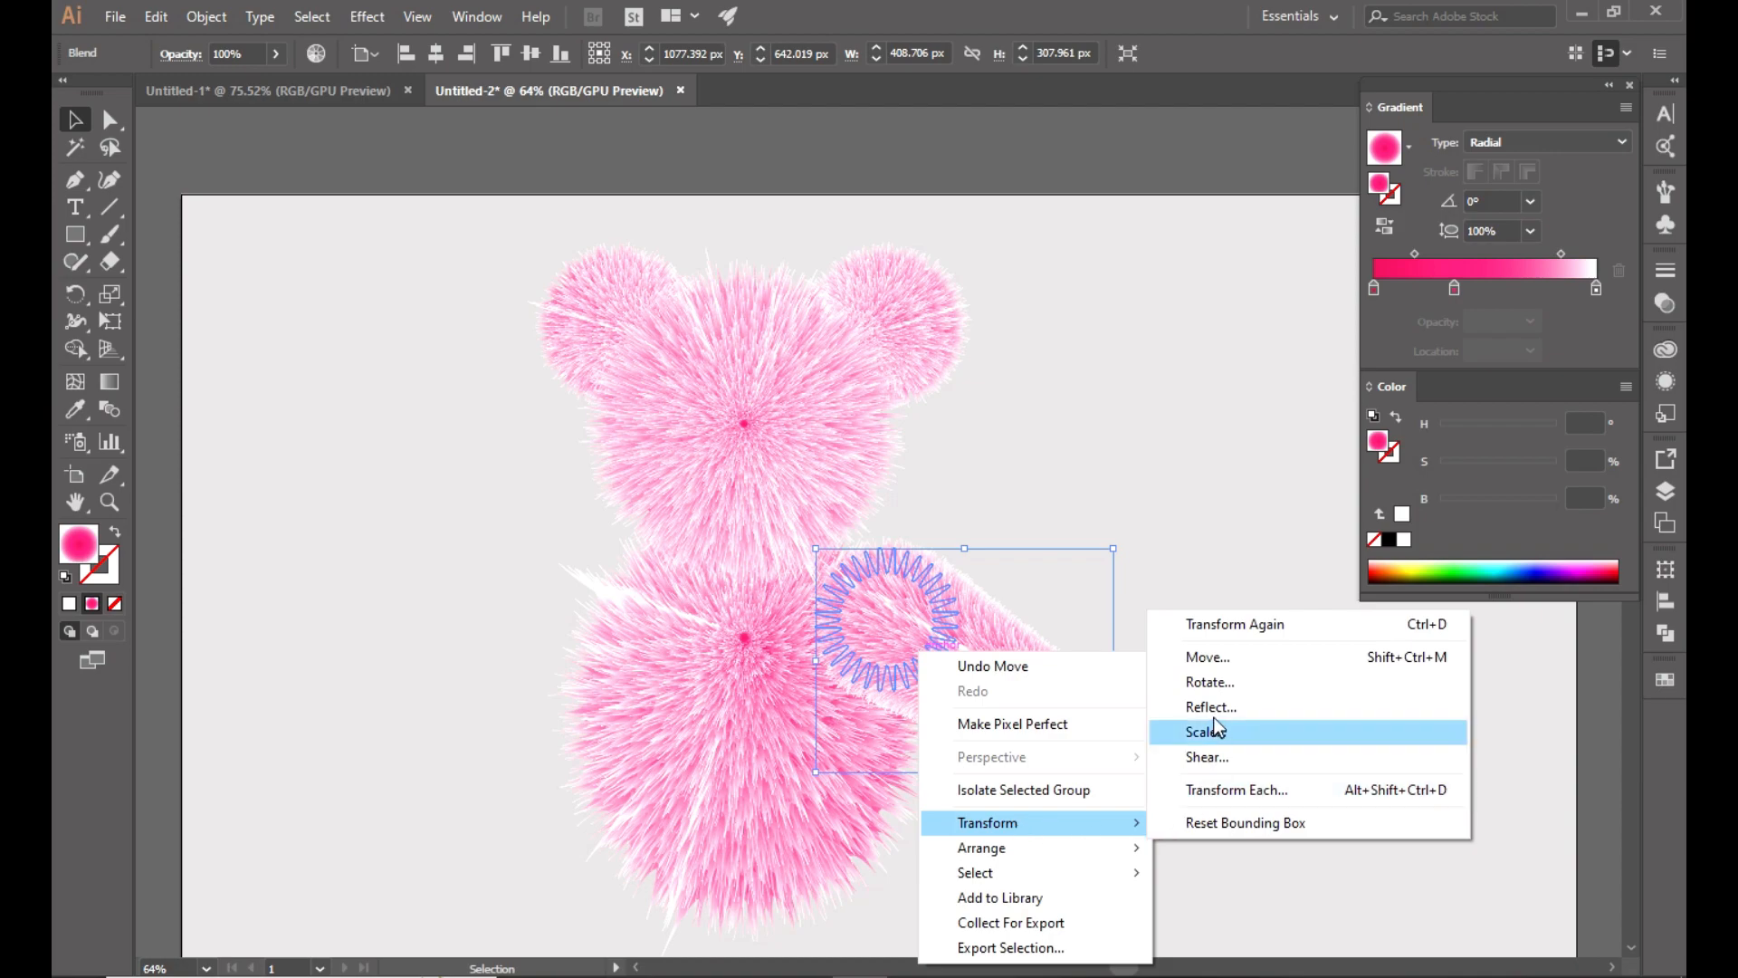
{"action": "left_click", "coordinate": [1214, 715]}
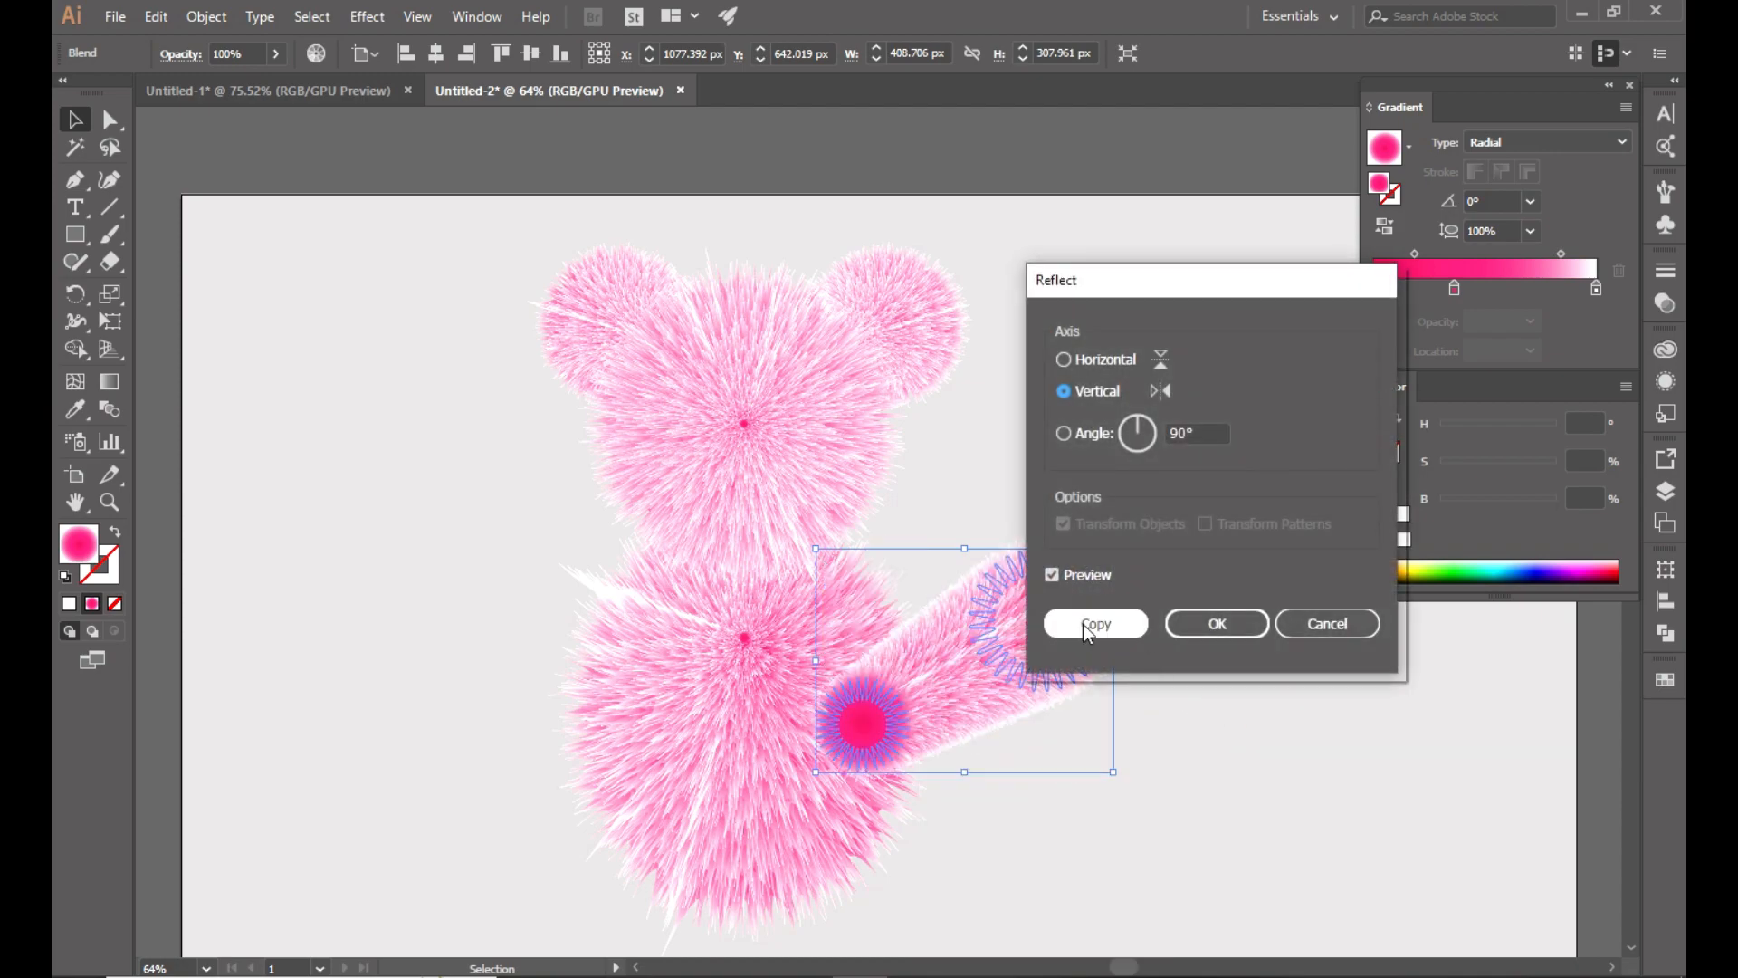
{"action": "left_click", "coordinate": [1083, 623]}
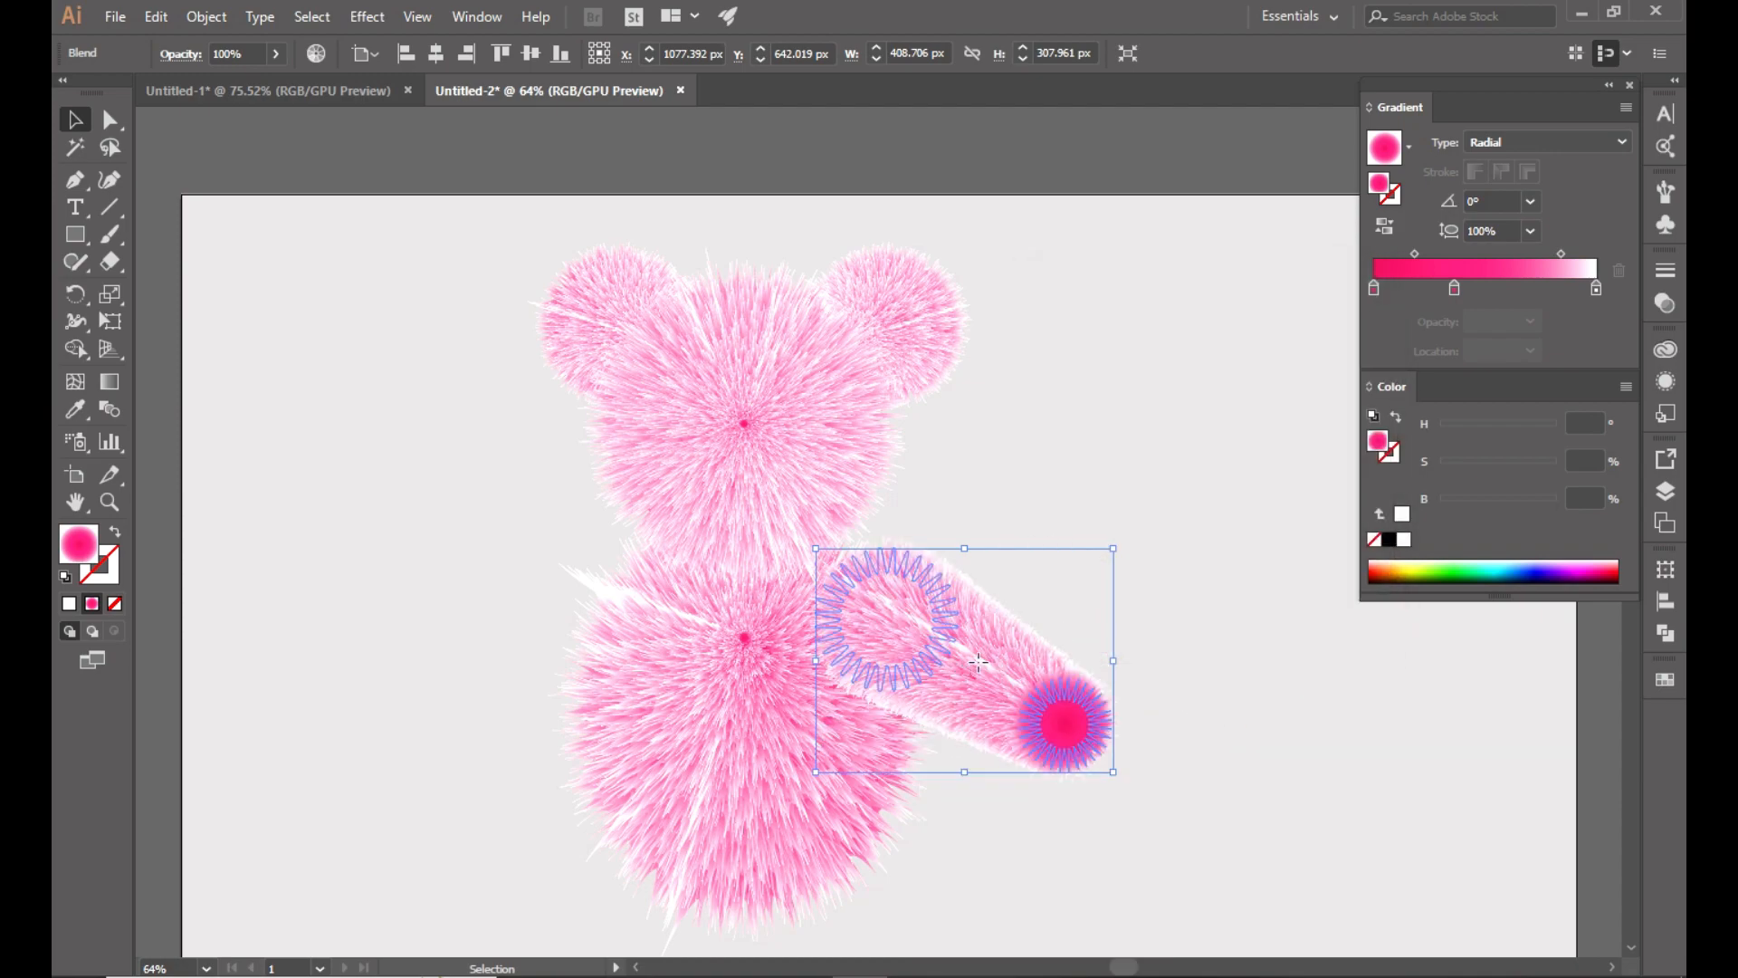
Move the reflected arm to the opposite shoulder, deselect it and collapse the floating Gradient and Color panels.
{"action": "left_click_drag", "start_coordinate": [978, 662], "coordinate": [541, 650]}
{"action": "left_click", "coordinate": [1098, 471]}
{"action": "scroll", "coordinate": [1086, 471], "scroll_direction": "down", "scroll_amount": 2}
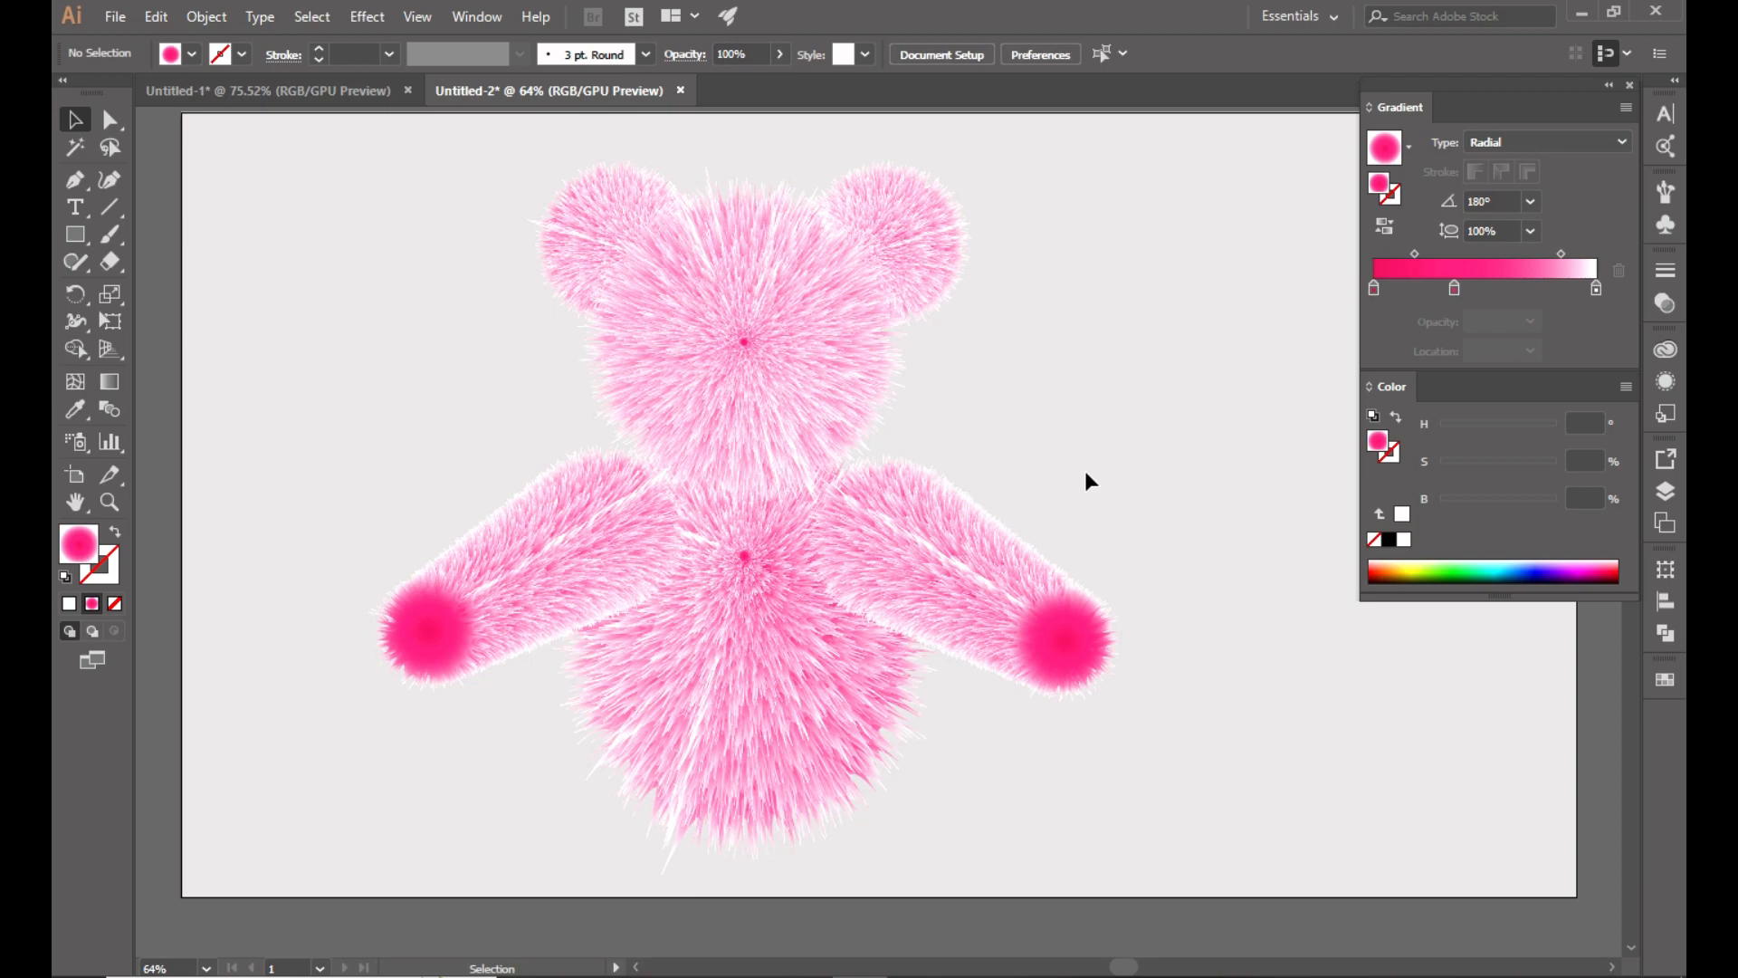
{"action": "left_click", "coordinate": [1609, 85]}
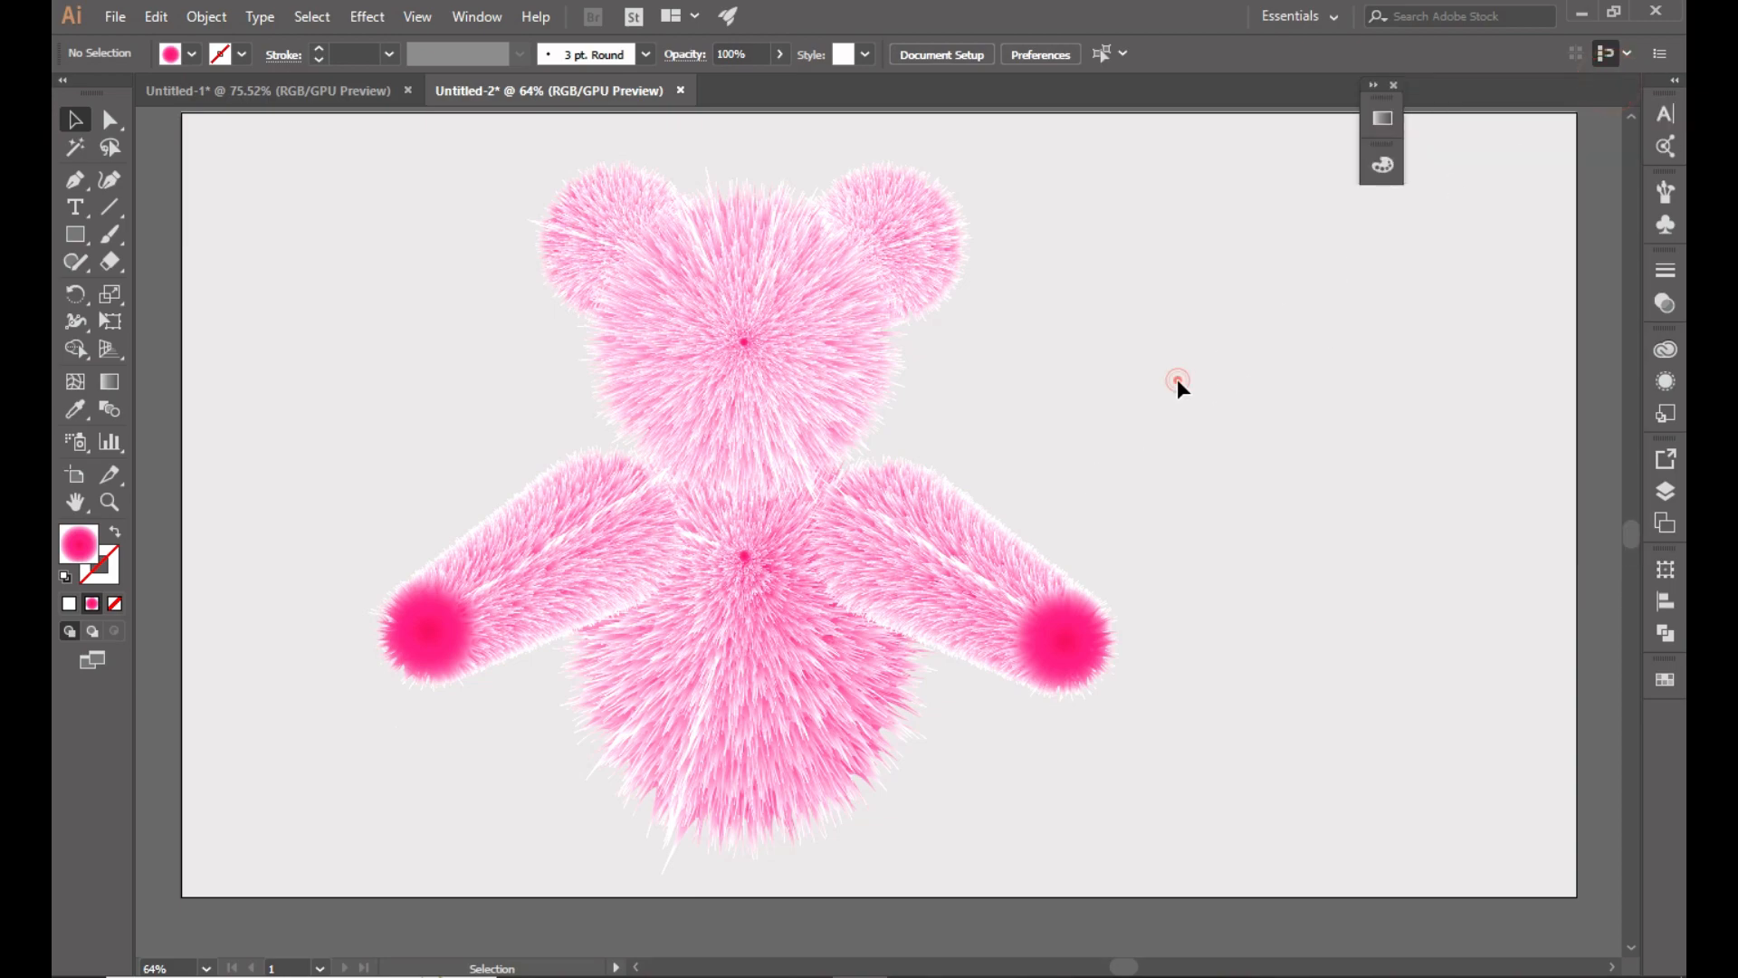
Copy the right ear fur ball, paste it in front and move the copy onto the empty area beside the head.
{"action": "left_click", "coordinate": [926, 233]}
{"action": "left_click", "coordinate": [207, 16]}
{"action": "mouse_move", "coordinate": [155, 17]}
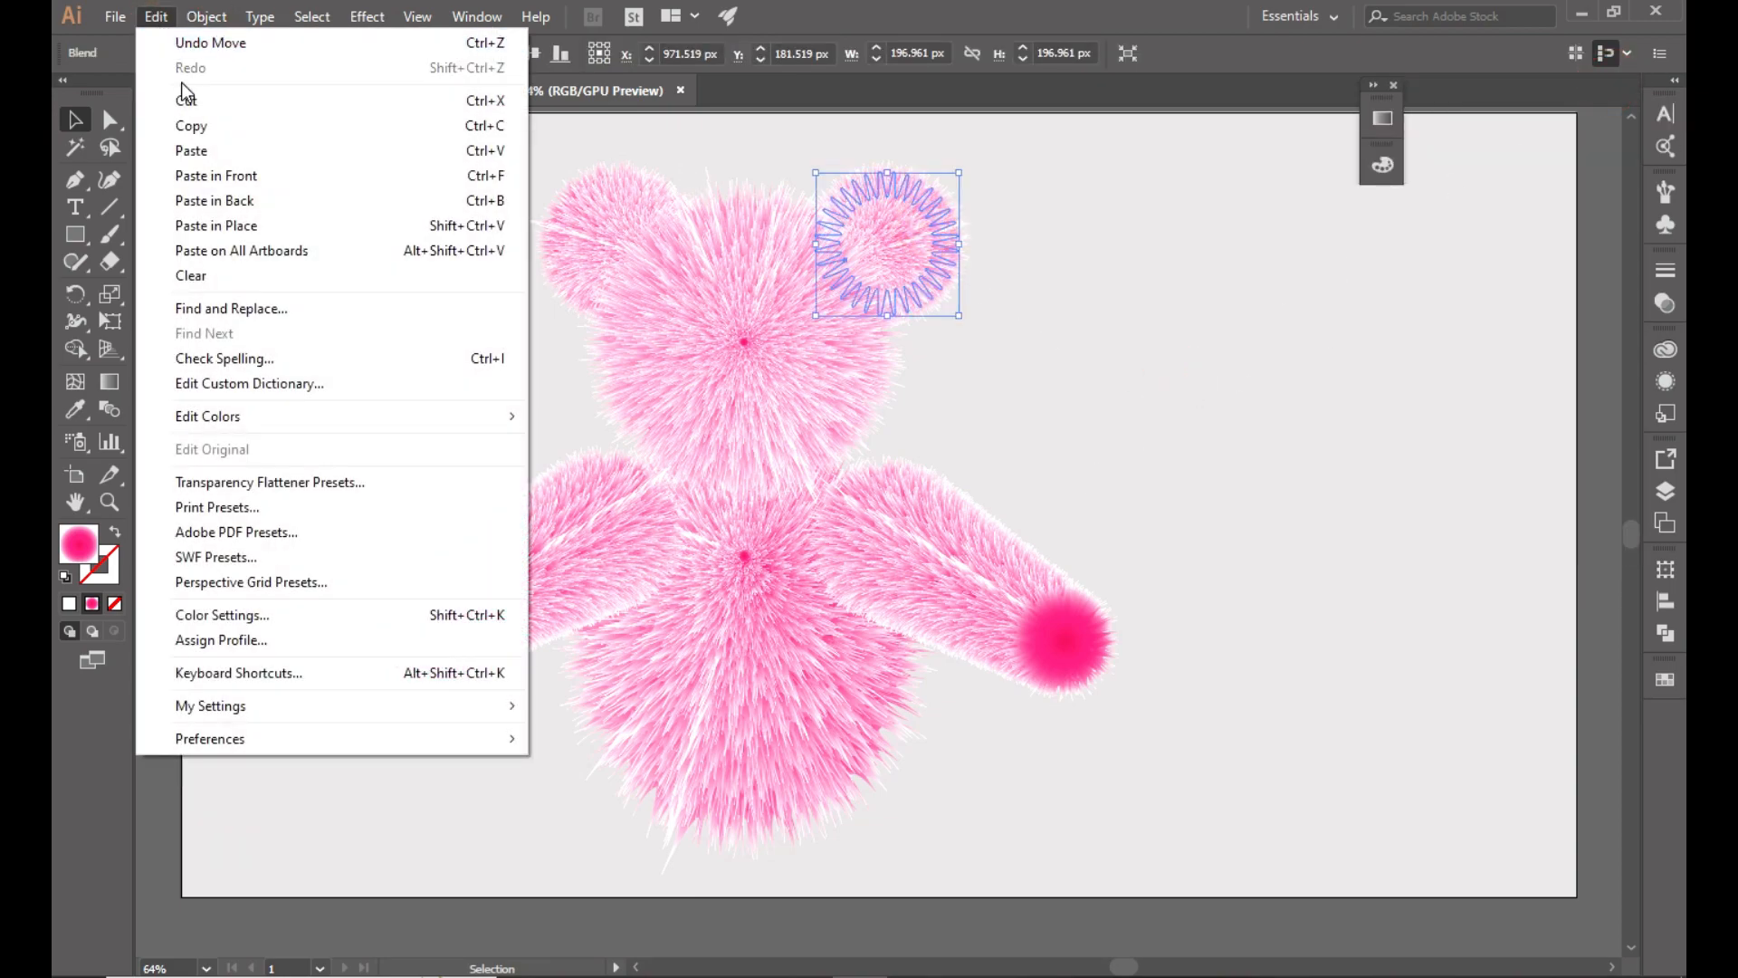
{"action": "left_click", "coordinate": [191, 126]}
{"action": "left_click", "coordinate": [156, 16]}
{"action": "left_click", "coordinate": [217, 175]}
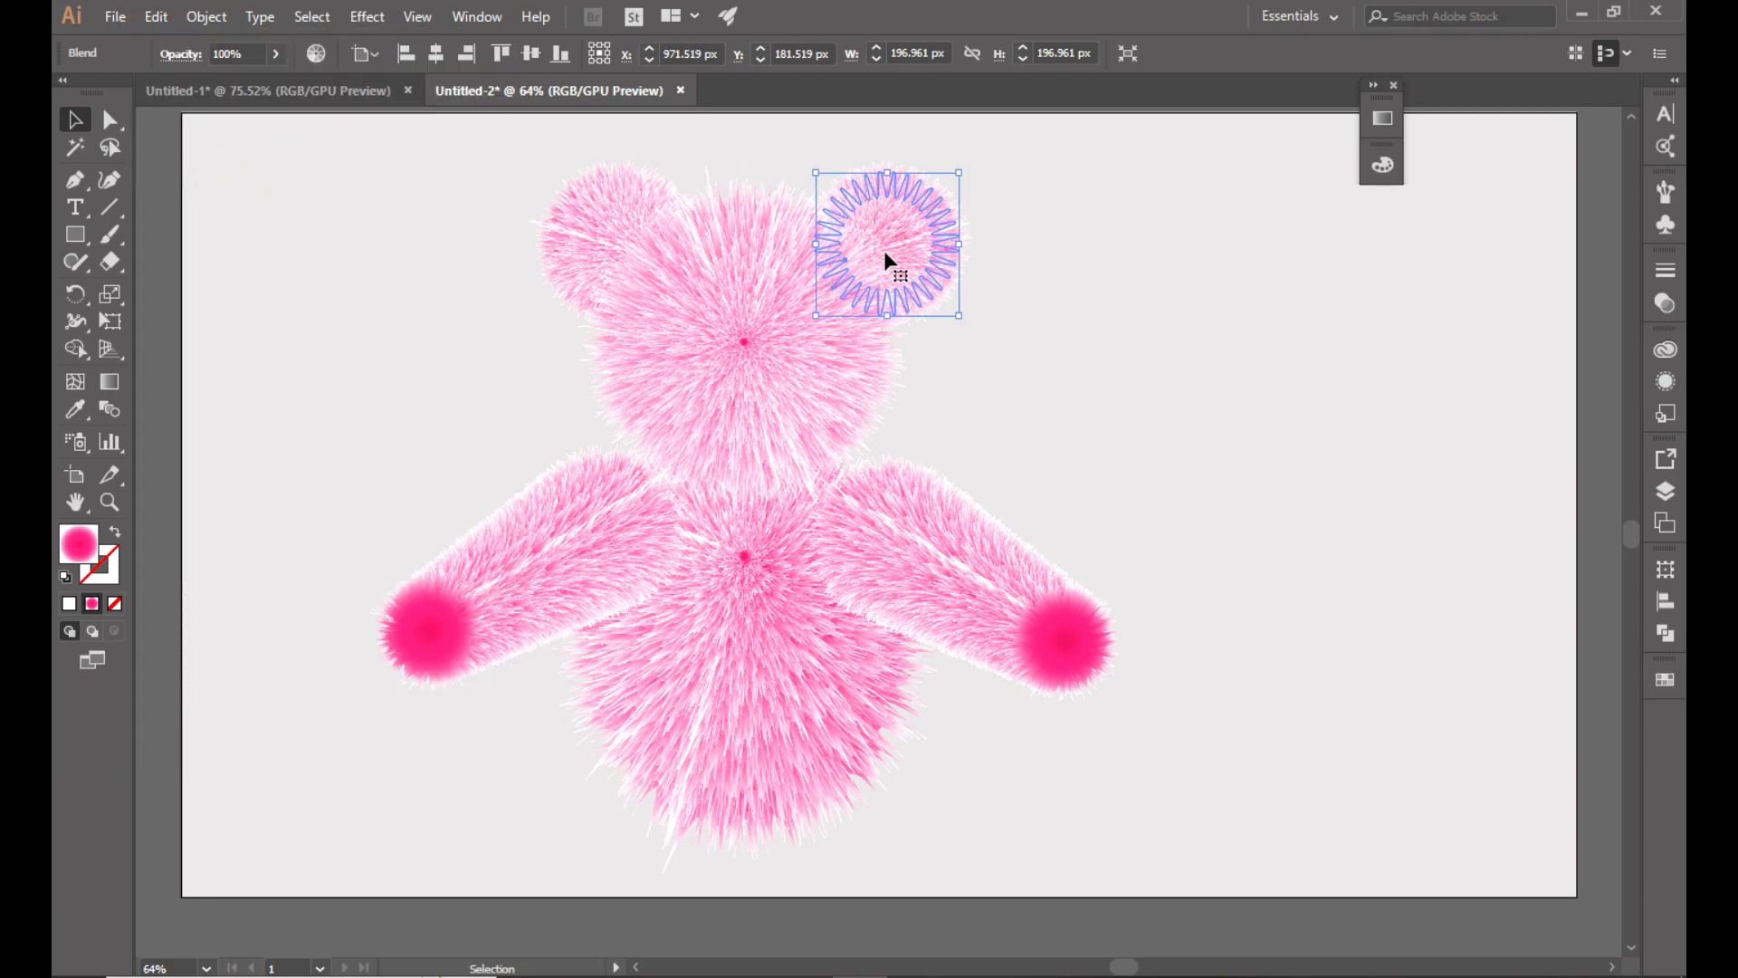
{"action": "left_click_drag", "start_coordinate": [900, 241], "coordinate": [1158, 276]}
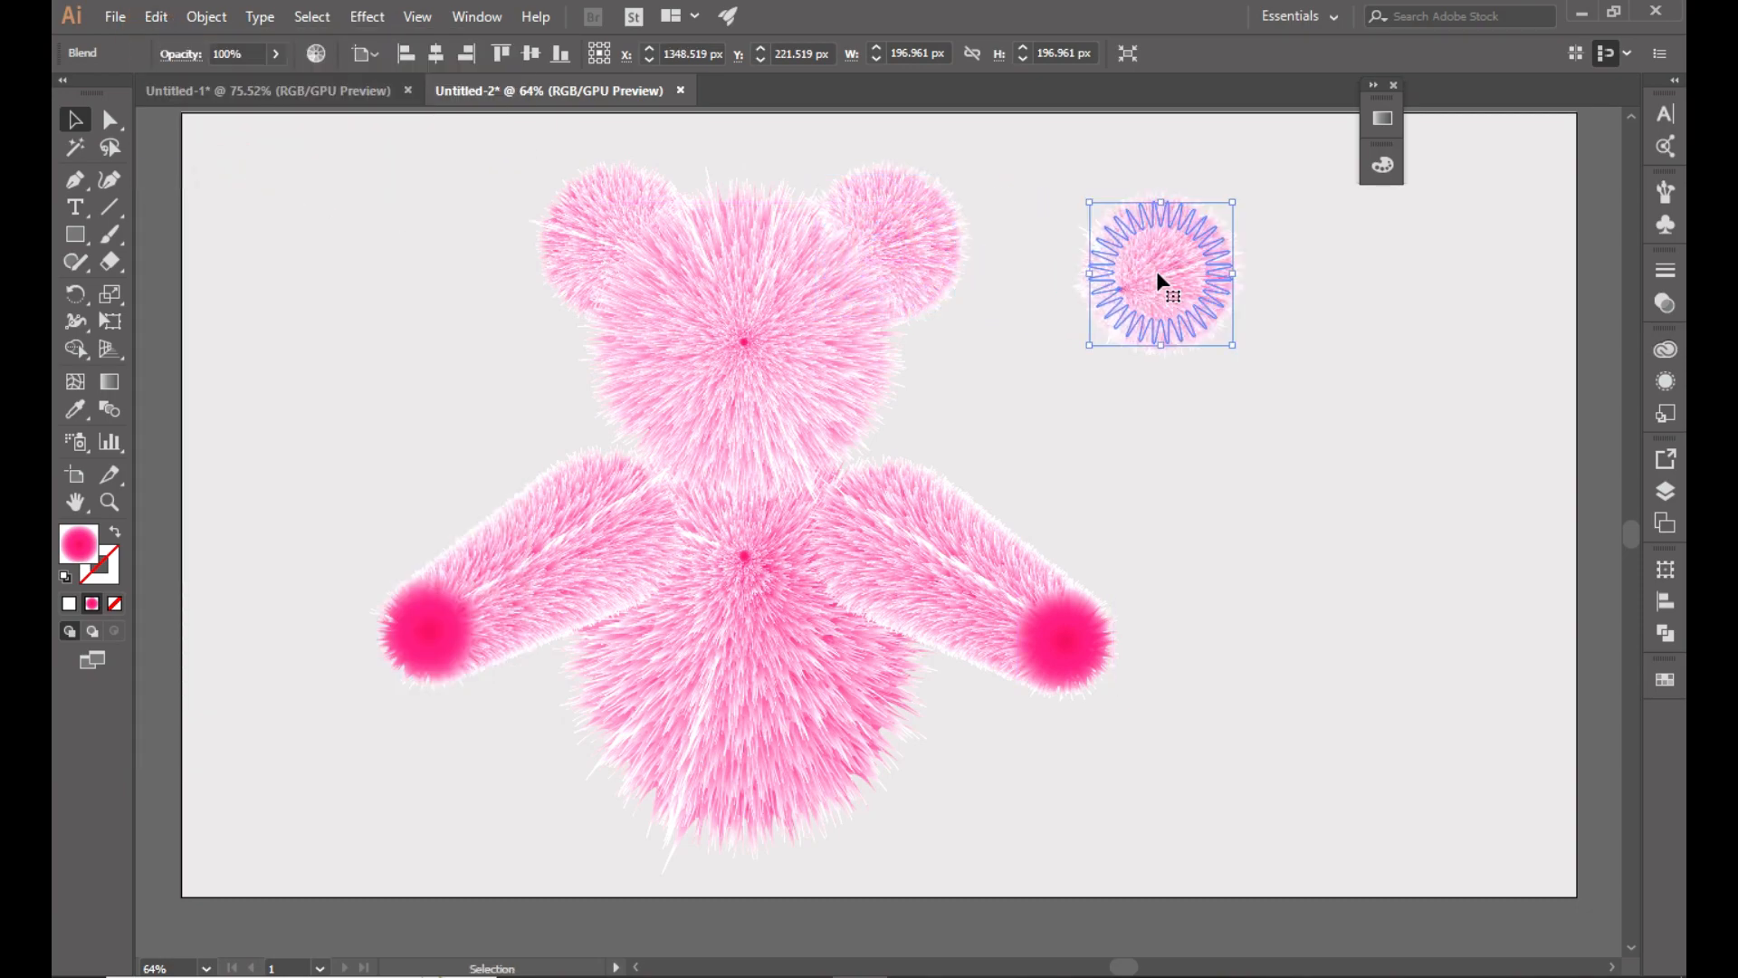
Isolate the separate fur ball, move its small inner shape about 132 px left and 503 px down onto the right hand, and end isolation.
{"action": "right_click", "coordinate": [1176, 279]}
{"action": "left_click", "coordinate": [1276, 415]}
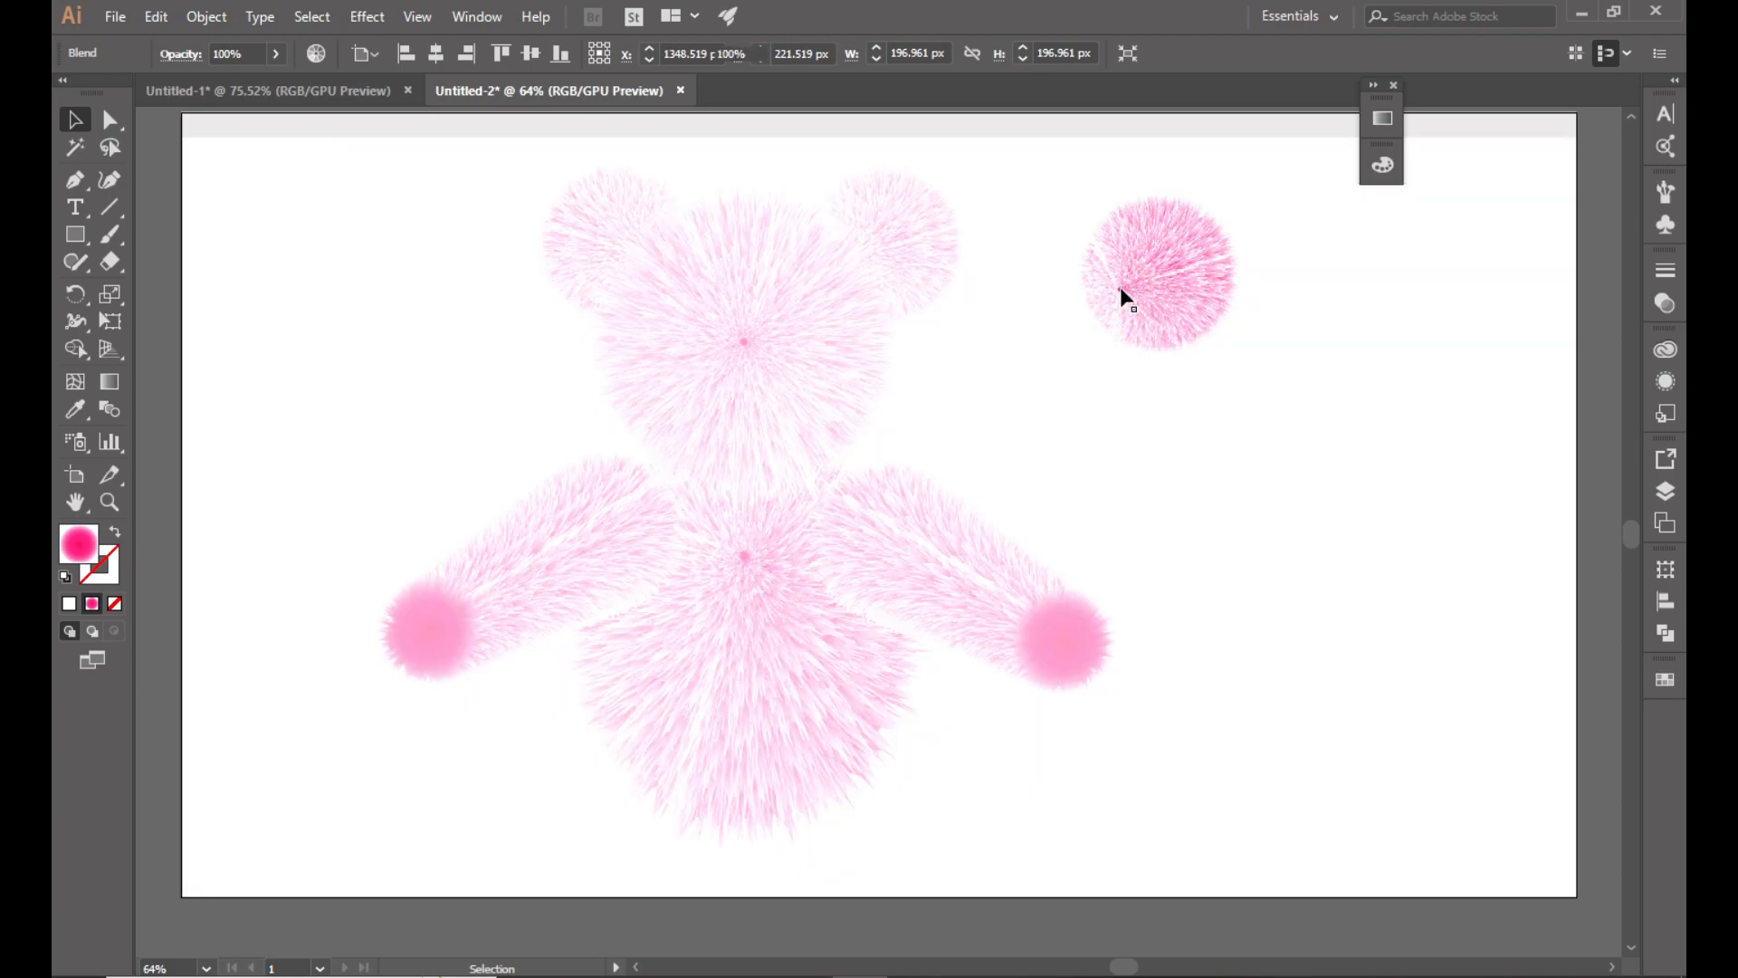
{"action": "left_click", "coordinate": [1123, 290]}
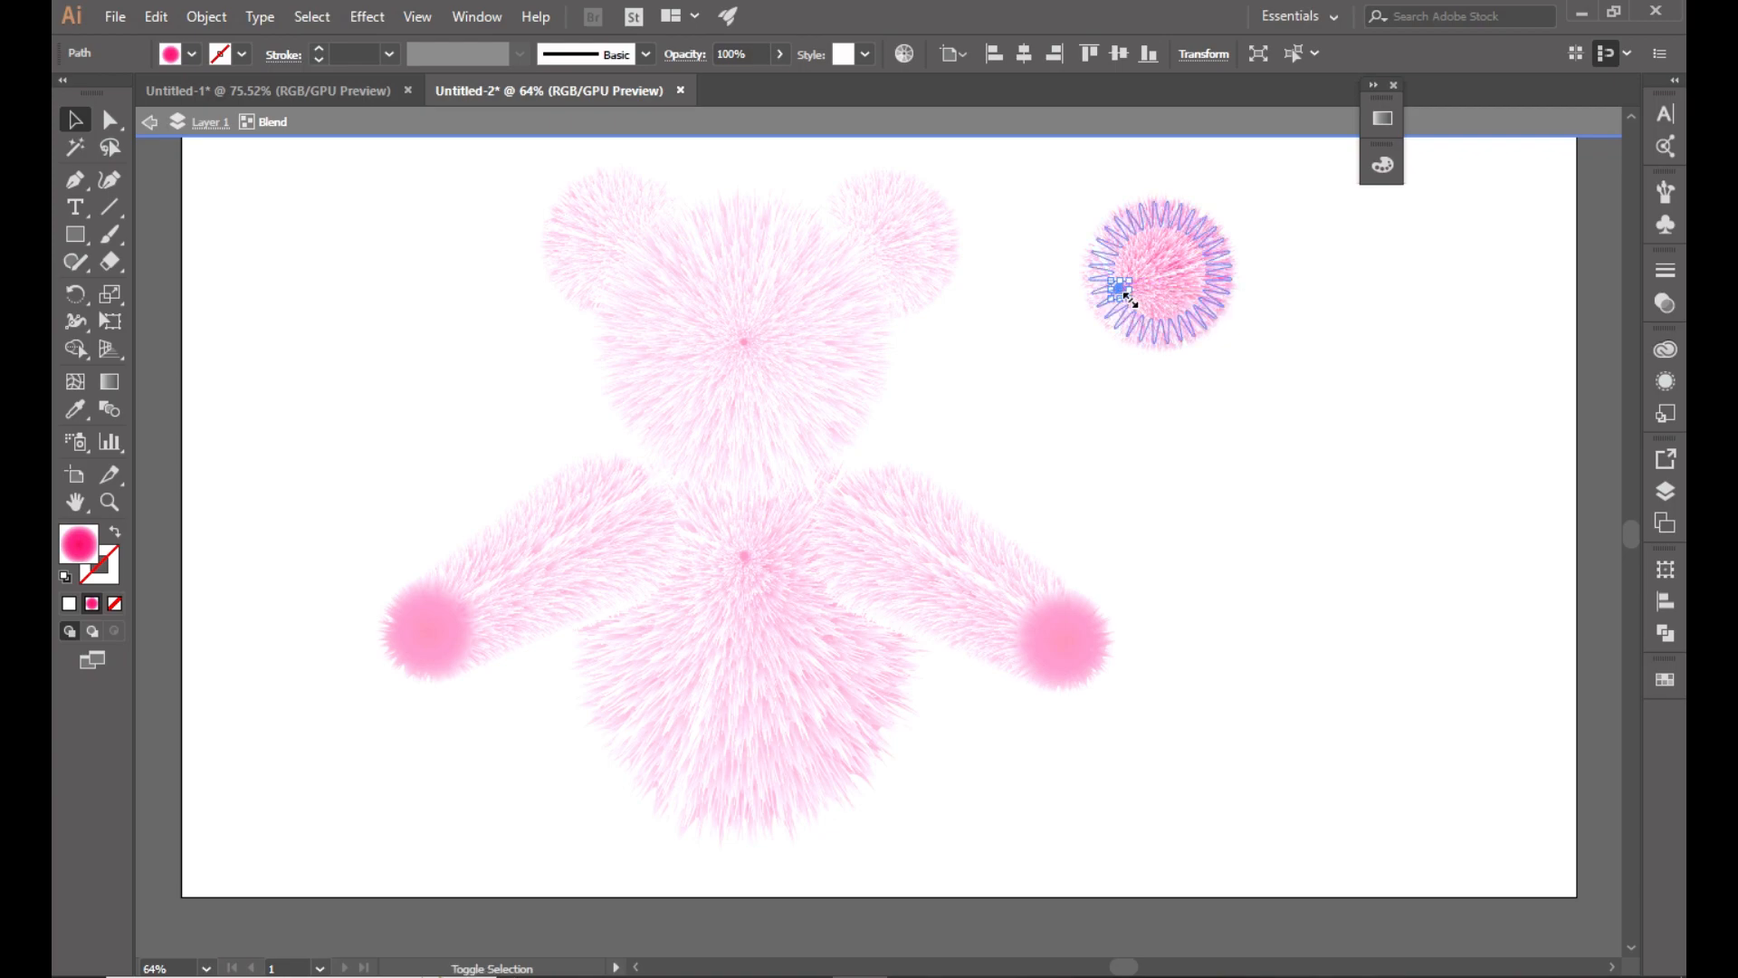
{"action": "left_click_drag", "start_coordinate": [1125, 293], "coordinate": [1069, 644]}
{"action": "left_click", "coordinate": [1231, 397]}
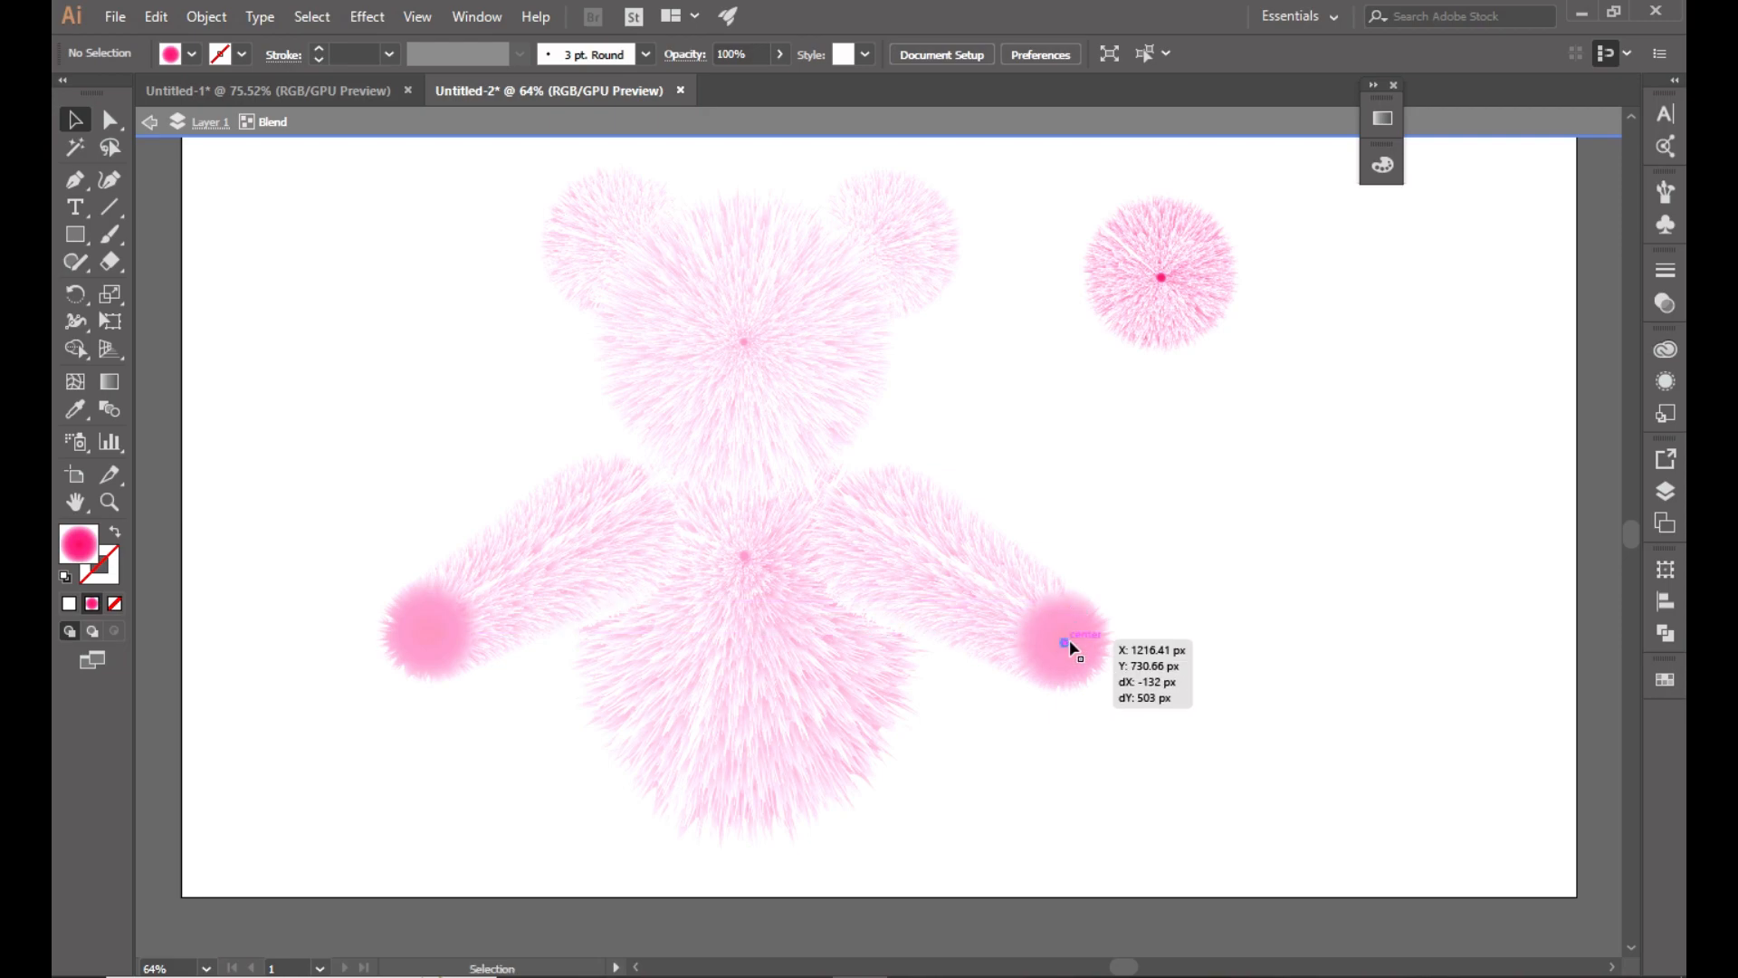
{"action": "left_click", "coordinate": [1256, 574]}
{"action": "left_click", "coordinate": [527, 117]}
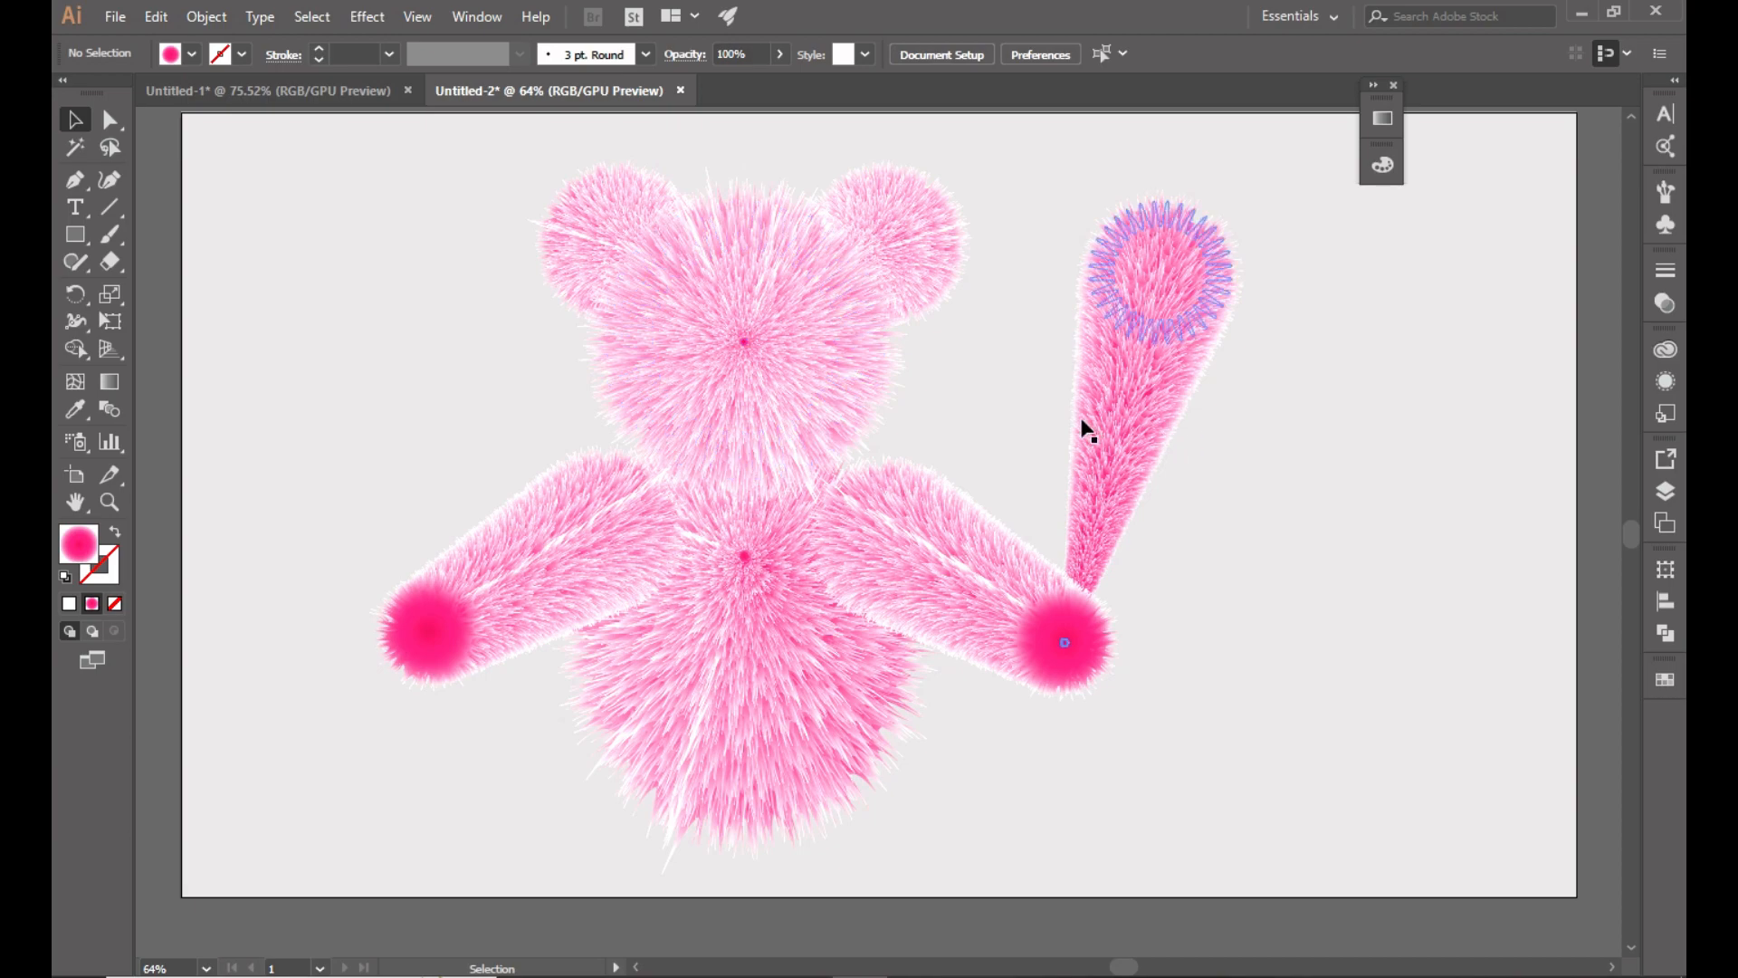
Copy the right ear fur ball, paste it in front and centre the copy over the right hand.
{"action": "left_click", "coordinate": [922, 229]}
{"action": "left_click", "coordinate": [206, 16]}
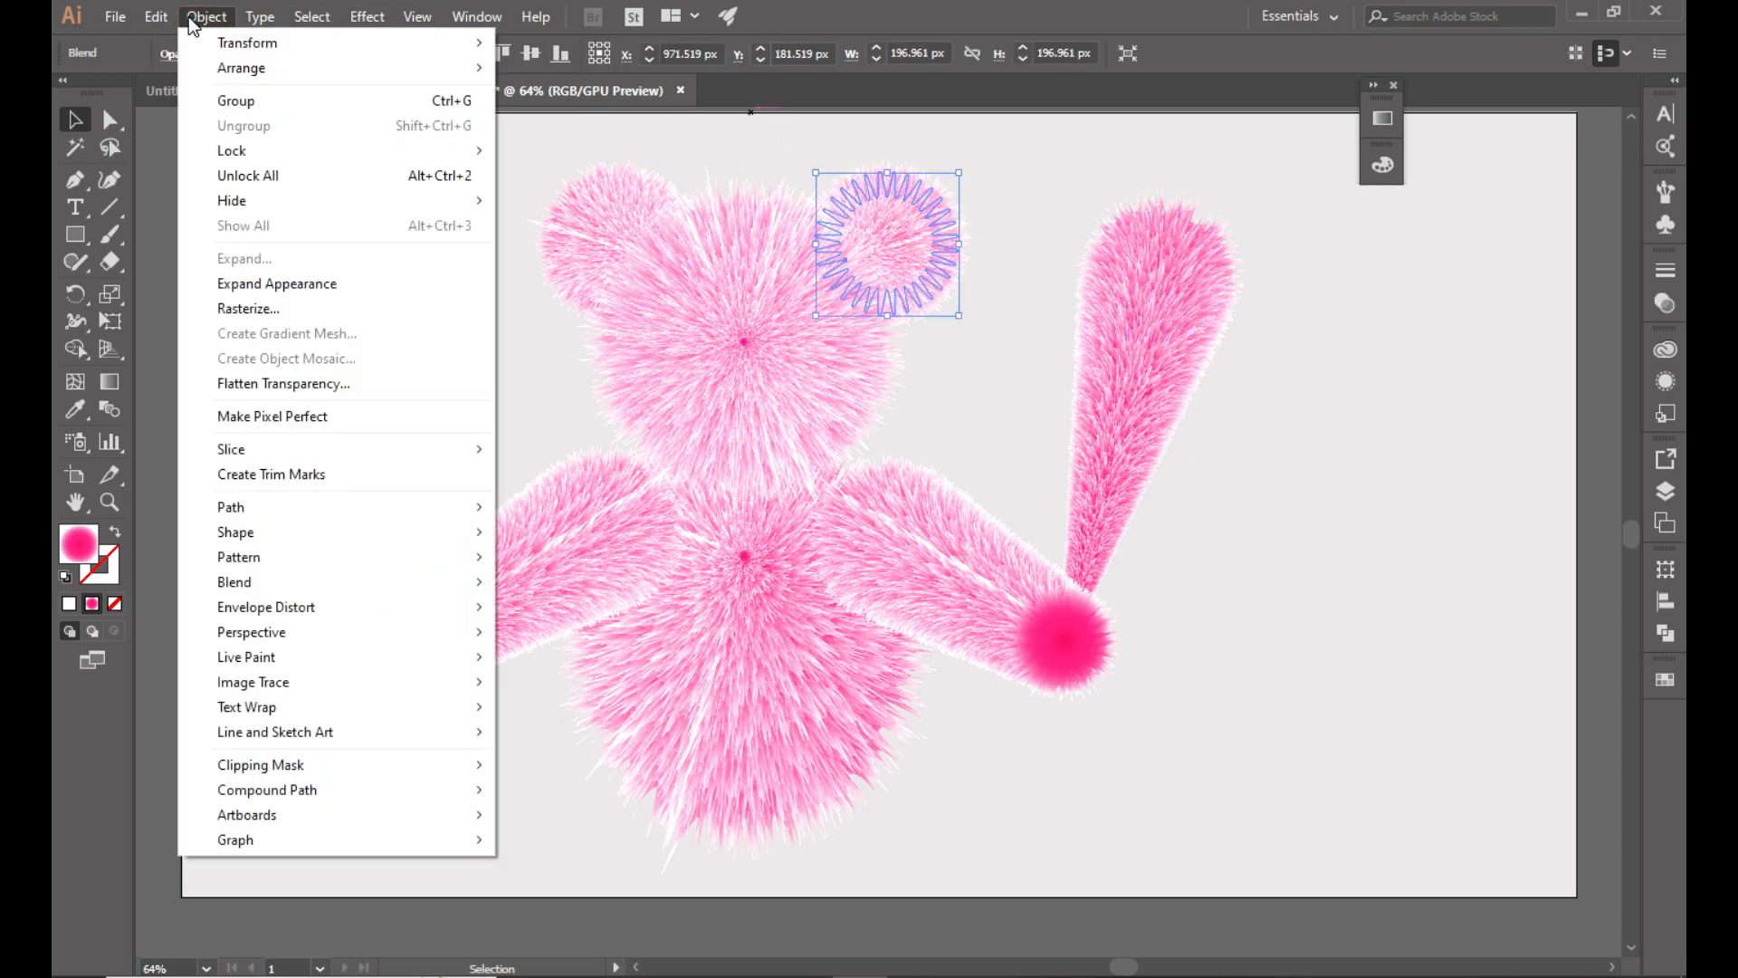
{"action": "mouse_move", "coordinate": [155, 16]}
{"action": "left_click", "coordinate": [201, 131]}
{"action": "left_click", "coordinate": [225, 183]}
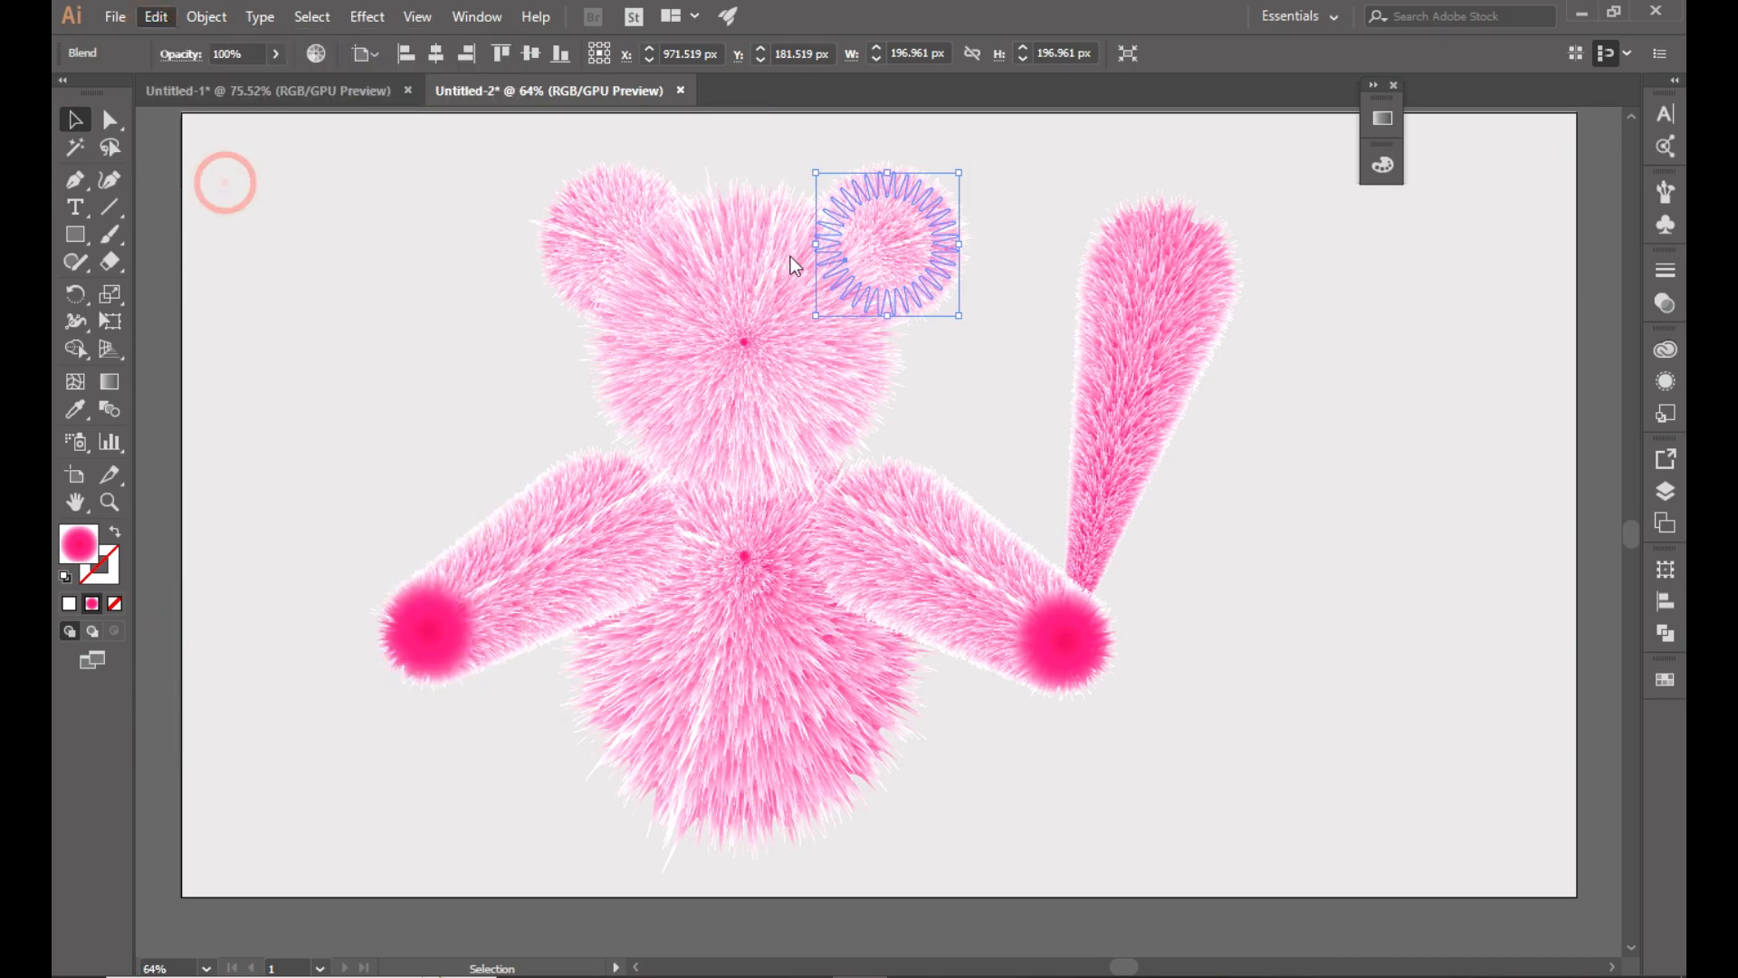
{"action": "left_click_drag", "start_coordinate": [931, 282], "coordinate": [1075, 627]}
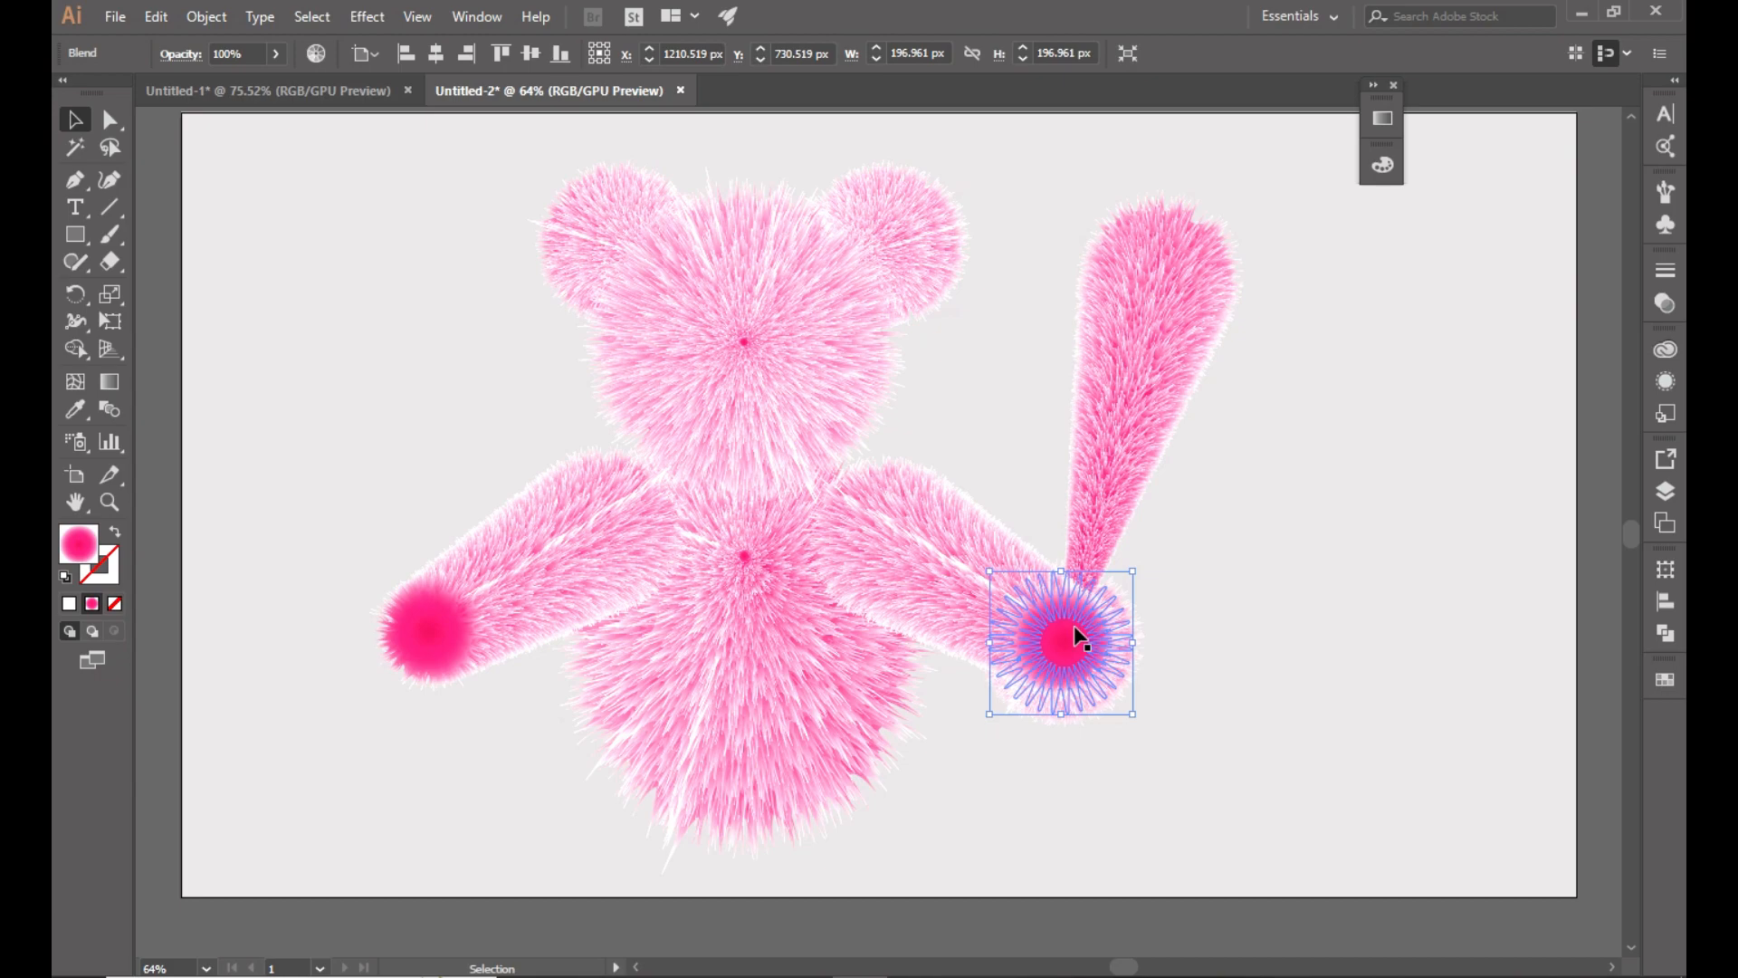
Bring the fur ball on the right hand to the front and deselect it.
{"action": "right_click", "coordinate": [1065, 641]}
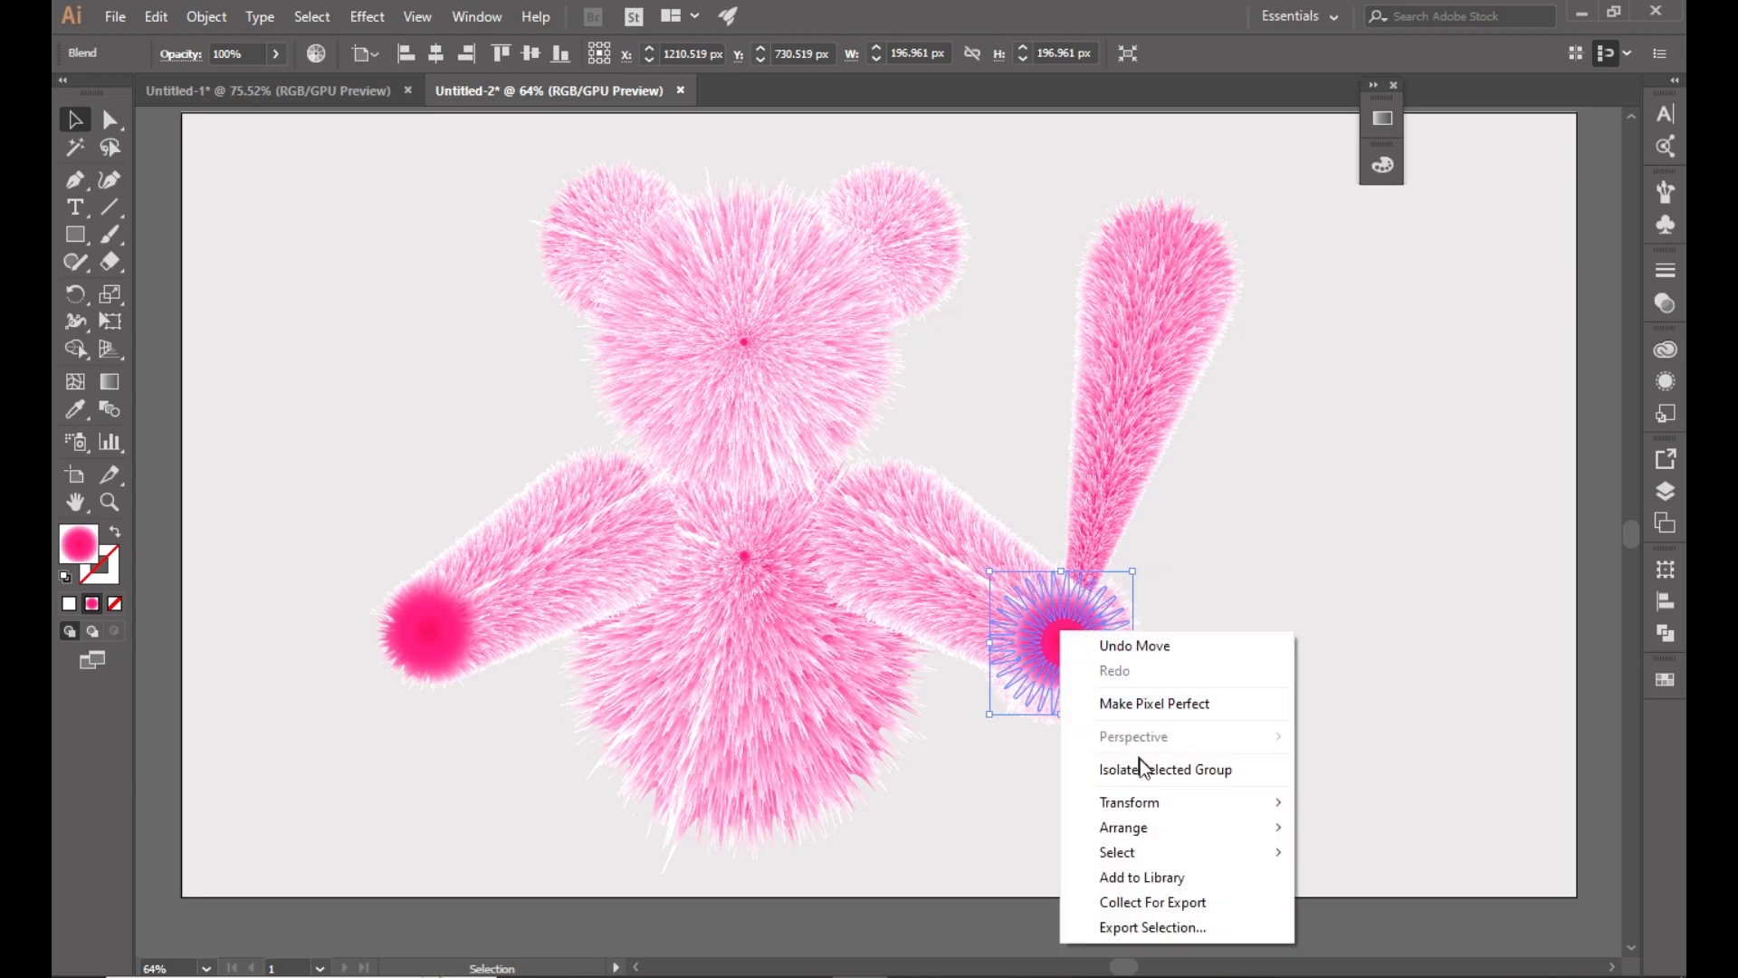
{"action": "mouse_move", "coordinate": [1135, 831]}
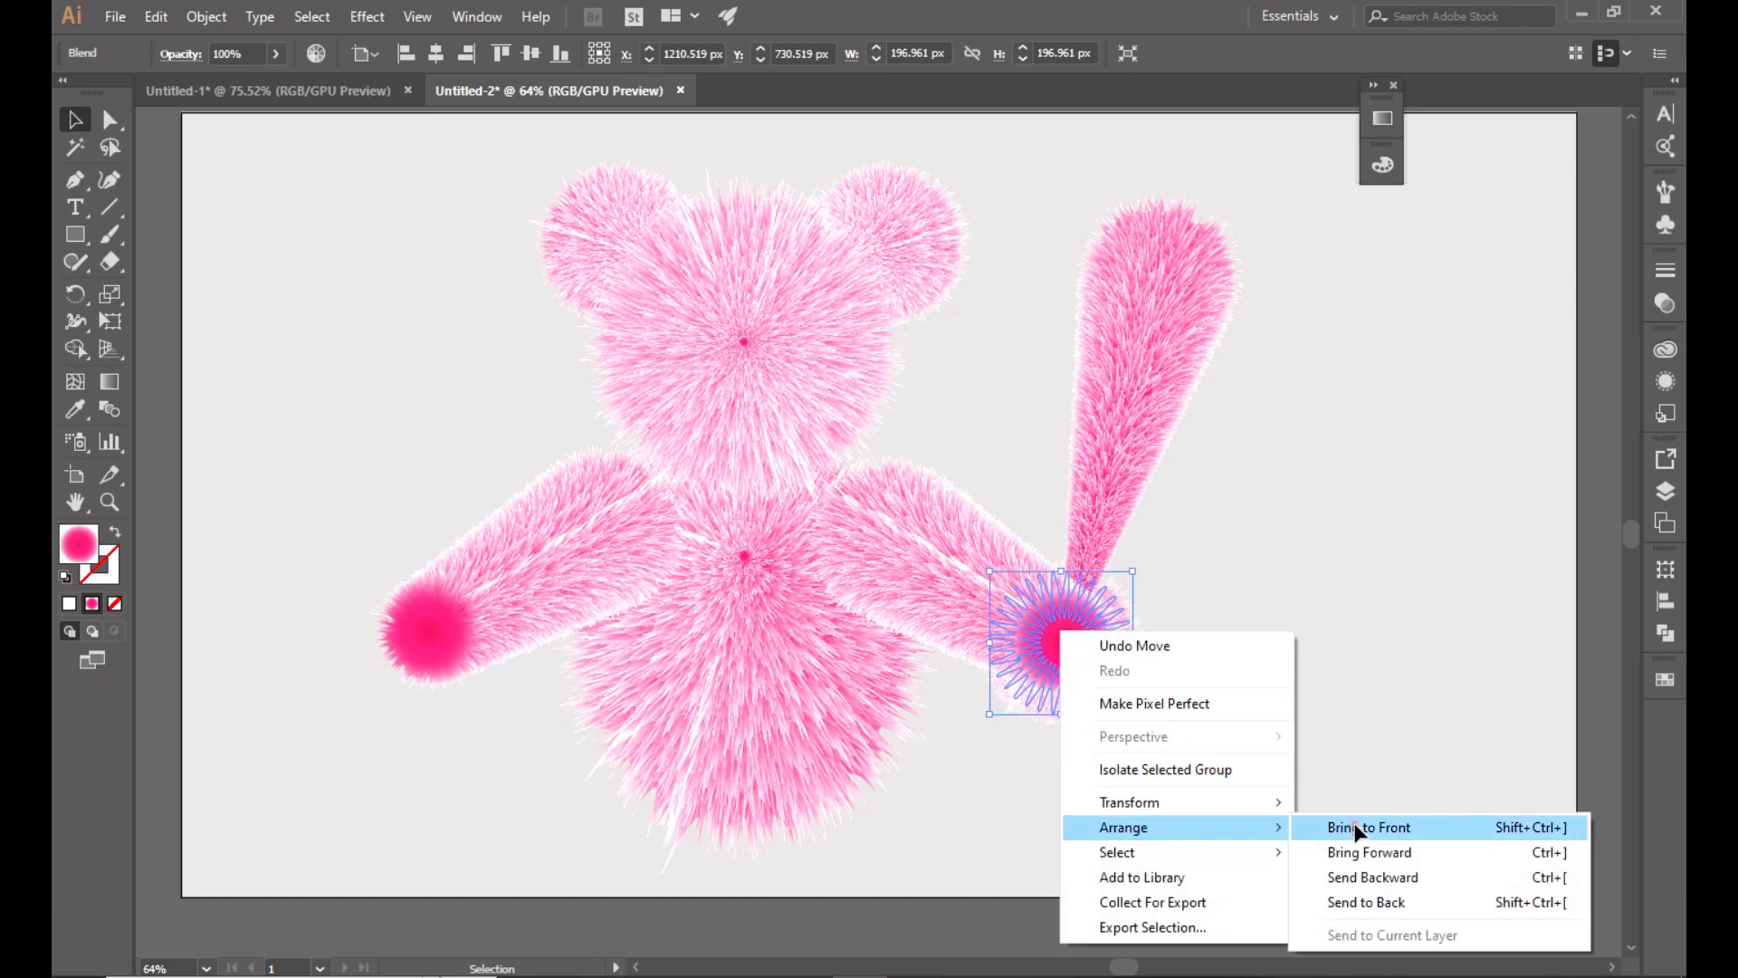
{"action": "left_click", "coordinate": [1381, 827]}
{"action": "left_click", "coordinate": [1281, 625]}
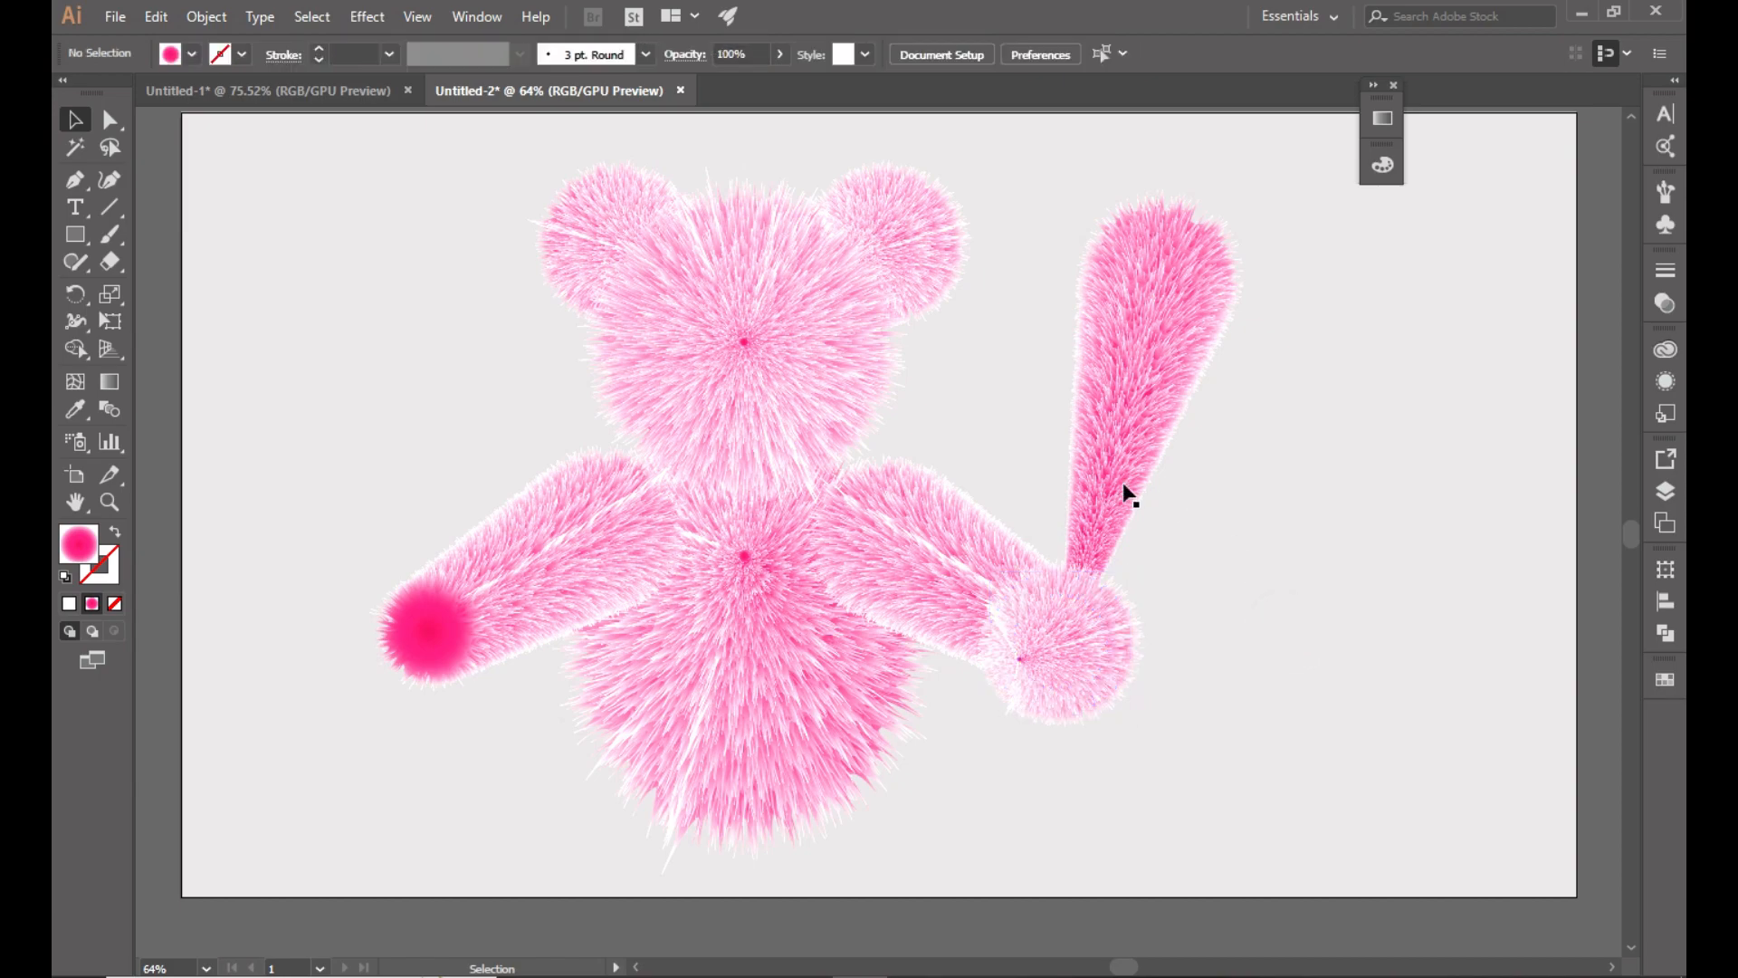
Isolate the right hand's fur ball, enlarge its small inner shape slightly, shift it a little inward and end isolation.
{"action": "left_click", "coordinate": [1033, 655]}
{"action": "right_click", "coordinate": [1033, 654]}
{"action": "left_click", "coordinate": [1135, 793]}
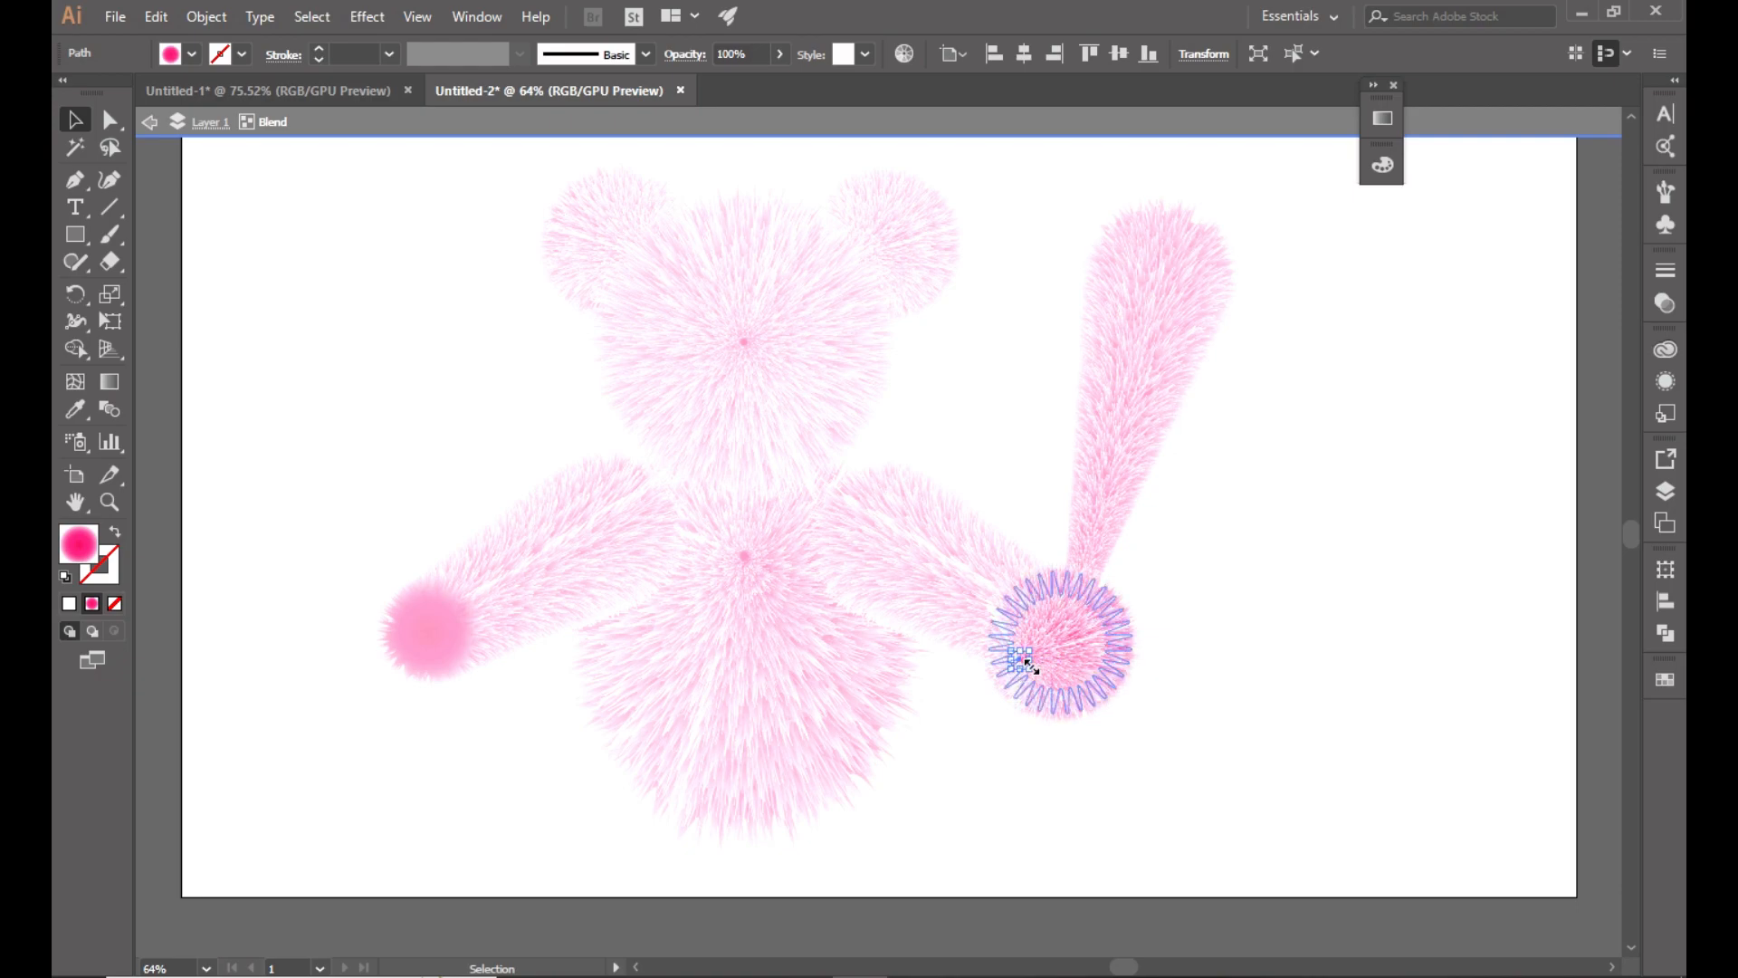
{"action": "mouse_move", "coordinate": [1028, 668]}
{"action": "left_mouse_down"}
{"action": "mouse_move", "coordinate": [1055, 683]}
{"action": "mouse_move", "coordinate": [1029, 659]}
{"action": "left_mouse_up"}
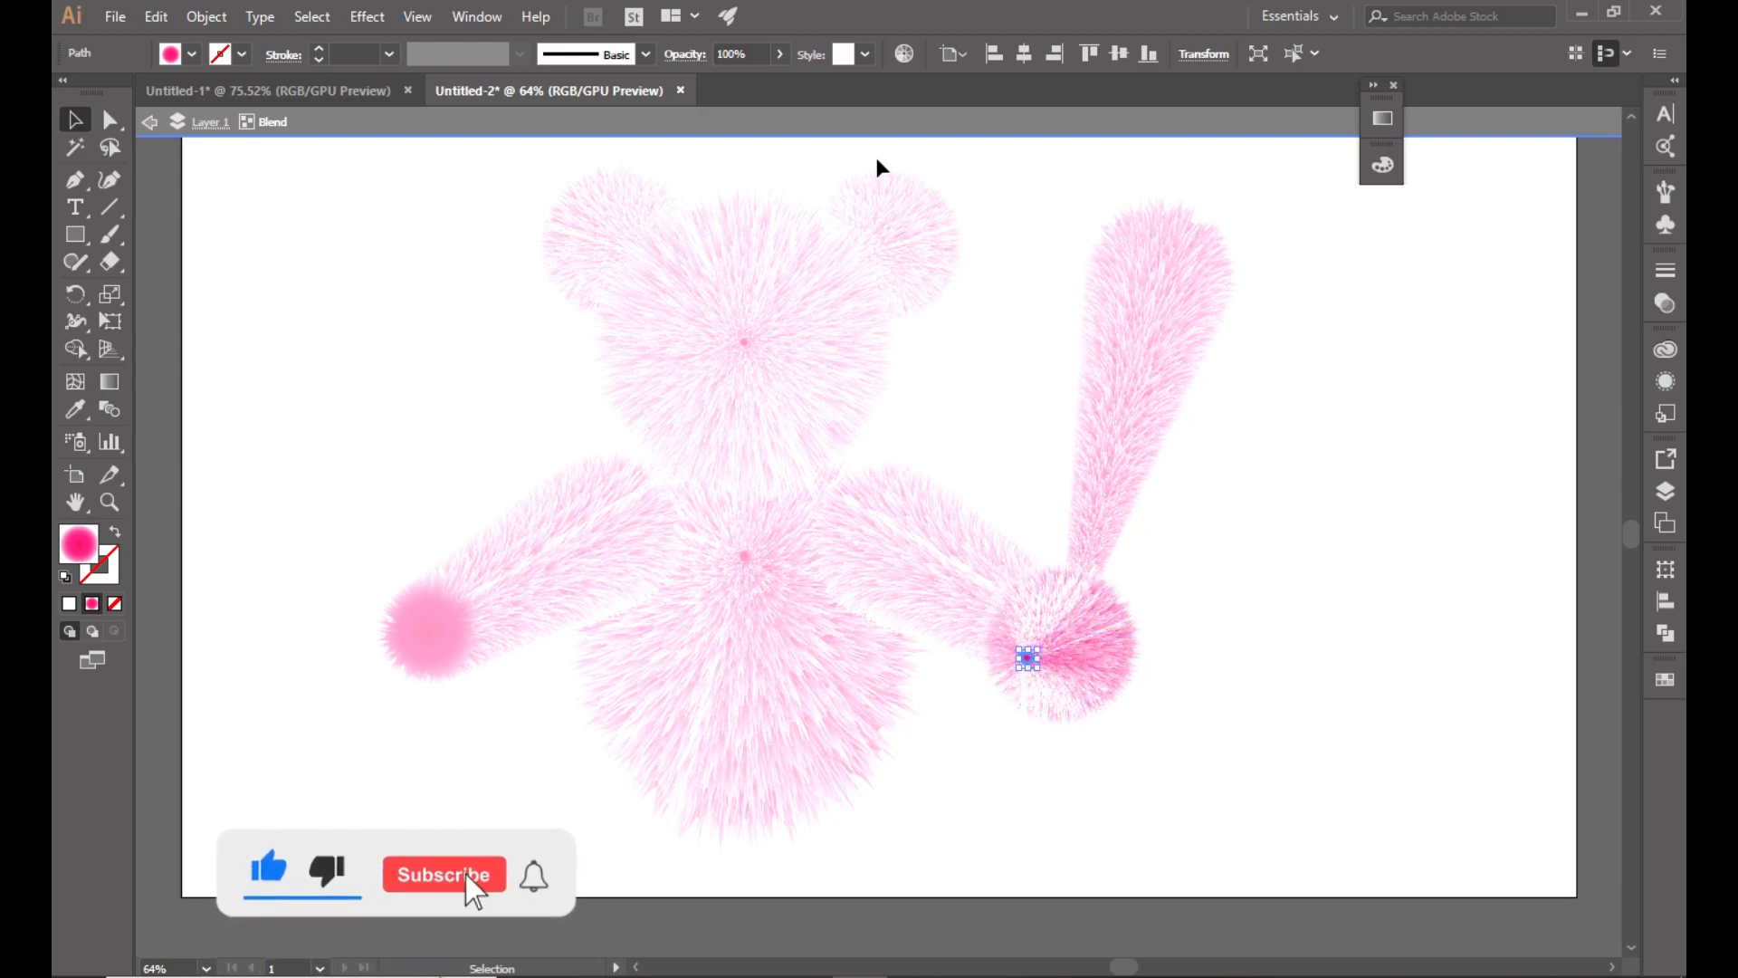
{"action": "left_click", "coordinate": [858, 124]}
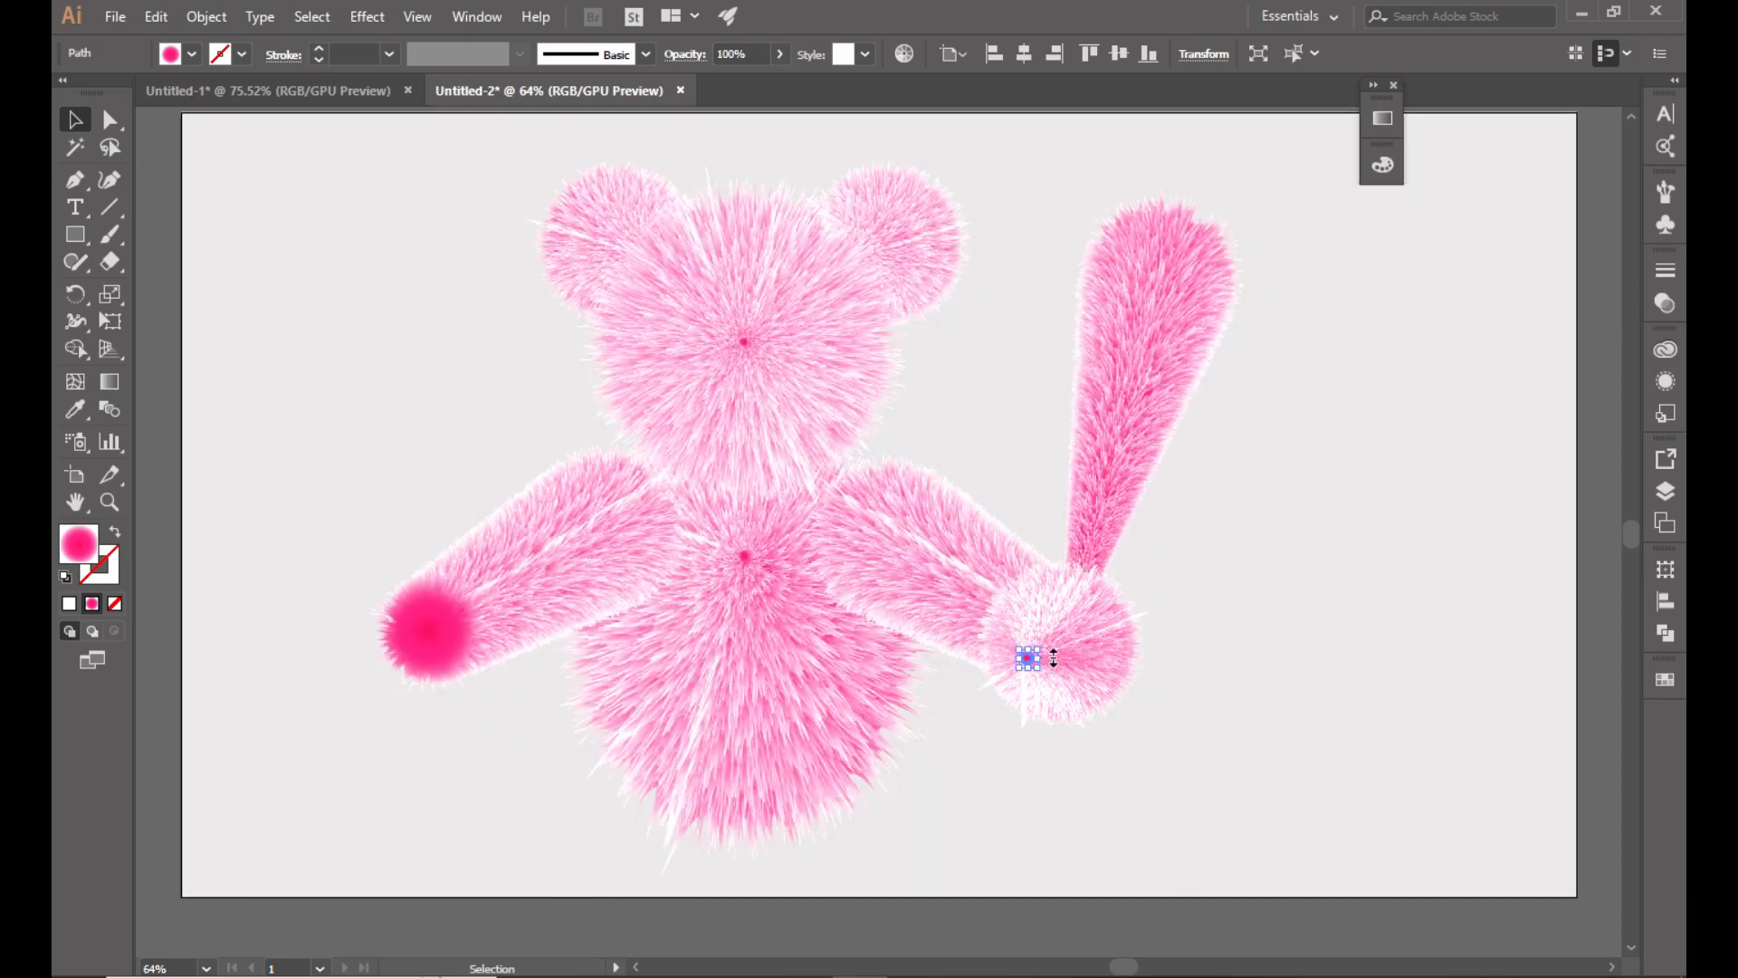
Move the small inner shape of the right hand's fur ball to the ball's centre and deselect it.
{"action": "left_click_drag", "start_coordinate": [1029, 659], "coordinate": [1071, 671]}
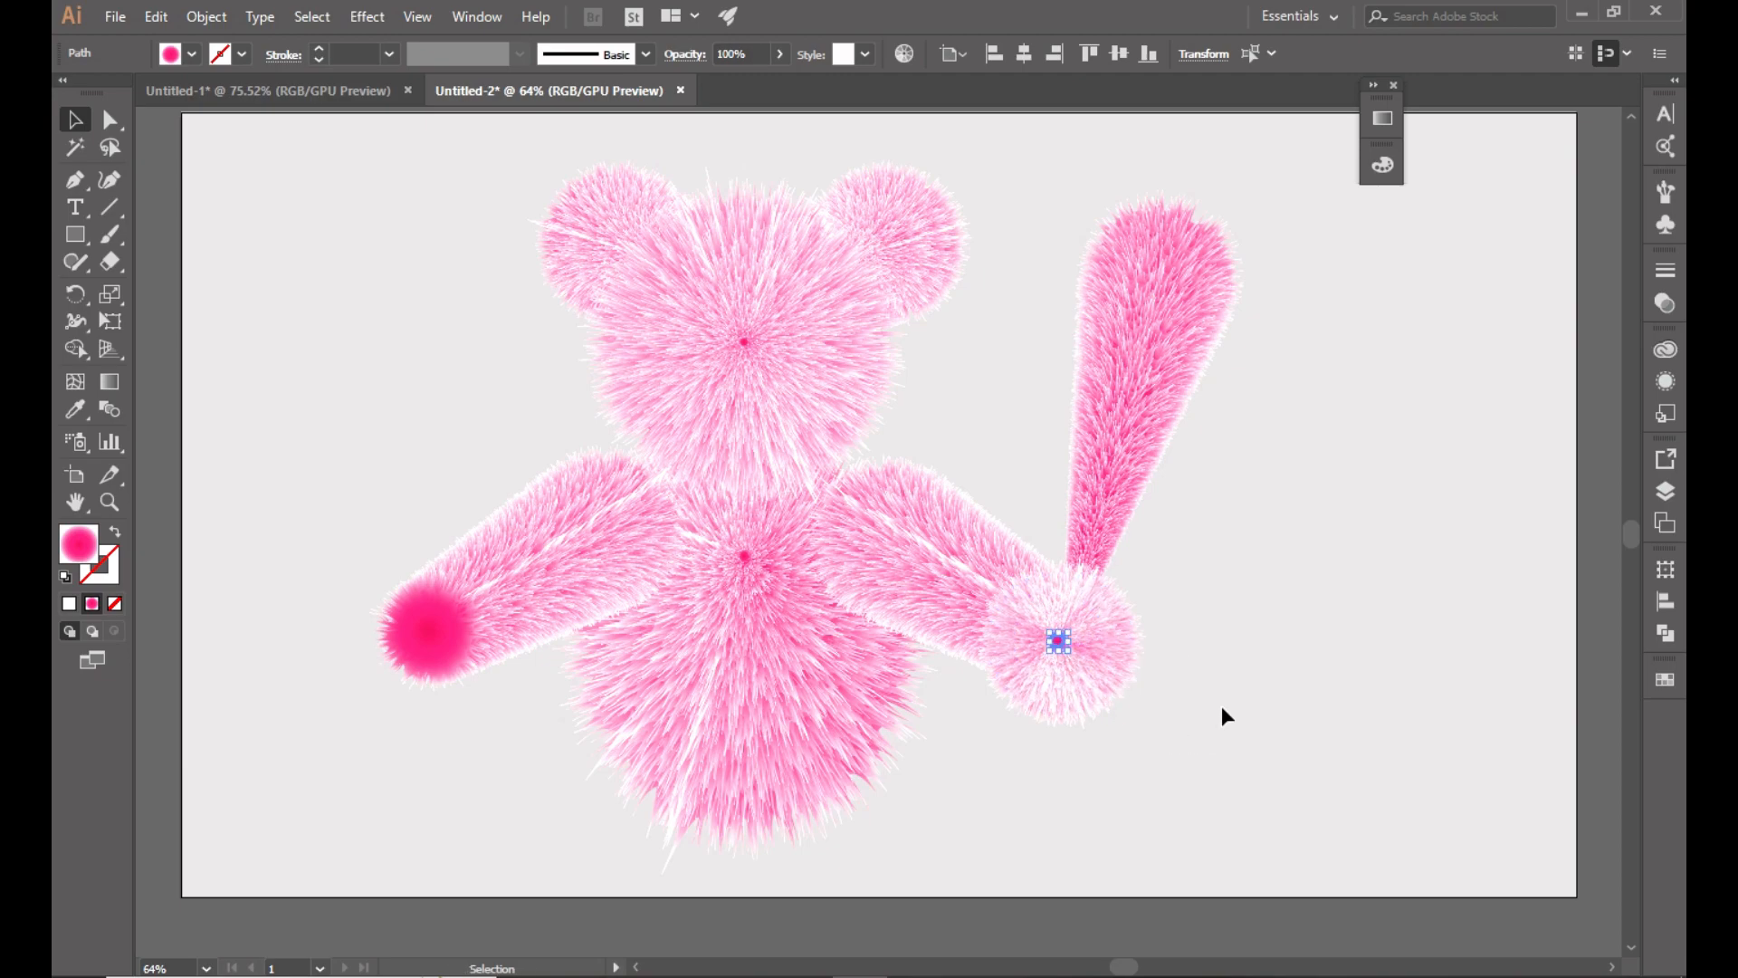
{"action": "left_click", "coordinate": [1220, 704]}
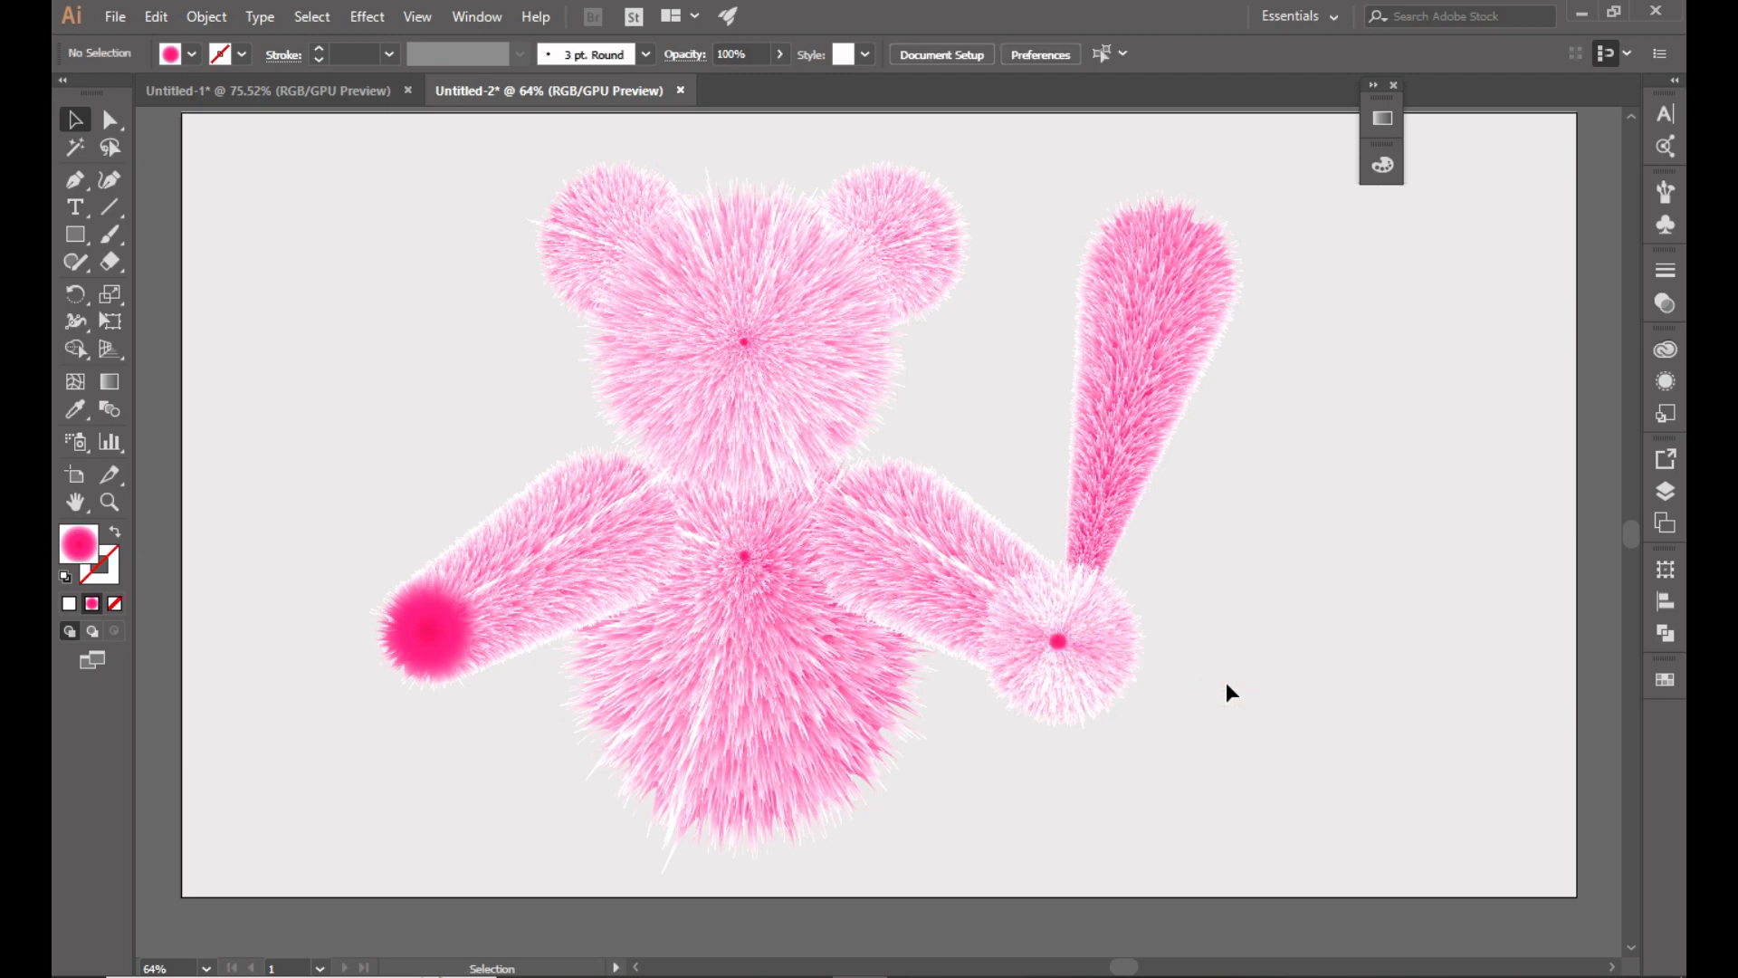
Create a reflected copy of the right hand's fur ball, place it over the end of the left arm and deselect it.
{"action": "scroll", "coordinate": [1244, 545], "scroll_direction": "down", "scroll_amount": 3}
{"action": "scroll", "coordinate": [1242, 539], "scroll_direction": "up", "scroll_amount": 4}
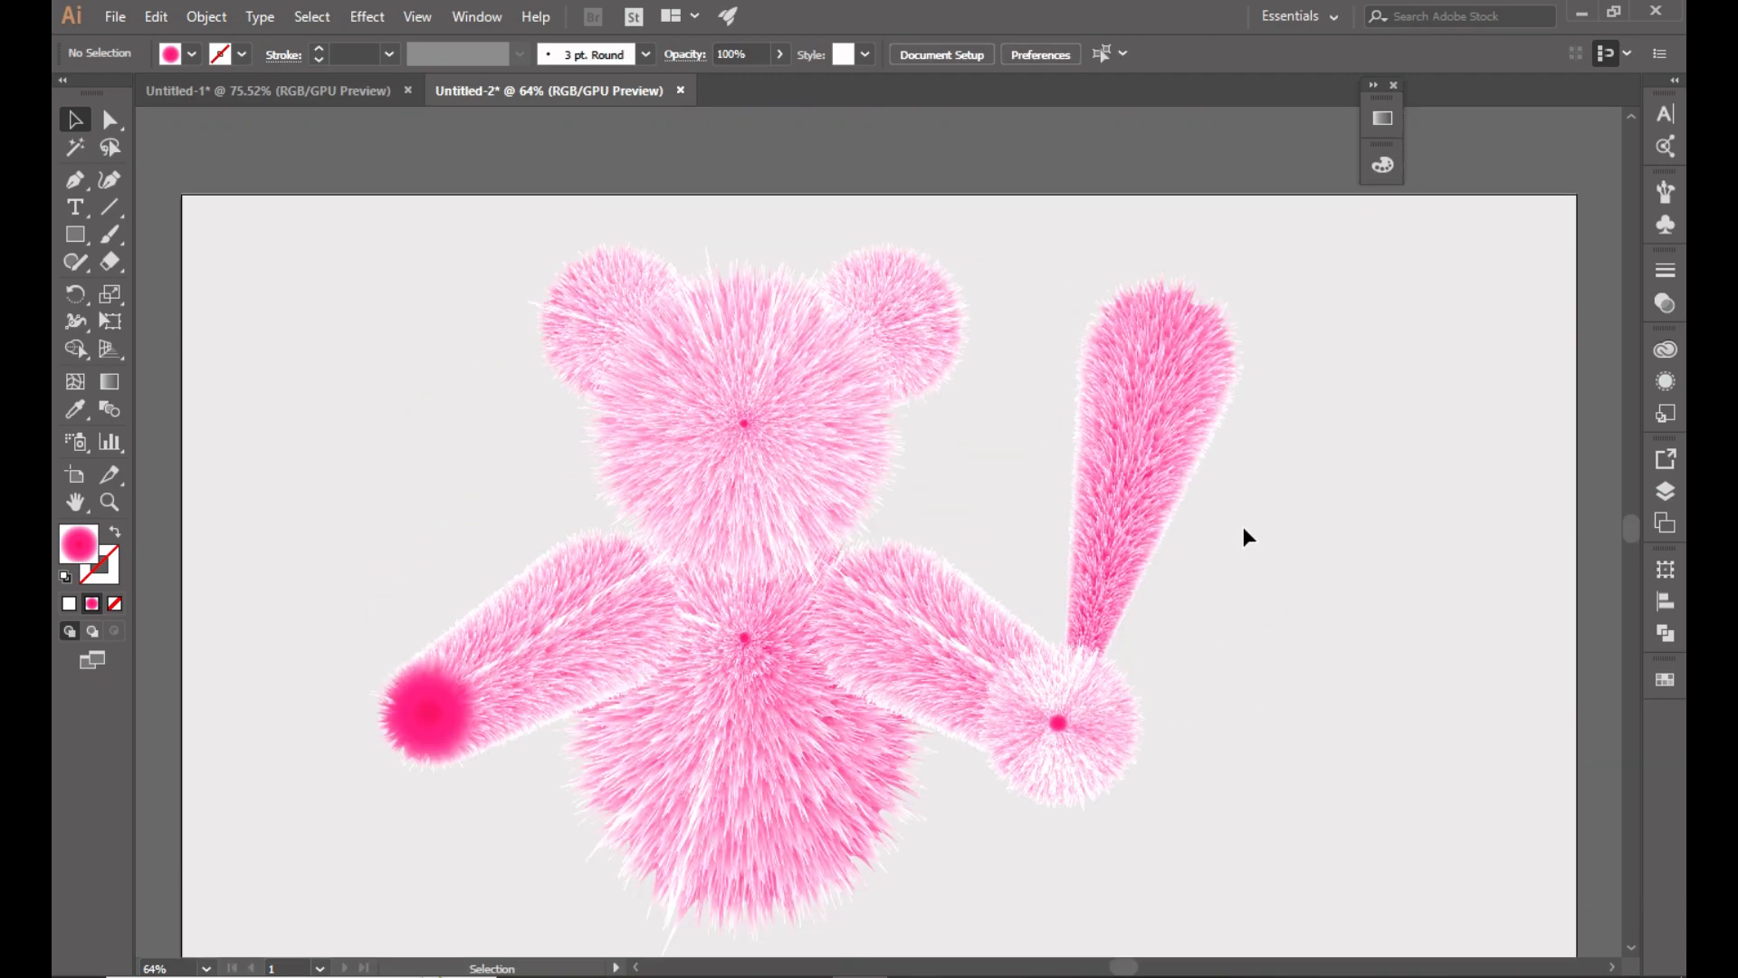
{"action": "scroll", "coordinate": [1241, 532], "scroll_direction": "down", "scroll_amount": 2}
{"action": "left_click", "coordinate": [1076, 666]}
{"action": "right_click", "coordinate": [1077, 668]}
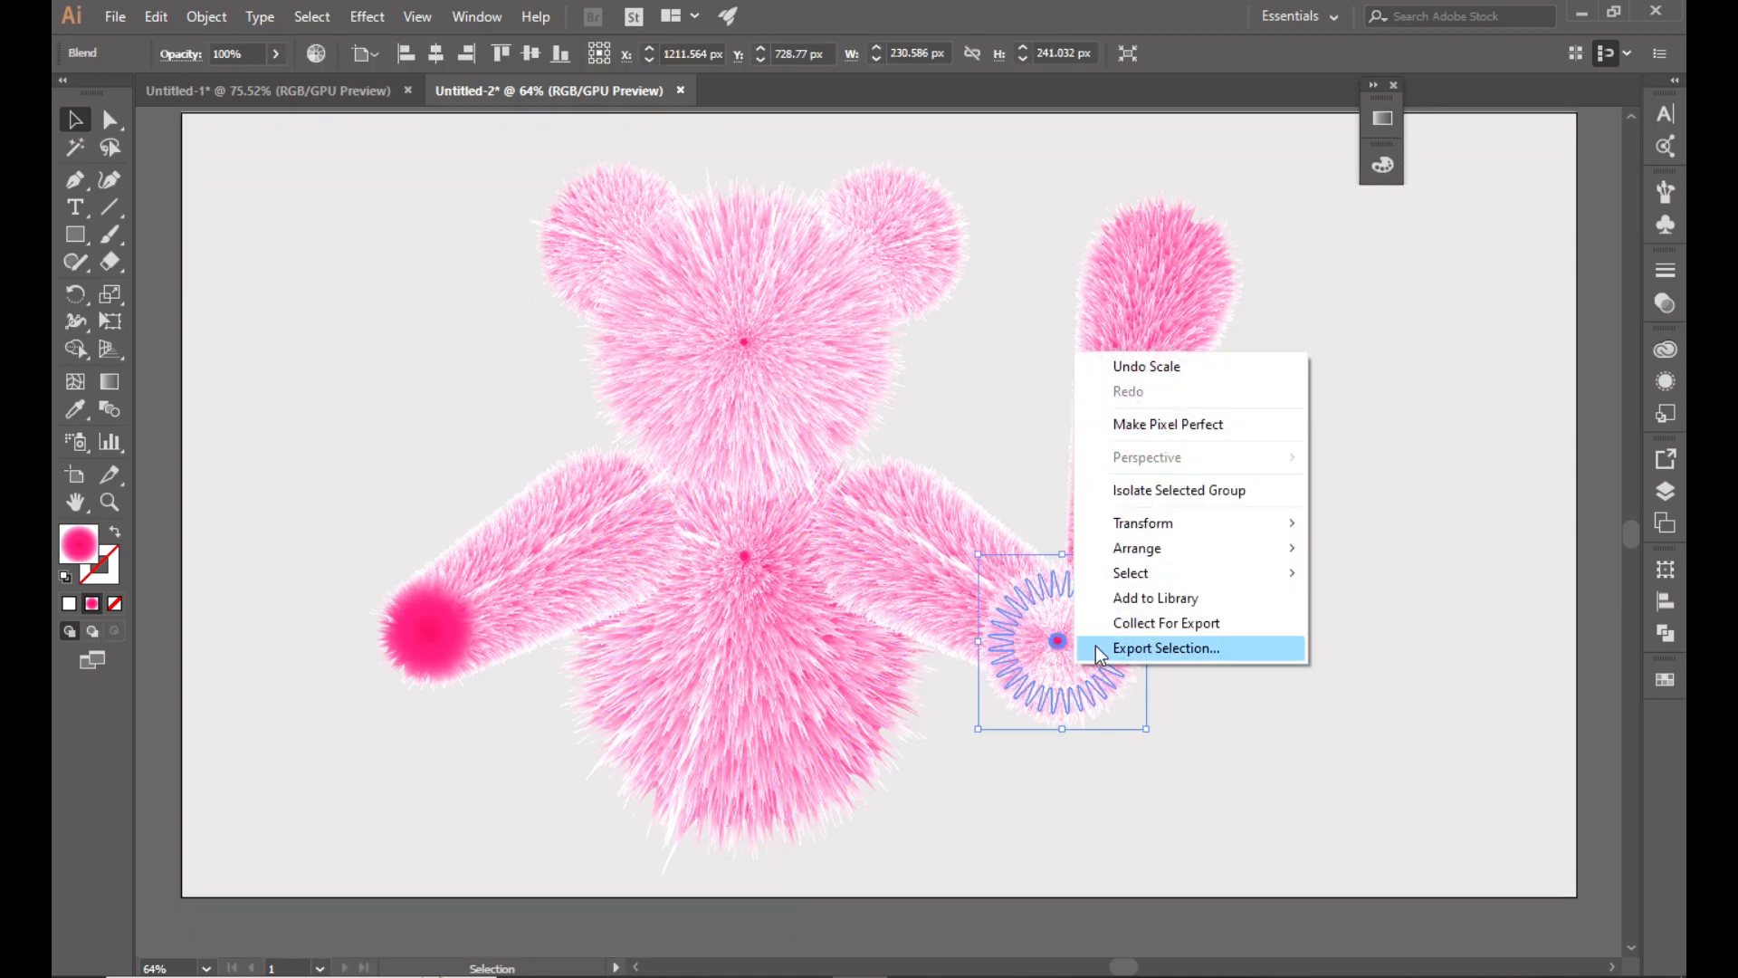
{"action": "mouse_move", "coordinate": [1133, 559]}
{"action": "mouse_move", "coordinate": [1143, 526]}
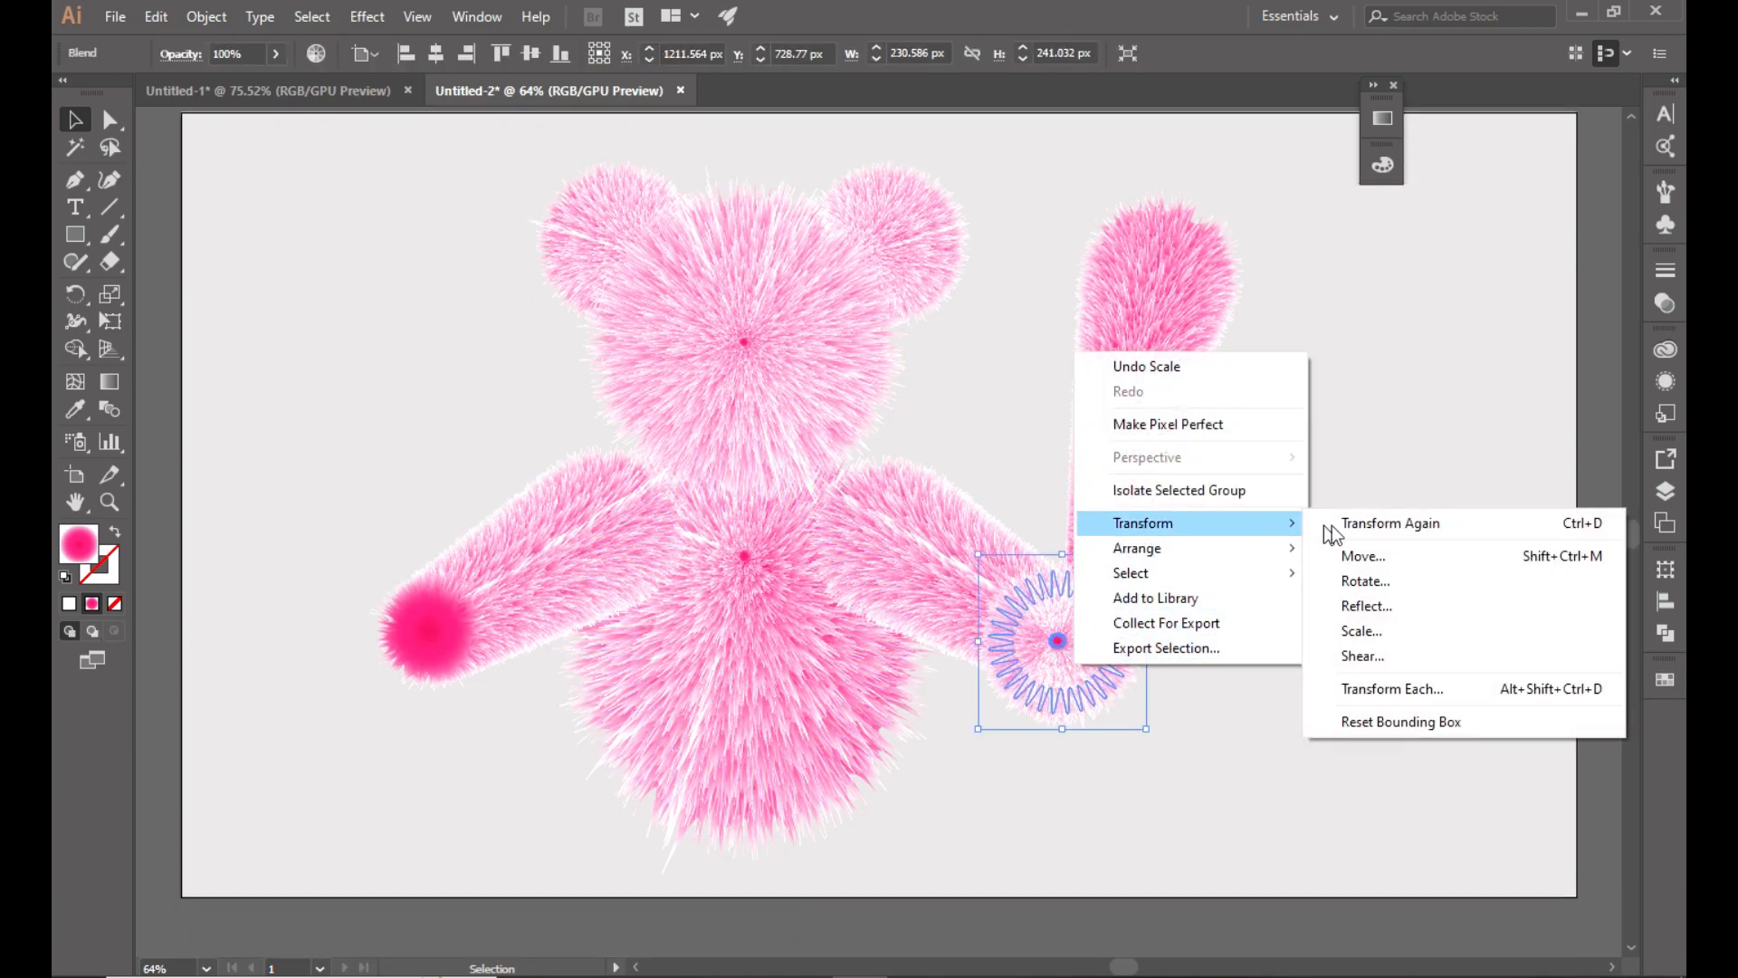
{"action": "left_click", "coordinate": [1374, 603]}
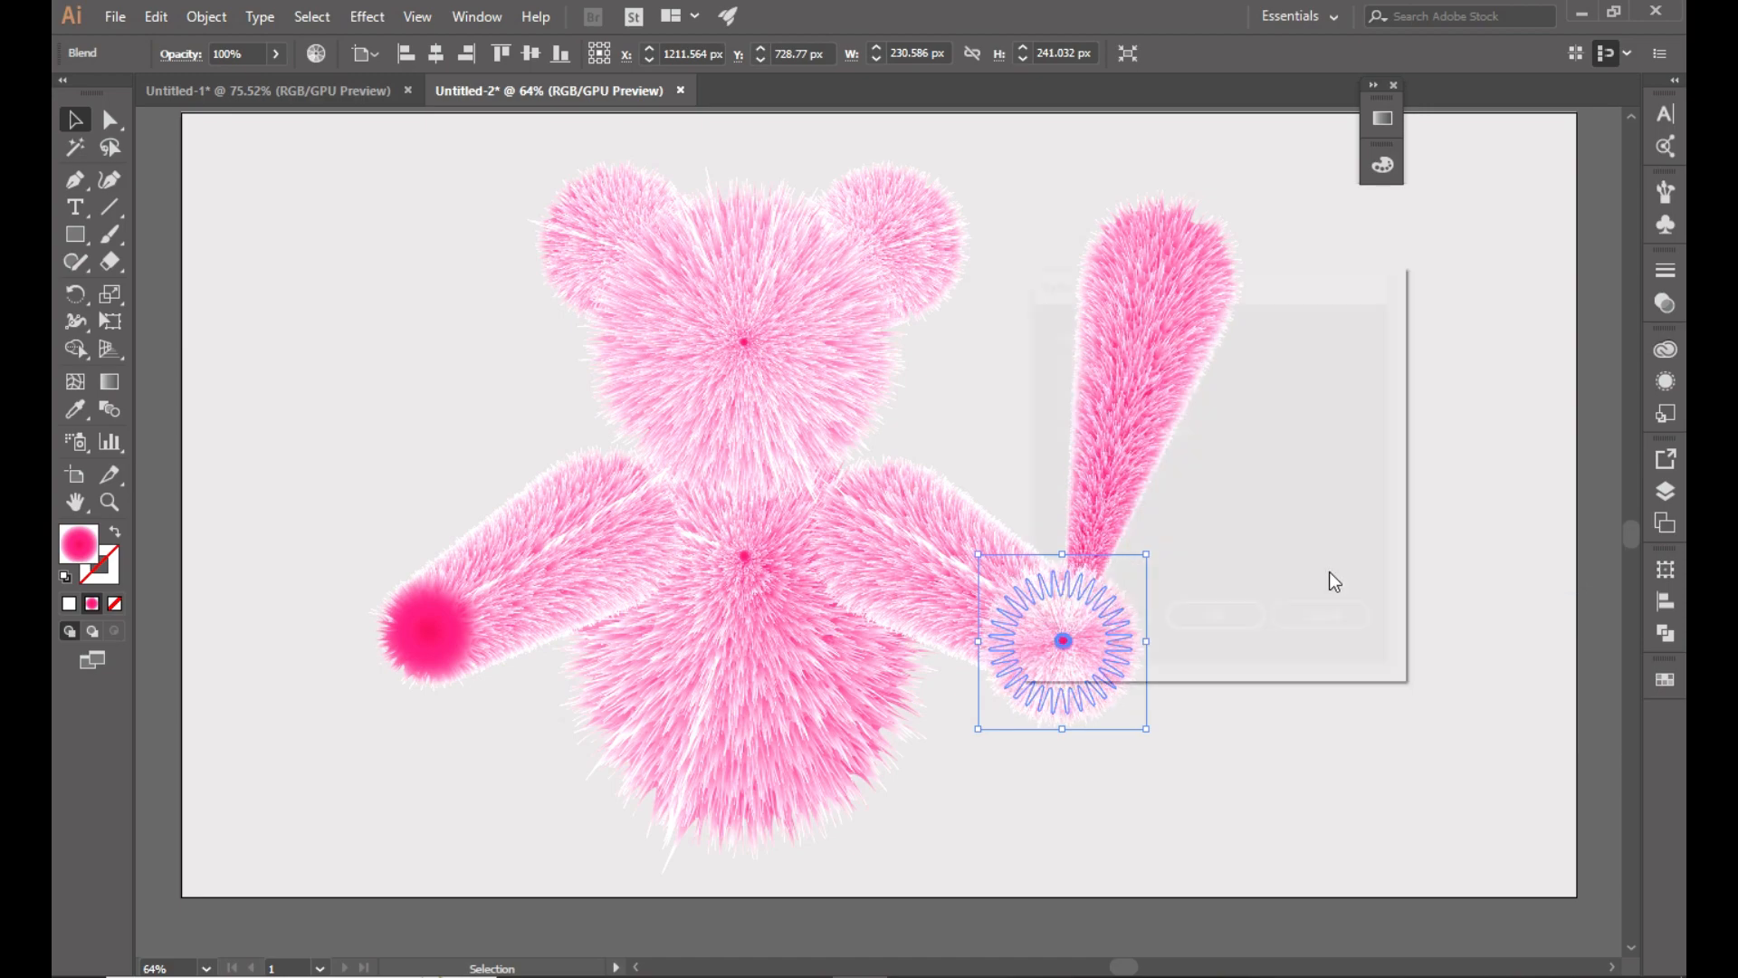
{"action": "left_click", "coordinate": [1094, 623]}
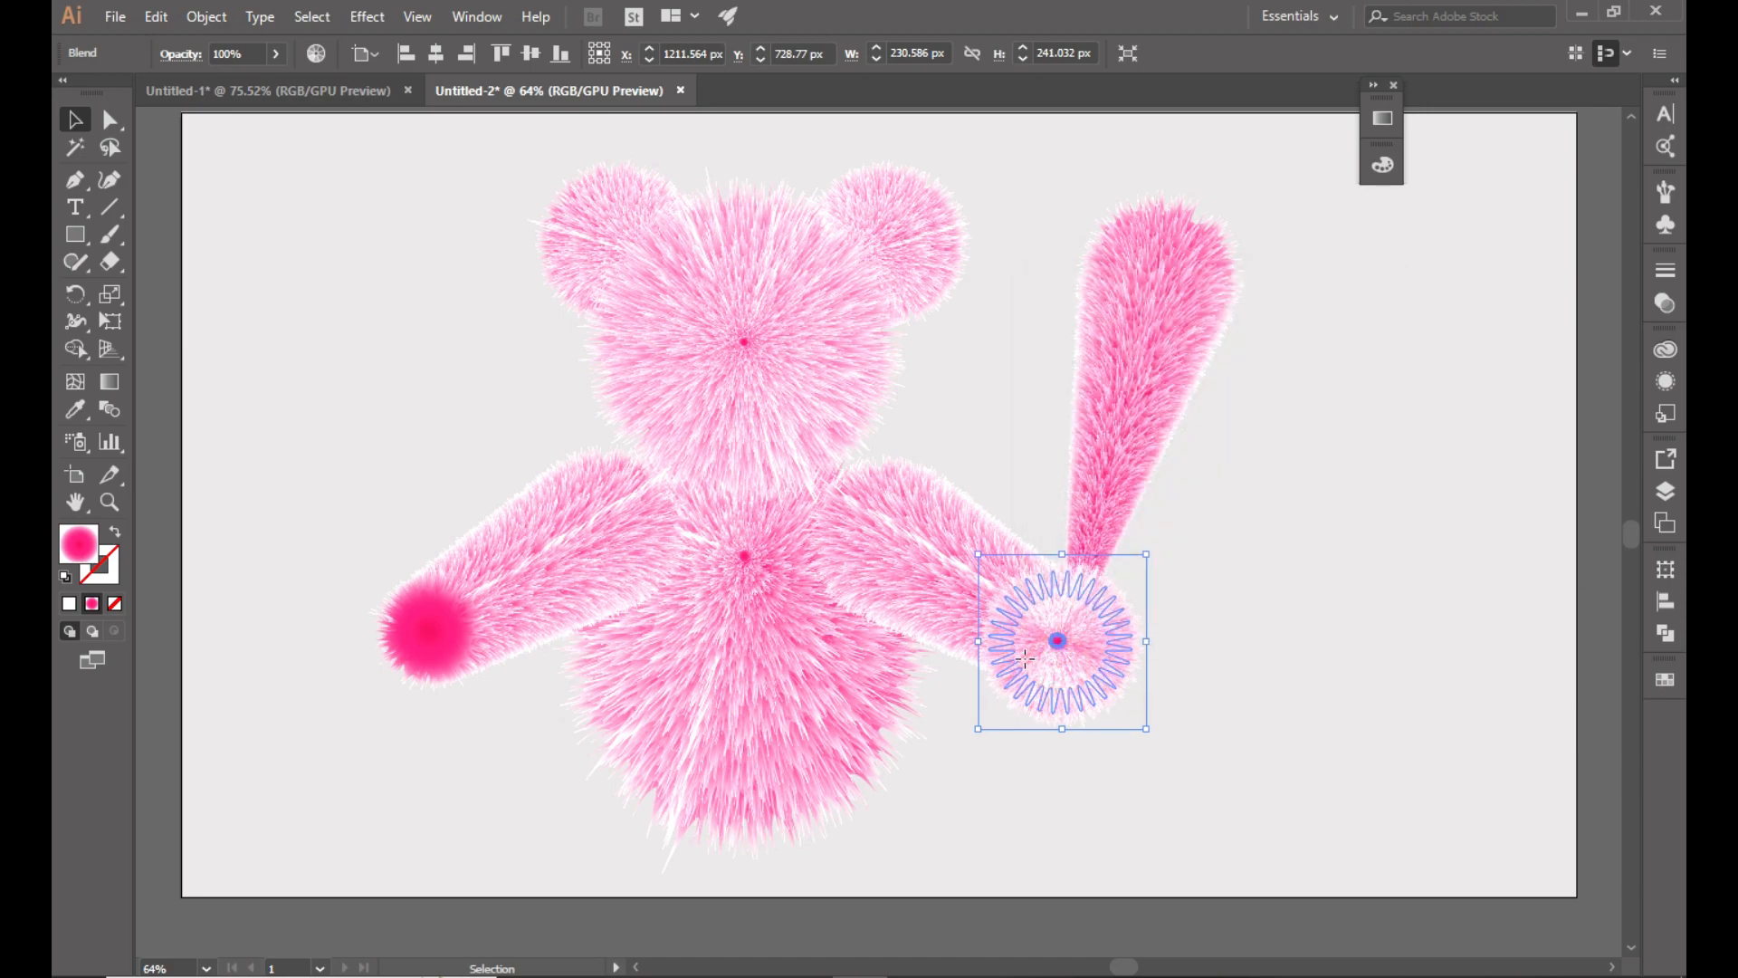
{"action": "left_click_drag", "start_coordinate": [1024, 656], "coordinate": [410, 651]}
{"action": "left_click", "coordinate": [1306, 626]}
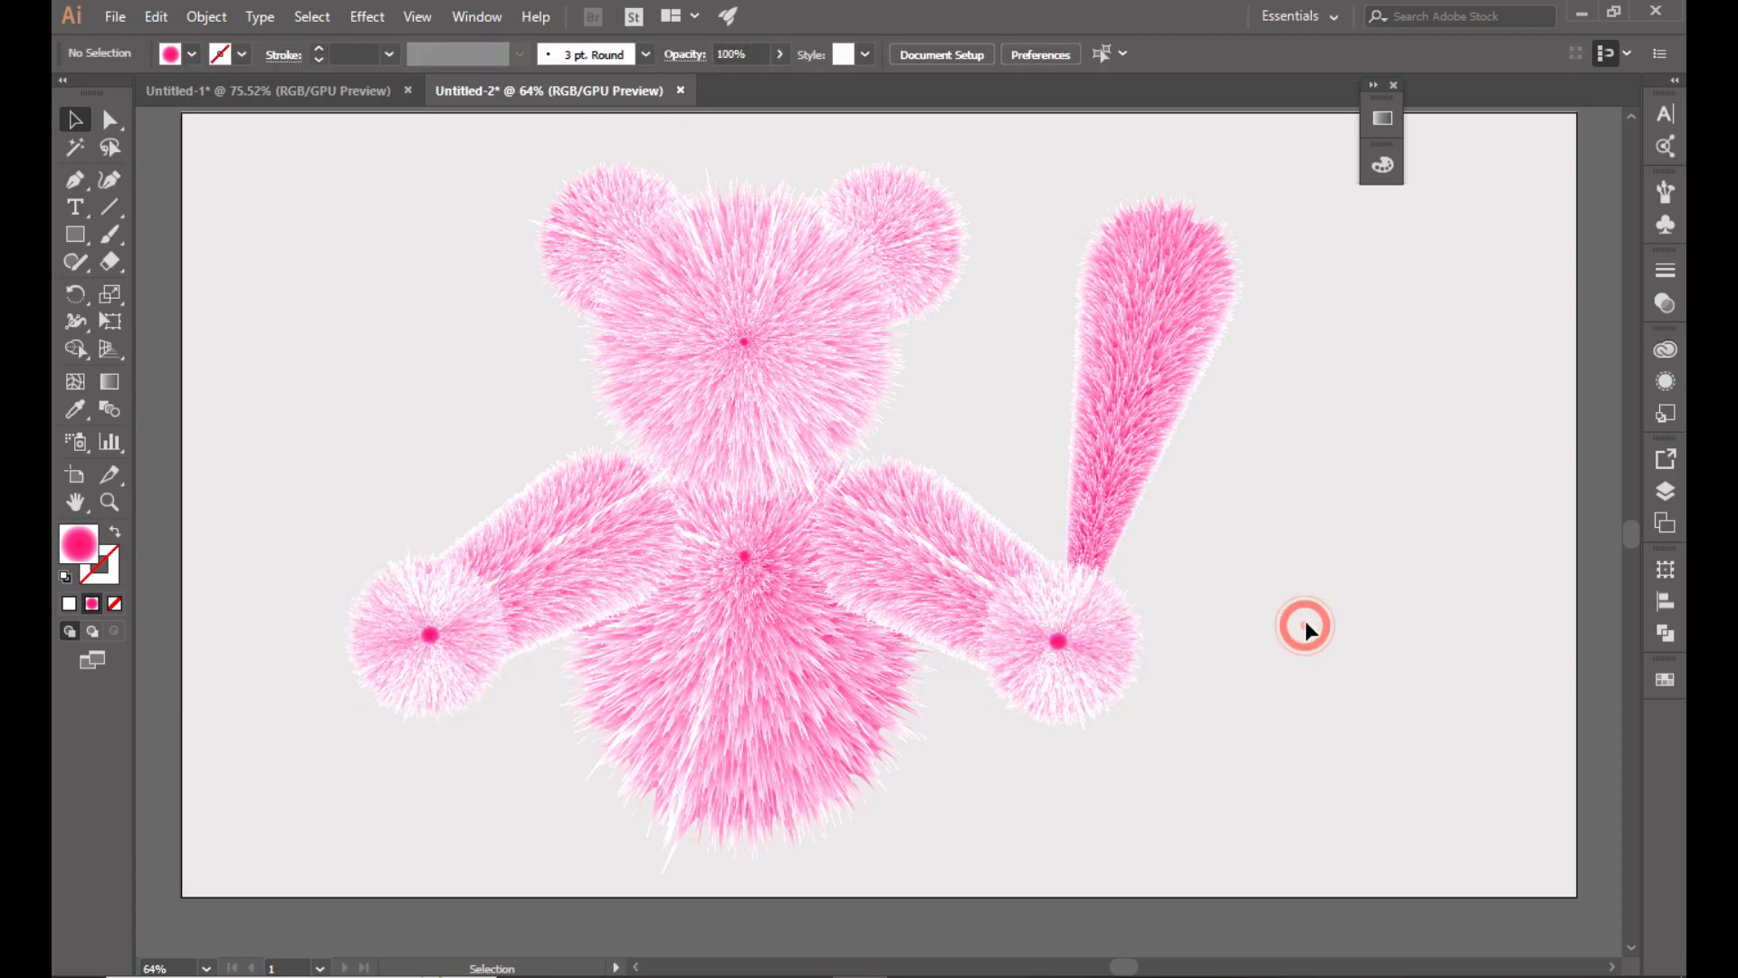
Copy the left arm with its hand ball, paste it in front and move the copy down beside the lower body as a leg.
{"action": "scroll", "coordinate": [1296, 613], "scroll_direction": "down", "scroll_amount": 3}
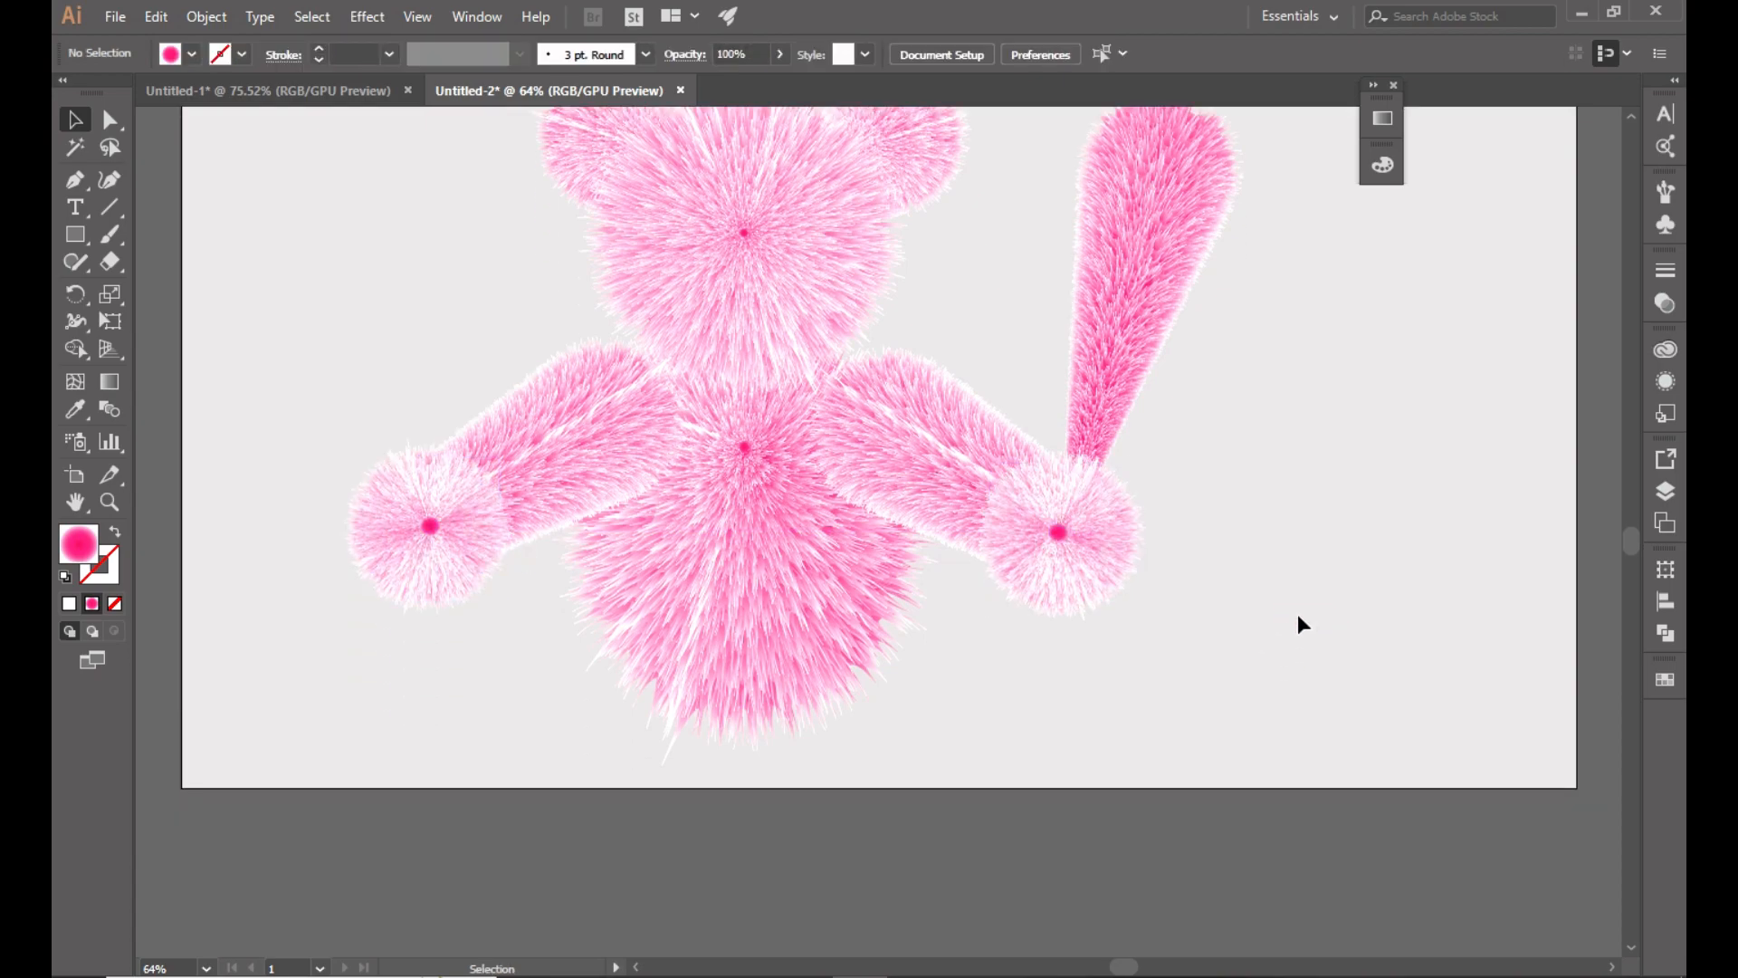
{"action": "scroll", "coordinate": [1296, 614], "scroll_direction": "up", "scroll_amount": 2}
{"action": "left_click", "coordinate": [1078, 609]}
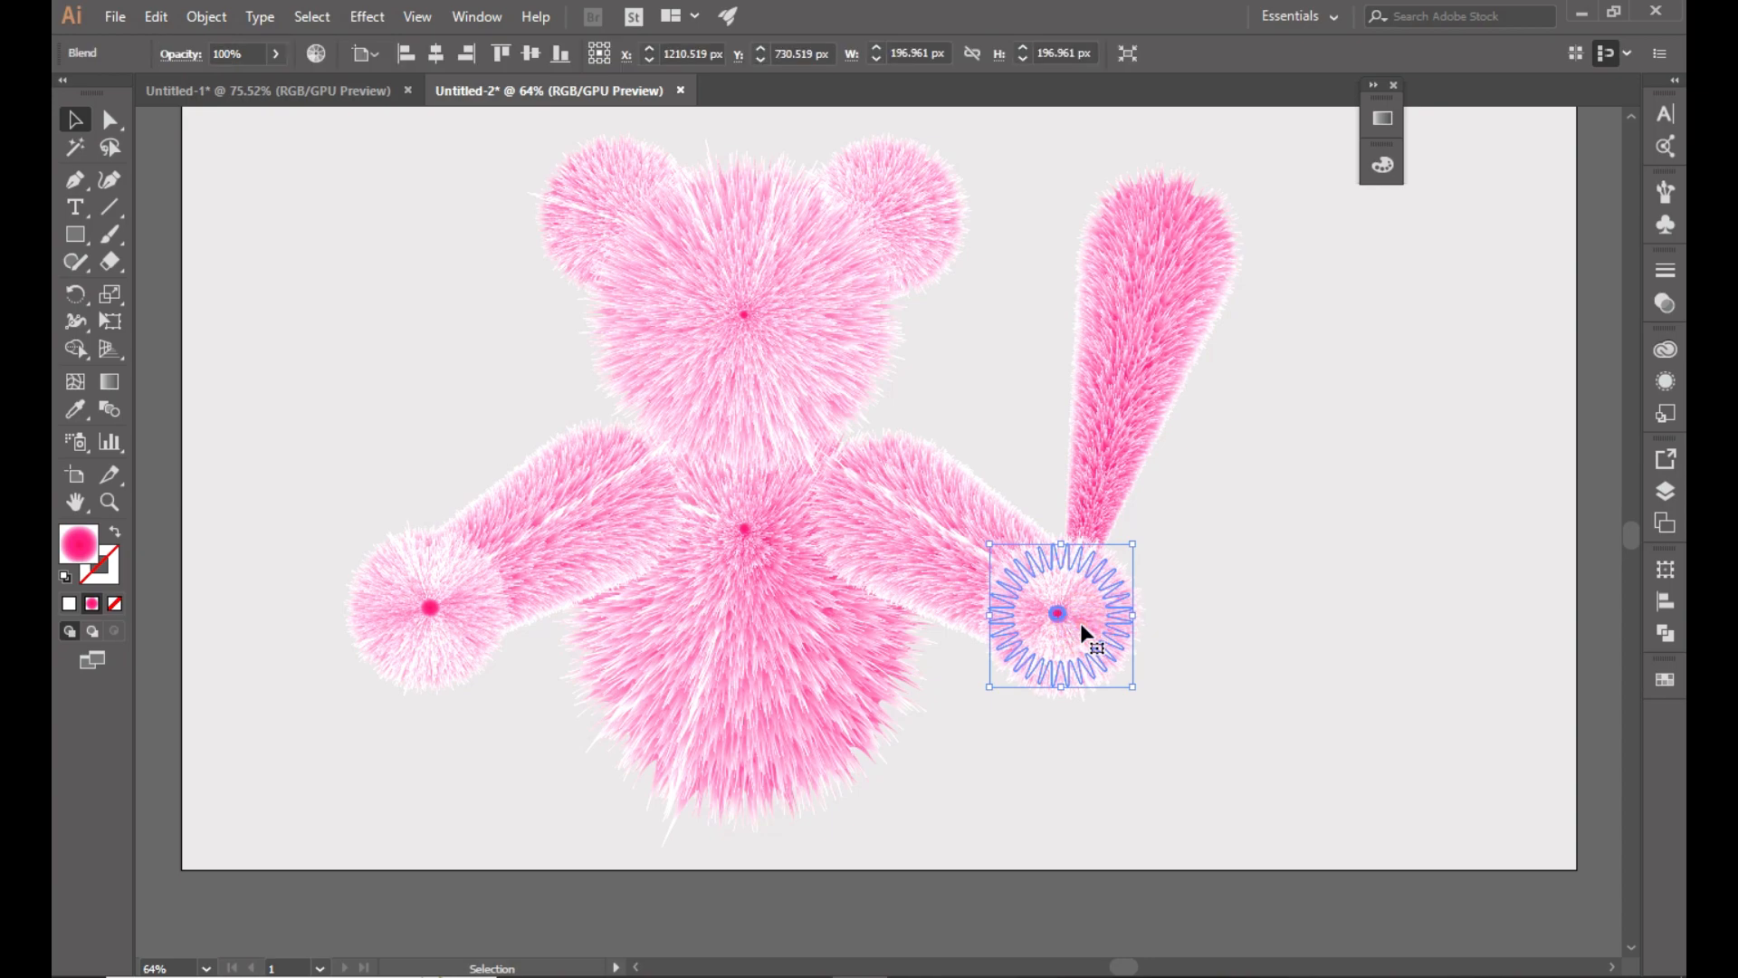
{"action": "left_click_drag", "start_coordinate": [1088, 628], "coordinate": [929, 508]}
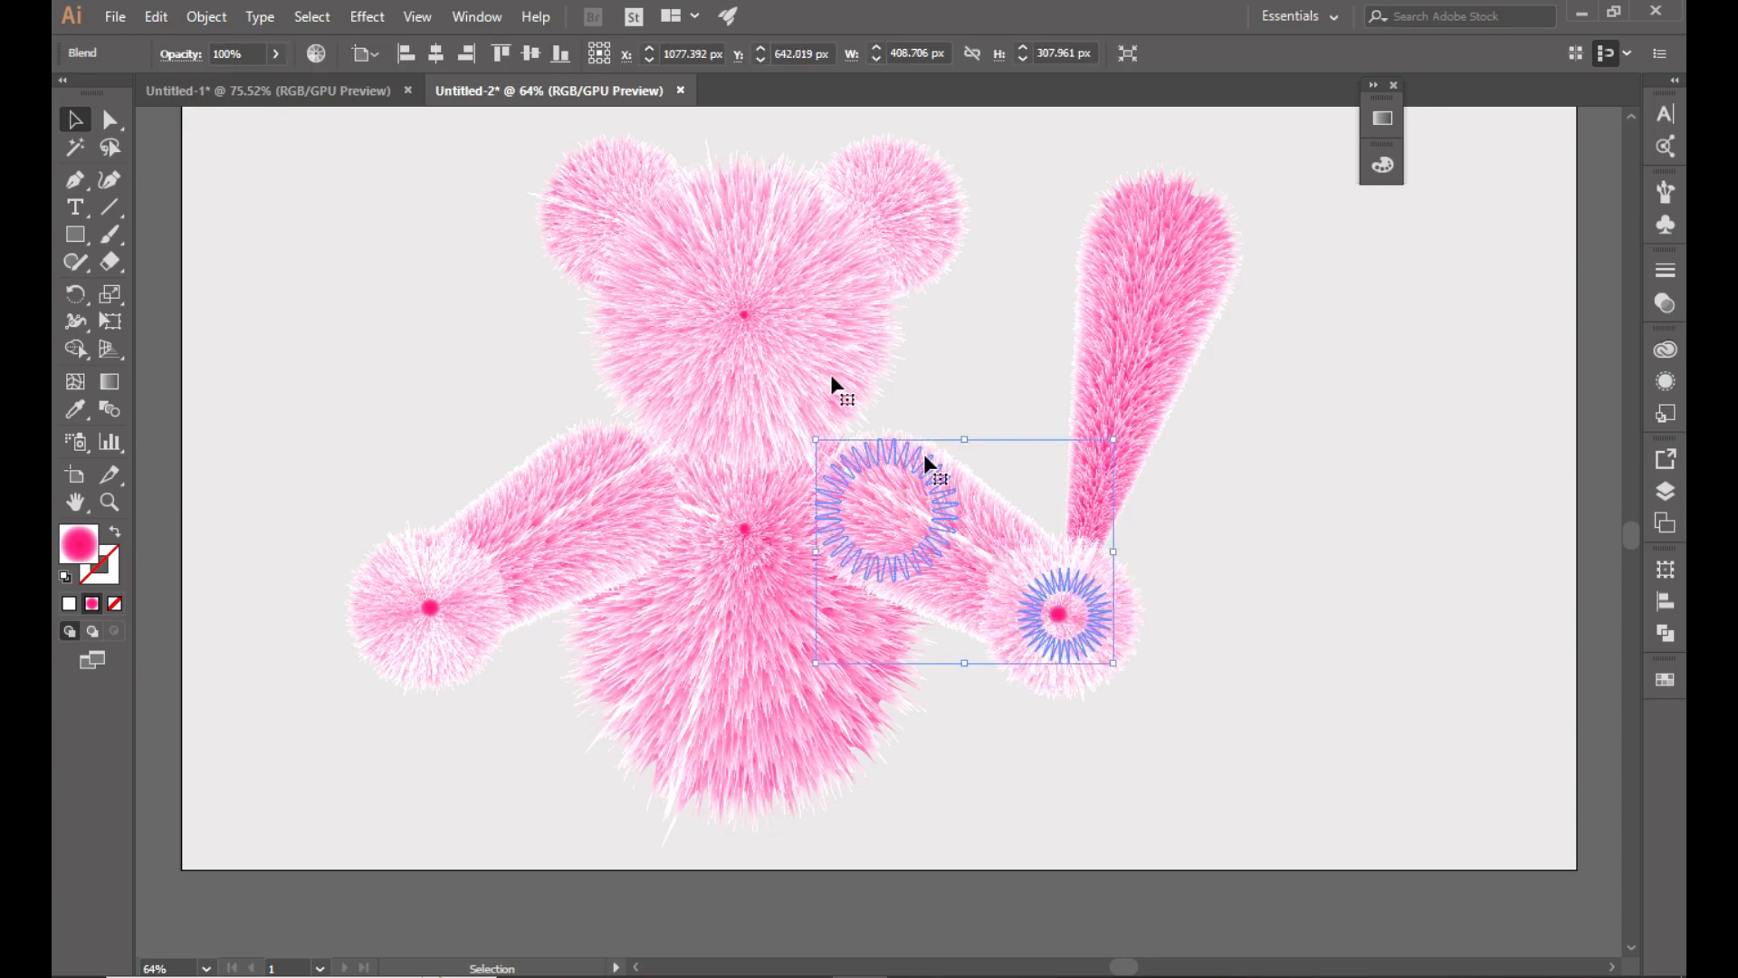
{"action": "left_click_drag", "start_coordinate": [349, 438], "coordinate": [476, 596]}
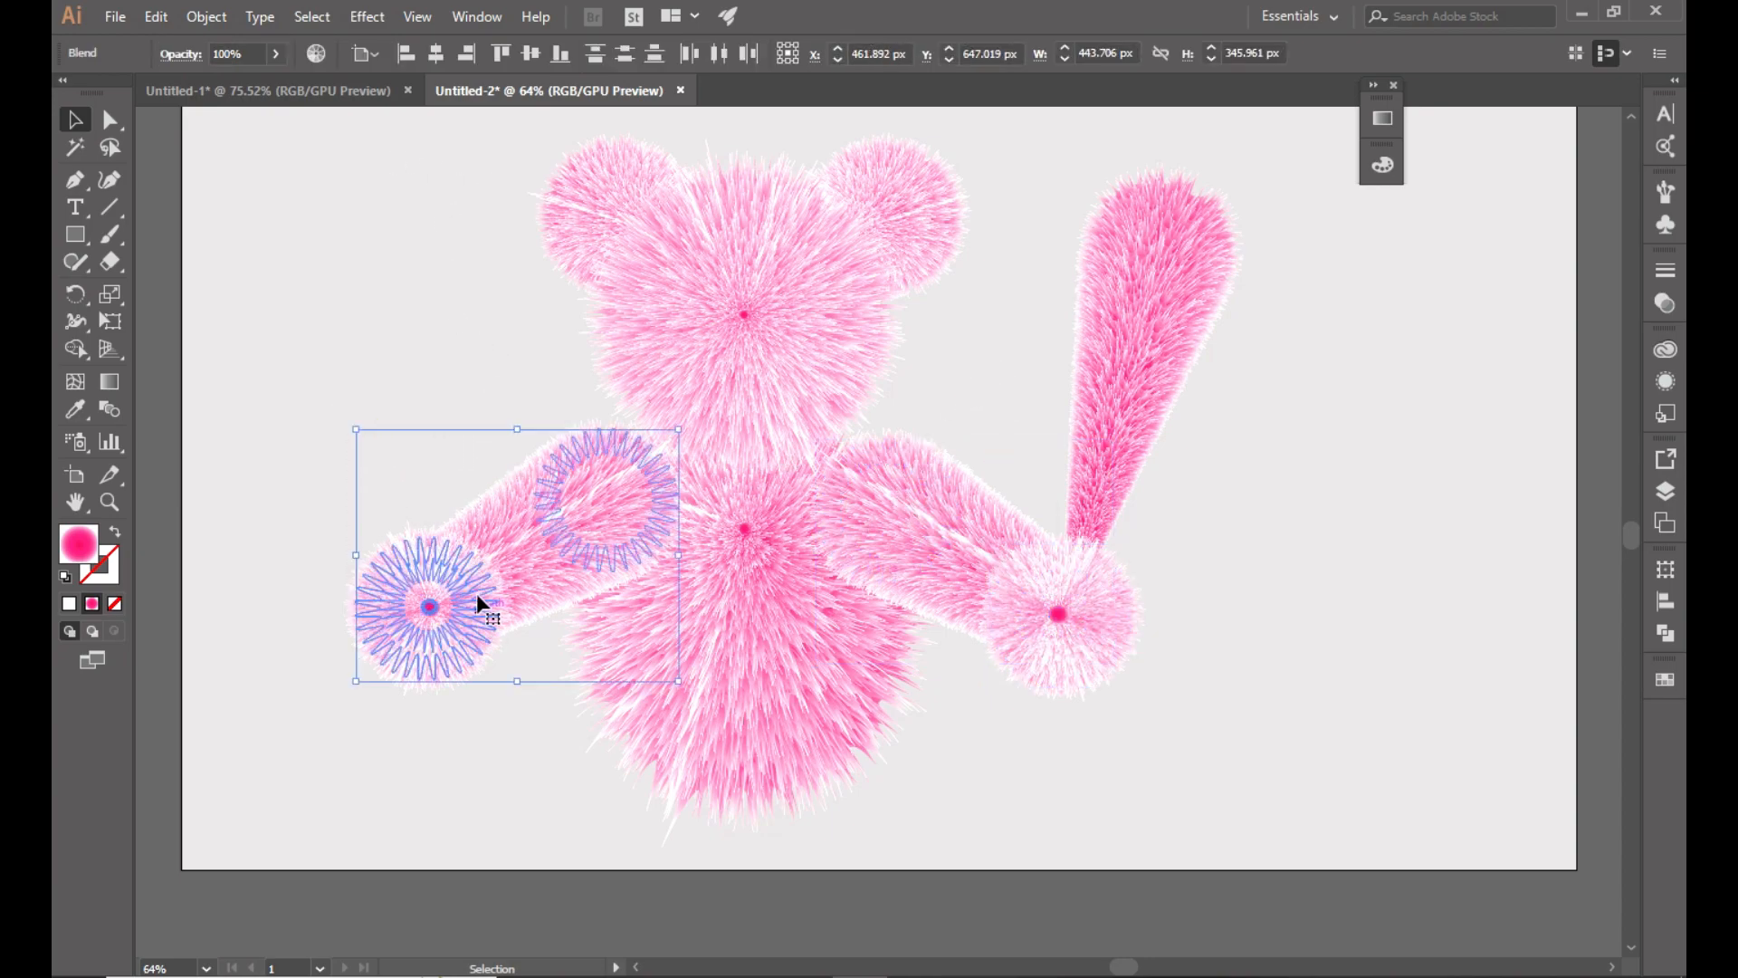
{"action": "left_click", "coordinate": [156, 18]}
{"action": "left_click", "coordinate": [208, 126]}
{"action": "left_click", "coordinate": [156, 17]}
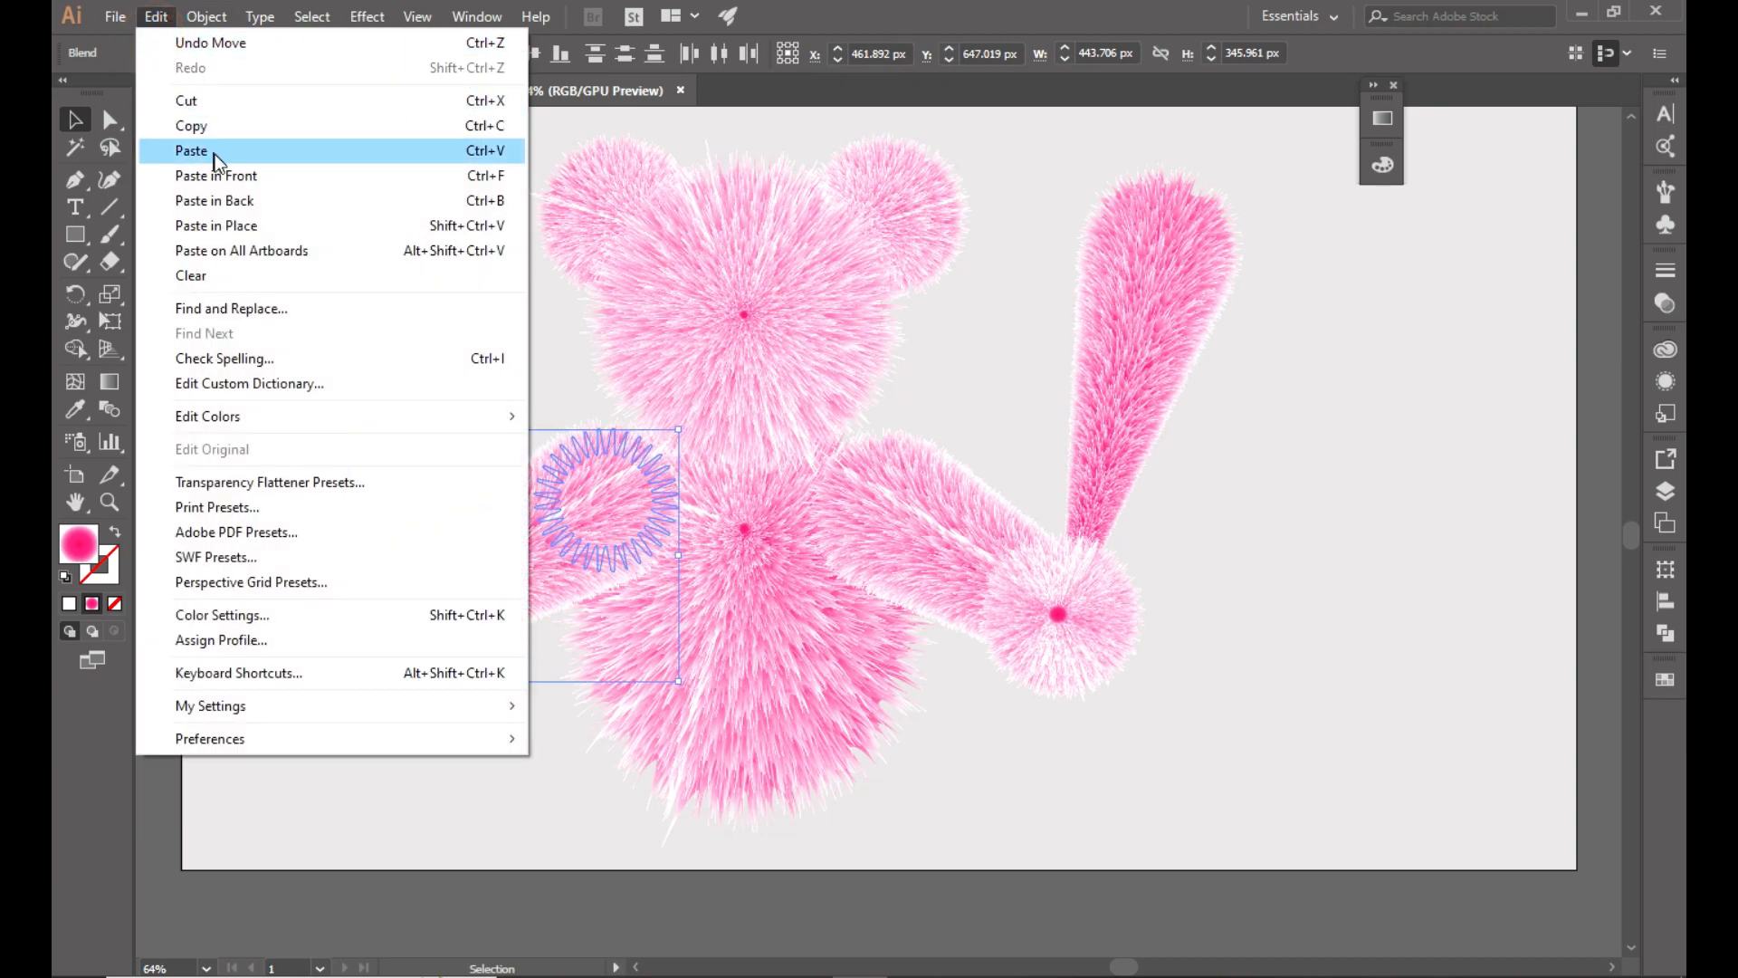
{"action": "left_click", "coordinate": [214, 152]}
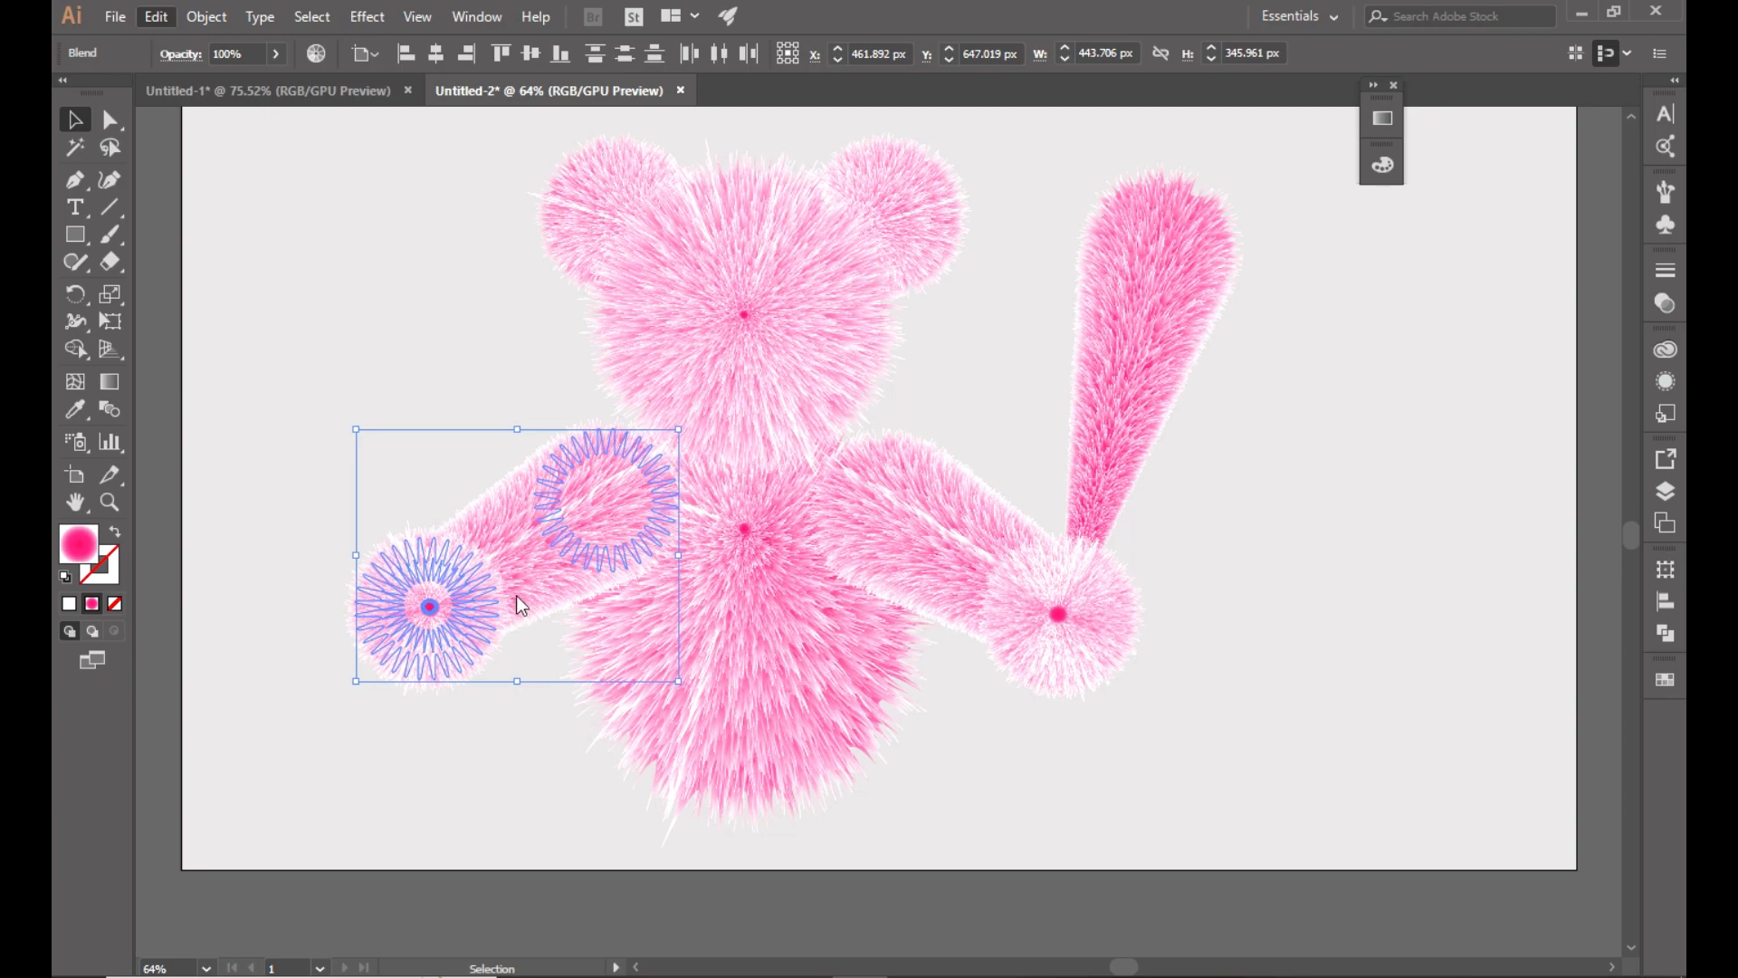
{"action": "left_click_drag", "start_coordinate": [529, 562], "coordinate": [571, 802]}
{"action": "left_click", "coordinate": [318, 757]}
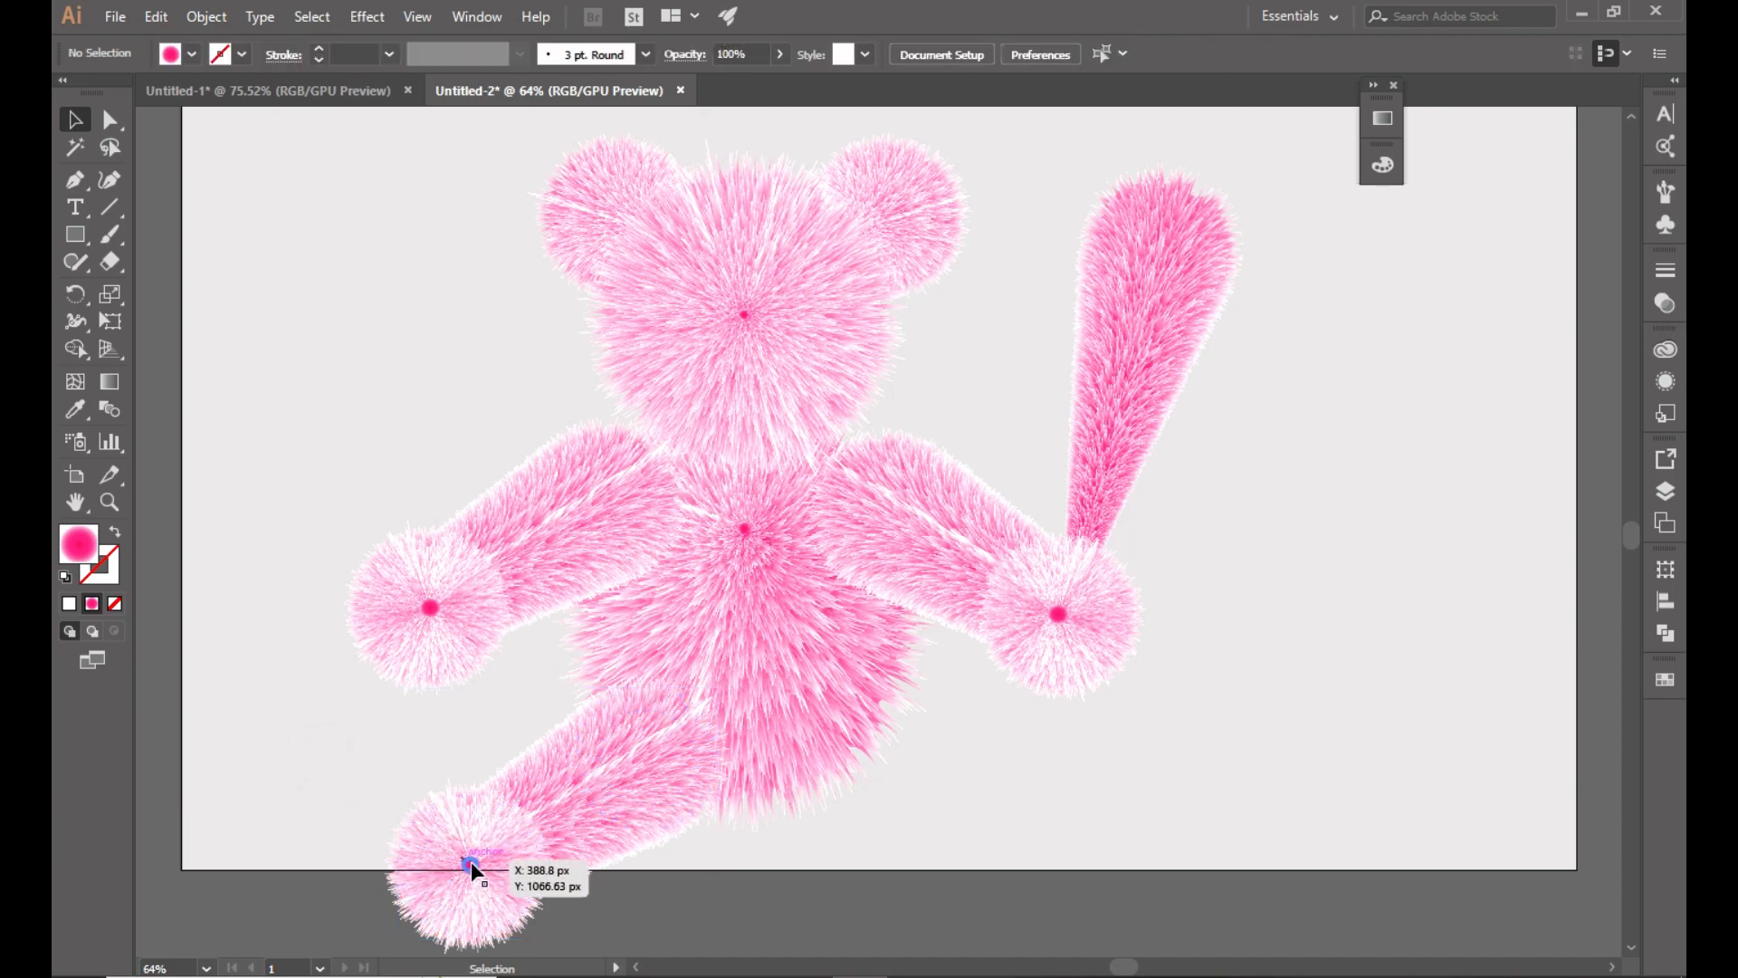
Scale the foot's fur ball down to about 153 px wide and deselect it.
{"action": "left_click", "coordinate": [471, 861]}
{"action": "left_click_drag", "start_coordinate": [539, 796], "coordinate": [509, 824]}
{"action": "left_click", "coordinate": [362, 784]}
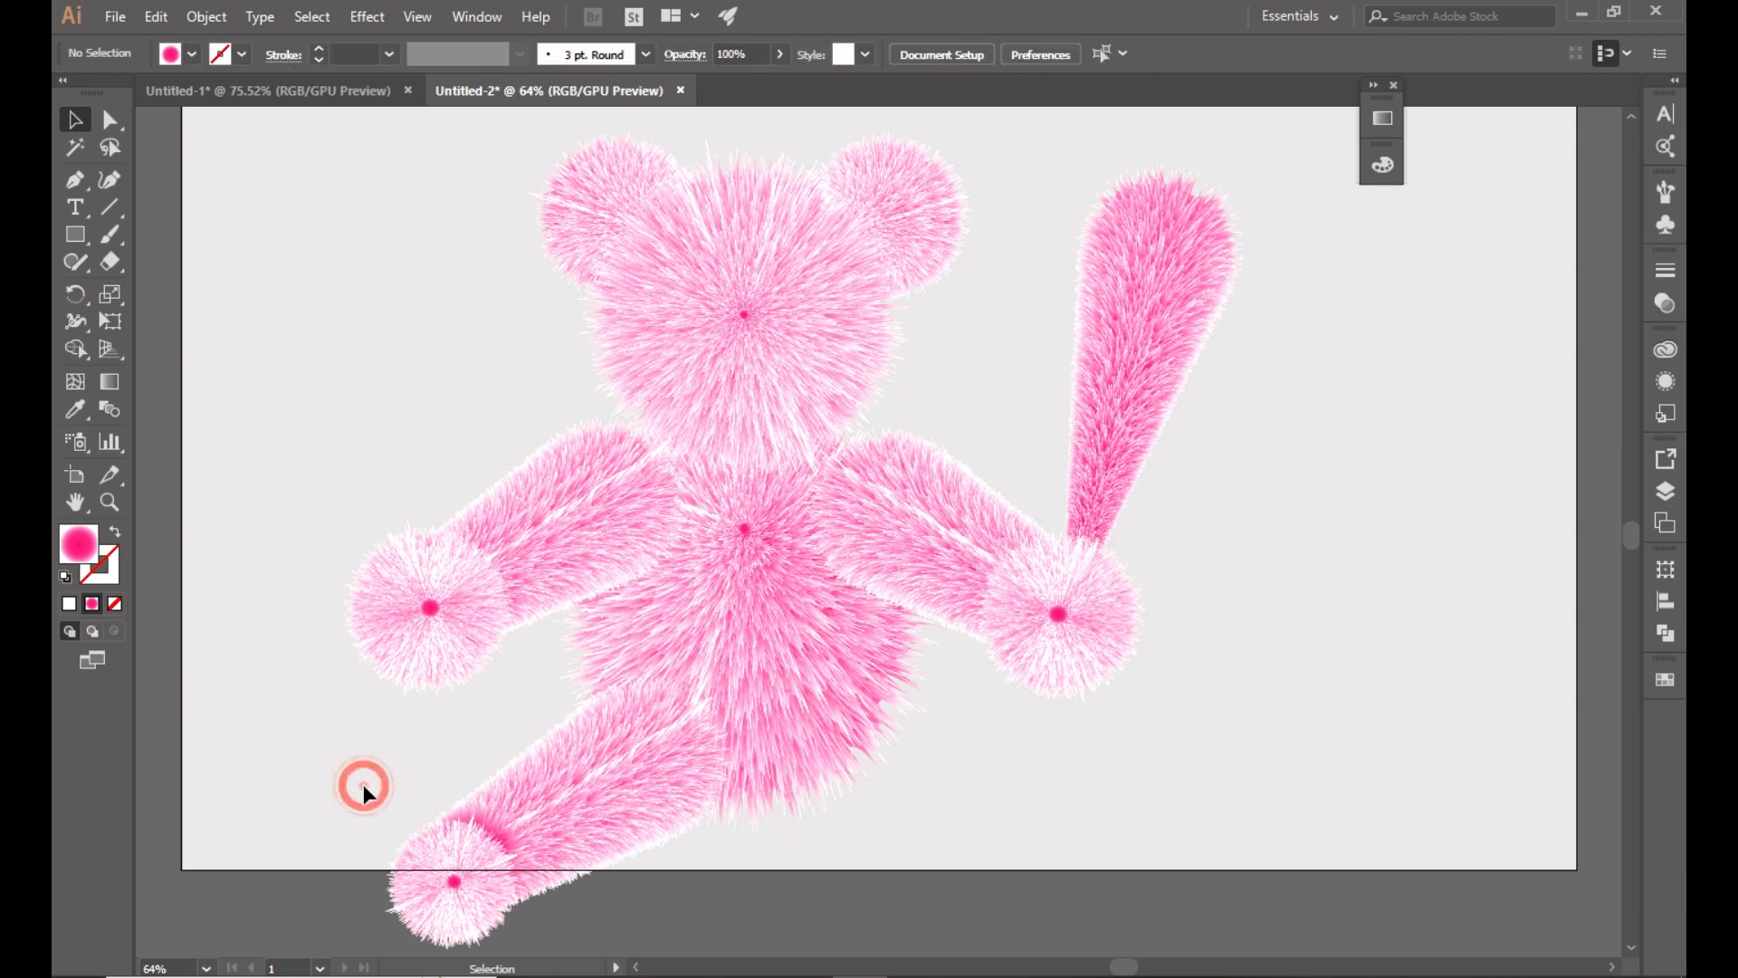
Isolate the leg blend, shift its lower end shape slightly down and outward, and place the foot's fur ball back over it.
{"action": "left_click_drag", "start_coordinate": [455, 882], "coordinate": [324, 803]}
{"action": "left_click", "coordinate": [475, 872]}
{"action": "right_click", "coordinate": [475, 871]}
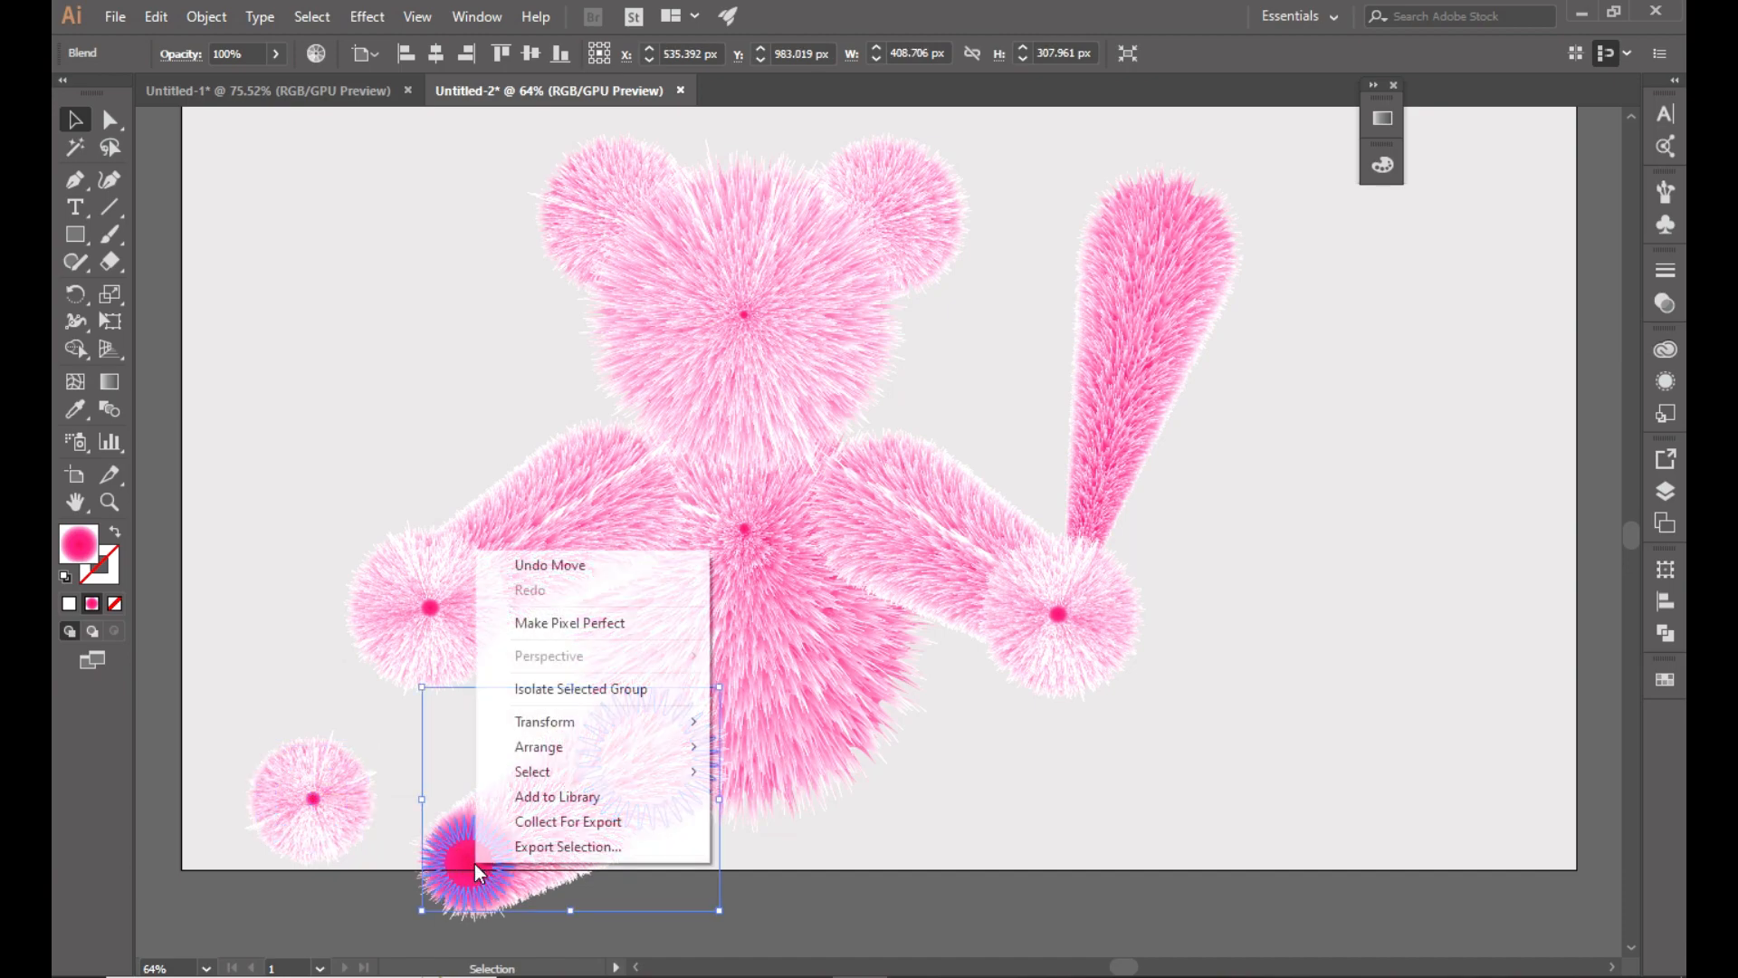
{"action": "left_click", "coordinate": [524, 693]}
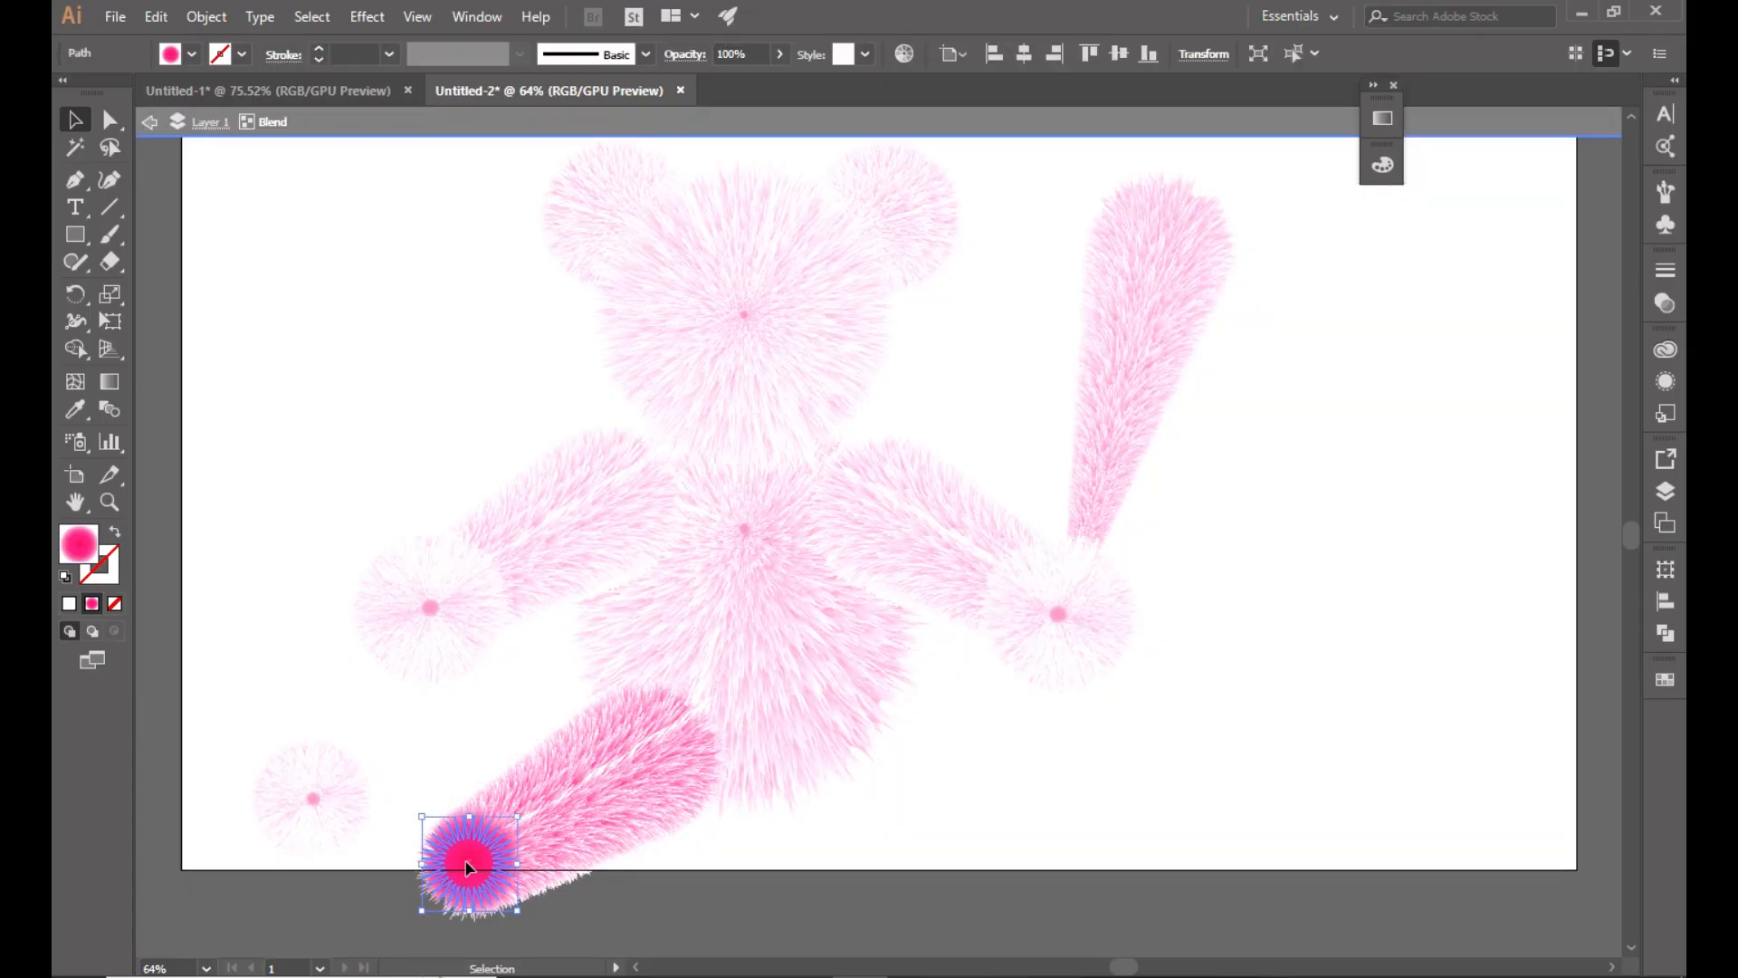
{"action": "left_click_drag", "start_coordinate": [466, 861], "coordinate": [454, 889]}
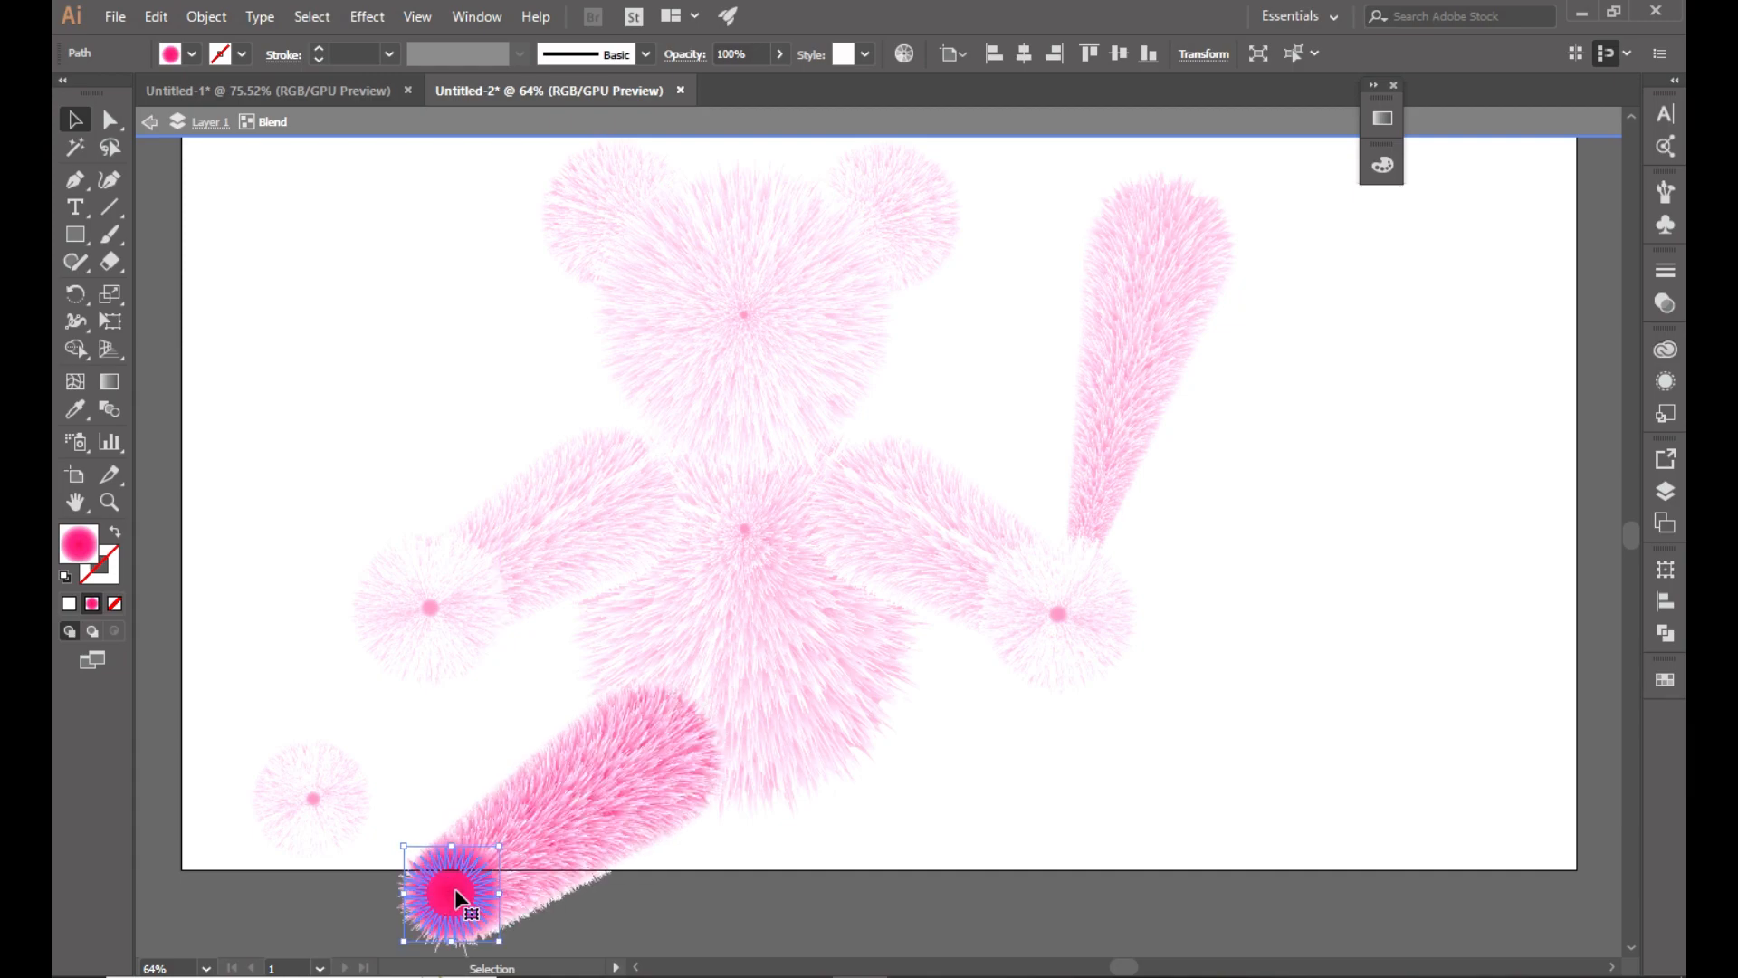
{"action": "left_click", "coordinate": [465, 132]}
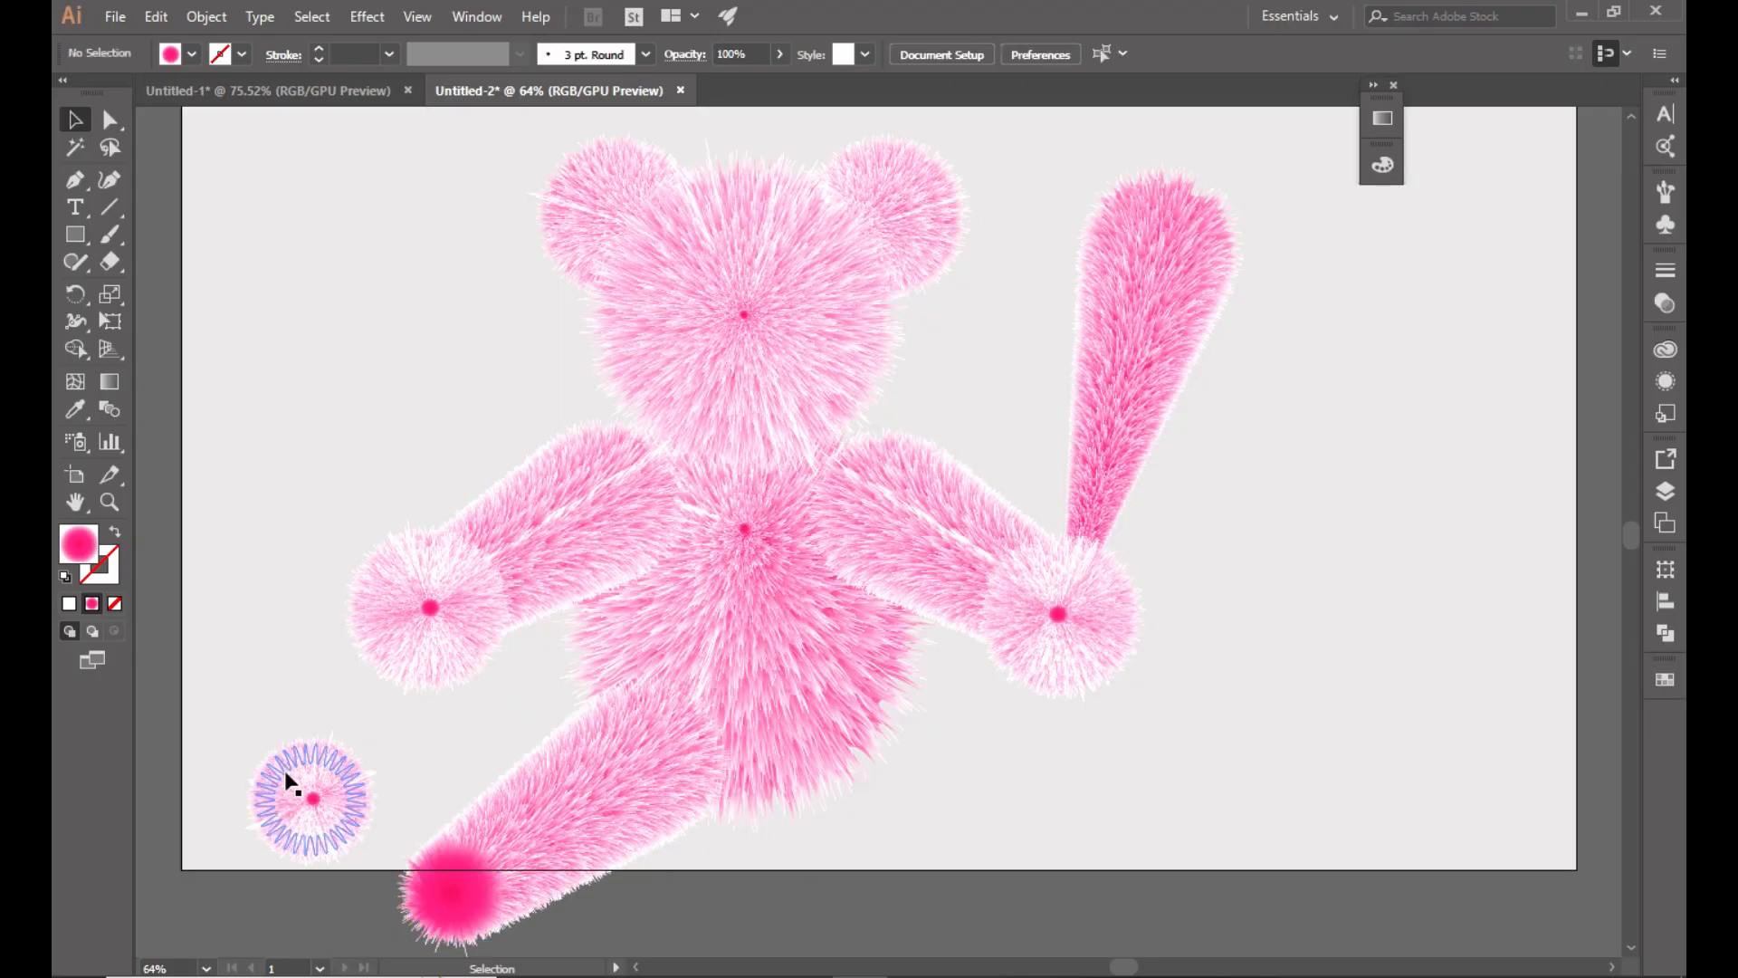
{"action": "left_click_drag", "start_coordinate": [309, 782], "coordinate": [450, 884]}
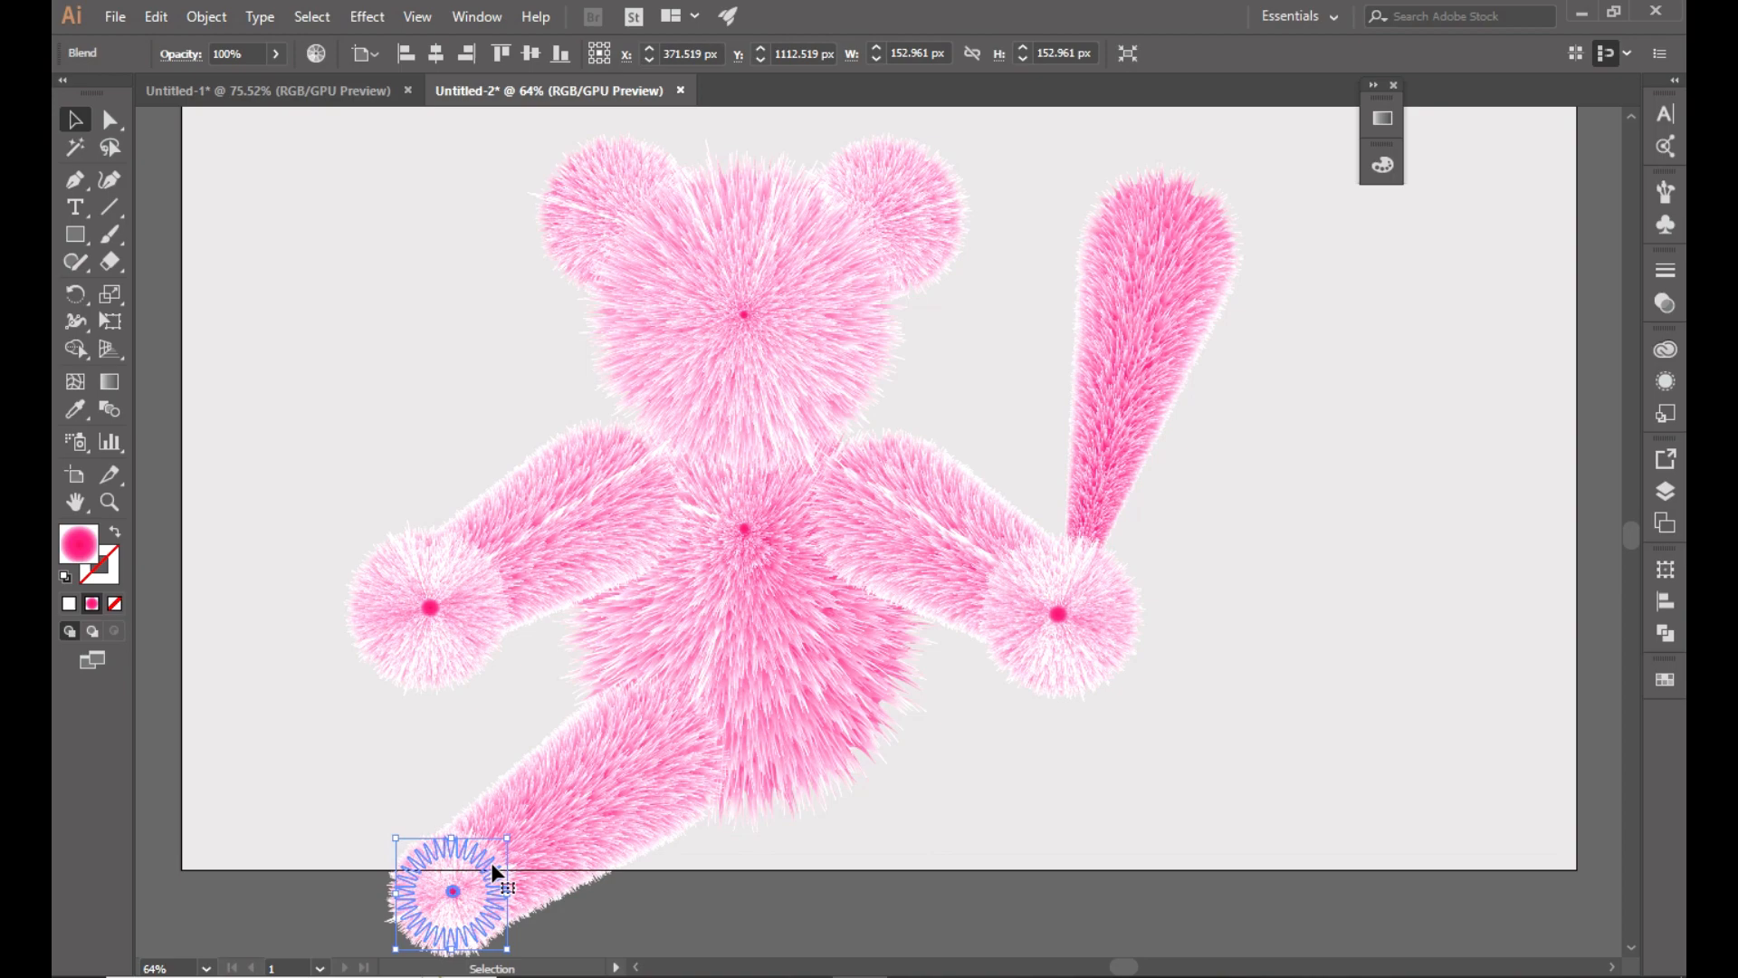
Rotate the leg to a steeper angle below the body and move it slightly down.
{"action": "left_click", "coordinate": [601, 834]}
{"action": "left_click_drag", "start_coordinate": [390, 943], "coordinate": [409, 880]}
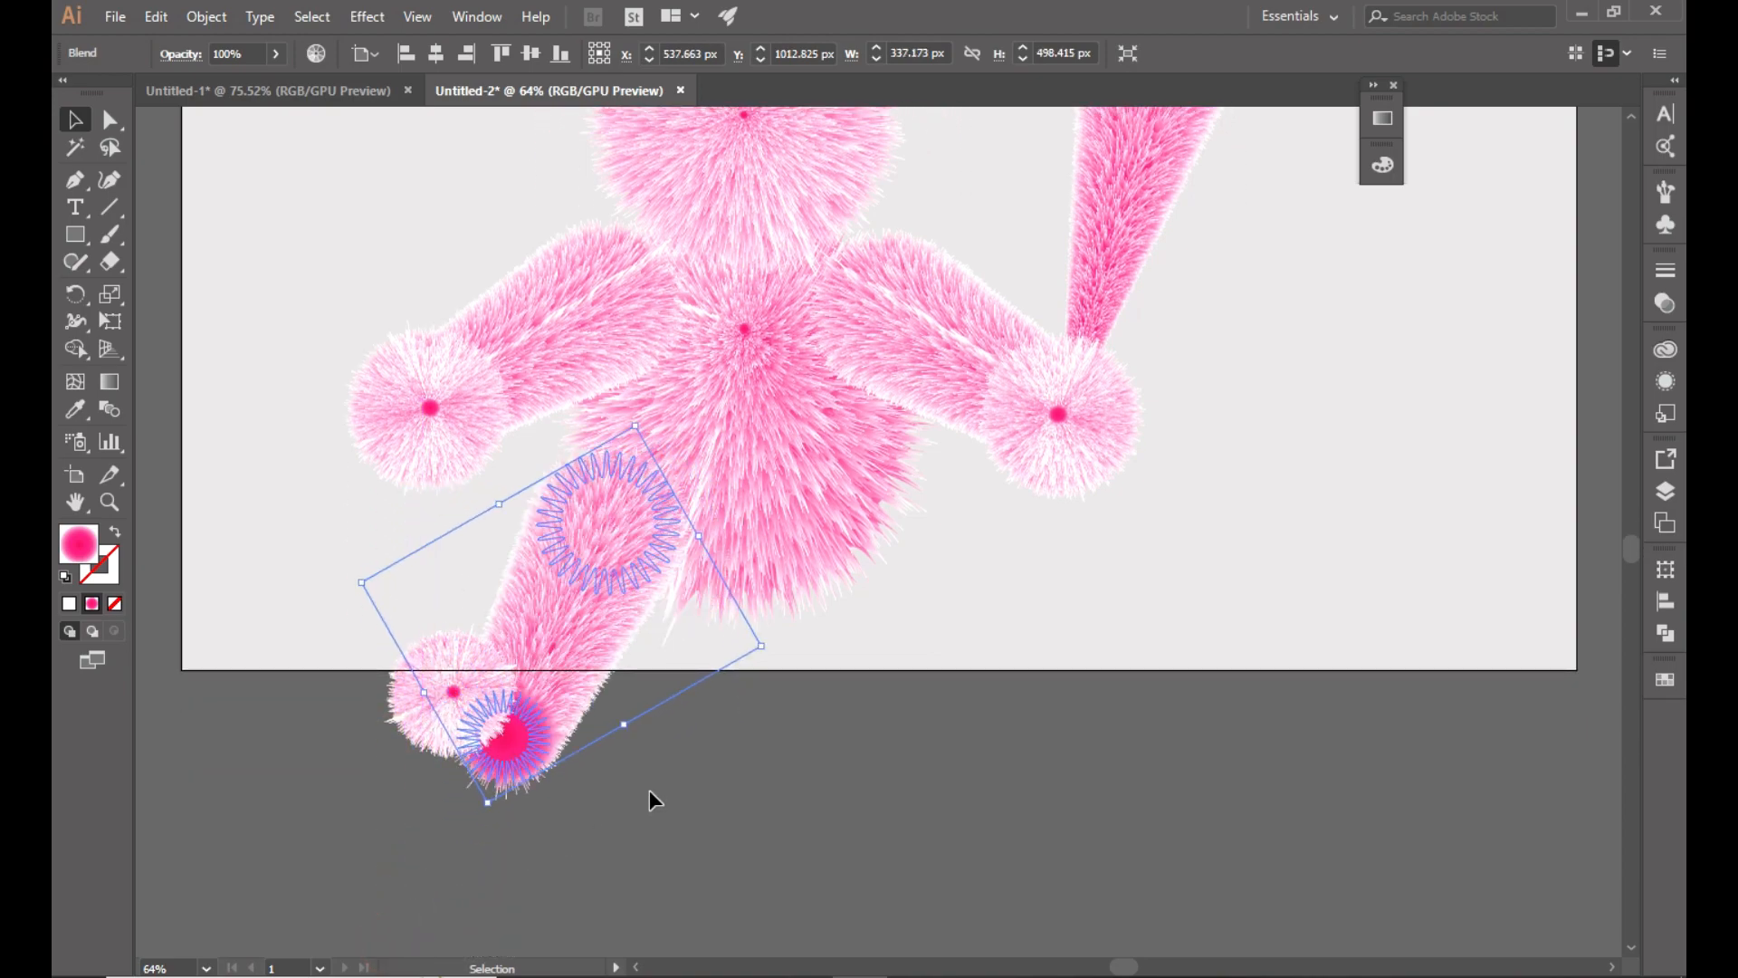
{"action": "left_click", "coordinate": [682, 801]}
{"action": "left_click_drag", "start_coordinate": [591, 620], "coordinate": [593, 650]}
{"action": "left_click", "coordinate": [819, 727]}
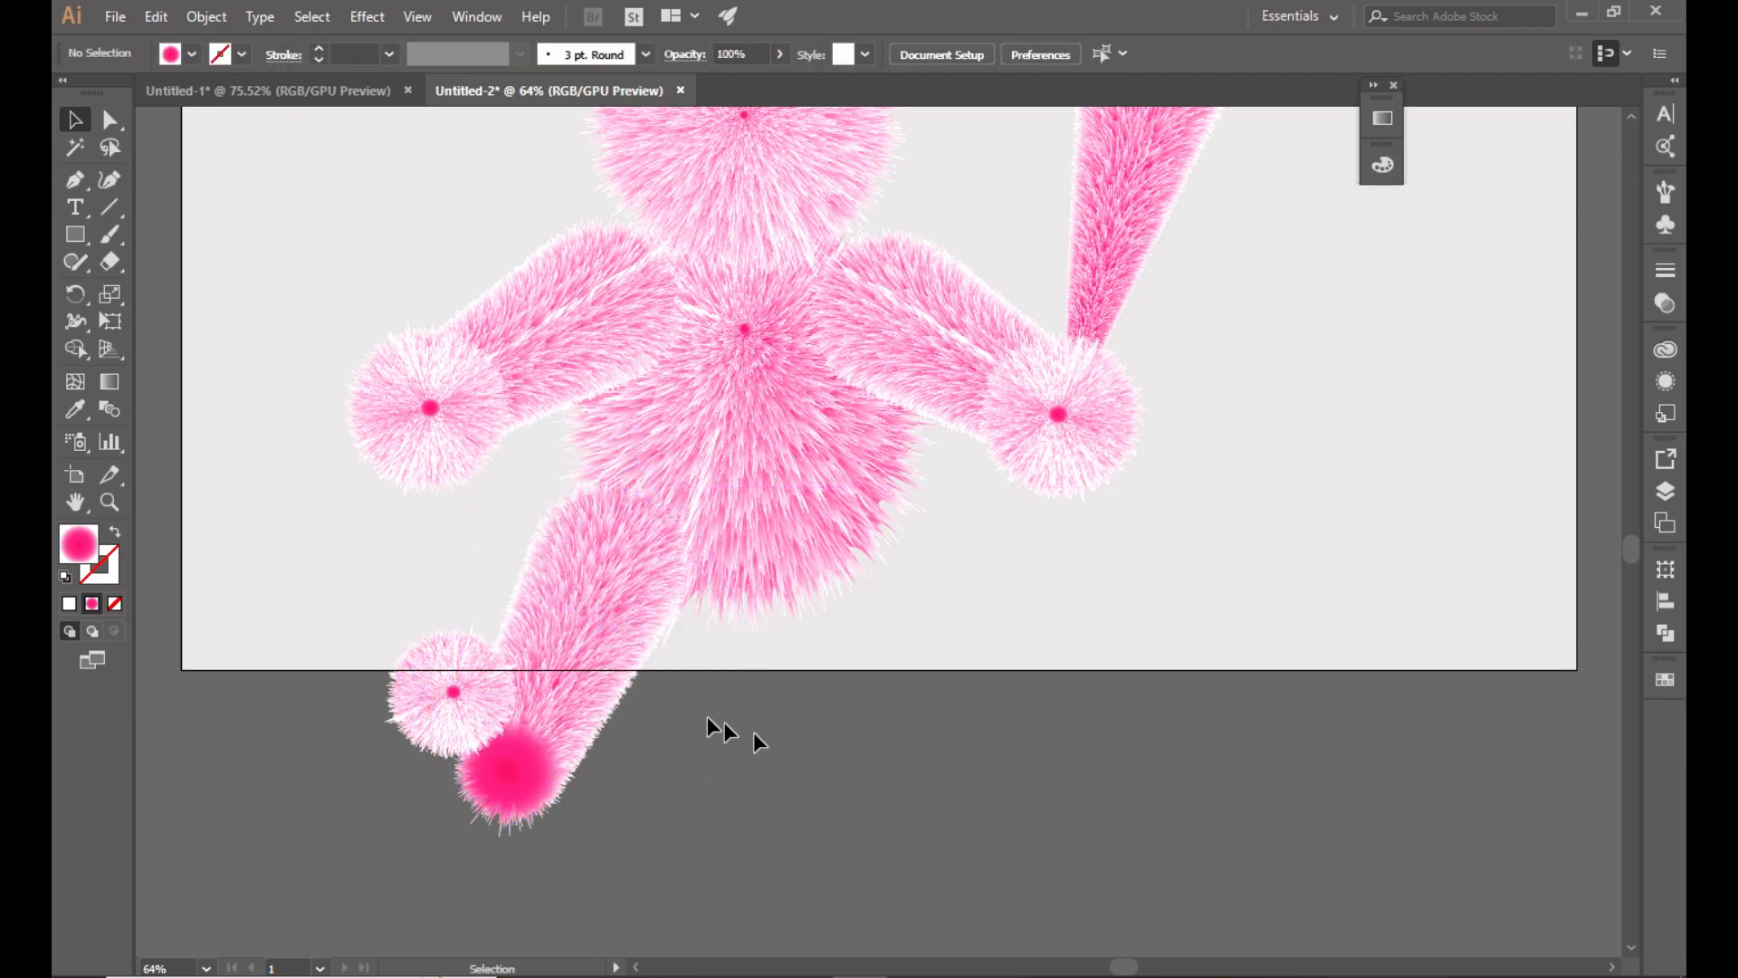
Rotate the leg slightly back outward and move the foot's fur ball over its lower end.
{"action": "left_click", "coordinate": [579, 645]}
{"action": "left_click_drag", "start_coordinate": [493, 850], "coordinate": [482, 847]}
{"action": "left_click", "coordinate": [594, 789]}
{"action": "left_click_drag", "start_coordinate": [467, 710], "coordinate": [511, 770]}
{"action": "left_click", "coordinate": [737, 780]}
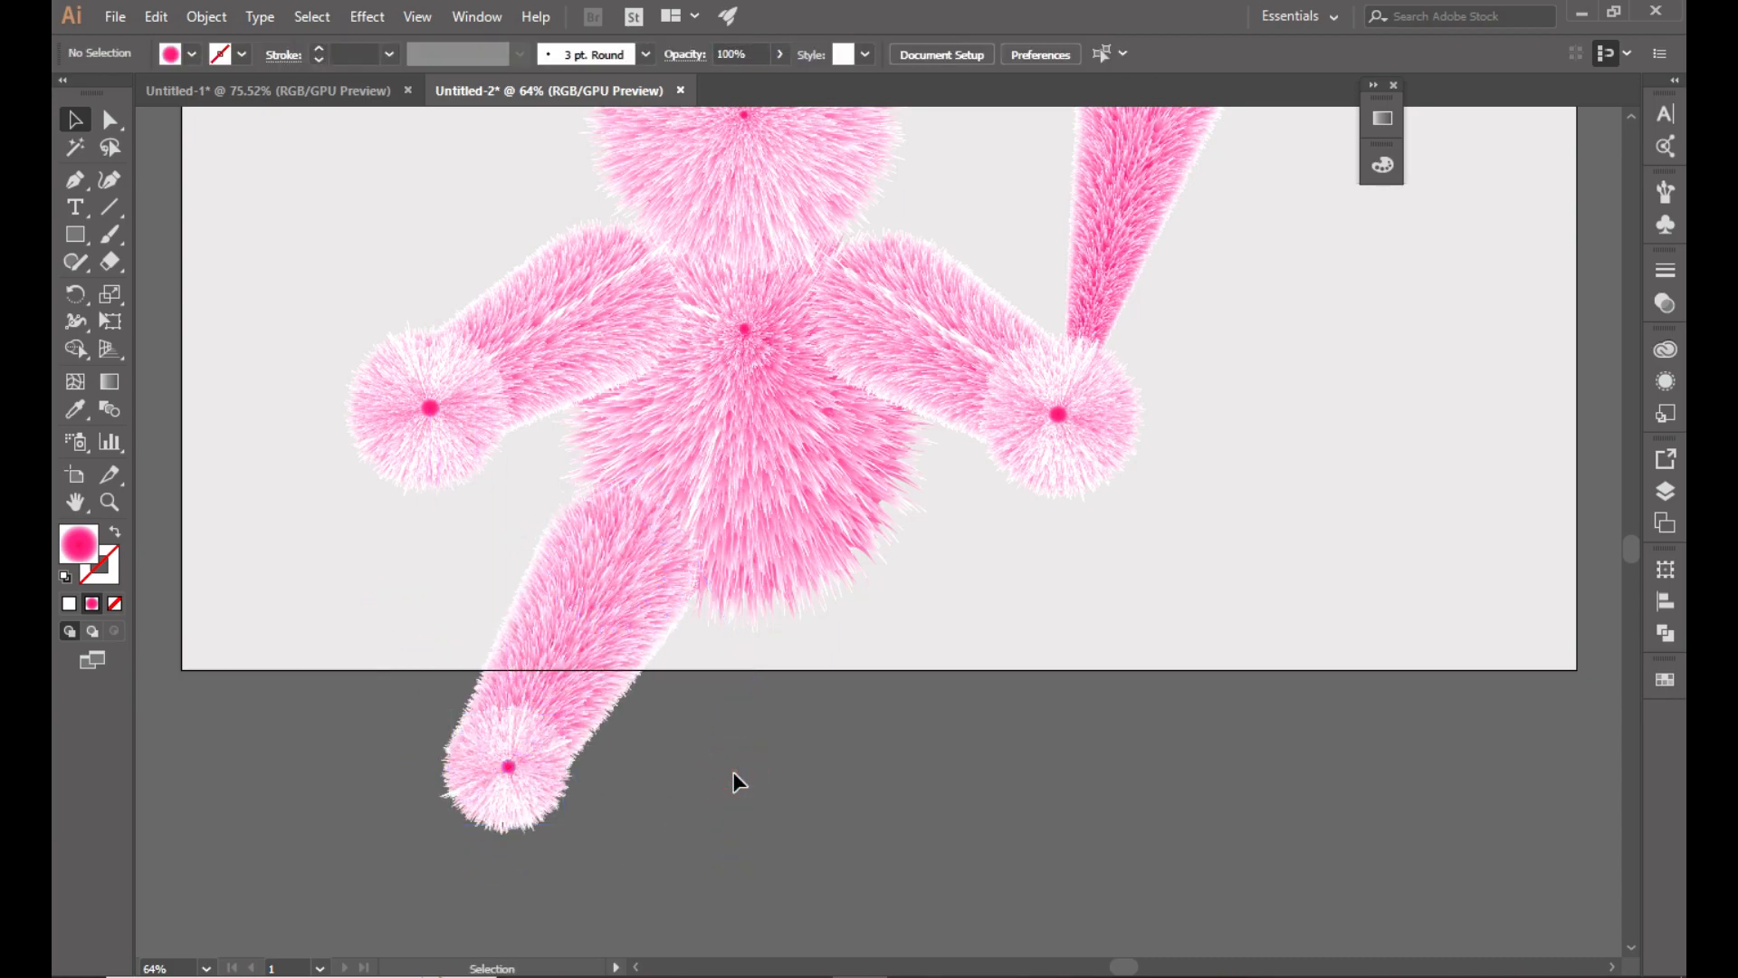
Send the leg to the back of the stack and bring it forward one level, above the grey background.
{"action": "right_click", "coordinate": [639, 610]}
{"action": "mouse_move", "coordinate": [724, 802]}
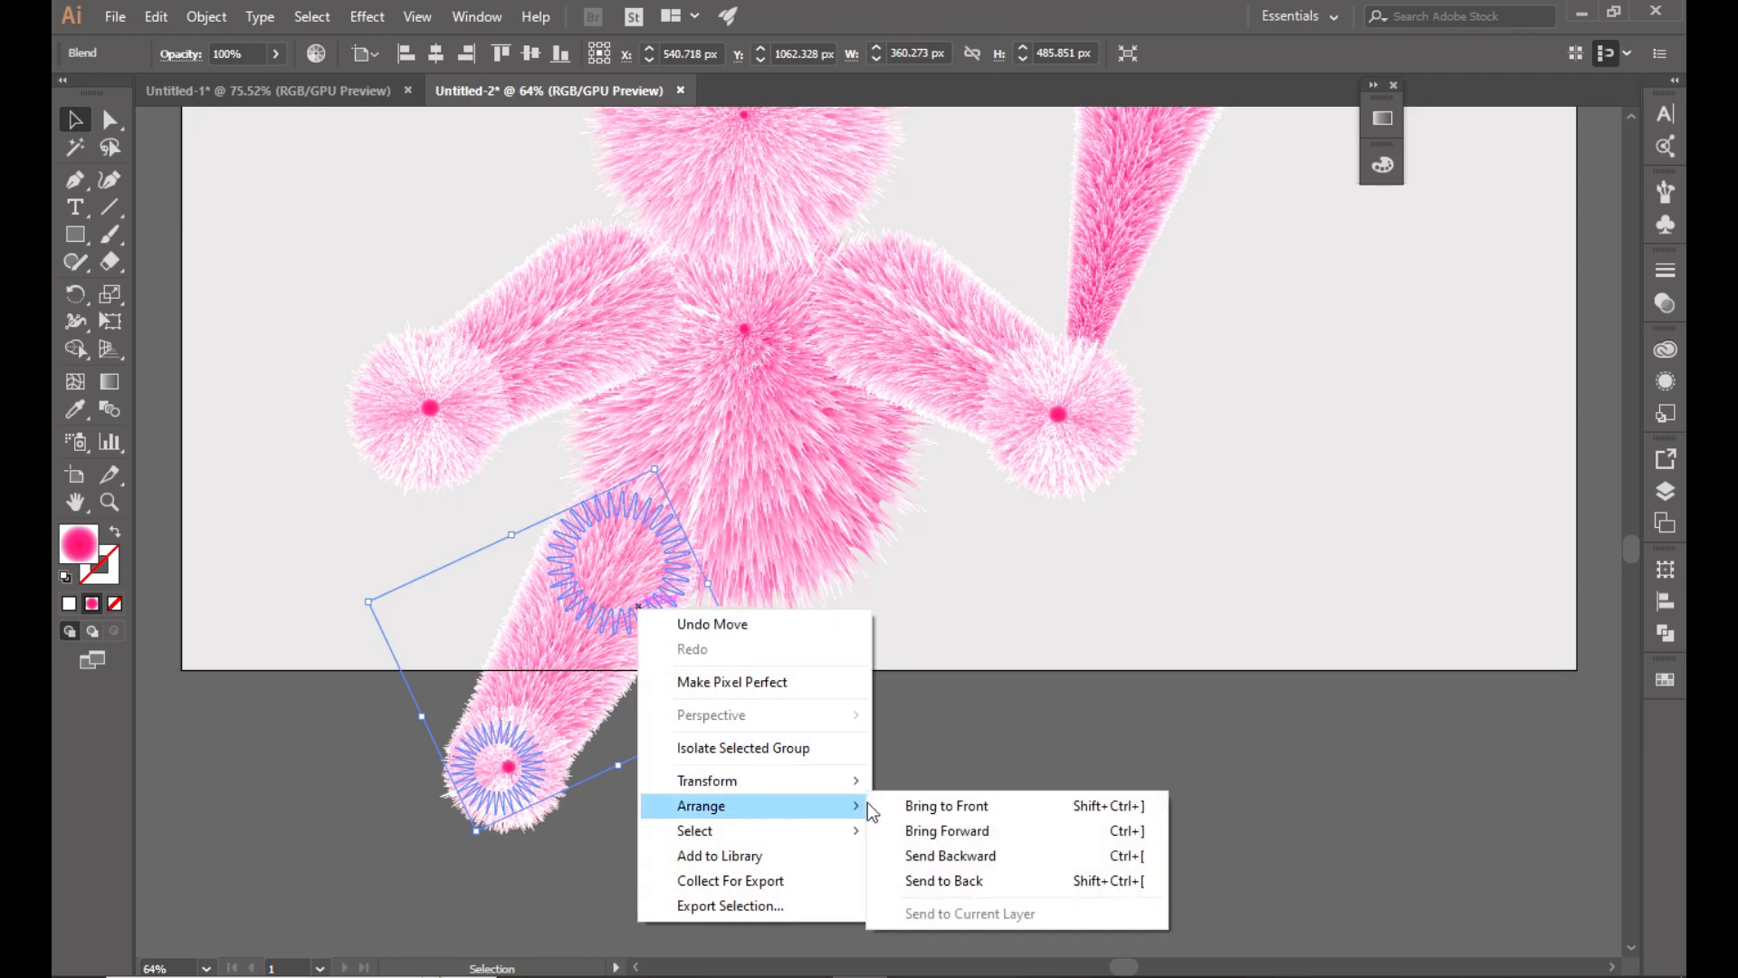
{"action": "left_click", "coordinate": [951, 875]}
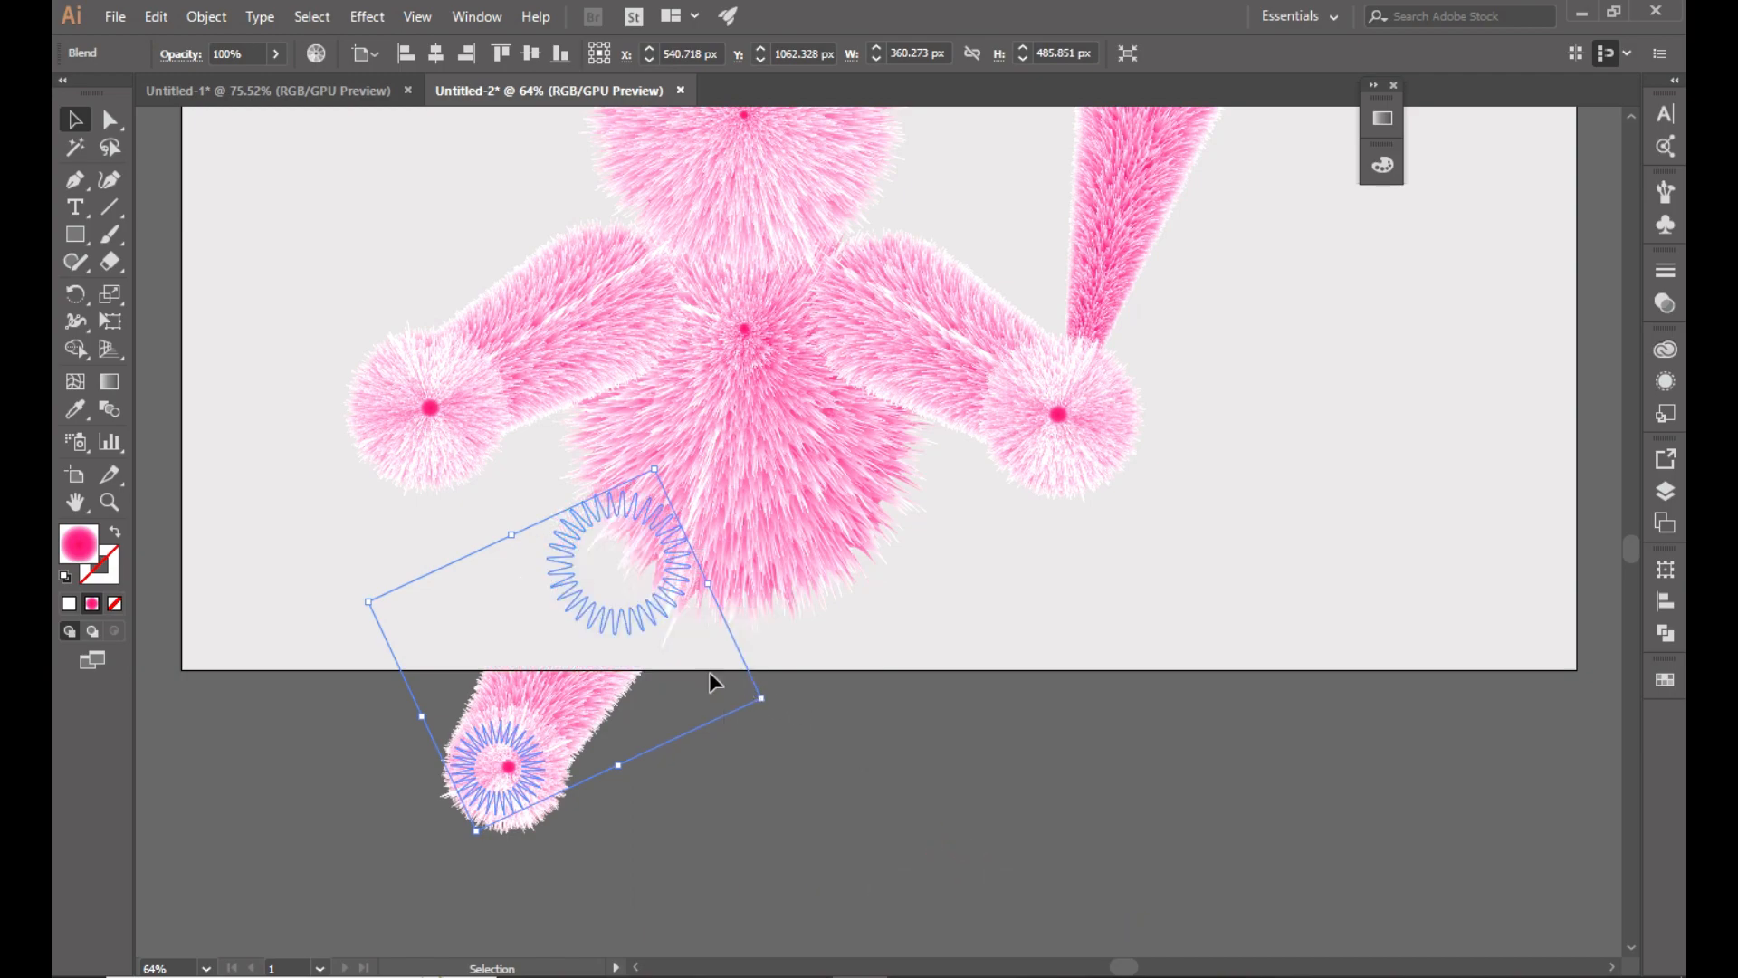
{"action": "right_click", "coordinate": [579, 644]}
{"action": "mouse_move", "coordinate": [666, 841]}
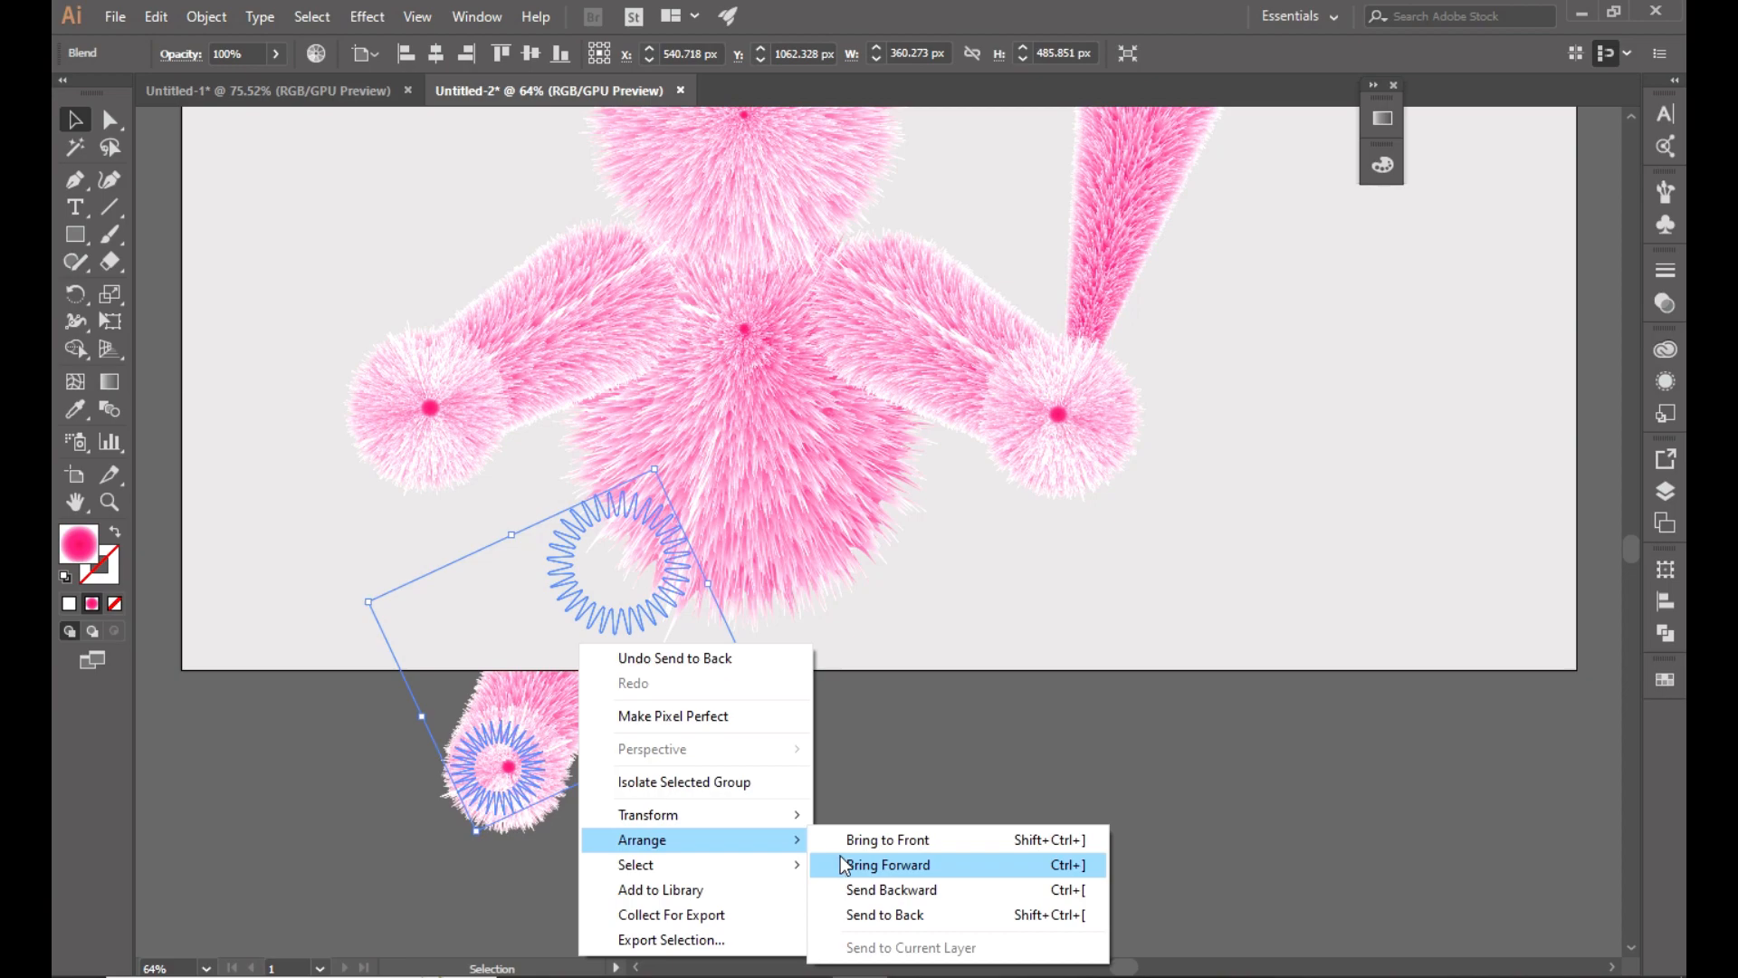
{"action": "left_click", "coordinate": [888, 860]}
{"action": "left_click", "coordinate": [882, 824]}
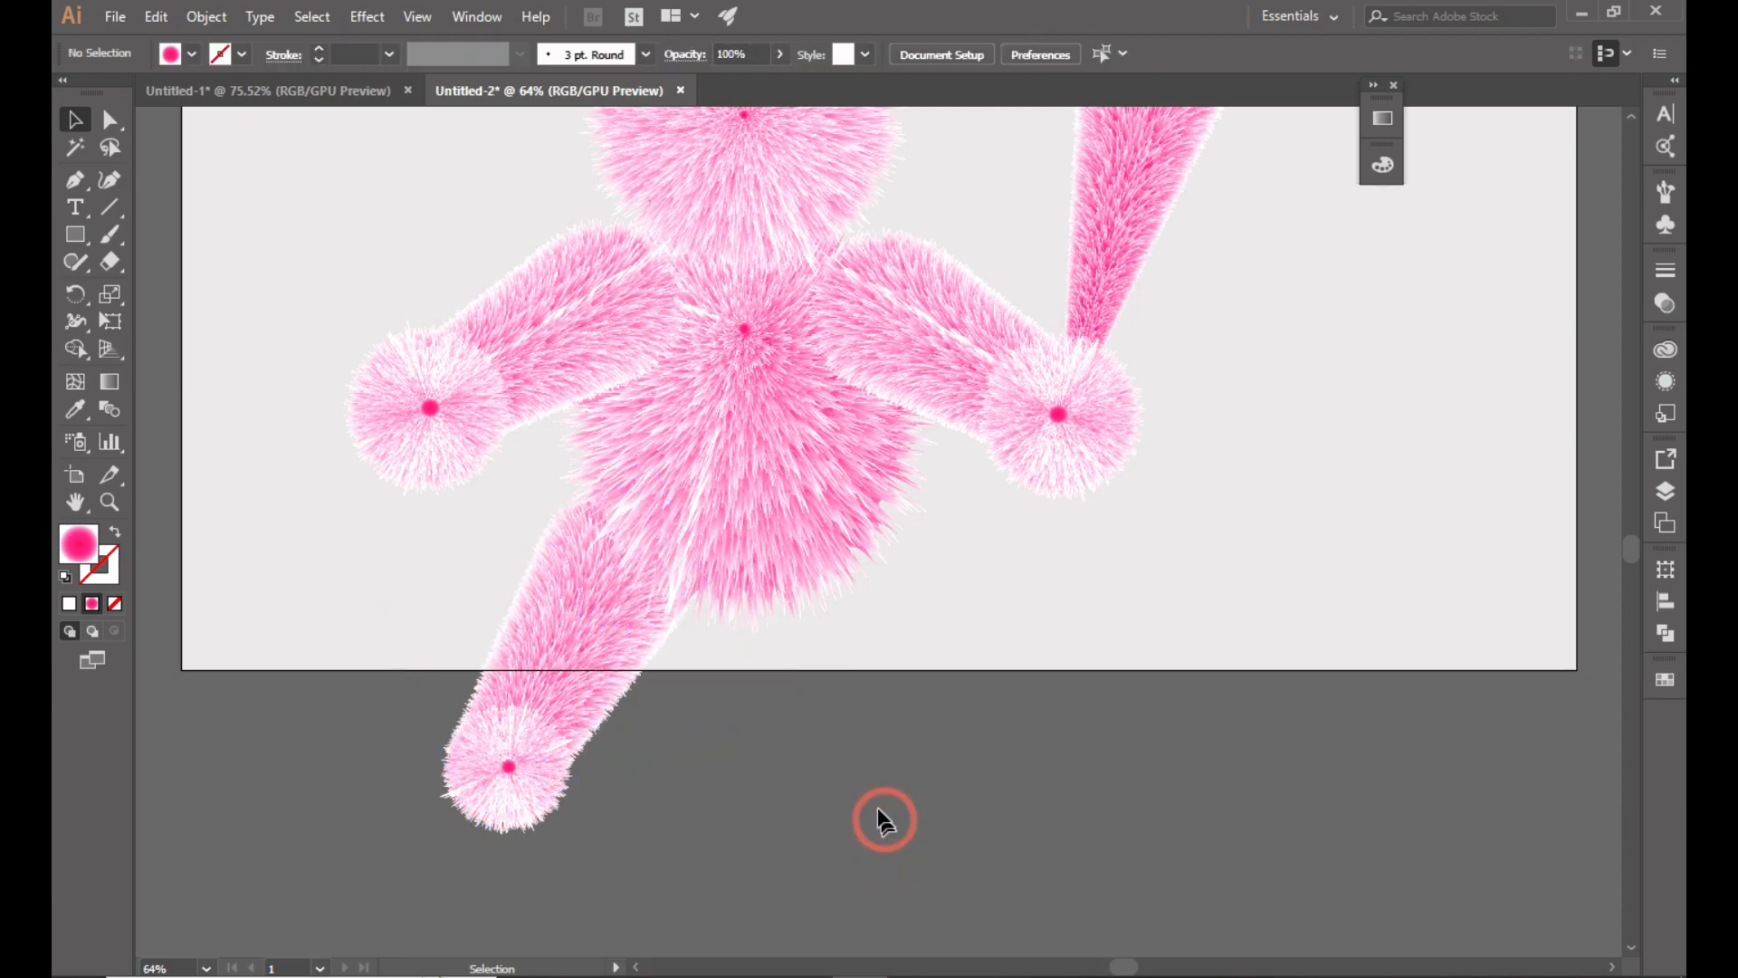
Shift the leg slightly inward under the body and move the foot's fur ball to match its lower end.
{"action": "left_click_drag", "start_coordinate": [573, 641], "coordinate": [592, 637]}
{"action": "left_click", "coordinate": [869, 708]}
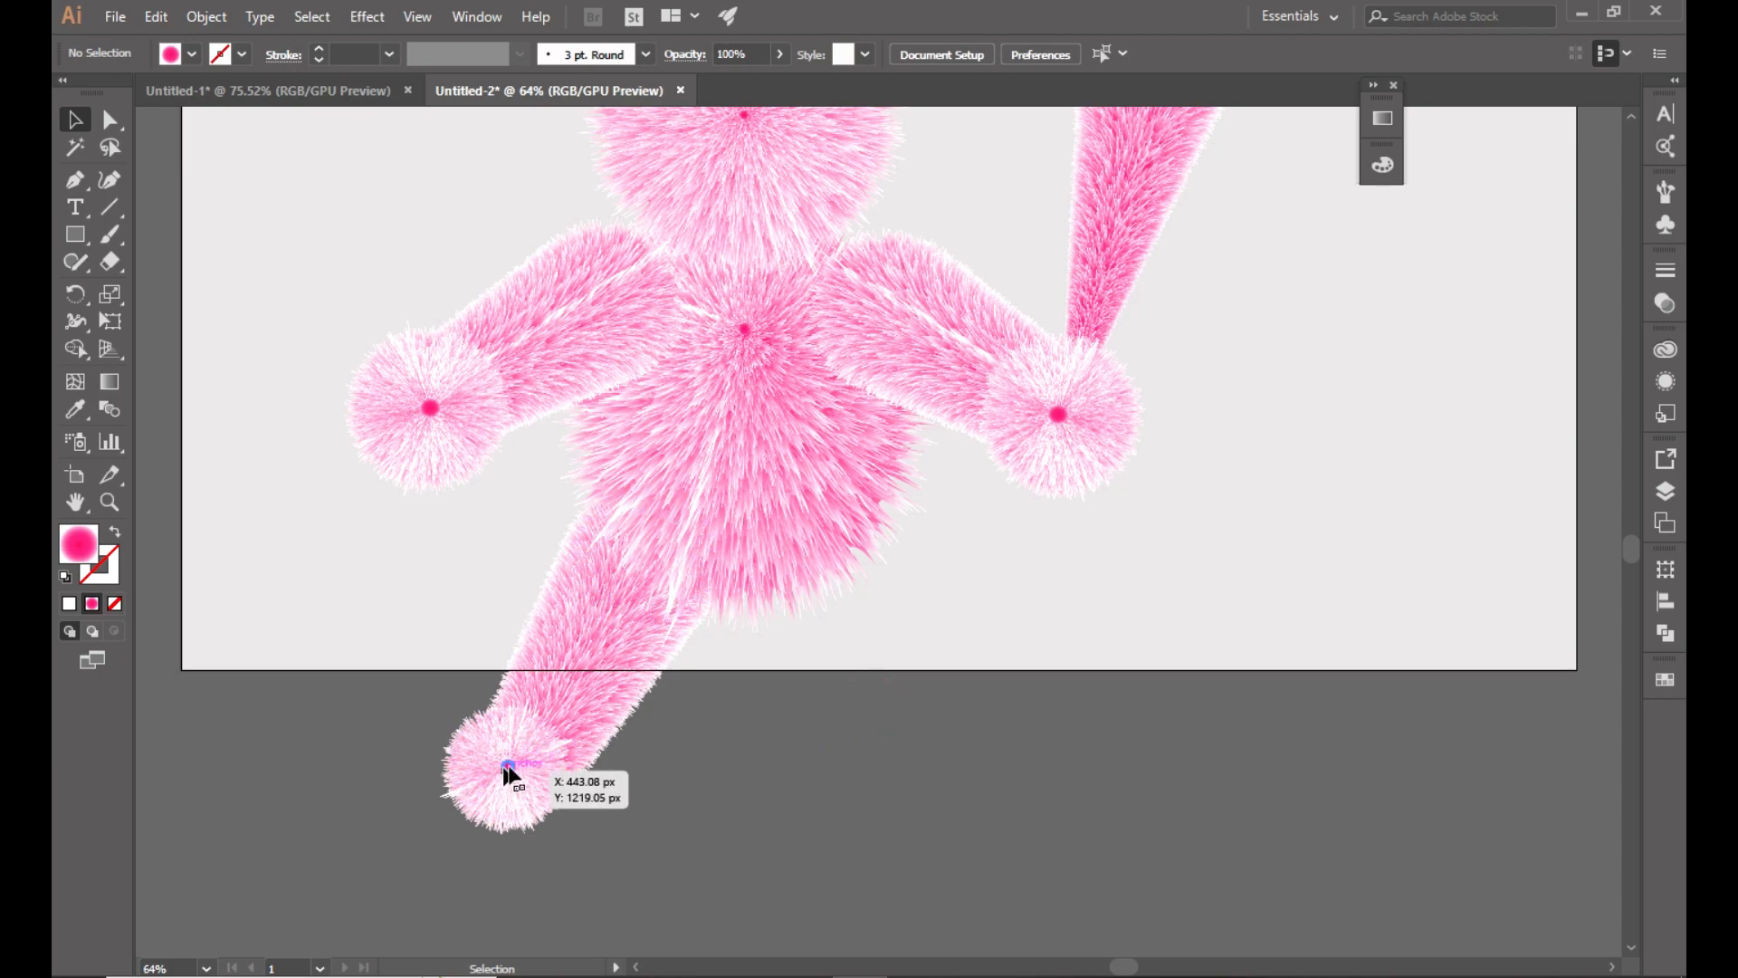
{"action": "left_click_drag", "start_coordinate": [509, 769], "coordinate": [528, 764]}
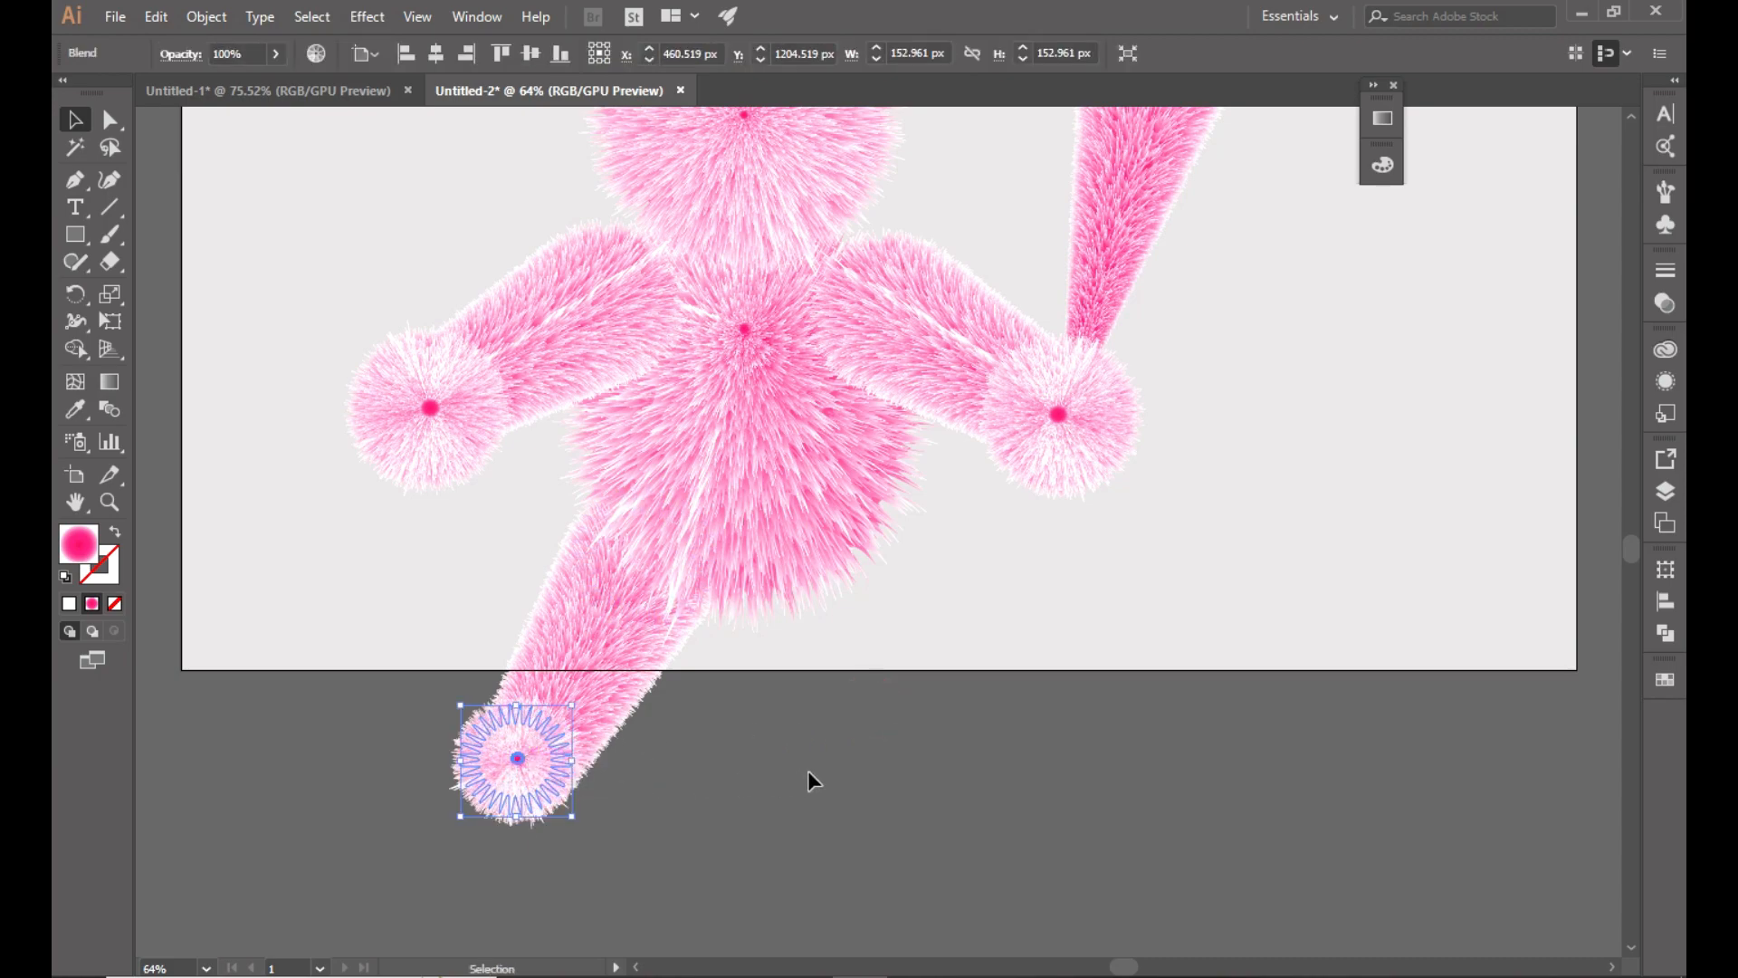
Copy the leg blend and paste the copy in front.
{"action": "left_click", "coordinate": [629, 668]}
{"action": "left_click", "coordinate": [161, 22]}
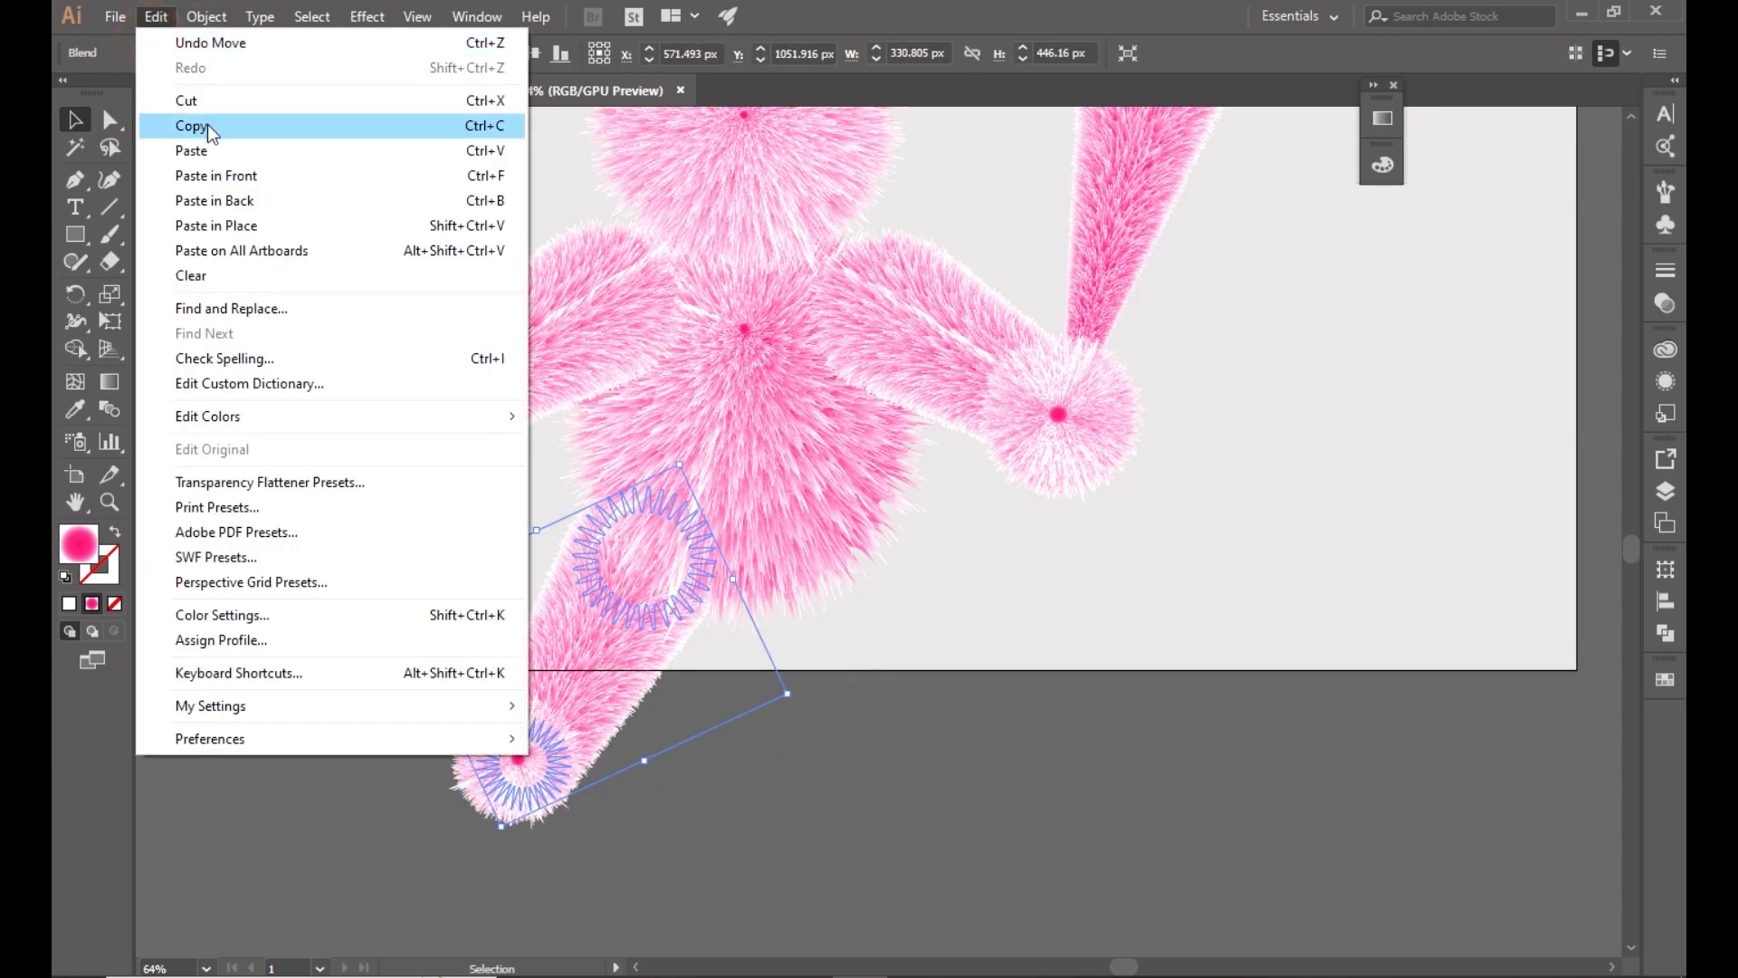
{"action": "left_click", "coordinate": [204, 127]}
{"action": "left_click", "coordinate": [156, 16]}
{"action": "left_click", "coordinate": [225, 180]}
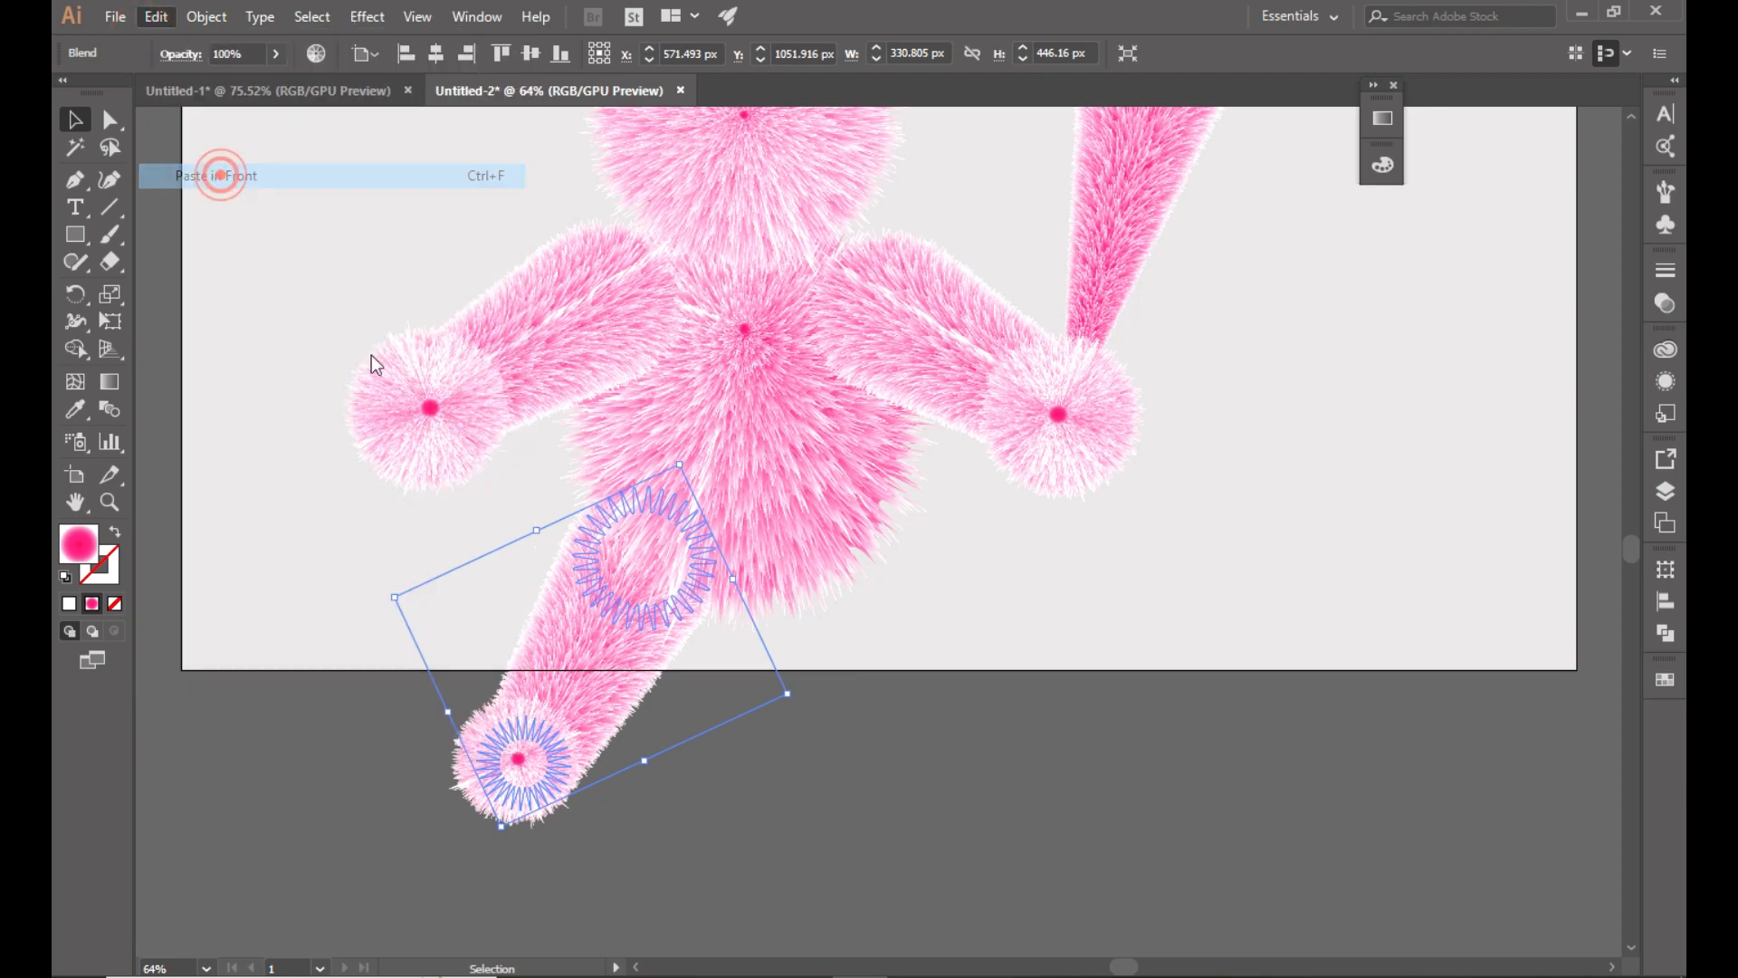
Reflect a copy of the leg across the vertical axis and place it under the opposite side of the body.
{"action": "right_click", "coordinate": [578, 636]}
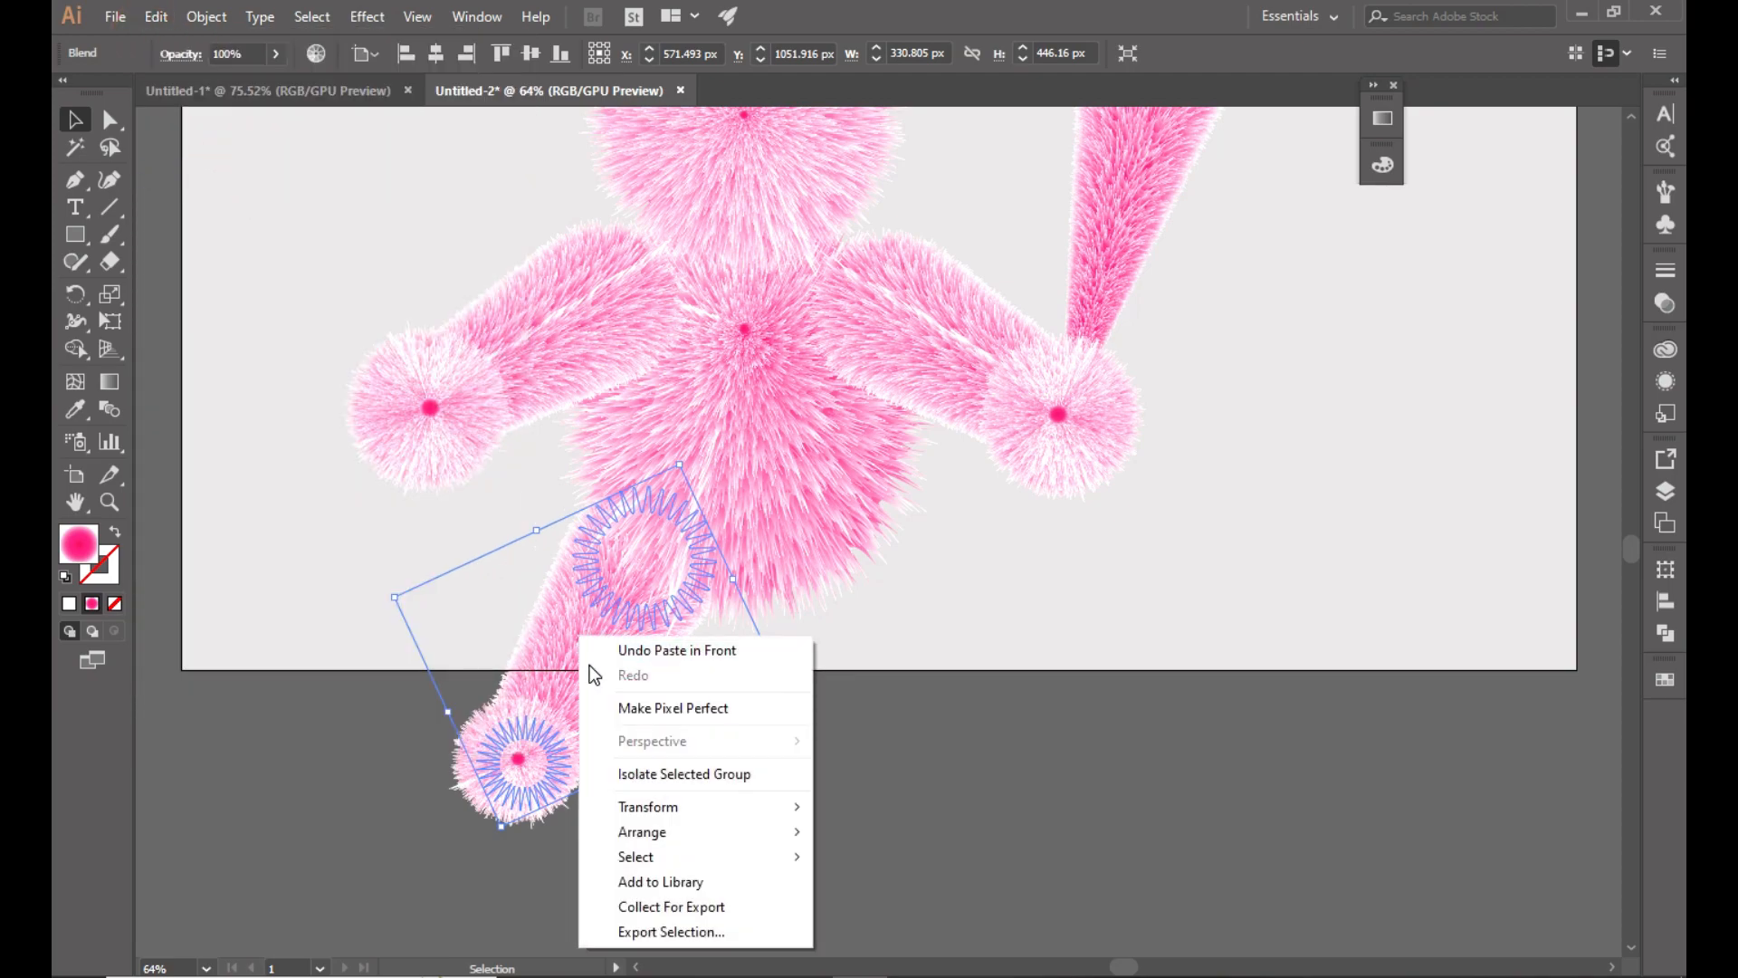
{"action": "mouse_move", "coordinate": [673, 841]}
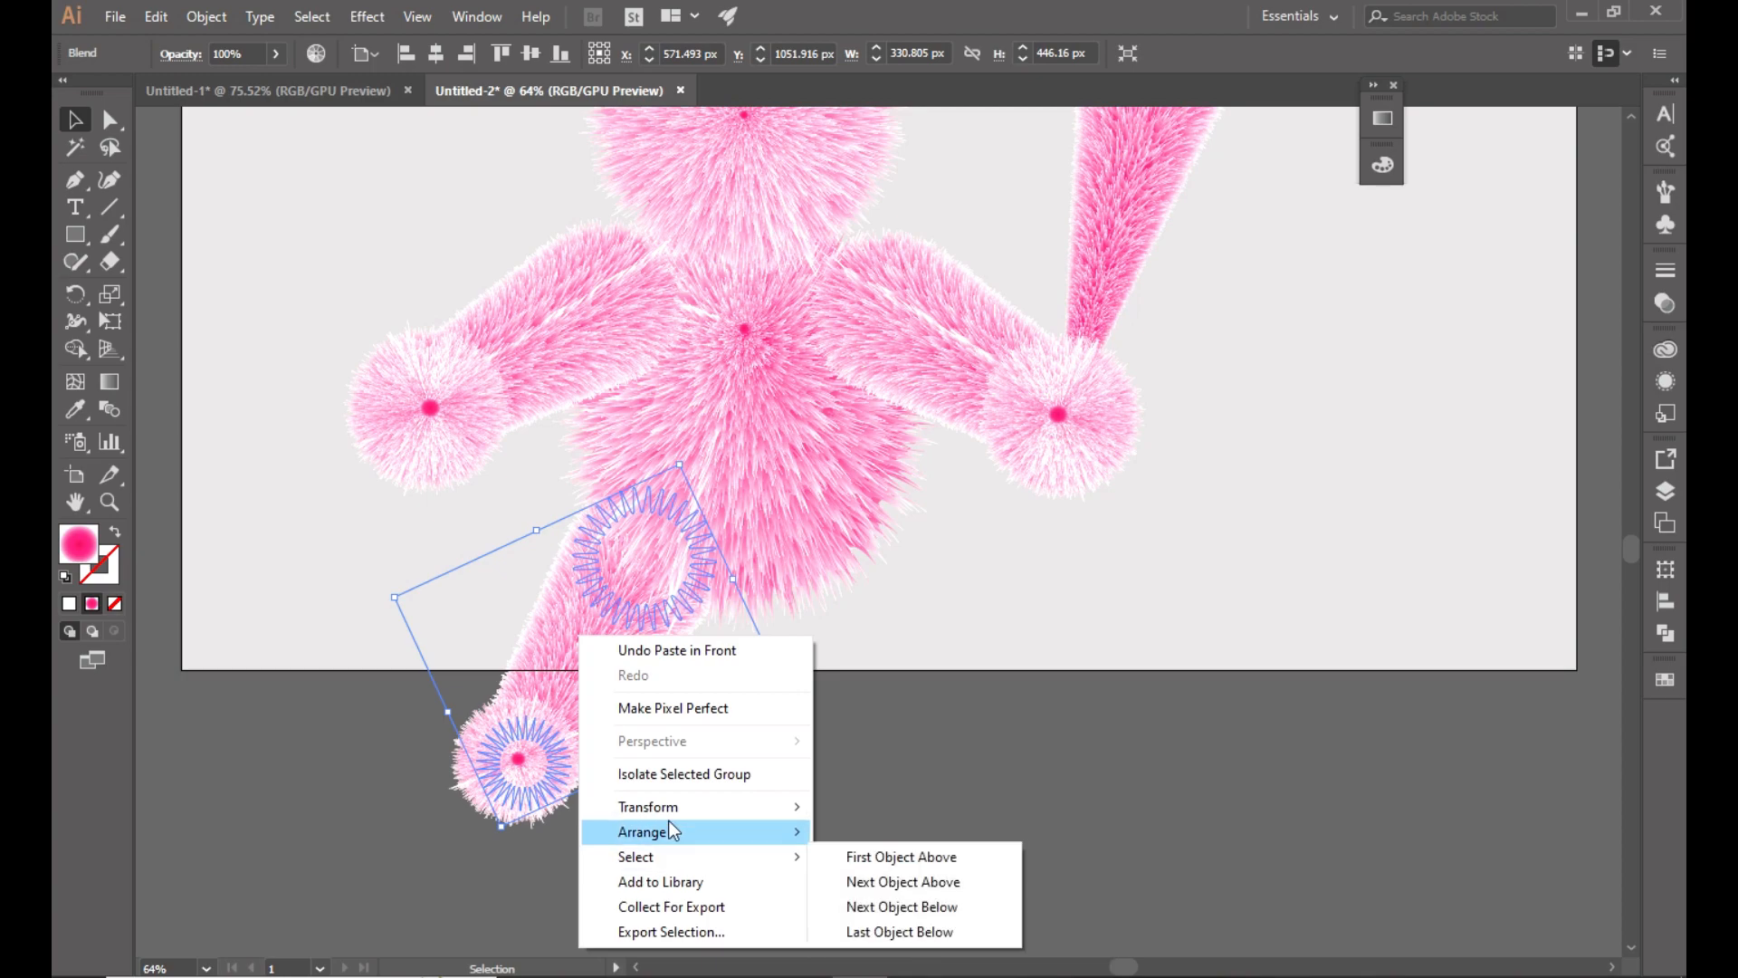
{"action": "mouse_move", "coordinate": [676, 807]}
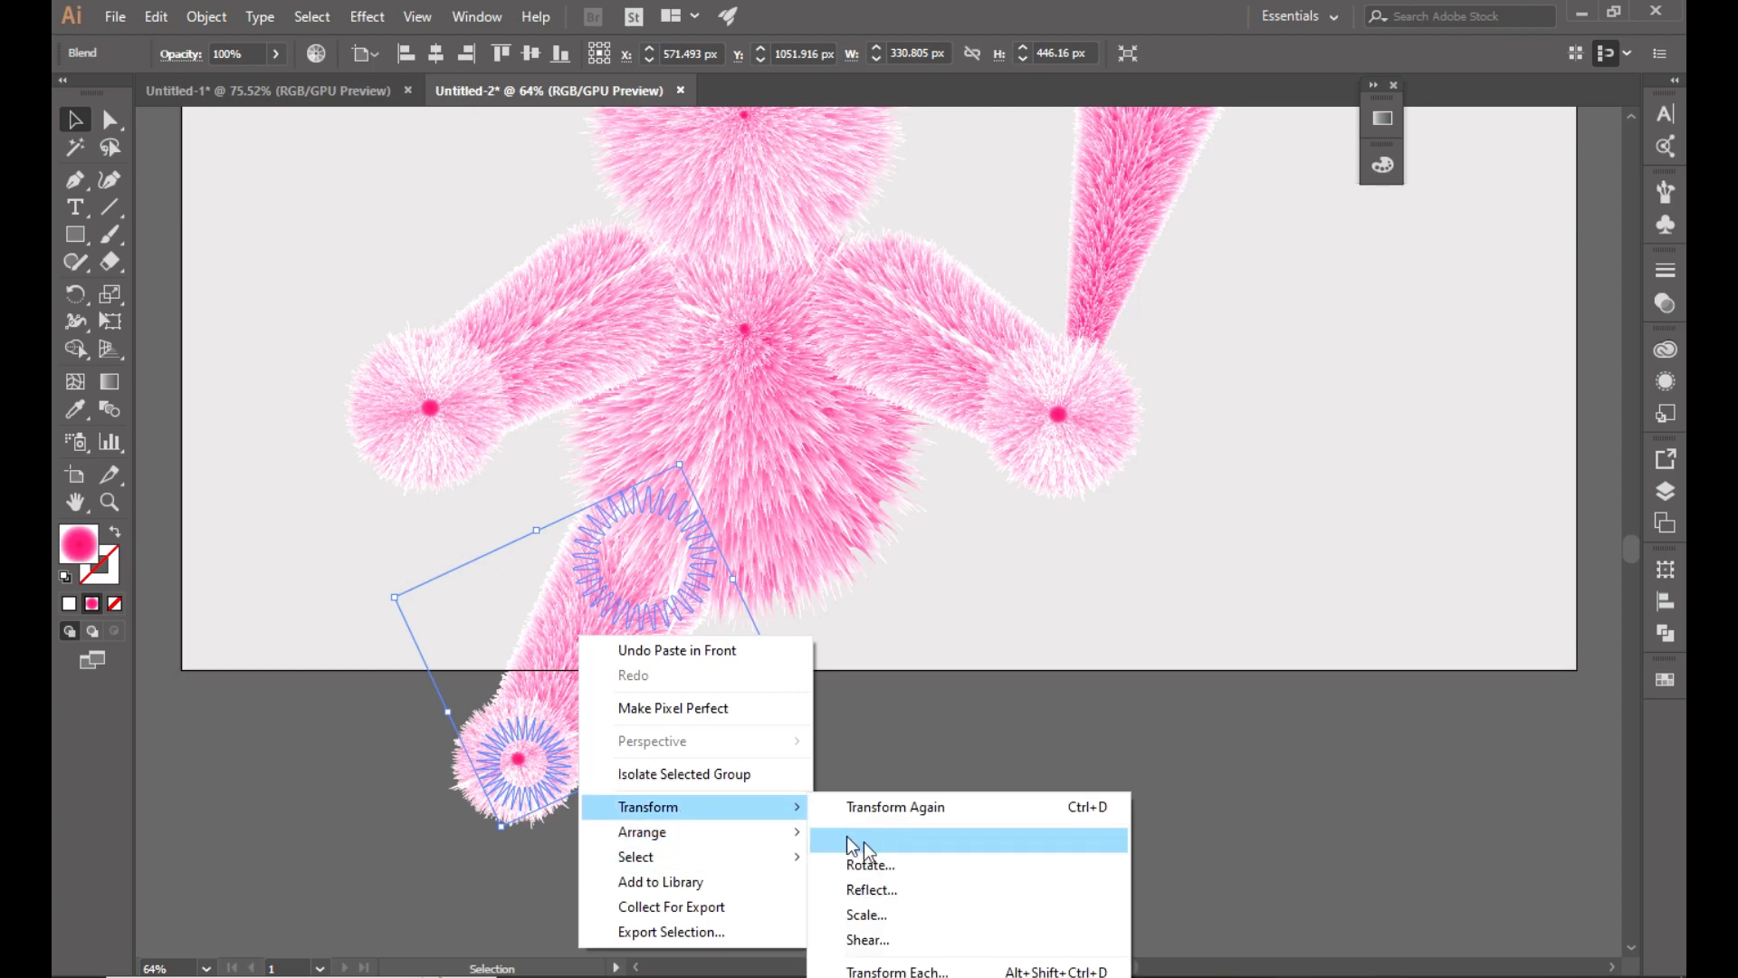
{"action": "left_click", "coordinate": [884, 884]}
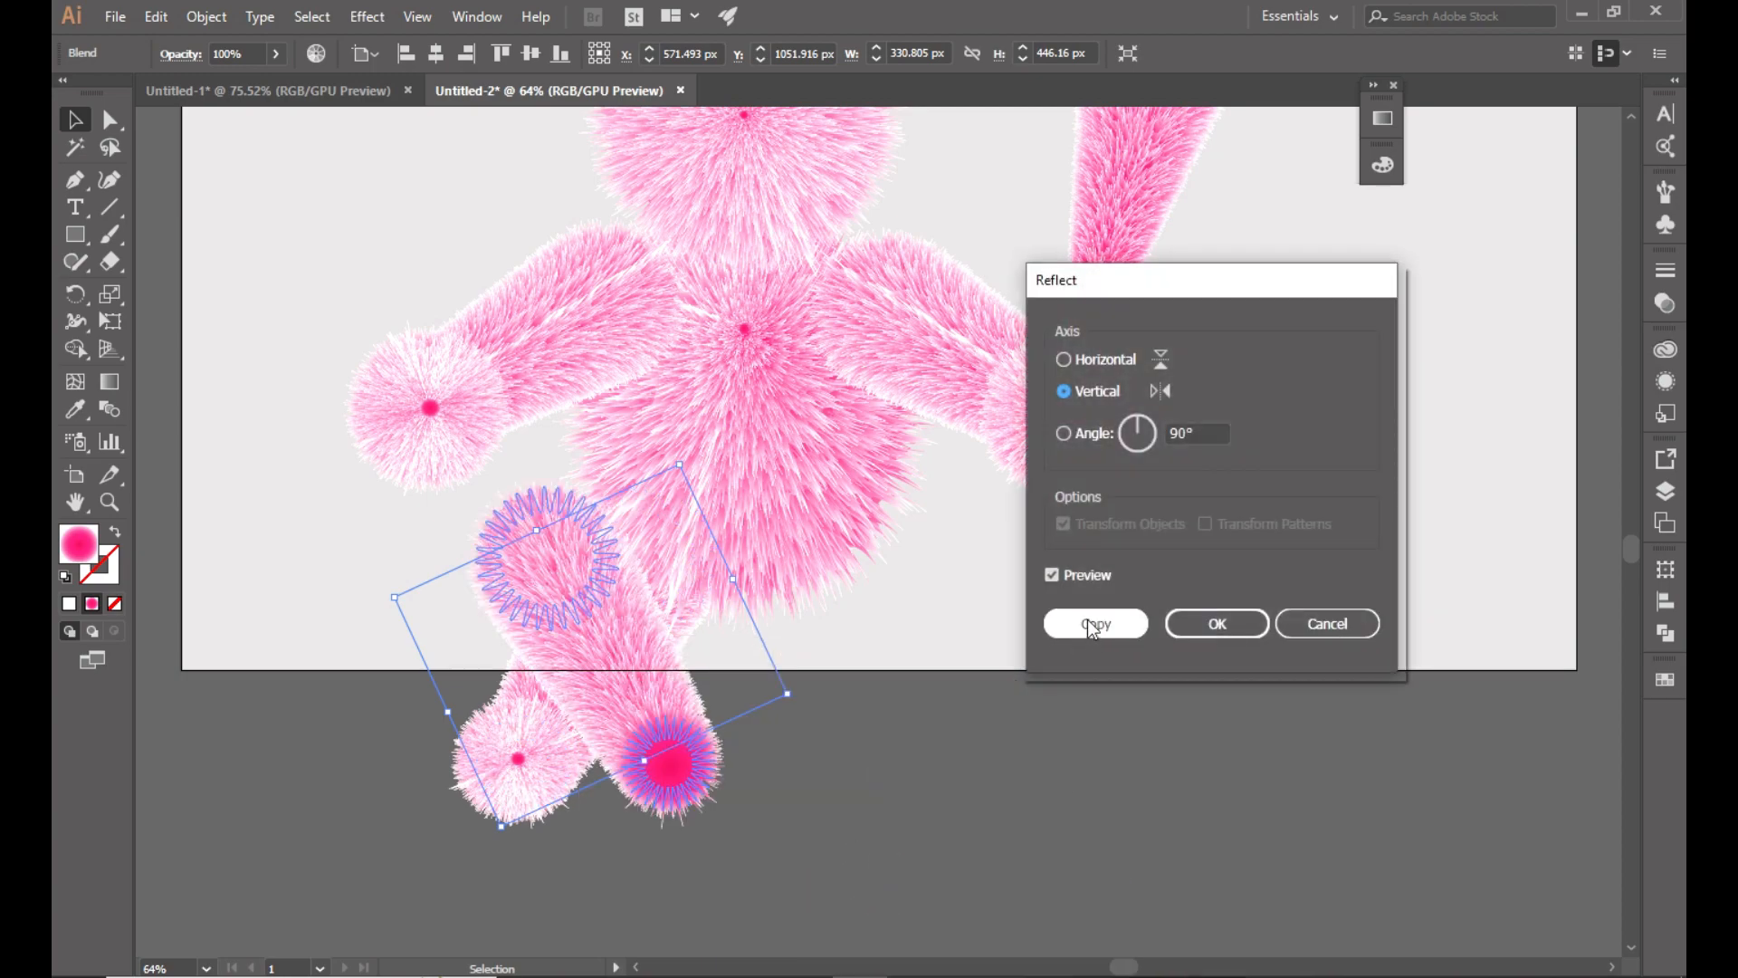
{"action": "left_click", "coordinate": [1093, 624]}
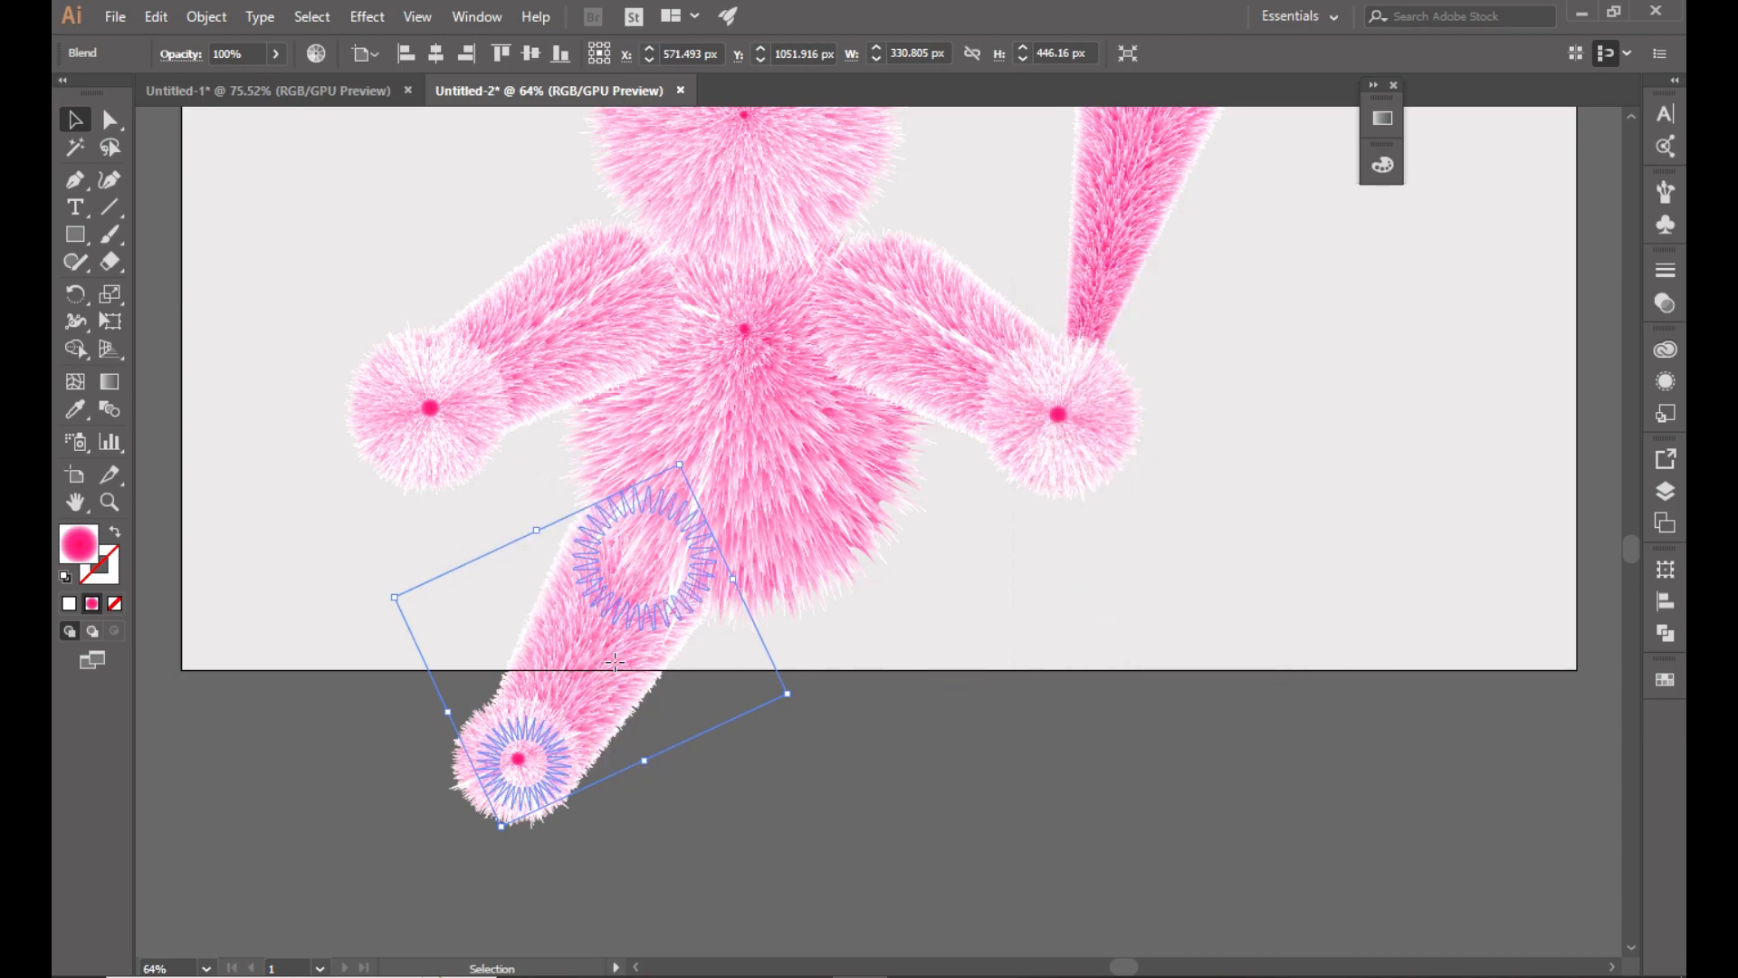
{"action": "left_click_drag", "start_coordinate": [616, 662], "coordinate": [901, 659]}
{"action": "left_click", "coordinate": [1246, 566]}
Move the foot's fur ball onto the mirrored leg's lower end and paste a copy in front over the first leg's end.
{"action": "left_click", "coordinate": [505, 754]}
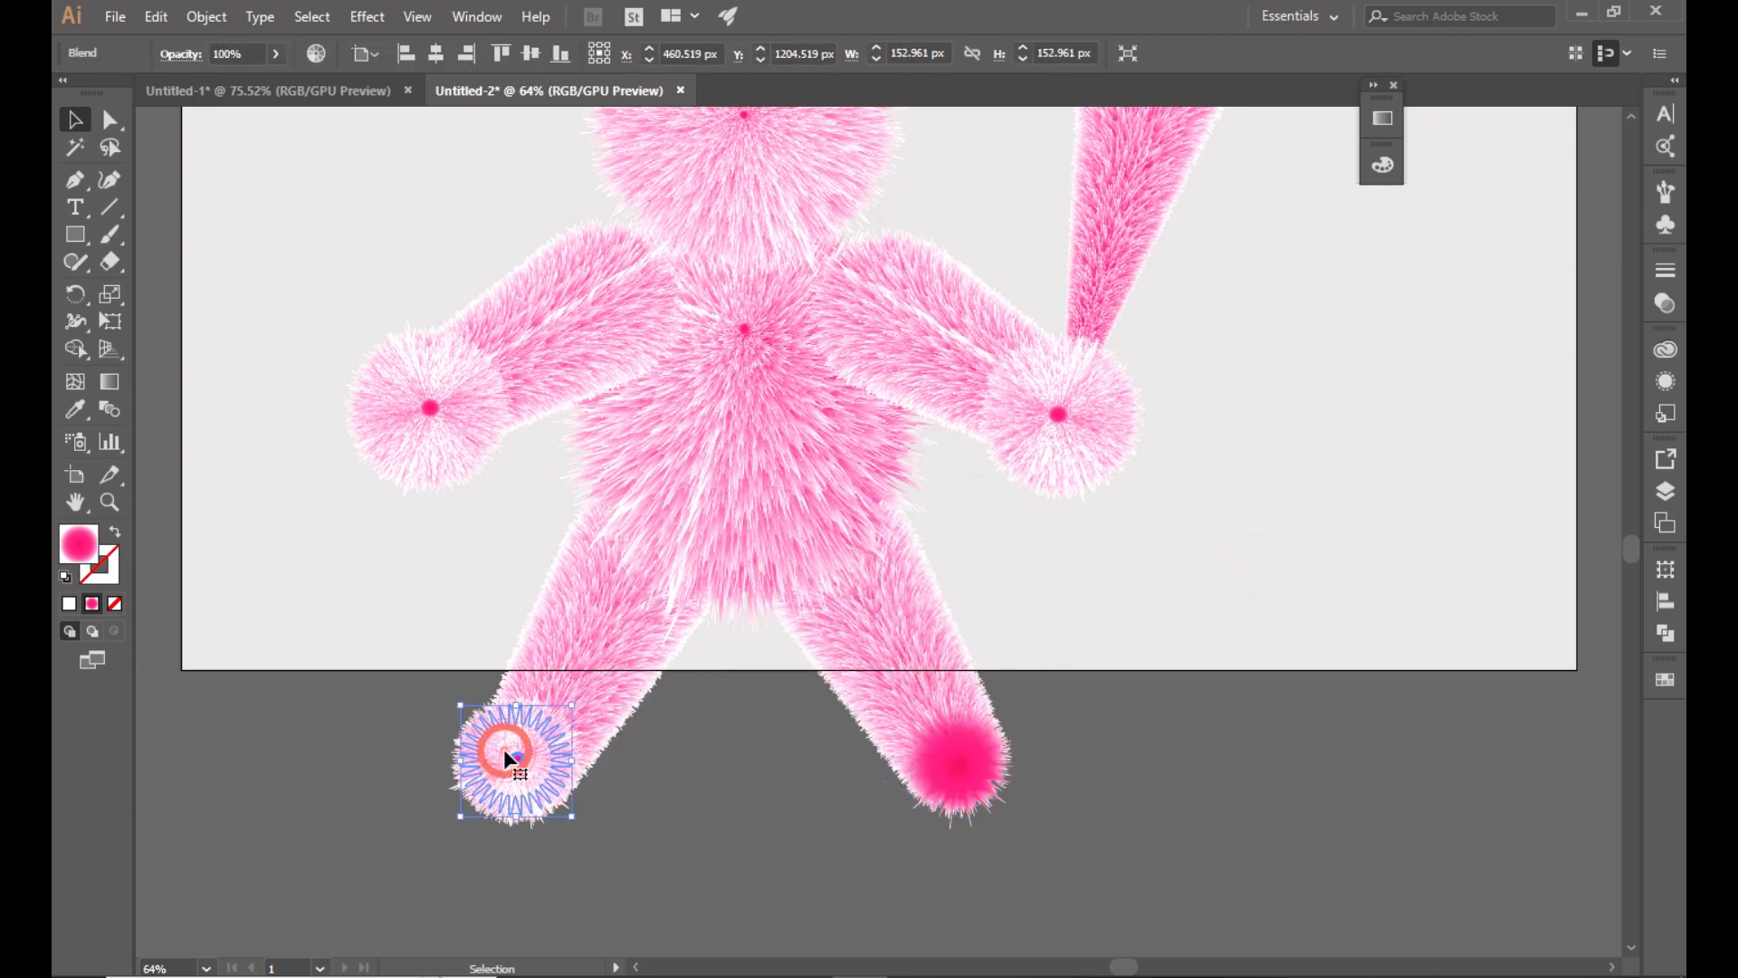
{"action": "left_click_drag", "start_coordinate": [504, 752], "coordinate": [946, 763]}
{"action": "left_click", "coordinate": [156, 18]}
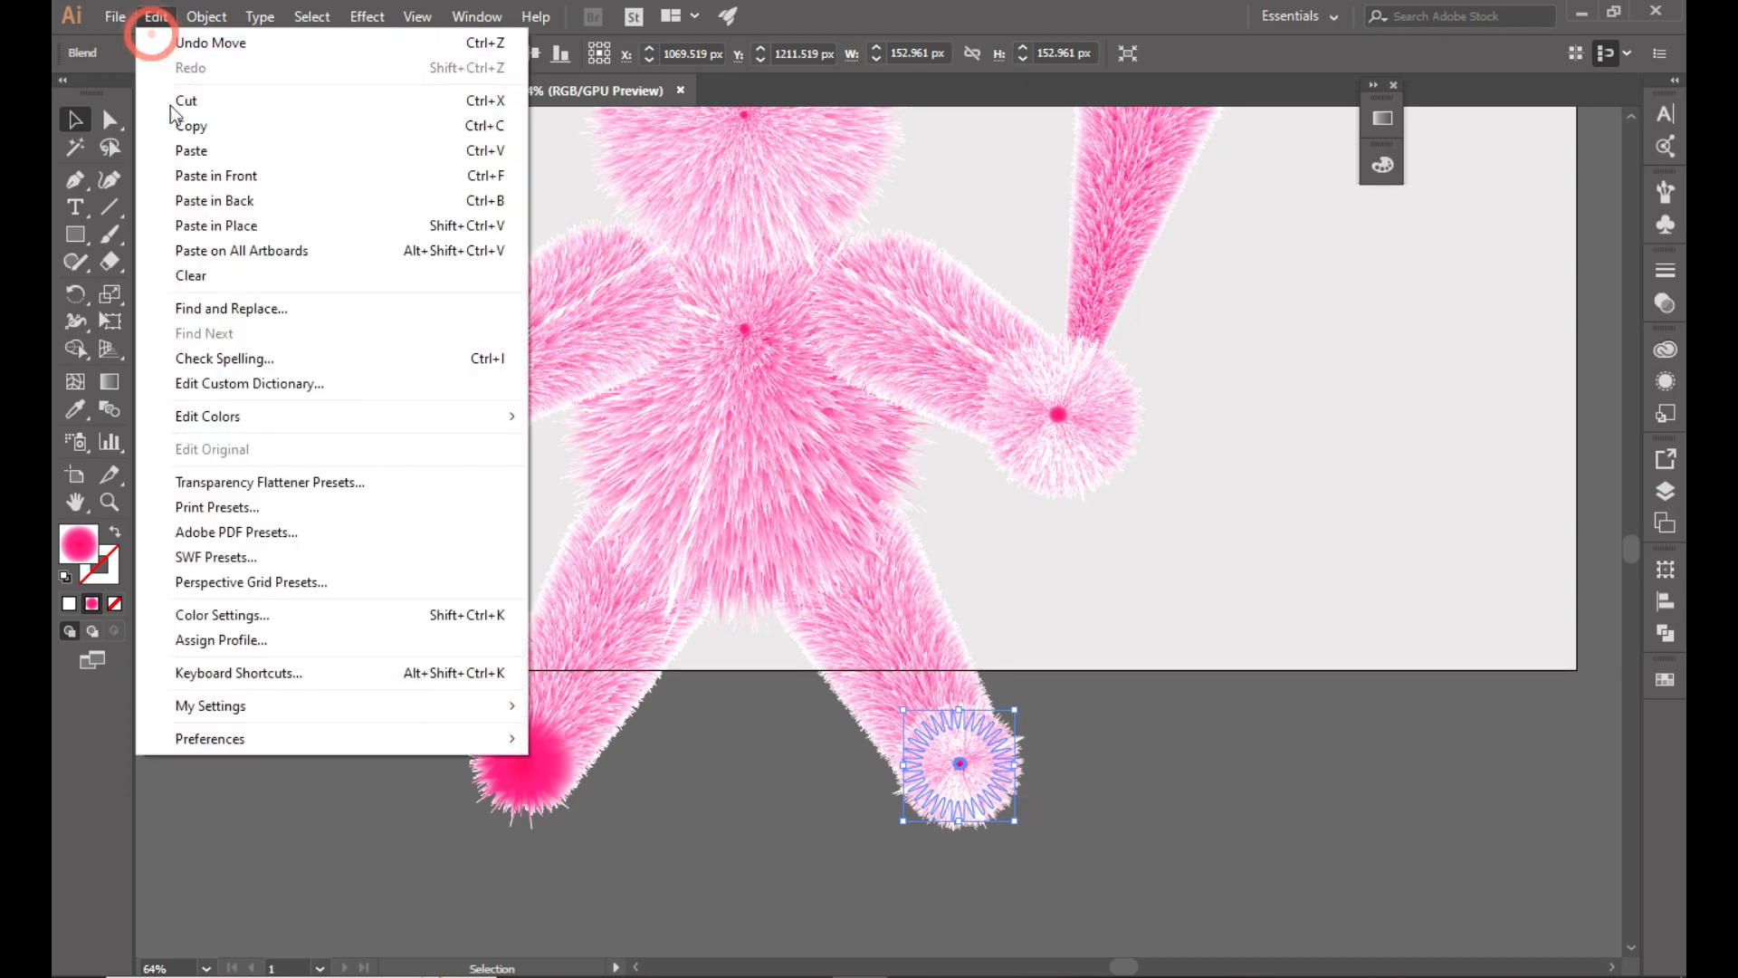
{"action": "left_click", "coordinate": [174, 126]}
{"action": "left_click", "coordinate": [155, 18]}
{"action": "left_click", "coordinate": [192, 175]}
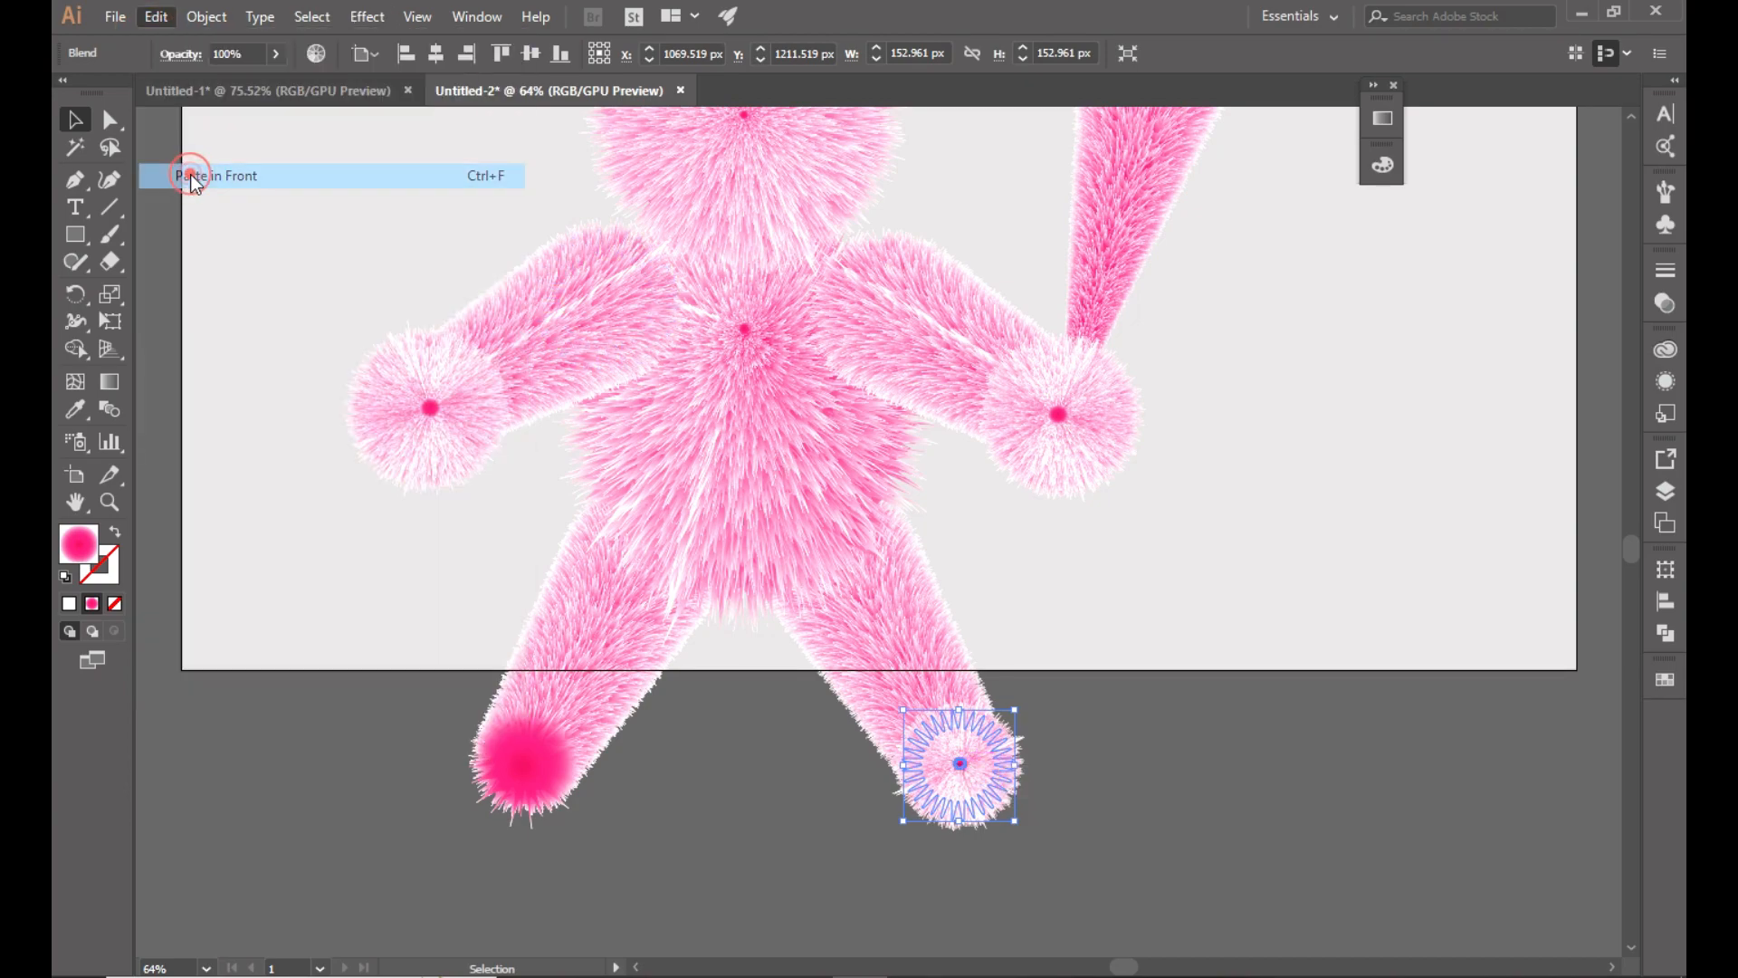
{"action": "left_click_drag", "start_coordinate": [931, 786], "coordinate": [506, 776]}
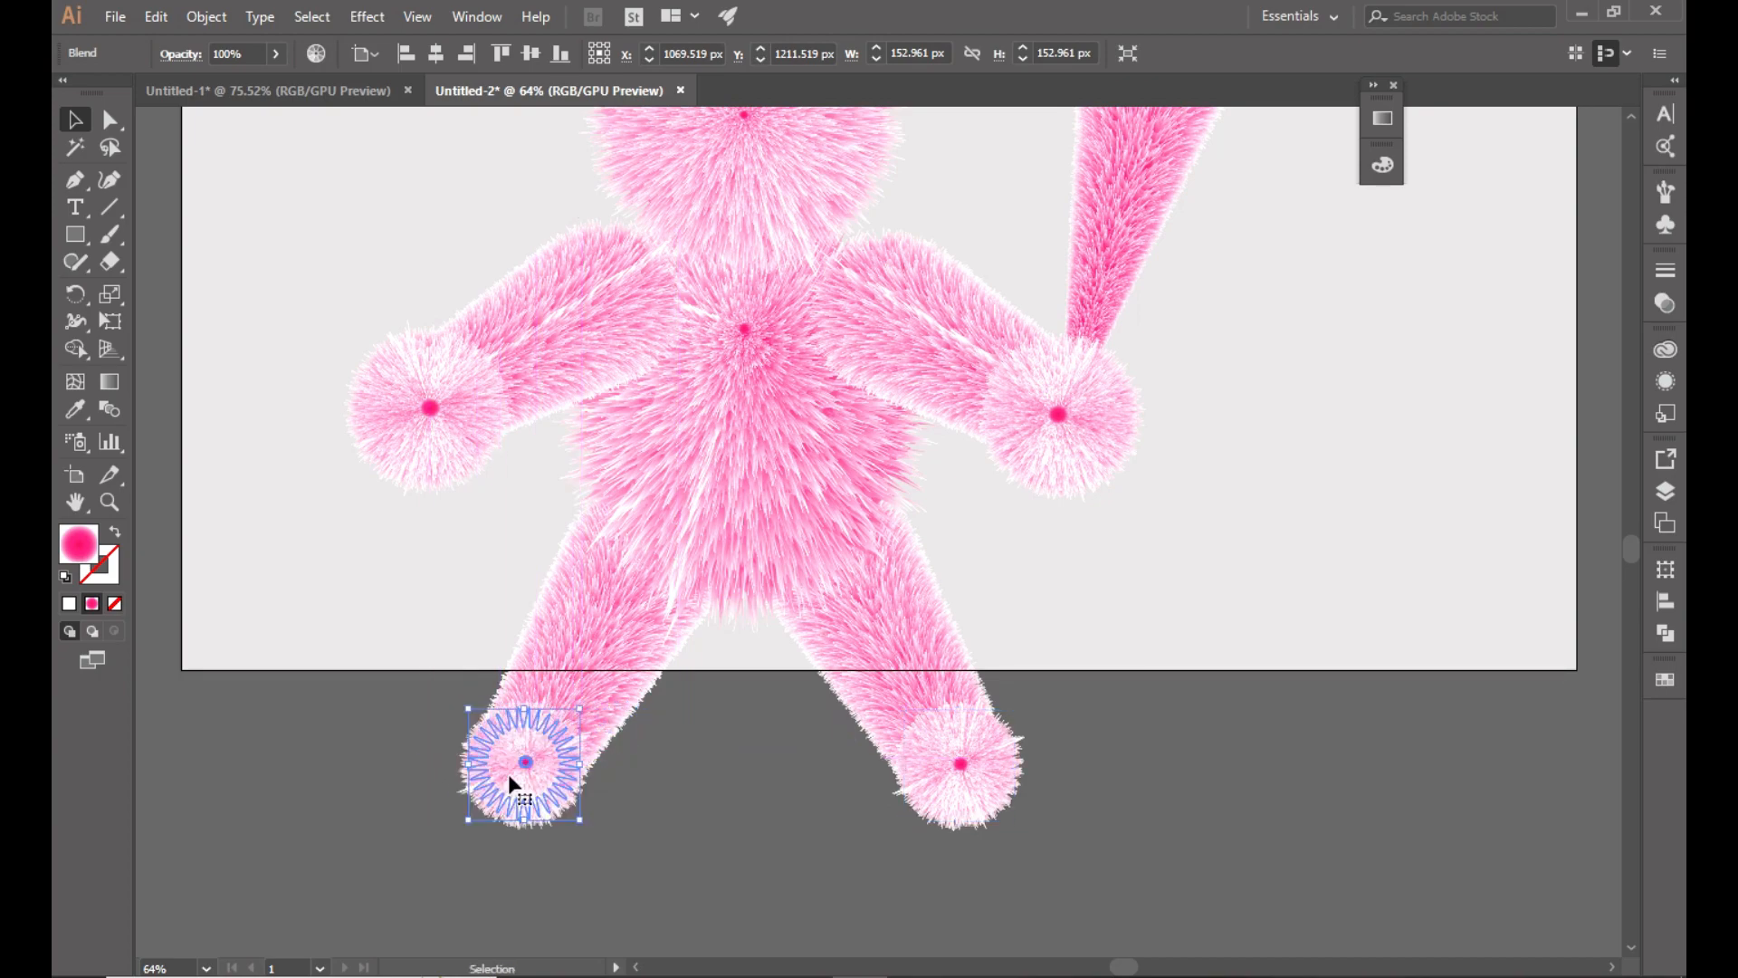
{"action": "left_click", "coordinate": [1249, 741]}
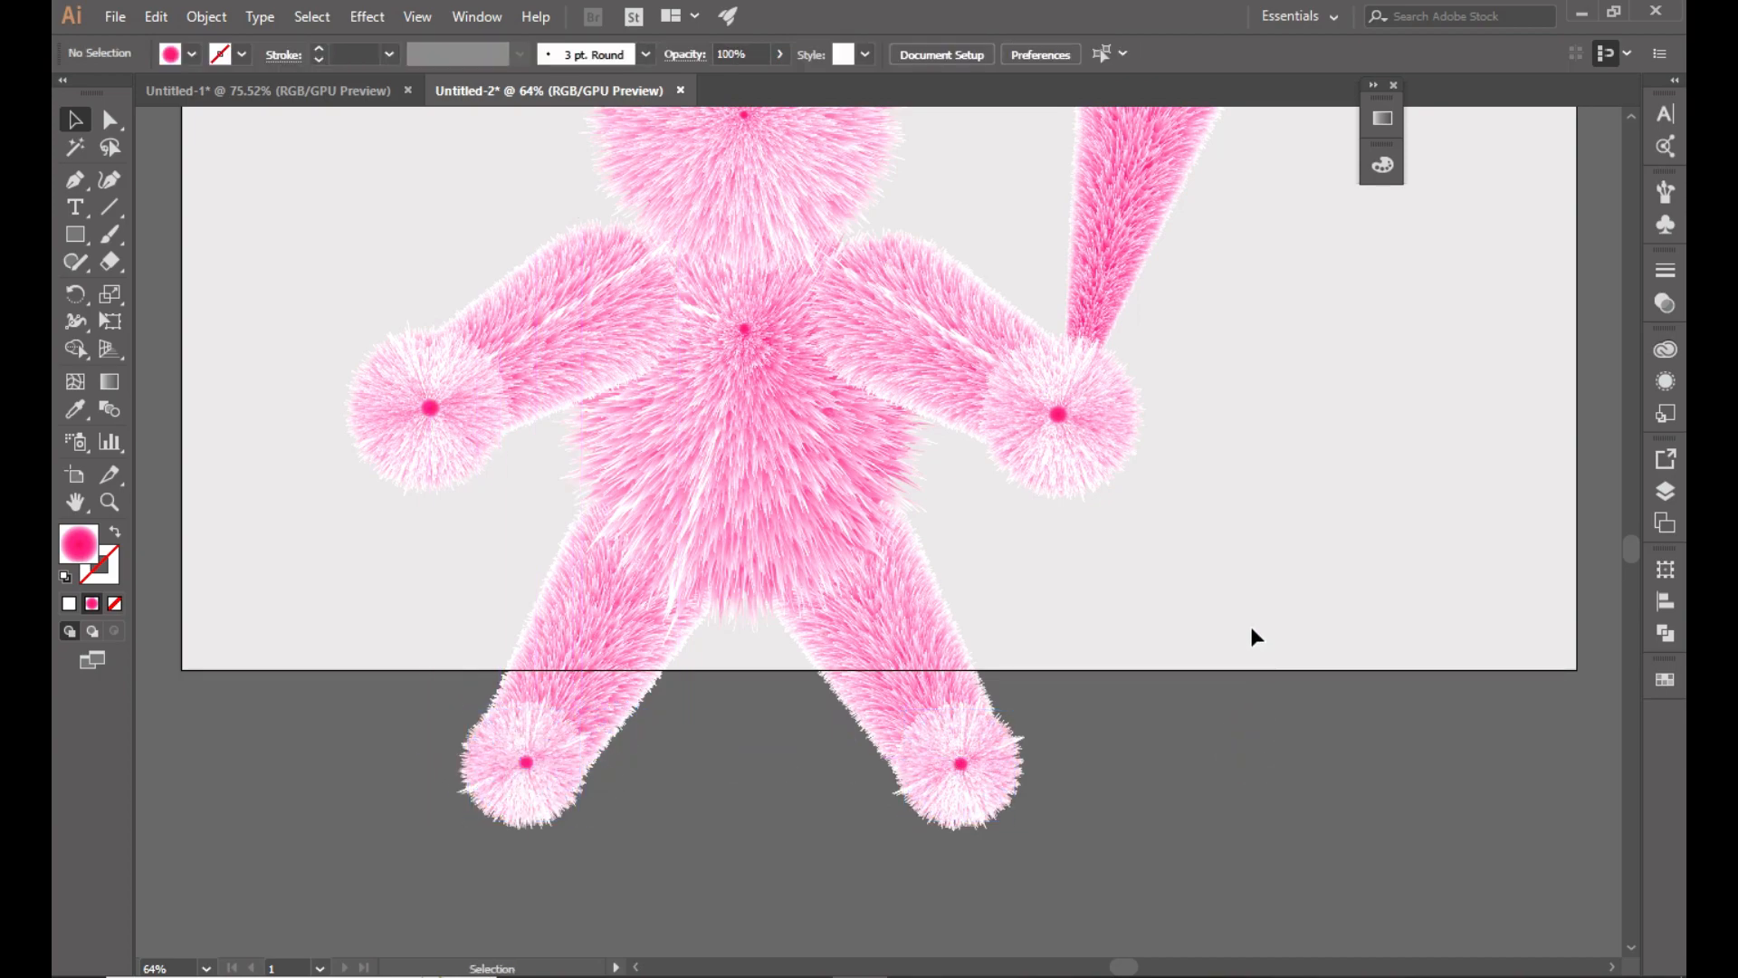
Draw a circle with the Ellipse tool in the empty area beside the held furry object.
{"action": "scroll", "coordinate": [1251, 625], "scroll_direction": "up", "scroll_amount": 1}
{"action": "scroll", "coordinate": [1278, 570], "scroll_direction": "up", "scroll_amount": 5}
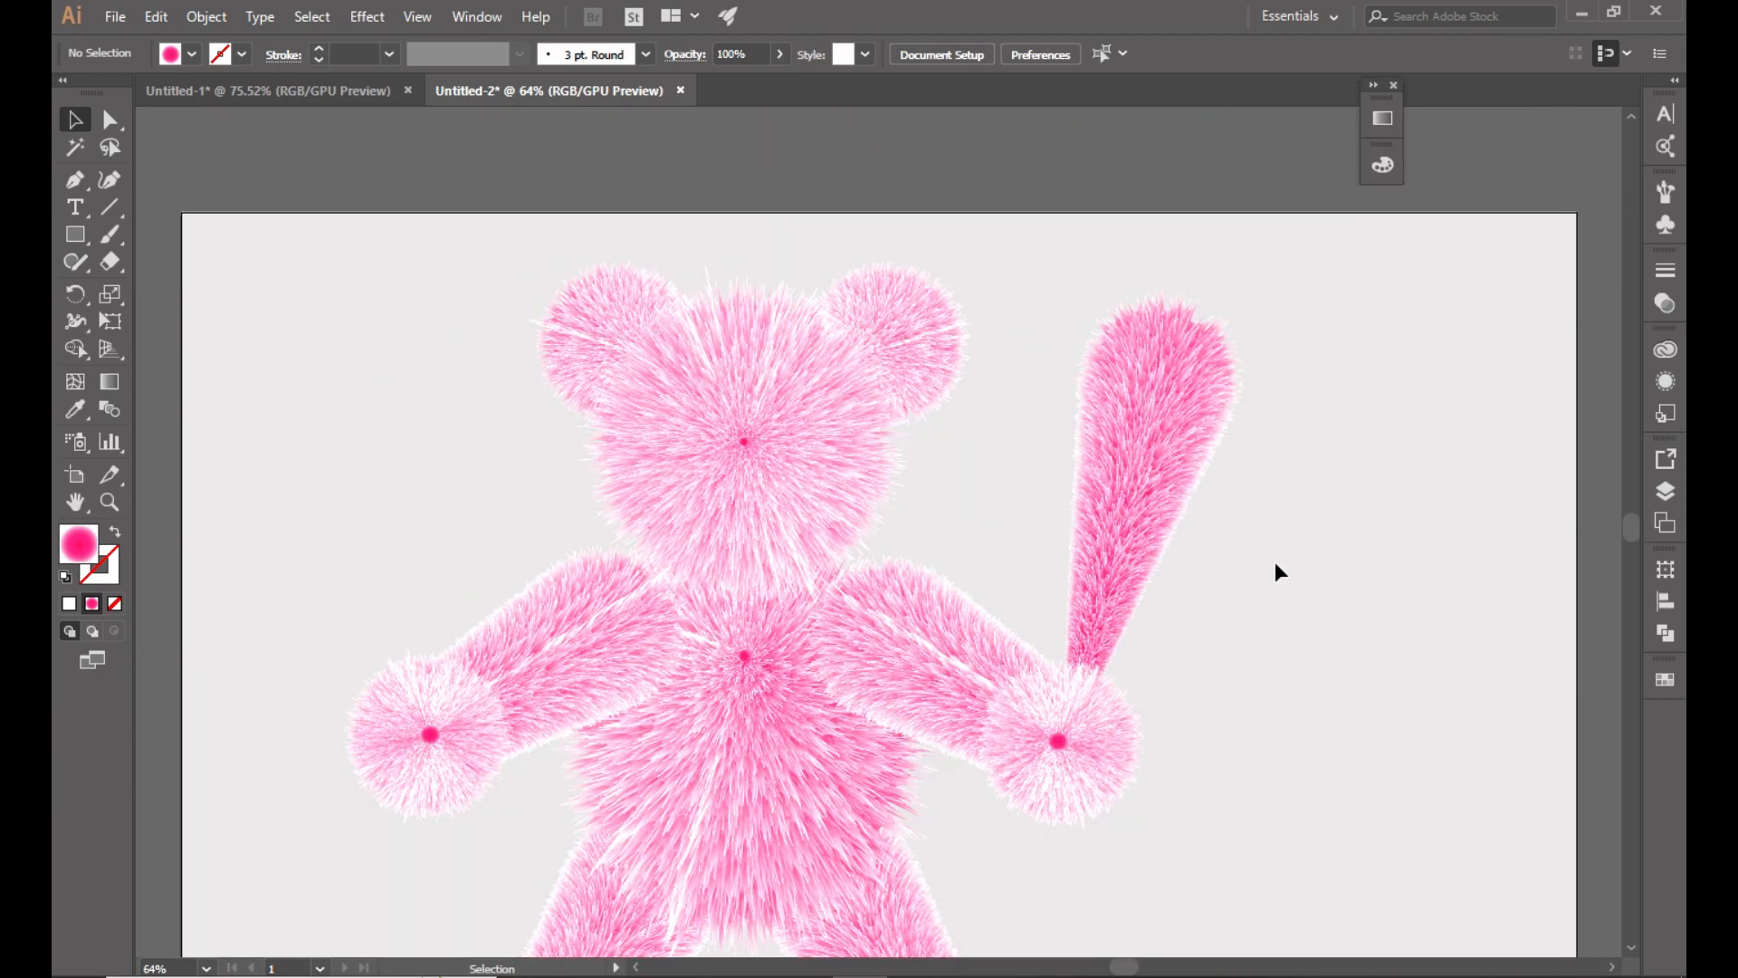
{"action": "scroll", "coordinate": [1275, 558], "scroll_direction": "down", "scroll_amount": 3}
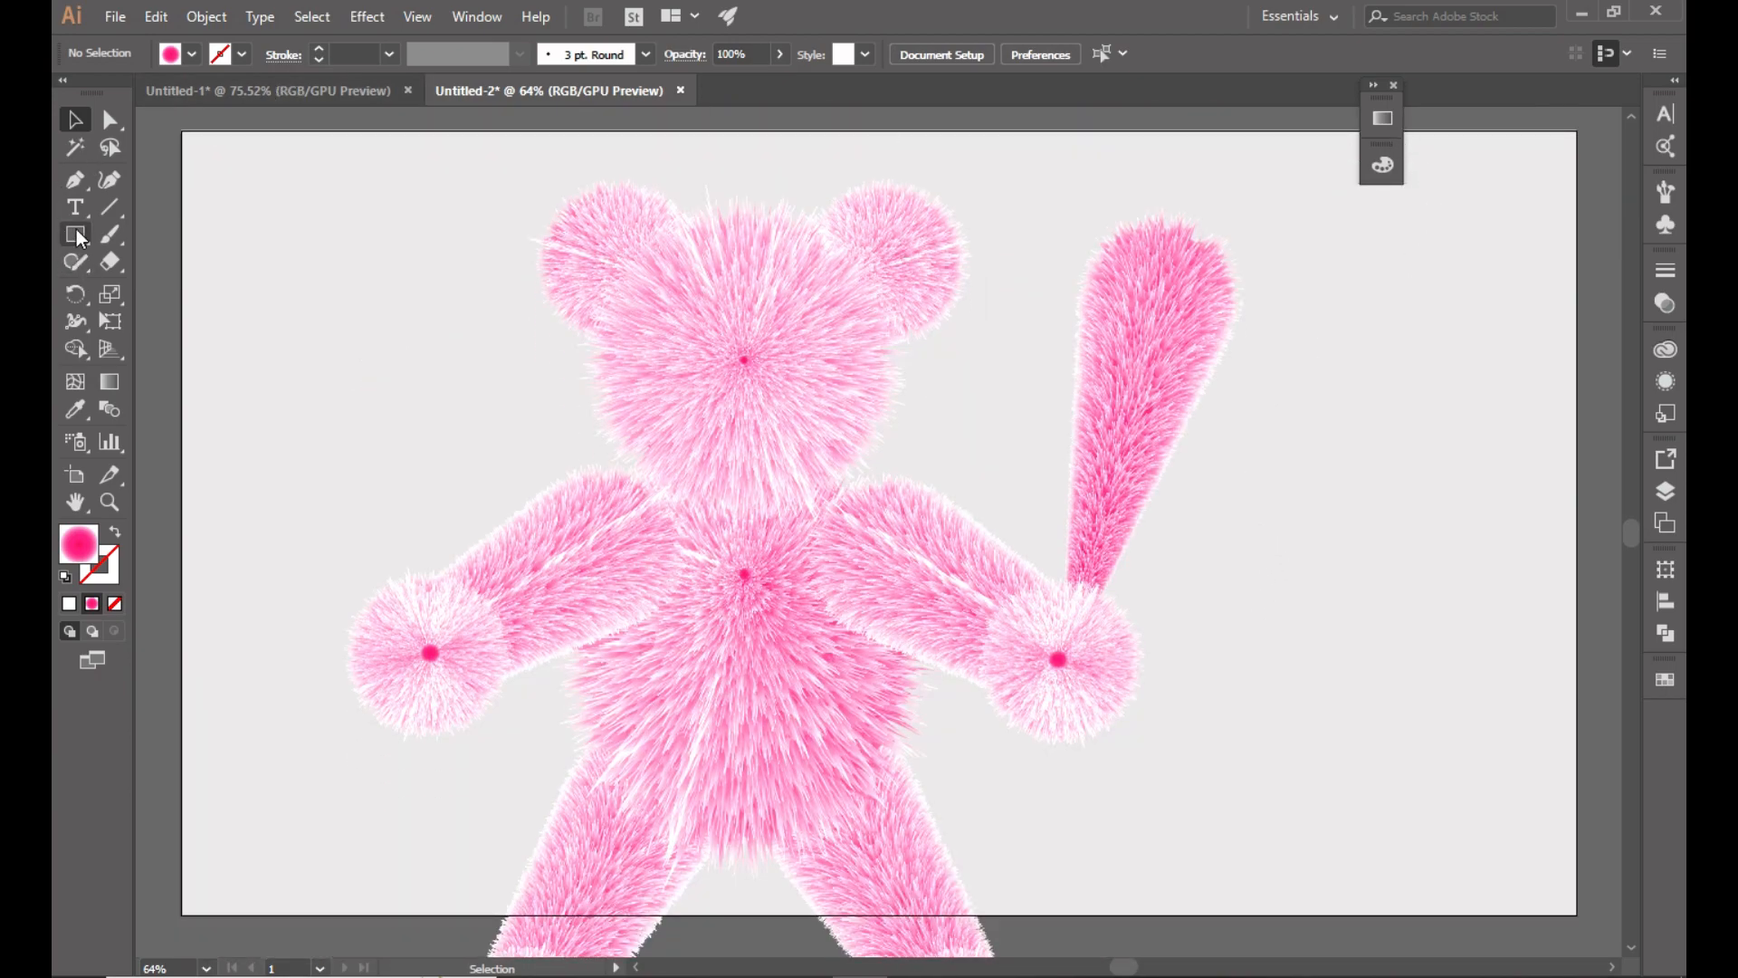
{"action": "left_click_drag", "start_coordinate": [76, 234], "coordinate": [155, 282]}
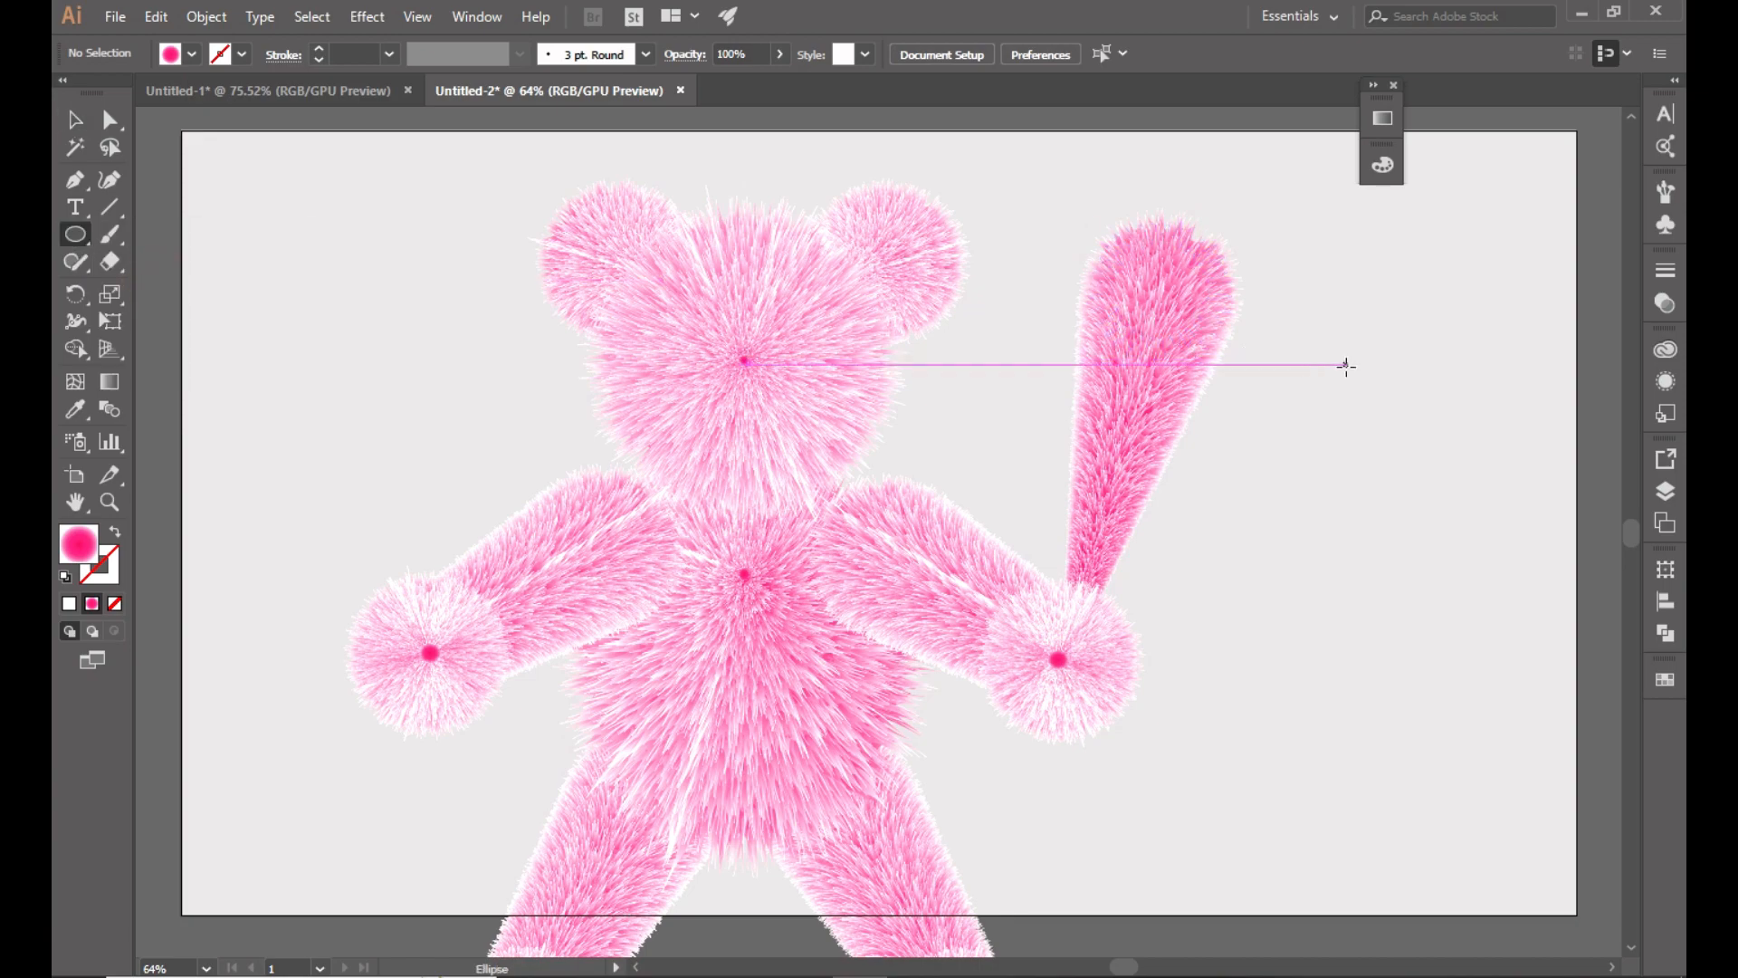
{"action": "left_click_drag", "start_coordinate": [1346, 363], "coordinate": [1471, 487]}
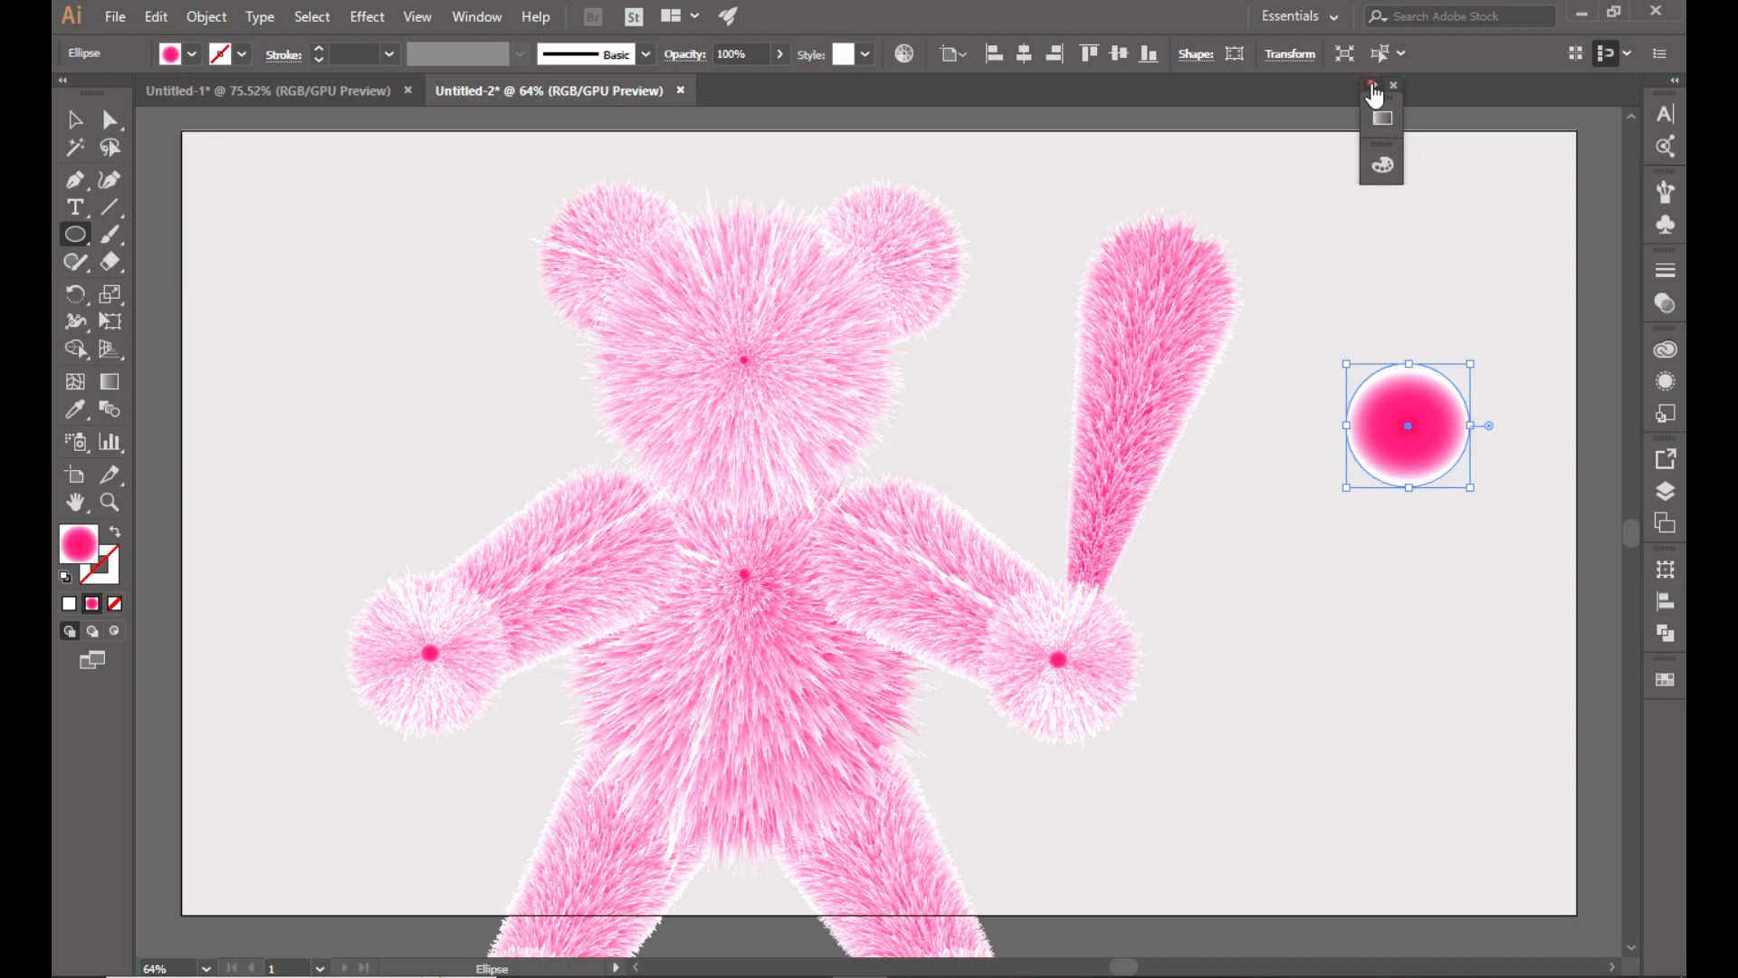
Fill the circle with a radial gradient running from black at the centre to white at the edge.
{"action": "left_click", "coordinate": [1382, 117]}
{"action": "left_click", "coordinate": [1409, 149]}
{"action": "left_click", "coordinate": [1307, 180]}
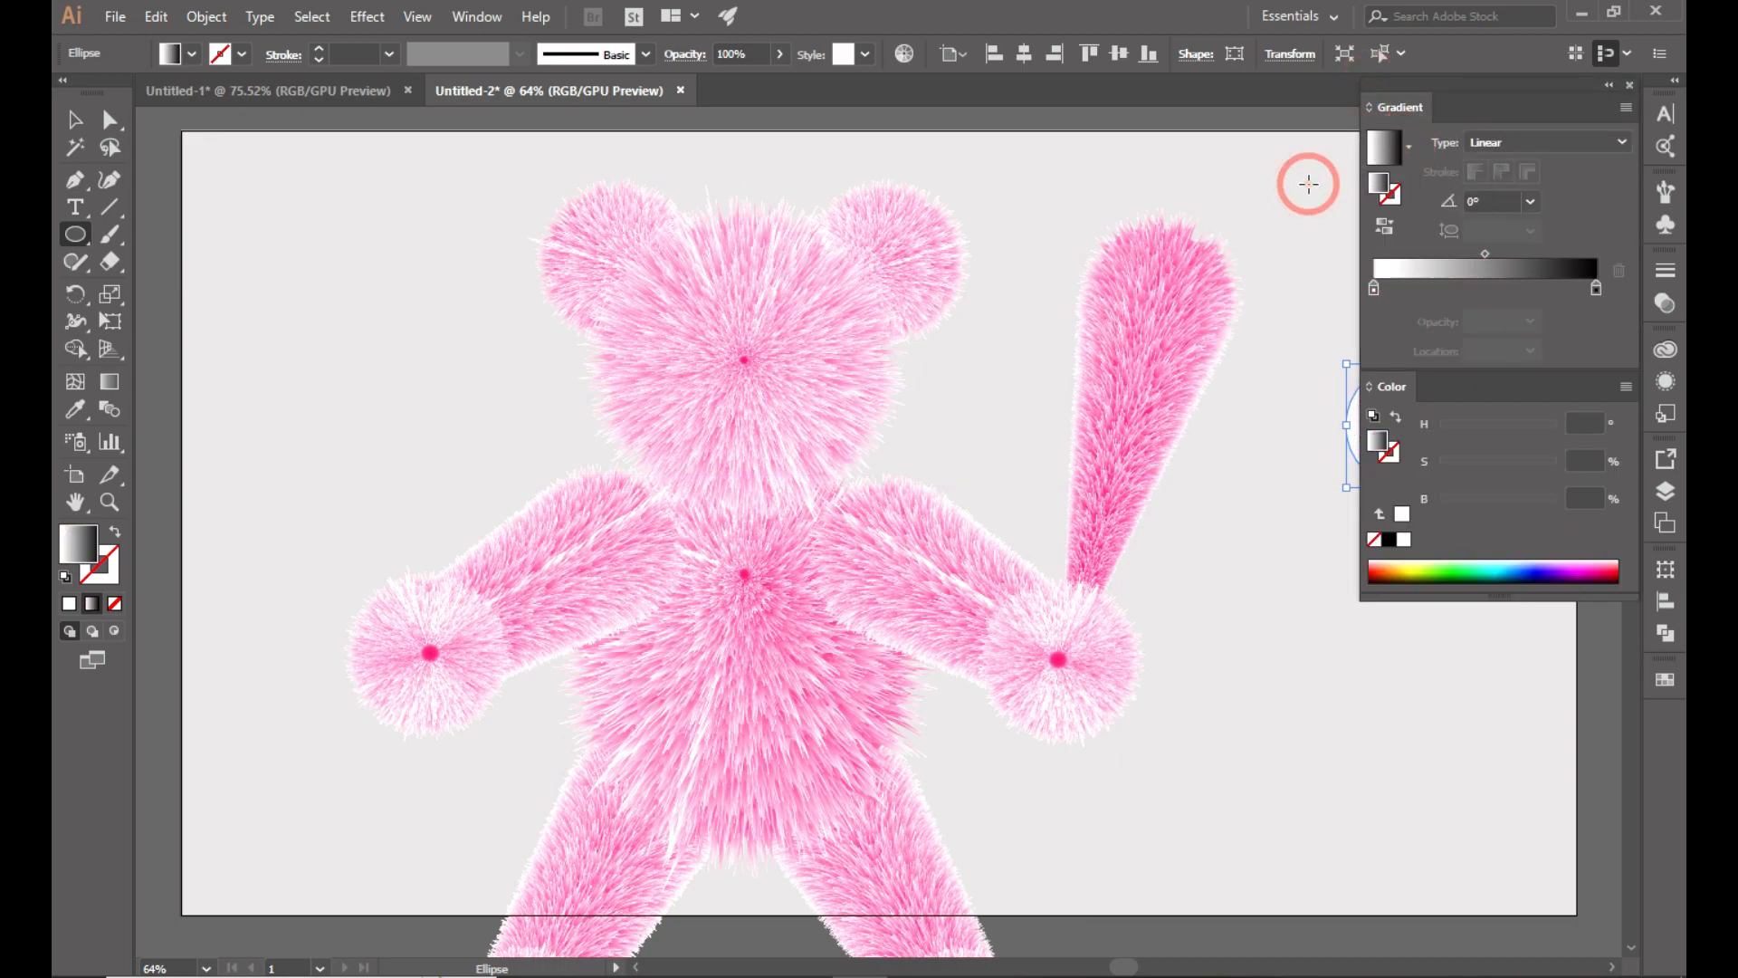
{"action": "left_click", "coordinate": [1541, 142]}
{"action": "left_click", "coordinate": [1508, 188]}
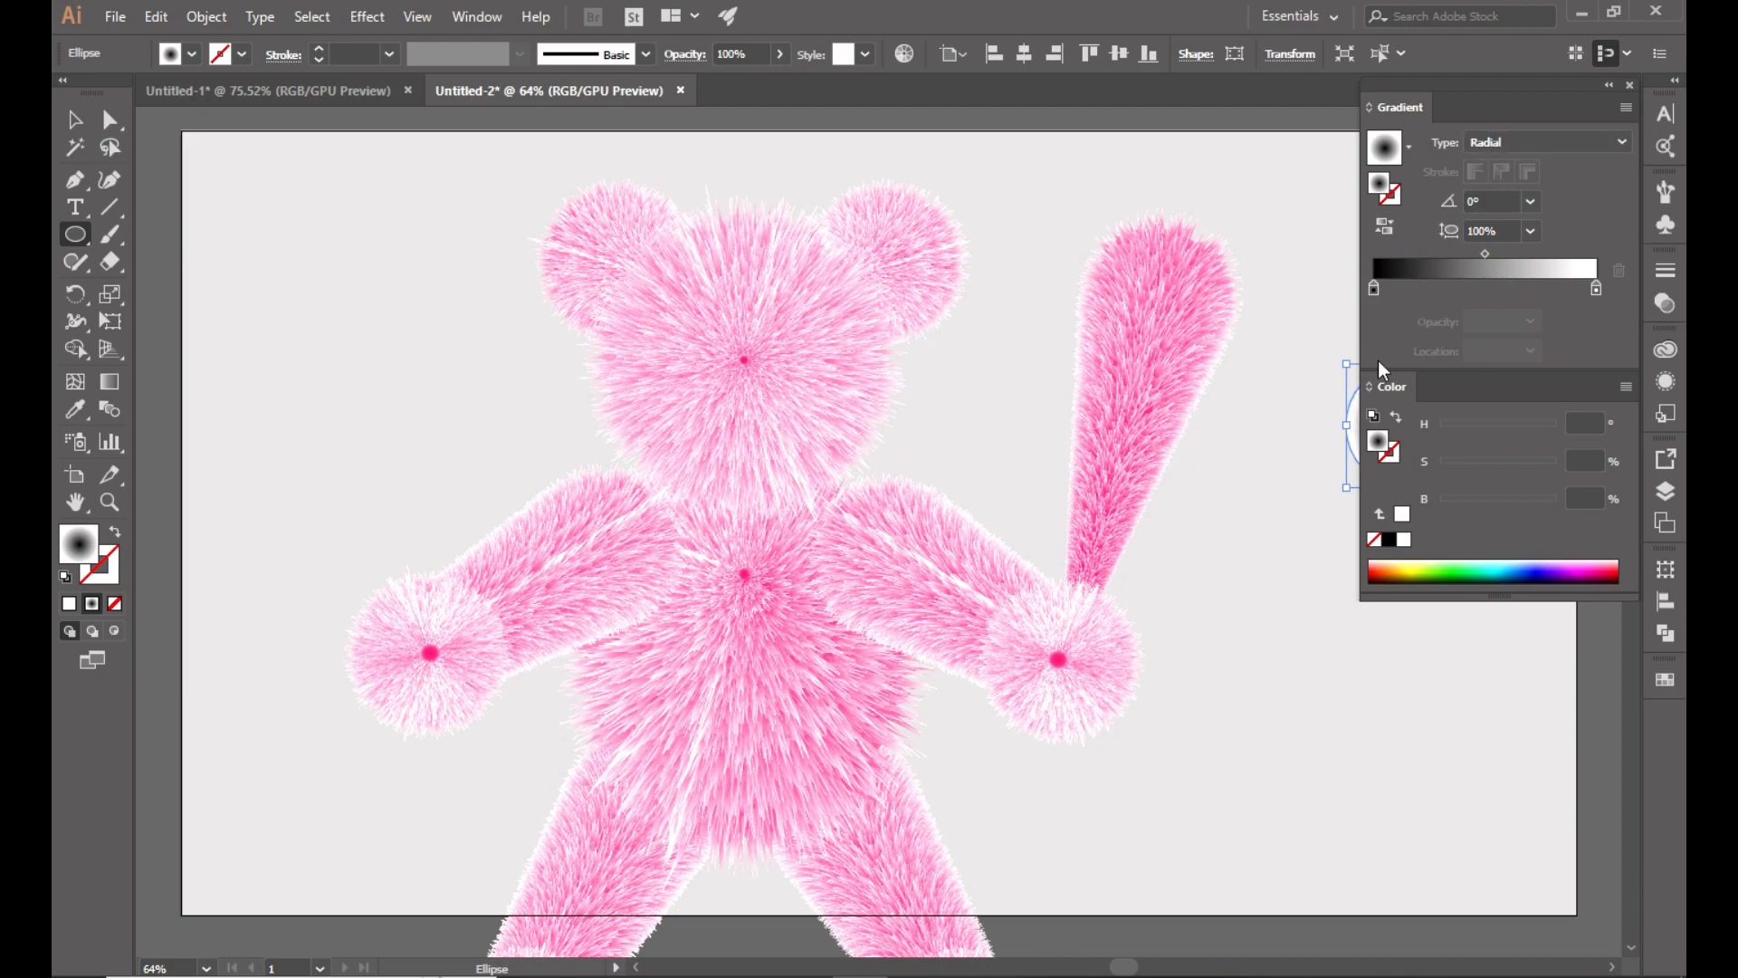
{"action": "left_click", "coordinate": [1608, 86]}
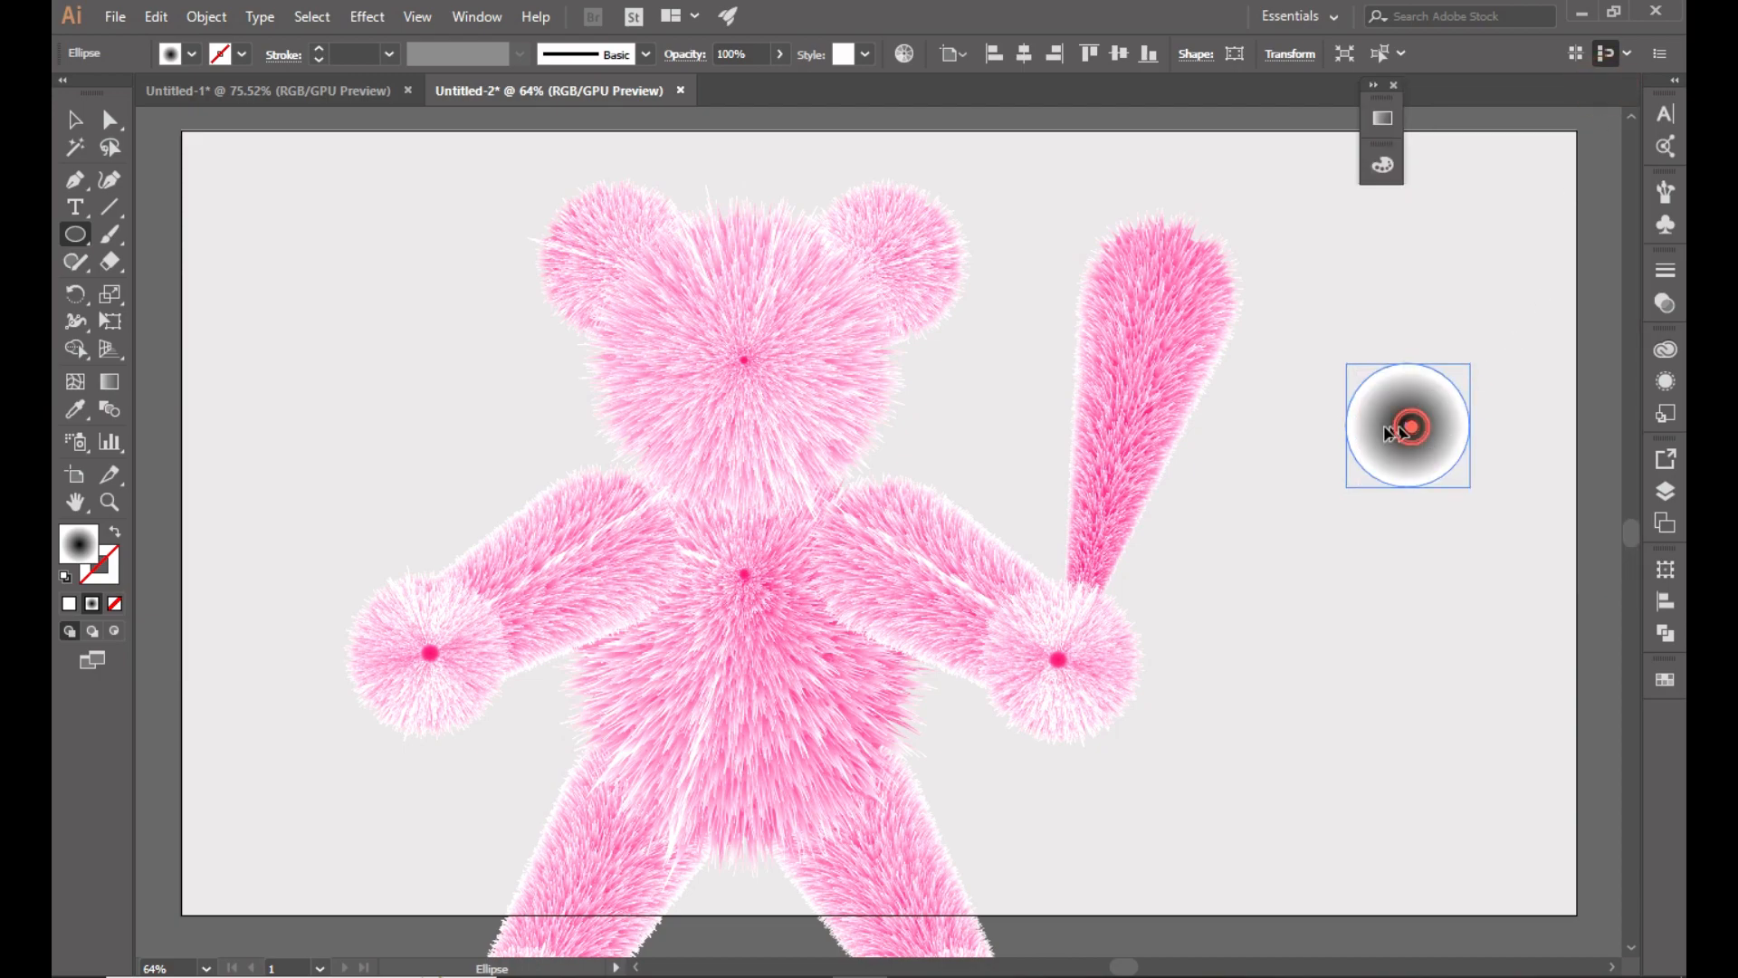
Set the gradient circle to Multiply blending at 70% opacity and place it on the left side of the bear's face as an eye shadow.
{"action": "left_click_drag", "start_coordinate": [1409, 427], "coordinate": [1302, 472]}
{"action": "left_click", "coordinate": [1666, 303]}
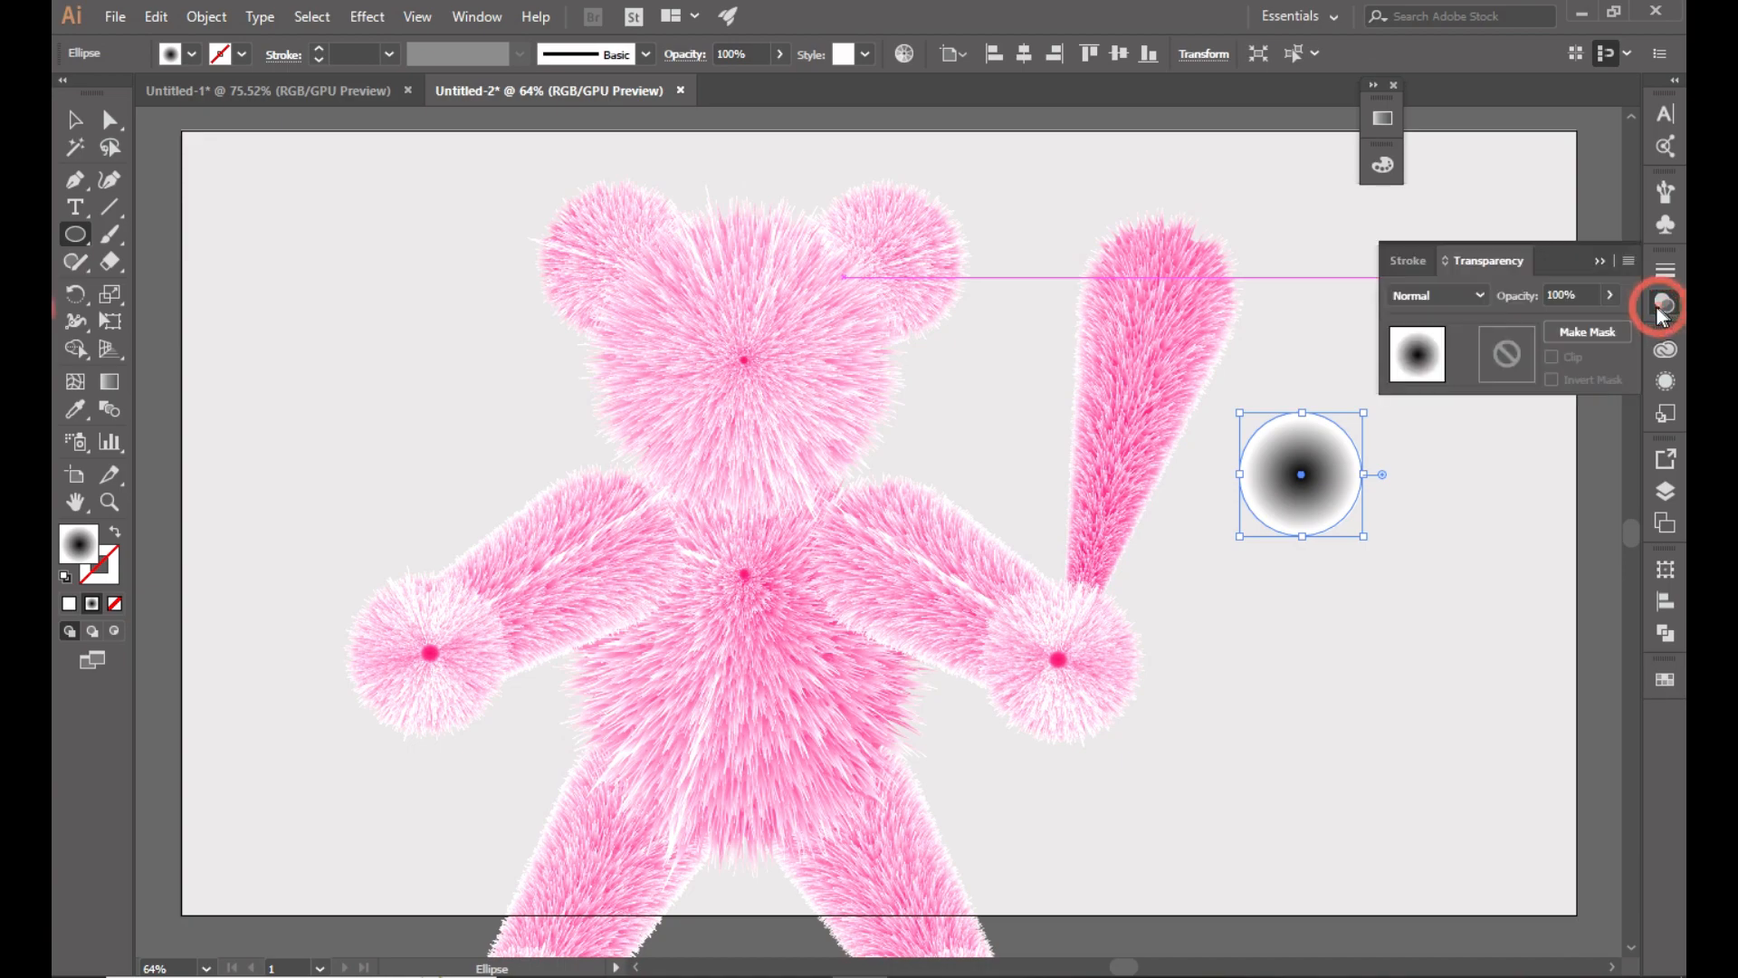
{"action": "left_click", "coordinate": [1468, 297]}
{"action": "left_click", "coordinate": [1441, 376]}
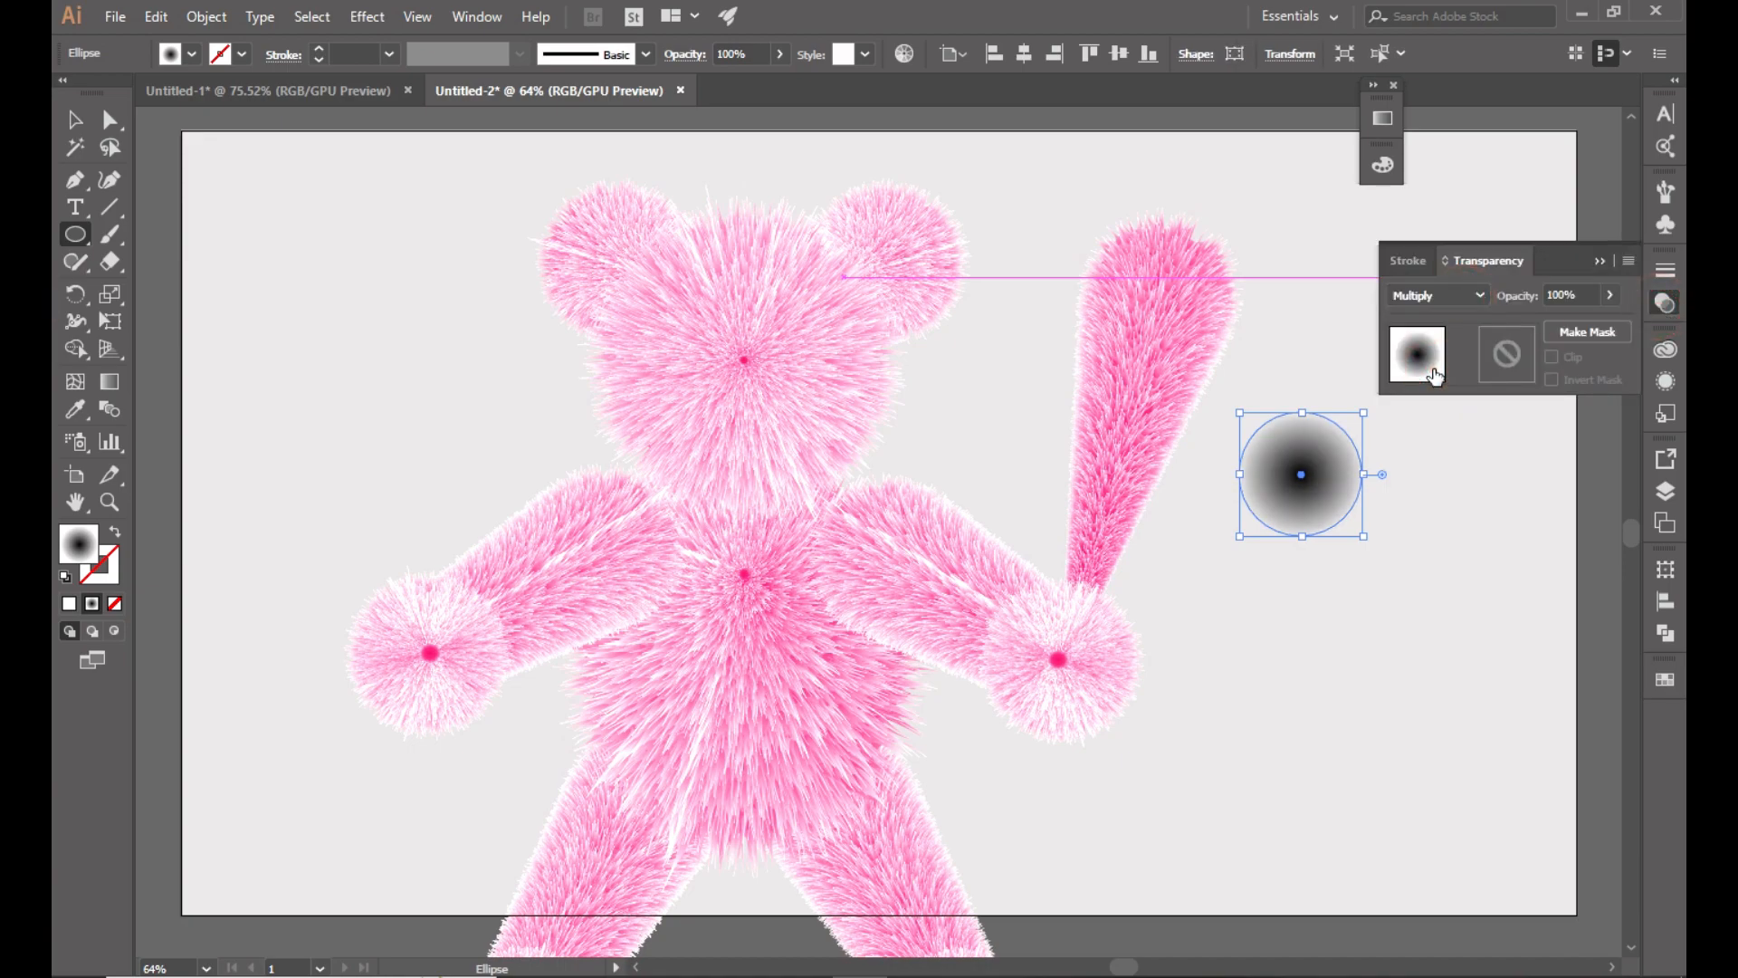
{"action": "left_click", "coordinate": [75, 118]}
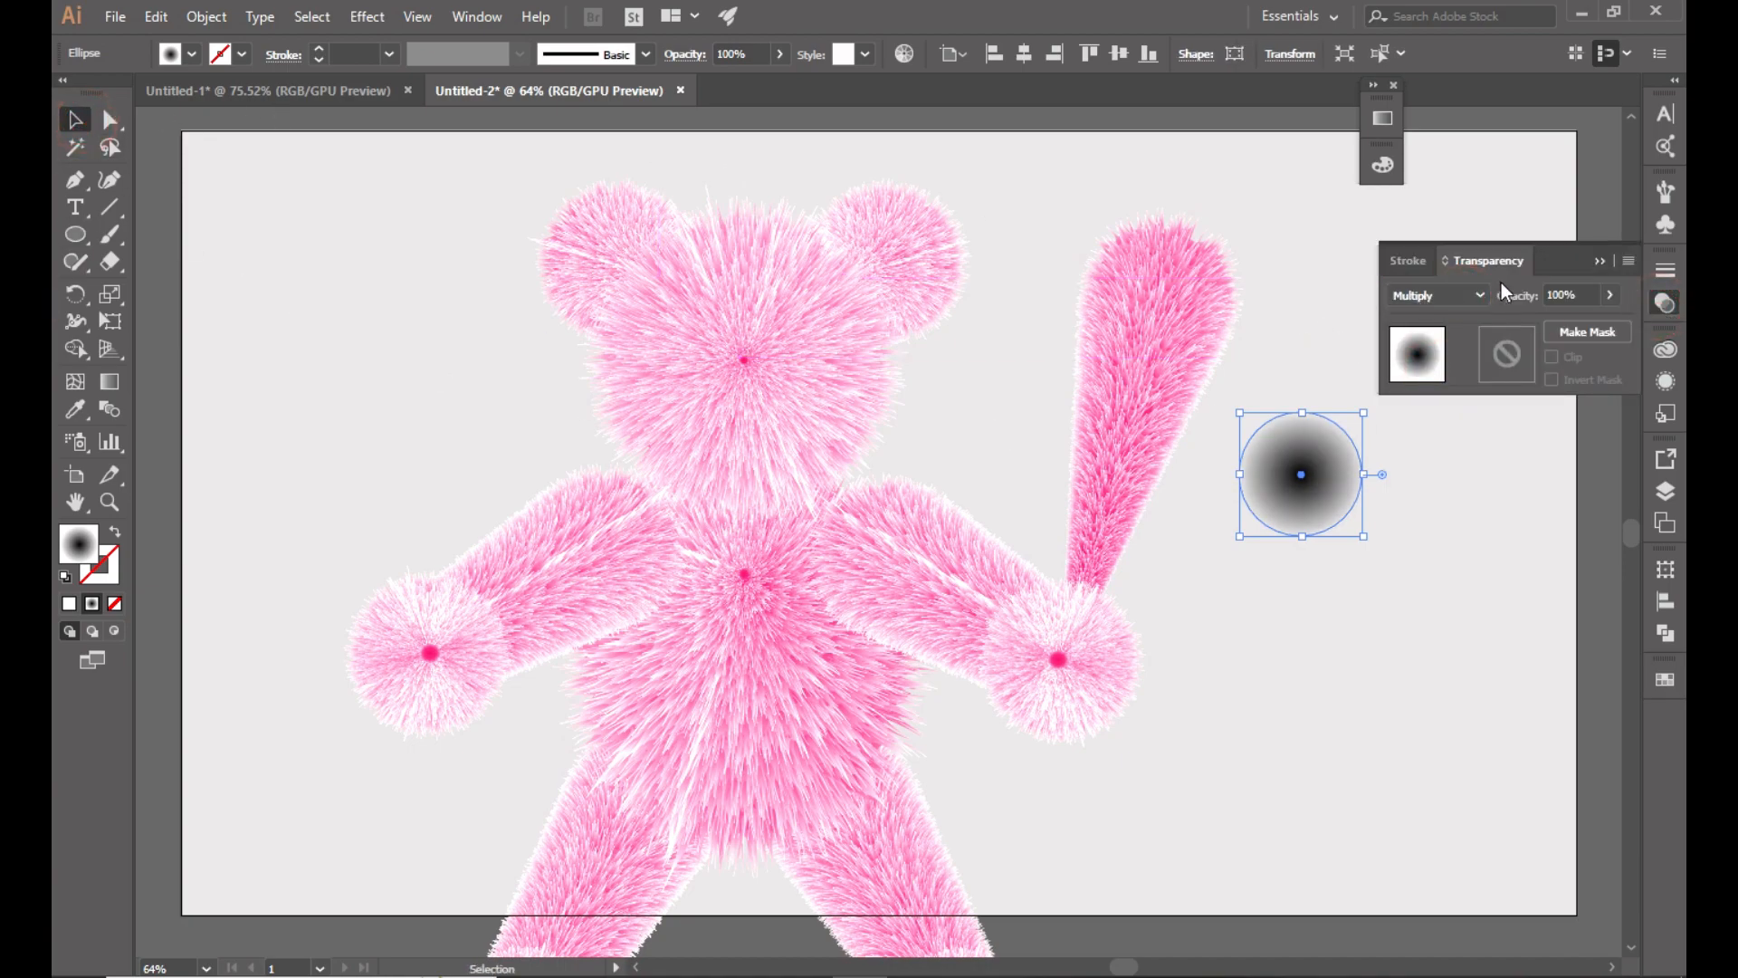
{"action": "left_click", "coordinate": [1569, 293]}
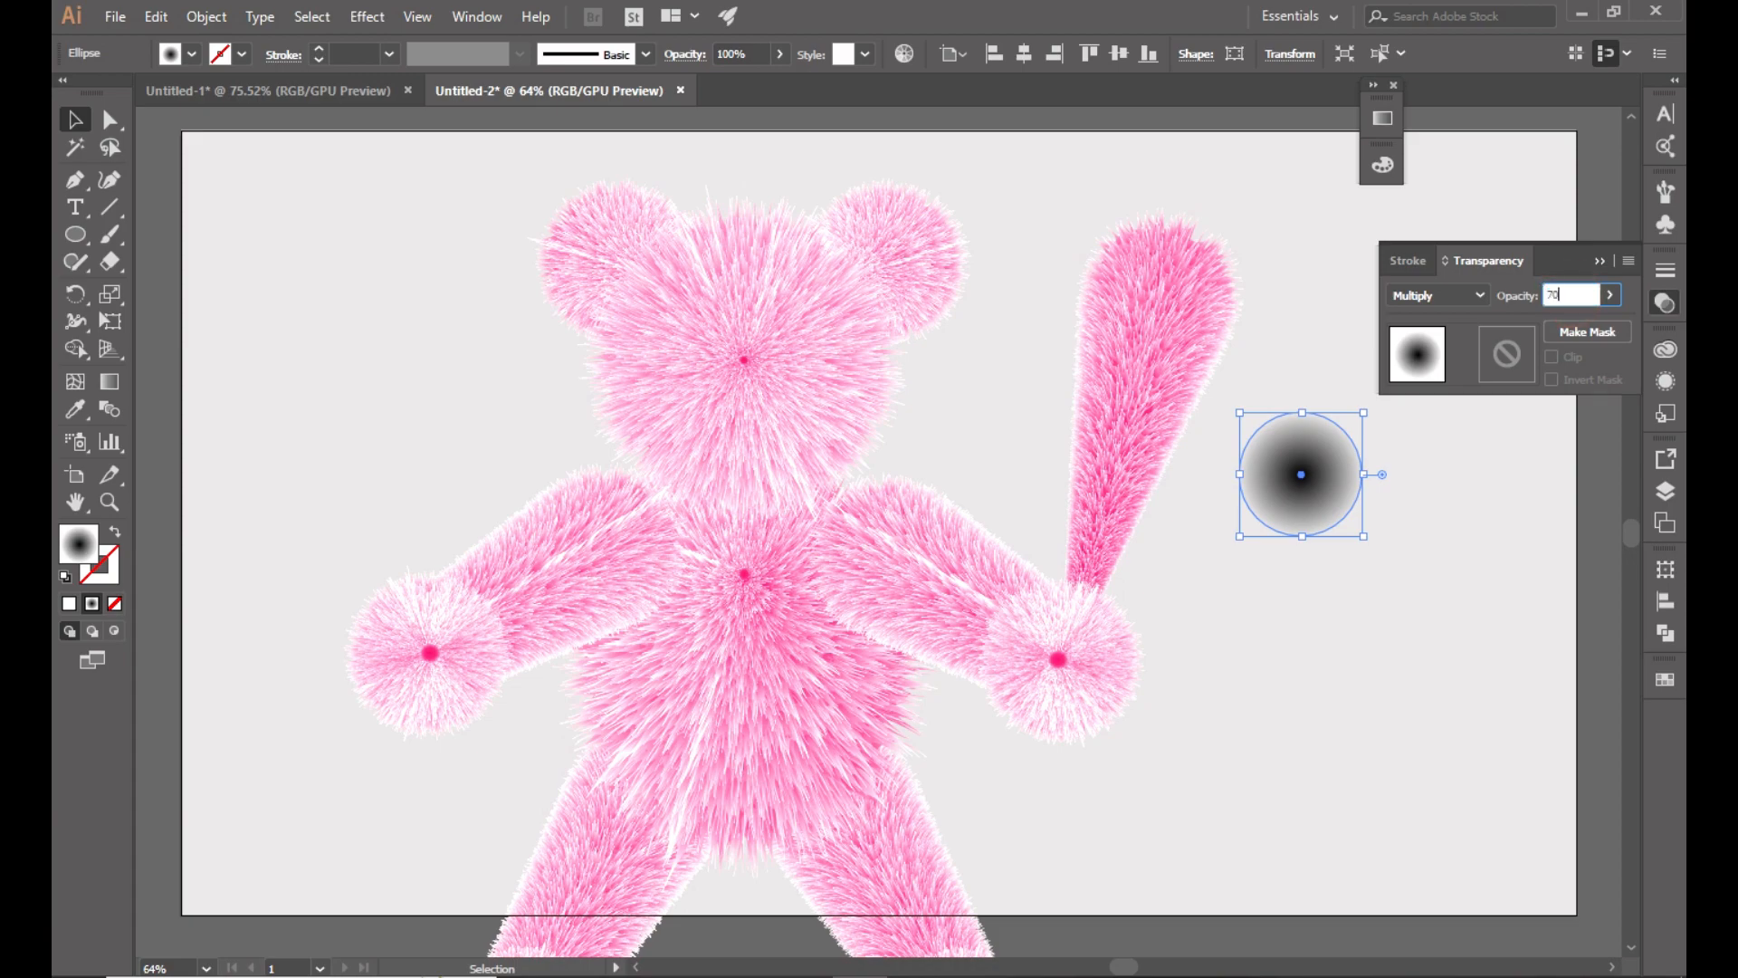
{"action": "key", "text": "Return"}
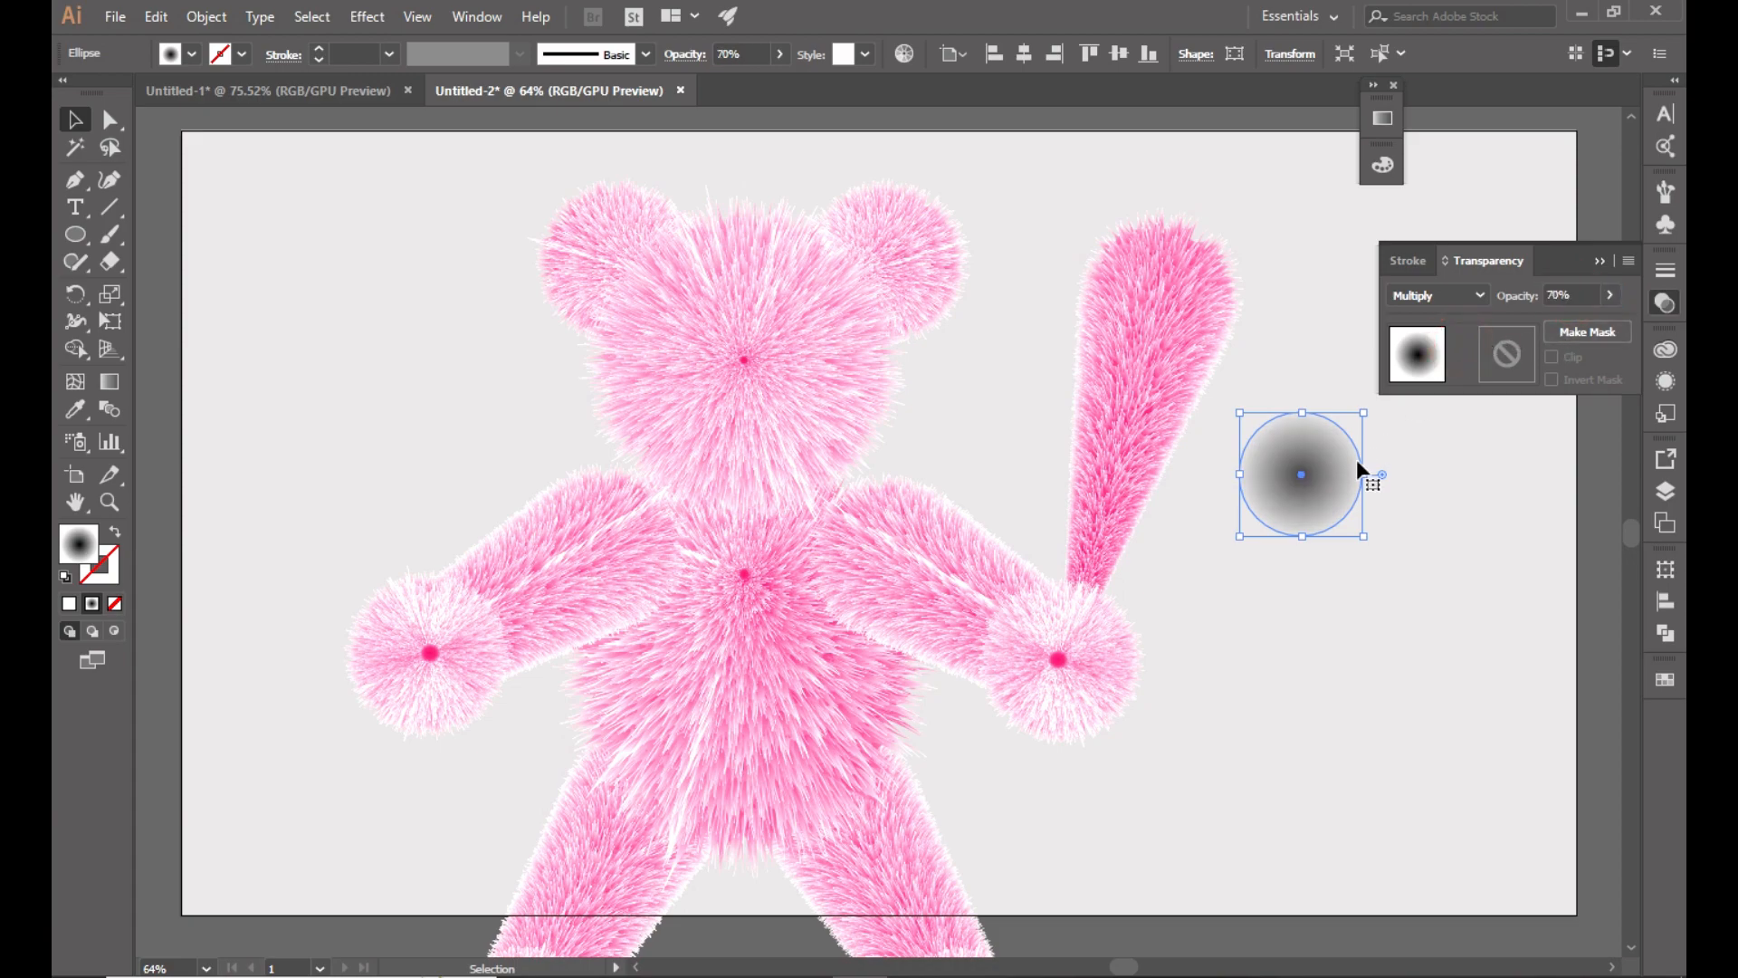
{"action": "left_click_drag", "start_coordinate": [1304, 480], "coordinate": [681, 331]}
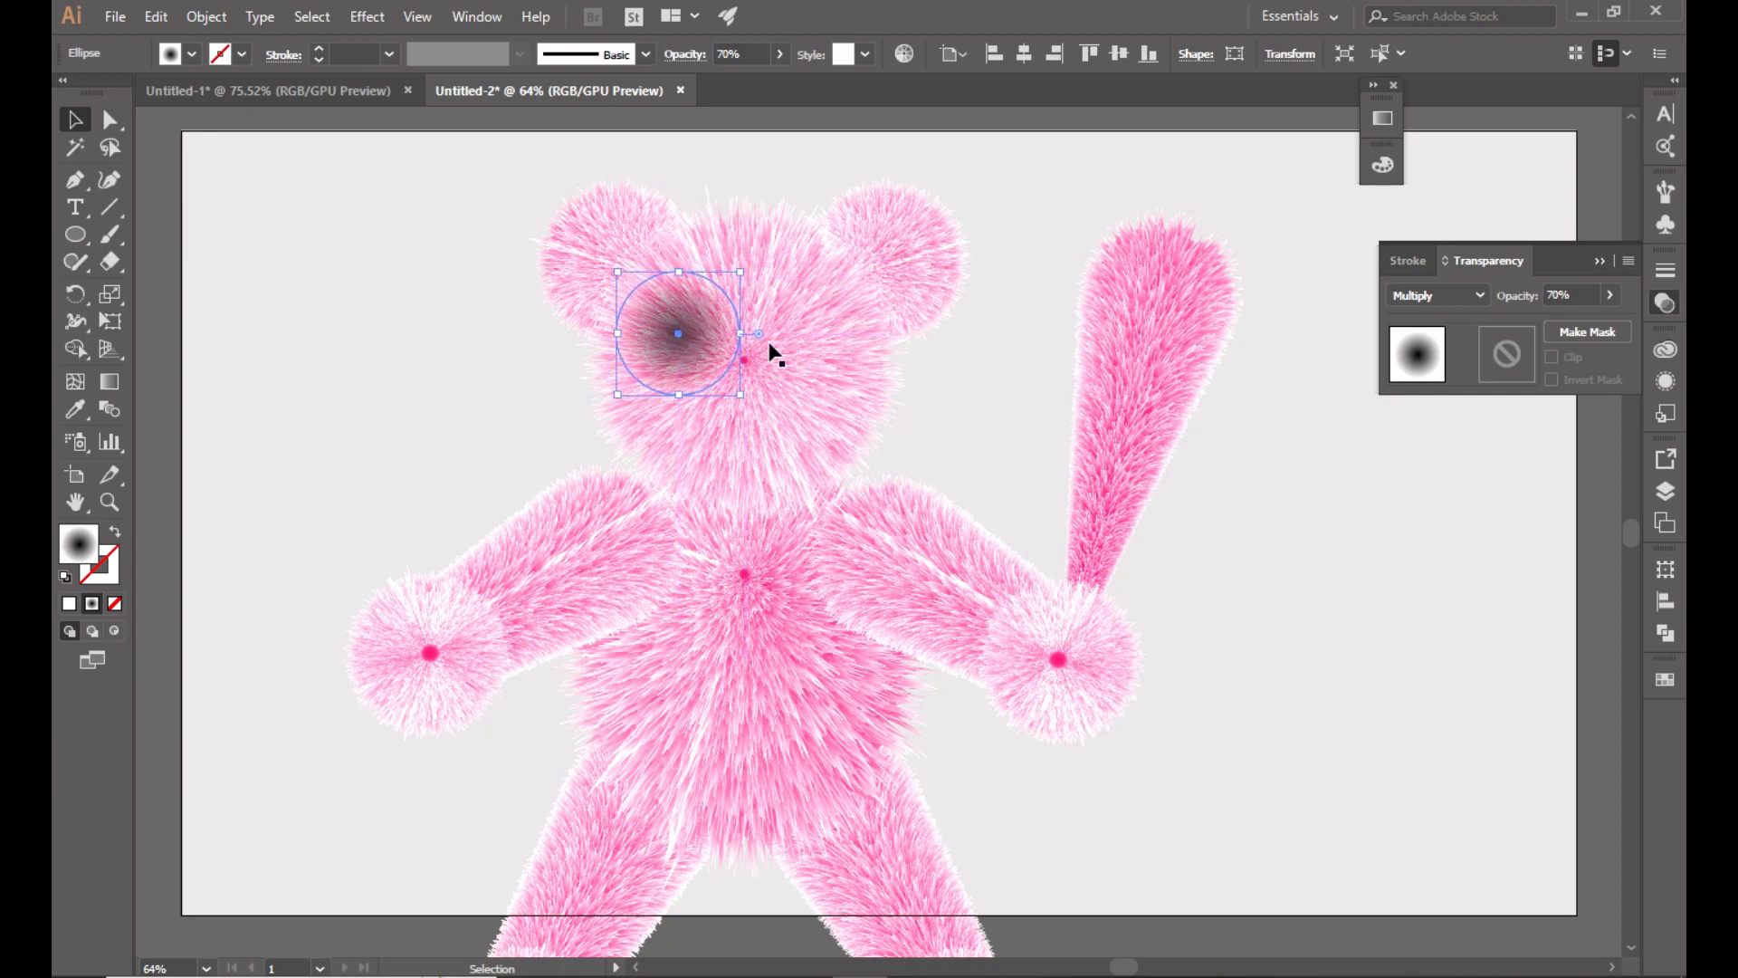
{"action": "left_click", "coordinate": [1126, 163]}
Shift the left ear's fur ball slightly outward from the head.
{"action": "left_click", "coordinate": [592, 223]}
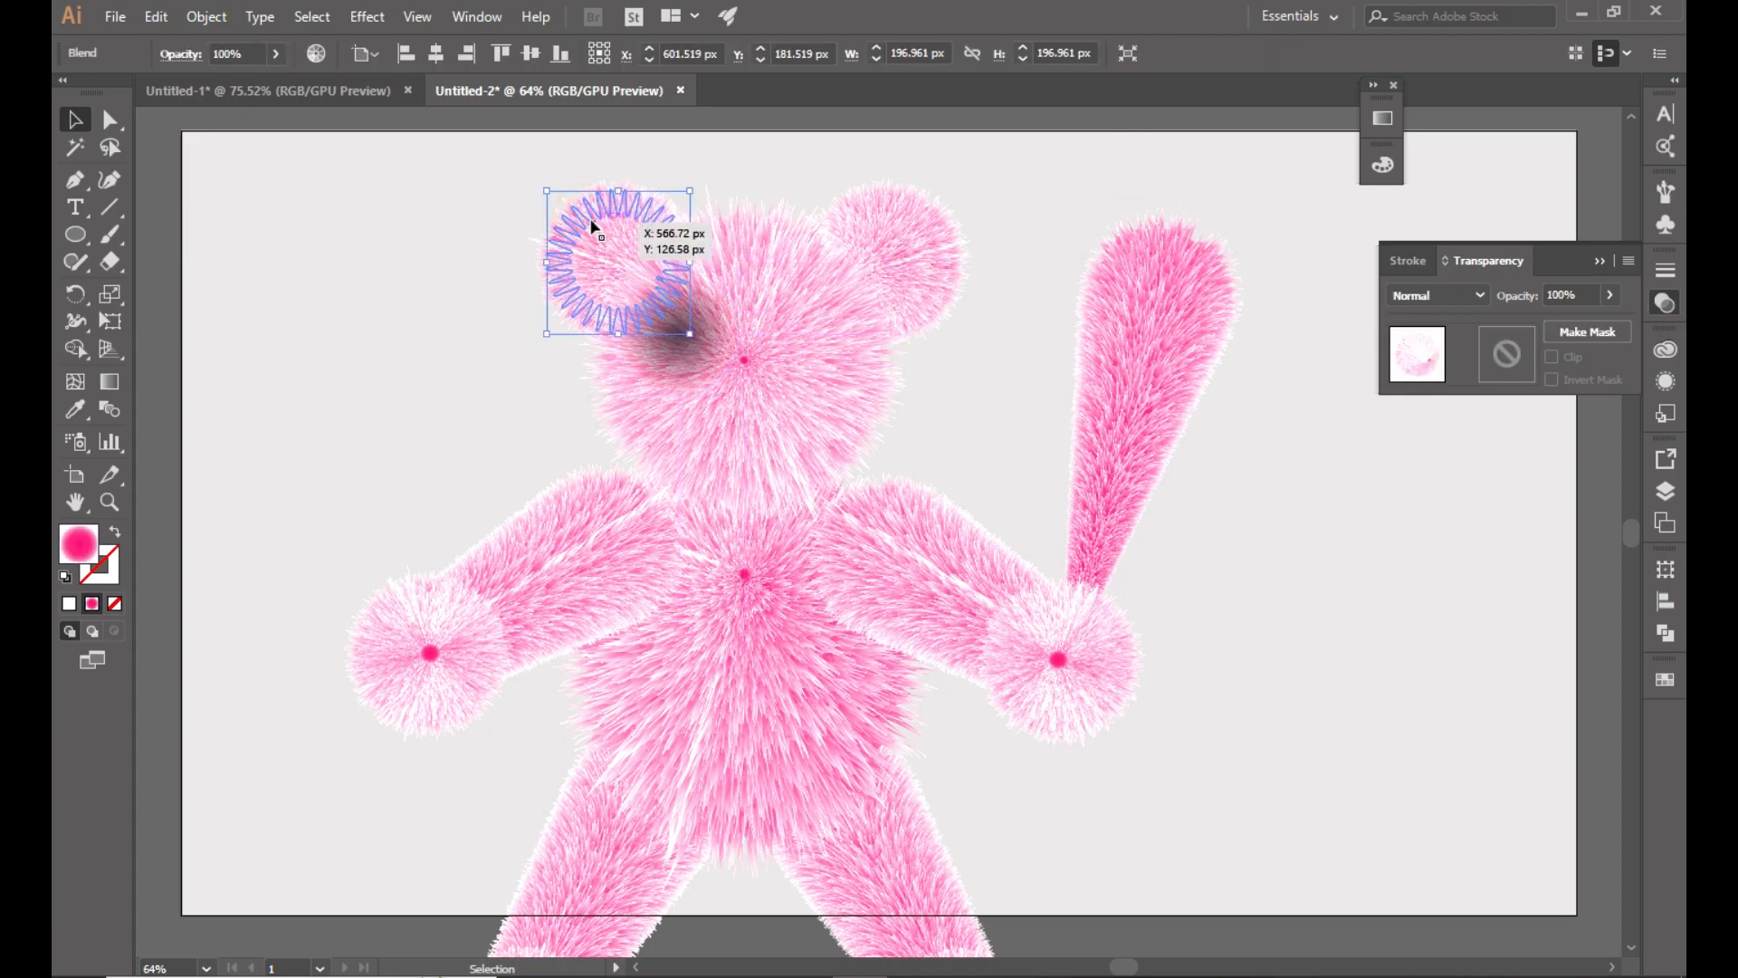
{"action": "key", "text": "Left"}
{"action": "key", "text": "Up"}
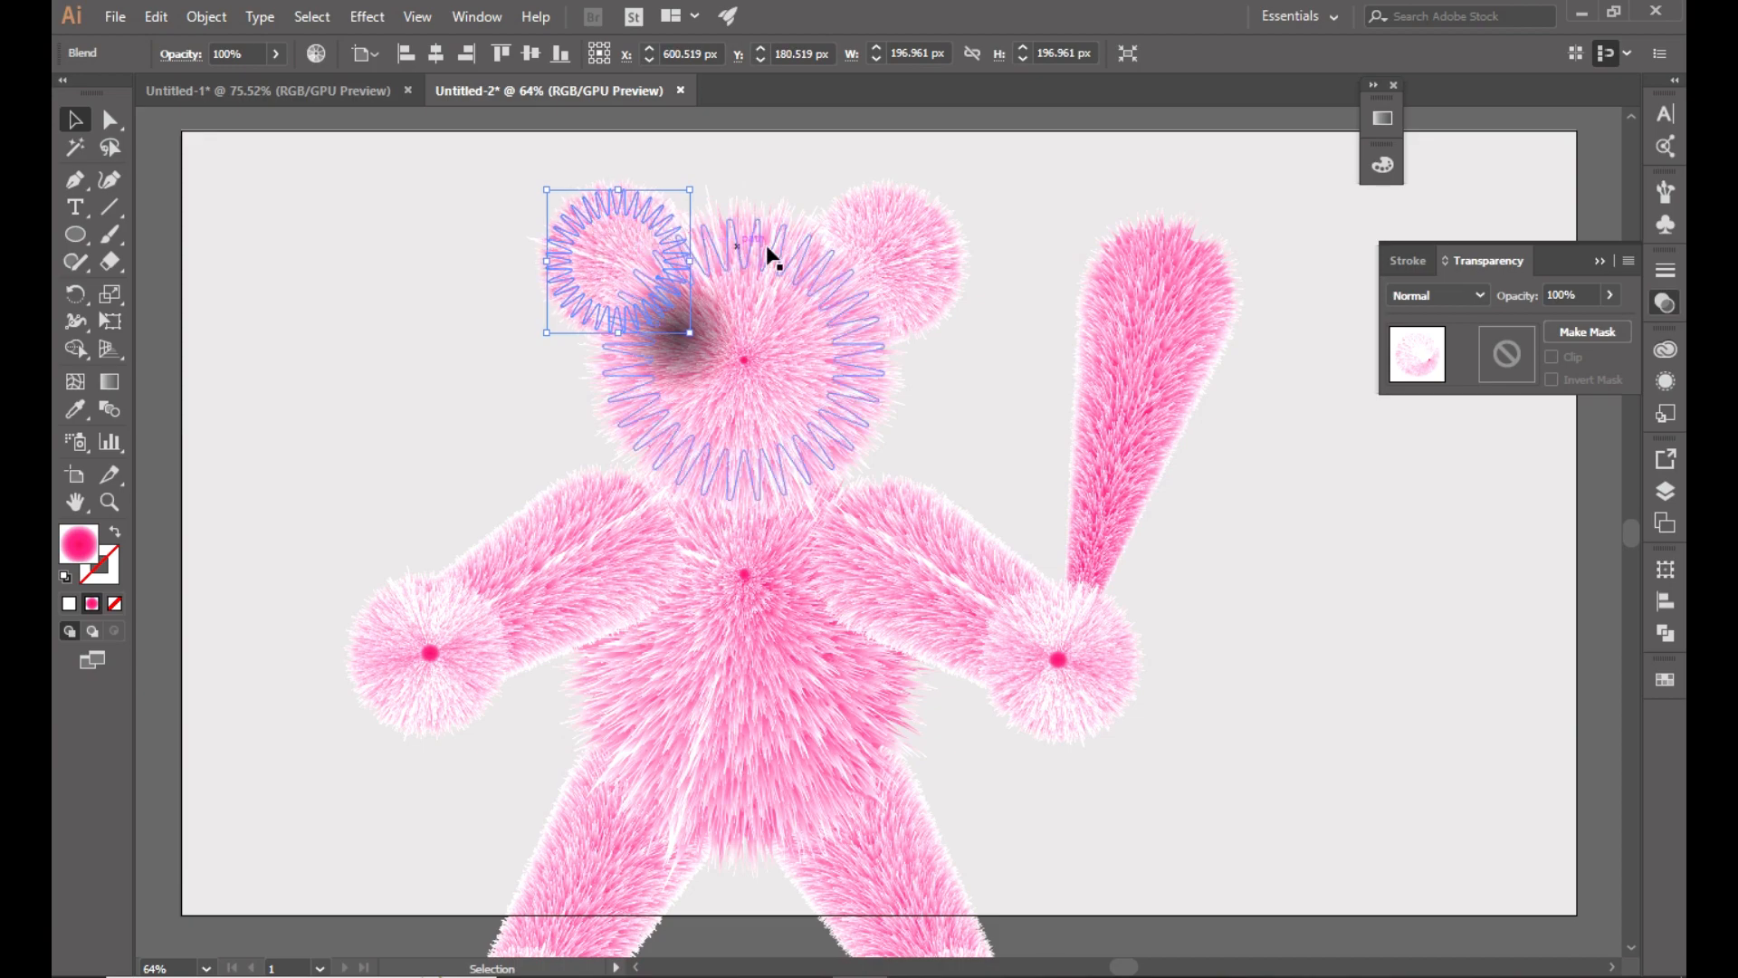
{"action": "left_click", "coordinate": [1075, 179]}
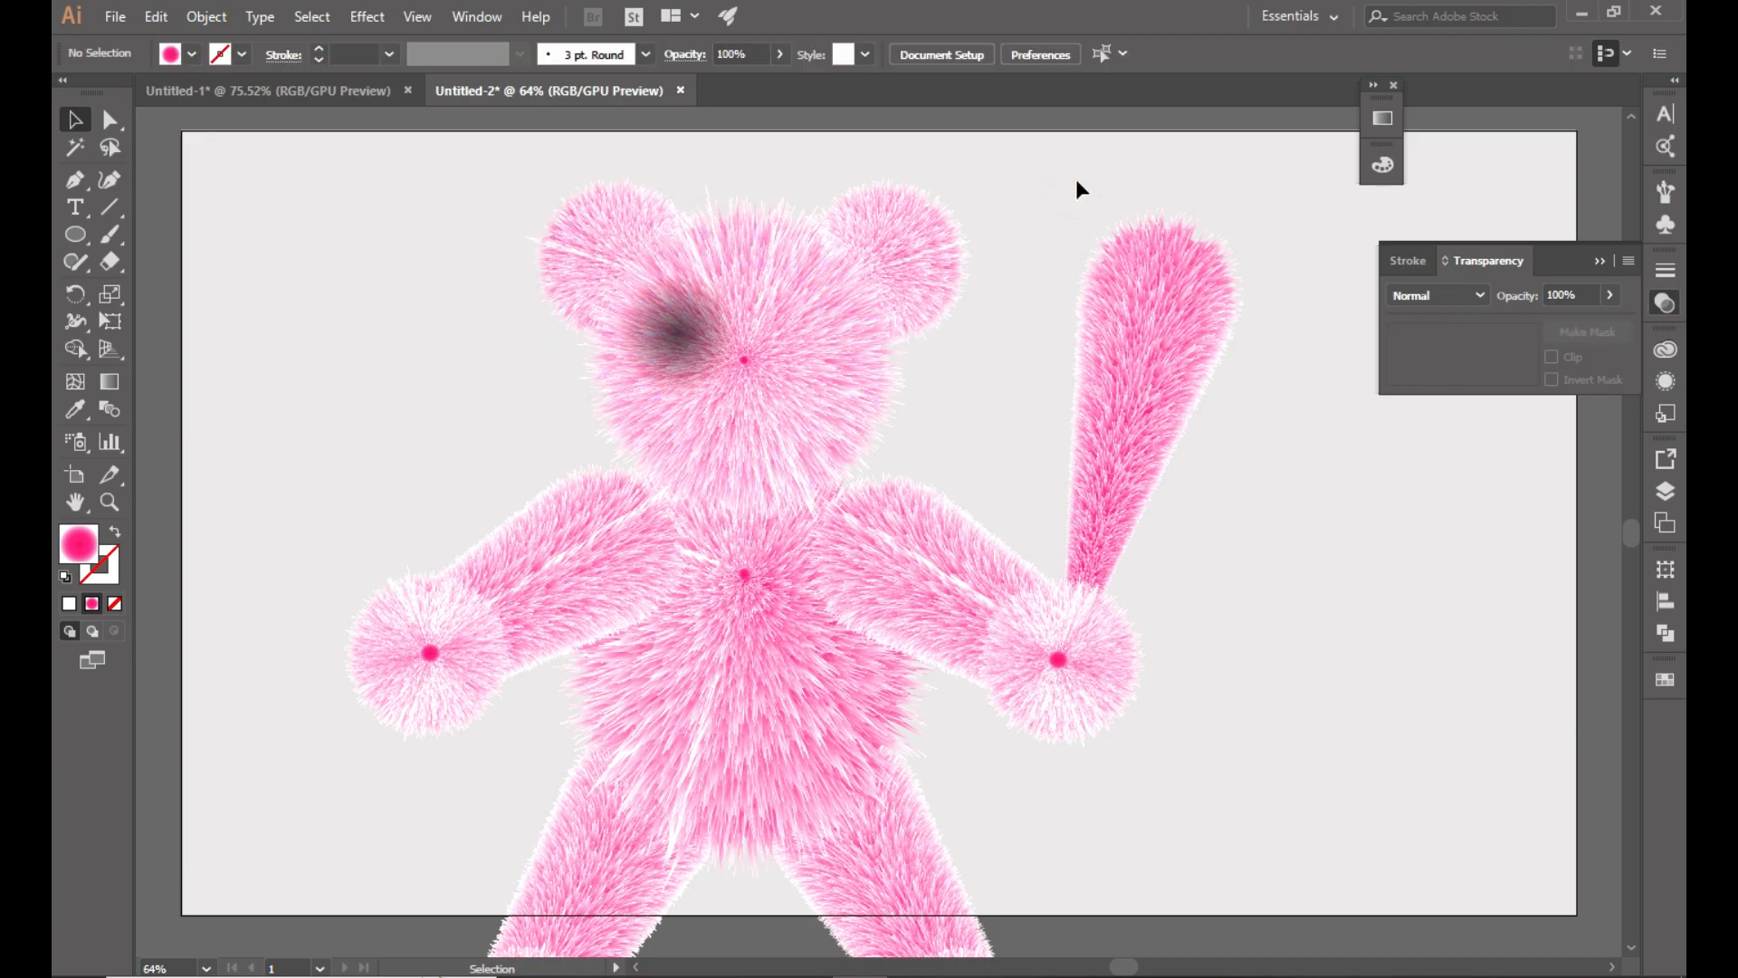
{"action": "left_click_drag", "start_coordinate": [575, 226], "coordinate": [582, 253]}
{"action": "left_click", "coordinate": [355, 354]}
{"action": "left_click", "coordinate": [255, 337]}
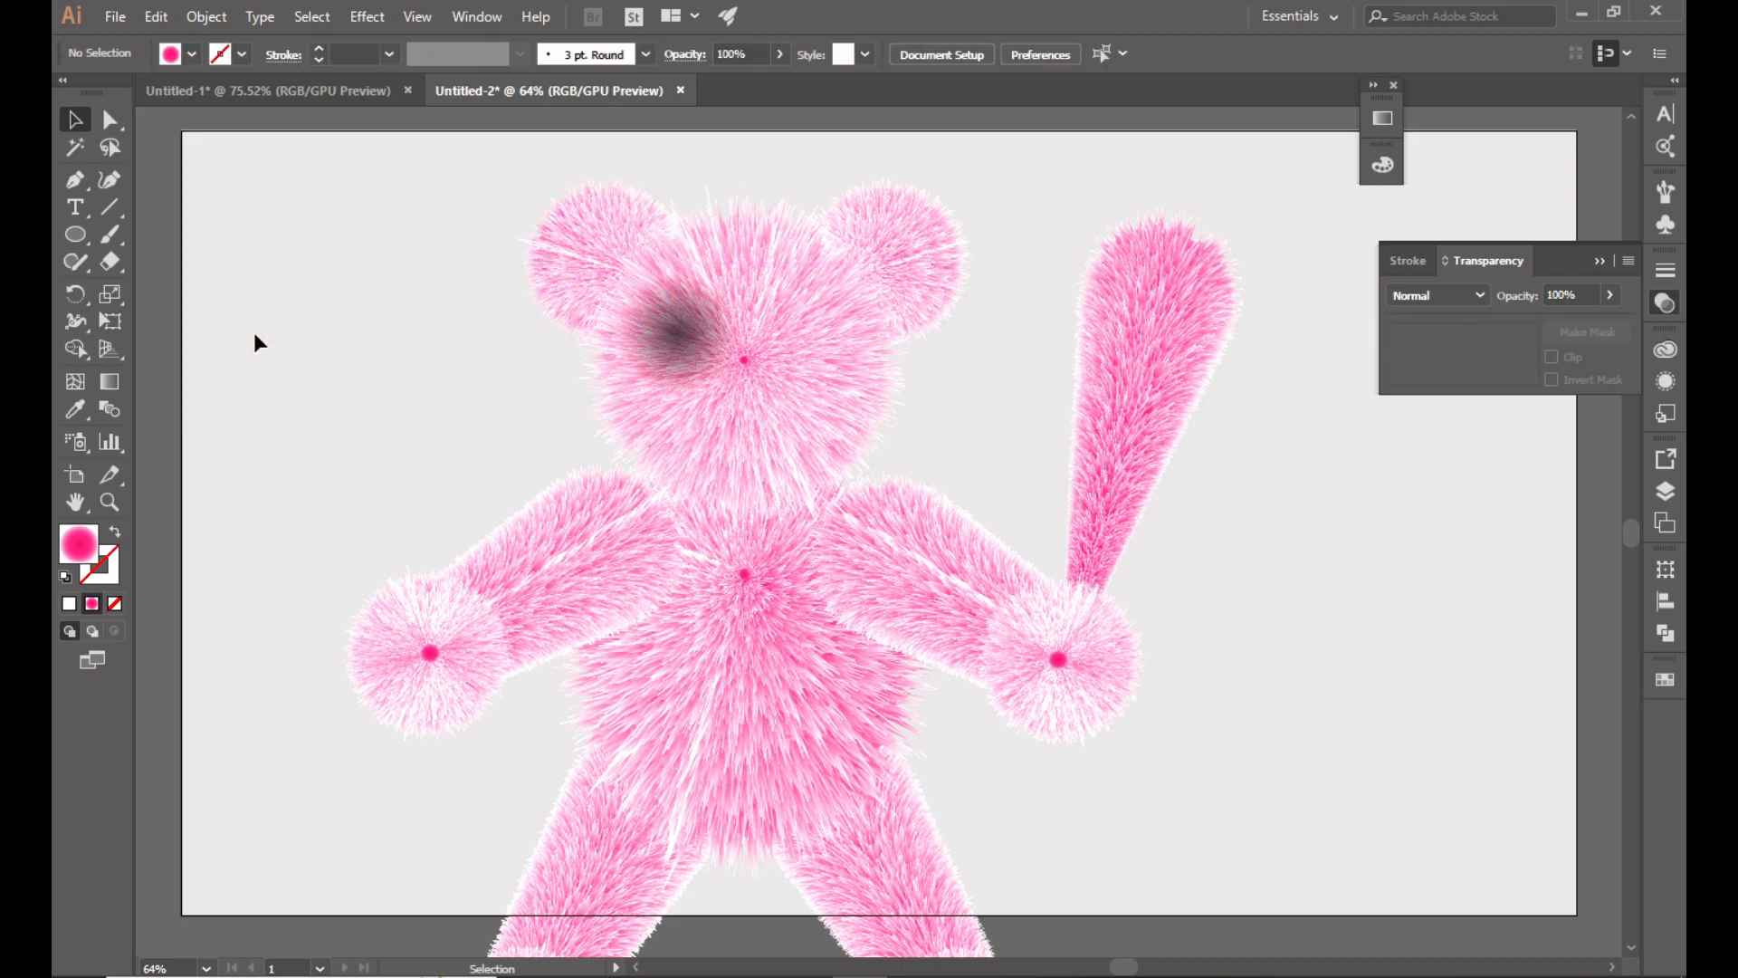
Copy the eye shadow circle, paste it in front and move the copy level across to the other eye position.
{"action": "left_click", "coordinate": [677, 333]}
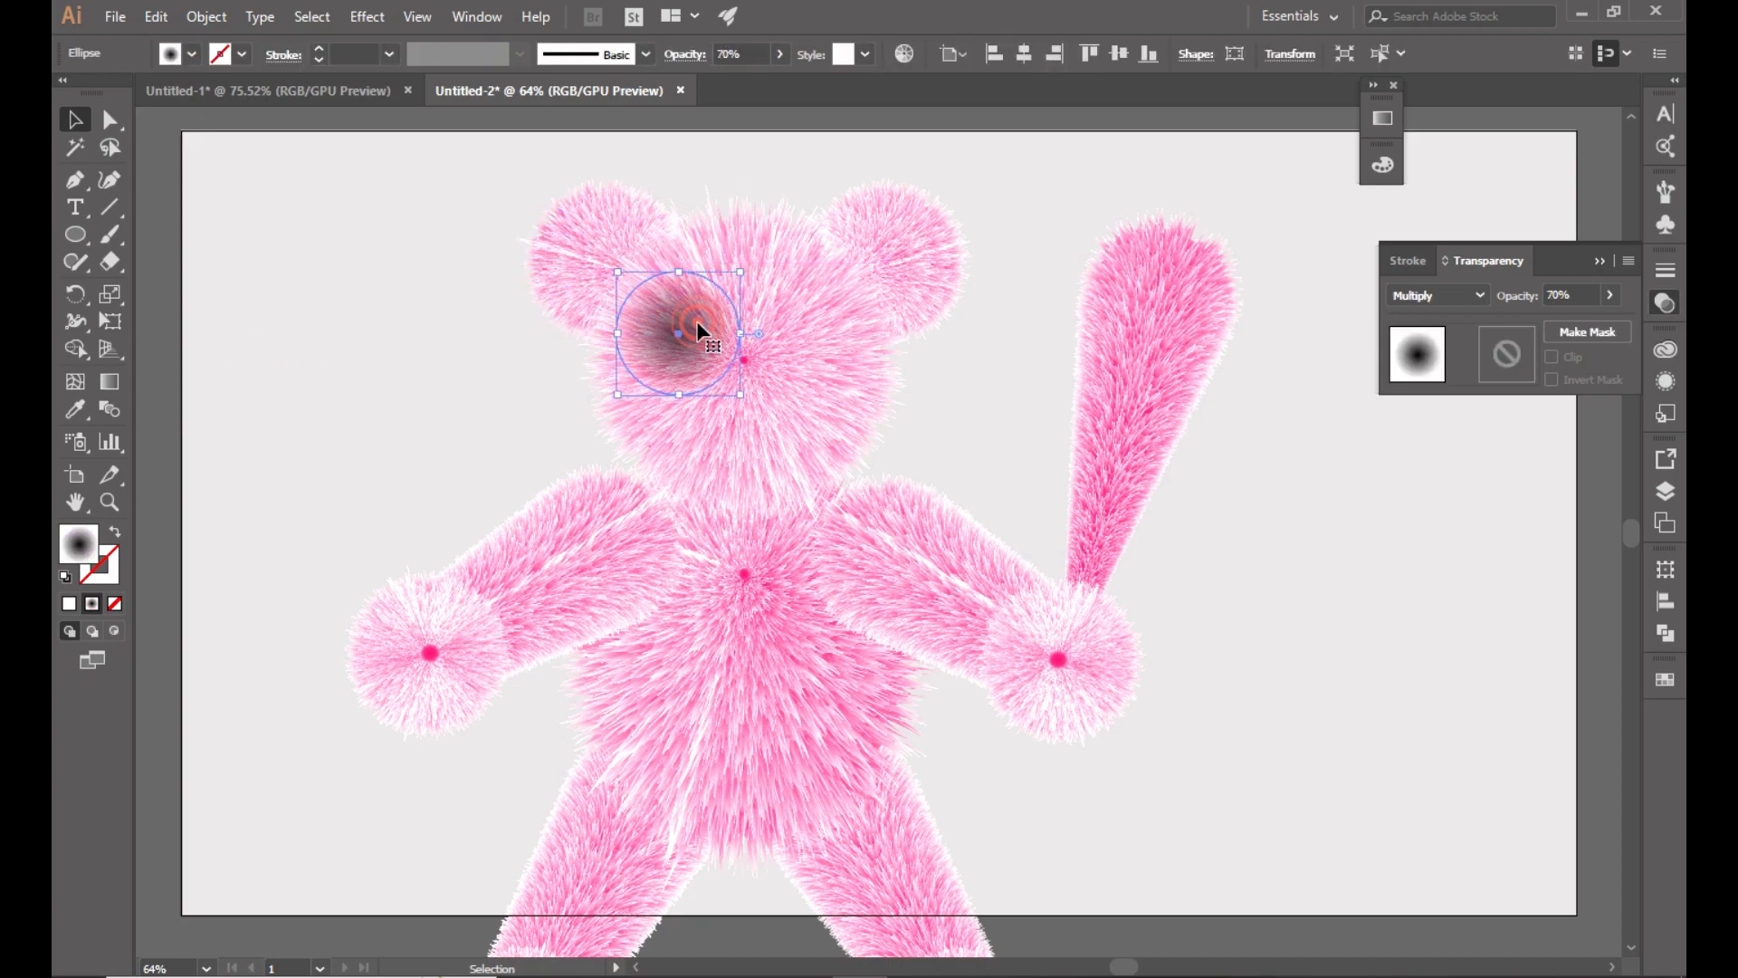
{"action": "left_click", "coordinate": [156, 17]}
{"action": "left_click", "coordinate": [191, 126]}
{"action": "left_click", "coordinate": [155, 16]}
{"action": "left_click", "coordinate": [218, 176]}
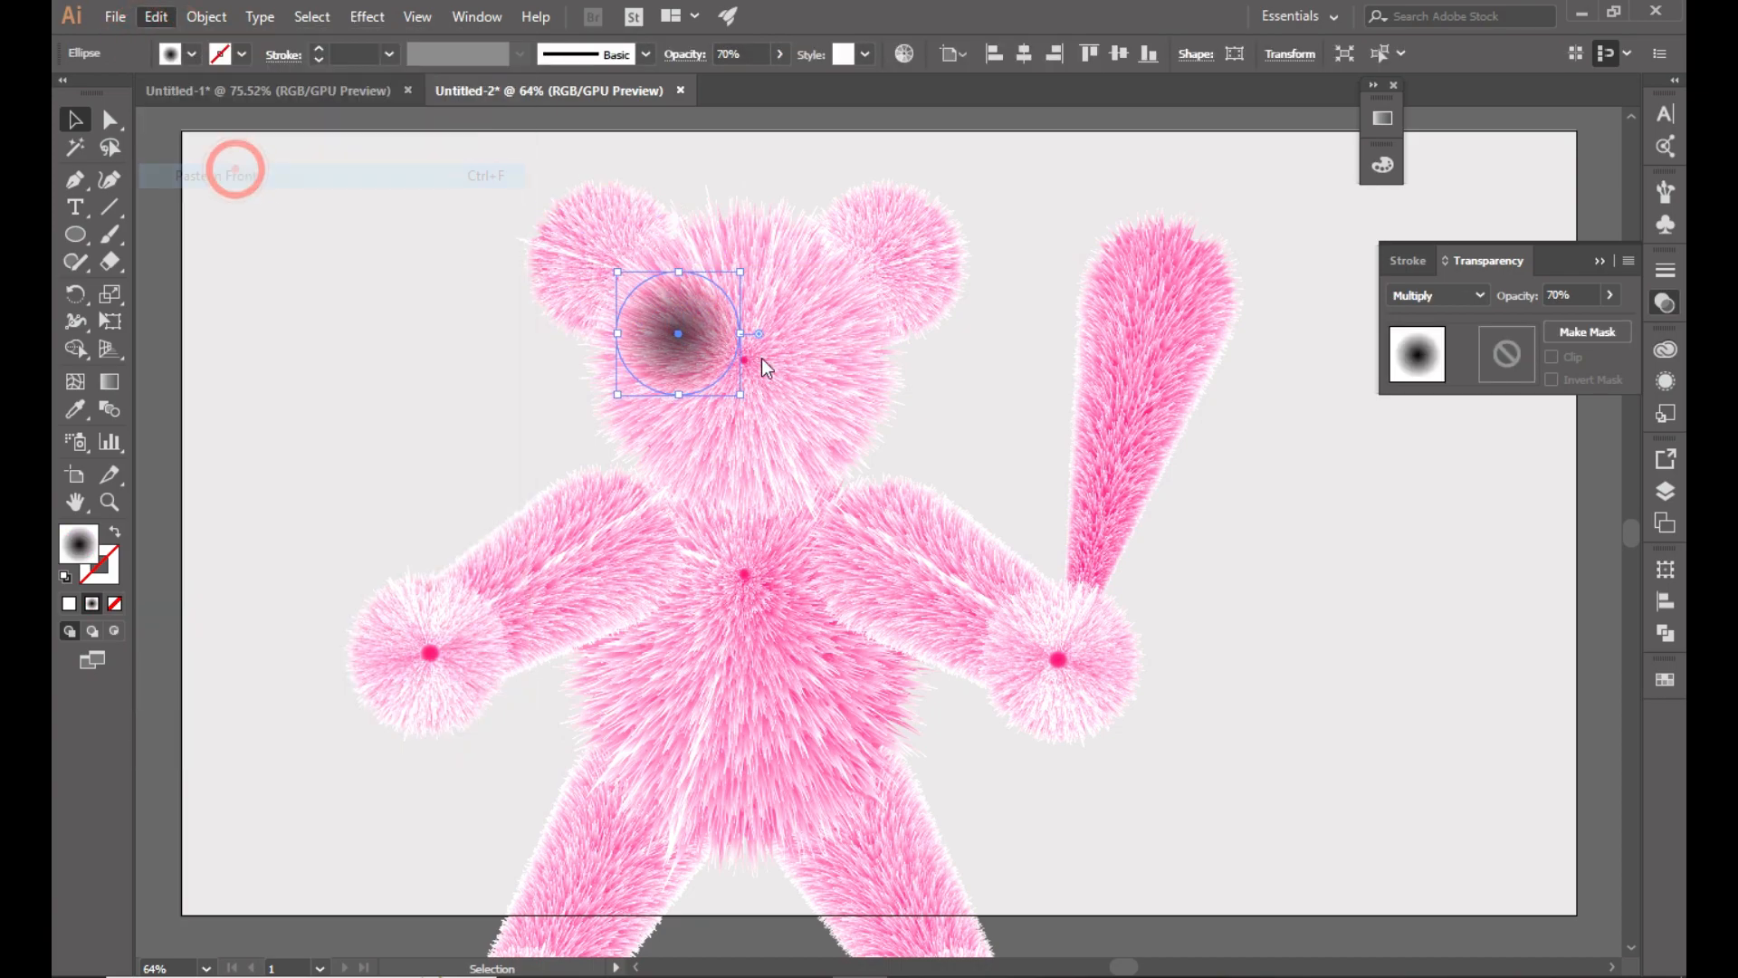
{"action": "left_click_drag", "start_coordinate": [679, 333], "coordinate": [809, 335]}
{"action": "left_click", "coordinate": [1063, 208]}
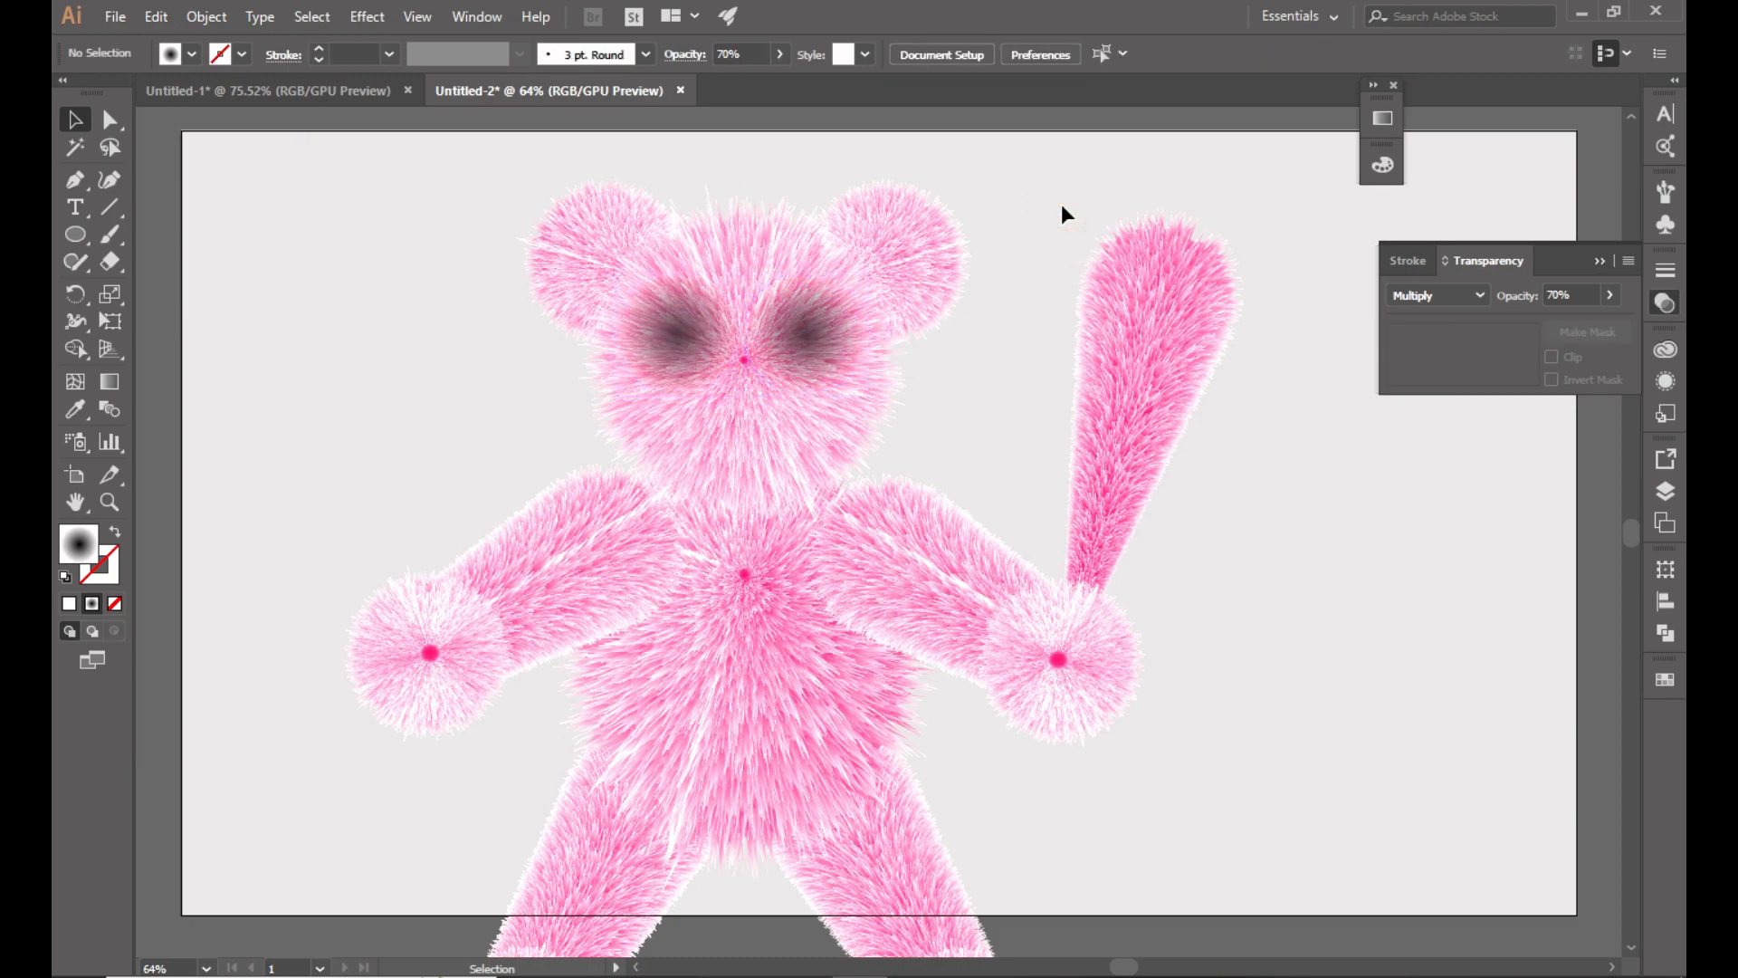
Draw a smaller circle in the empty area left of the head and fill it with solid white.
{"action": "left_click_drag", "start_coordinate": [76, 235], "coordinate": [150, 284]}
{"action": "left_click_drag", "start_coordinate": [289, 263], "coordinate": [391, 362]}
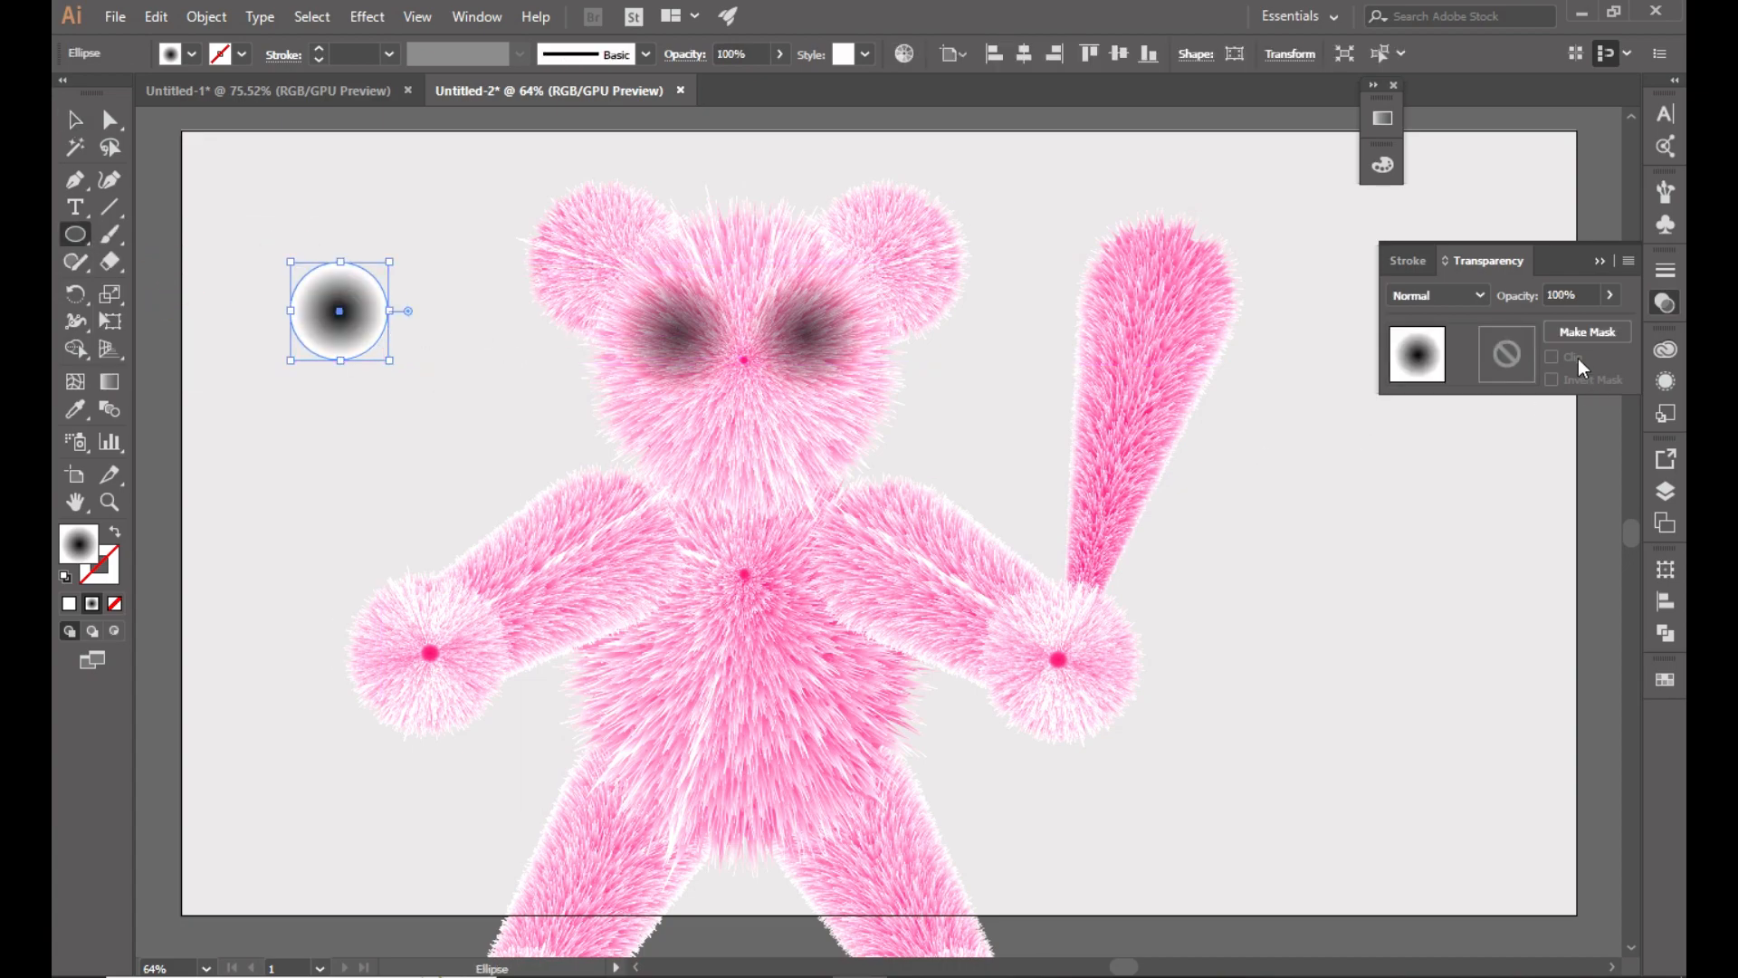
{"action": "left_click", "coordinate": [1599, 261]}
{"action": "left_click", "coordinate": [1665, 679]}
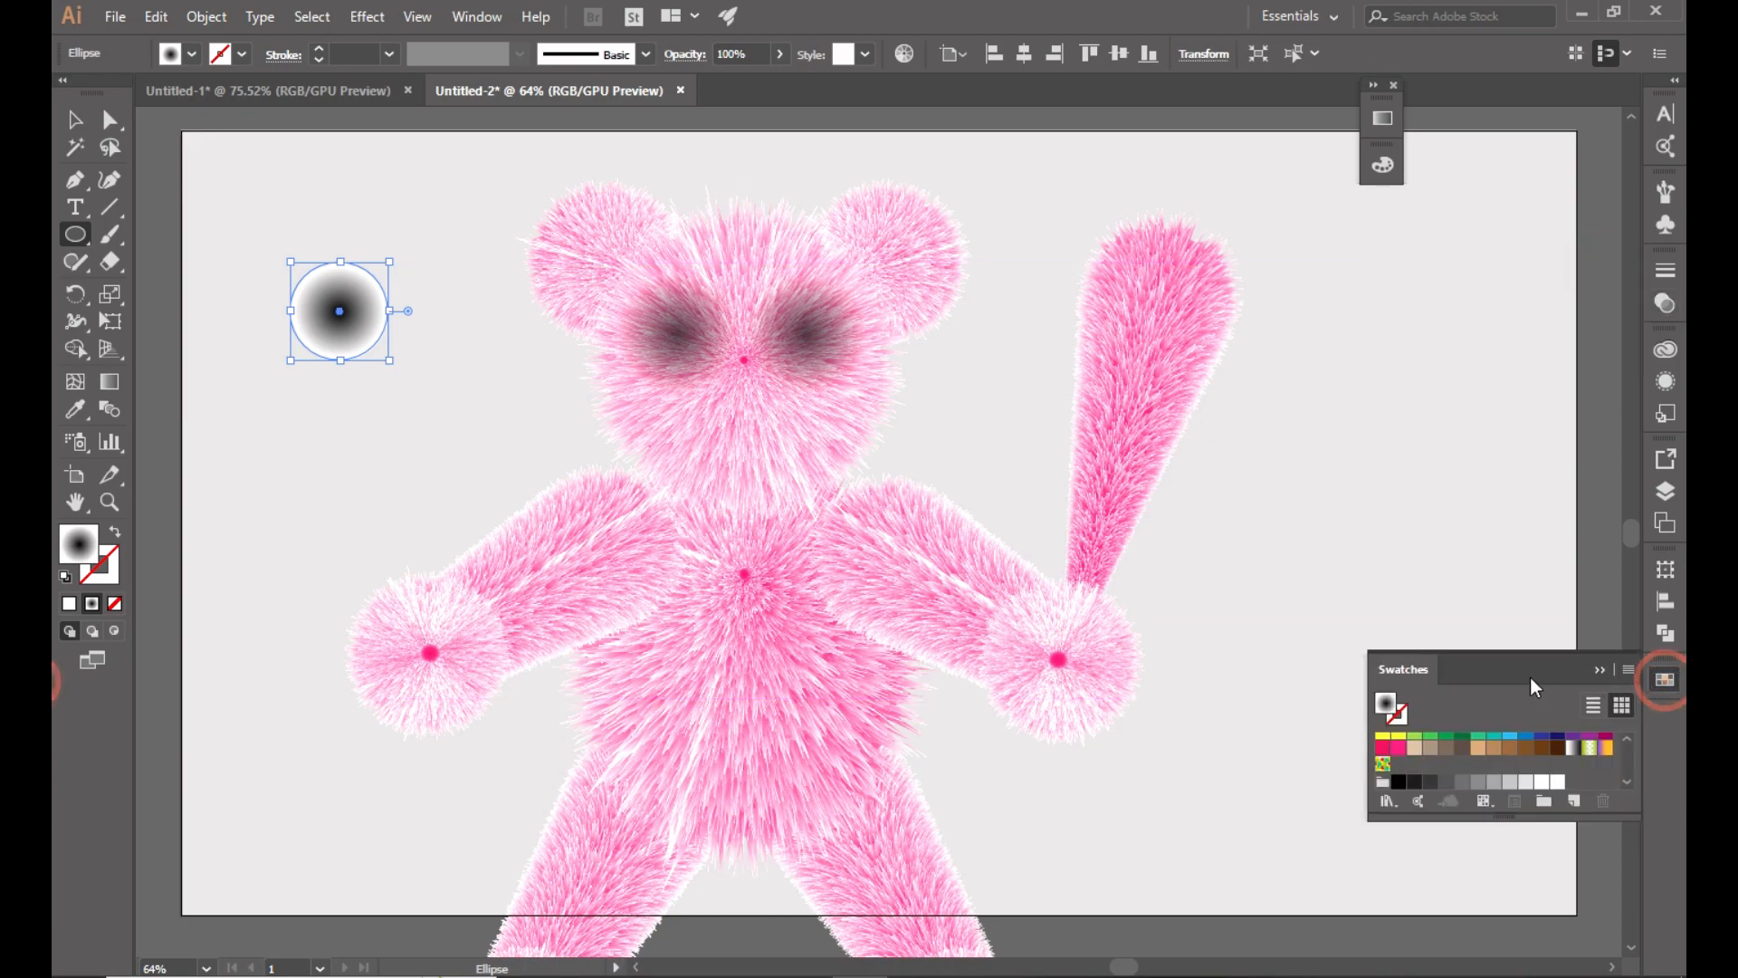
{"action": "scroll", "coordinate": [1461, 771], "scroll_direction": "up", "scroll_amount": 2}
{"action": "left_click", "coordinate": [1415, 739]}
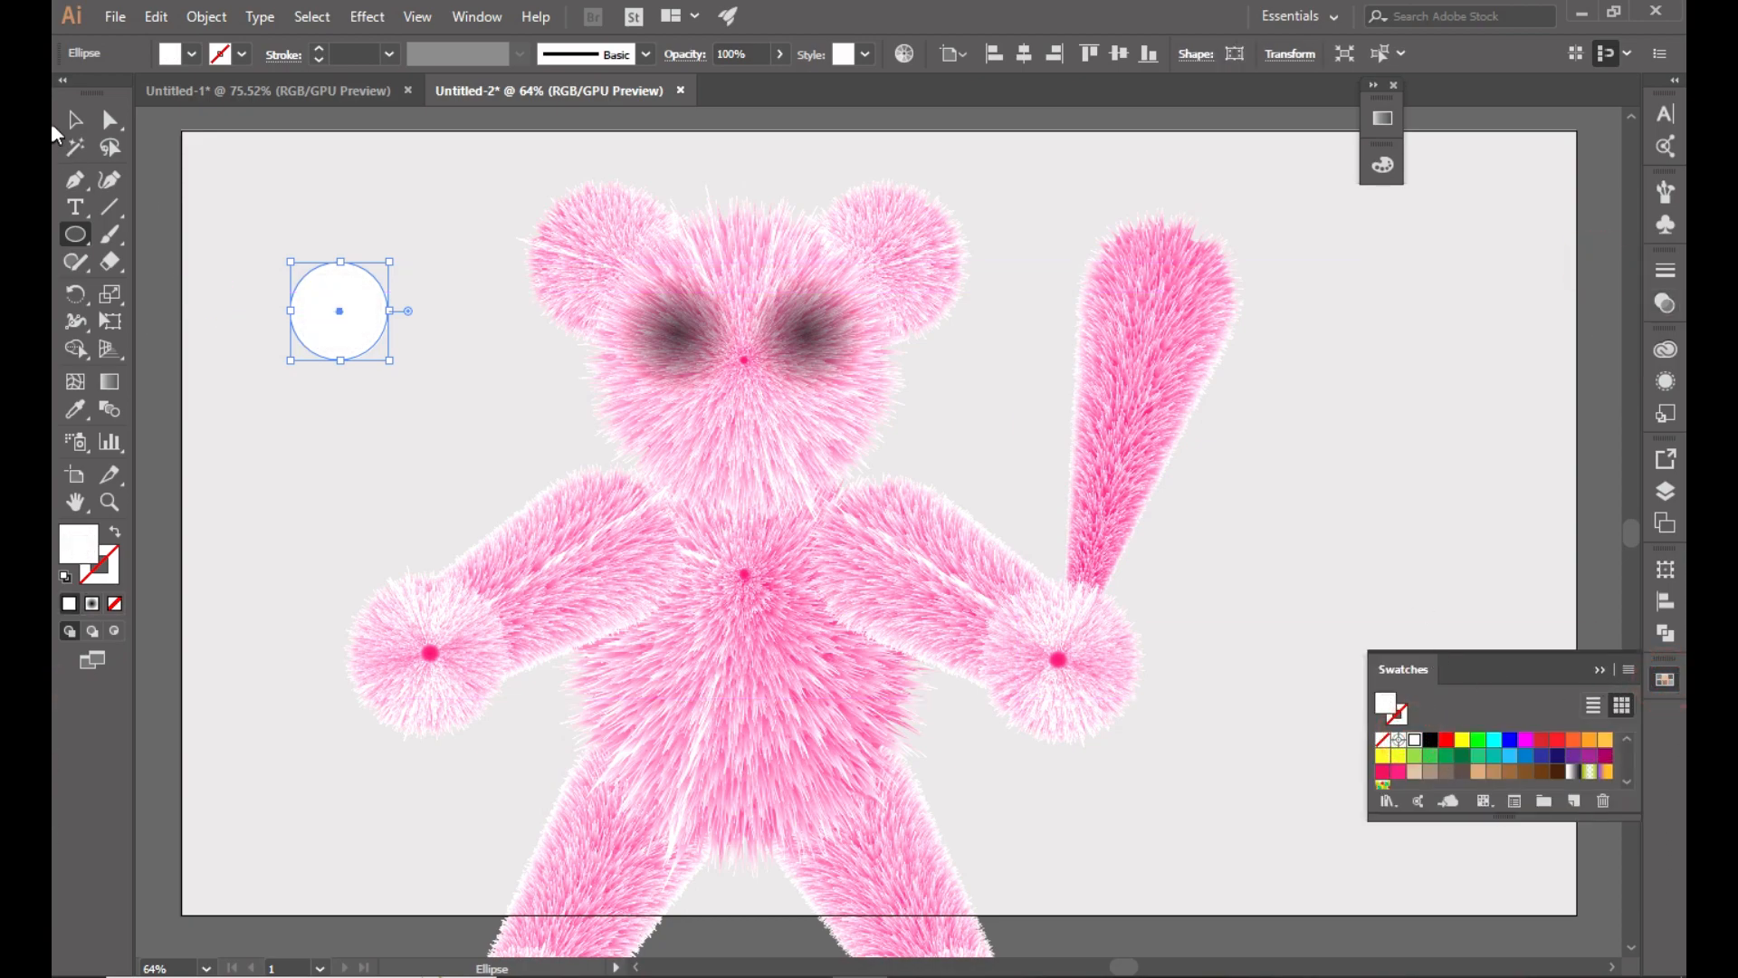
Copy the white circle and paste the copy in front.
{"action": "left_click", "coordinate": [144, 18]}
{"action": "left_click", "coordinate": [166, 16]}
{"action": "left_click", "coordinate": [166, 16]}
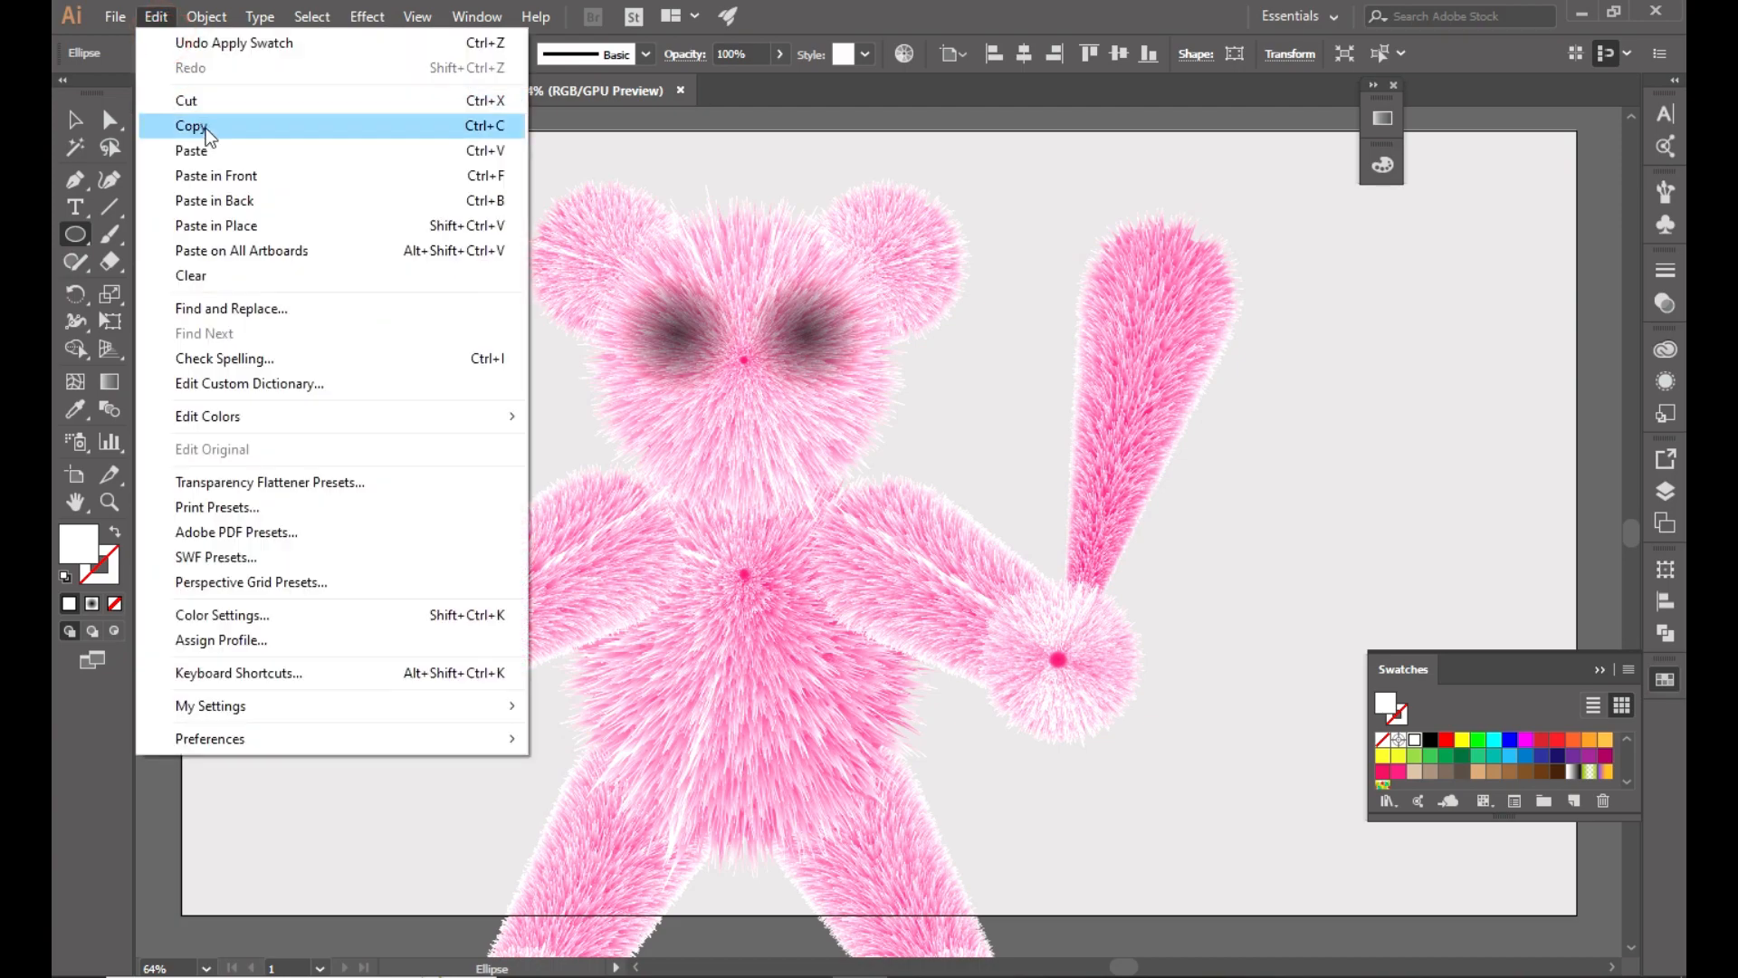
{"action": "left_click", "coordinate": [219, 175]}
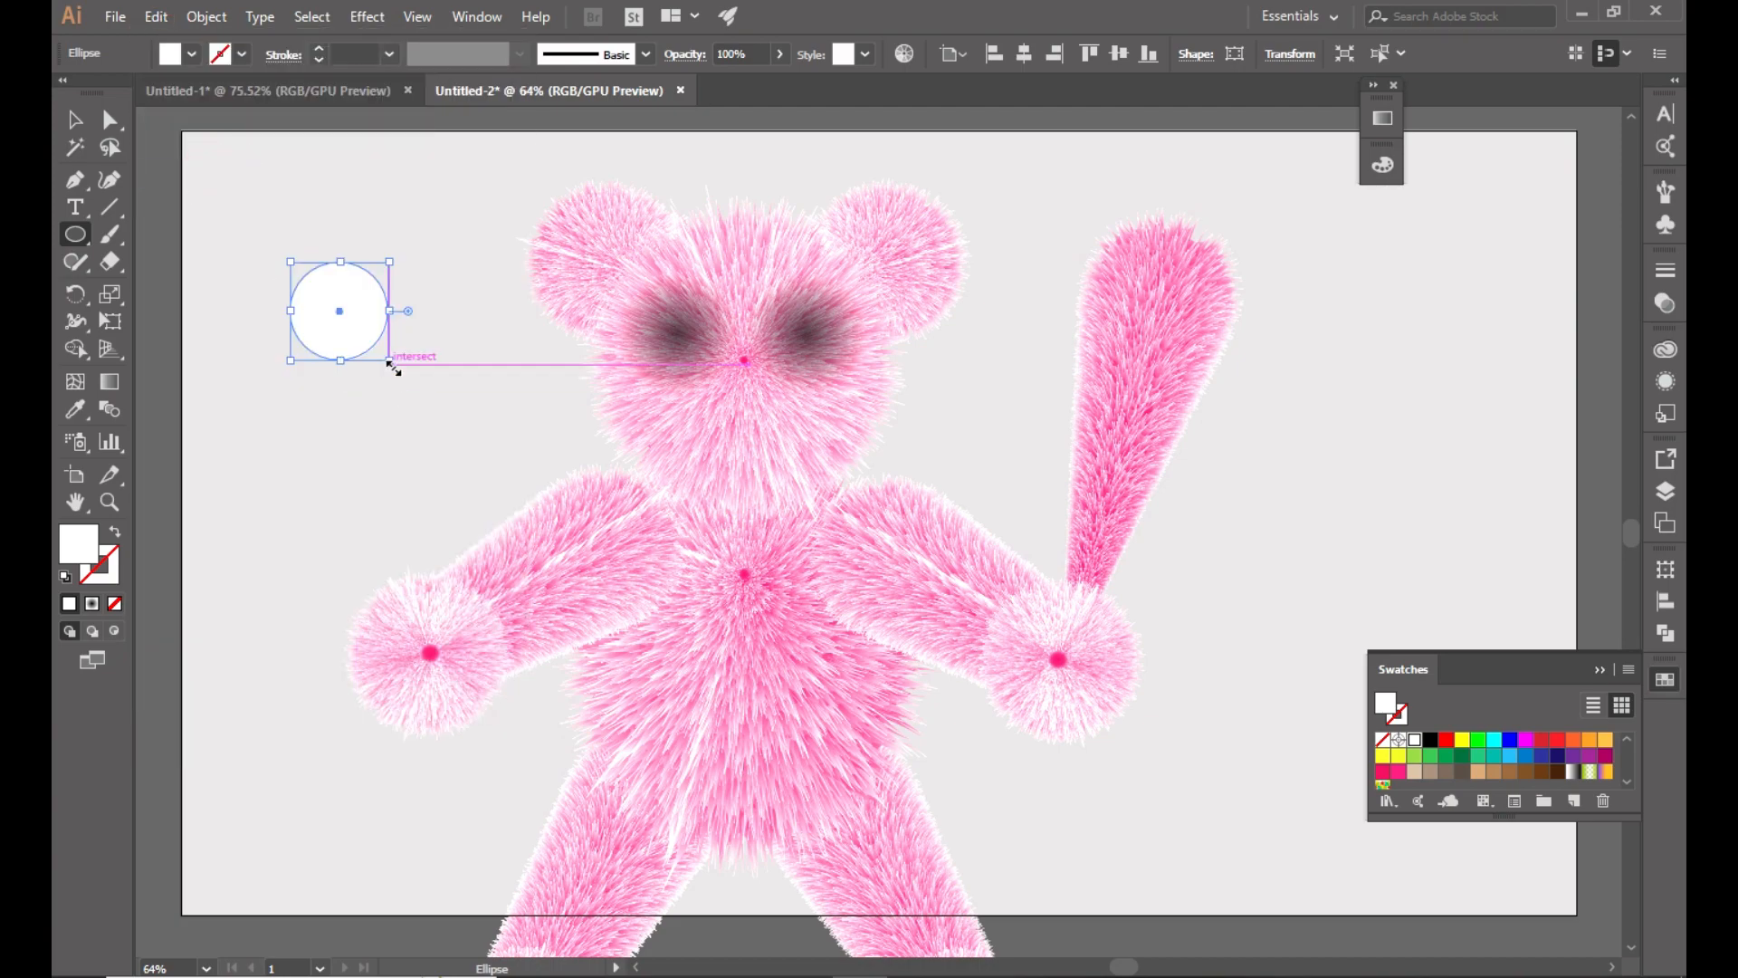
Scale the copied circle down about its centre inside the white one and fill it with blue, RGB 0, 215, 255.
{"action": "left_click_drag", "start_coordinate": [394, 364], "coordinate": [381, 348]}
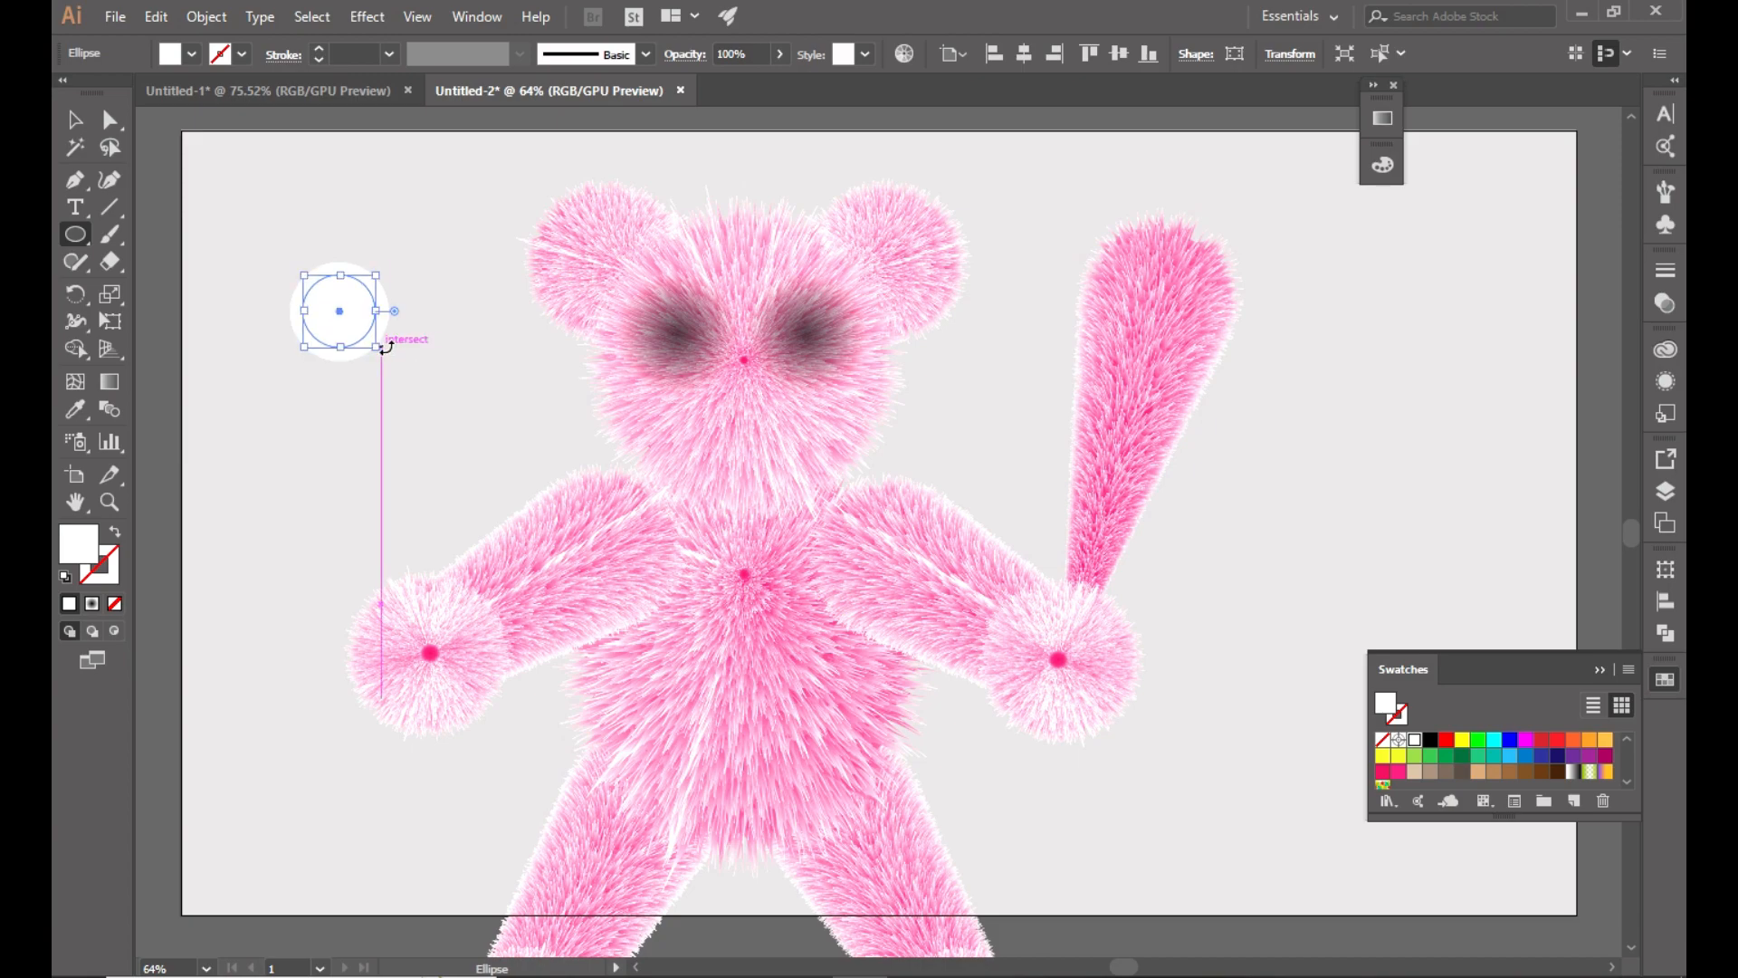
{"action": "left_click", "coordinate": [1494, 739]}
{"action": "left_click", "coordinate": [1375, 91]}
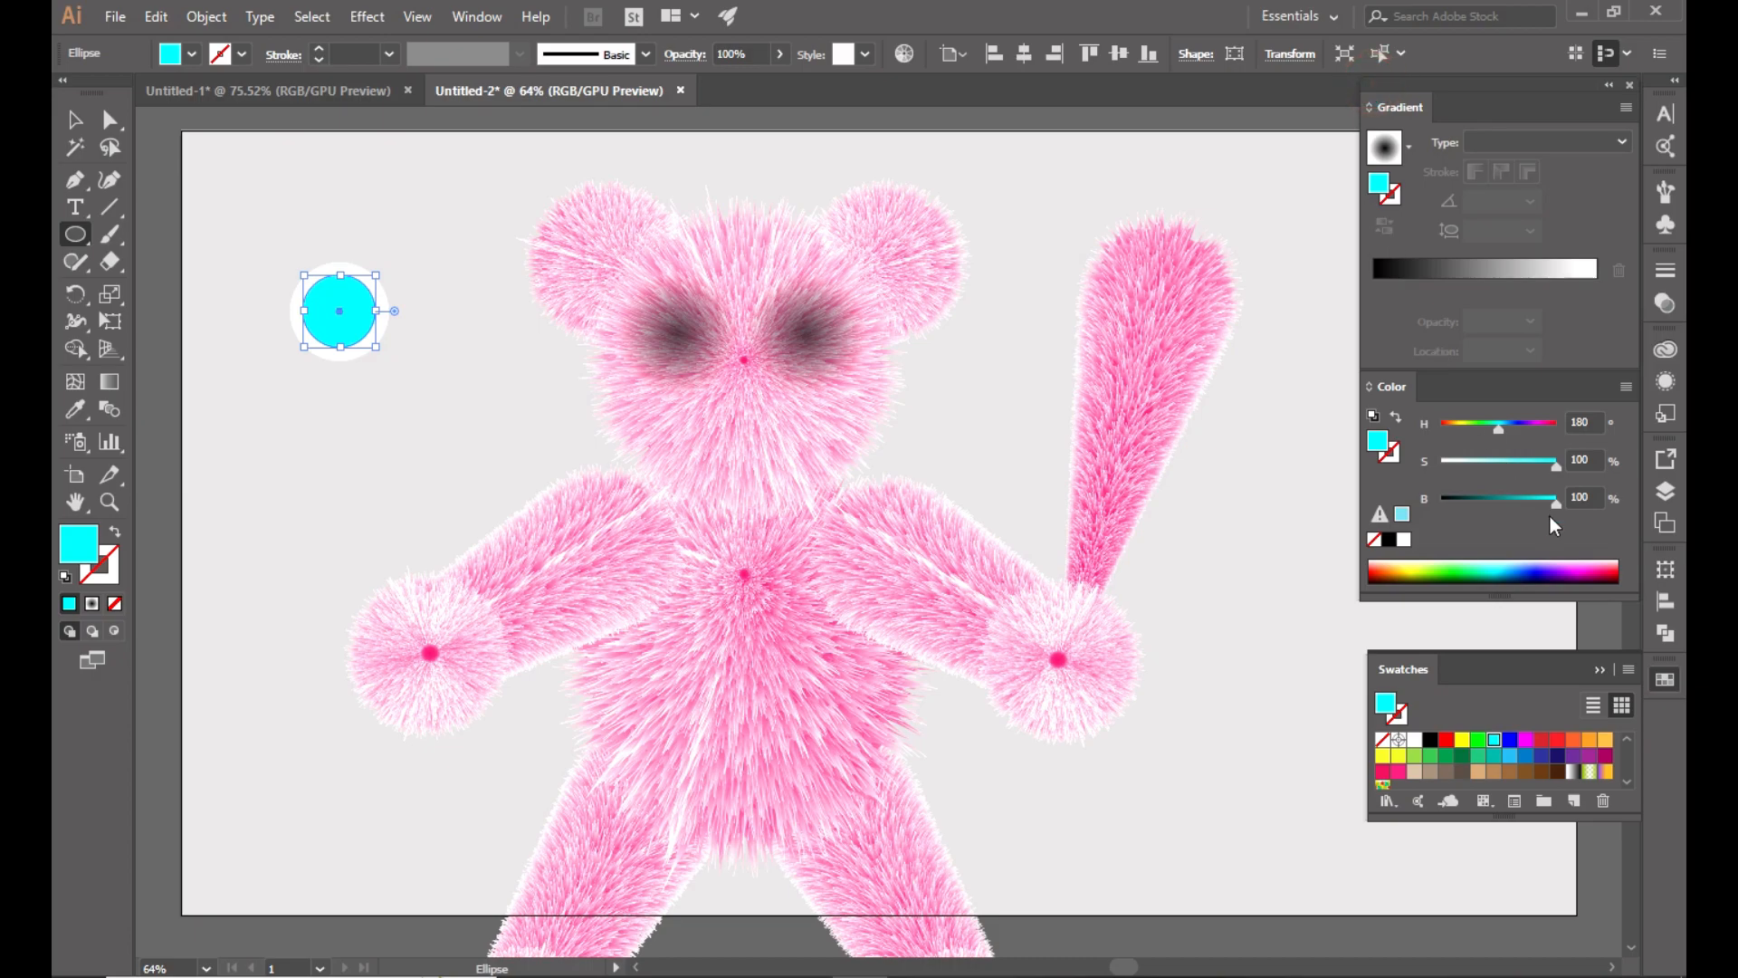
{"action": "left_click", "coordinate": [1626, 387]}
{"action": "left_click", "coordinate": [1552, 450]}
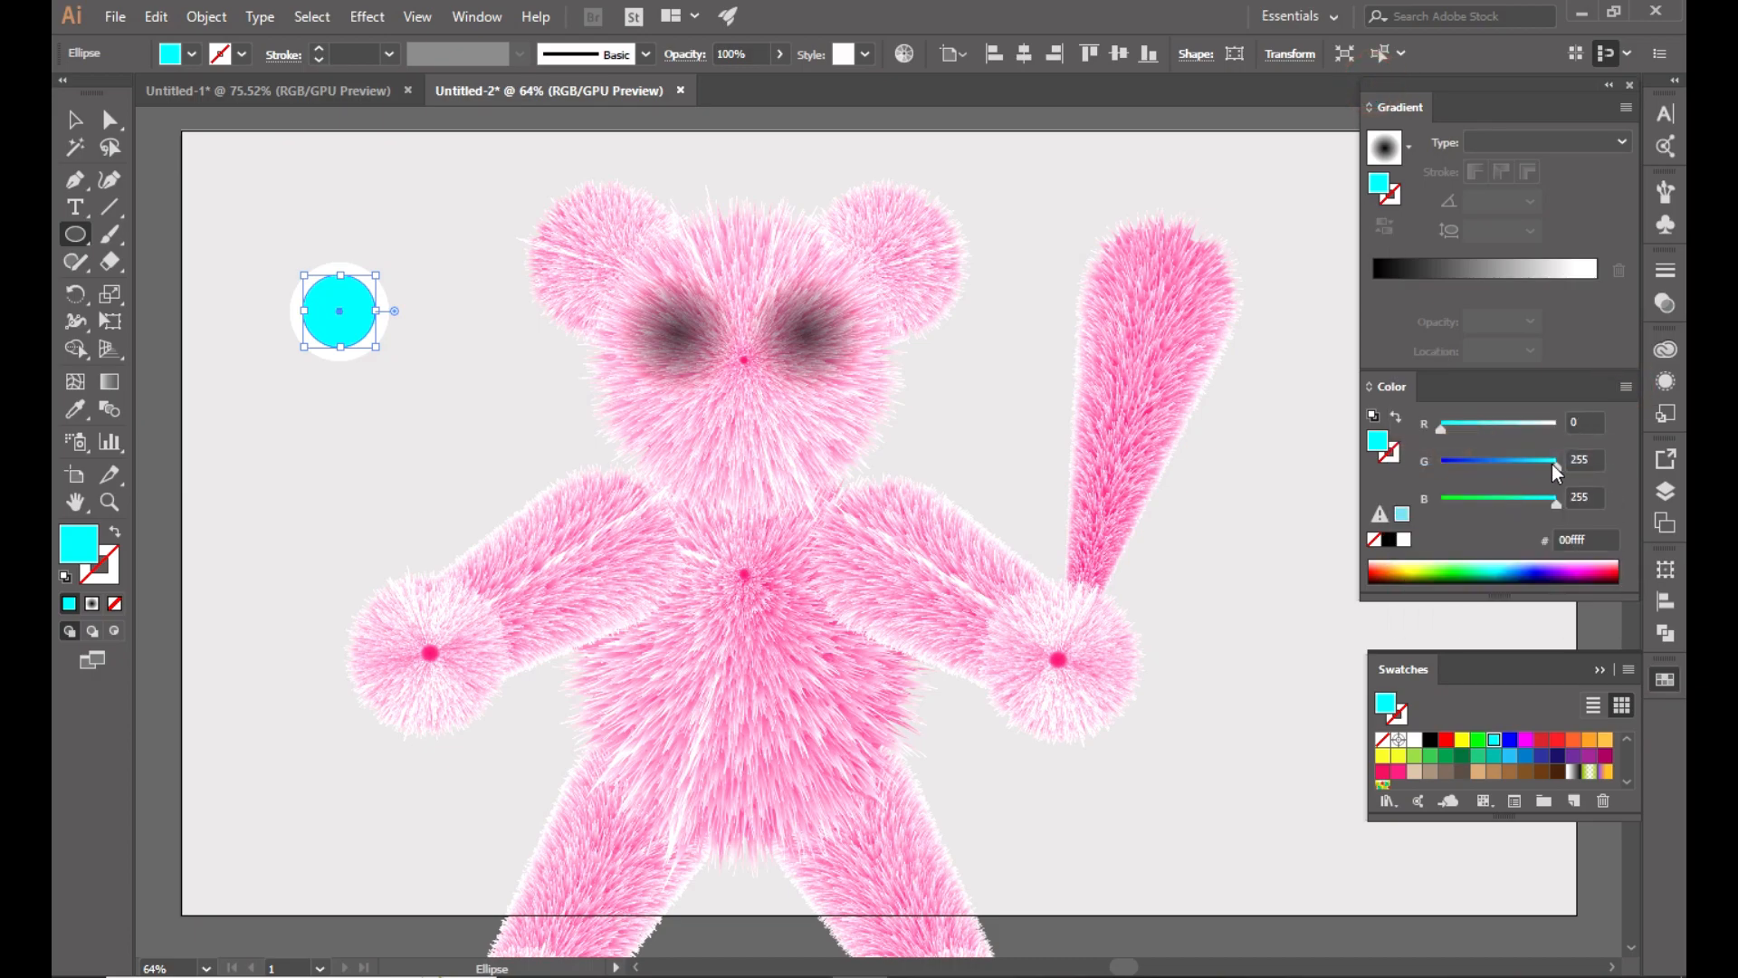
{"action": "left_click_drag", "start_coordinate": [1542, 464], "coordinate": [1538, 471]}
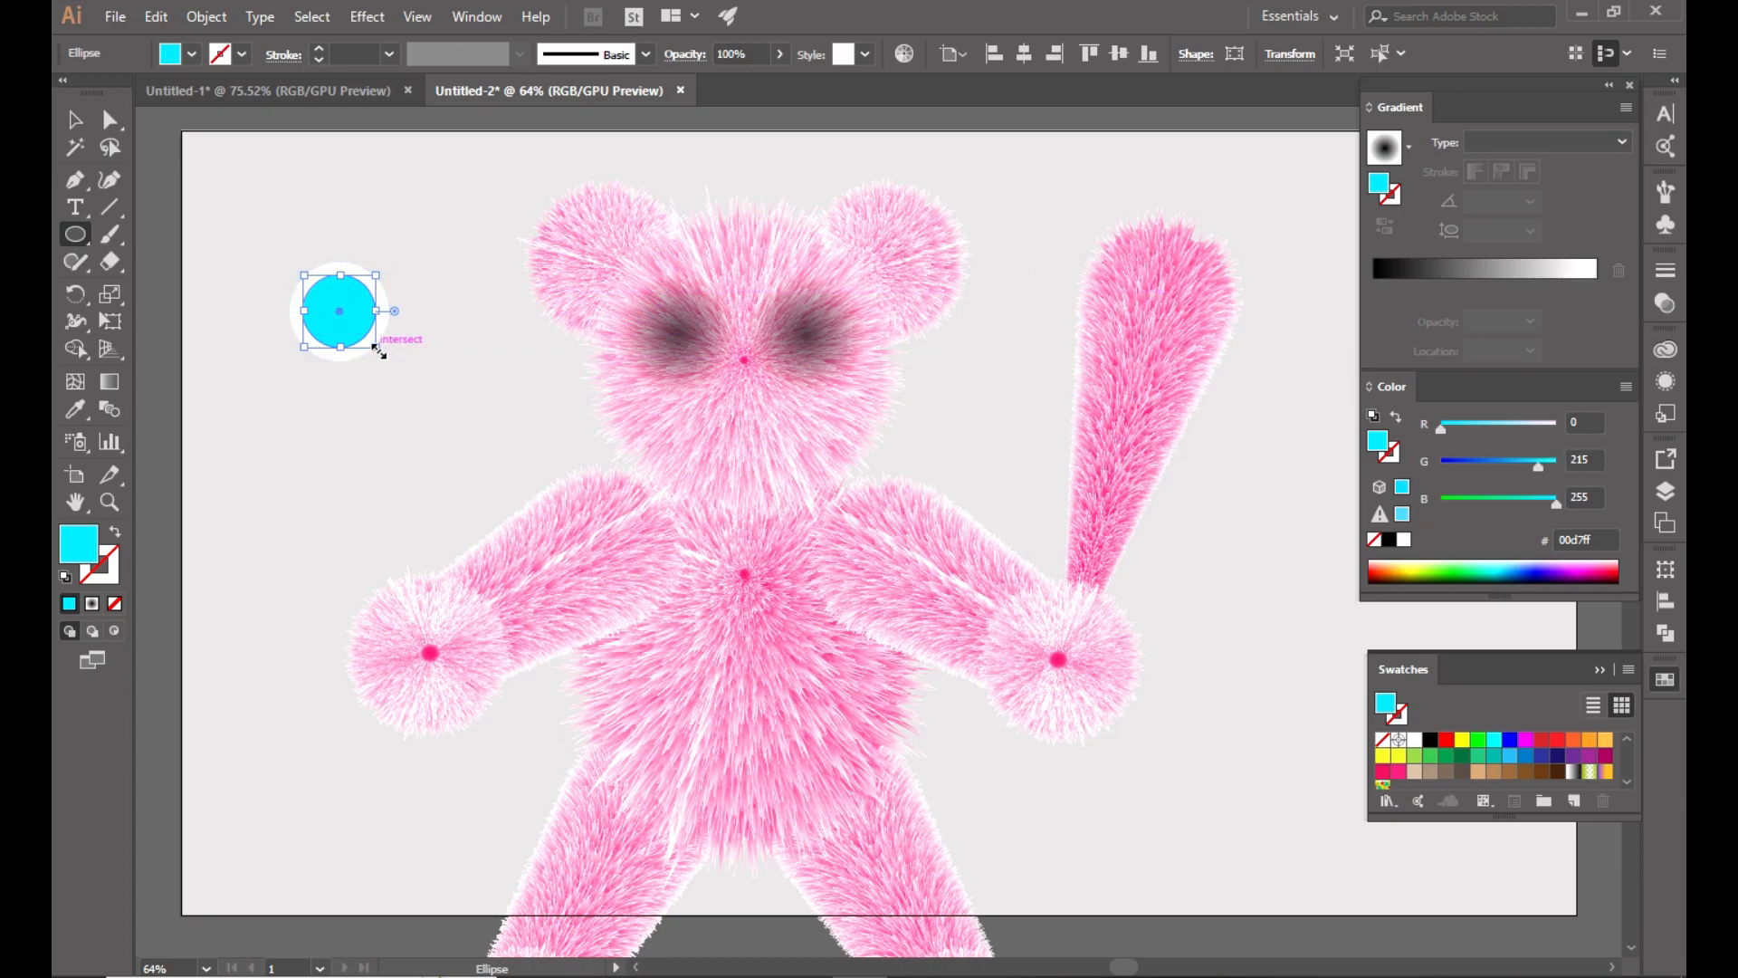
{"action": "left_click_drag", "start_coordinate": [377, 349], "coordinate": [382, 354]}
Copy the blue circle, paste it in front, scale the copy down about its centre and fill it with black.
{"action": "left_click", "coordinate": [156, 17]}
{"action": "left_click", "coordinate": [185, 124]}
{"action": "left_click", "coordinate": [156, 17]}
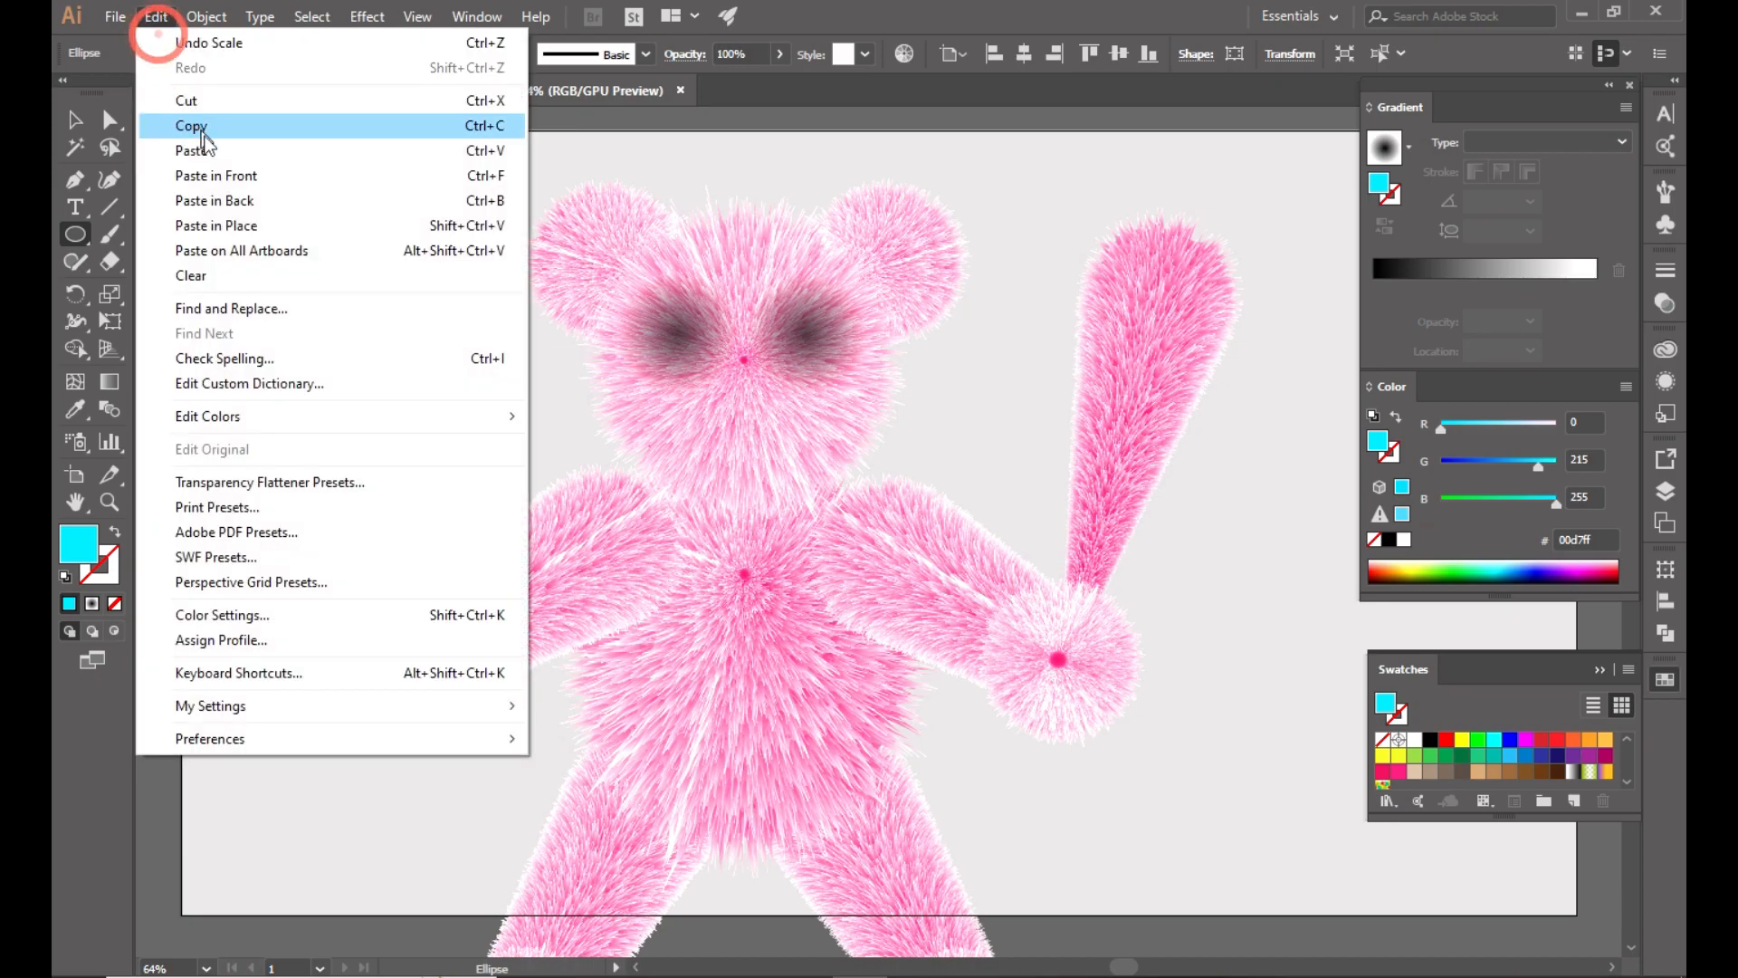
{"action": "left_click", "coordinate": [231, 175]}
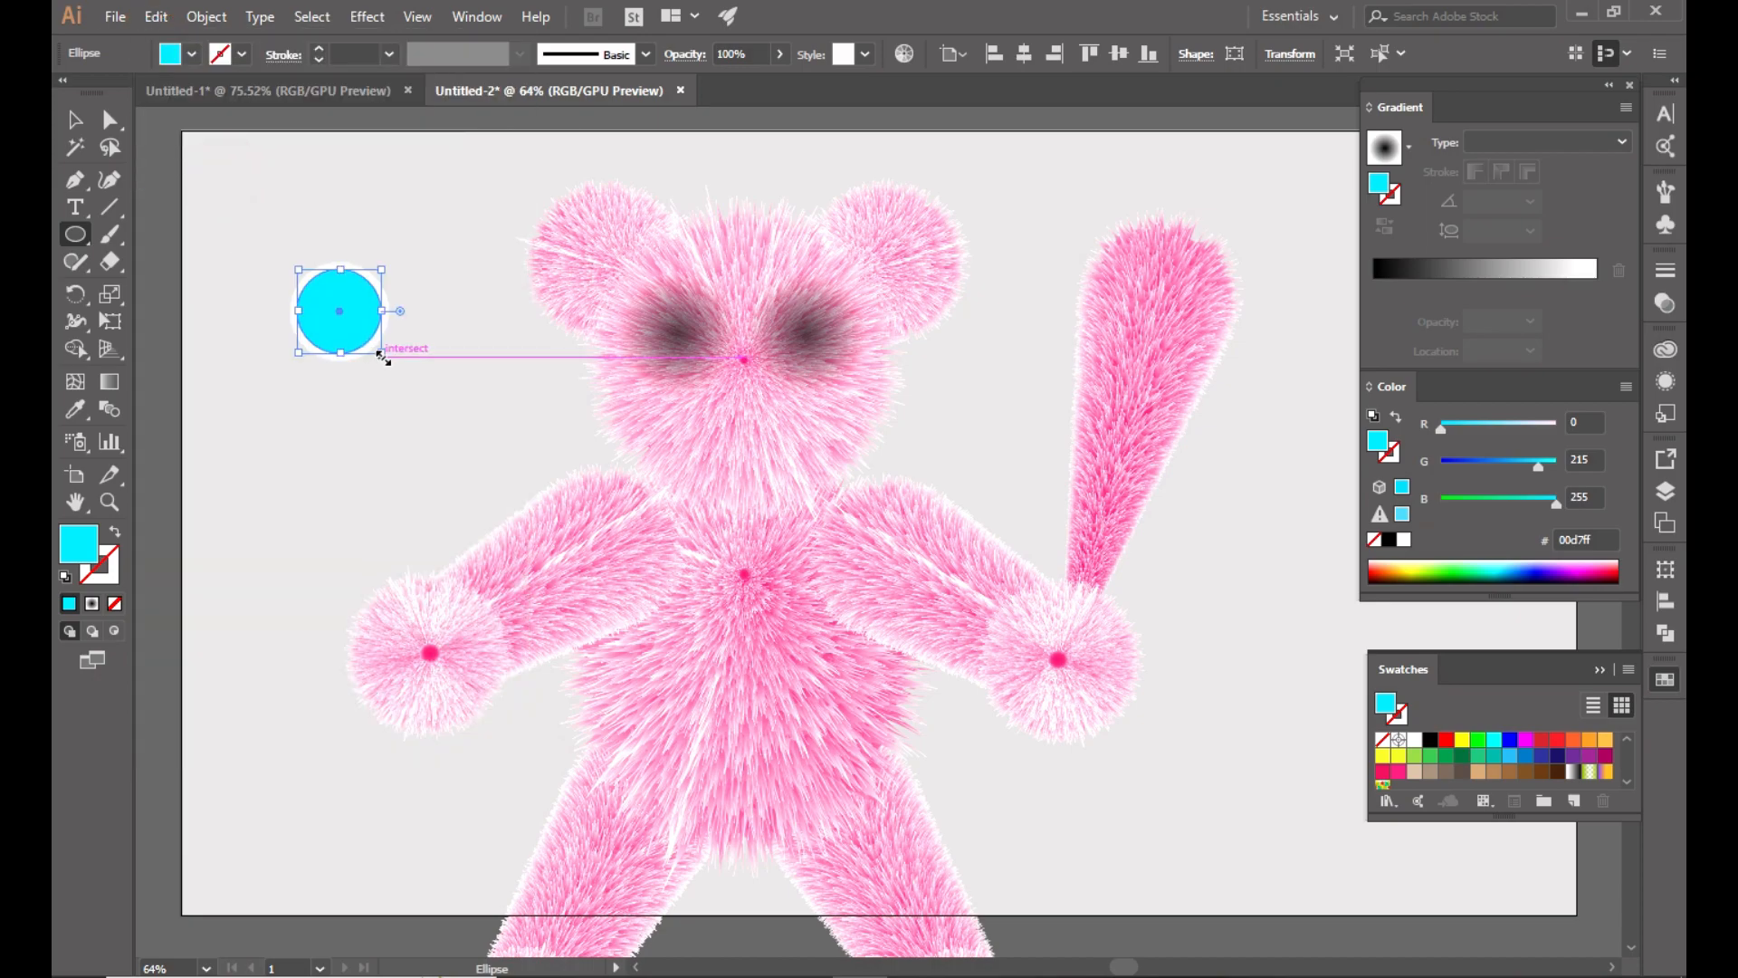
{"action": "left_click_drag", "start_coordinate": [379, 355], "coordinate": [373, 349]}
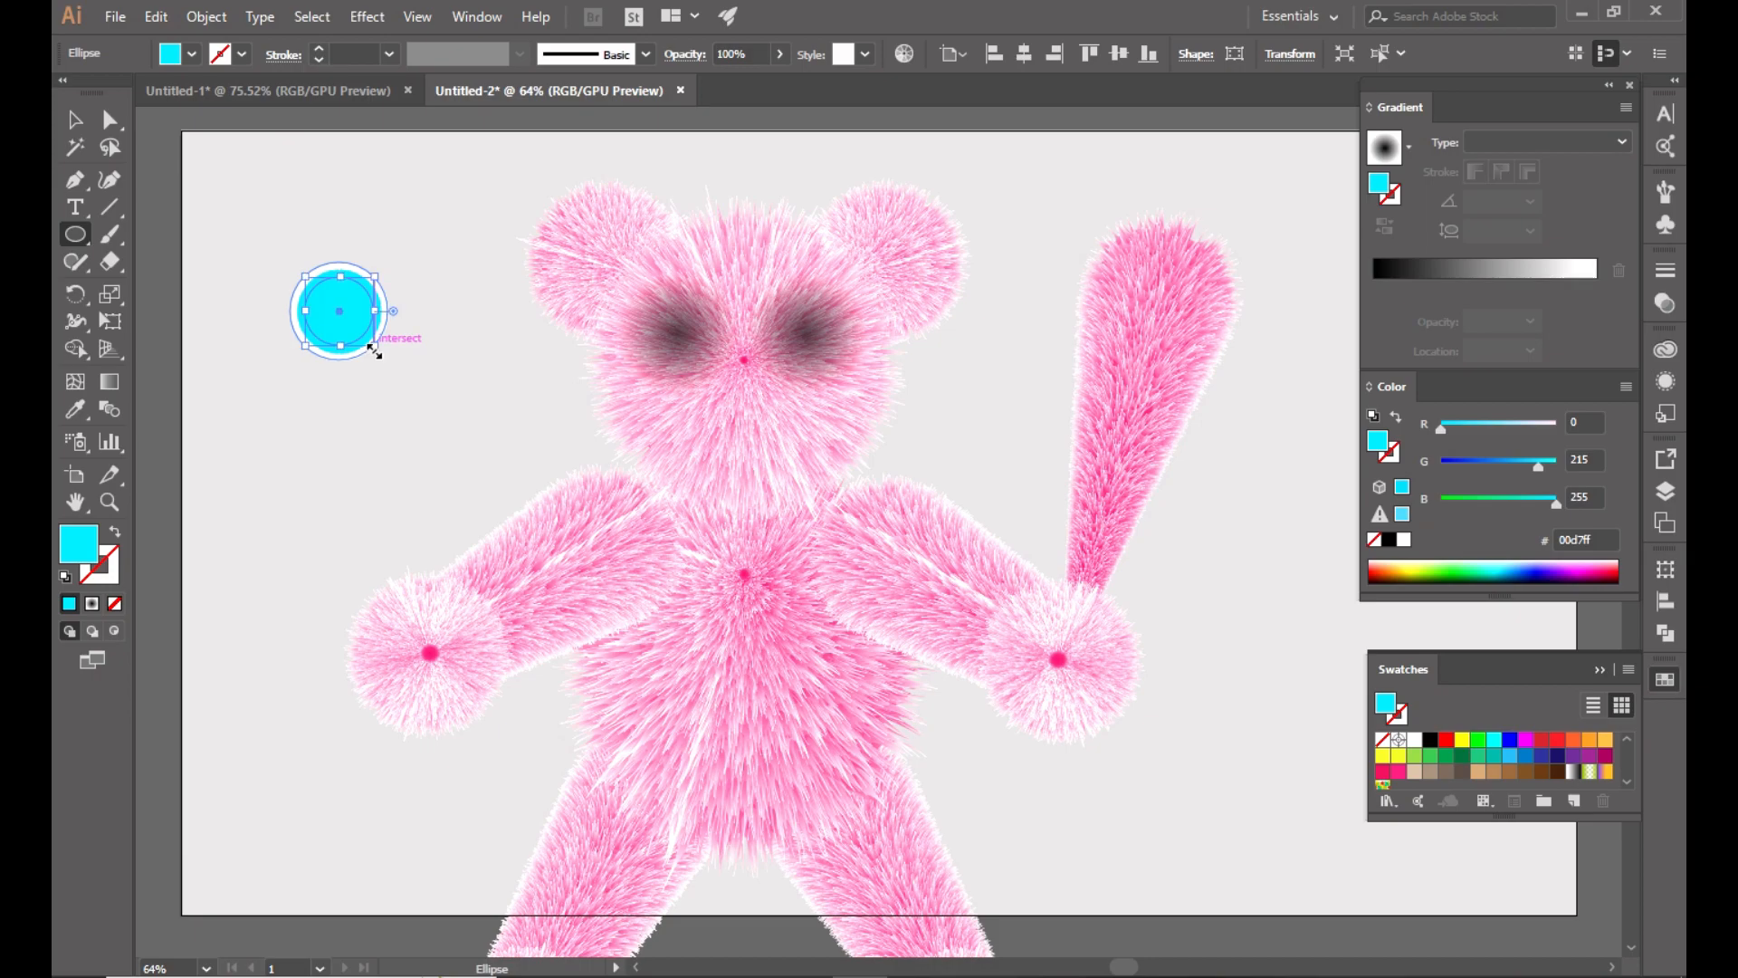
{"action": "left_click", "coordinate": [1431, 740]}
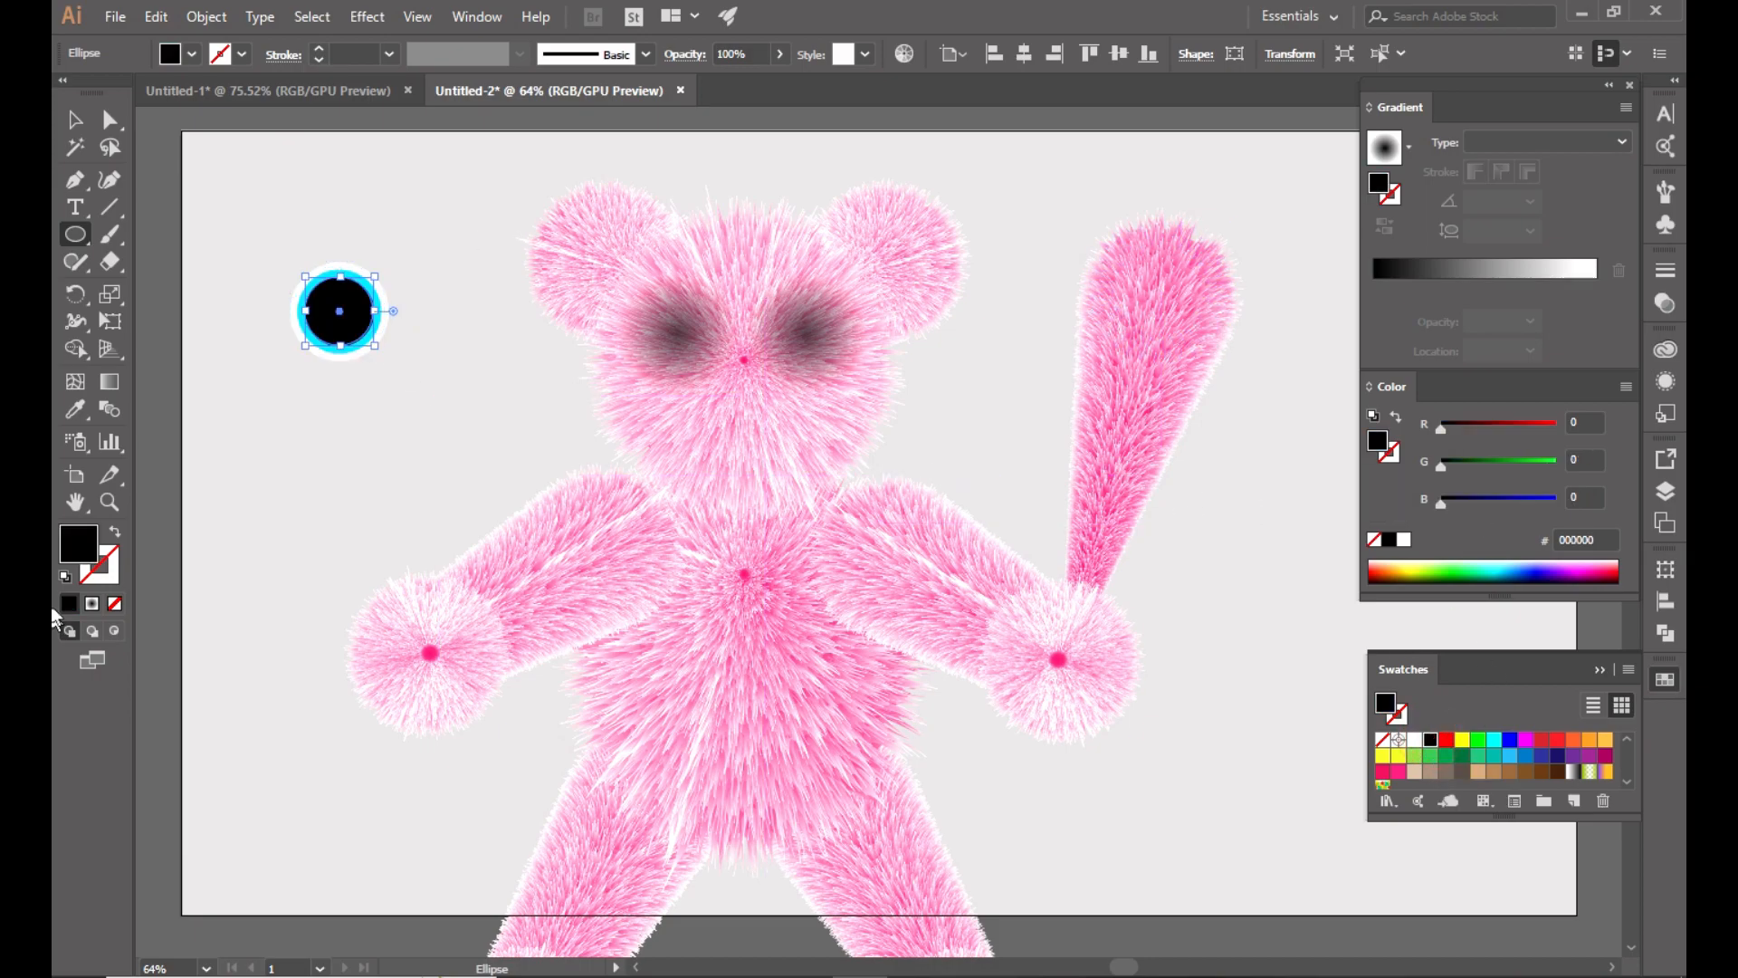
Fill the black pupil circle with a radial white-to-black gradient.
{"action": "left_click", "coordinate": [1409, 145]}
{"action": "left_click", "coordinate": [1267, 193]}
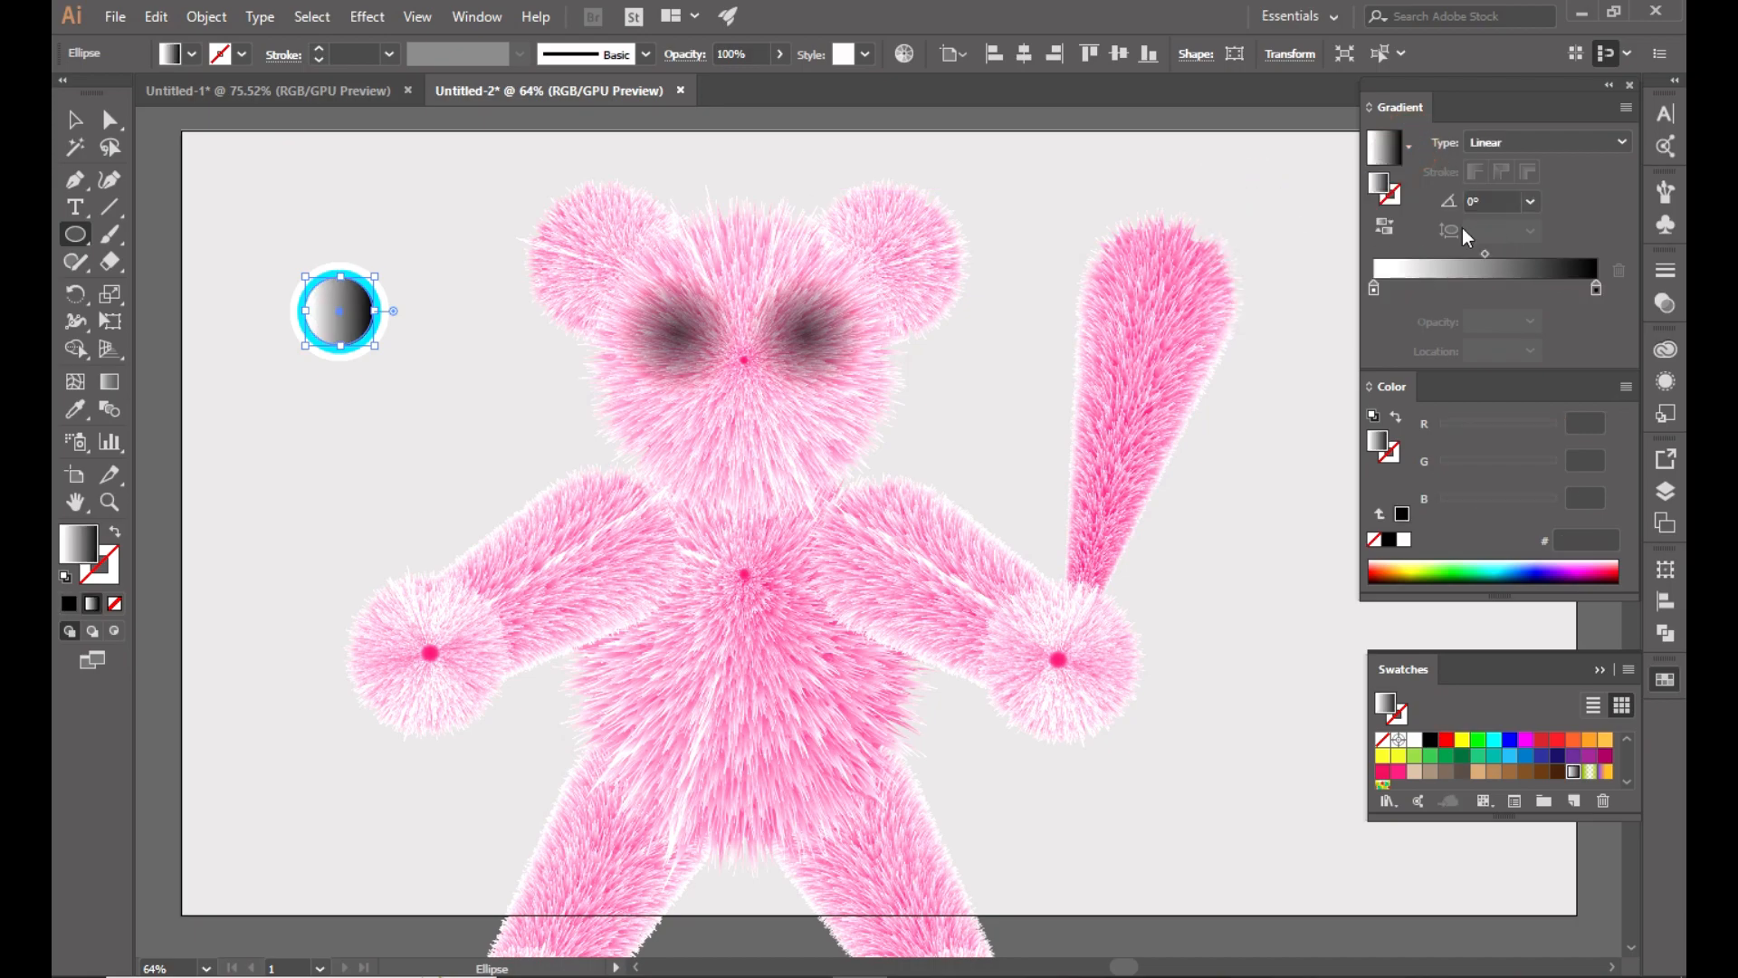
{"action": "left_click", "coordinate": [1489, 142]}
{"action": "left_click", "coordinate": [1507, 186]}
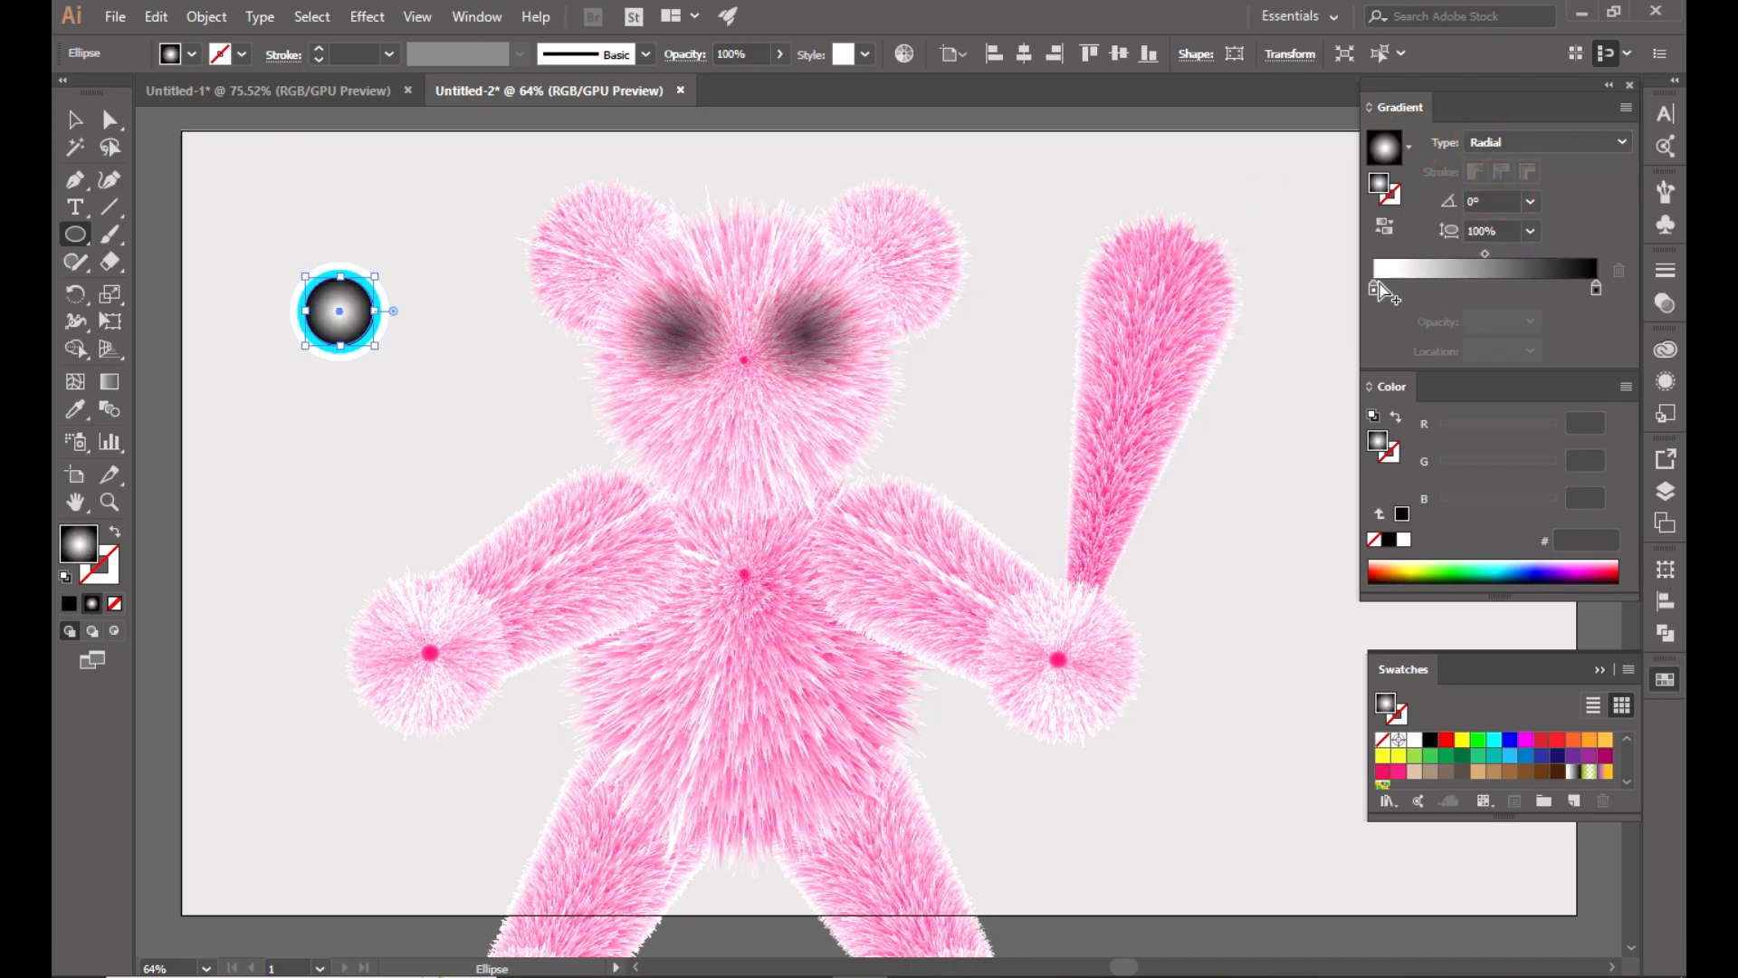
{"action": "left_click", "coordinate": [1385, 228]}
{"action": "left_click", "coordinate": [1386, 228]}
Redraw the pupil's radial gradient as a small white highlight just right of the pupil's centre.
{"action": "left_click", "coordinate": [109, 381]}
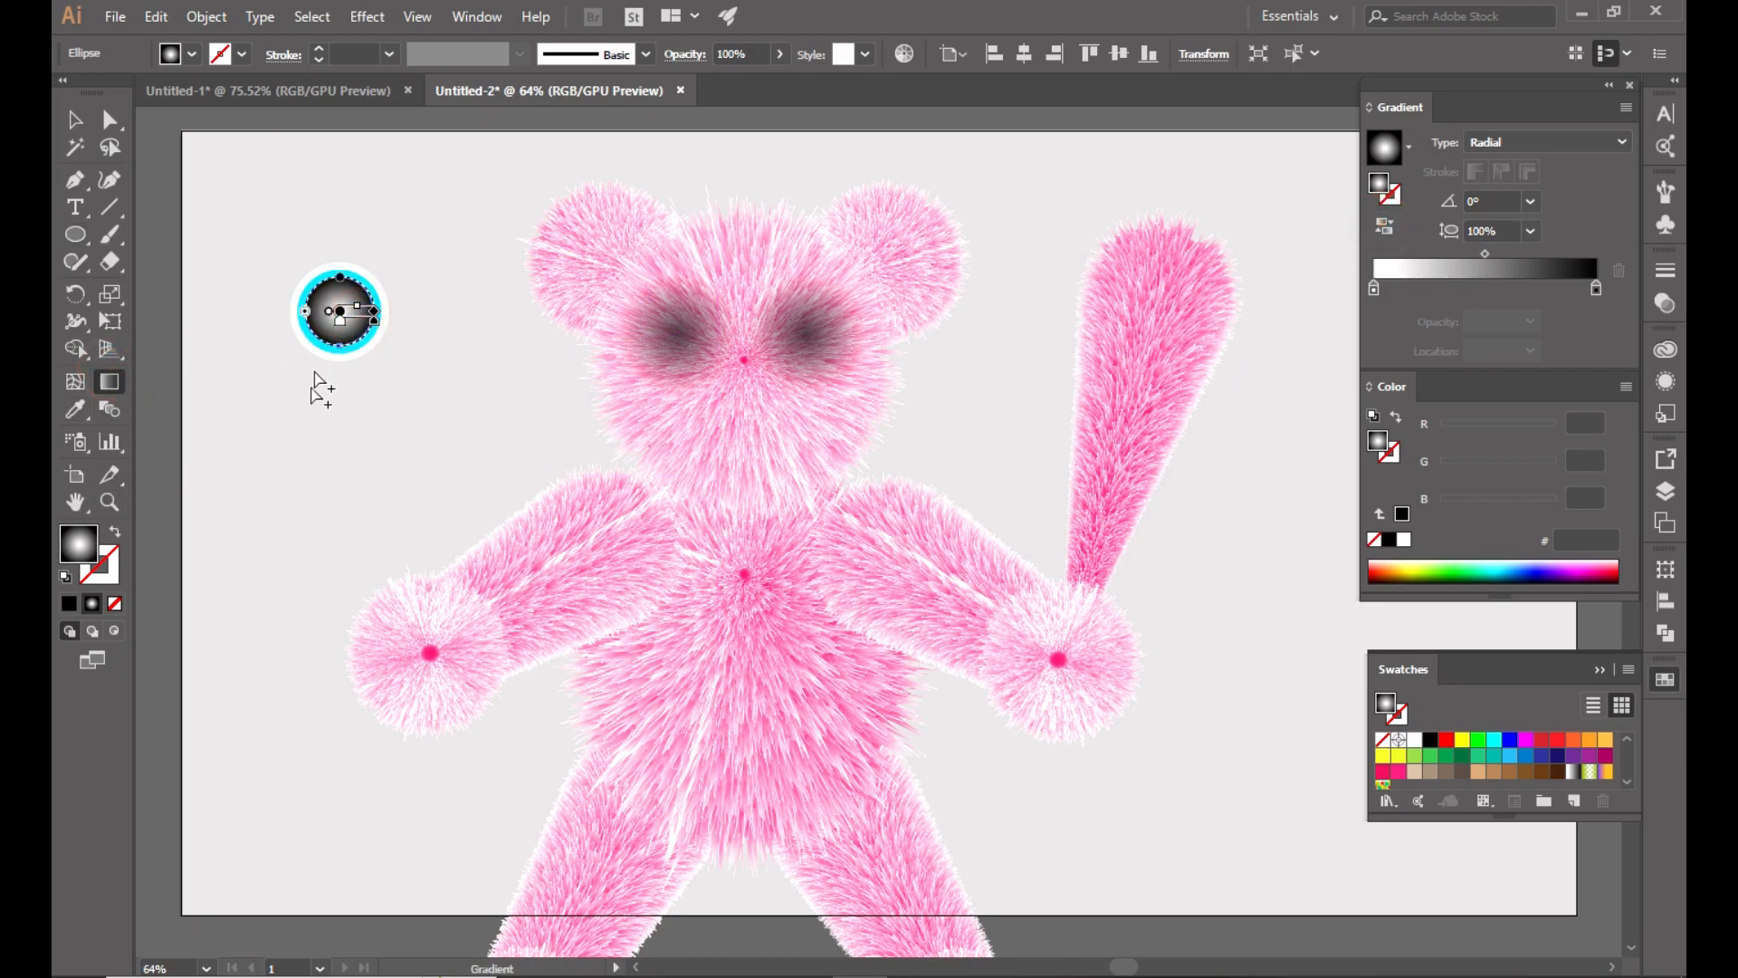
{"action": "left_click", "coordinate": [362, 313]}
{"action": "mouse_move", "coordinate": [353, 295]}
{"action": "left_mouse_down"}
{"action": "mouse_move", "coordinate": [333, 287]}
{"action": "mouse_move", "coordinate": [346, 312]}
{"action": "left_mouse_up"}
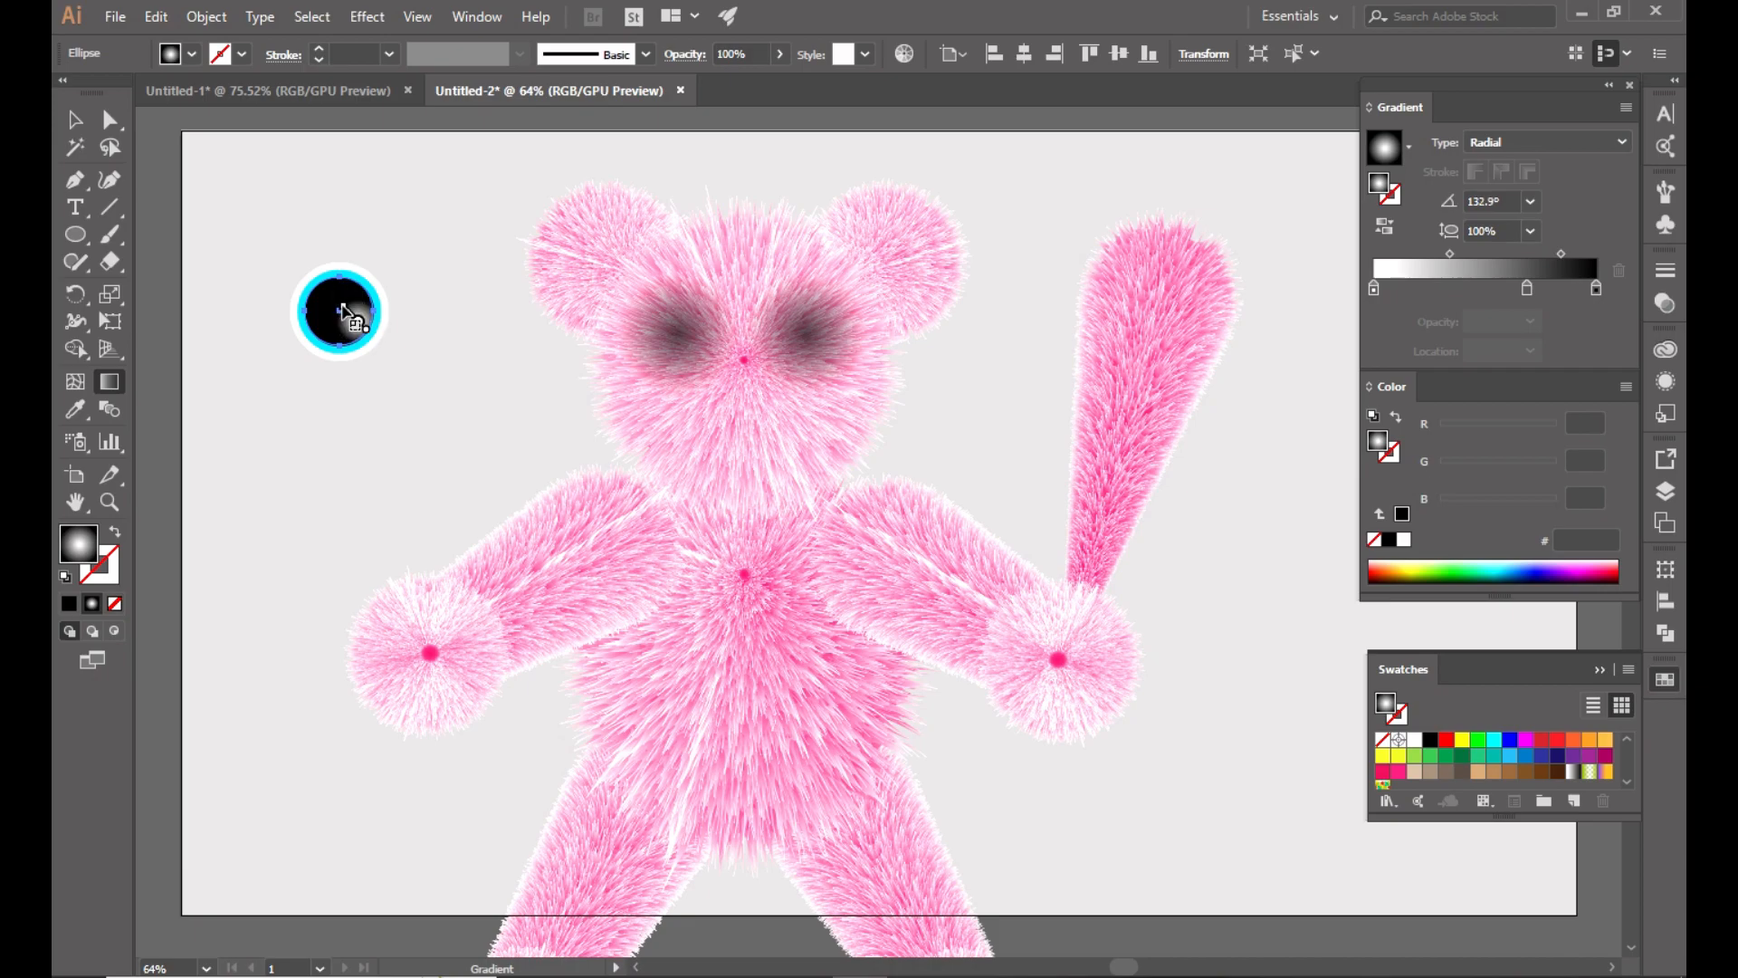
{"action": "left_click", "coordinate": [75, 119]}
{"action": "left_click", "coordinate": [245, 414]}
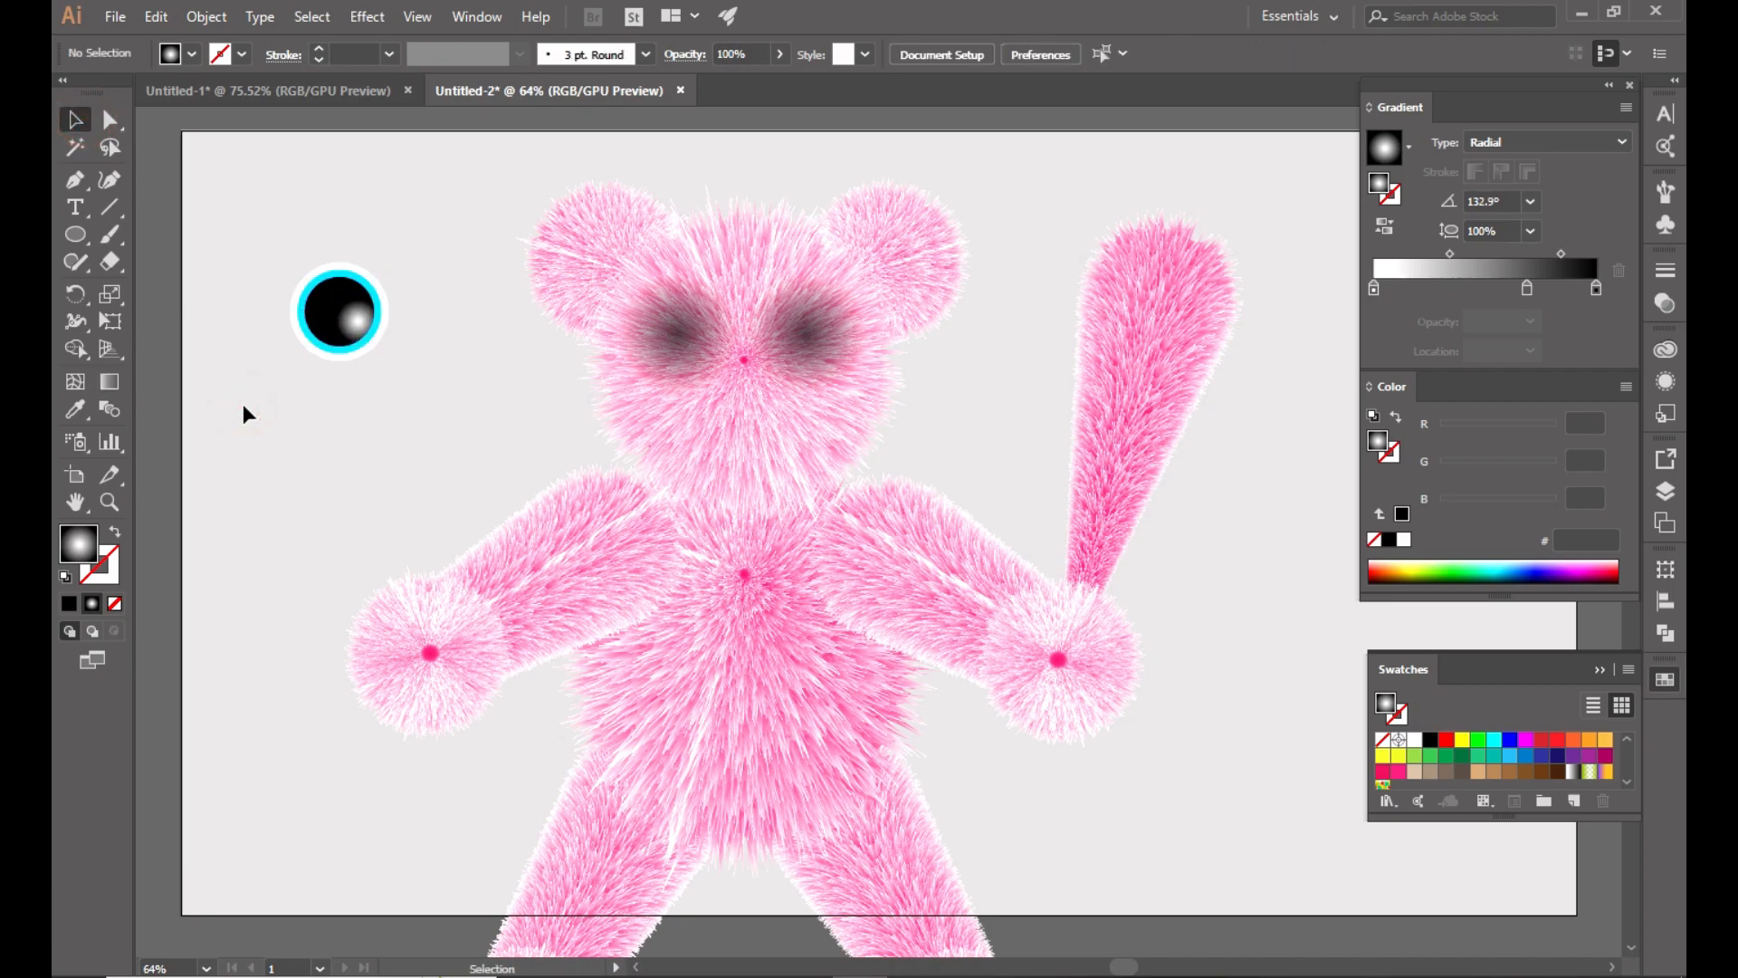
{"action": "left_click", "coordinate": [353, 326]}
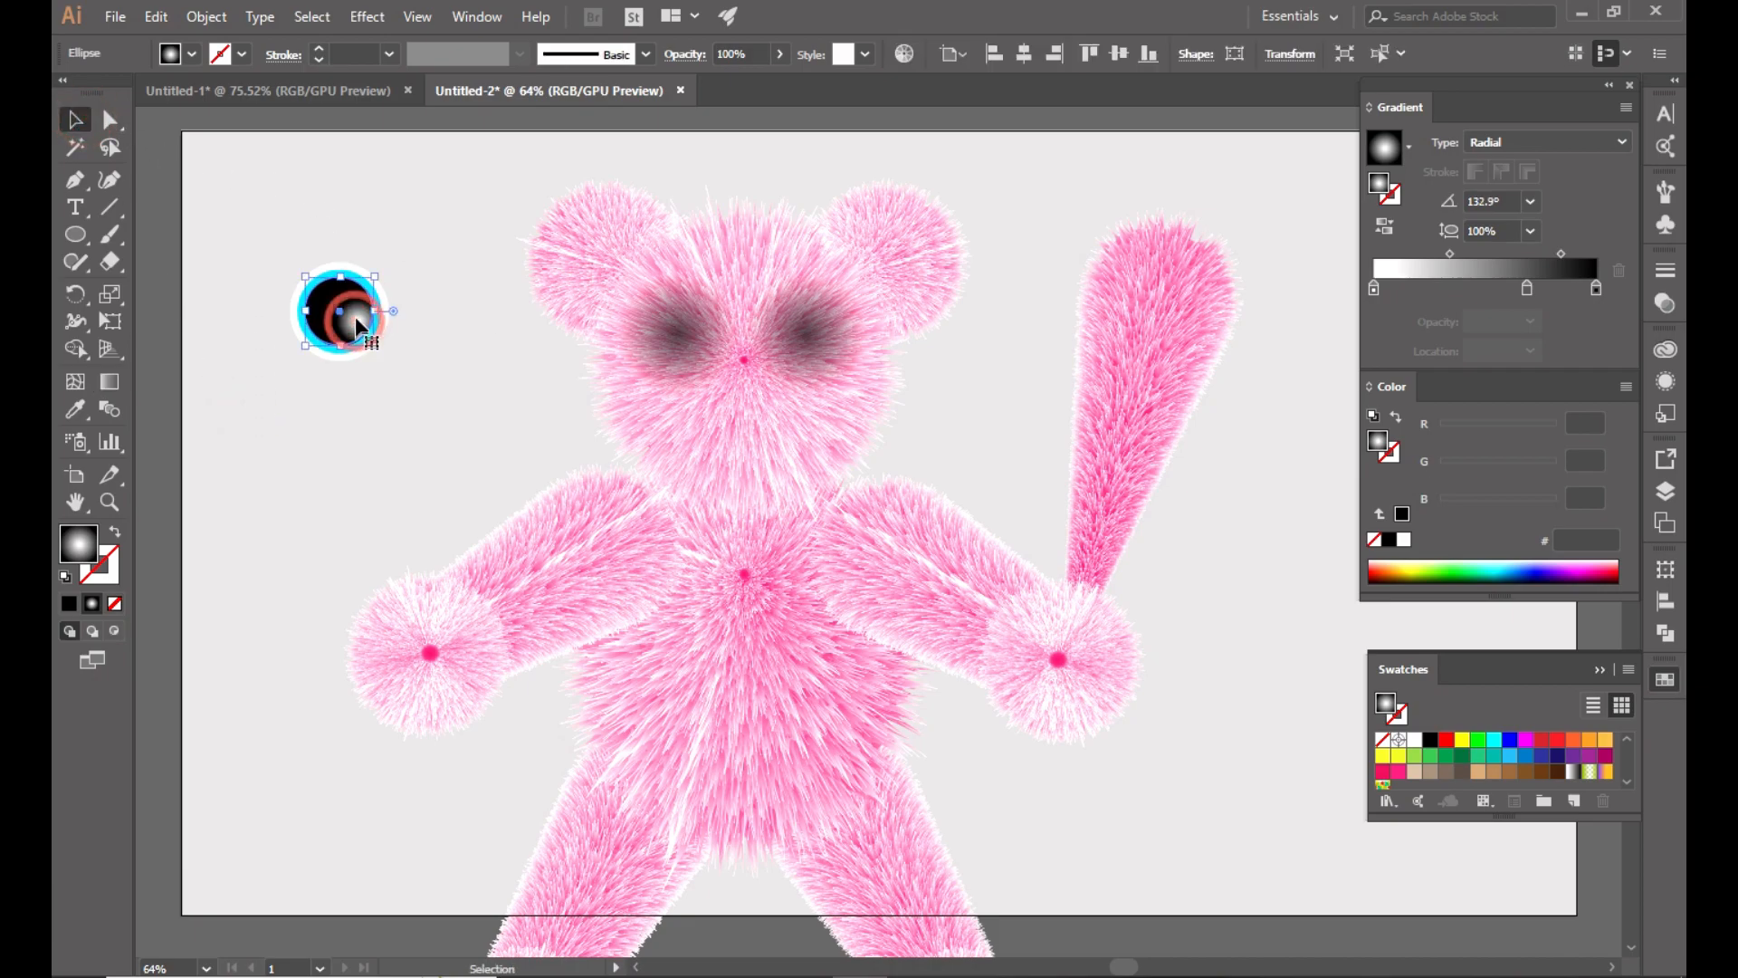
{"action": "key", "text": "g"}
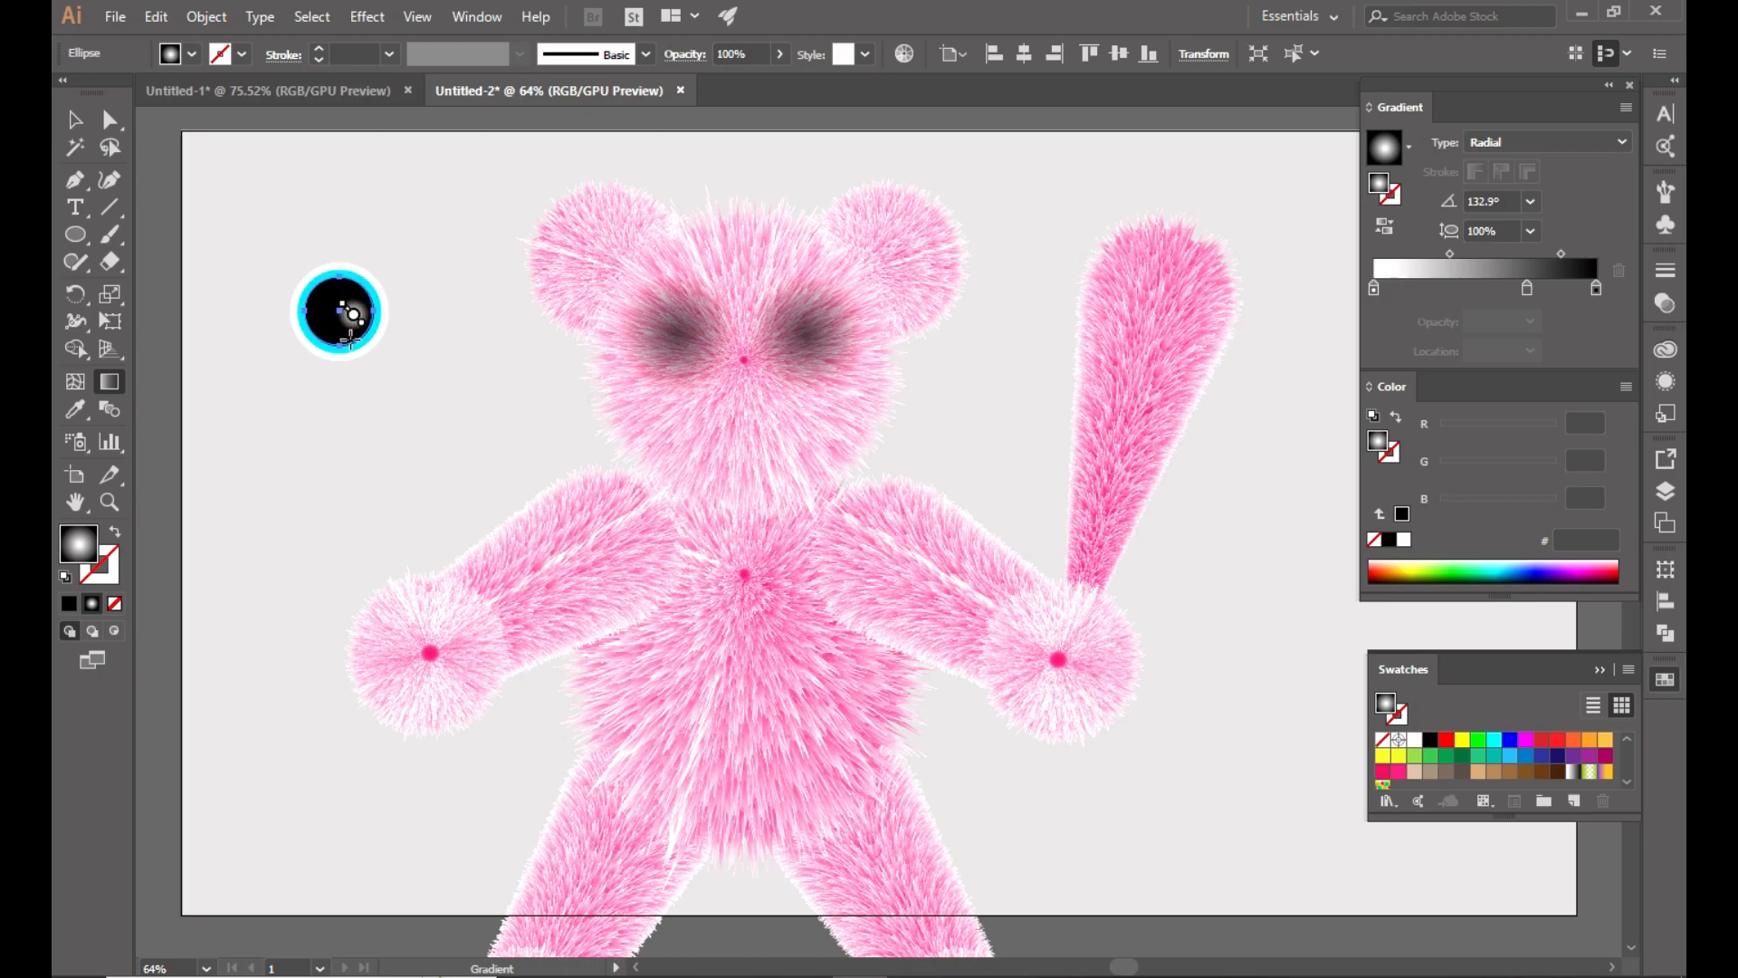
{"action": "left_click", "coordinate": [75, 118]}
{"action": "left_click", "coordinate": [232, 408]}
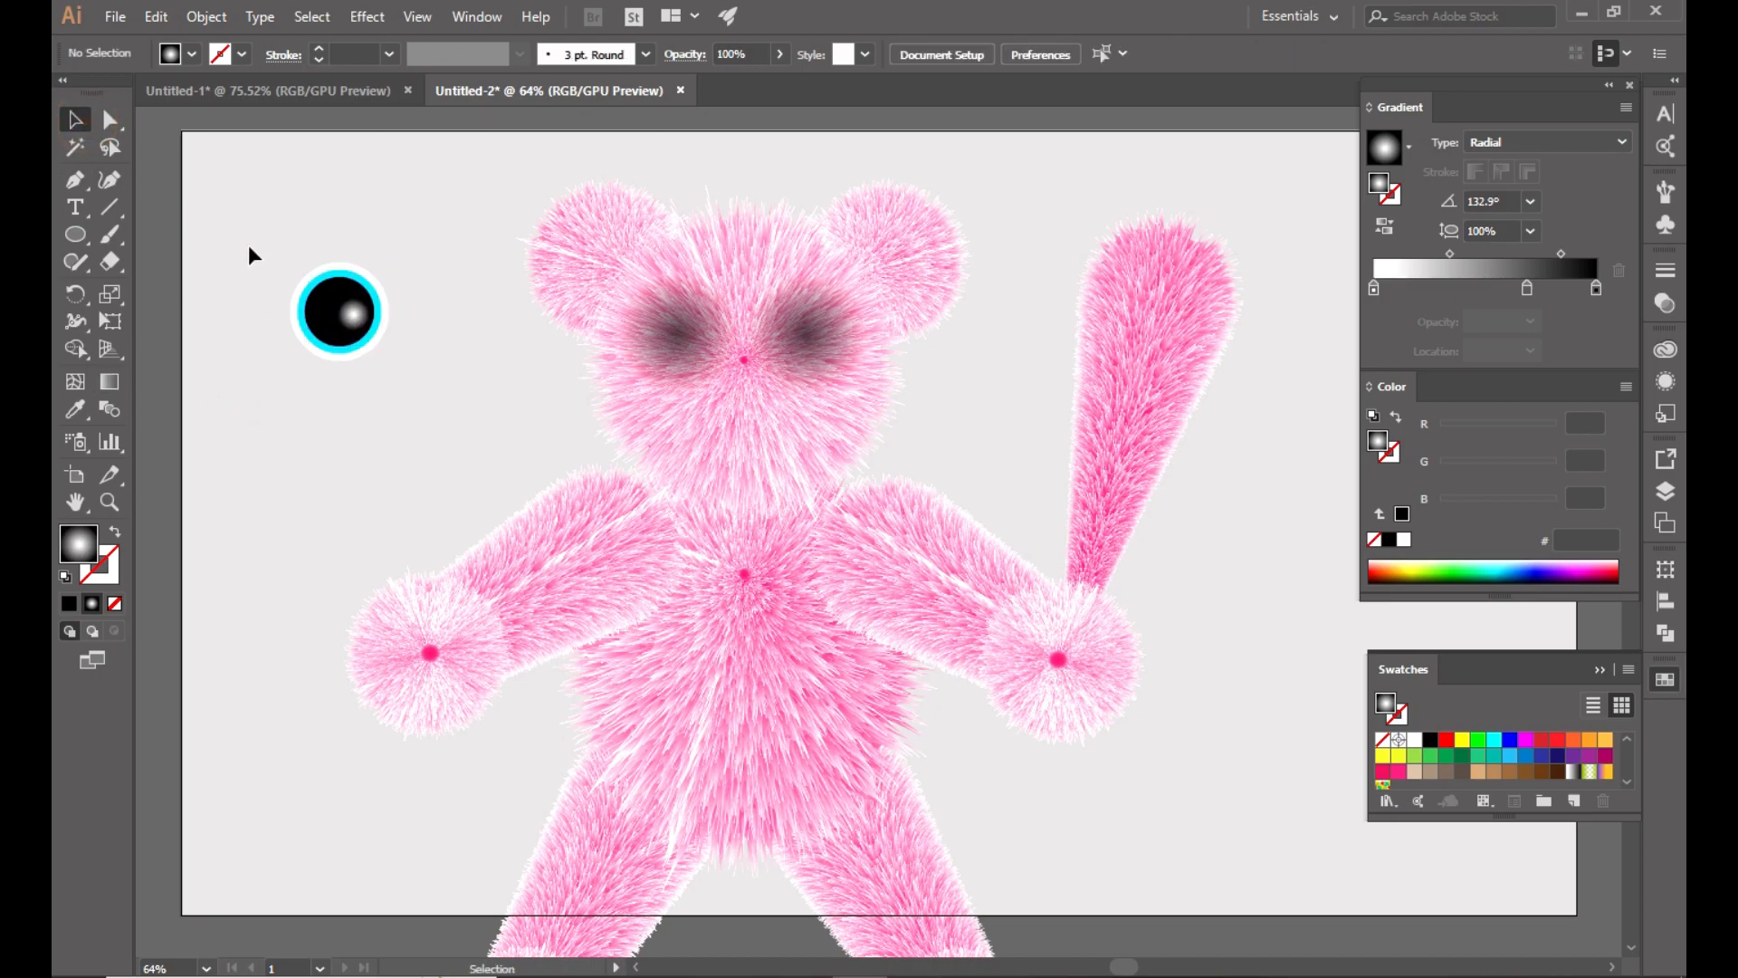
Group the three eye circles and move the eye onto the left eye shadow of the face.
{"action": "left_click", "coordinate": [378, 351]}
{"action": "right_click", "coordinate": [344, 326]}
{"action": "left_click", "coordinate": [420, 462]}
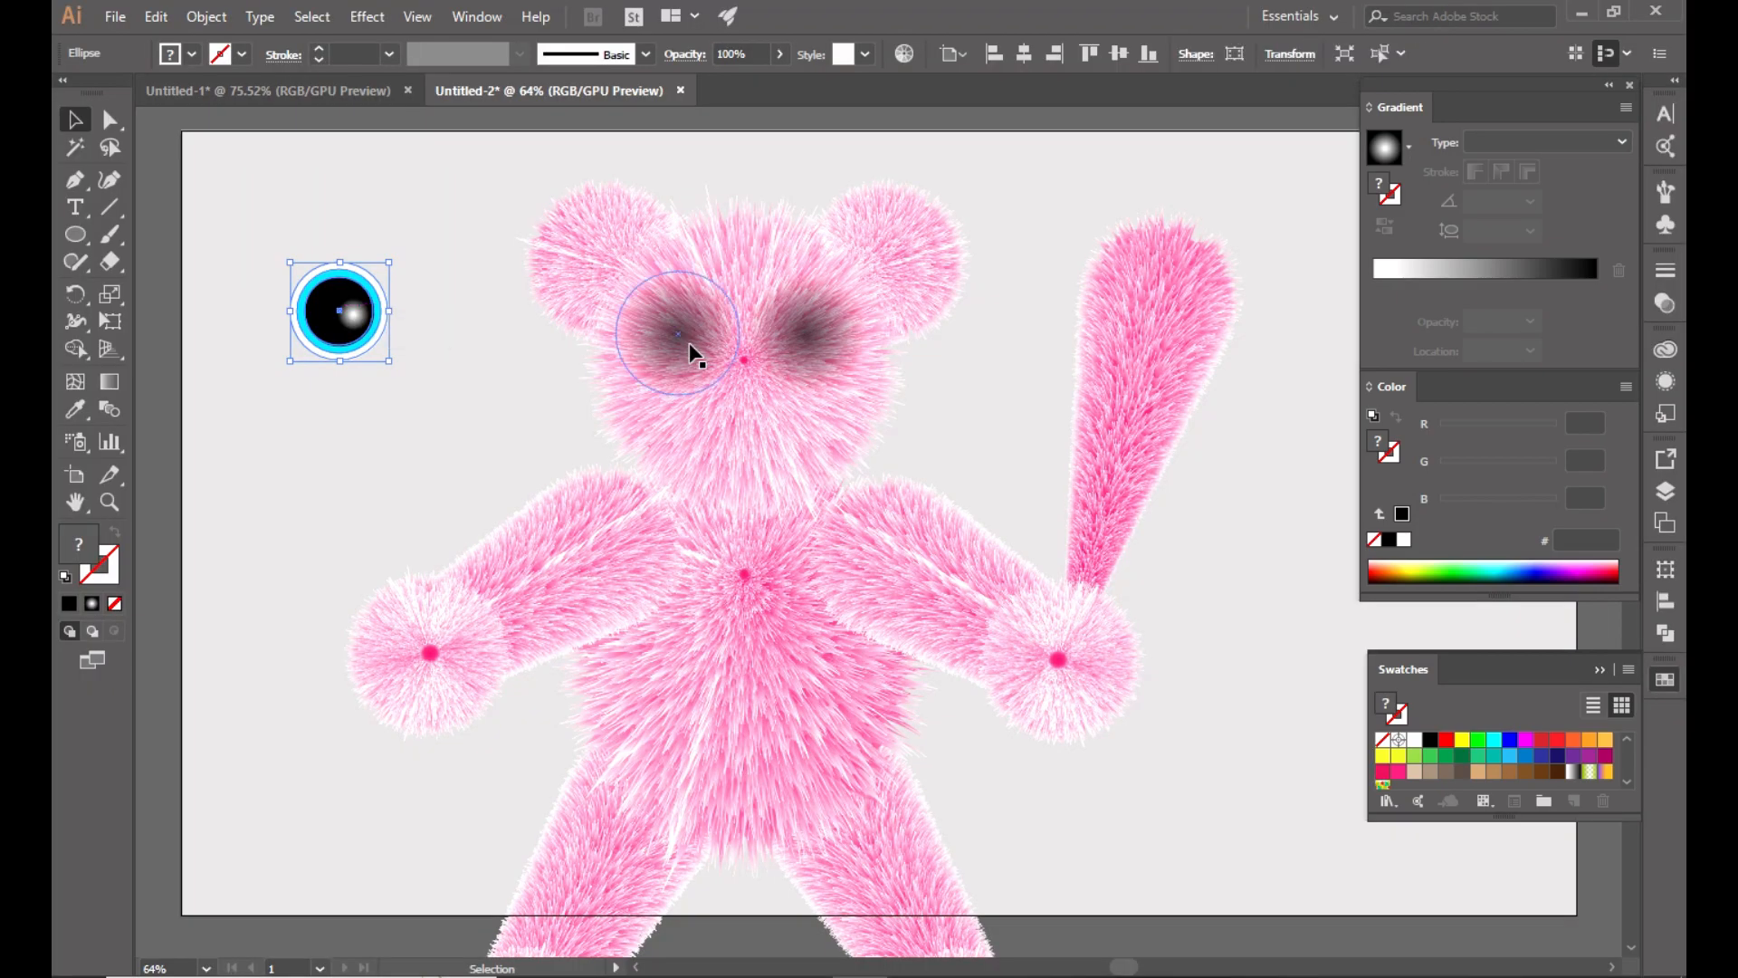
{"action": "left_click_drag", "start_coordinate": [341, 313], "coordinate": [681, 334]}
{"action": "left_click", "coordinate": [403, 423]}
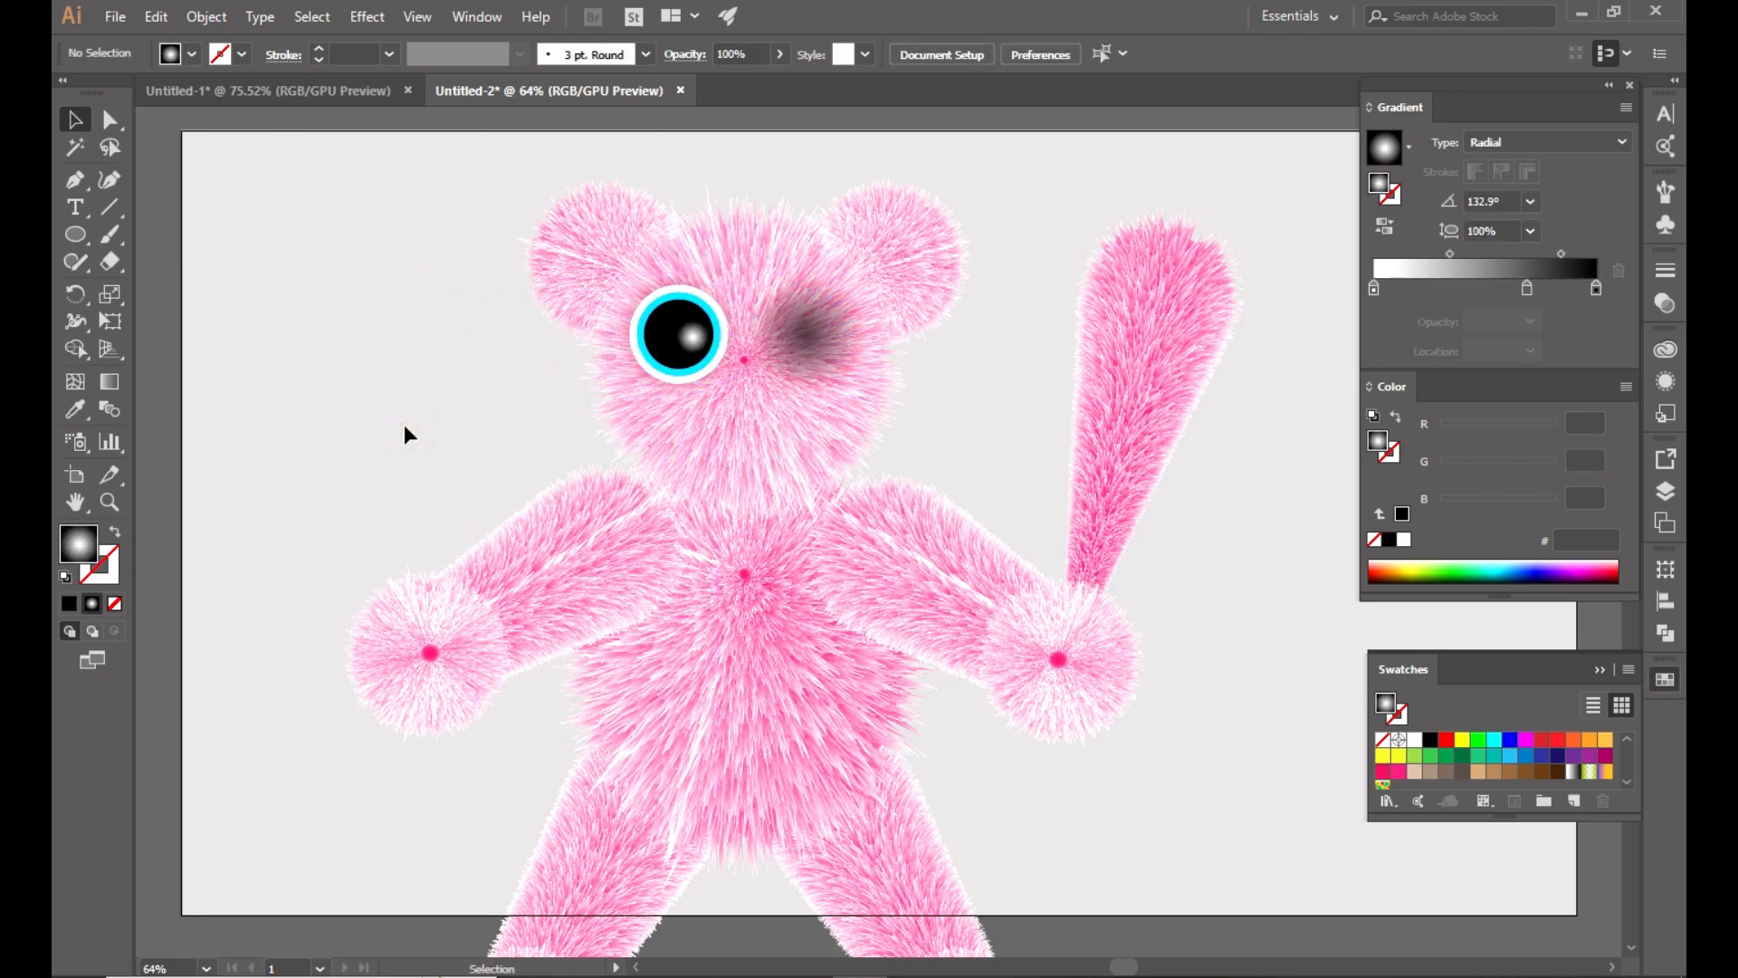
Create a copy of the eye reflected across the vertical axis and move it onto the right eye shadow.
{"action": "right_click", "coordinate": [693, 342]}
{"action": "mouse_move", "coordinate": [781, 561]}
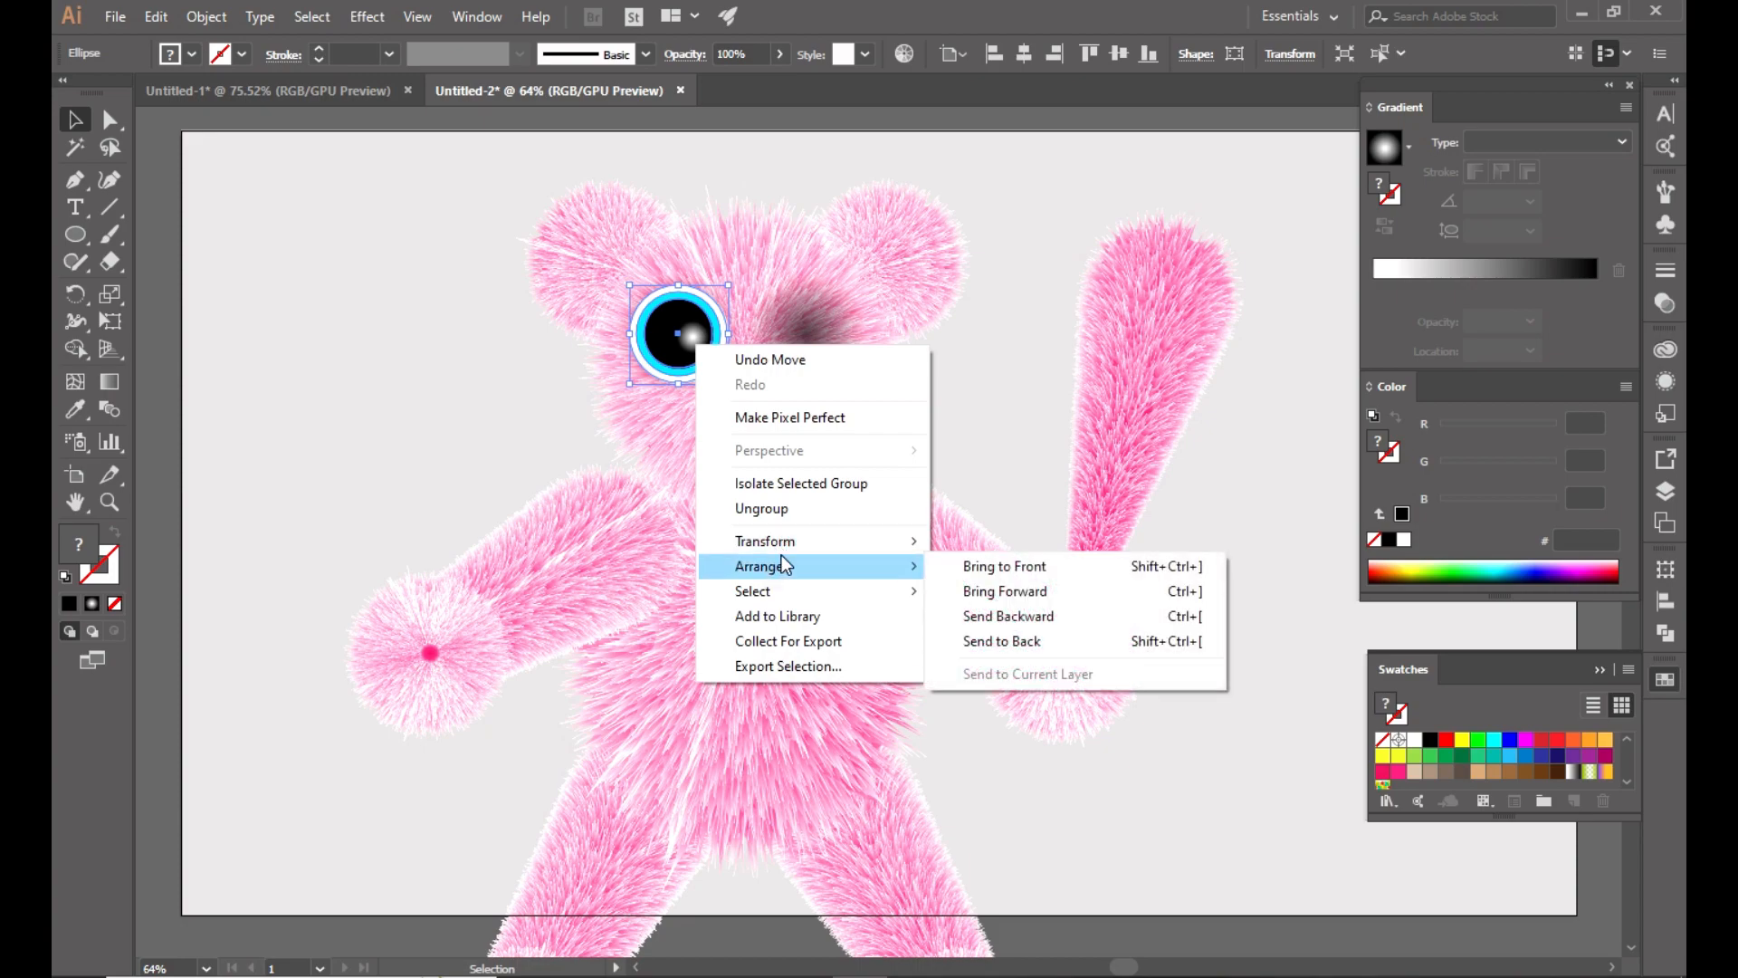
{"action": "left_click", "coordinate": [1005, 622]}
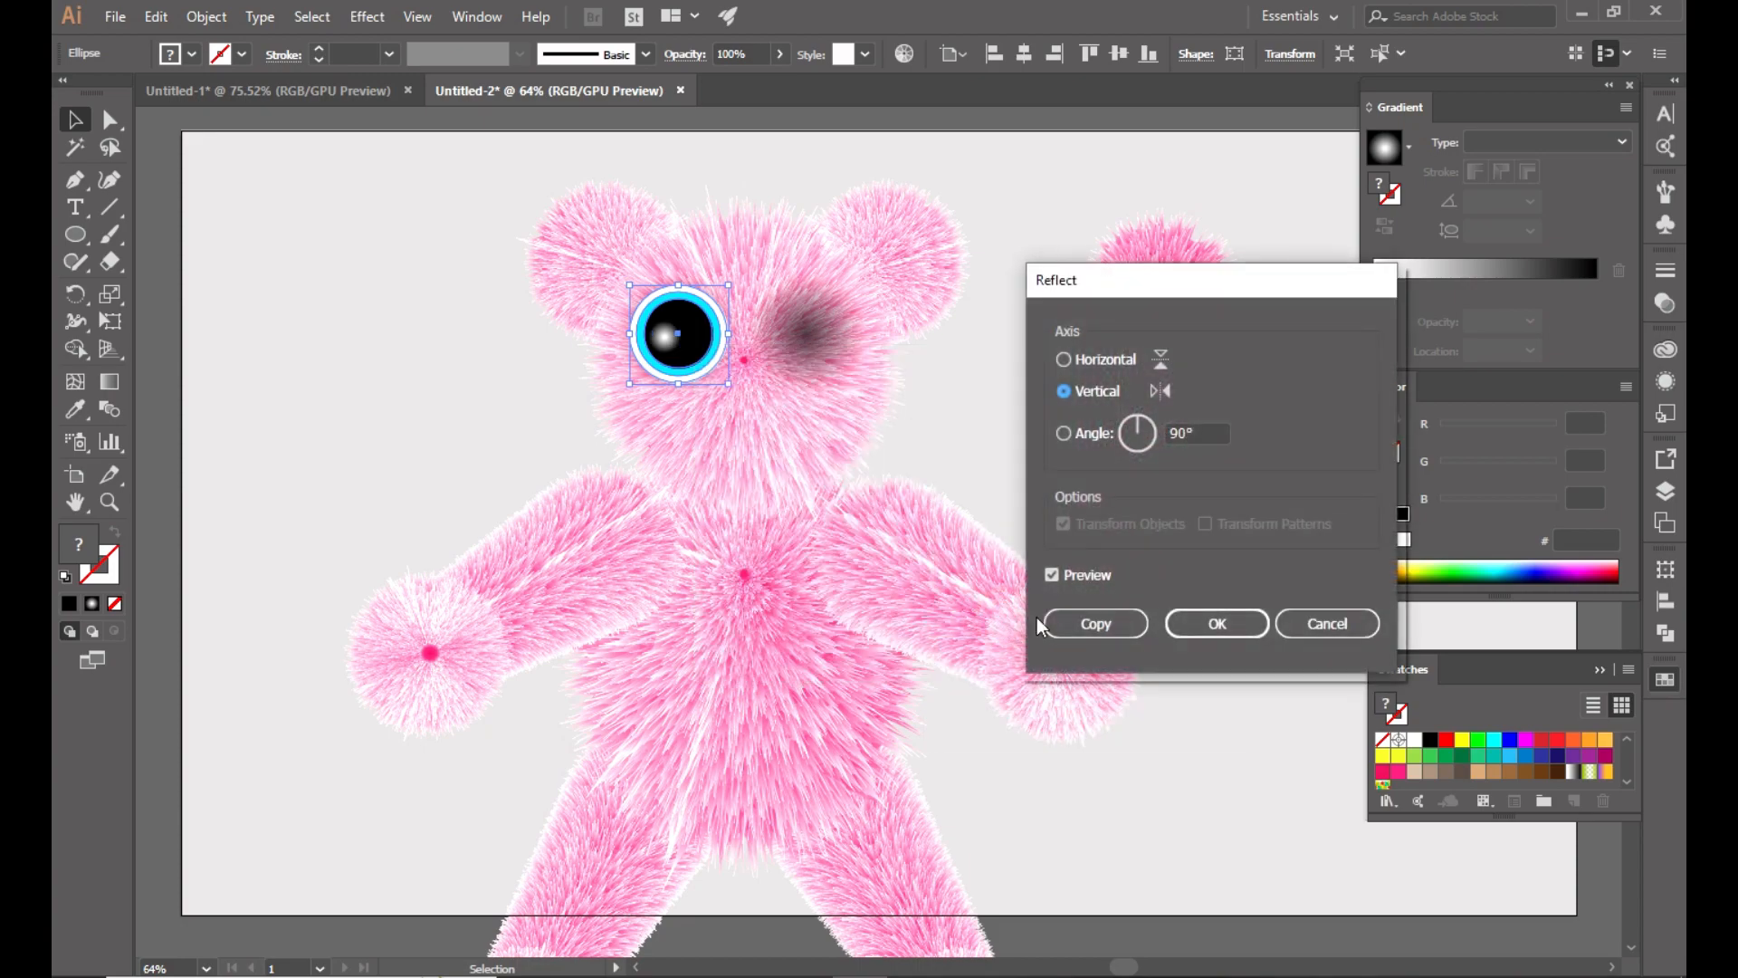
{"action": "left_click", "coordinate": [1115, 623]}
{"action": "left_click_drag", "start_coordinate": [678, 338], "coordinate": [827, 341]}
{"action": "left_click", "coordinate": [279, 394]}
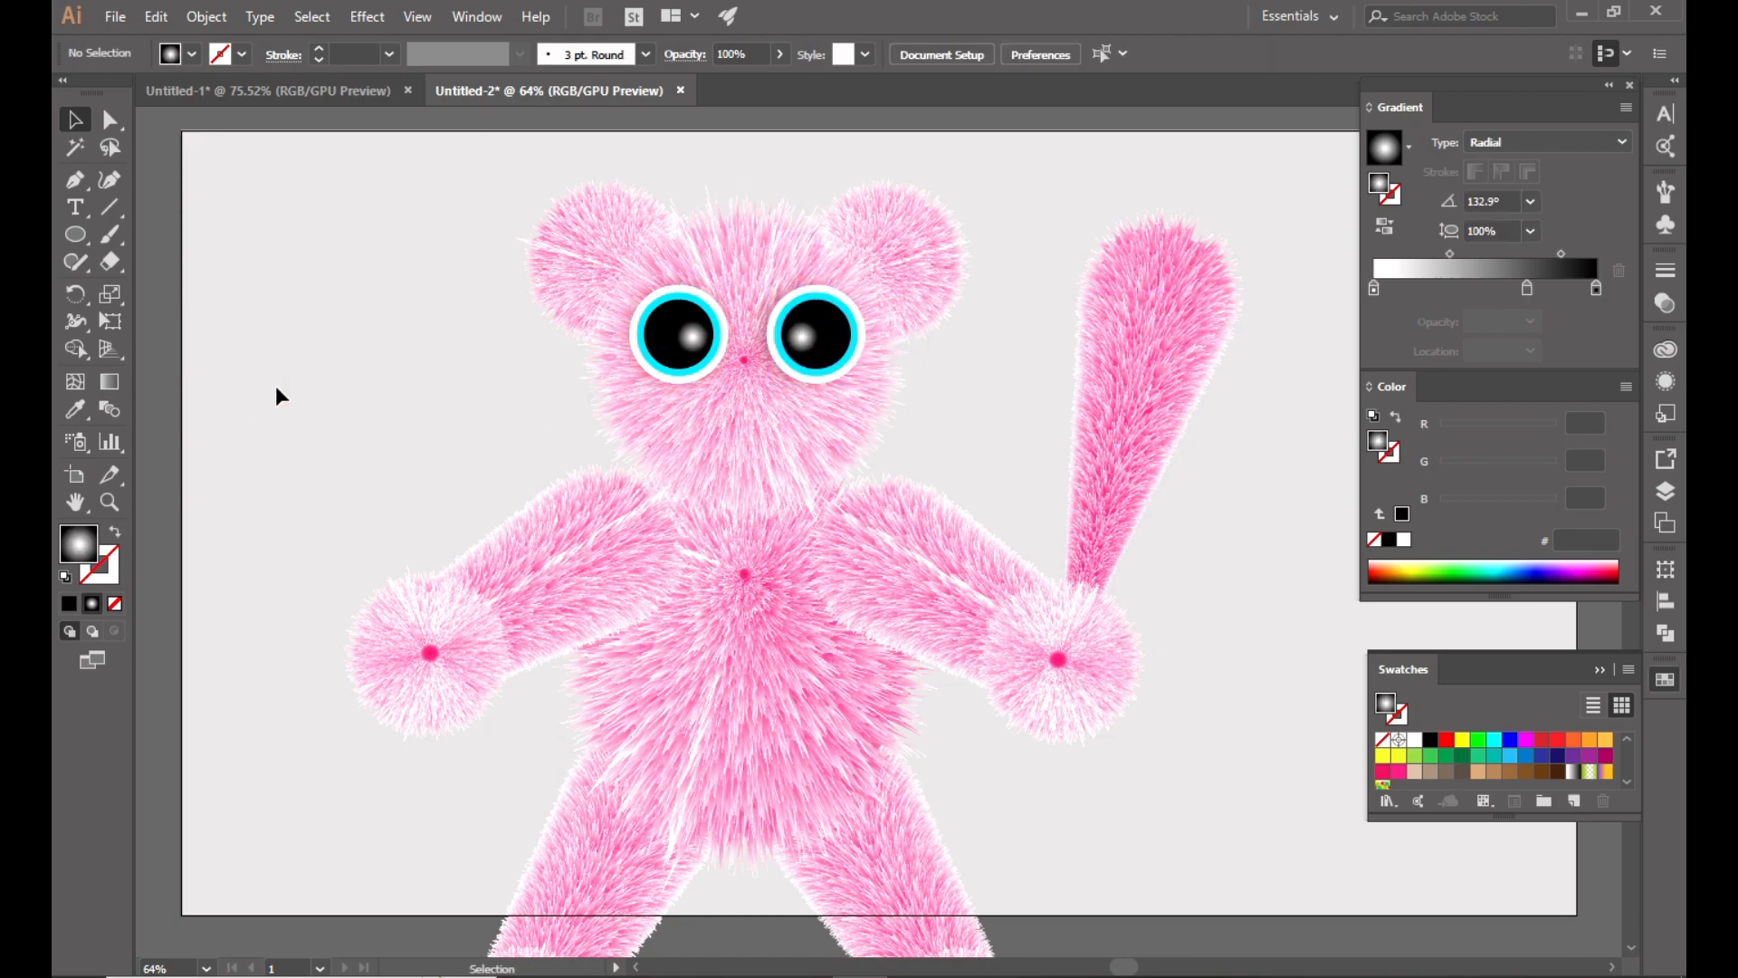
Draw a wide ellipse left of the head and make its radial gradient white to cyan, deleting the middle grey stop.
{"action": "mouse_move", "coordinate": [75, 235]}
{"action": "left_mouse_down"}
{"action": "mouse_move", "coordinate": [146, 293]}
{"action": "mouse_move", "coordinate": [411, 419]}
{"action": "mouse_move", "coordinate": [402, 408]}
{"action": "left_mouse_up"}
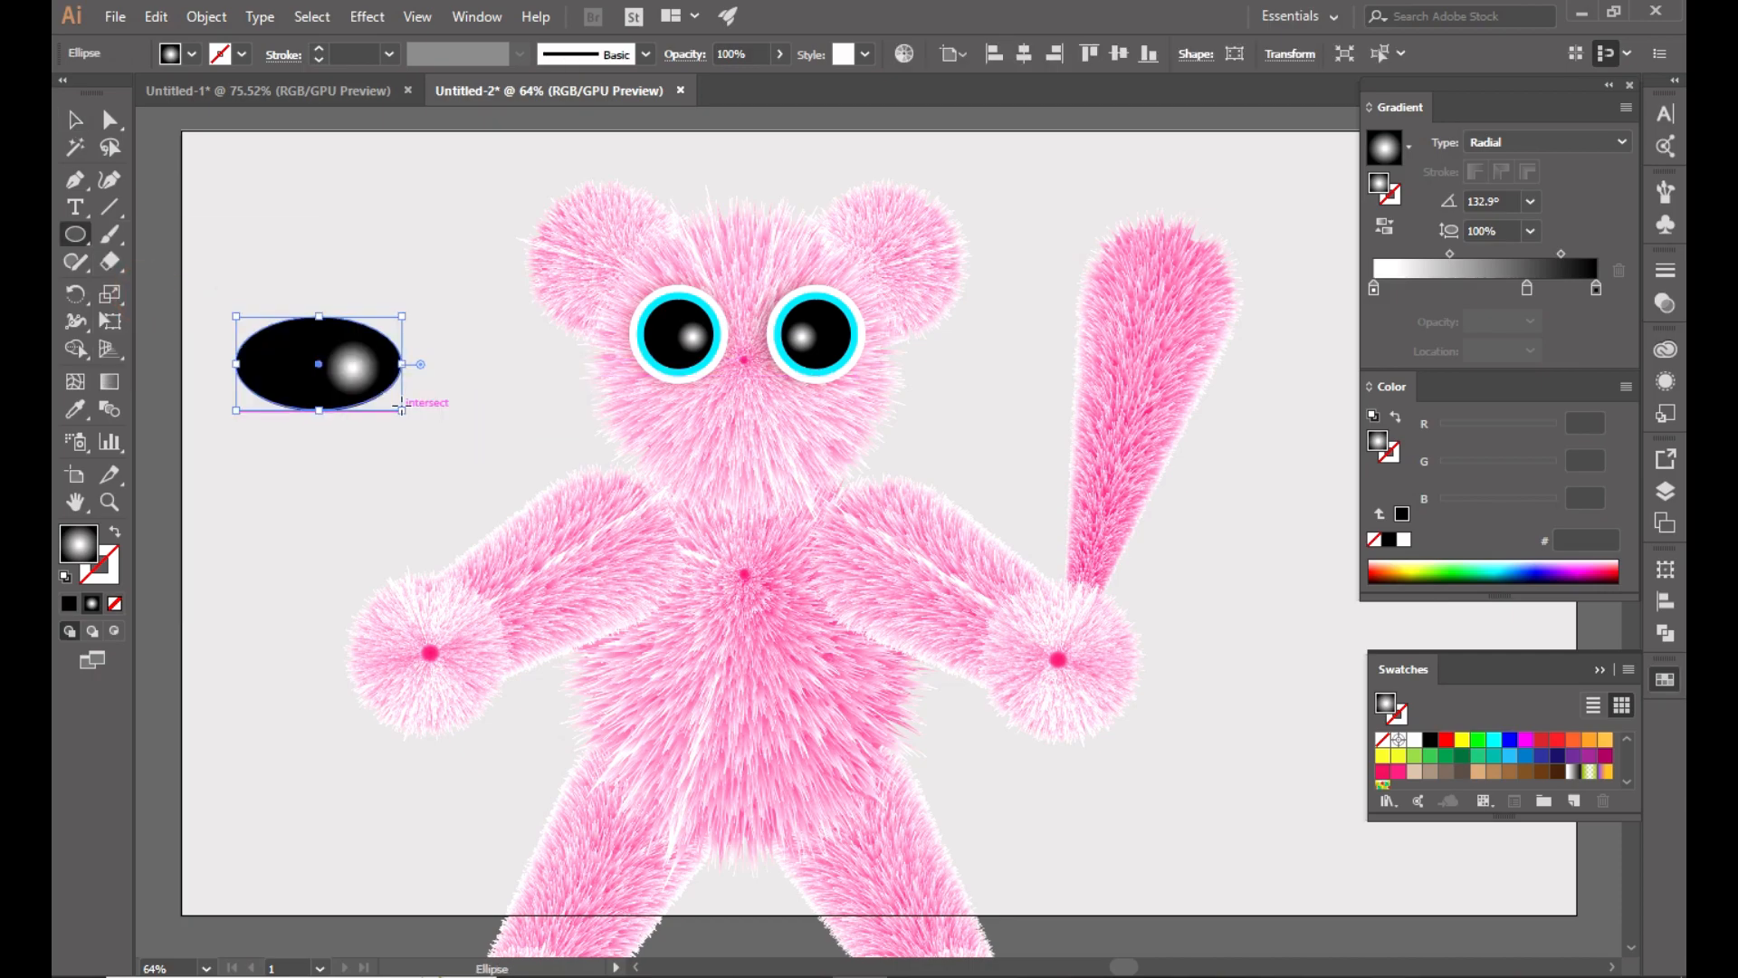
{"action": "left_click", "coordinate": [1527, 288]}
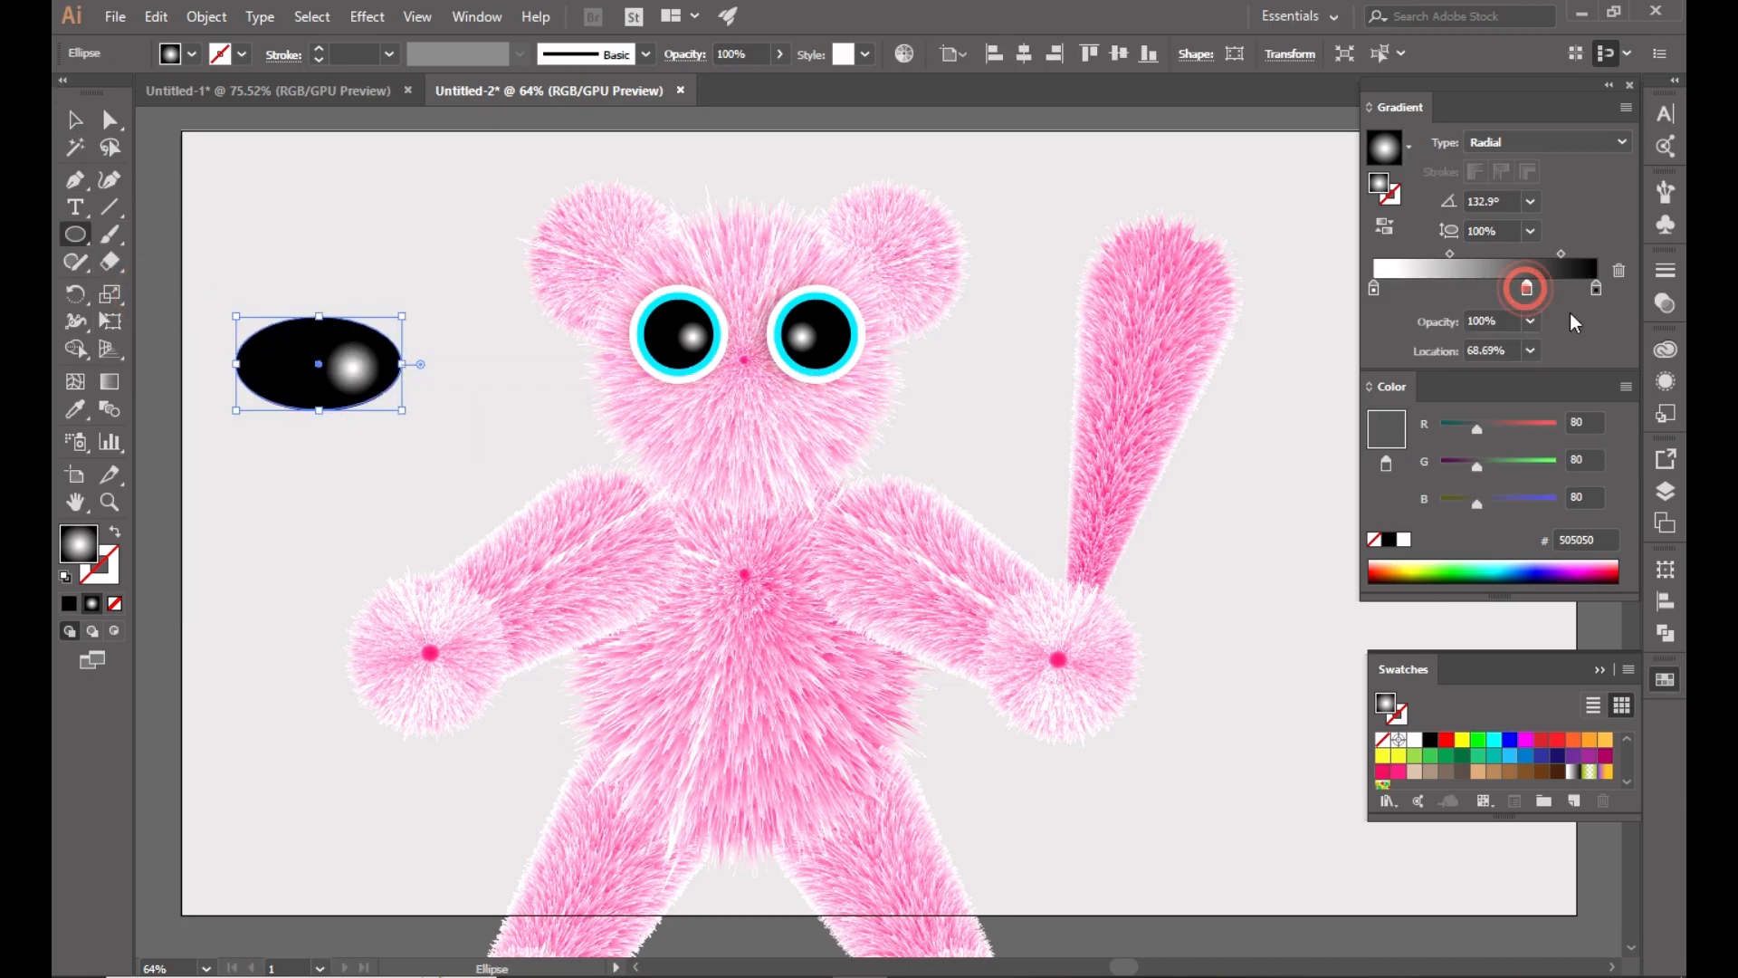
{"action": "left_click", "coordinate": [1620, 271]}
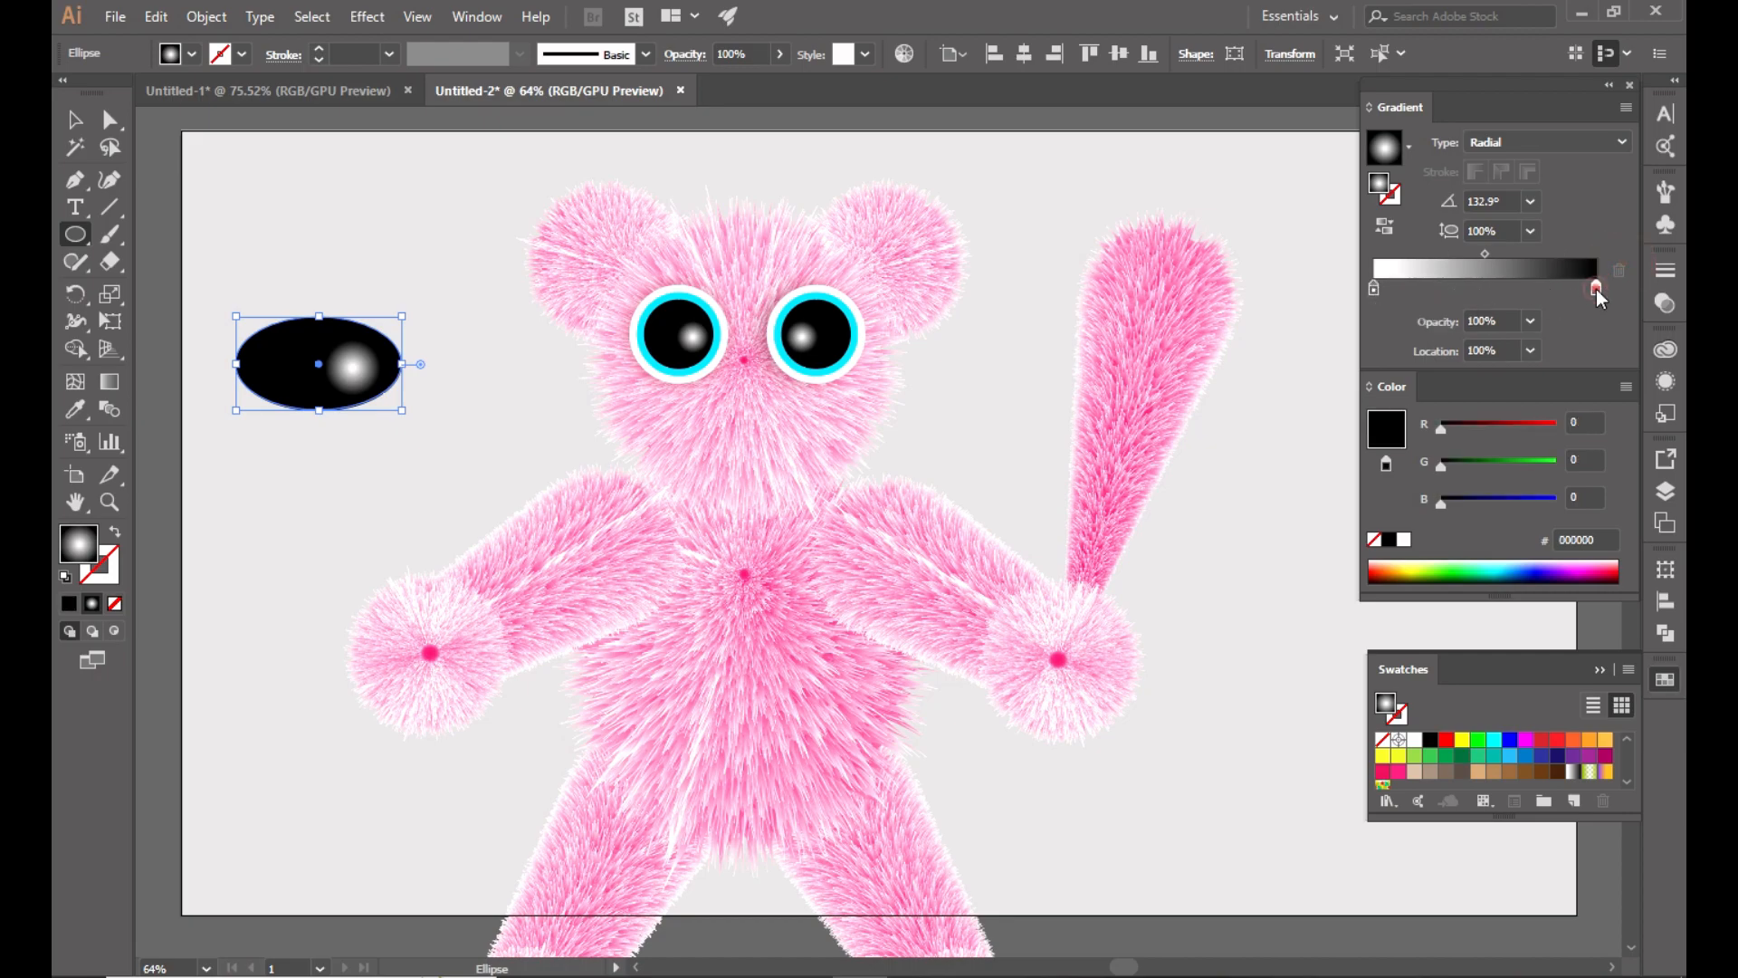
{"action": "double_click", "coordinate": [1597, 288]}
{"action": "left_click", "coordinate": [1414, 362]}
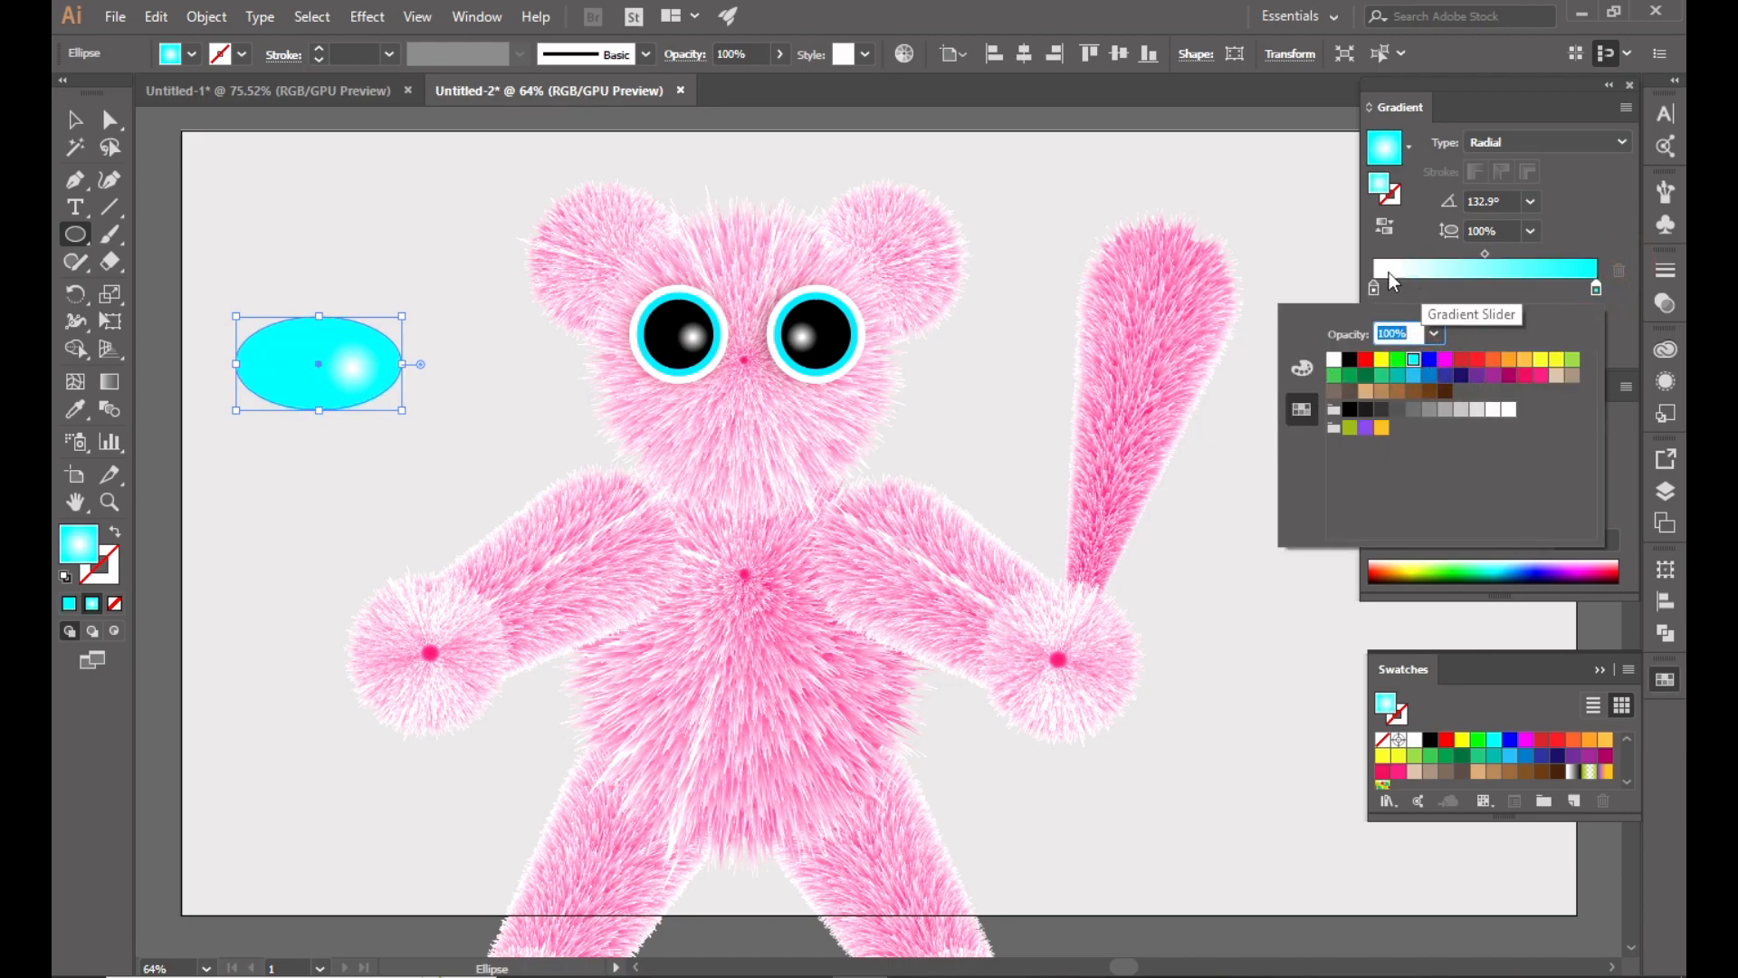
Reverse the ellipse's gradient to run from cyan to white and reset it to a centred radial at 0°.
{"action": "left_click", "coordinate": [1384, 226]}
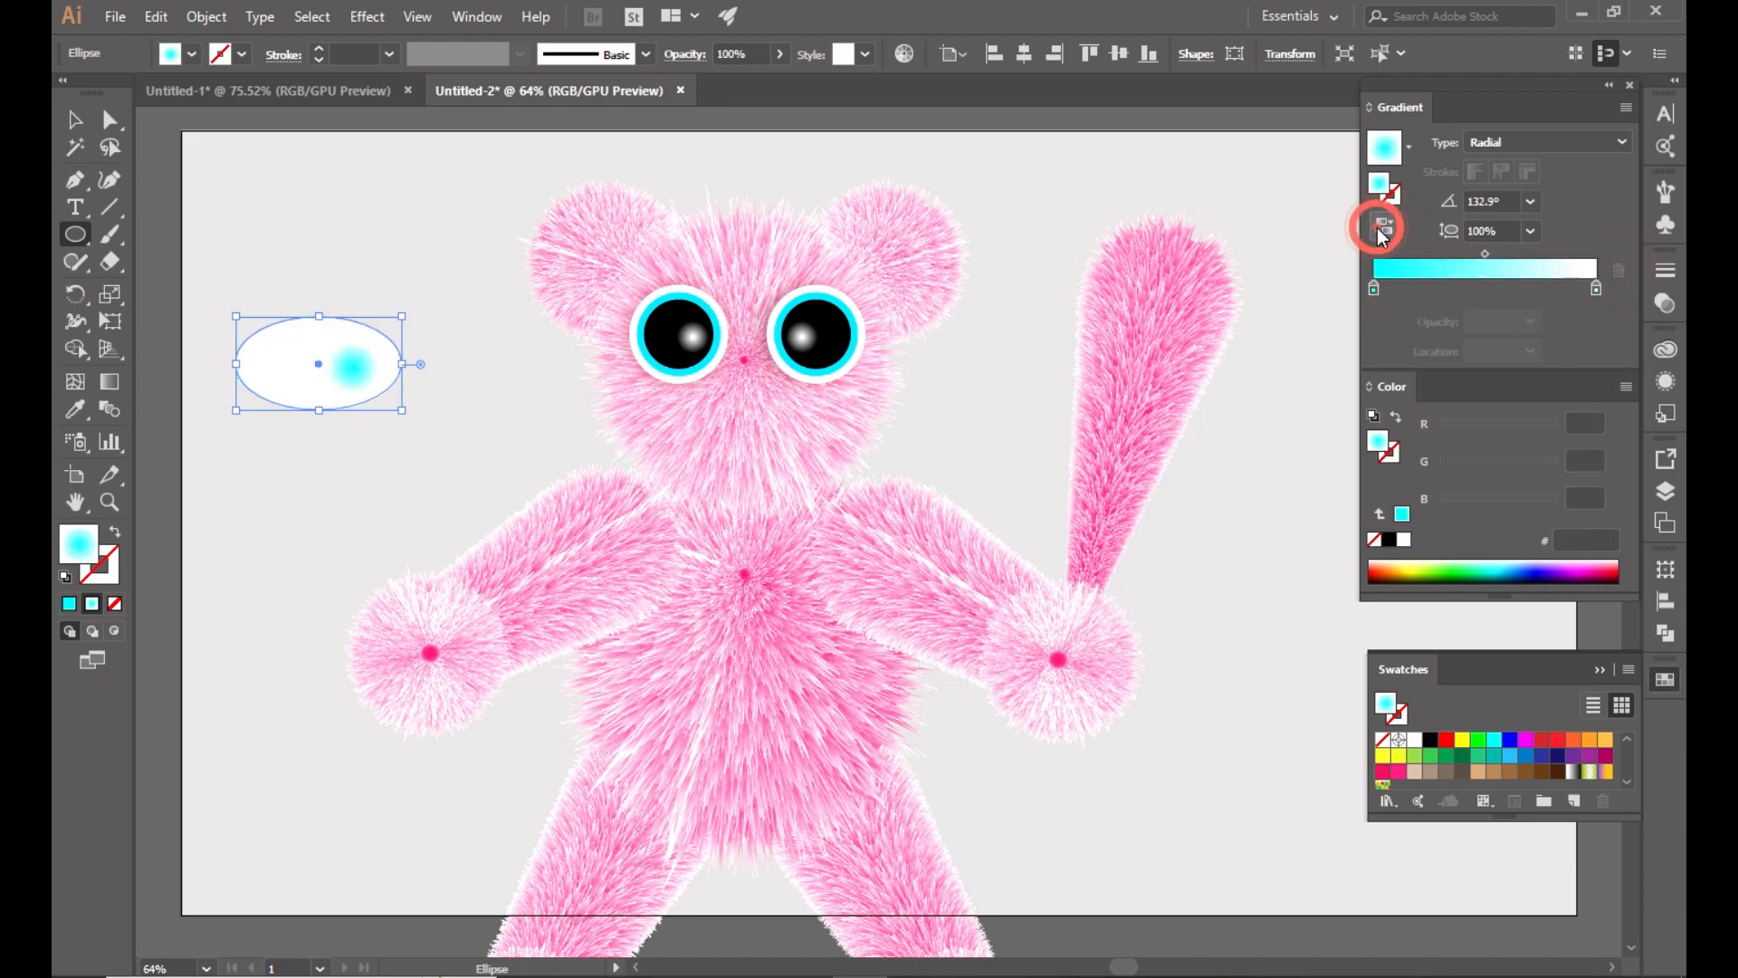
{"action": "left_click", "coordinate": [1507, 144]}
{"action": "left_click", "coordinate": [1498, 167]}
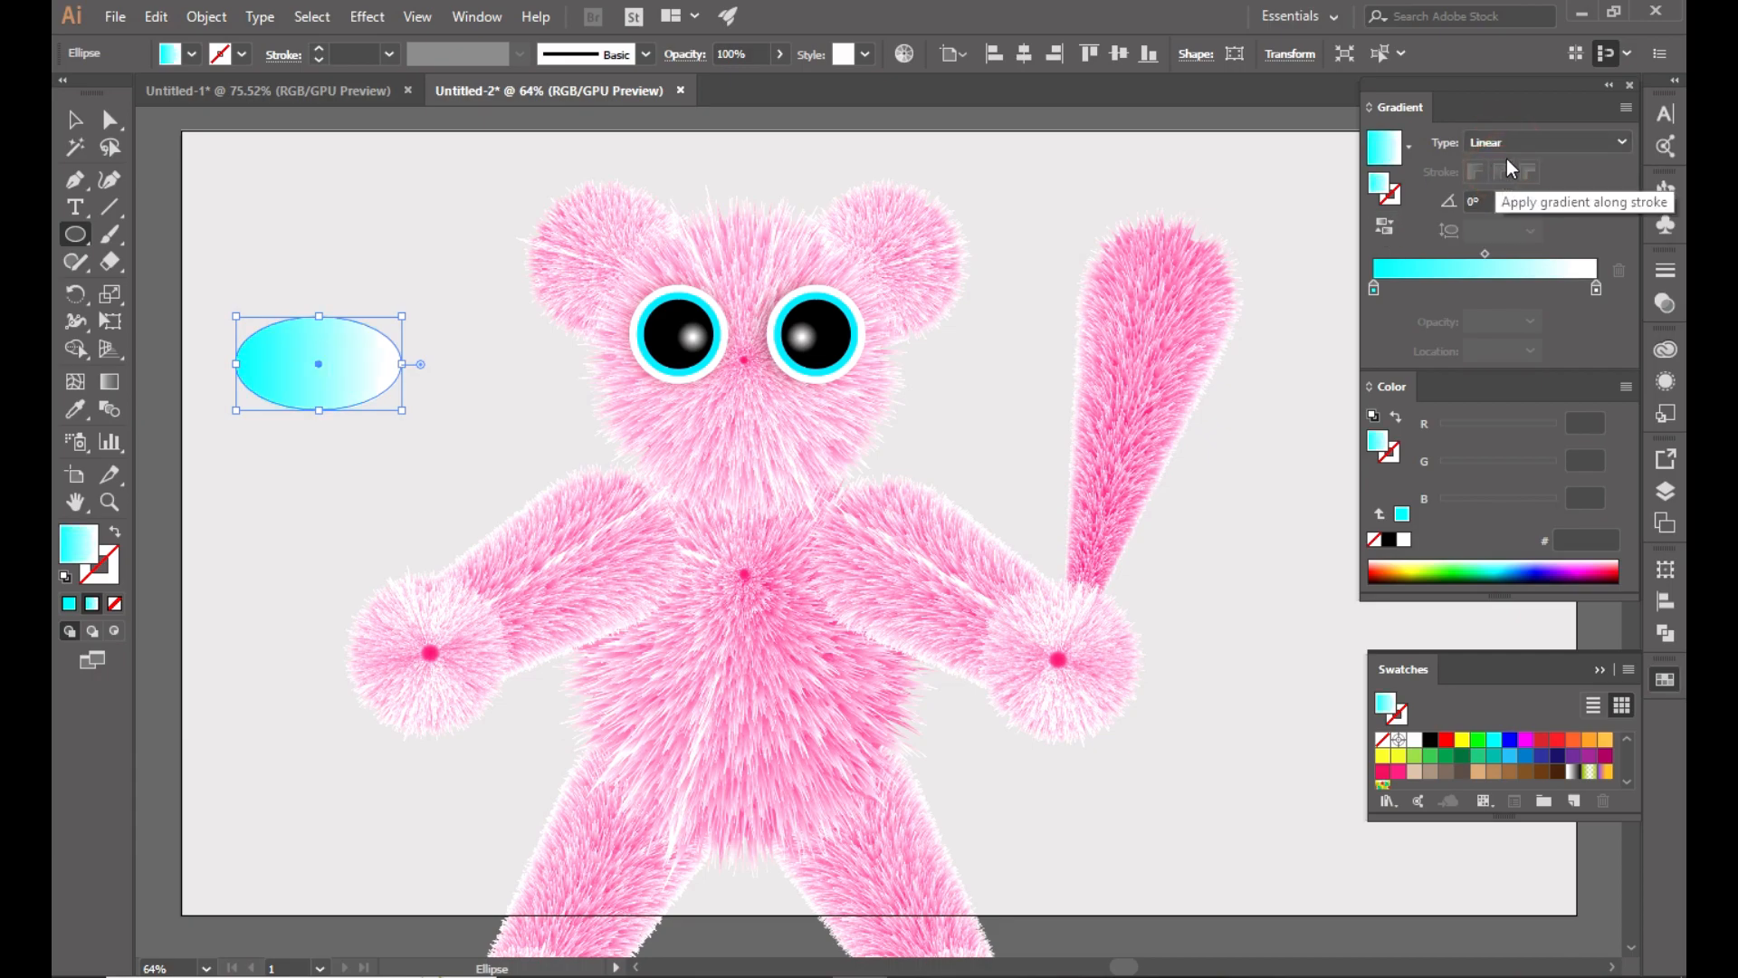
{"action": "left_click", "coordinate": [1492, 145]}
{"action": "left_click", "coordinate": [1486, 184]}
{"action": "left_click", "coordinate": [1384, 226]}
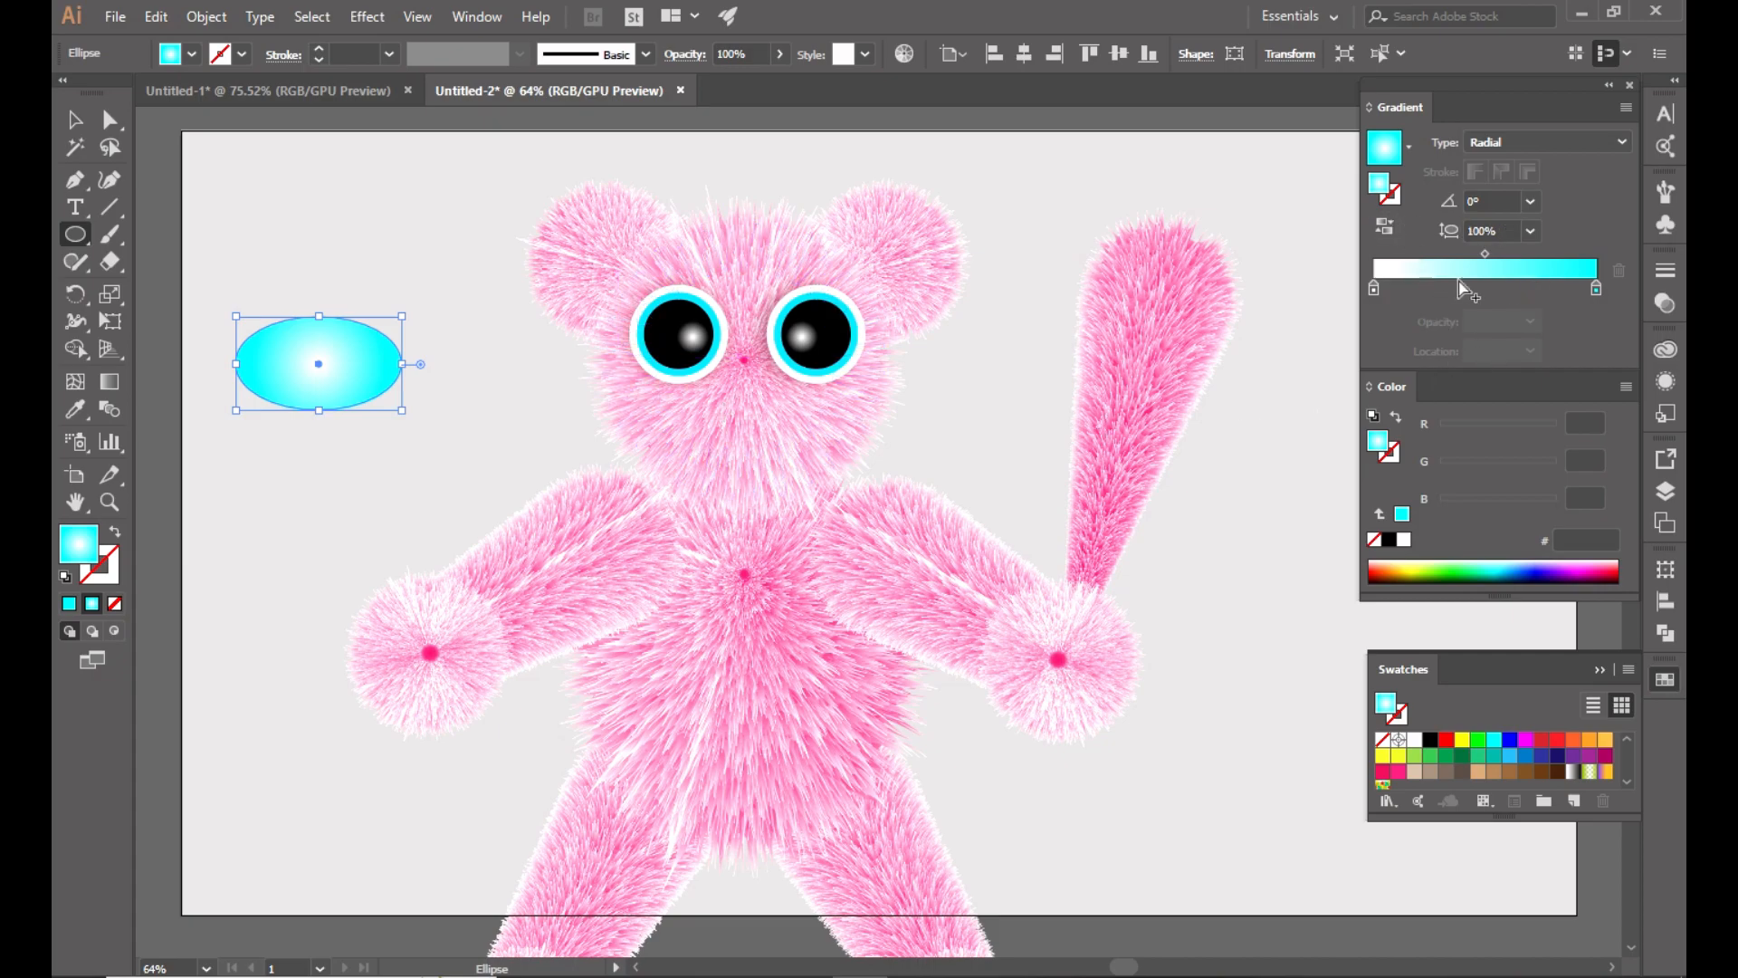
{"action": "left_click", "coordinate": [1385, 225]}
{"action": "left_click", "coordinate": [1500, 143]}
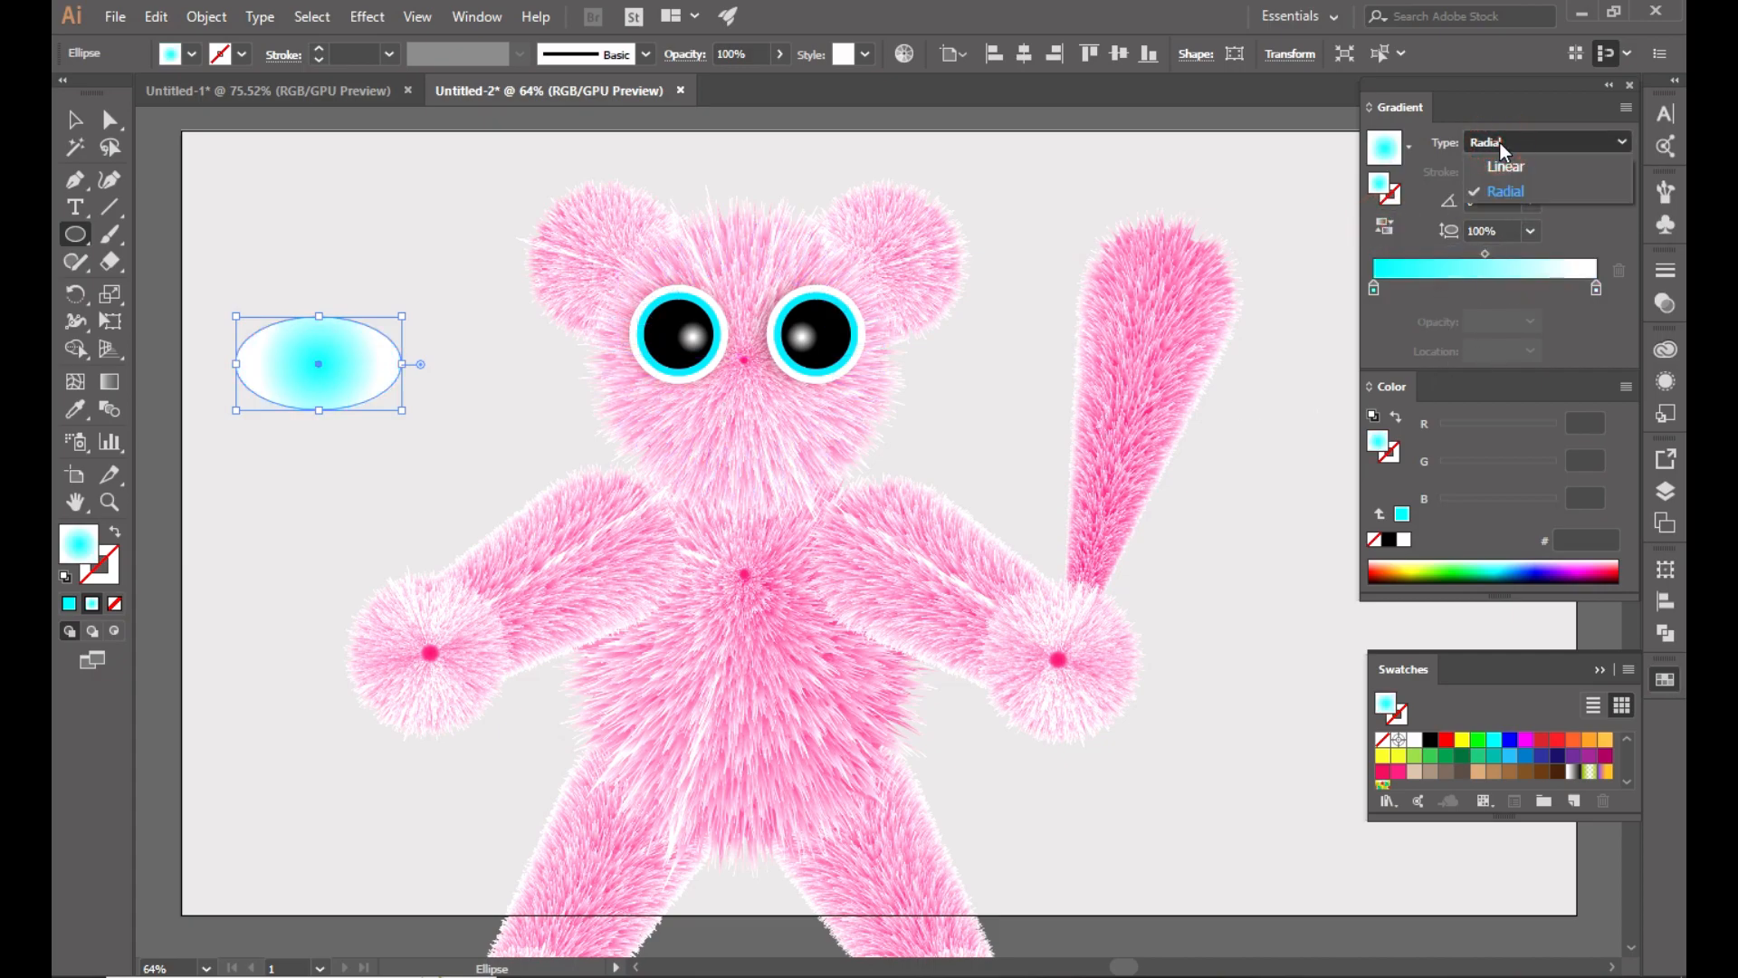
Change the gradient's cyan stop to a deeper blue, 00c9ff.
{"action": "double_click", "coordinate": [1373, 288]}
{"action": "left_click", "coordinate": [1300, 369]}
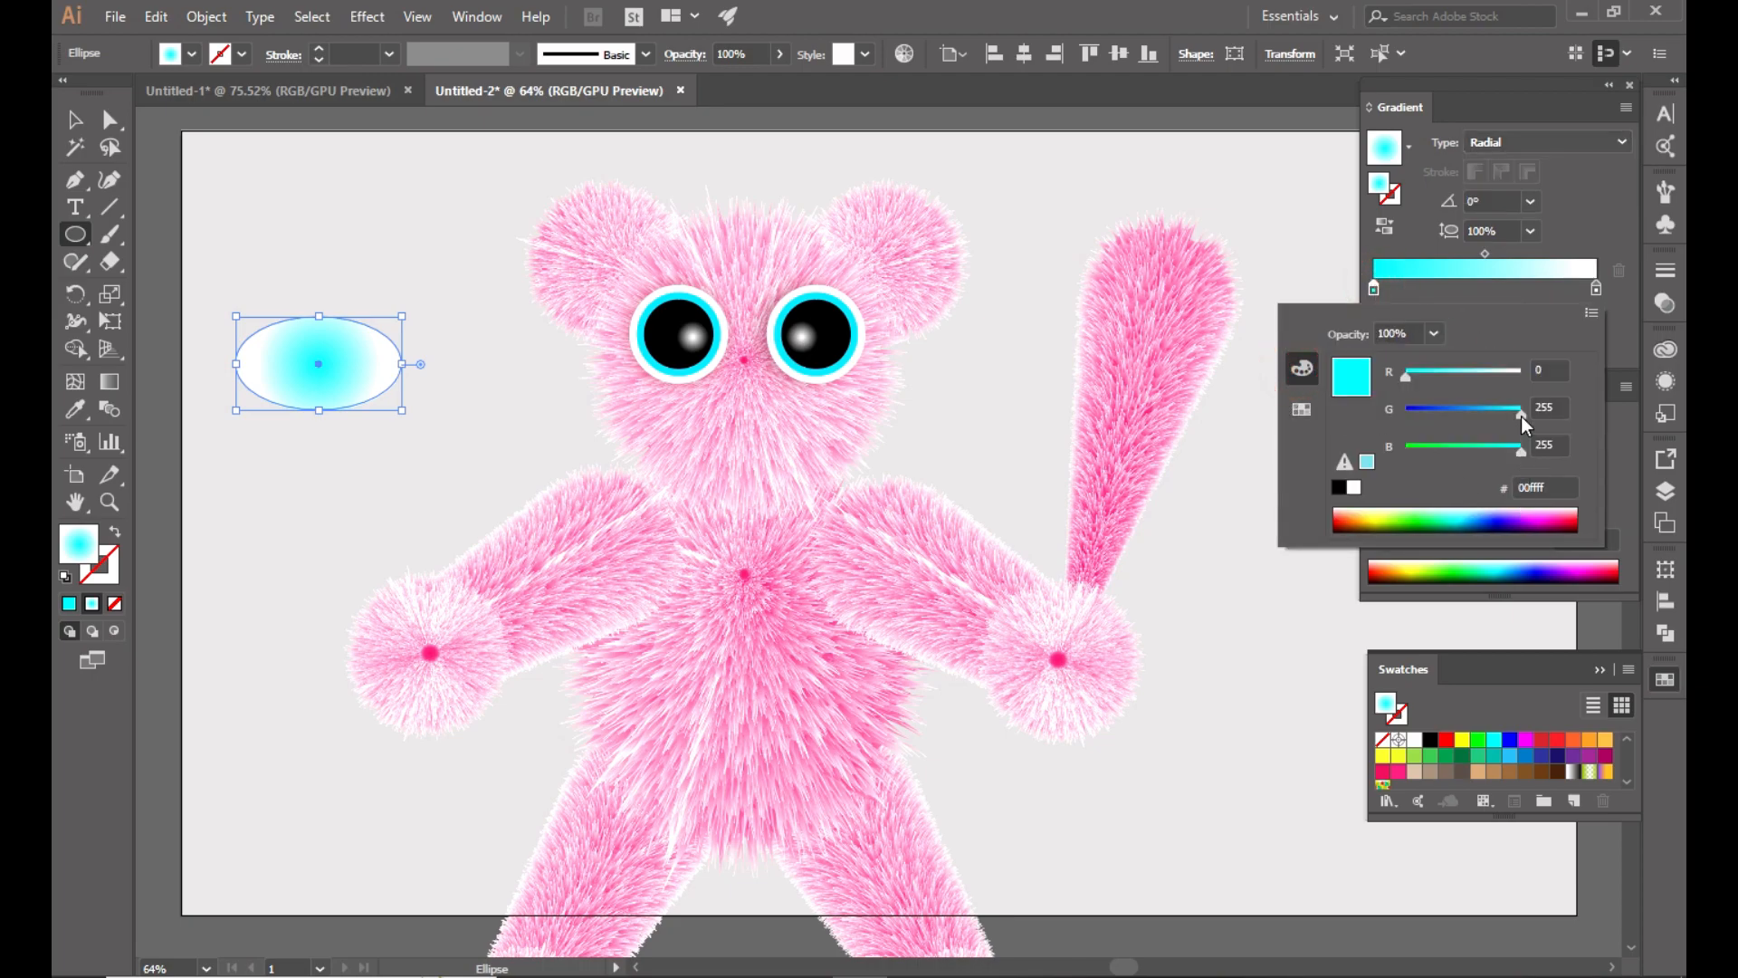
{"action": "left_click_drag", "start_coordinate": [1522, 415], "coordinate": [1496, 414]}
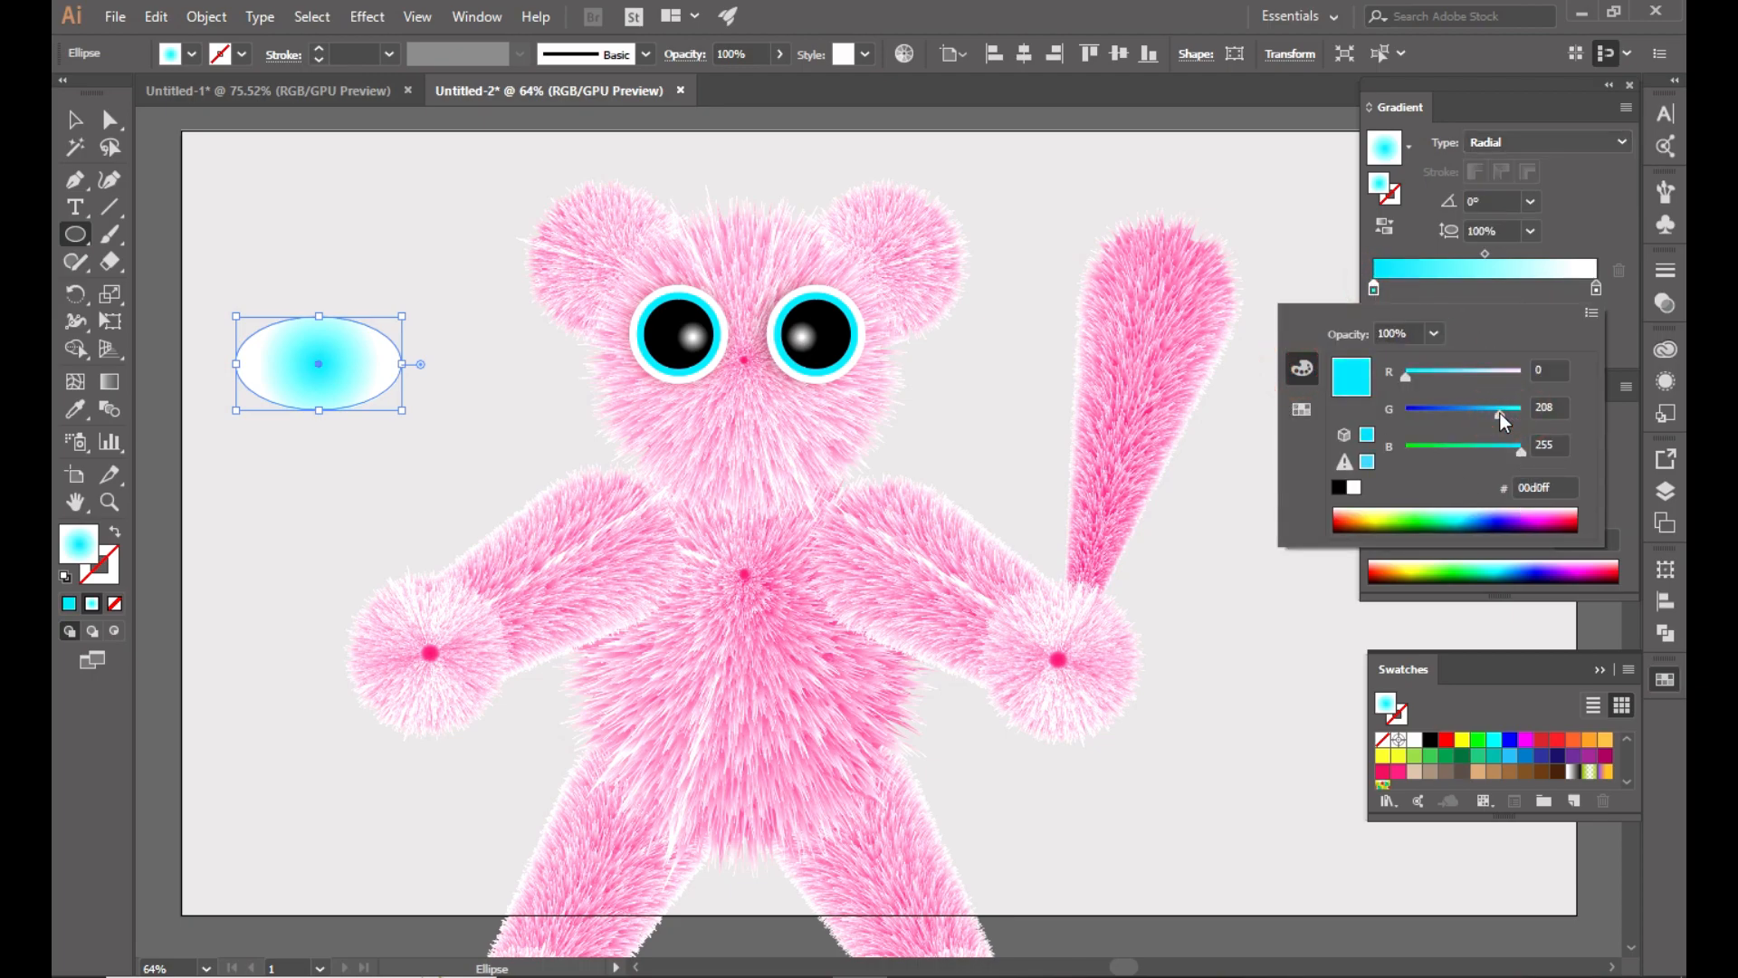
{"action": "left_click", "coordinate": [110, 378]}
{"action": "left_click_drag", "start_coordinate": [318, 320], "coordinate": [305, 378]}
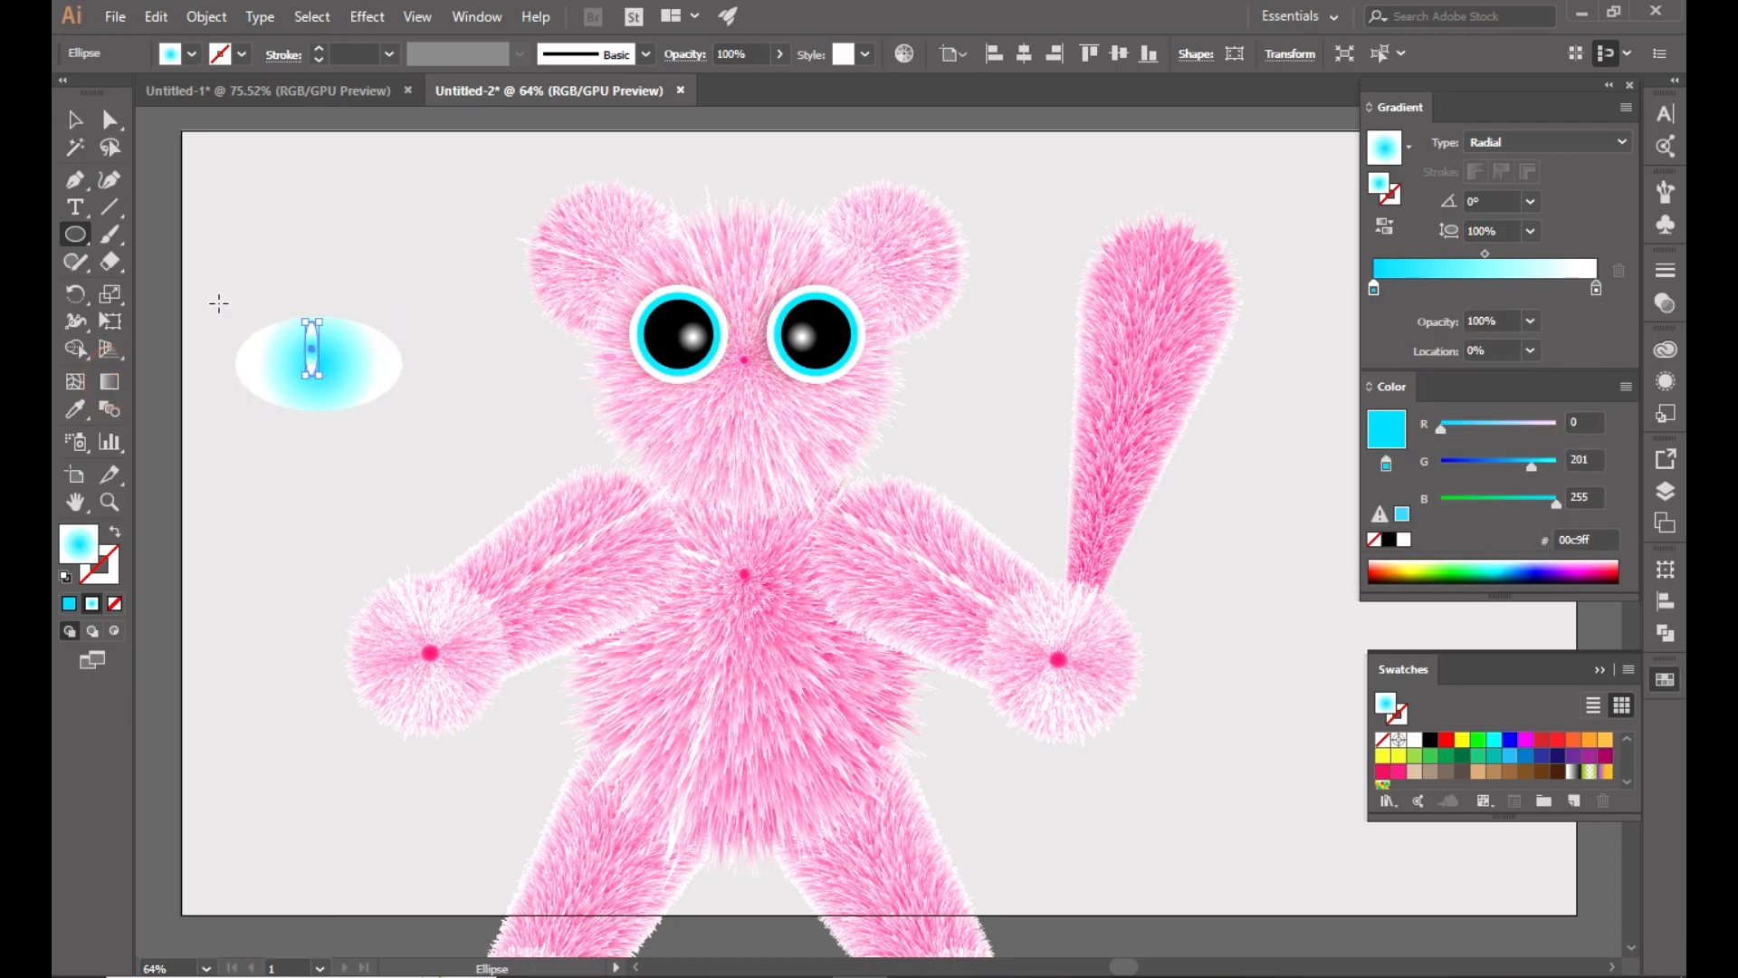
{"action": "key", "text": "Delete"}
Redraw the ellipse's radial gradient straight down from its top edge to its bottom edge at -90°.
{"action": "key", "text": "g"}
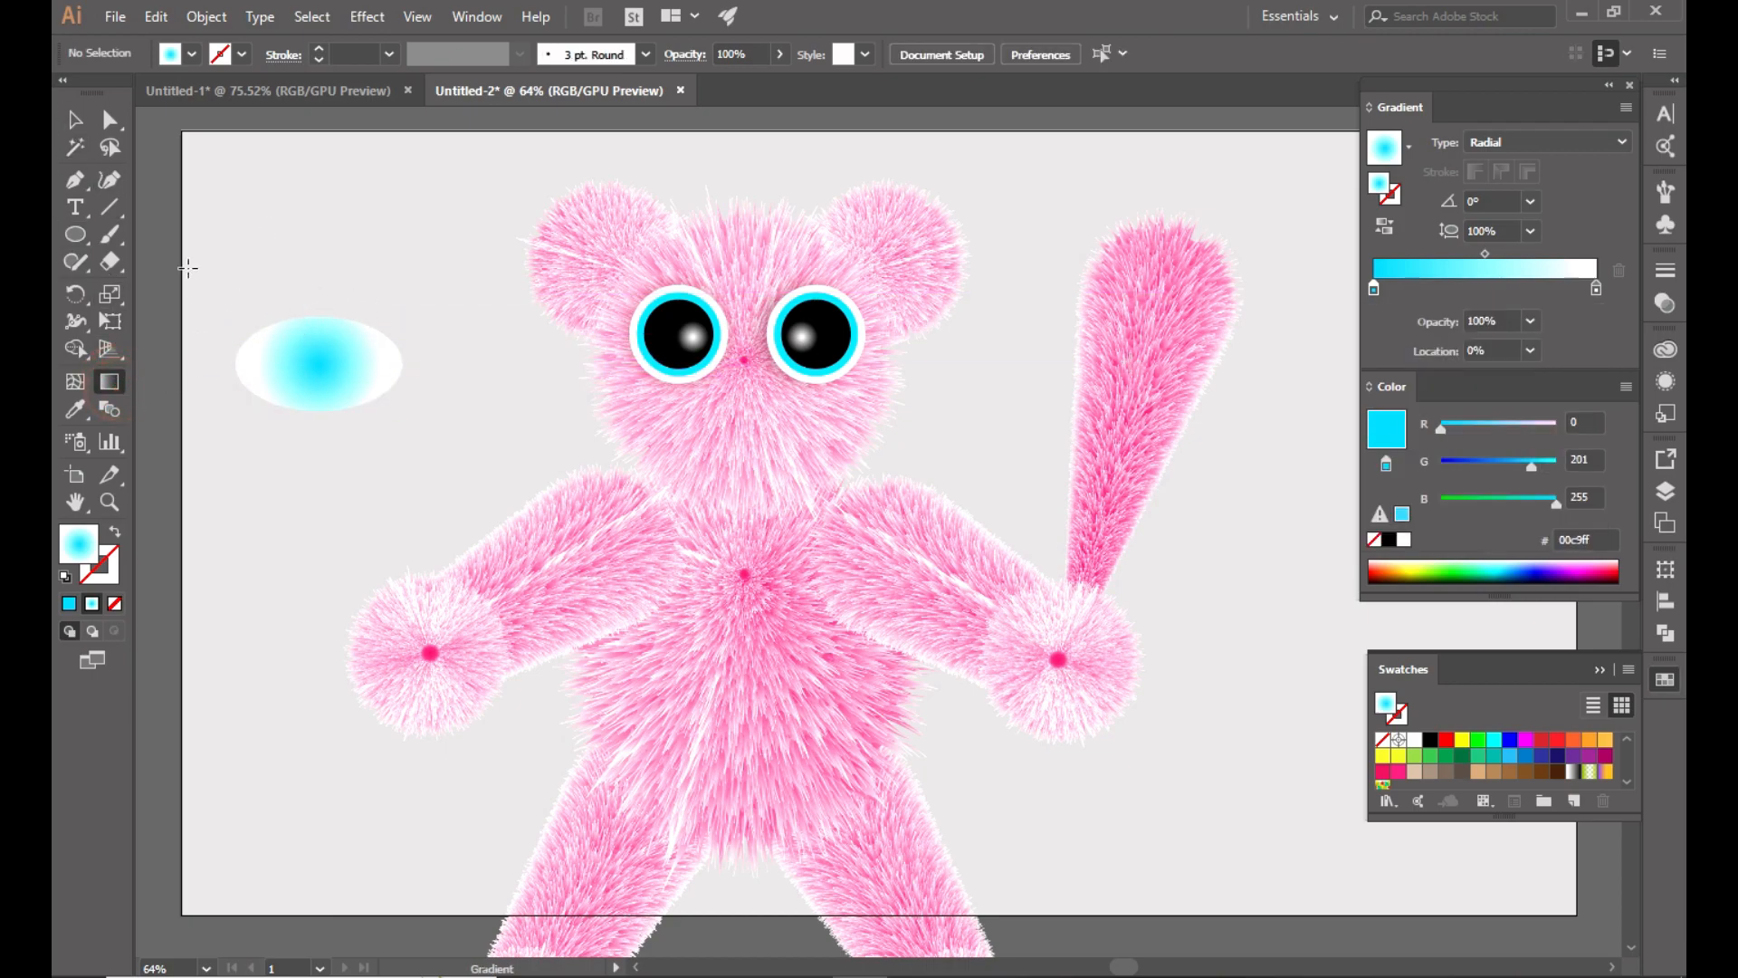
{"action": "key", "text": "v"}
{"action": "left_click", "coordinate": [264, 377]}
{"action": "key", "text": "g"}
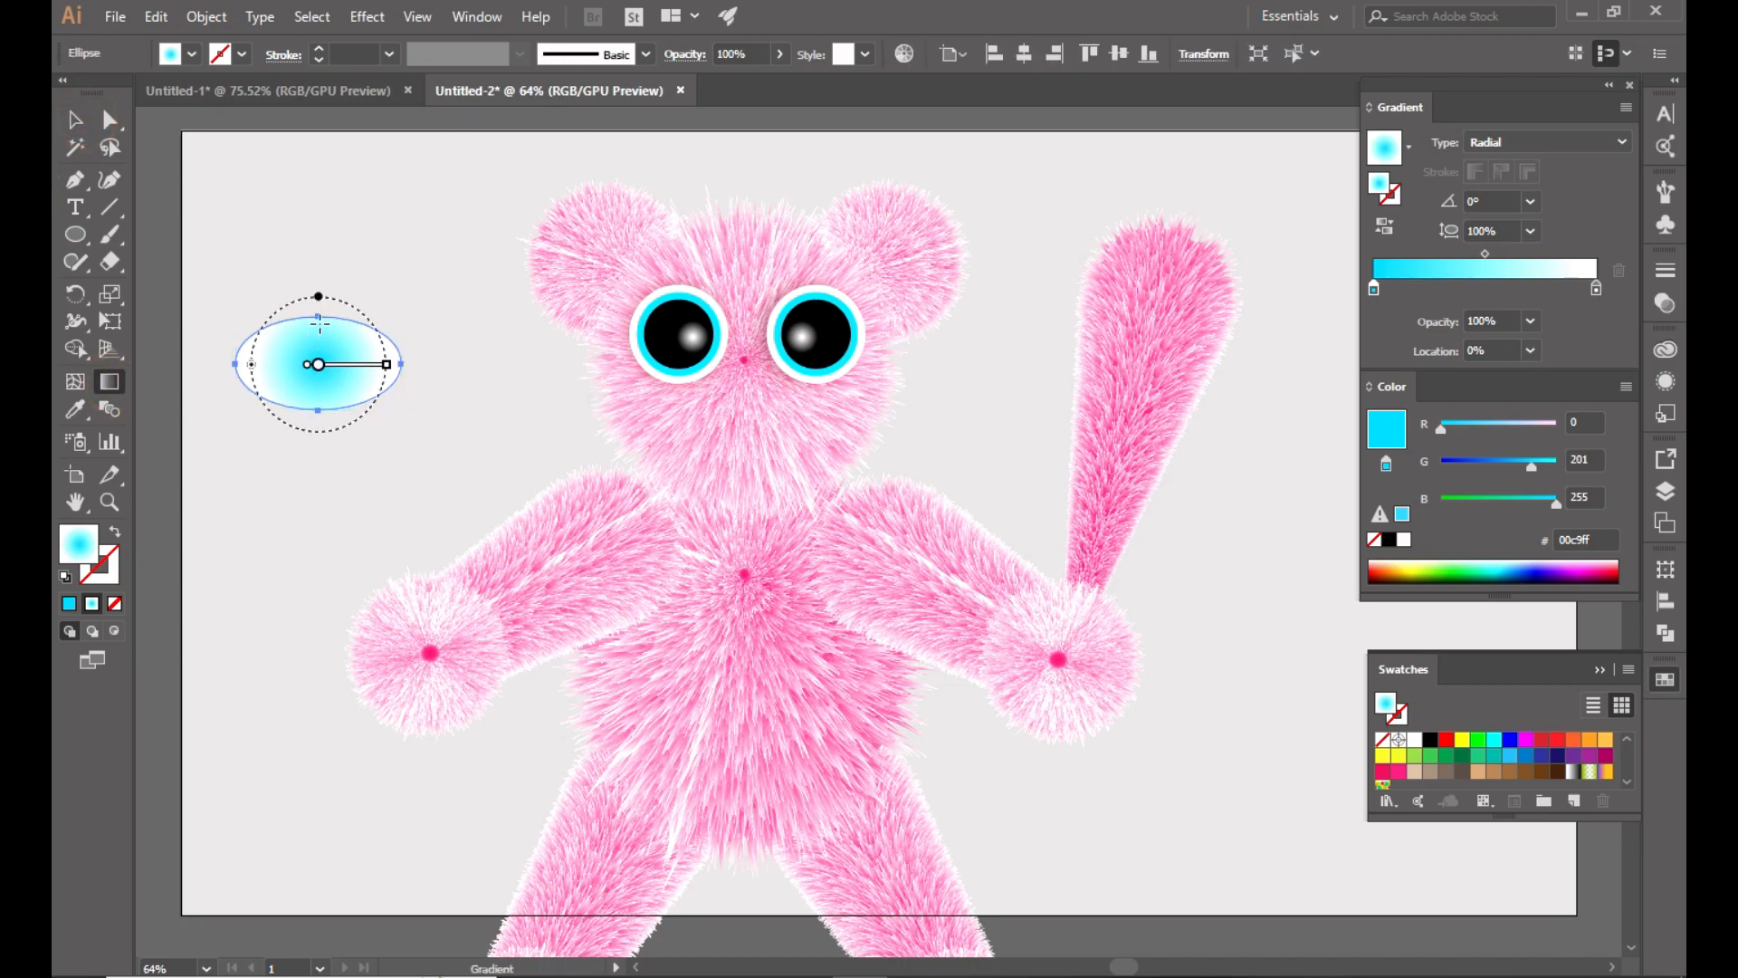
{"action": "left_click_drag", "start_coordinate": [313, 319], "coordinate": [312, 402]}
{"action": "key", "text": "v"}
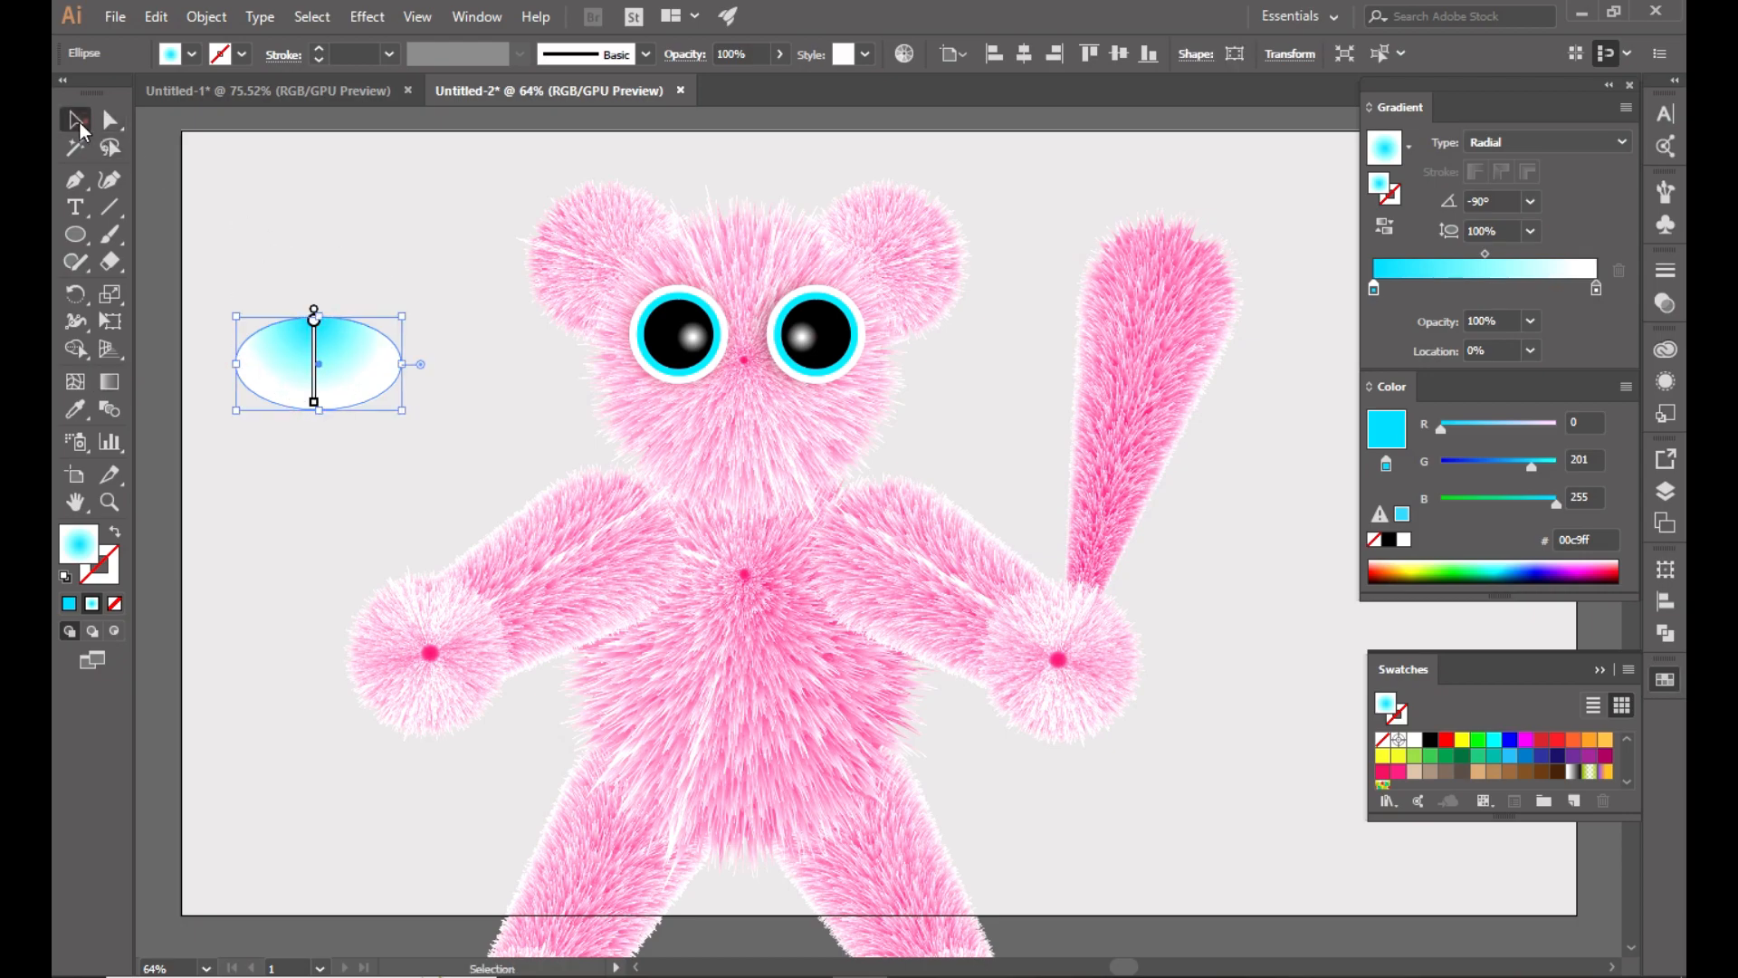
Set the green value of the wide ellipse's blue gradient stop to 180.
{"action": "left_click", "coordinate": [306, 244]}
{"action": "left_click_drag", "start_coordinate": [350, 410], "coordinate": [349, 409]}
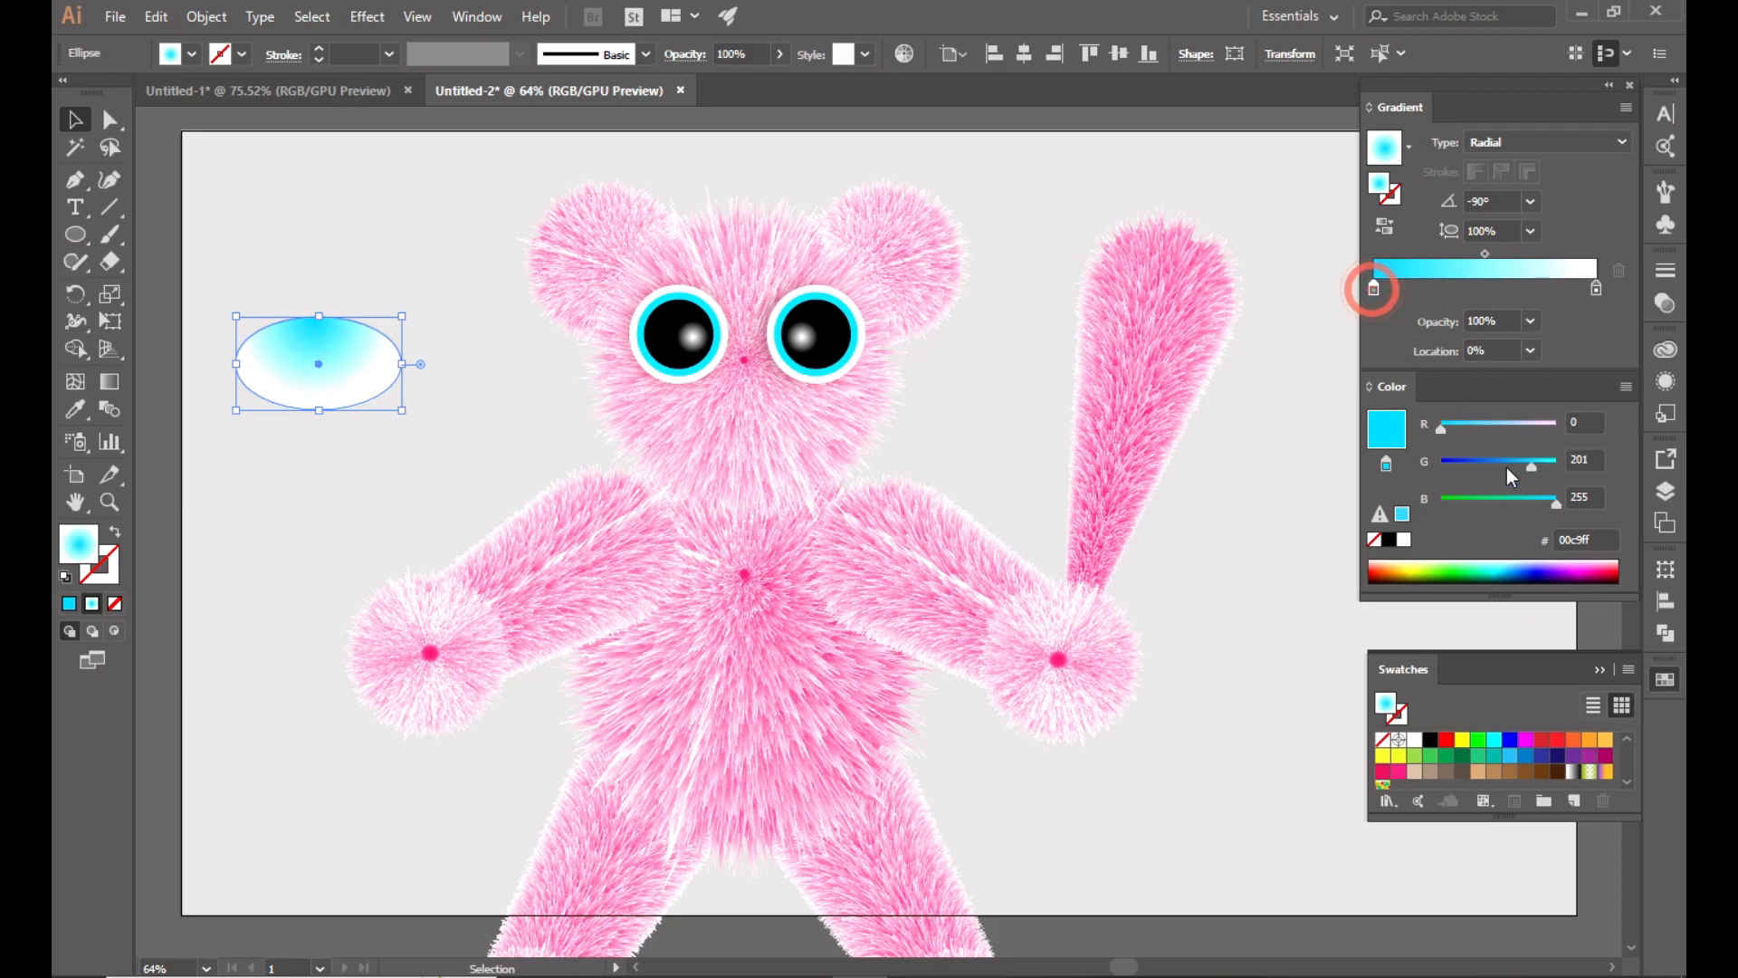
{"action": "left_click_drag", "start_coordinate": [1533, 469], "coordinate": [1525, 465]}
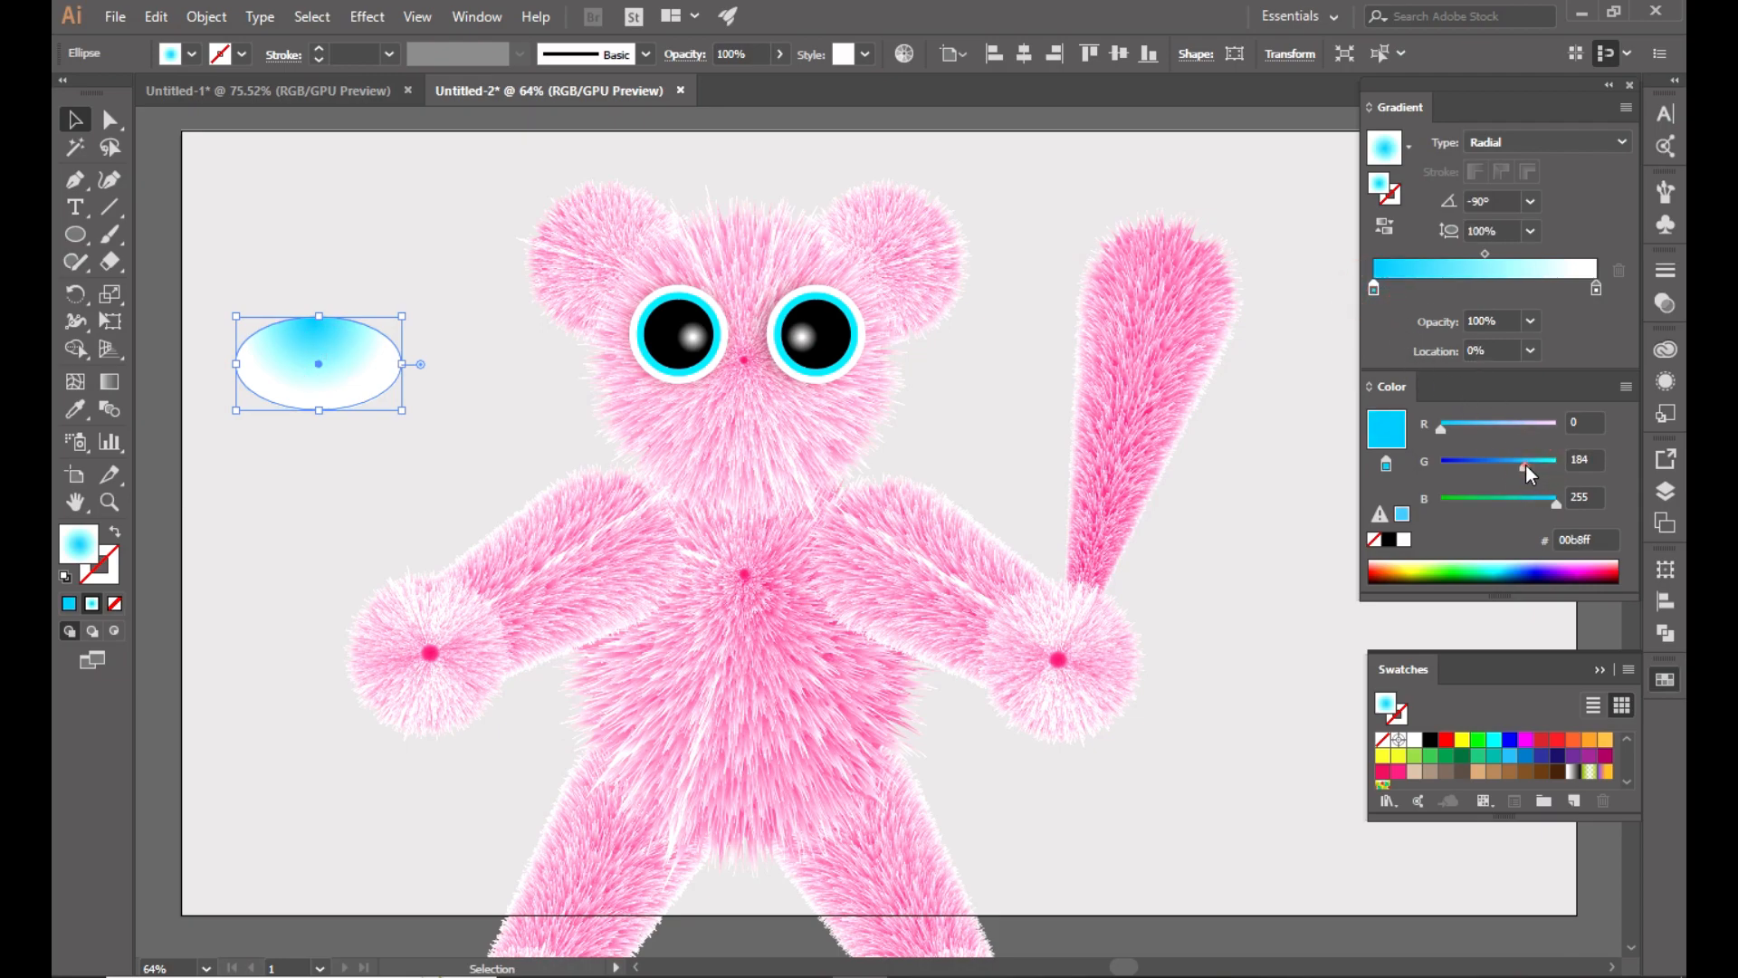
{"action": "left_click", "coordinate": [1572, 463]}
{"action": "type", "text": "180"}
{"action": "left_click", "coordinate": [1301, 468]}
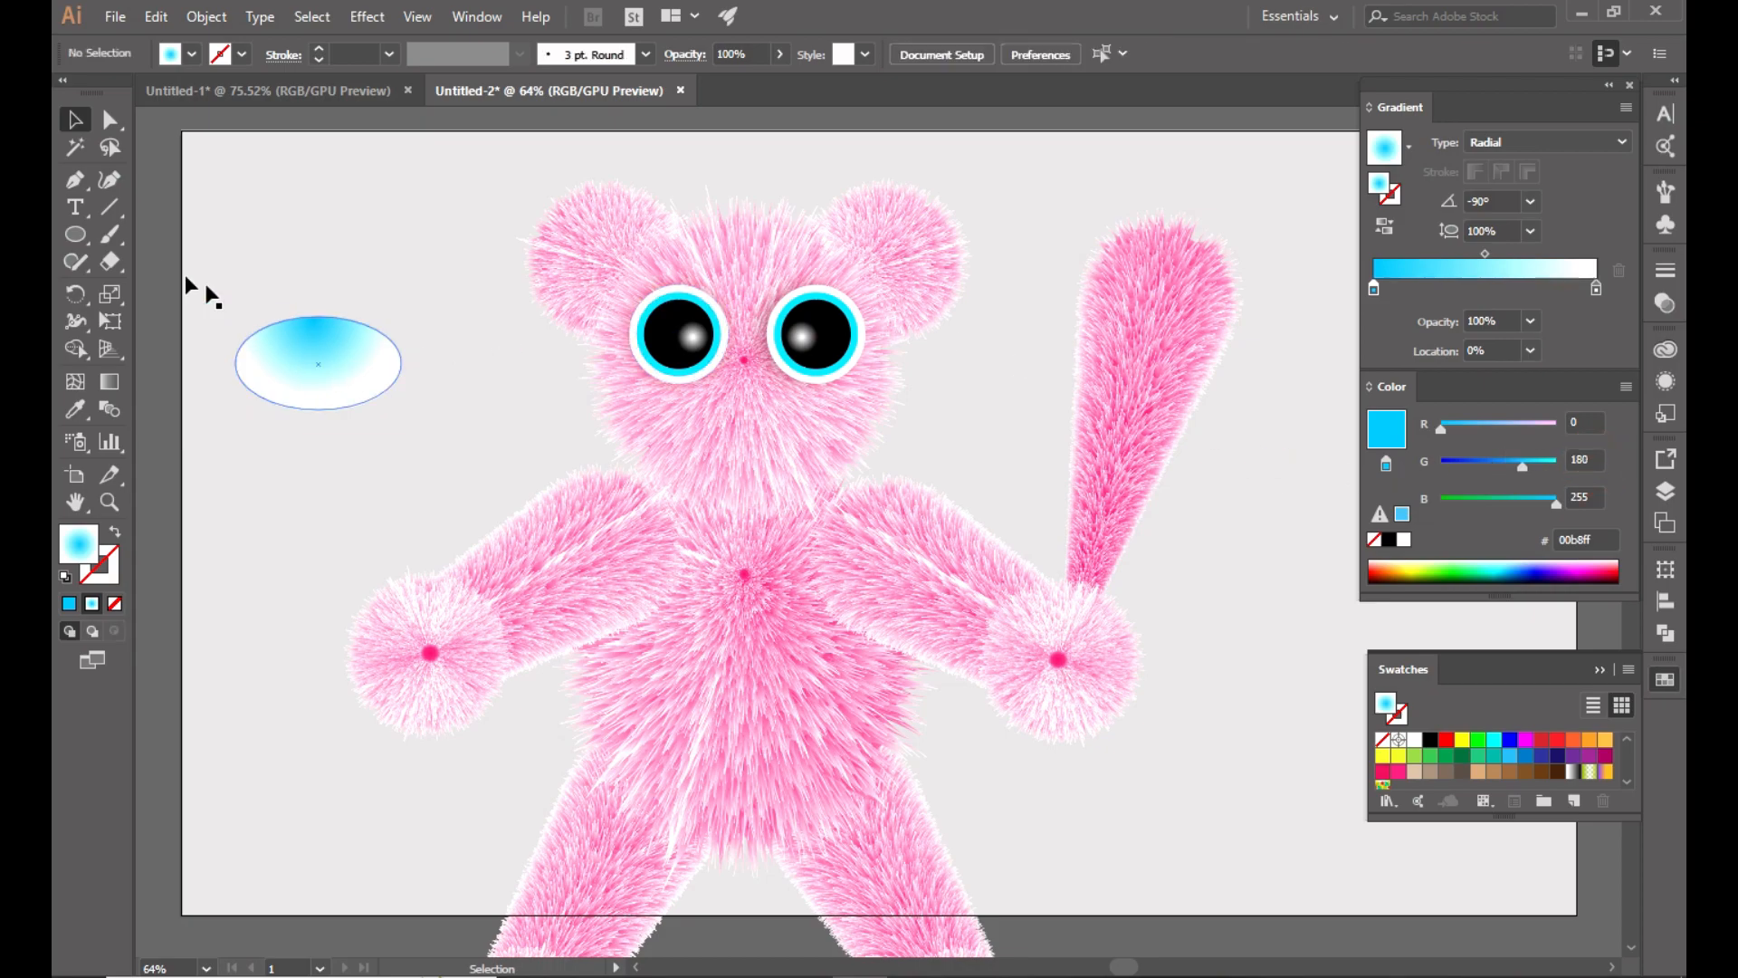
Draw a smaller ellipse inside the upper part of the wide ellipse and change its gradient's blue stop to black.
{"action": "left_click", "coordinate": [75, 234]}
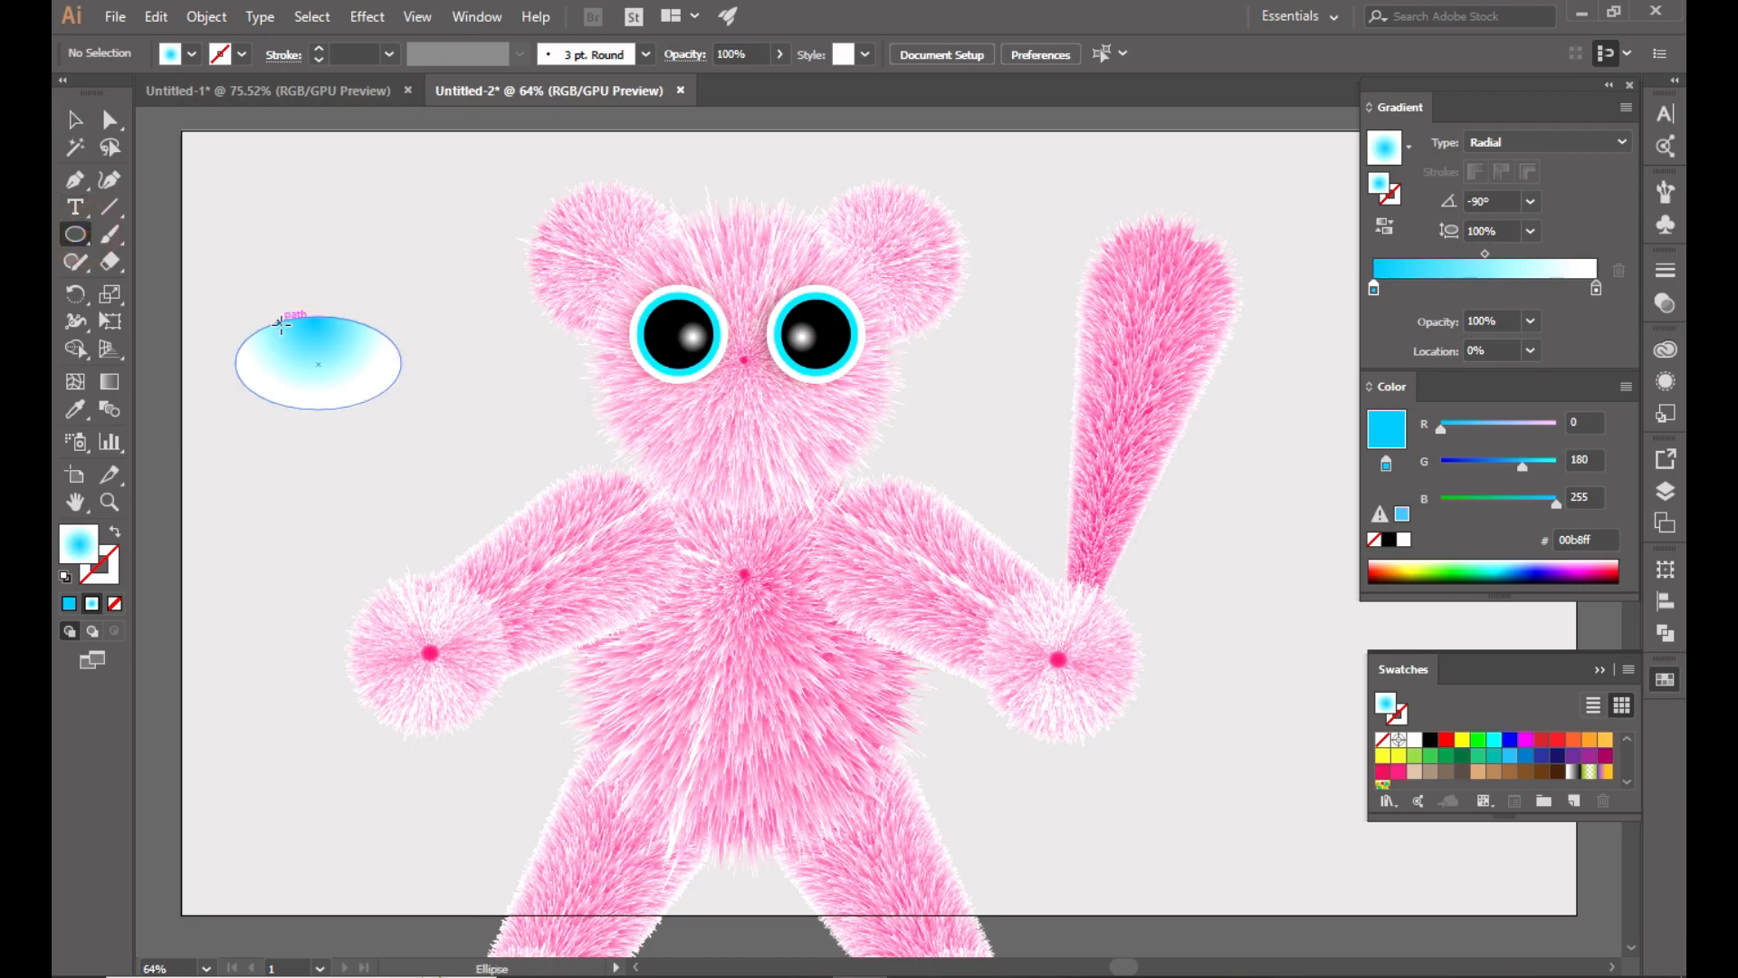
{"action": "left_click_drag", "start_coordinate": [281, 324], "coordinate": [371, 373]}
{"action": "key", "text": "v"}
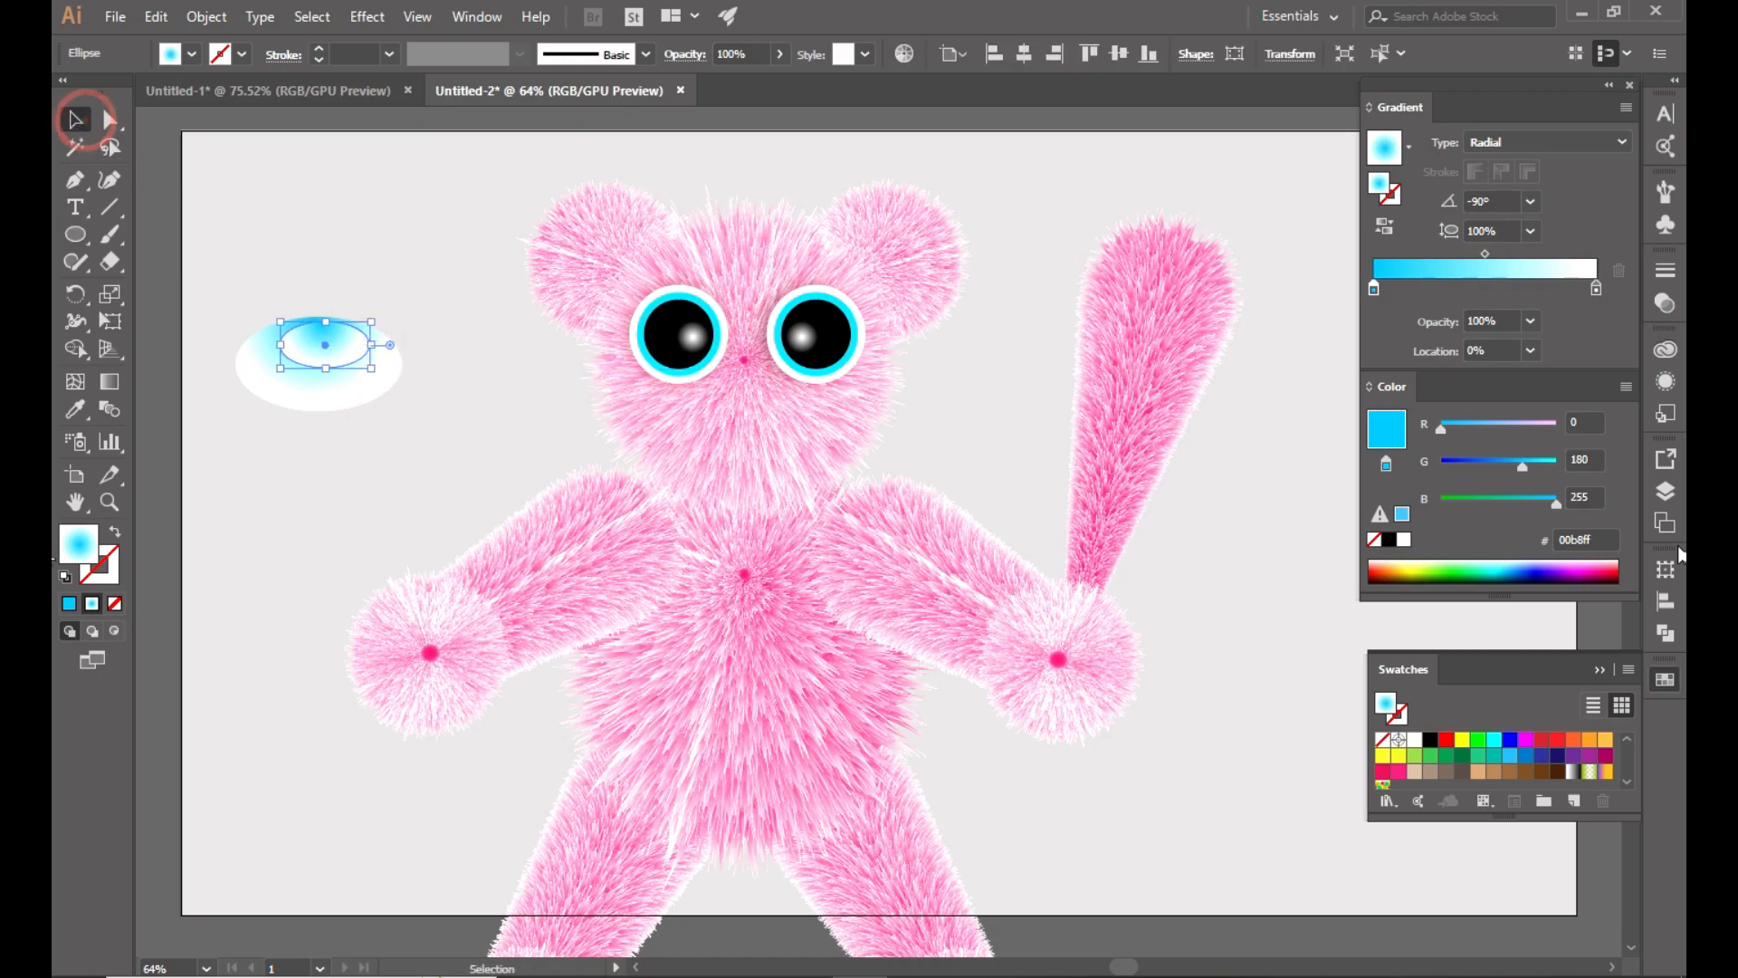
{"action": "double_click", "coordinate": [1373, 288]}
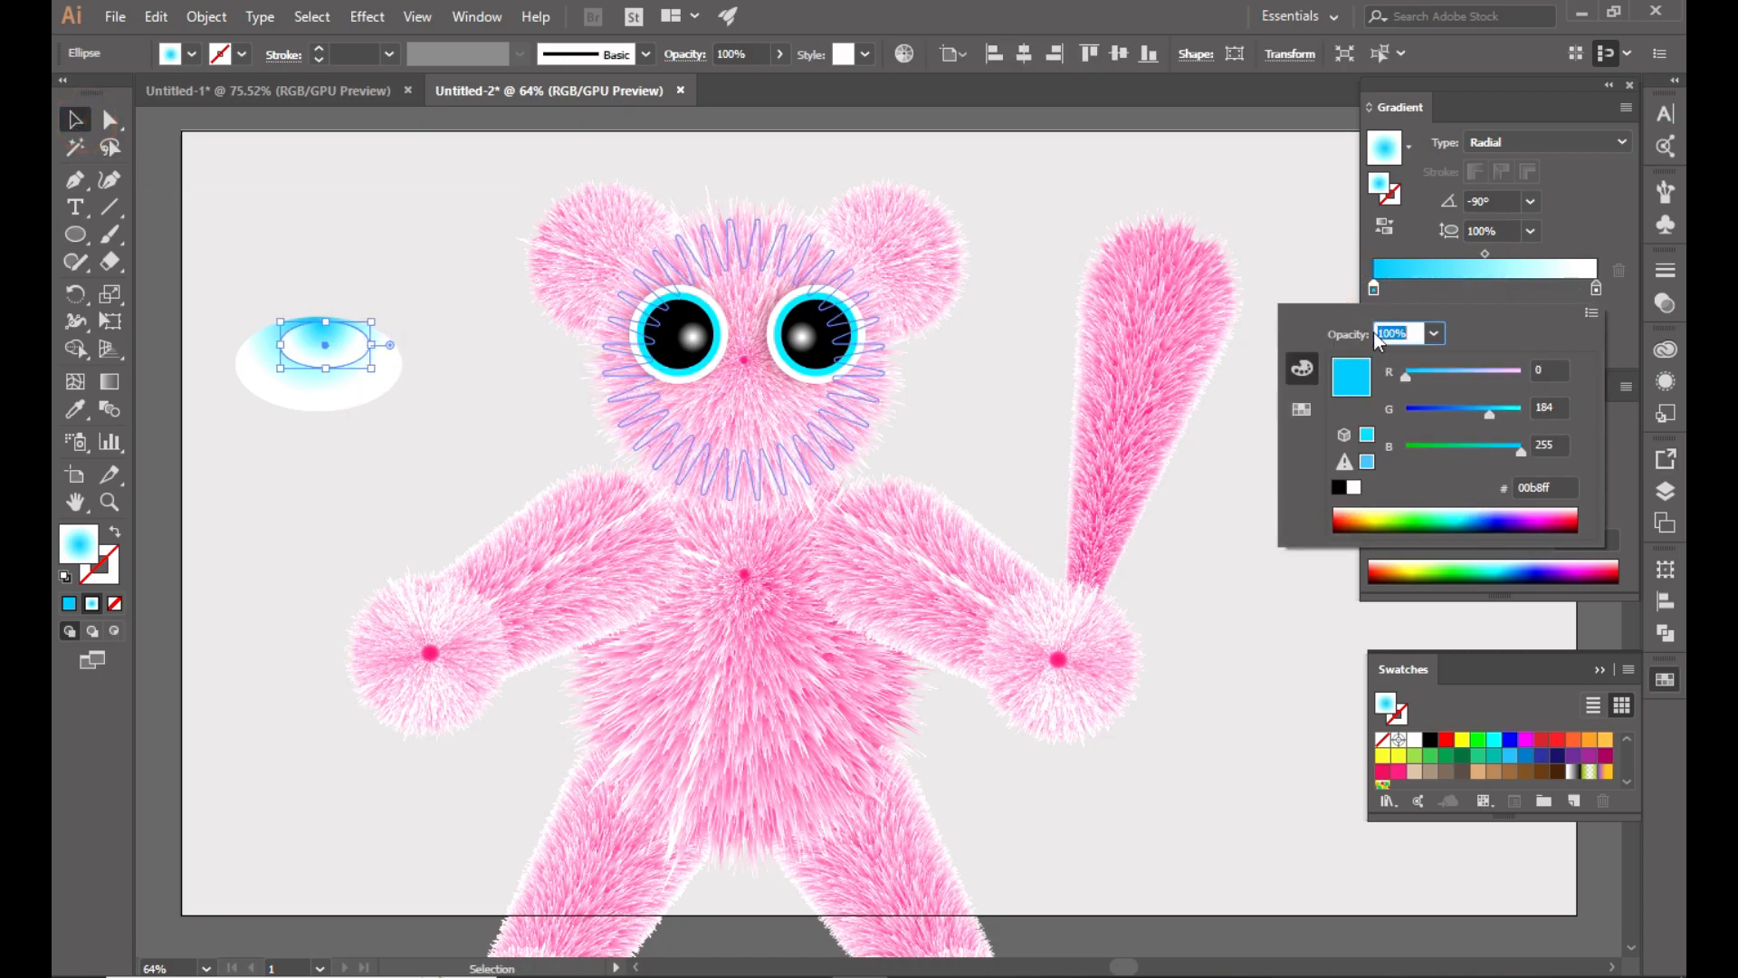
{"action": "left_click", "coordinate": [1340, 490]}
{"action": "left_click", "coordinate": [1261, 182]}
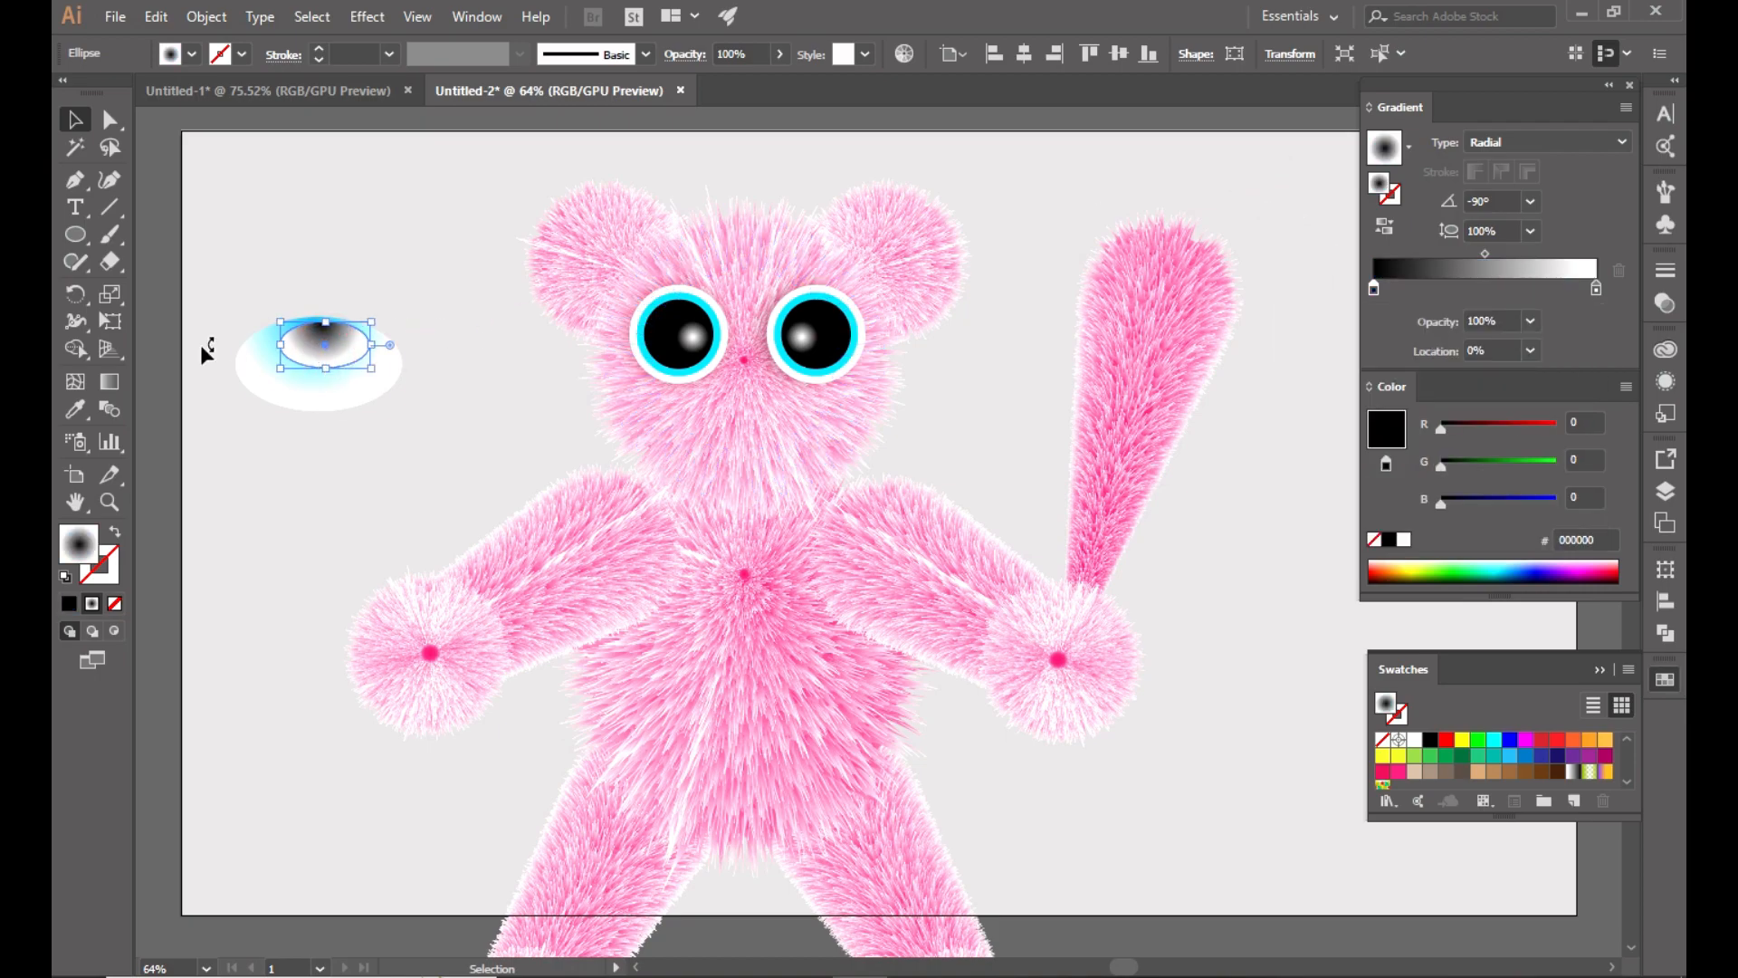
Redraw the small ellipse's black-to-white radial gradient at -84.8°, with its centre slightly above the middle of the shape.
{"action": "left_click", "coordinate": [109, 389]}
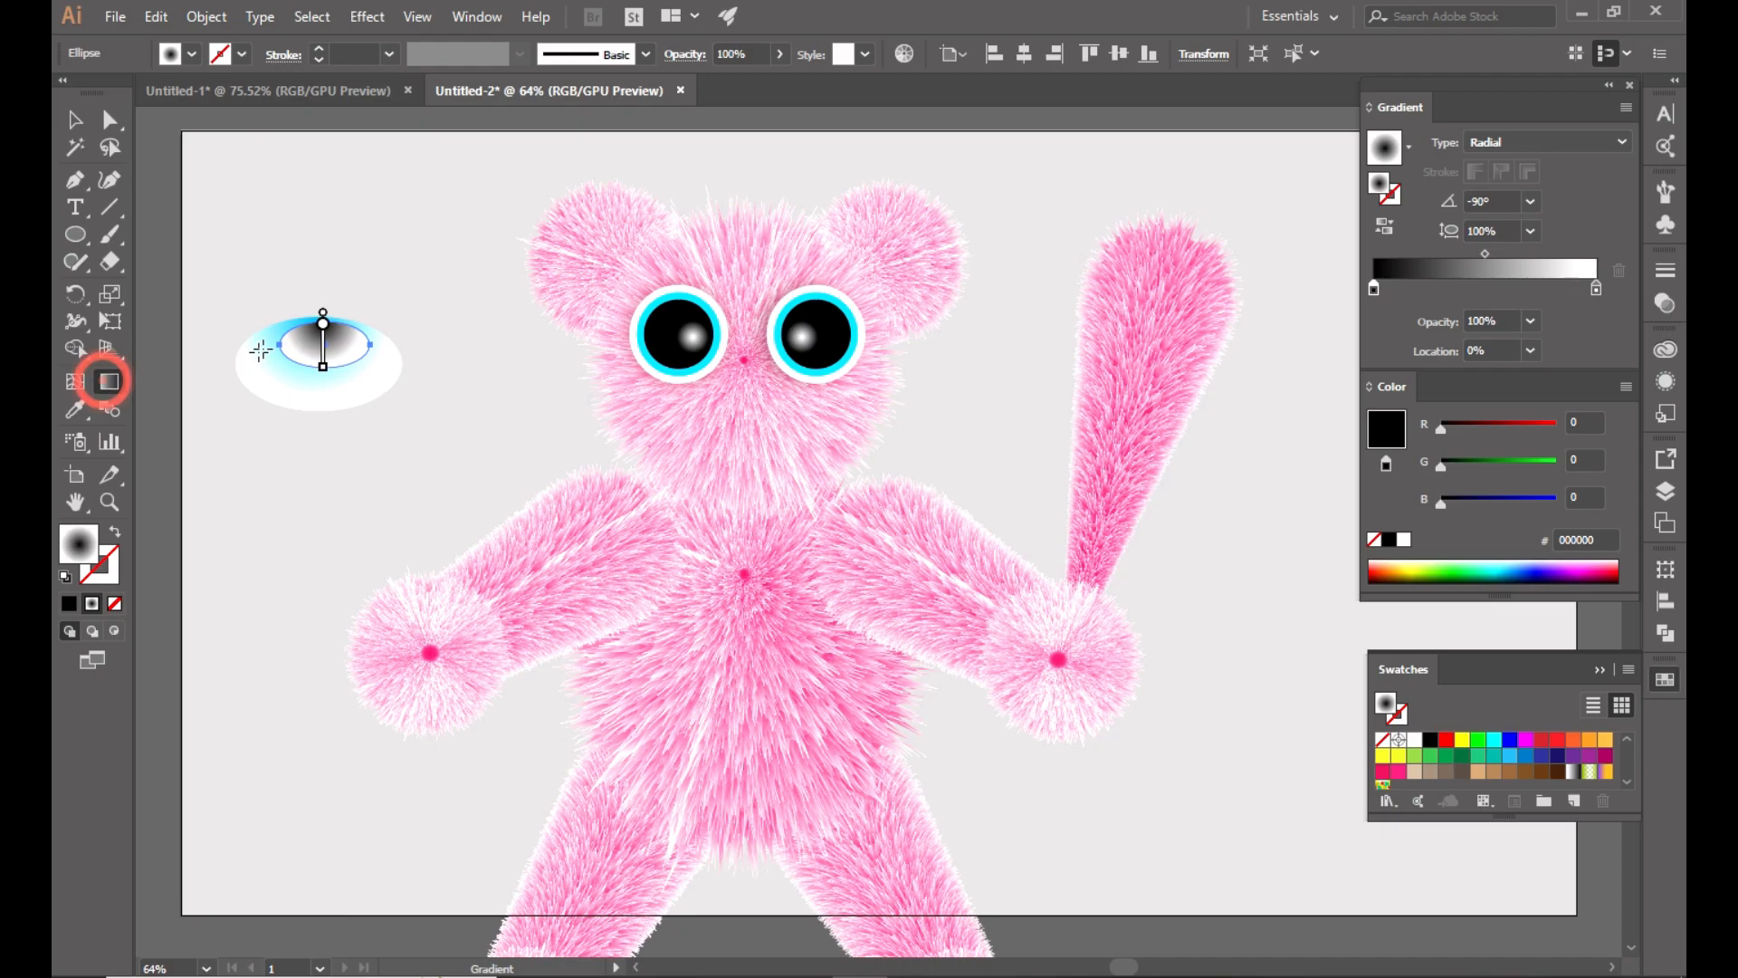
{"action": "mouse_move", "coordinate": [331, 342]}
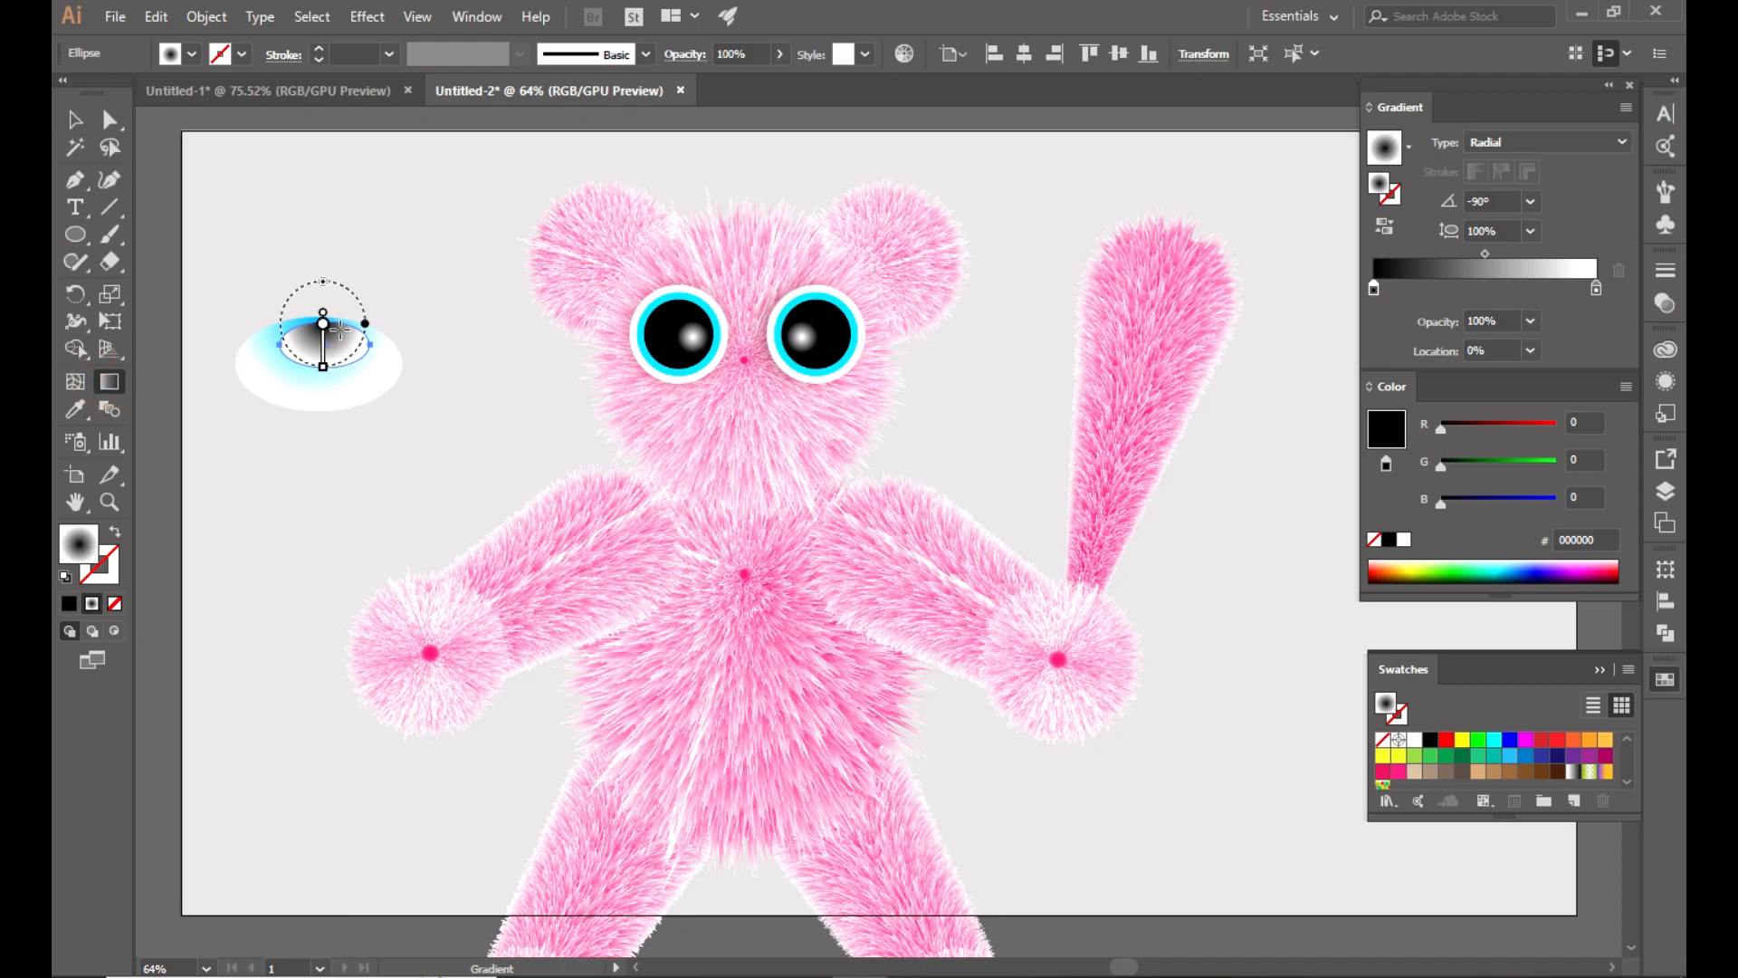
{"action": "mouse_move", "coordinate": [323, 324]}
{"action": "left_mouse_down"}
{"action": "mouse_move", "coordinate": [289, 312]}
{"action": "mouse_move", "coordinate": [330, 295]}
{"action": "mouse_move", "coordinate": [283, 283]}
{"action": "mouse_move", "coordinate": [327, 246]}
{"action": "mouse_move", "coordinate": [319, 361]}
{"action": "left_mouse_up"}
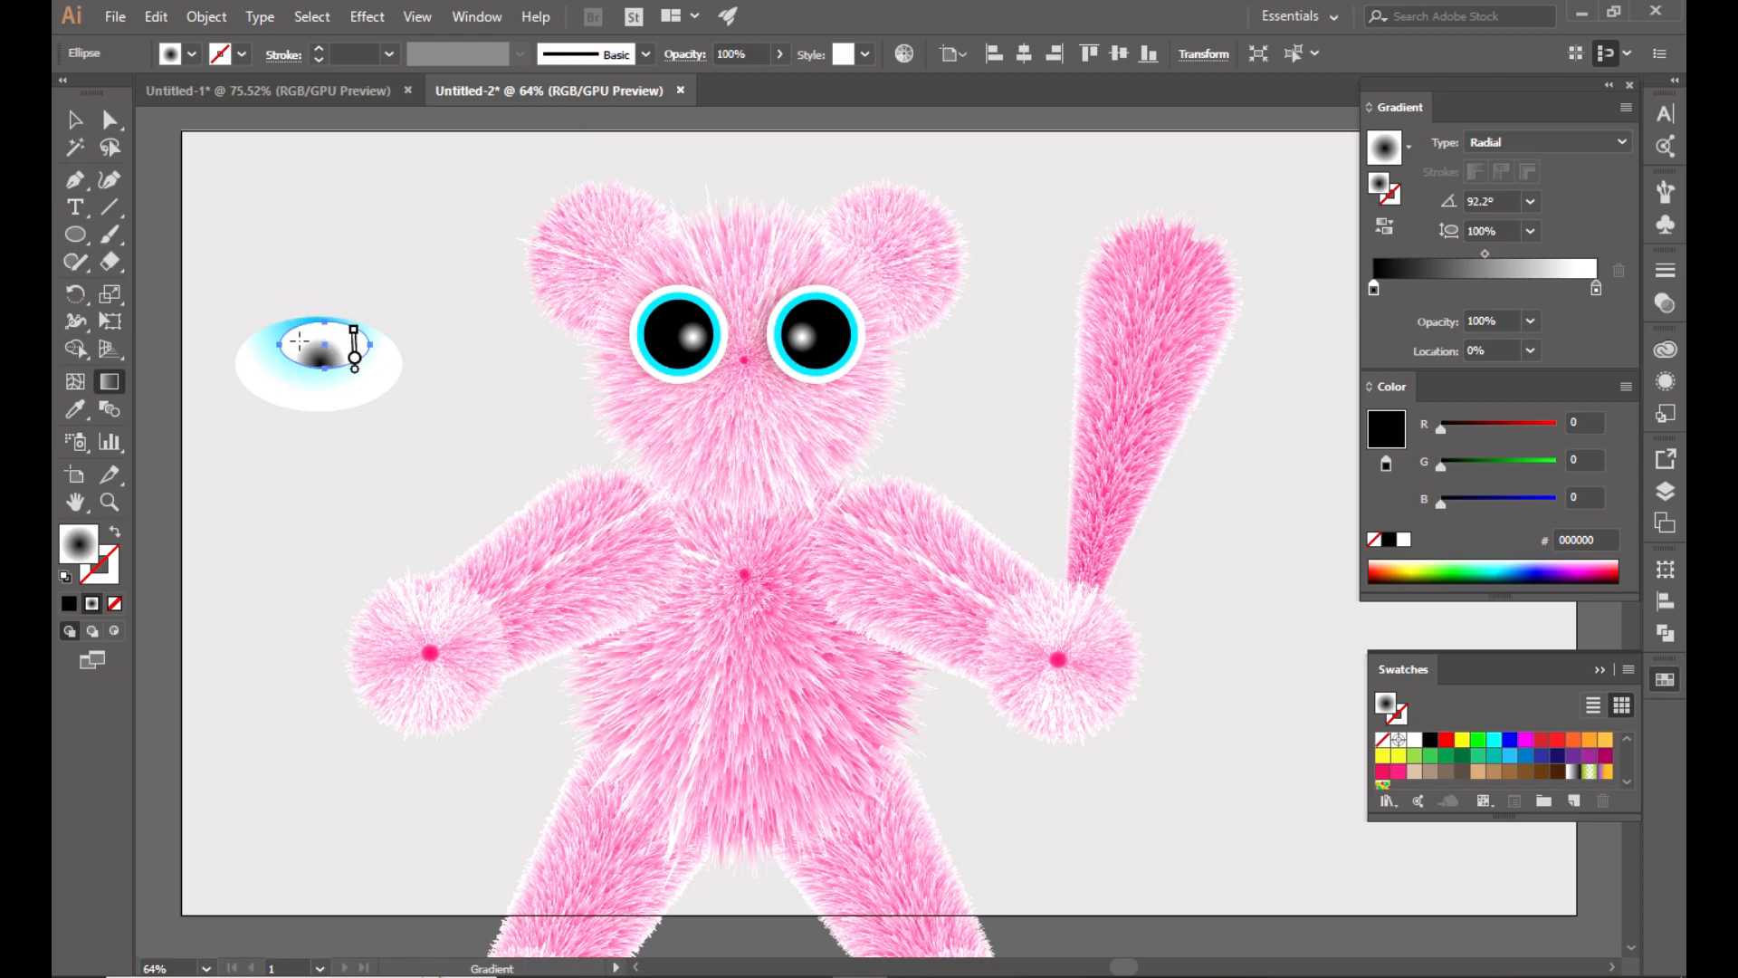
{"action": "left_click_drag", "start_coordinate": [322, 319], "coordinate": [325, 361]}
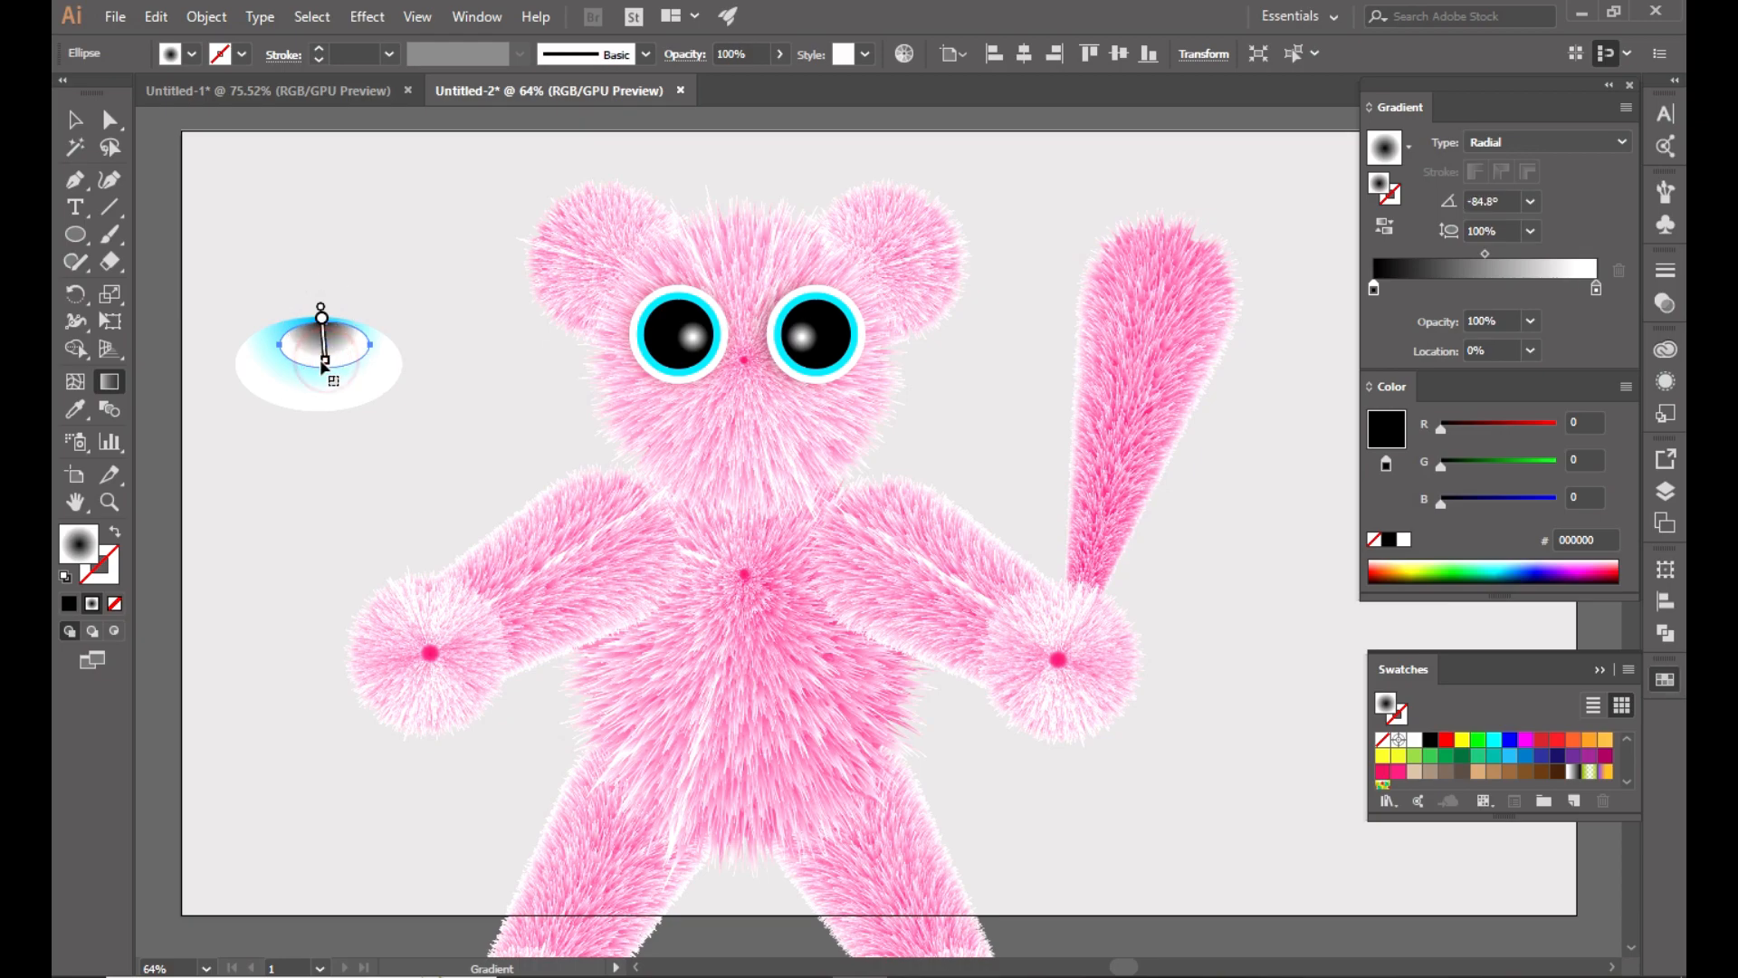
{"action": "left_click_drag", "start_coordinate": [323, 320], "coordinate": [323, 343]}
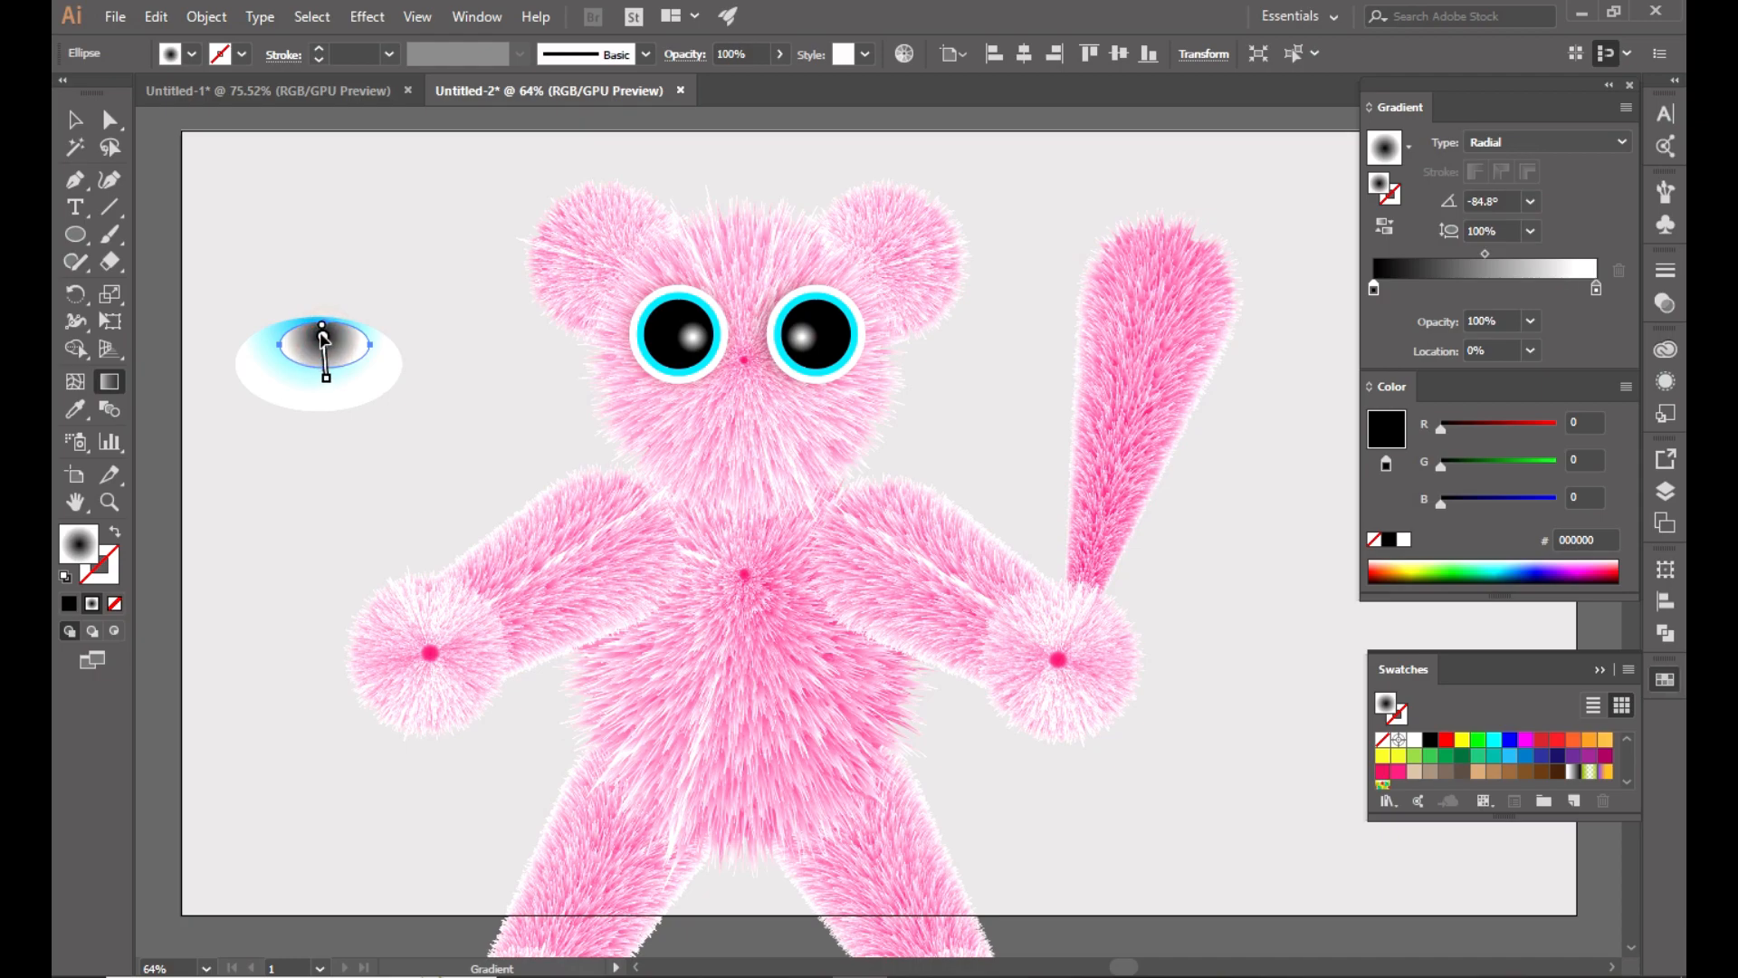
{"action": "left_click_drag", "start_coordinate": [321, 335], "coordinate": [324, 339]}
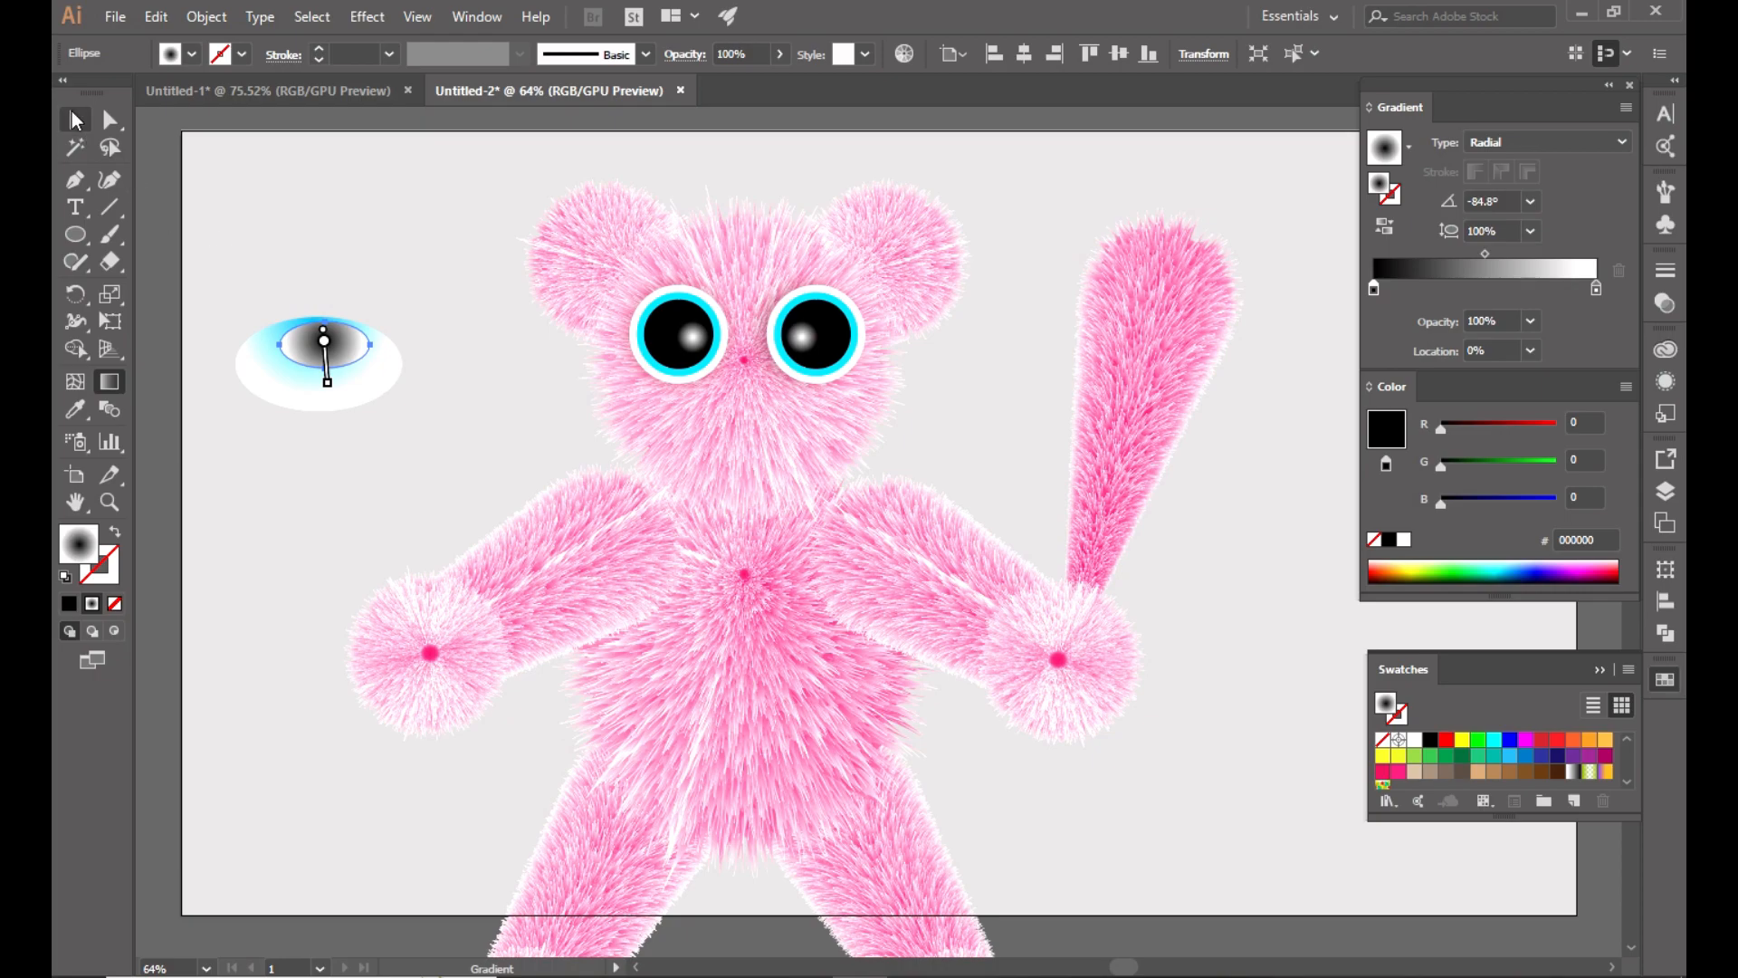
{"action": "left_click", "coordinate": [76, 120]}
{"action": "left_click", "coordinate": [334, 187]}
{"action": "left_click", "coordinate": [308, 331]}
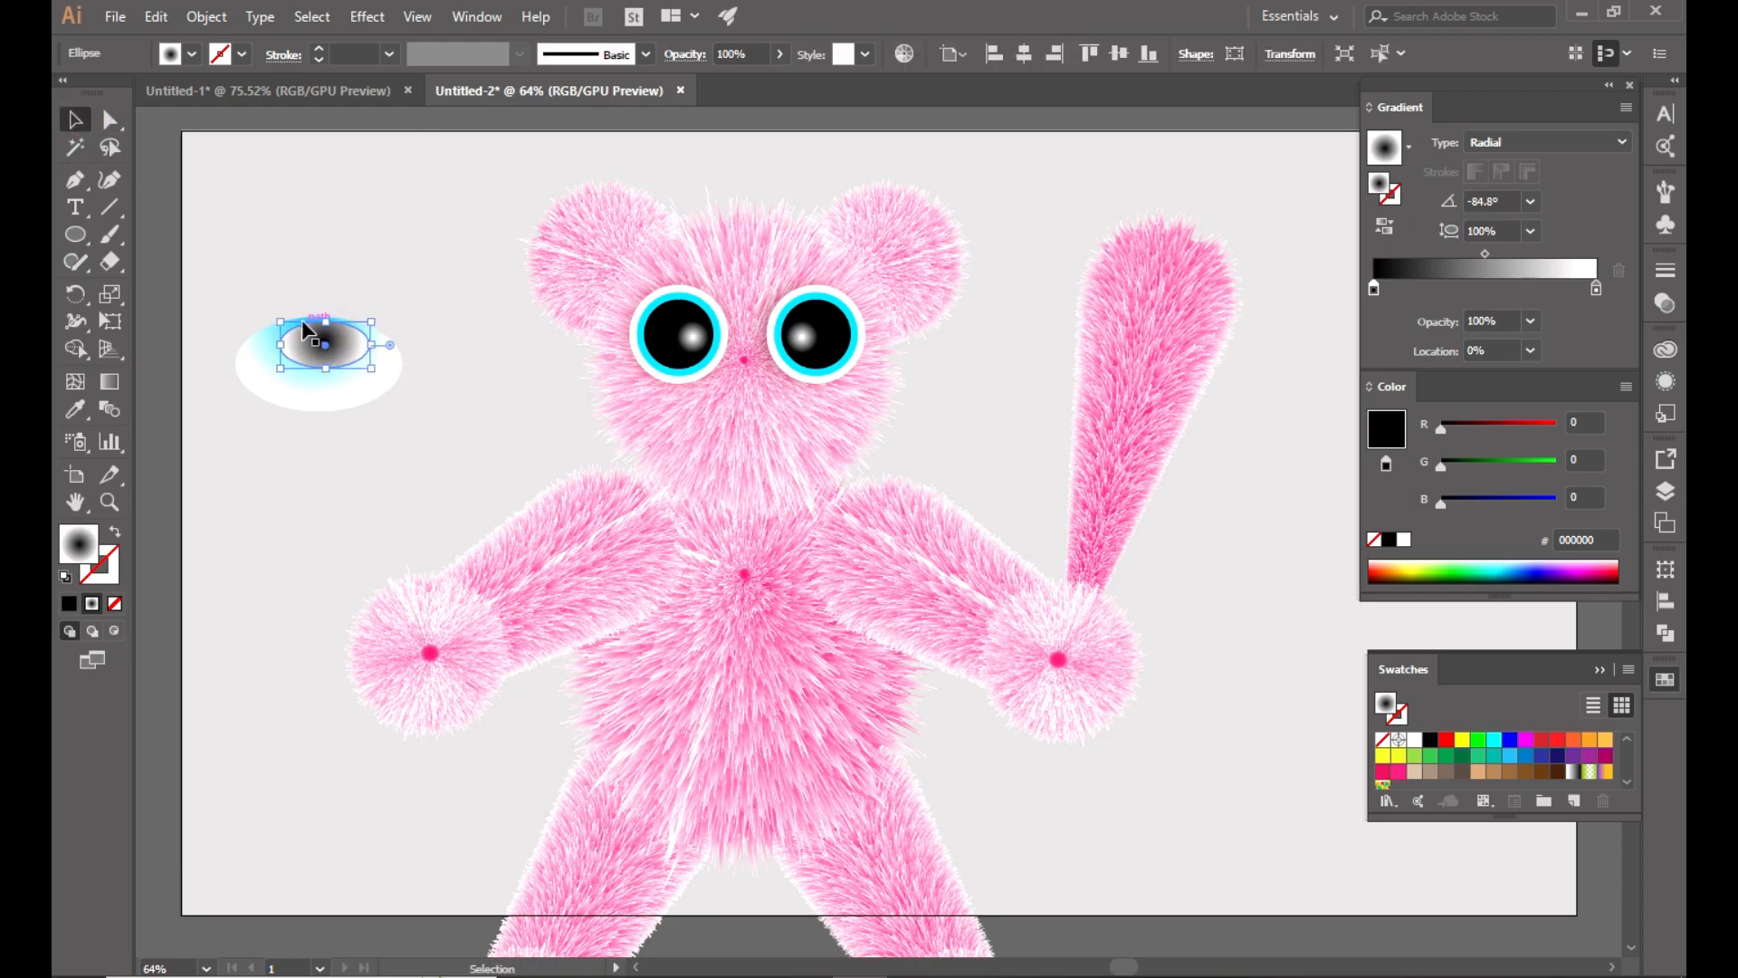
Redraw the small ellipse's gradient from its top edge to its bottom edge at -88.9°, with the midpoint shifted towards white.
{"action": "left_click", "coordinate": [109, 382]}
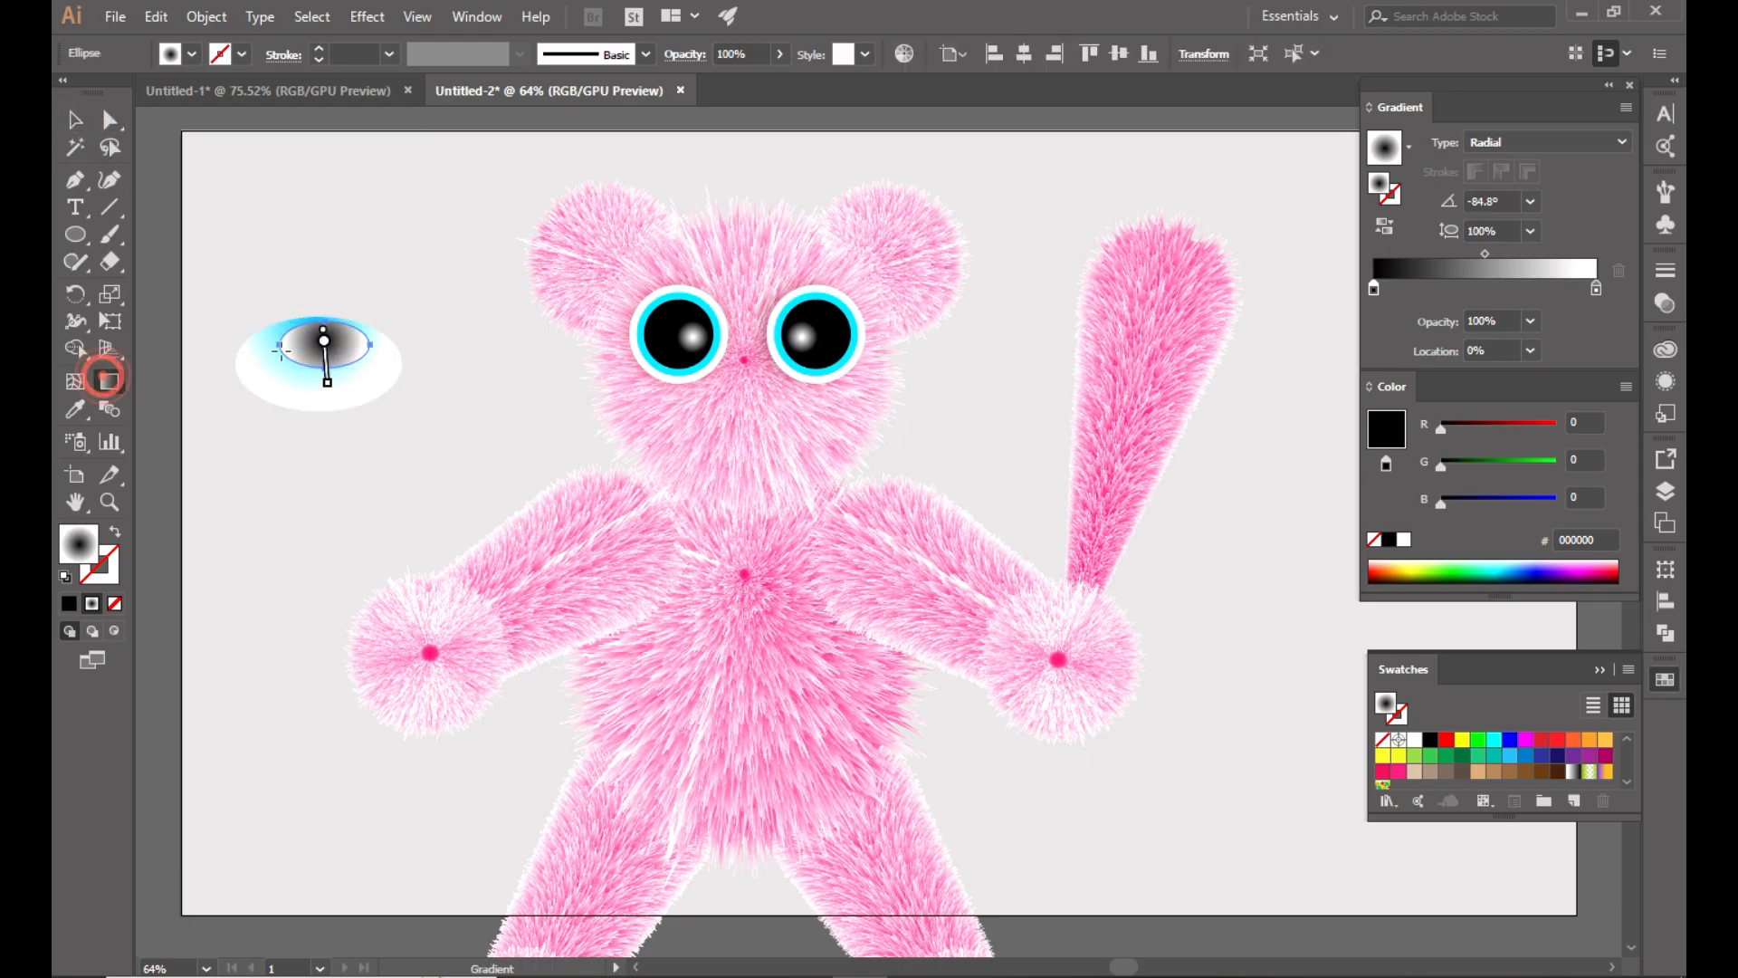
{"action": "mouse_move", "coordinate": [328, 352]}
{"action": "left_mouse_down"}
{"action": "mouse_move", "coordinate": [333, 328]}
{"action": "mouse_move", "coordinate": [324, 349]}
{"action": "left_mouse_up"}
{"action": "left_click", "coordinate": [329, 359]}
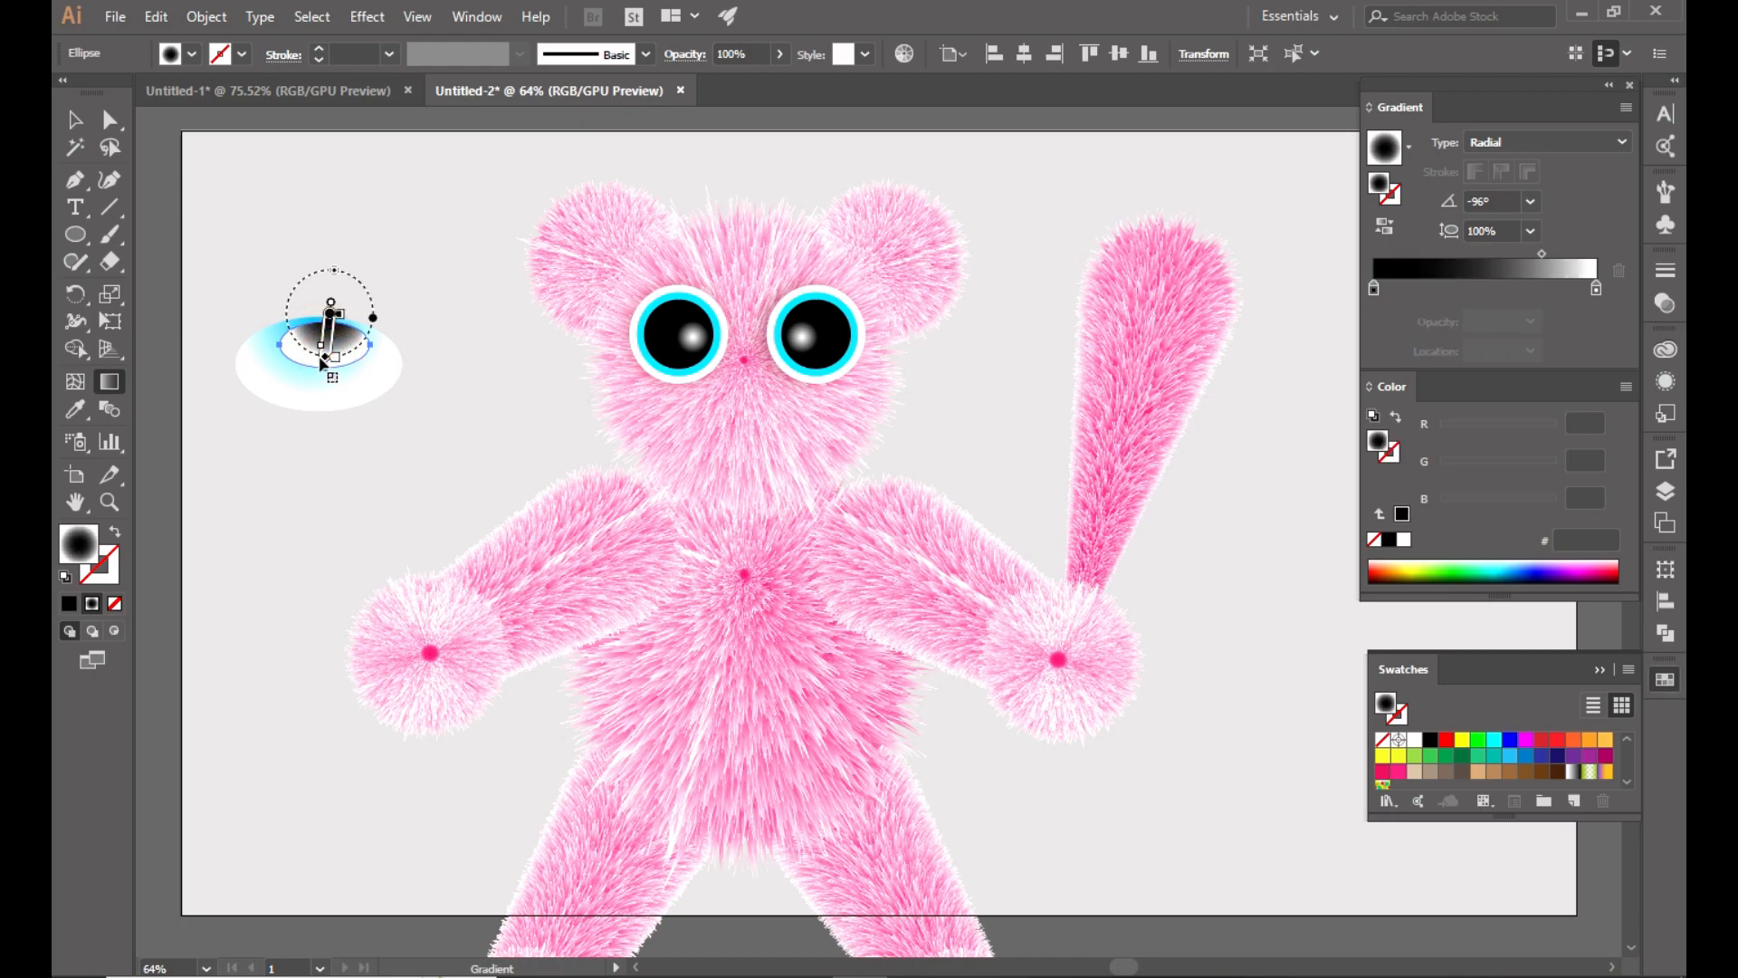
{"action": "left_click", "coordinate": [324, 359]}
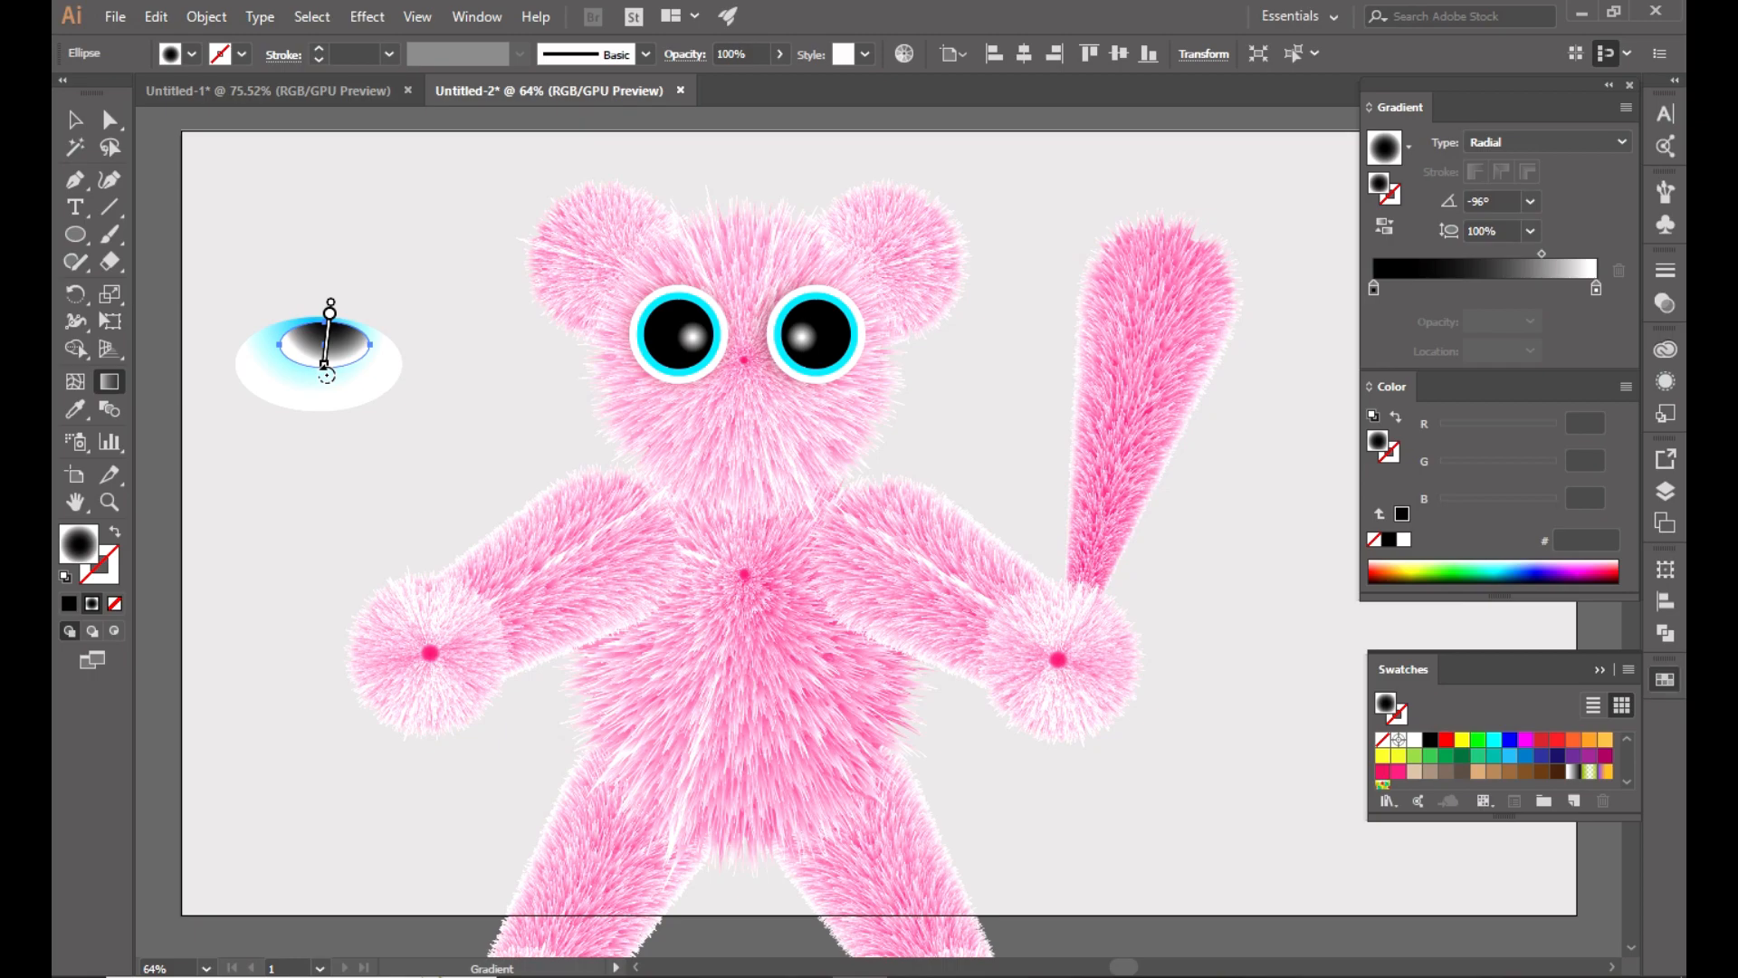
{"action": "left_click_drag", "start_coordinate": [330, 311], "coordinate": [326, 319]}
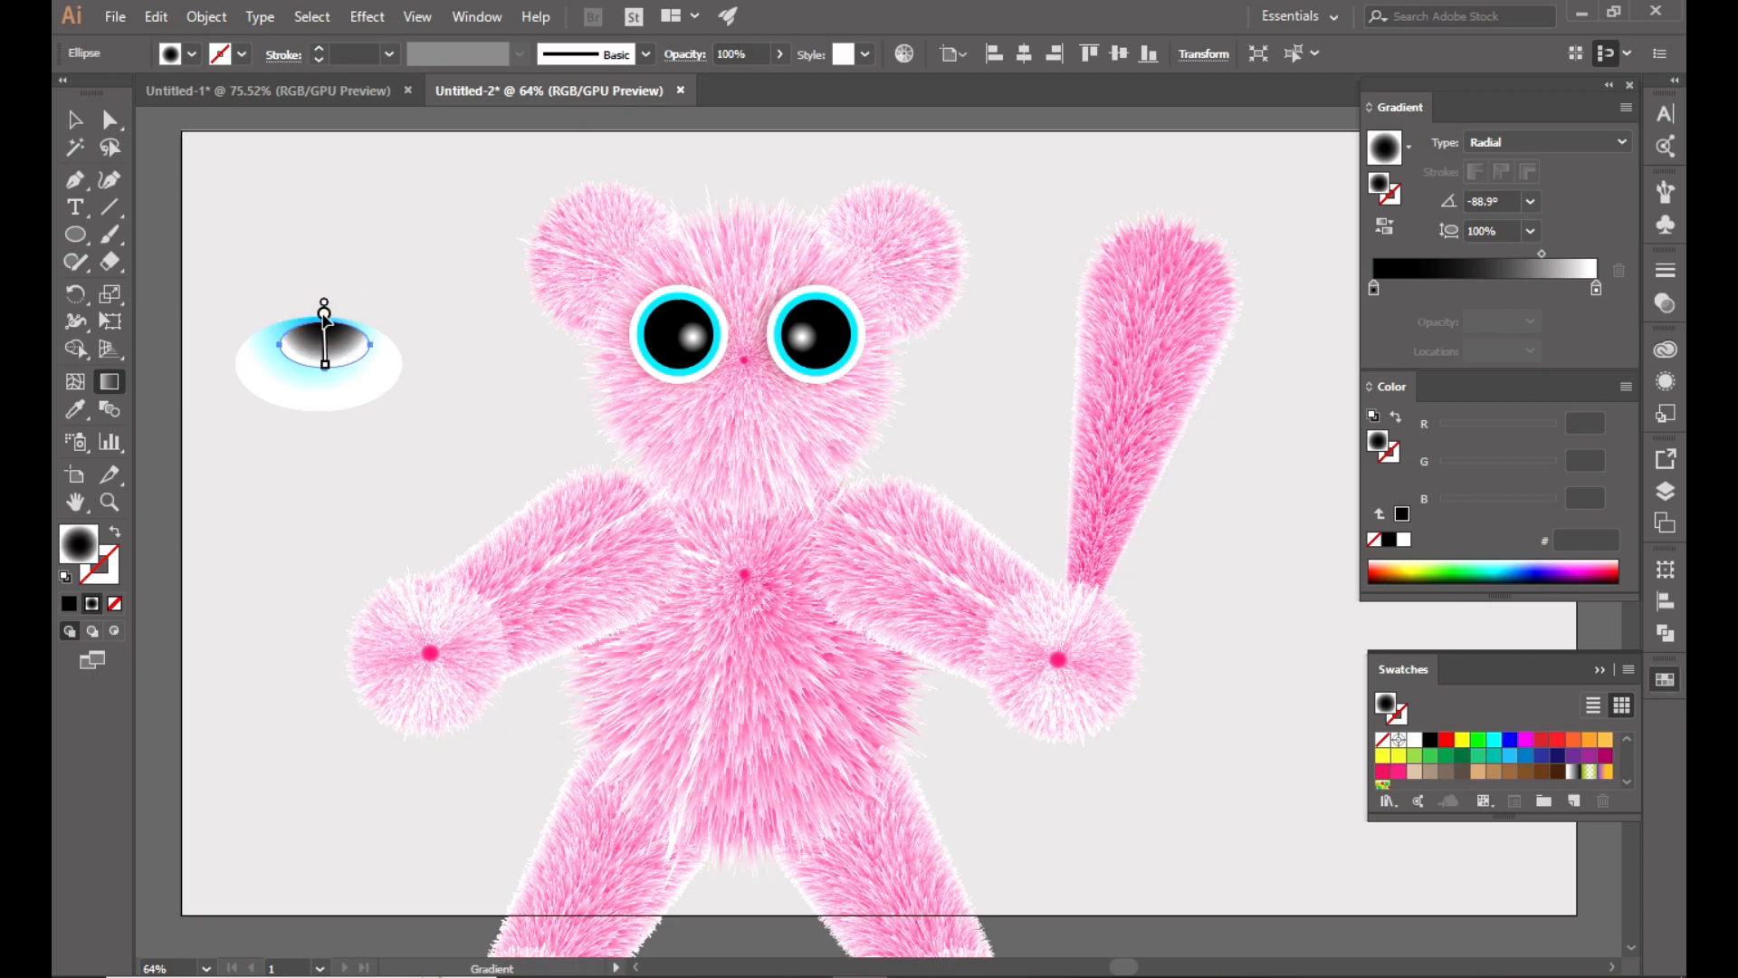
{"action": "key", "text": "v"}
{"action": "left_click", "coordinate": [296, 239]}
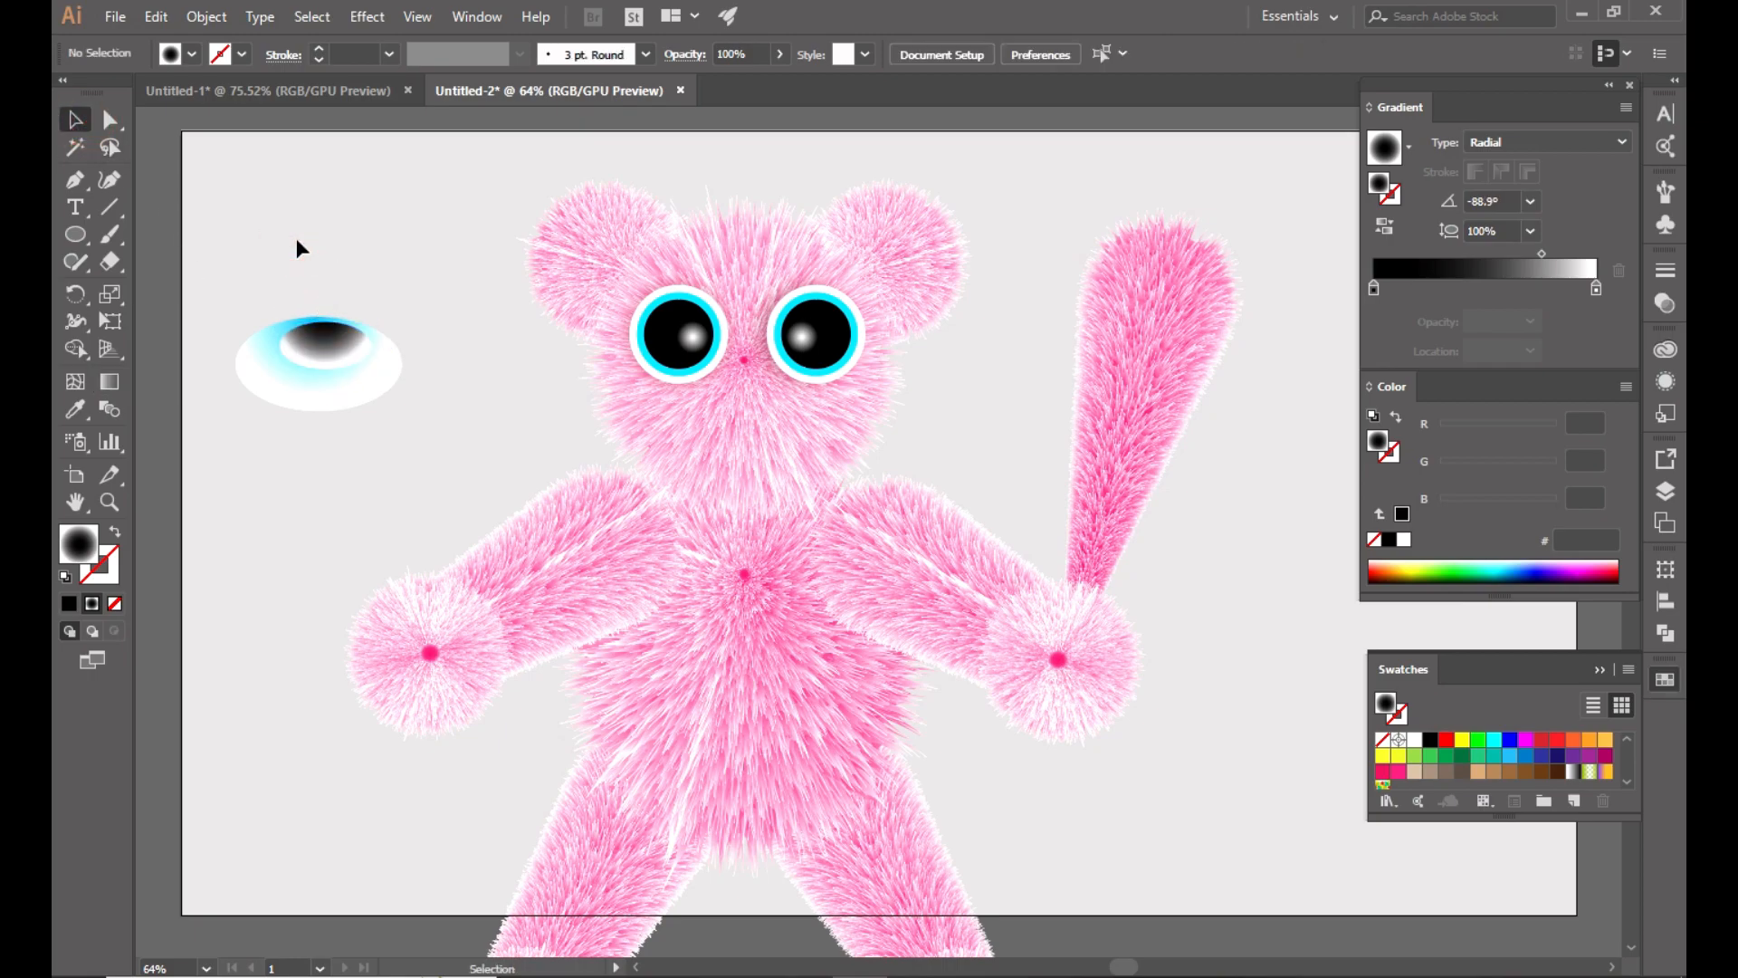
Centre the small ellipse horizontally against the wide ellipse's top edge and enlarge it to about two thirds of that ellipse's width.
{"action": "double_click", "coordinate": [310, 344]}
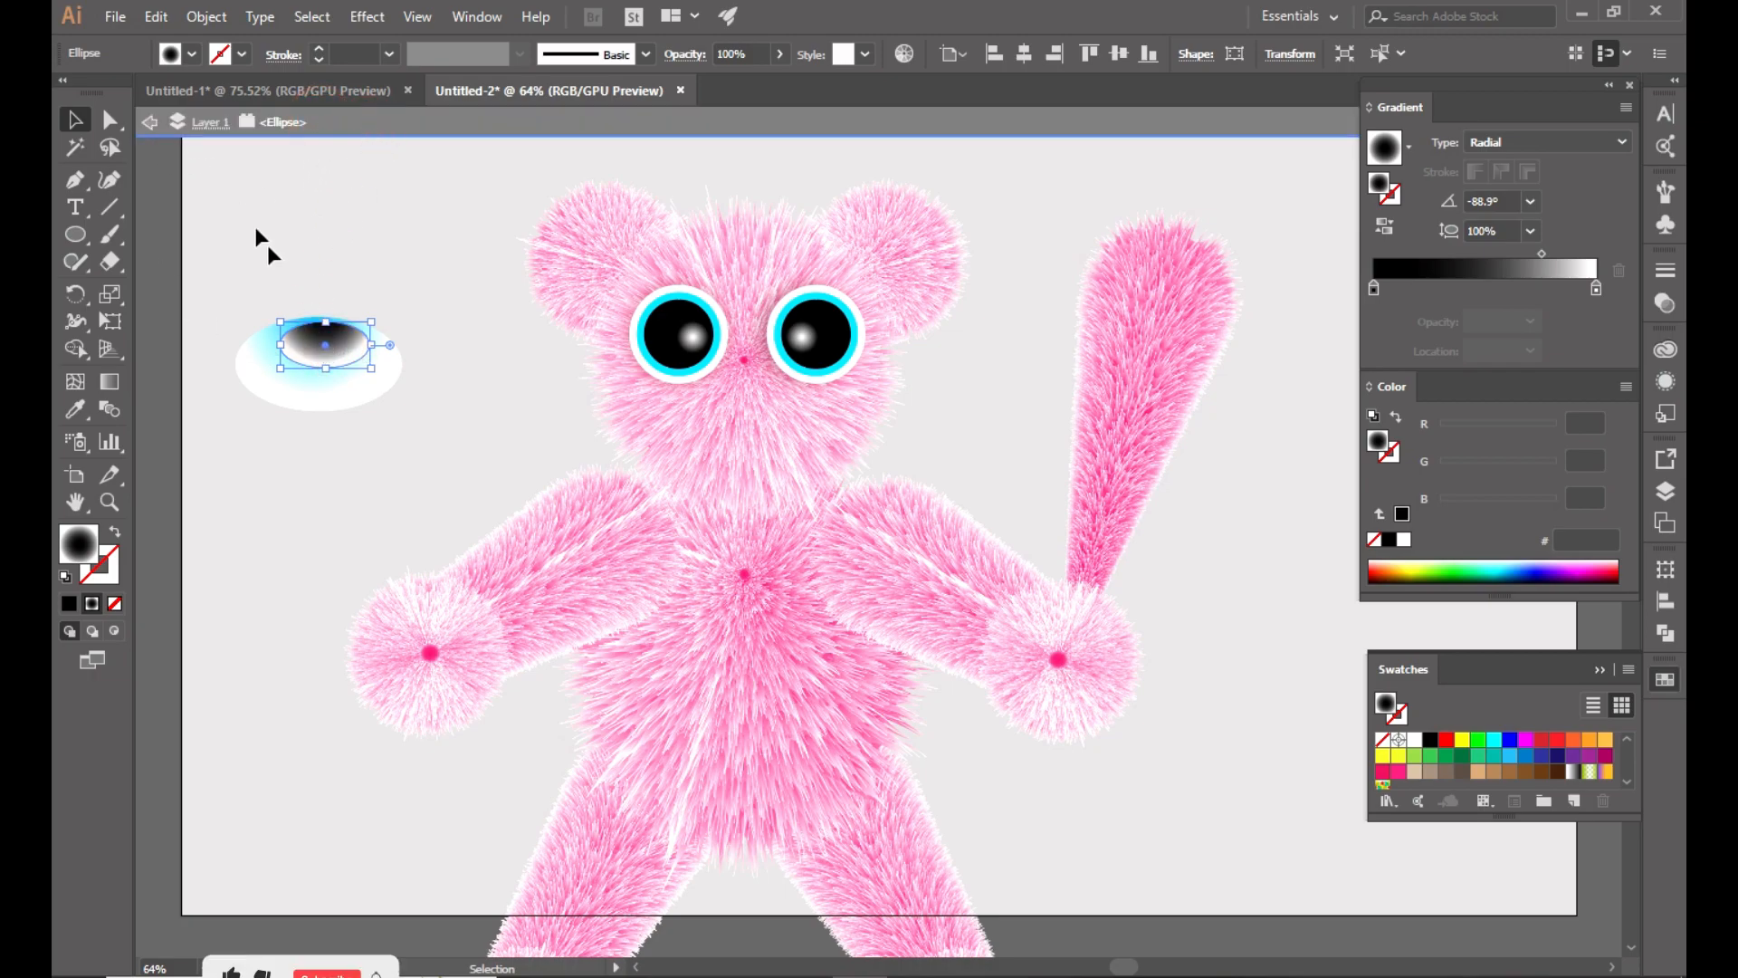
{"action": "left_click", "coordinate": [149, 121]}
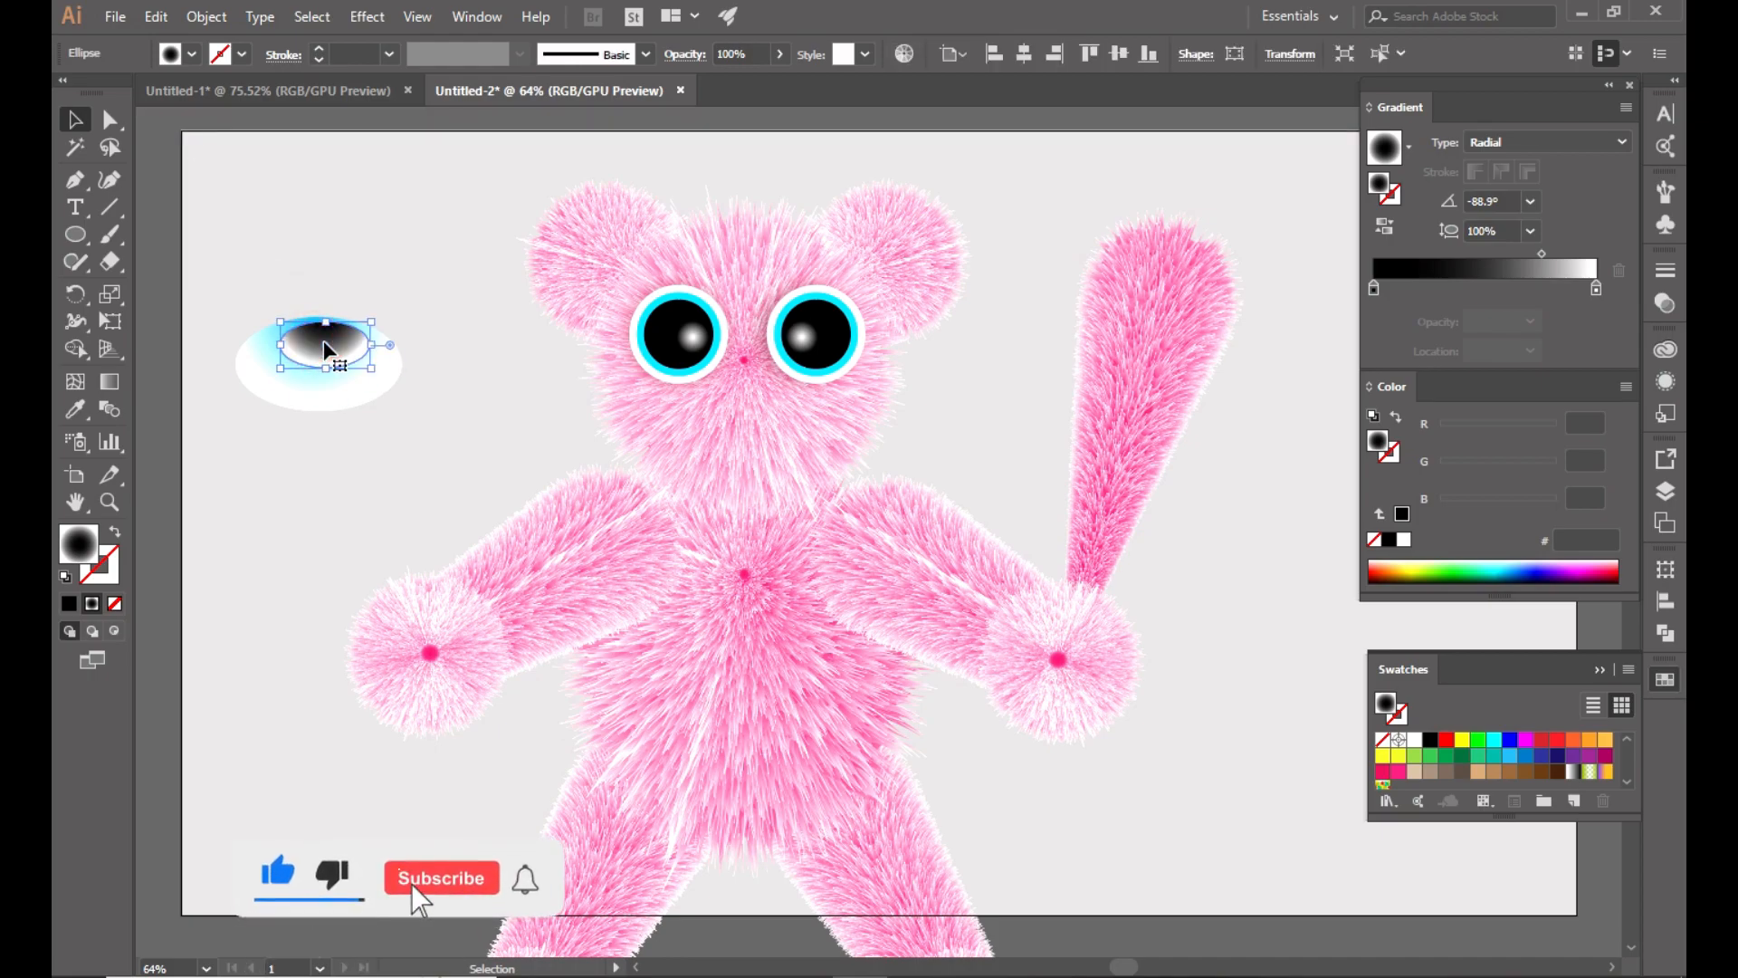
{"action": "left_click_drag", "start_coordinate": [327, 334], "coordinate": [317, 344]}
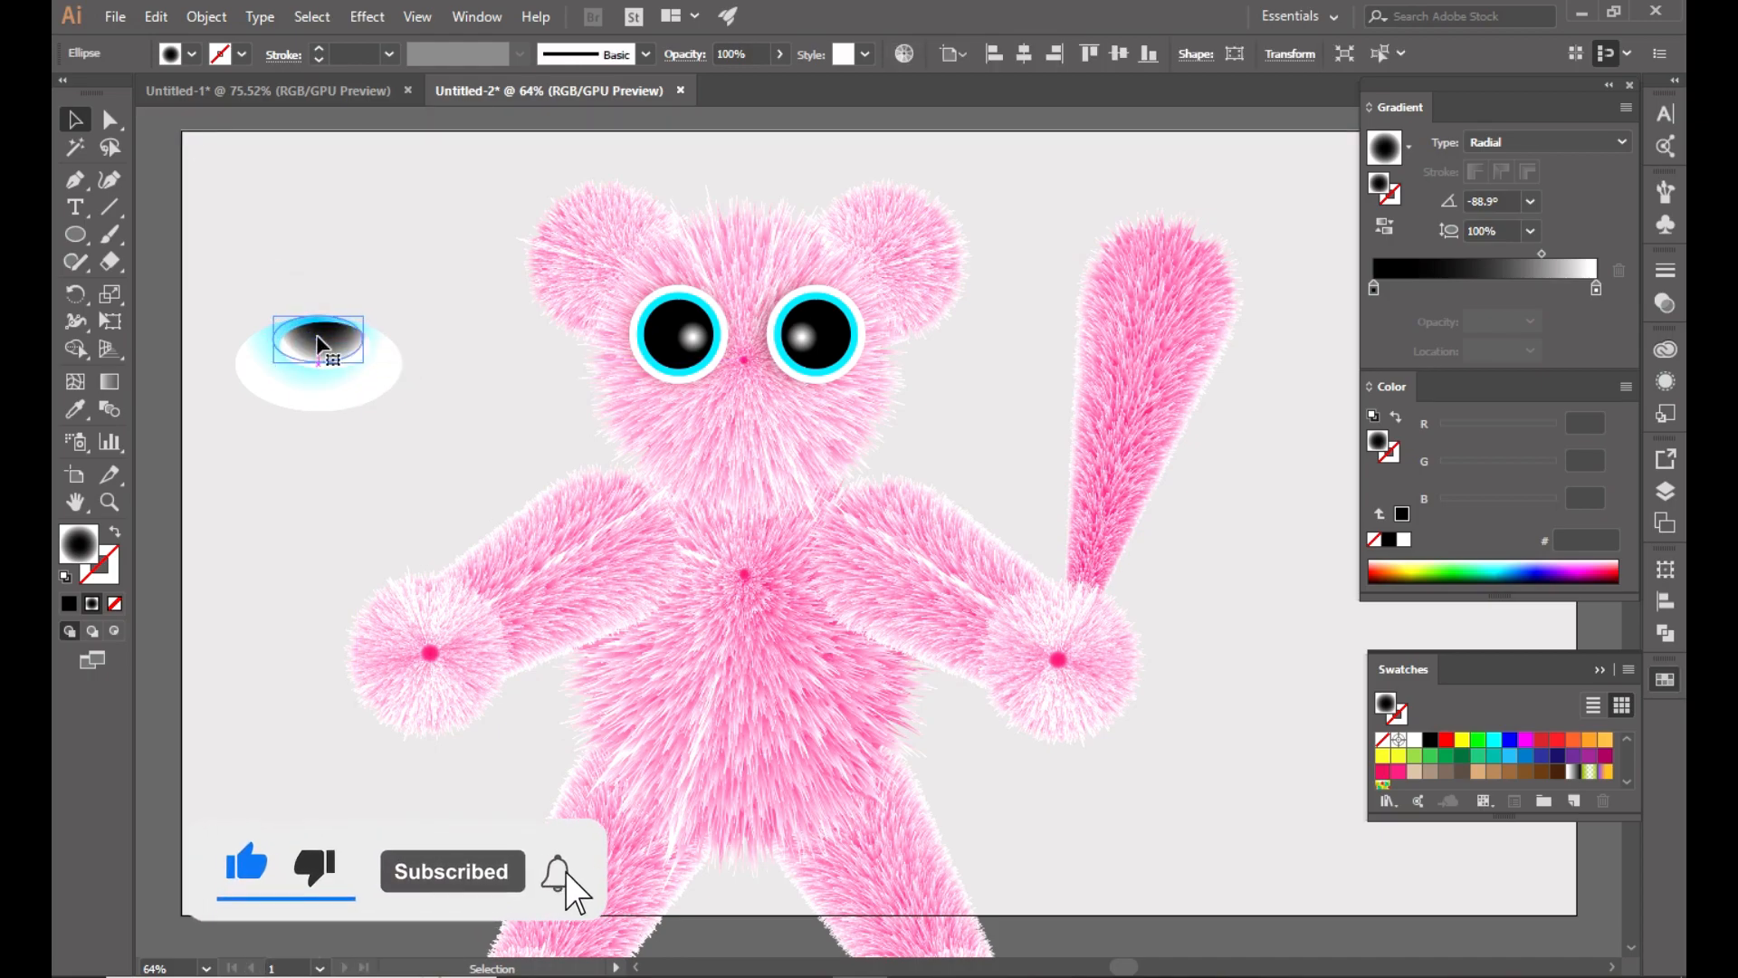
{"action": "left_click", "coordinate": [321, 277]}
{"action": "left_click", "coordinate": [315, 341]}
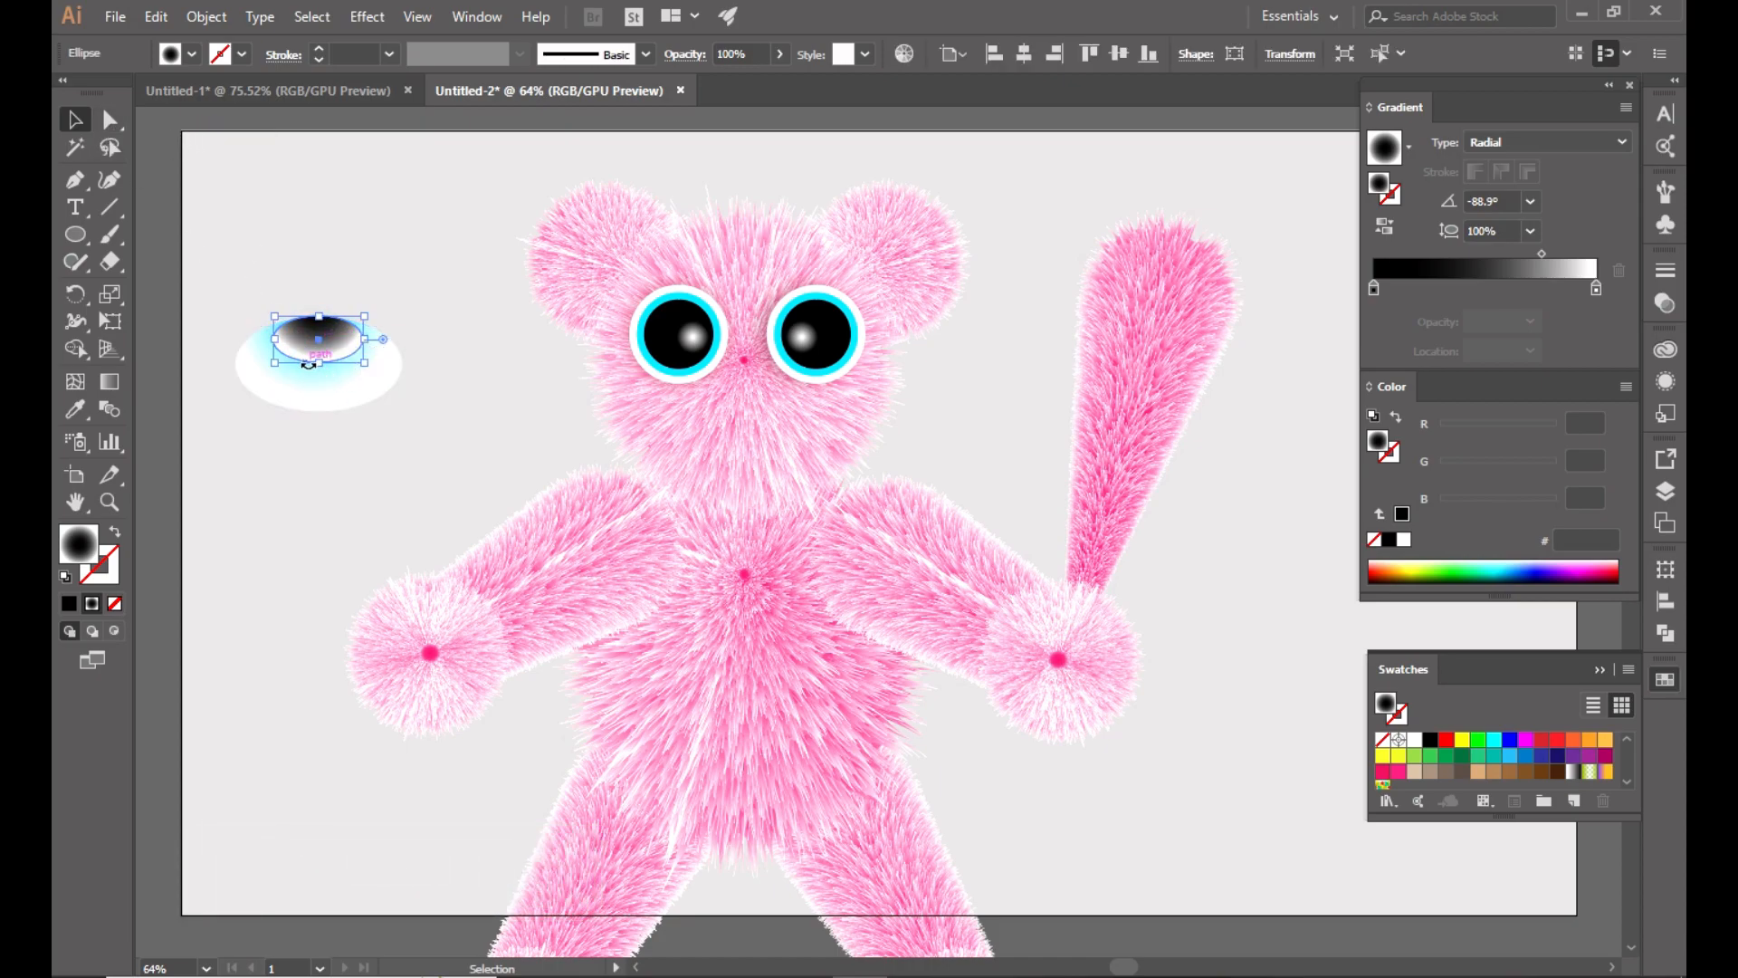
{"action": "left_click_drag", "start_coordinate": [319, 362], "coordinate": [378, 346]}
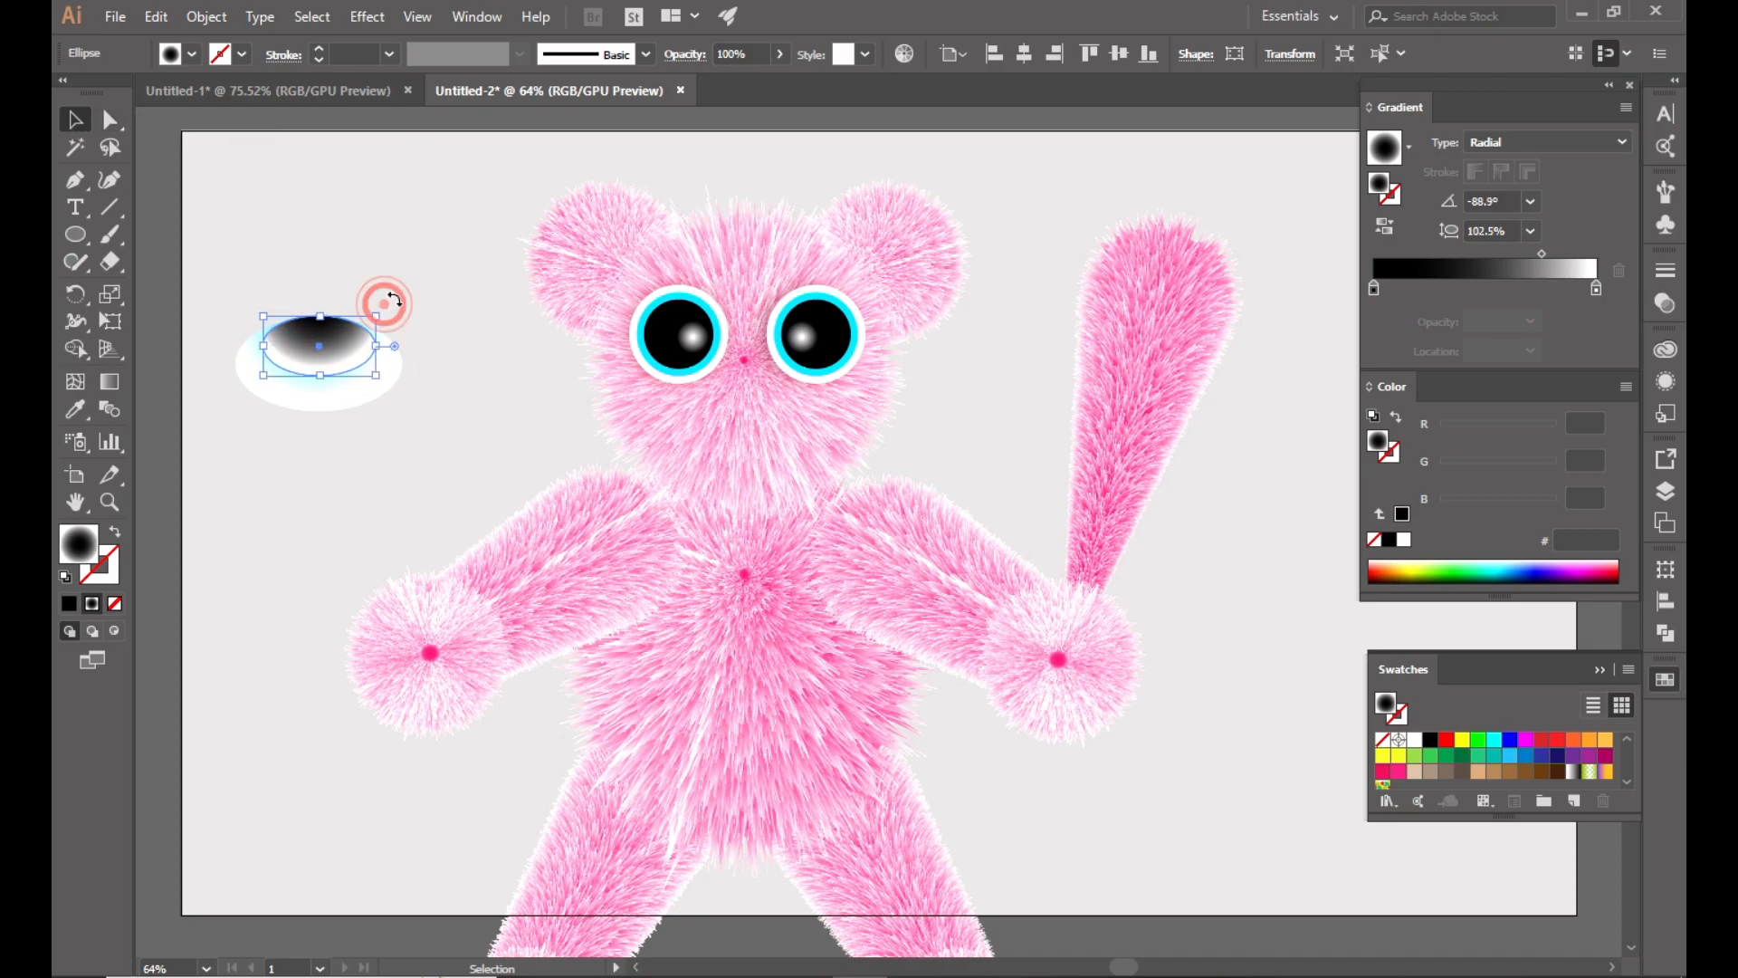
{"action": "left_click", "coordinate": [420, 288]}
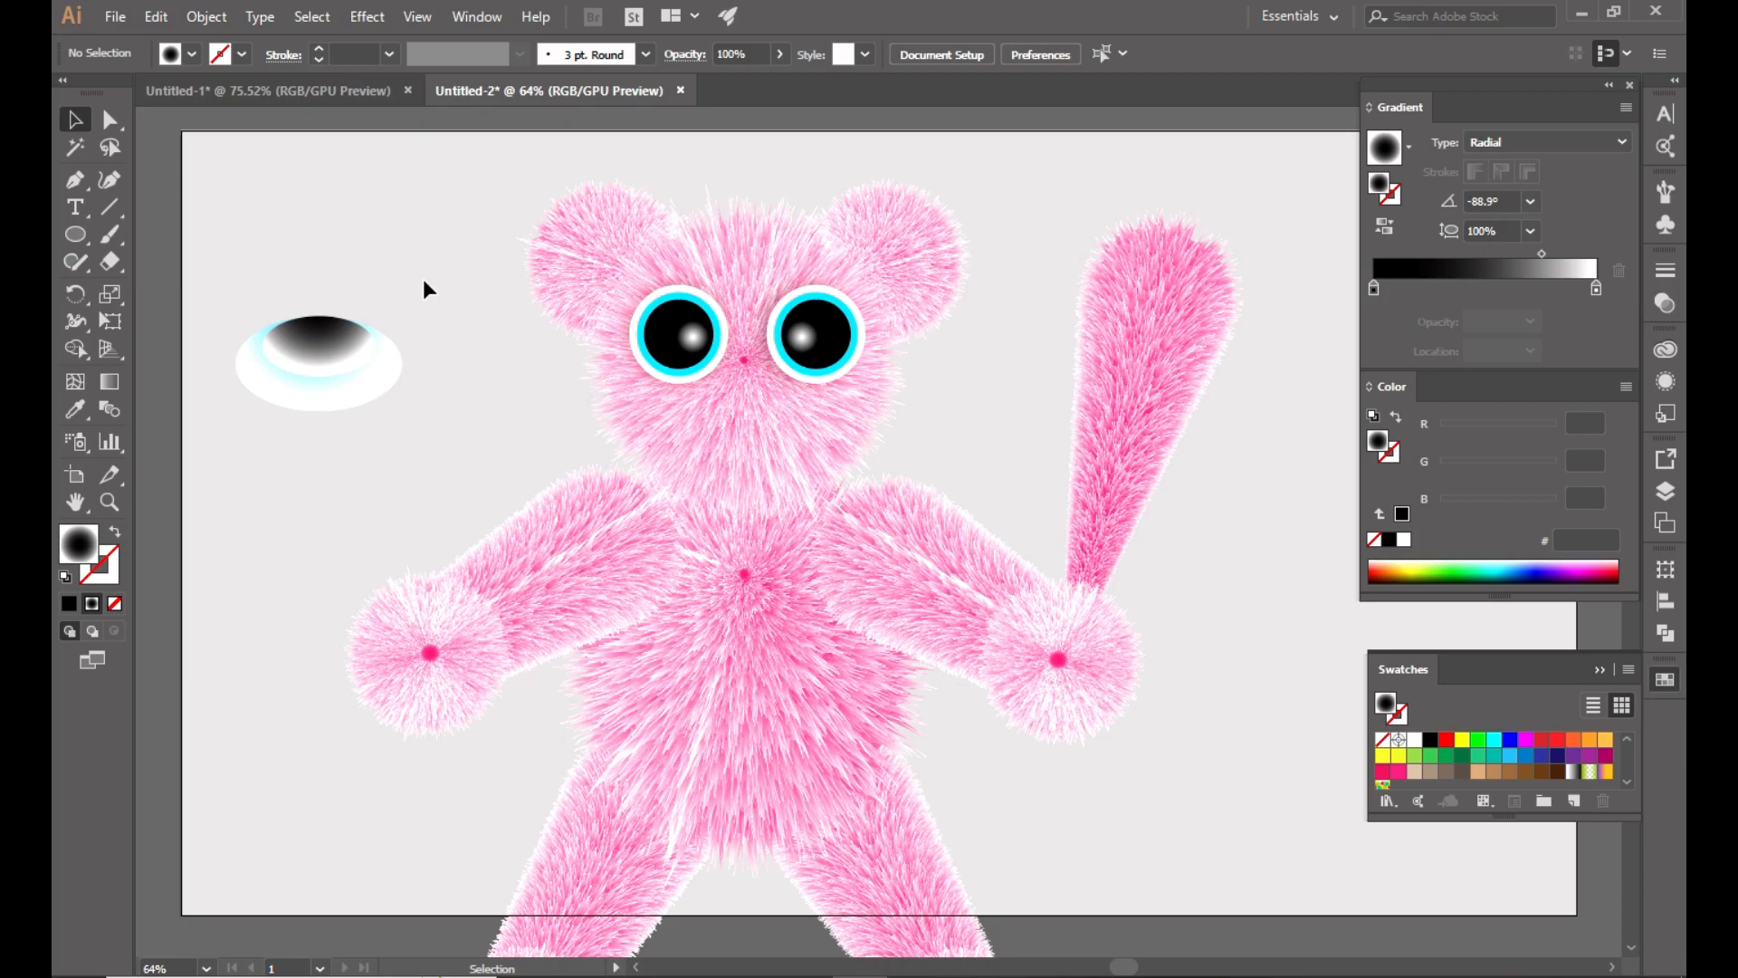
Reverse the inner ellipse's gradient to run white to black and redraw it from the top edge to just past the bottom edge.
{"action": "left_click", "coordinate": [319, 342]}
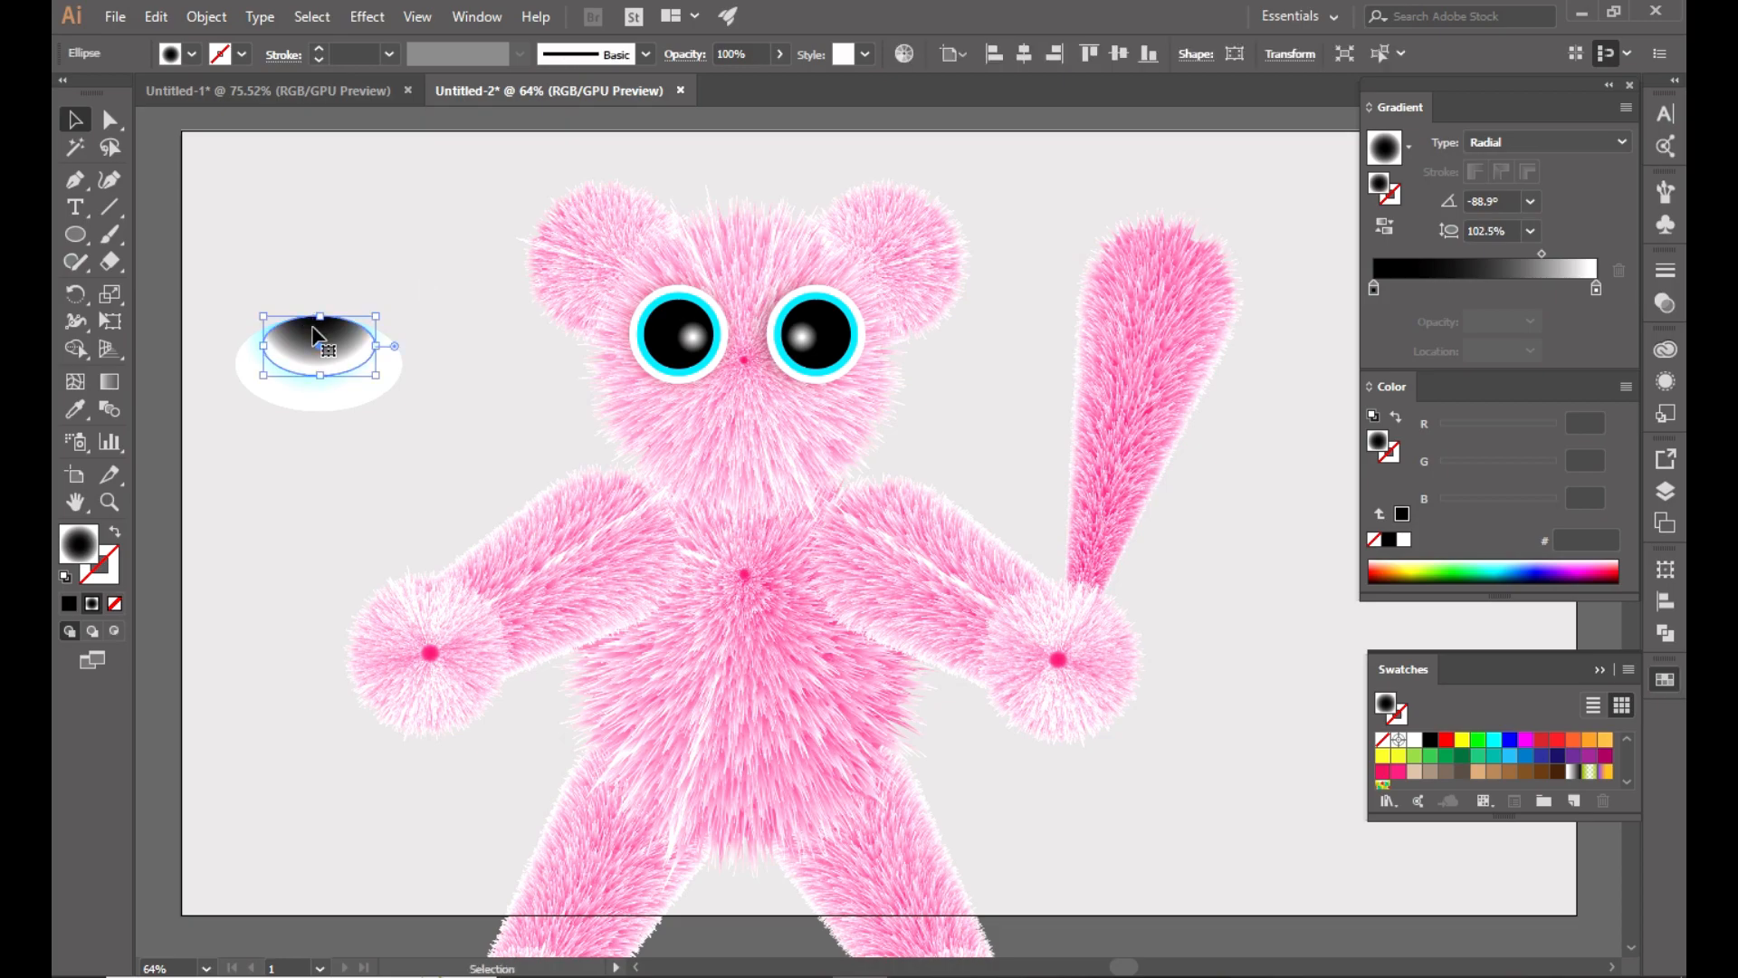
{"action": "left_click", "coordinate": [108, 381]}
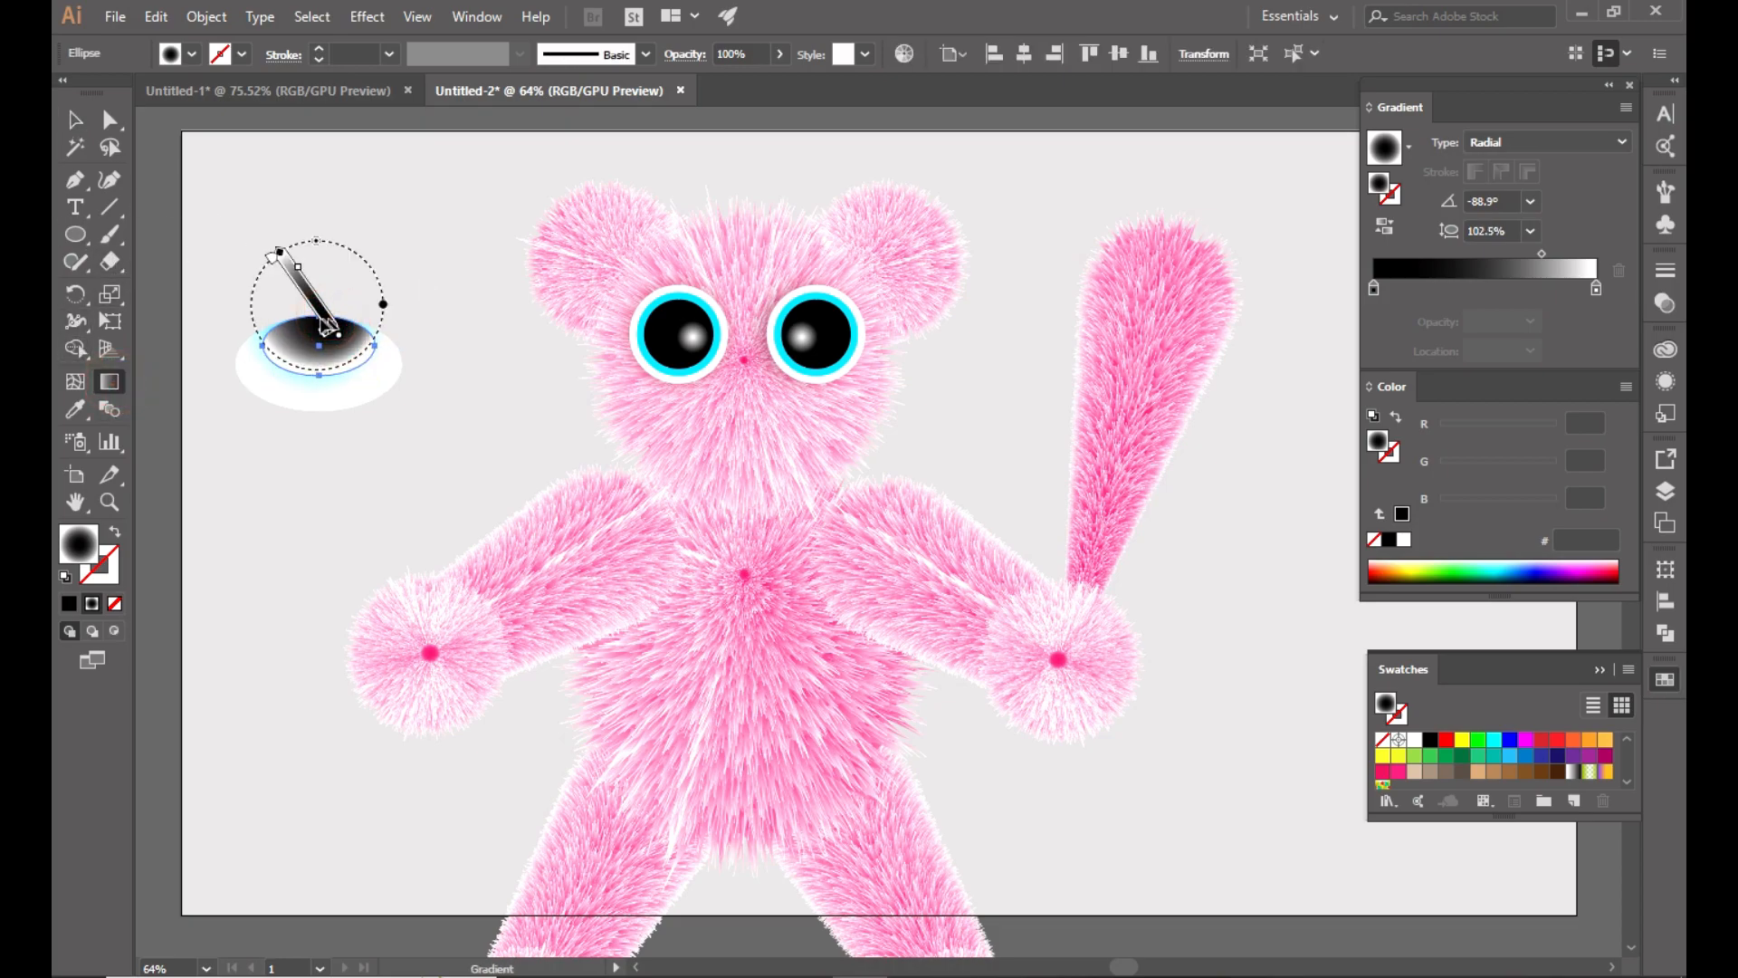
{"action": "left_click_drag", "start_coordinate": [308, 321], "coordinate": [306, 364]}
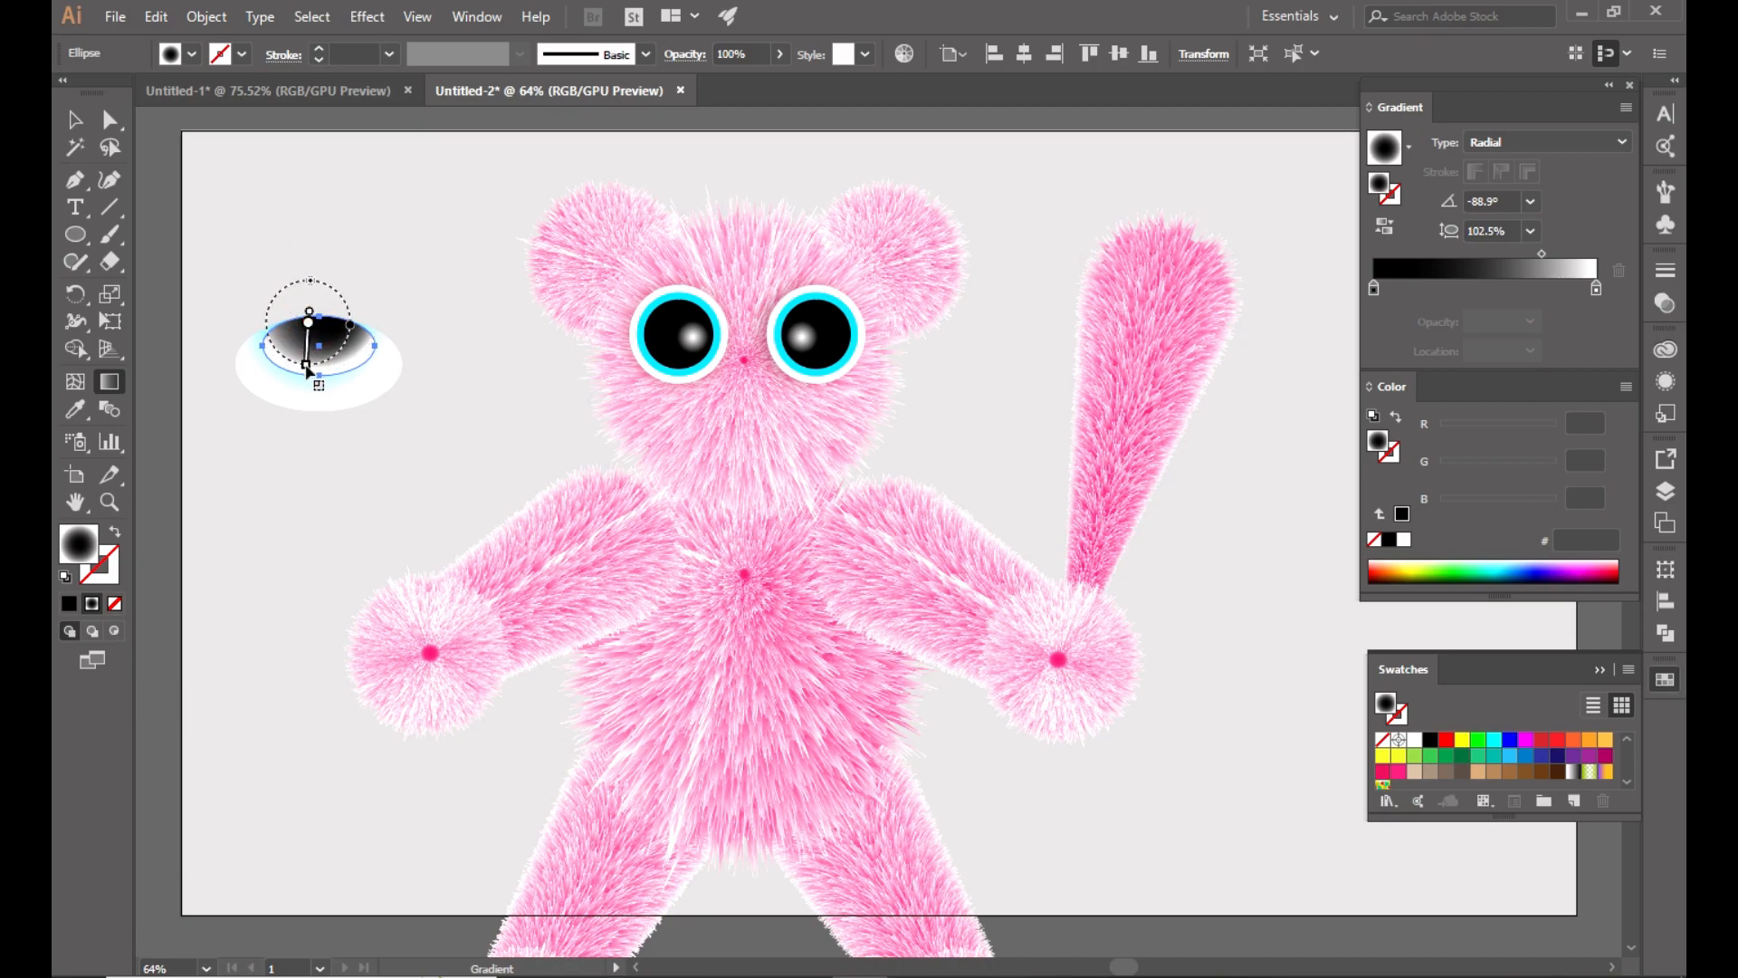
{"action": "left_click", "coordinate": [1384, 226]}
{"action": "mouse_move", "coordinate": [329, 317]}
{"action": "left_mouse_down"}
{"action": "mouse_move", "coordinate": [329, 359]}
{"action": "mouse_move", "coordinate": [318, 323]}
{"action": "left_mouse_up"}
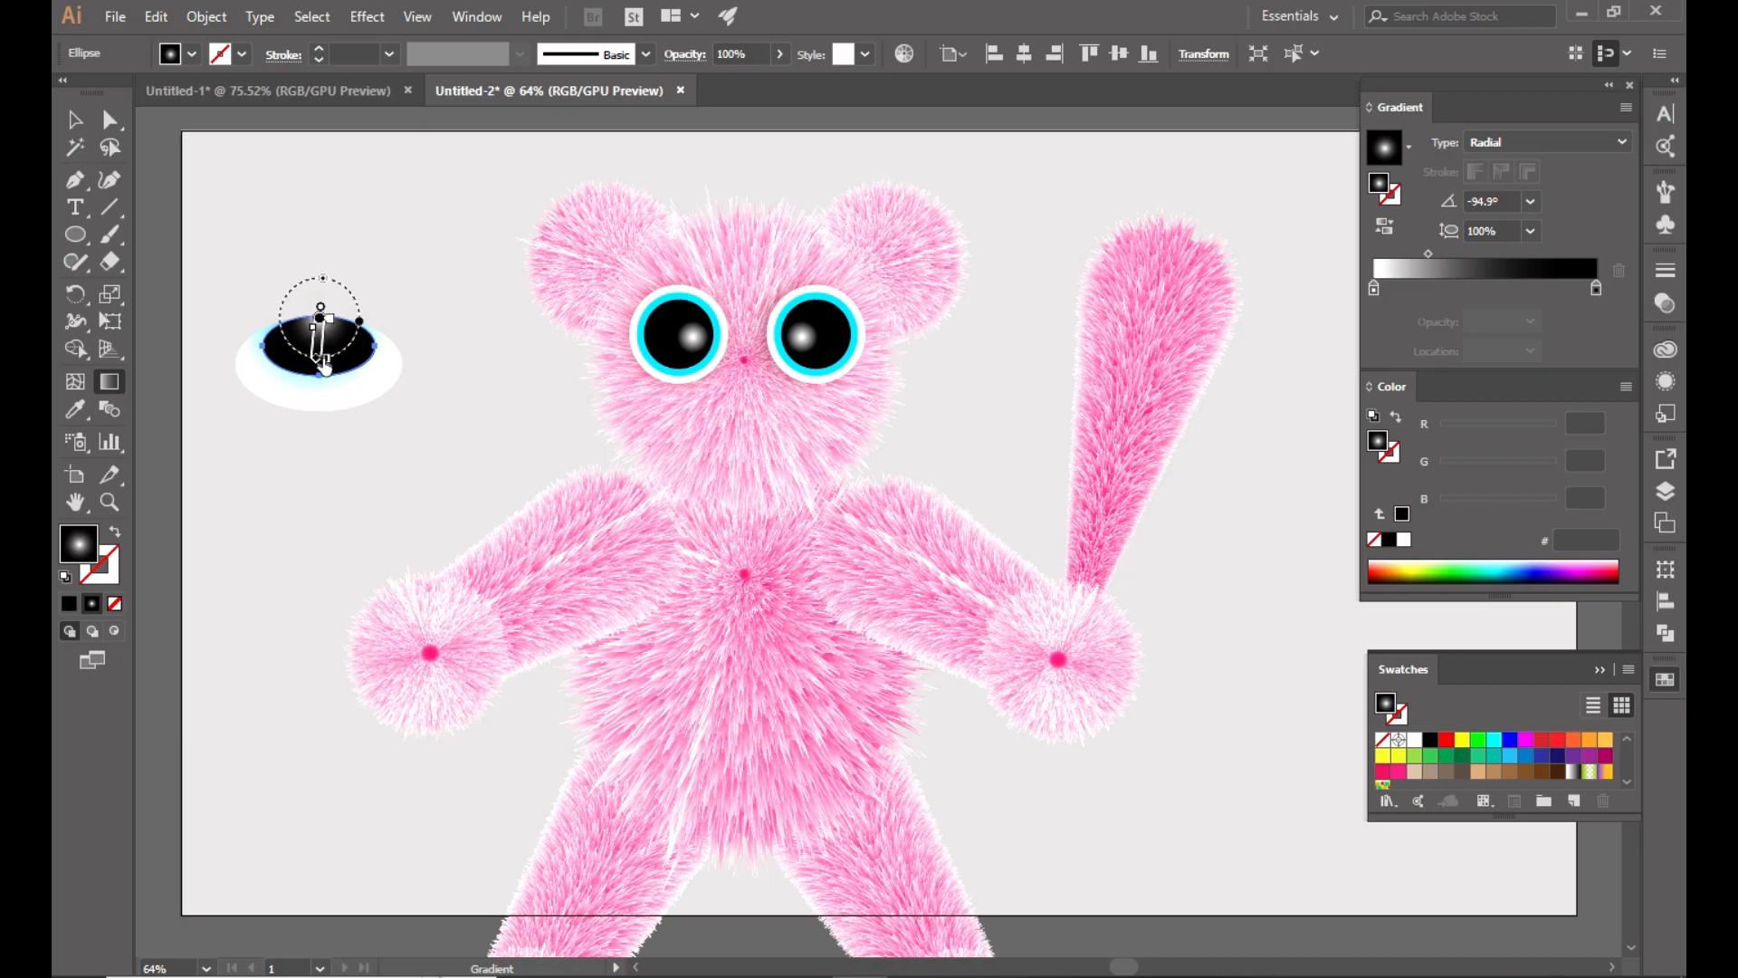
{"action": "left_click_drag", "start_coordinate": [327, 389], "coordinate": [327, 390]}
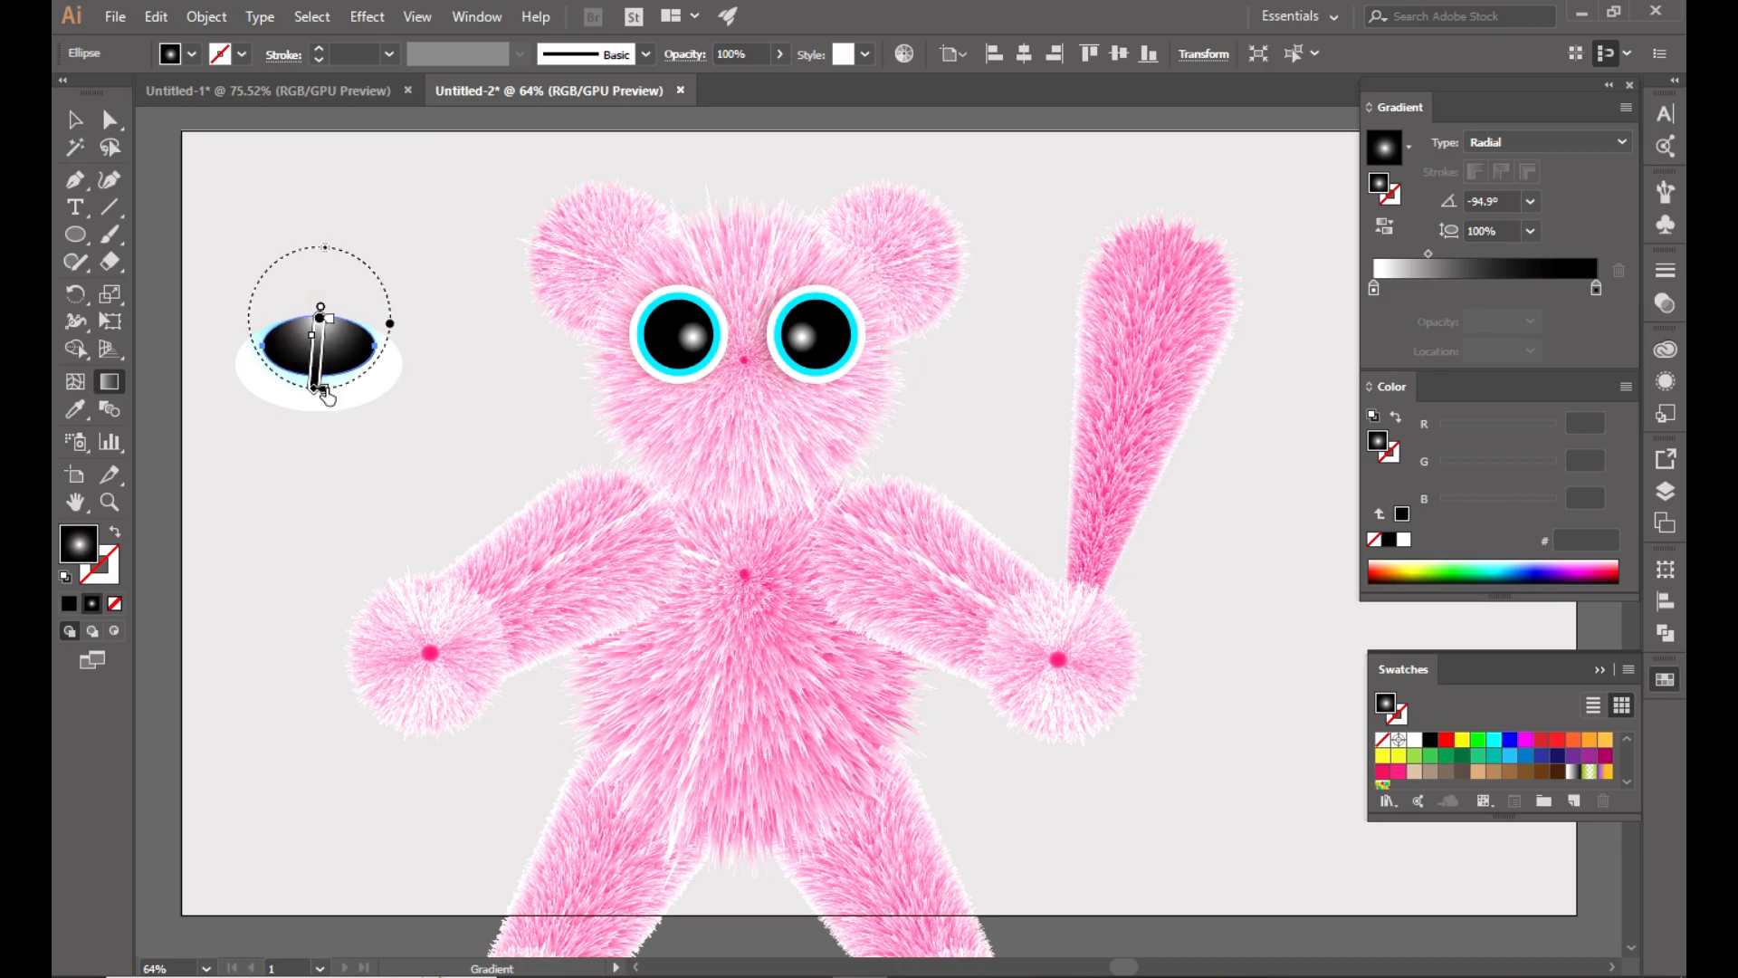
Move the inner ellipse's gradient midpoint to 45.25% and straighten the gradient to -87.5°.
{"action": "left_click_drag", "start_coordinate": [1427, 255], "coordinate": [1472, 260]}
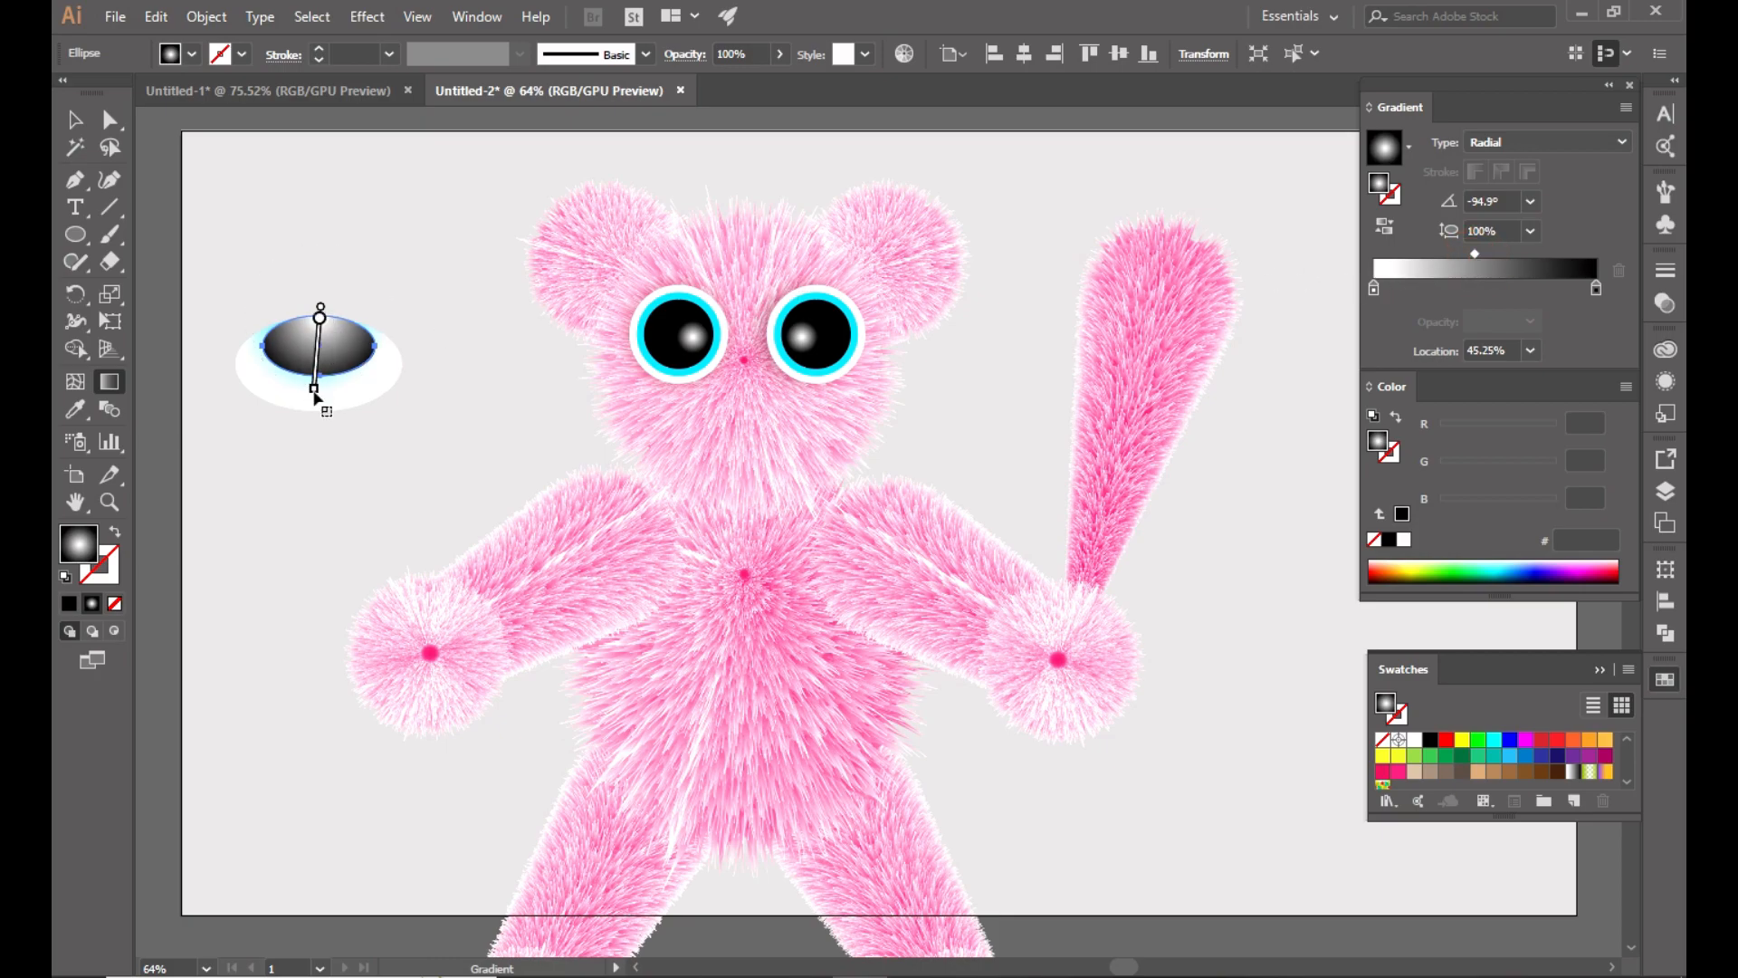
{"action": "left_click_drag", "start_coordinate": [314, 391], "coordinate": [323, 391]}
{"action": "left_click", "coordinate": [75, 118]}
{"action": "left_click", "coordinate": [291, 163]}
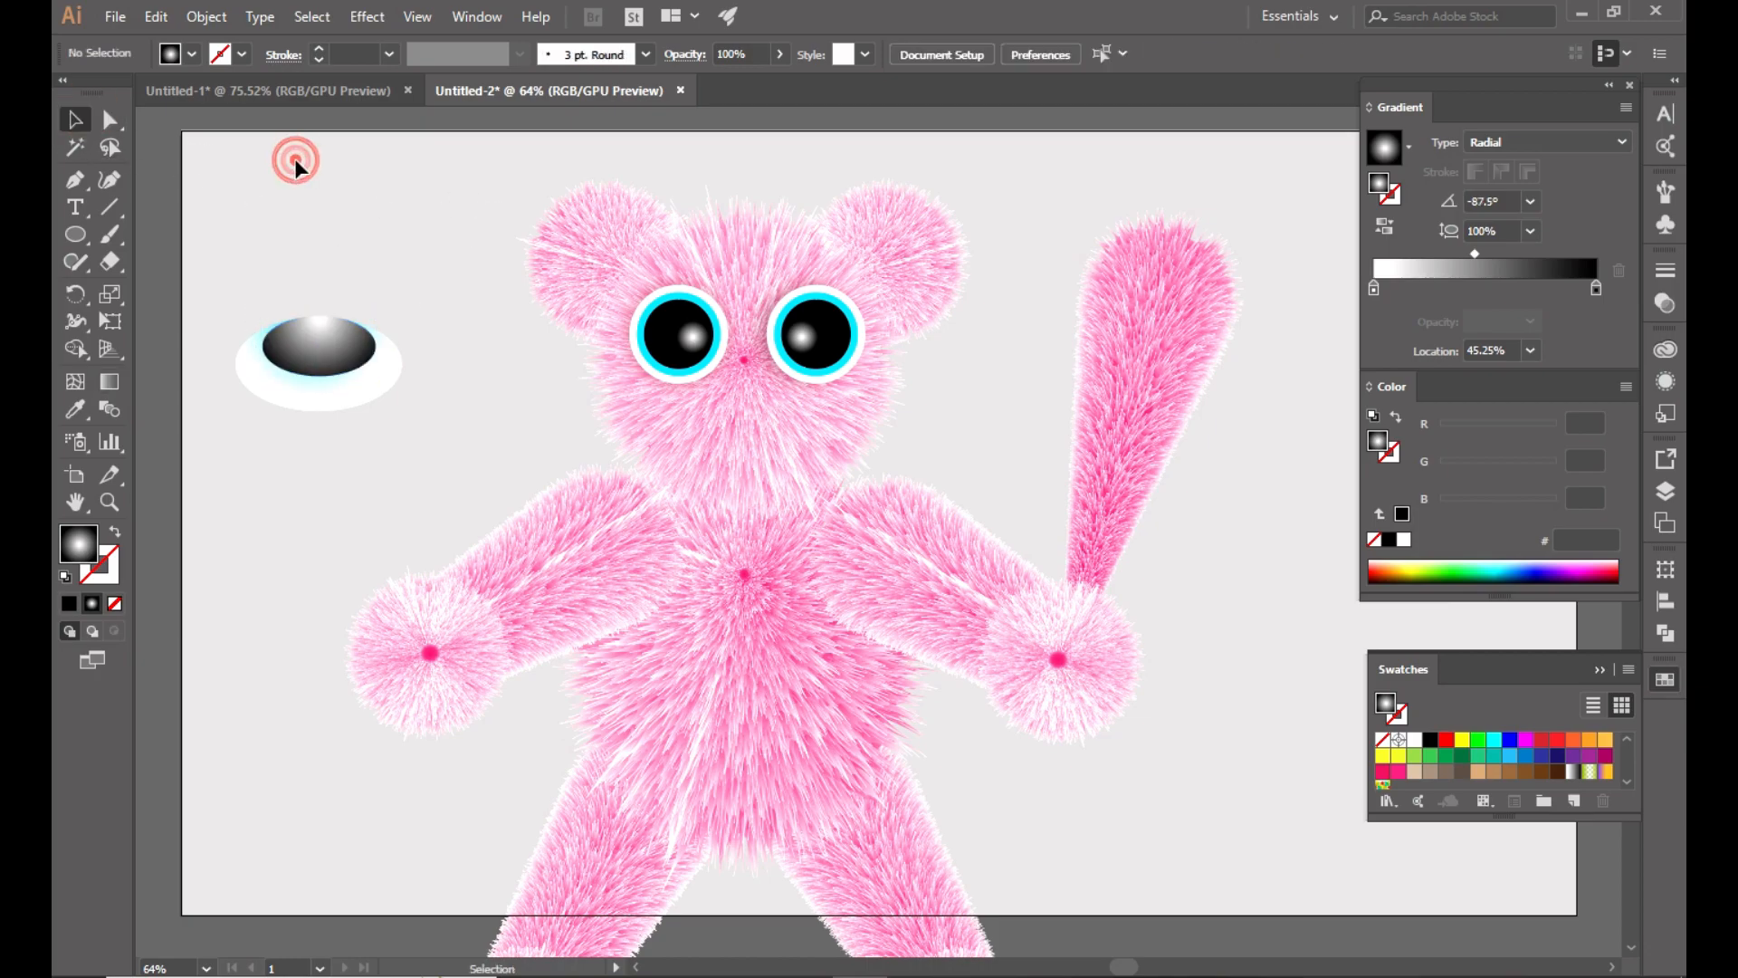
Recolour the wide ellipse's blue gradient stop with the R=41 G=171 B=226 swatch.
{"action": "left_click", "coordinate": [337, 392]}
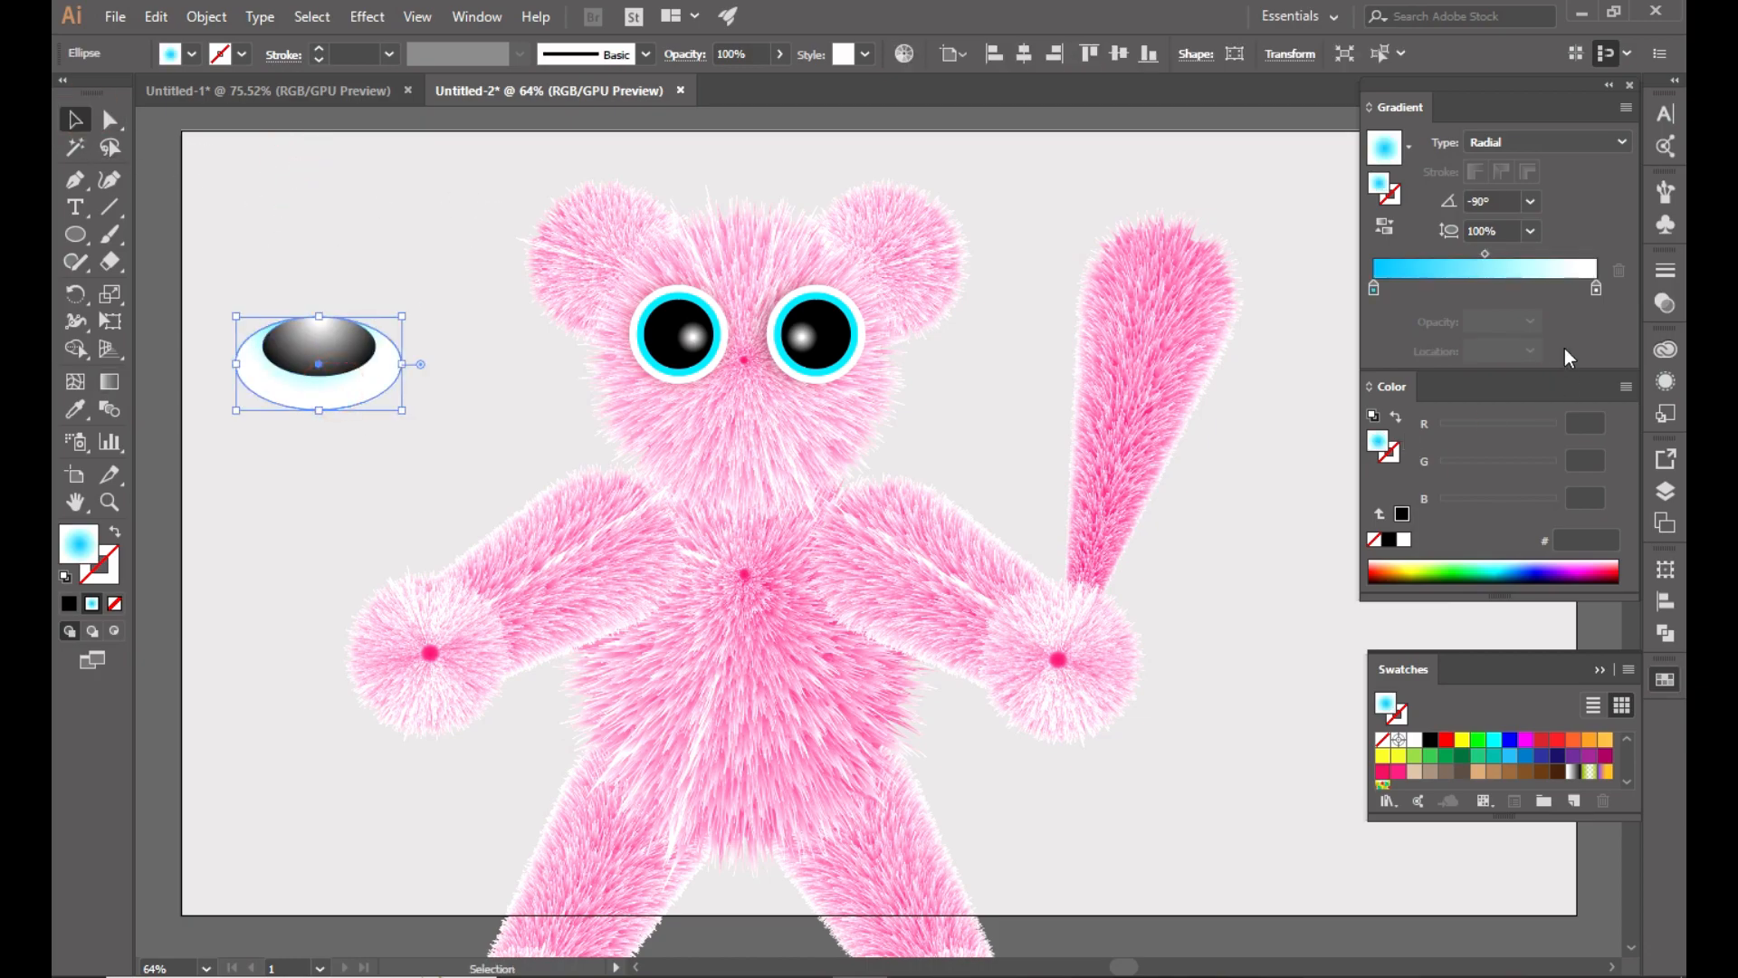
{"action": "double_click", "coordinate": [1373, 288]}
{"action": "left_click", "coordinate": [1301, 410]}
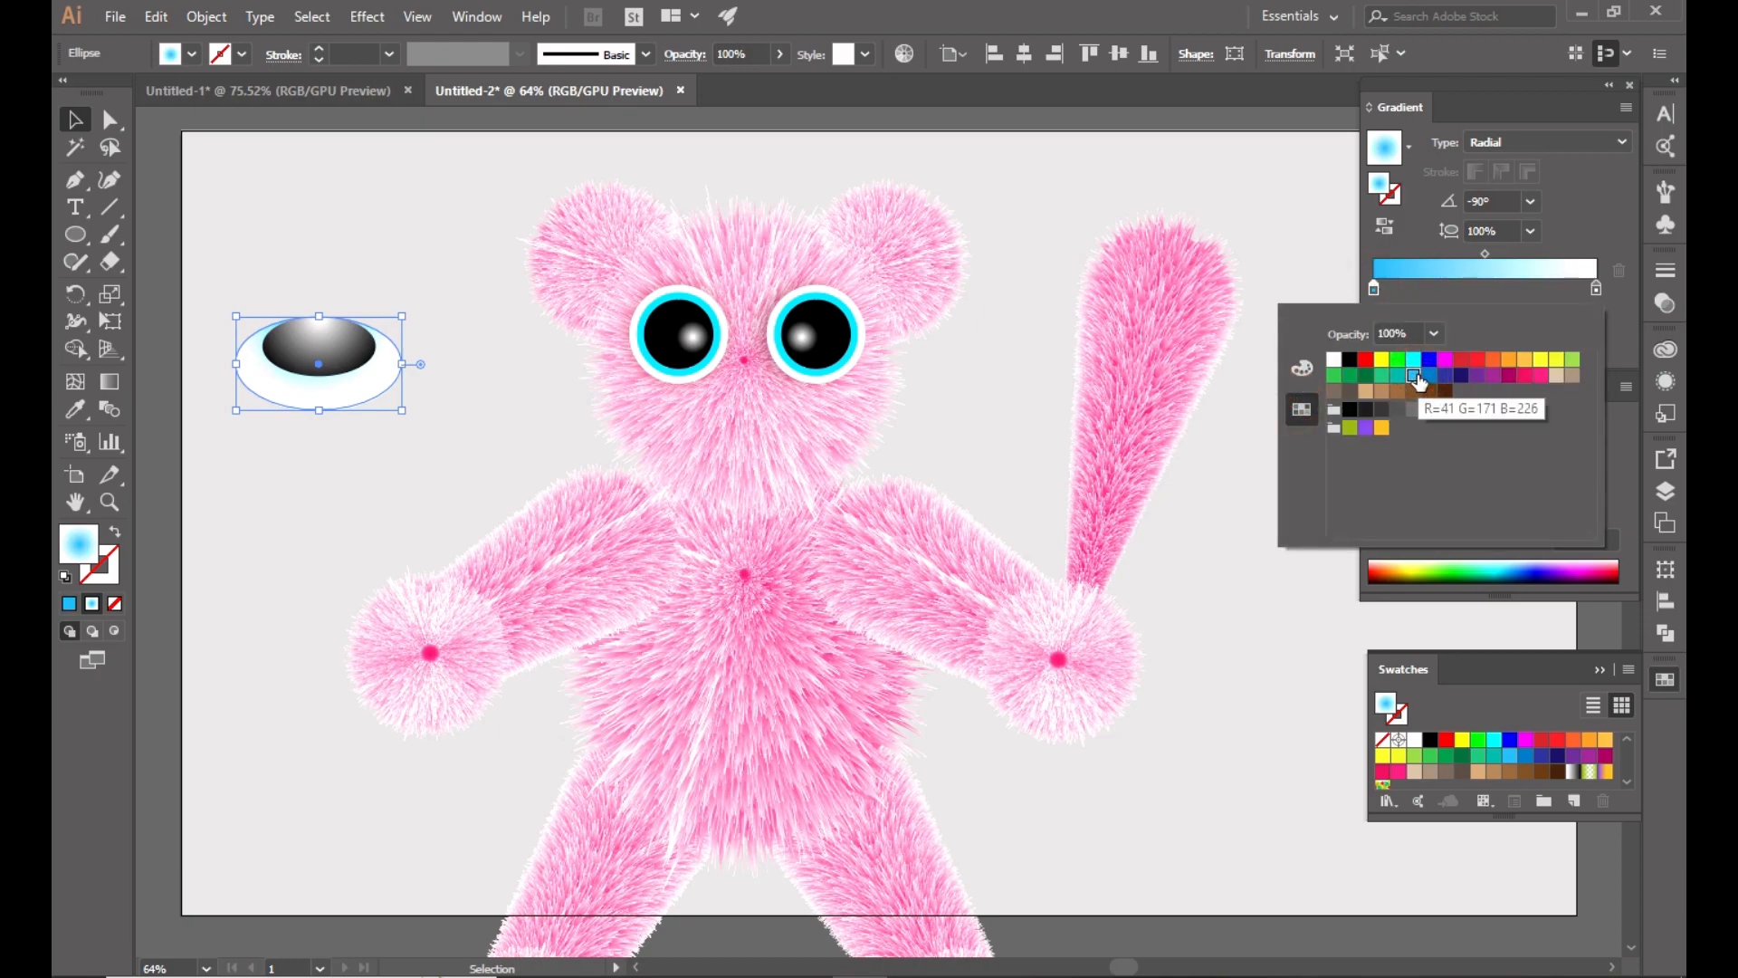
{"action": "left_click", "coordinate": [1375, 290]}
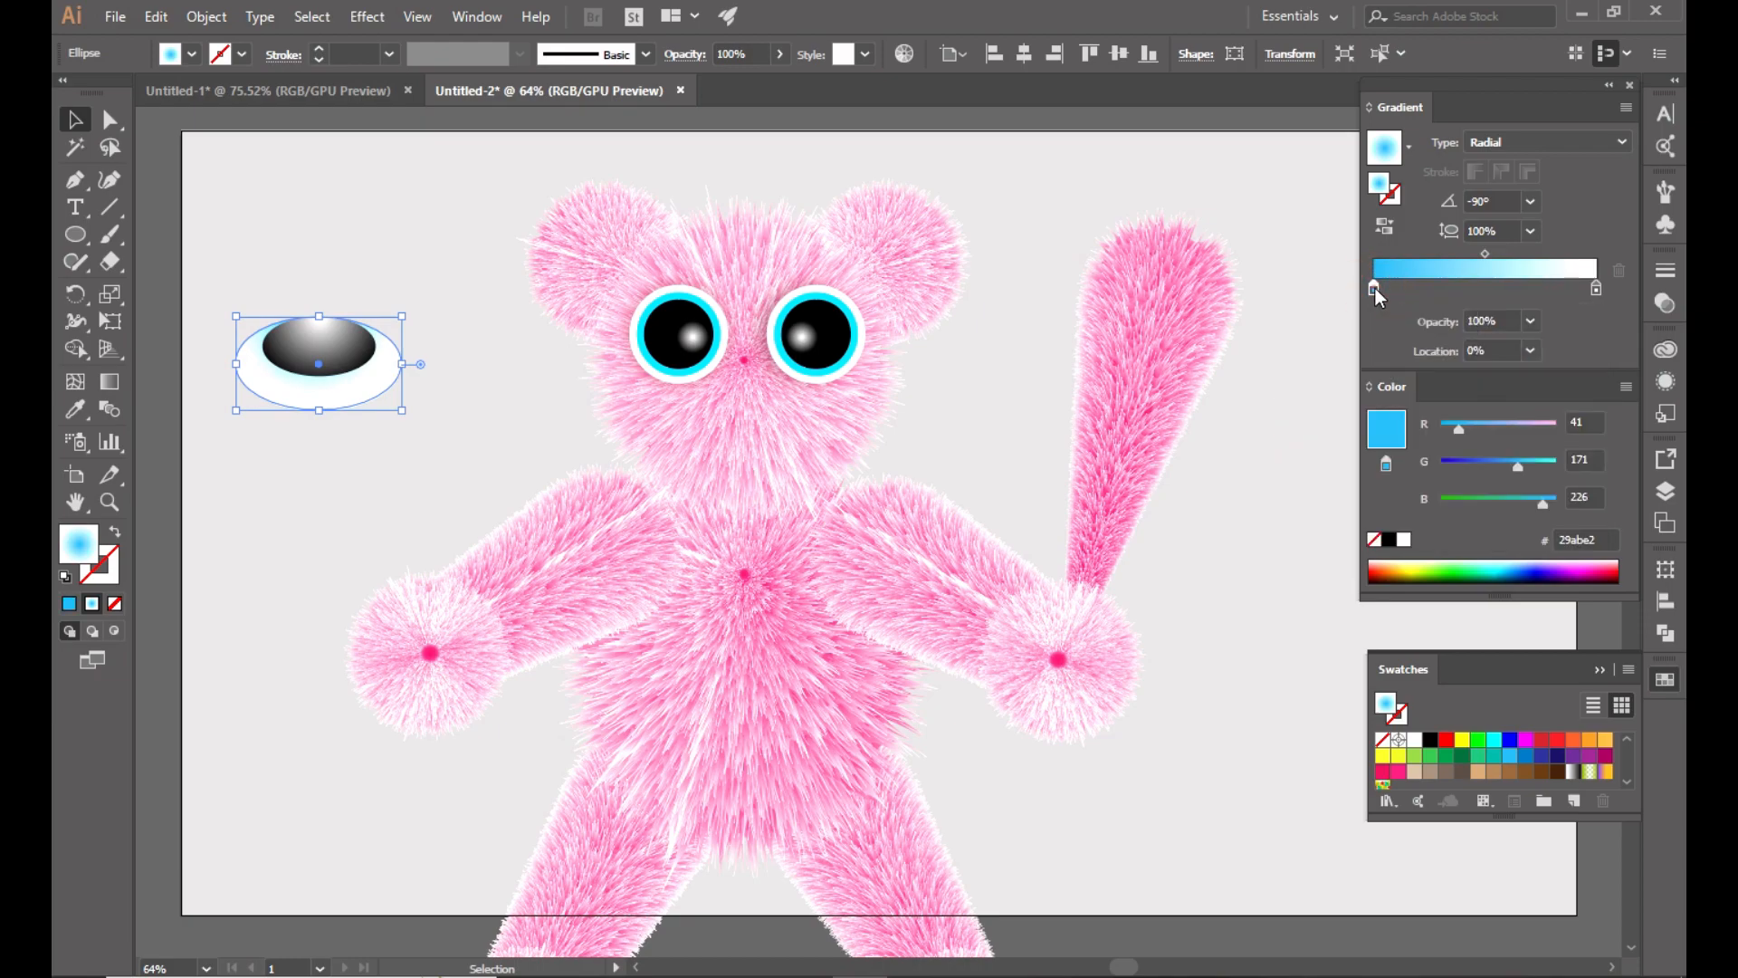
Recolour the wide ellipse's blue gradient stop with RGB Cyan and move the gradient midpoint to 63%.
{"action": "double_click", "coordinate": [1375, 289]}
{"action": "left_click", "coordinate": [1414, 359]}
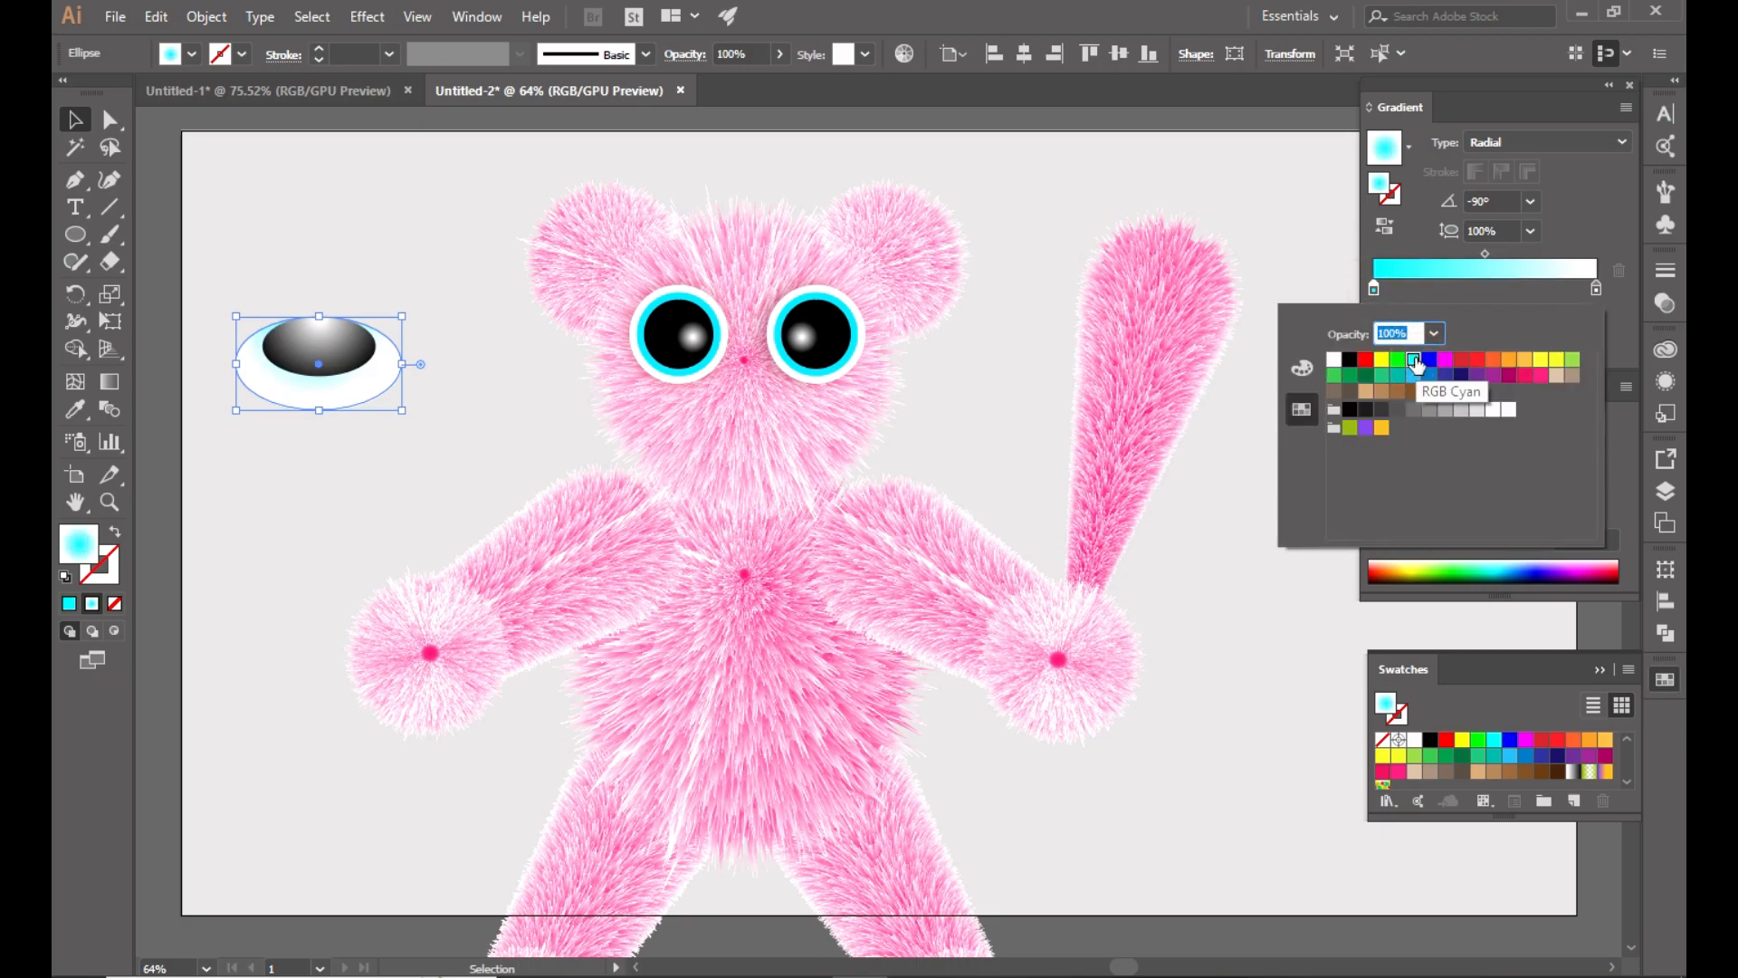
{"action": "left_click", "coordinate": [1488, 256]}
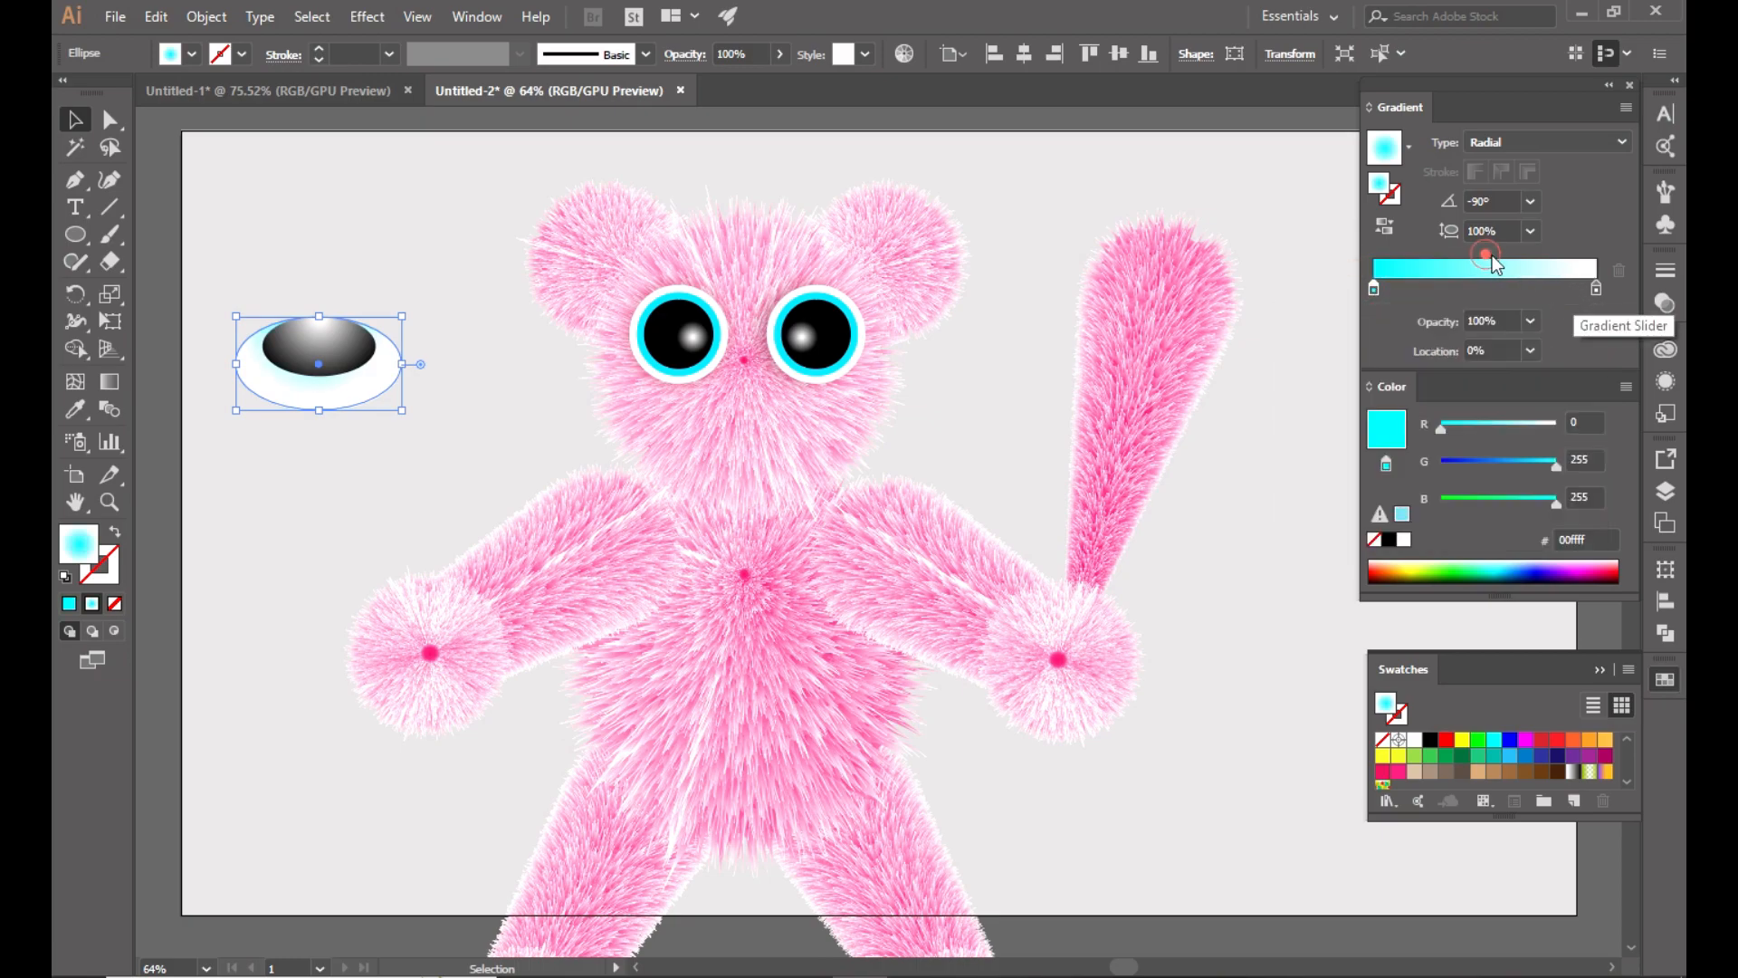
{"action": "left_click_drag", "start_coordinate": [1488, 252], "coordinate": [1513, 254]}
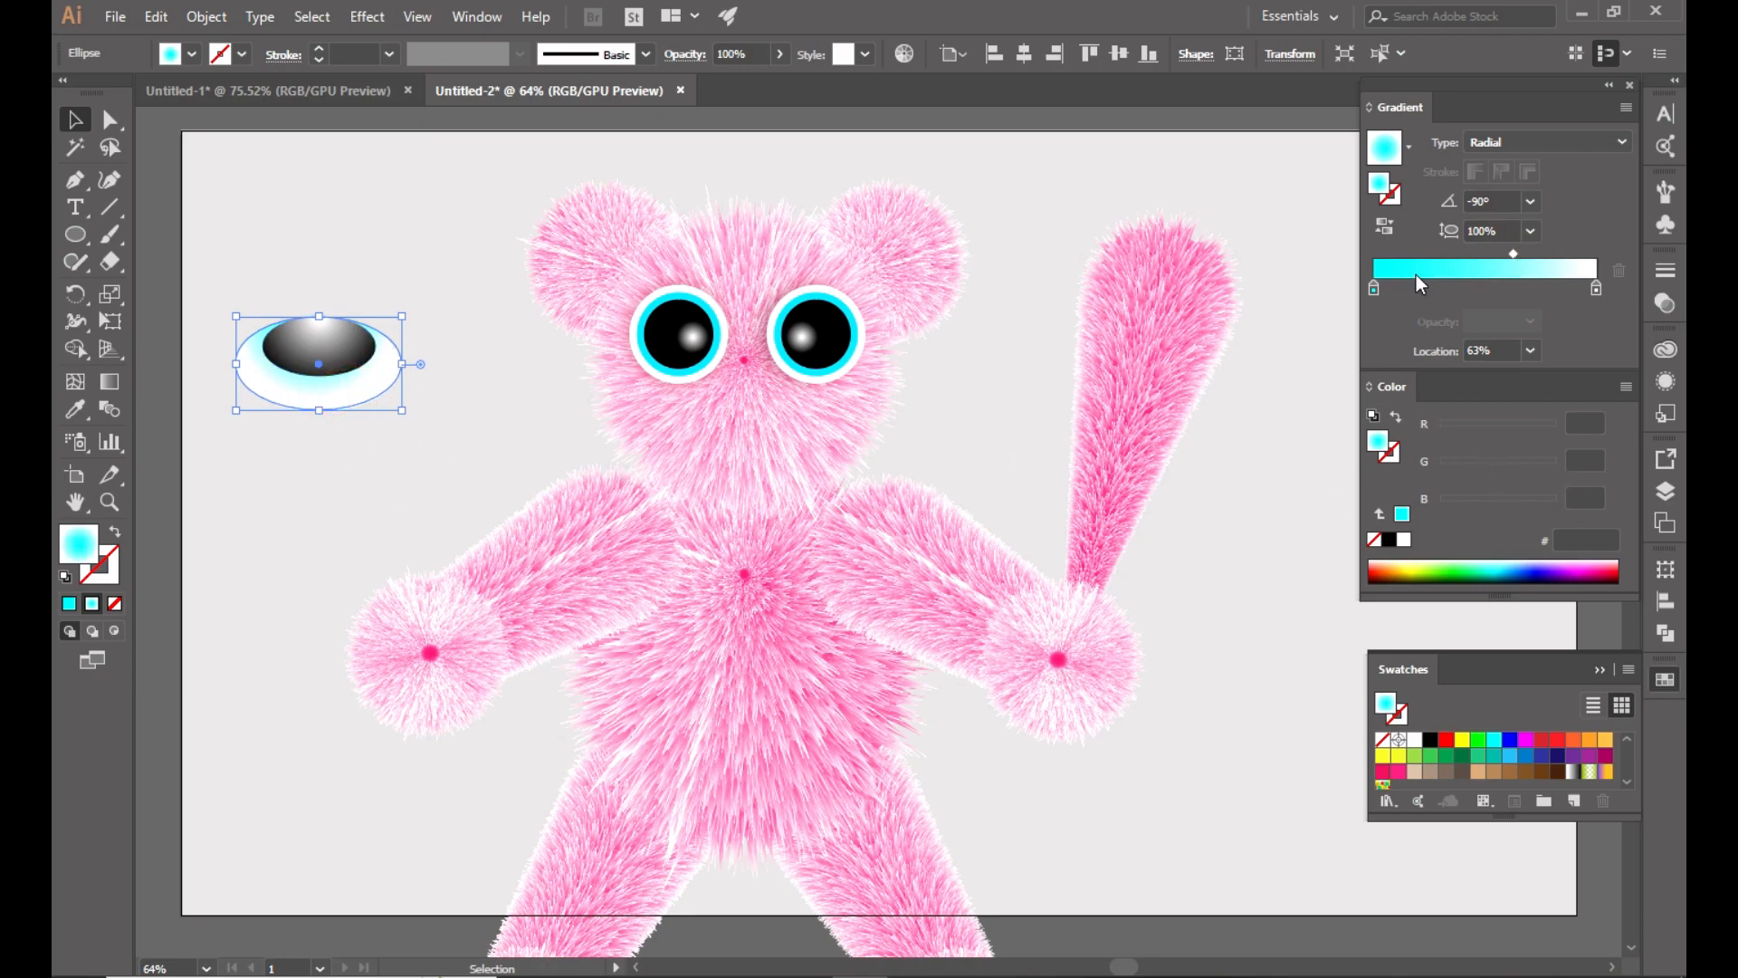
{"action": "double_click", "coordinate": [1373, 288]}
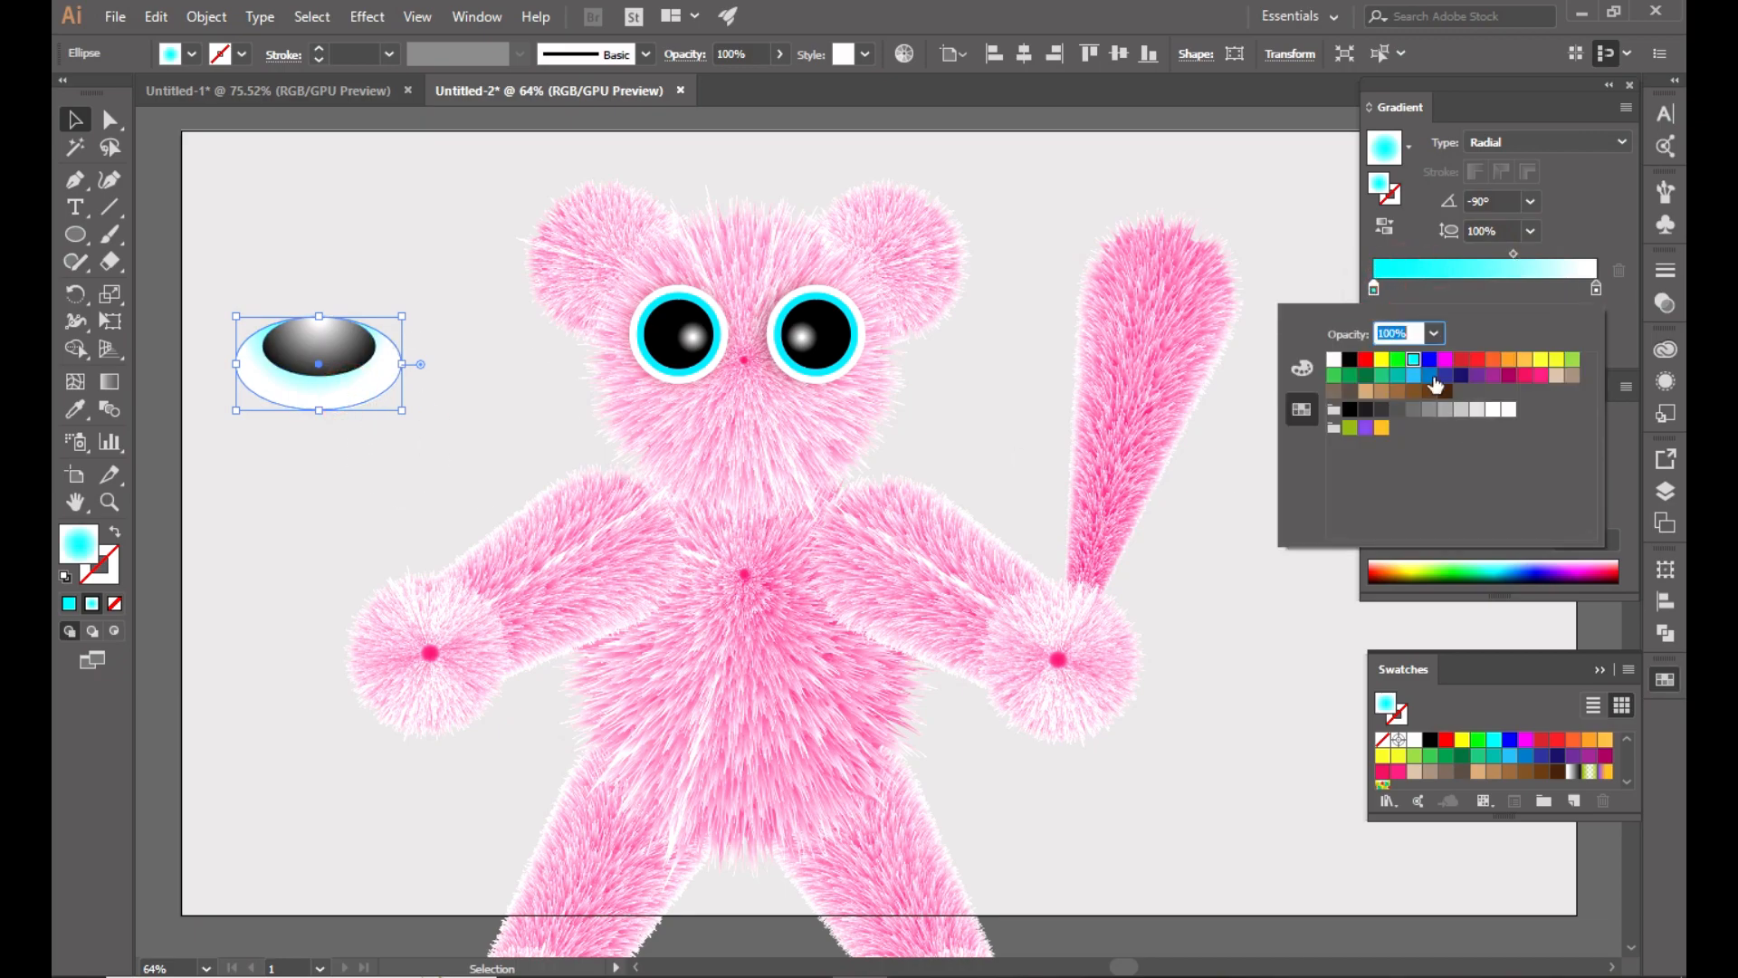
{"action": "left_click", "coordinate": [1495, 359]}
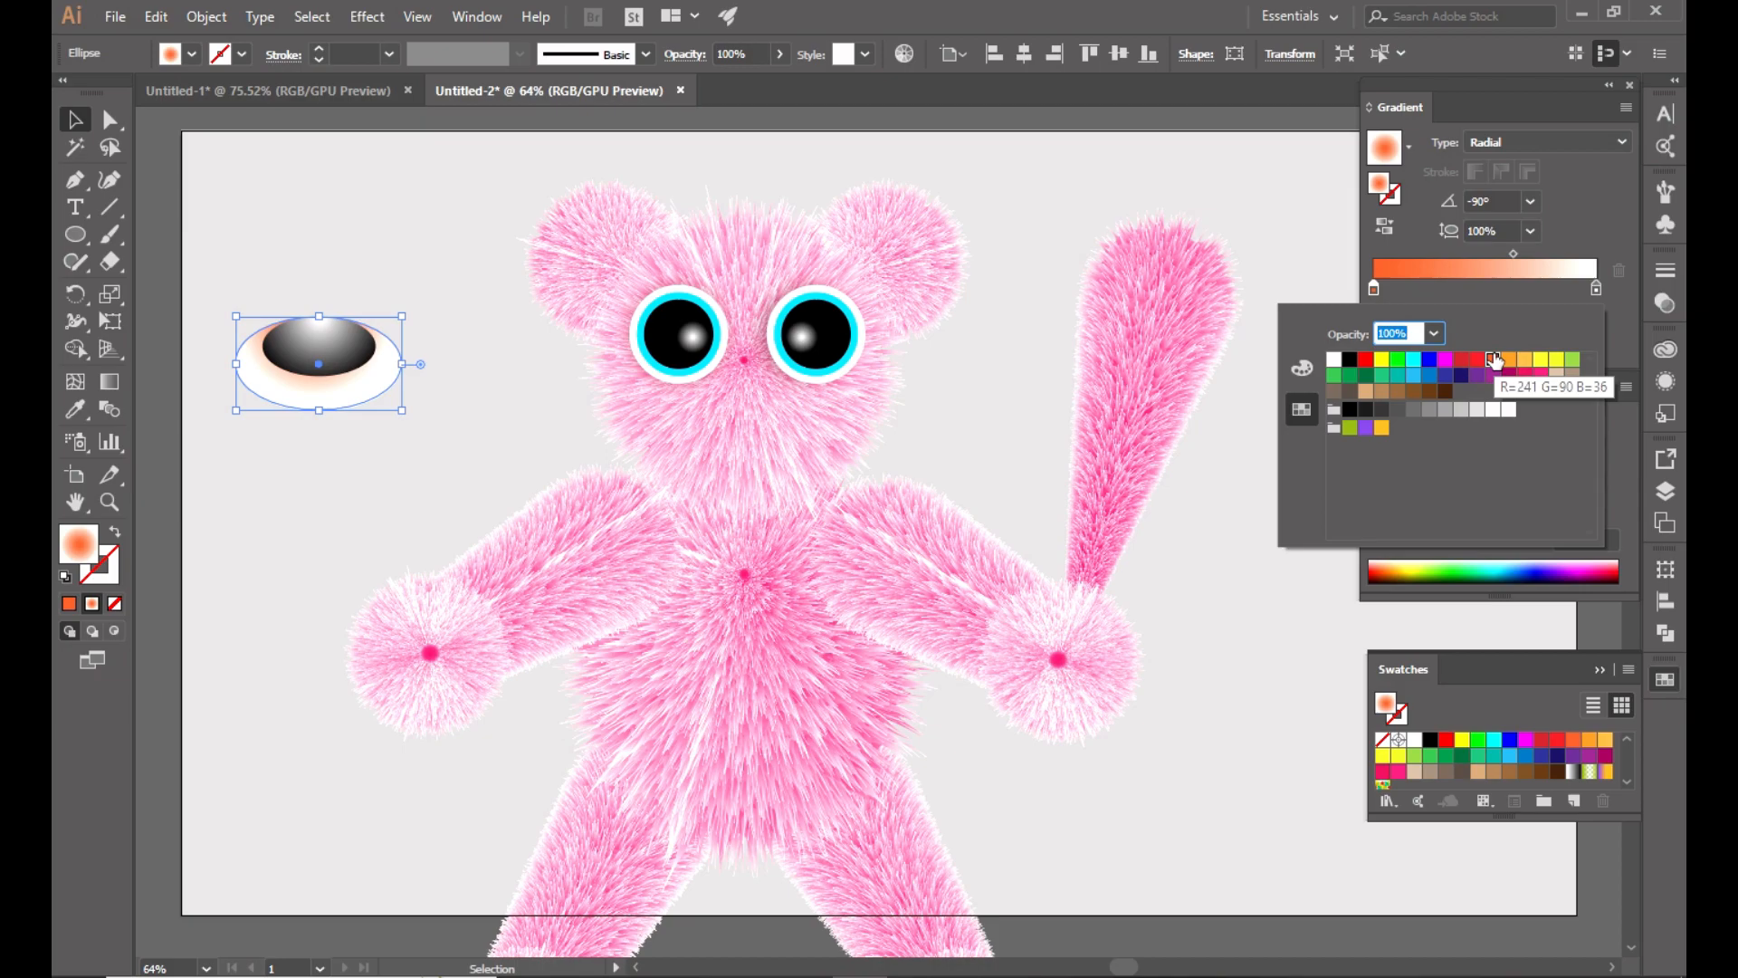
{"action": "left_click", "coordinate": [1413, 359]}
{"action": "key", "text": "Escape"}
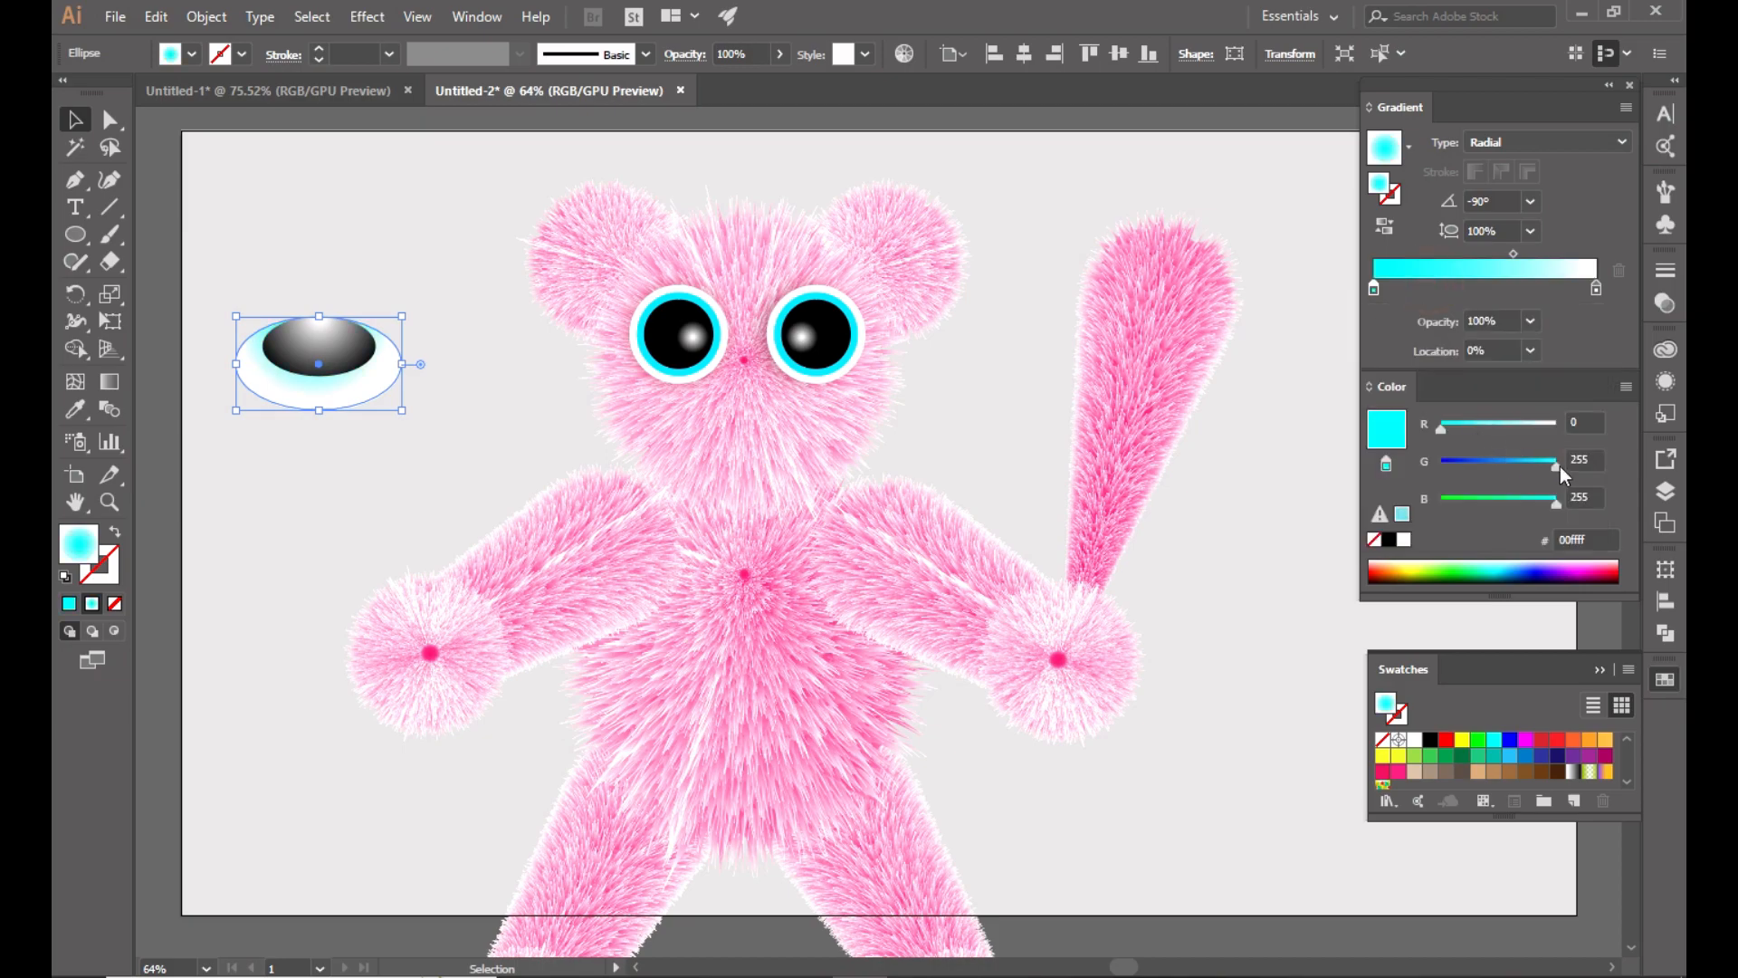
Darken the wide ellipse's cyan stop by setting green to 152 in RGB and brightness to 78.82% in HSB.
{"action": "left_click_drag", "start_coordinate": [1537, 463], "coordinate": [1510, 460]}
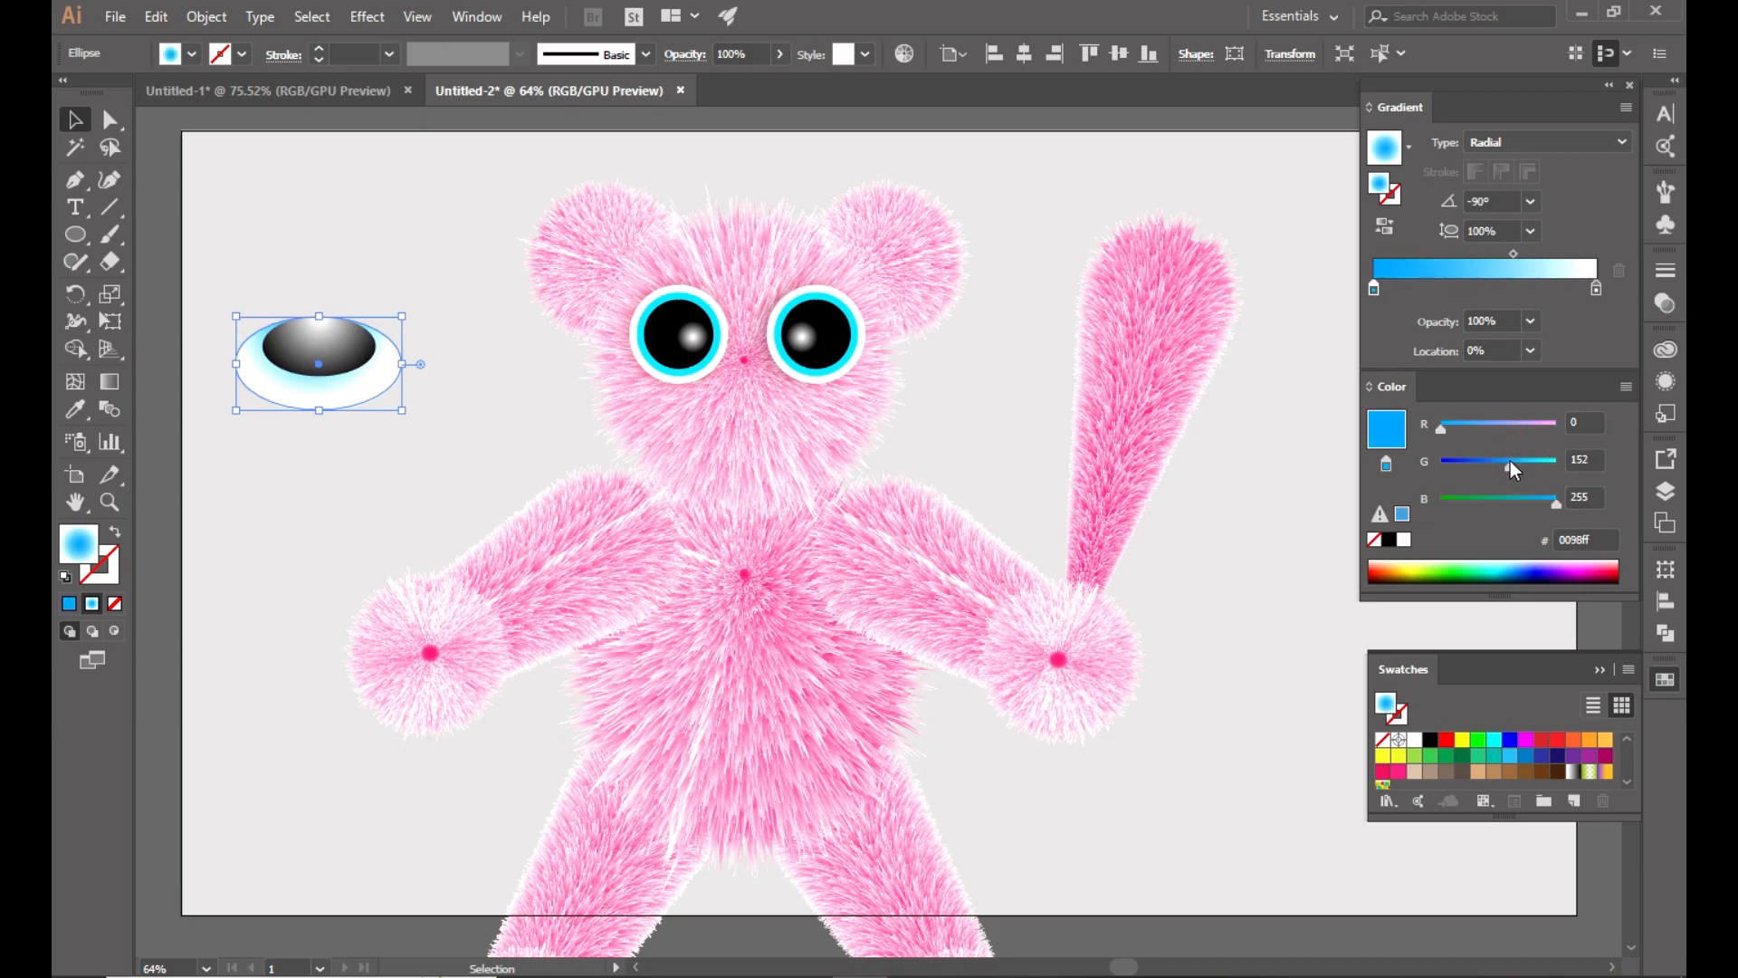
{"action": "left_click", "coordinate": [1625, 389]}
{"action": "left_click", "coordinate": [1485, 491]}
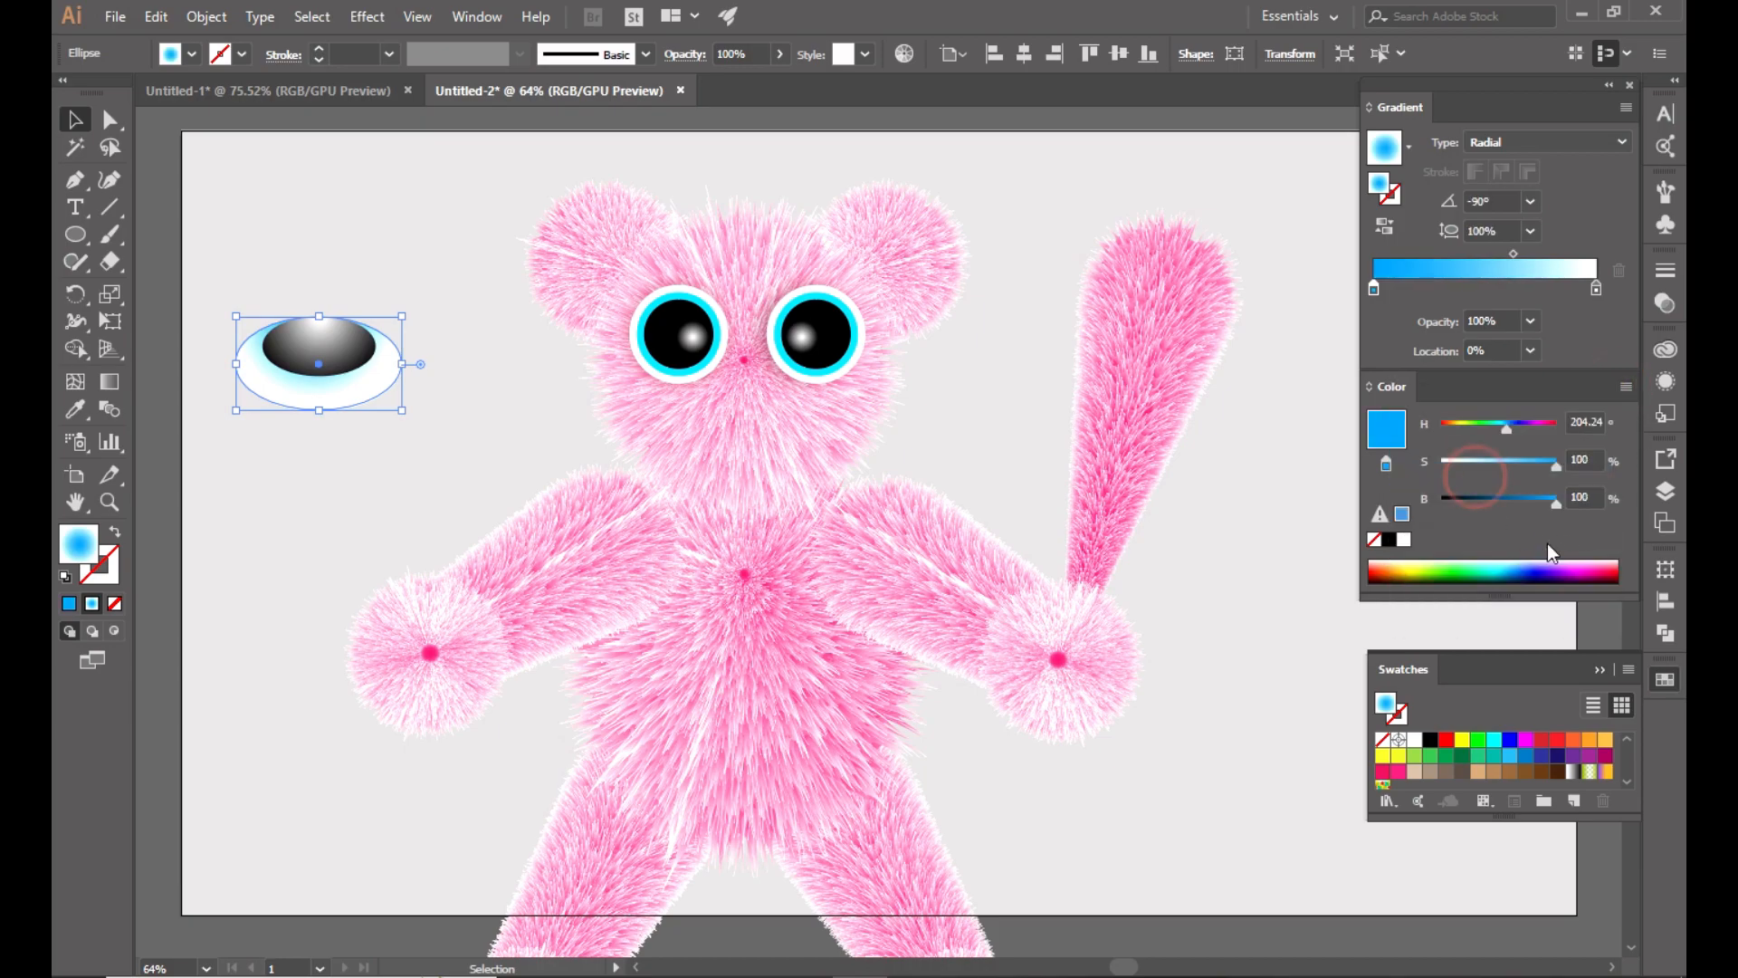
{"action": "left_click_drag", "start_coordinate": [1556, 504], "coordinate": [1531, 503]}
Extend the wide ellipse's gradient slightly past the ellipse's bottom edge.
{"action": "left_click", "coordinate": [107, 387]}
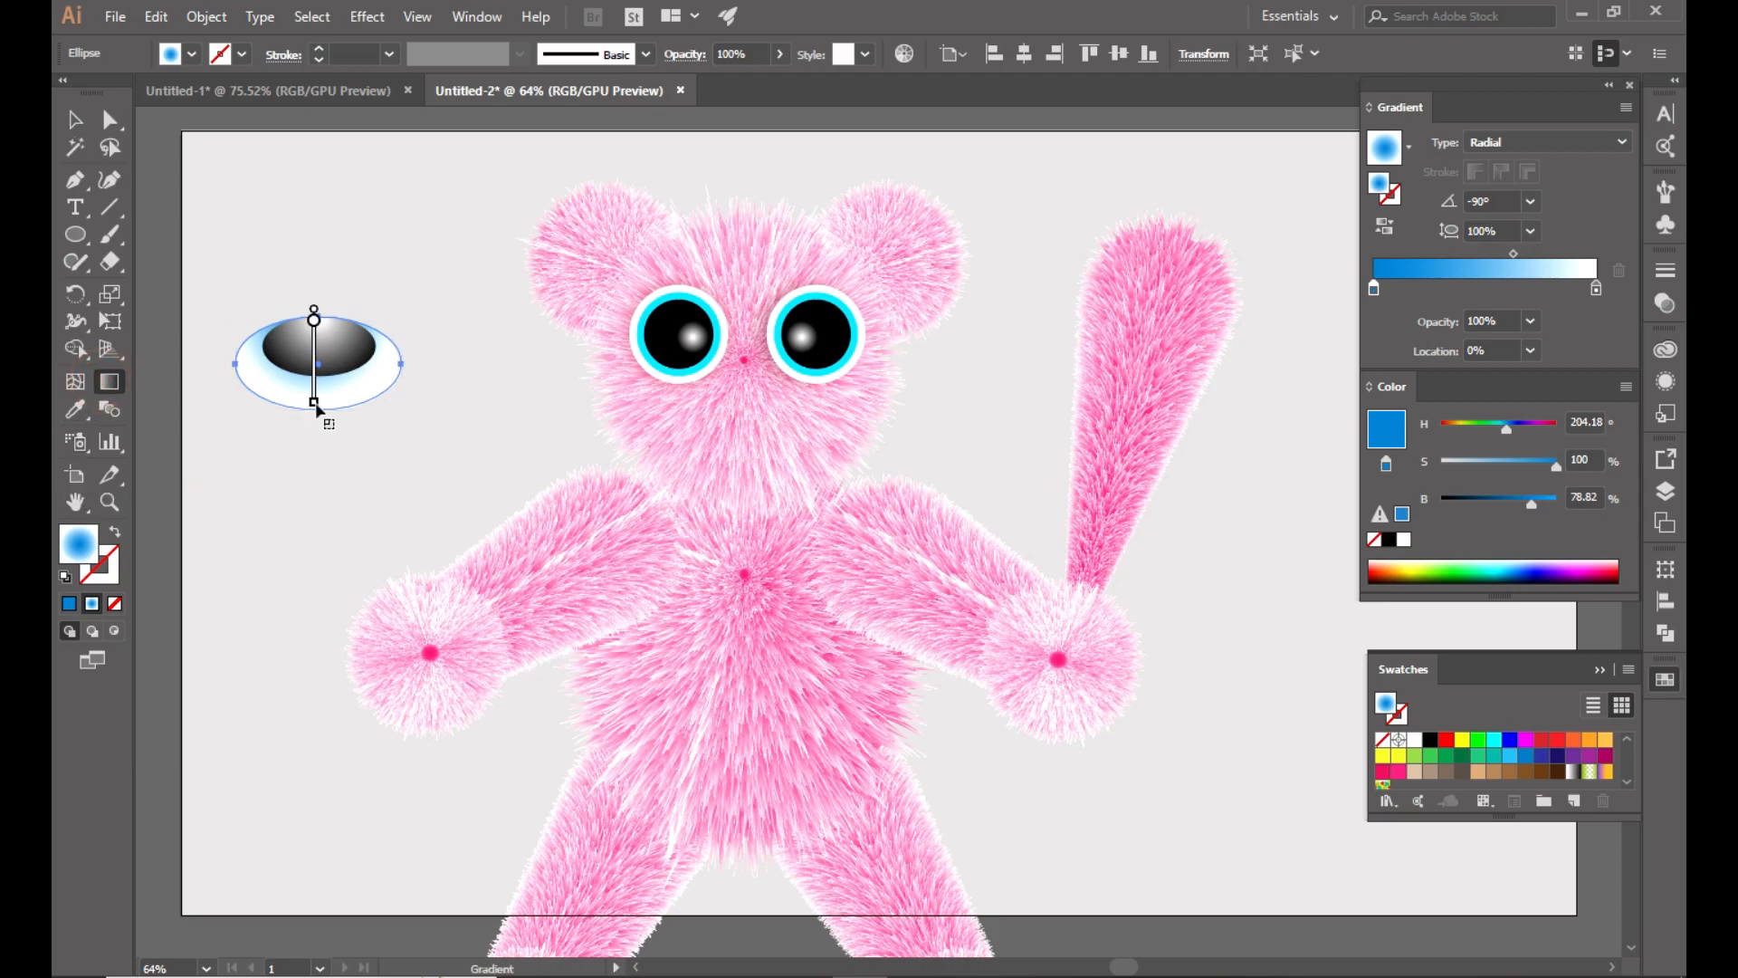
{"action": "left_click_drag", "start_coordinate": [315, 404], "coordinate": [317, 417]}
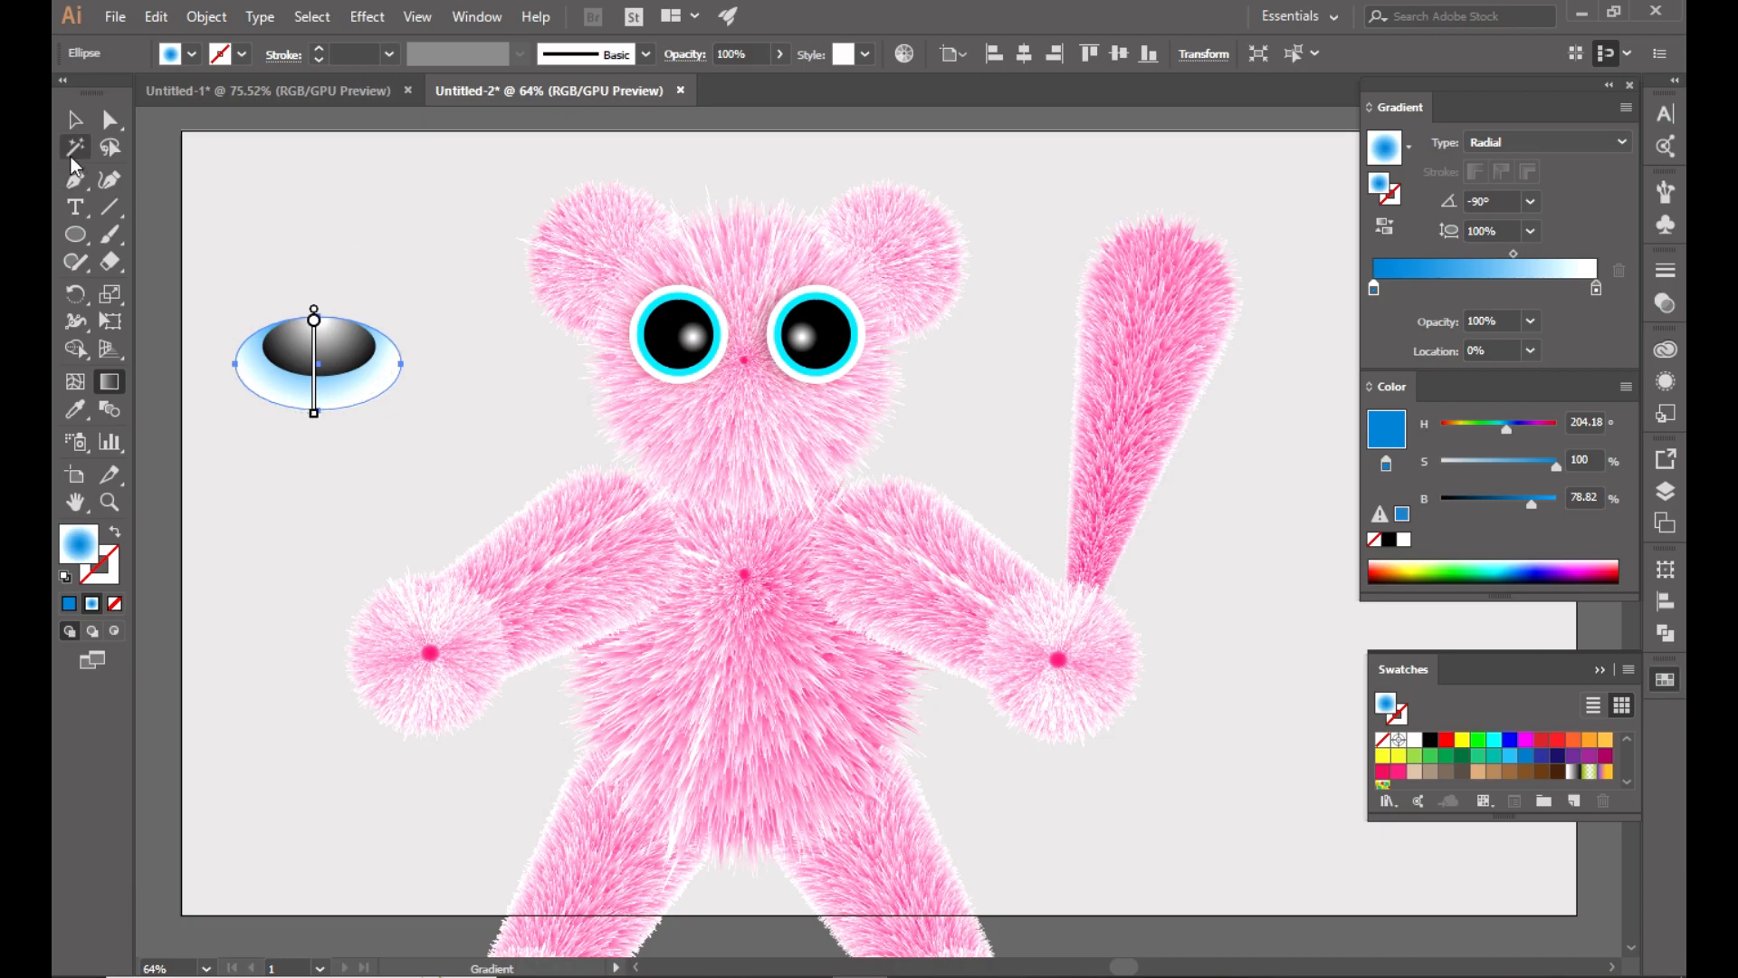
{"action": "left_click", "coordinate": [75, 119]}
{"action": "left_click", "coordinate": [489, 271]}
Switch the wide ellipse's coloured gradient stop back to RGB values and set green to 255.
{"action": "left_click", "coordinate": [341, 375]}
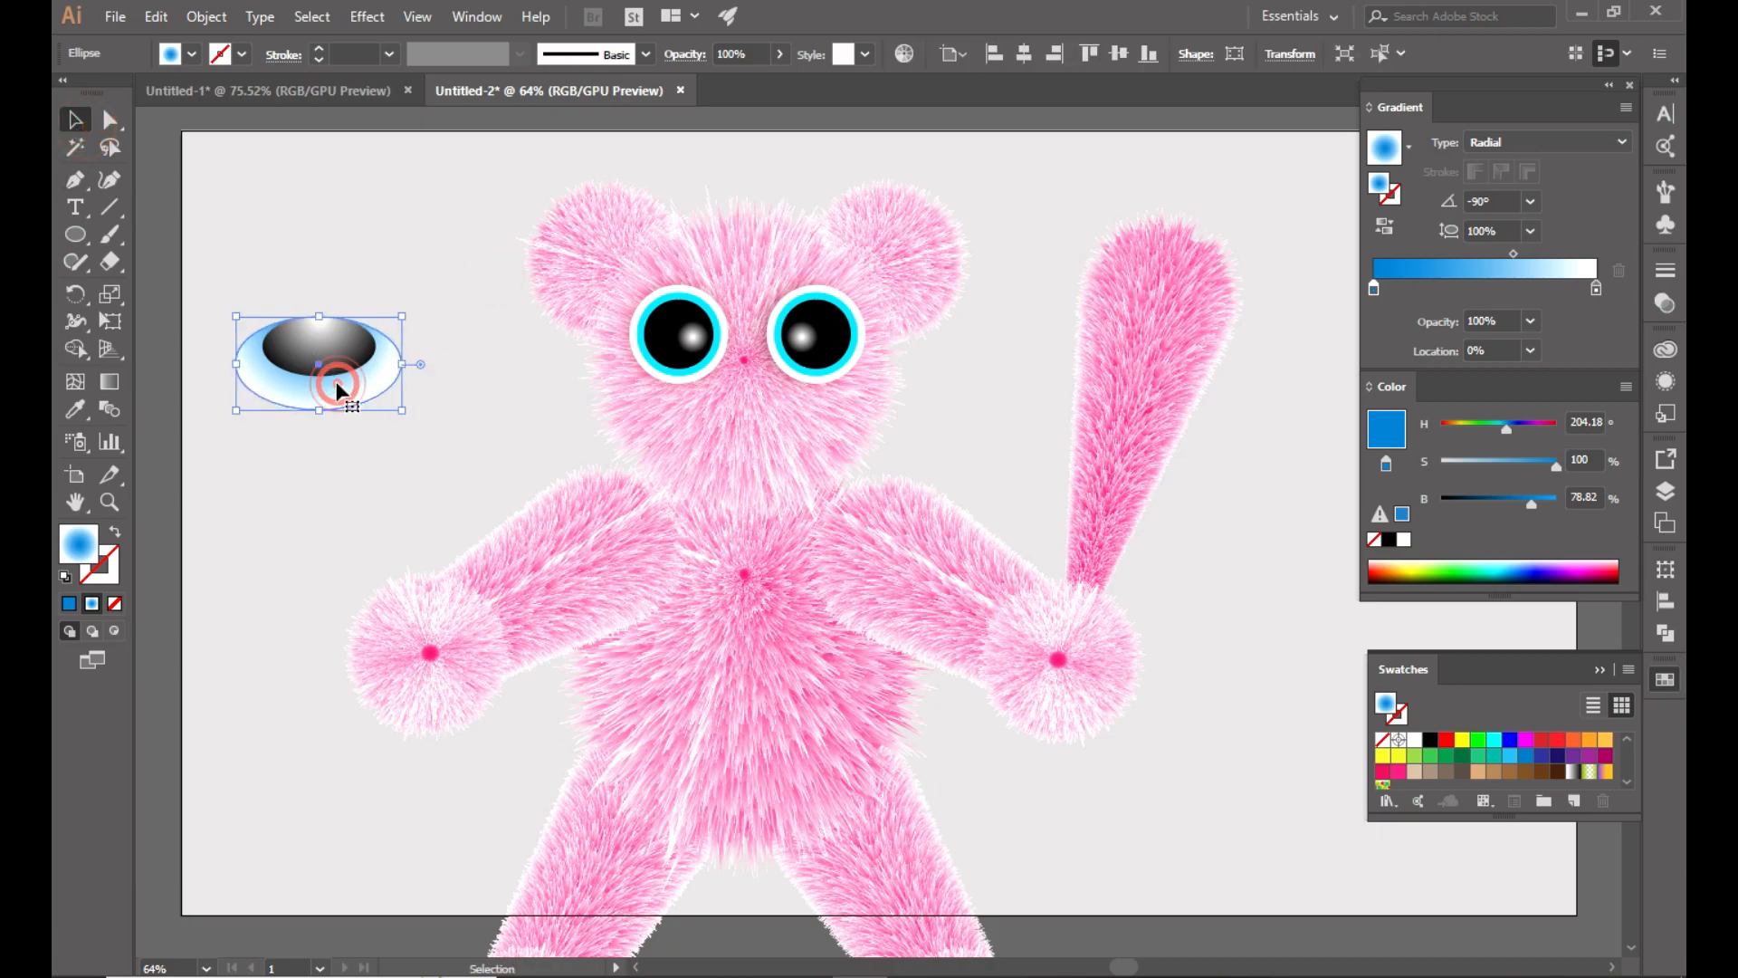
{"action": "left_click", "coordinate": [1626, 387]}
{"action": "left_click", "coordinate": [1443, 453]}
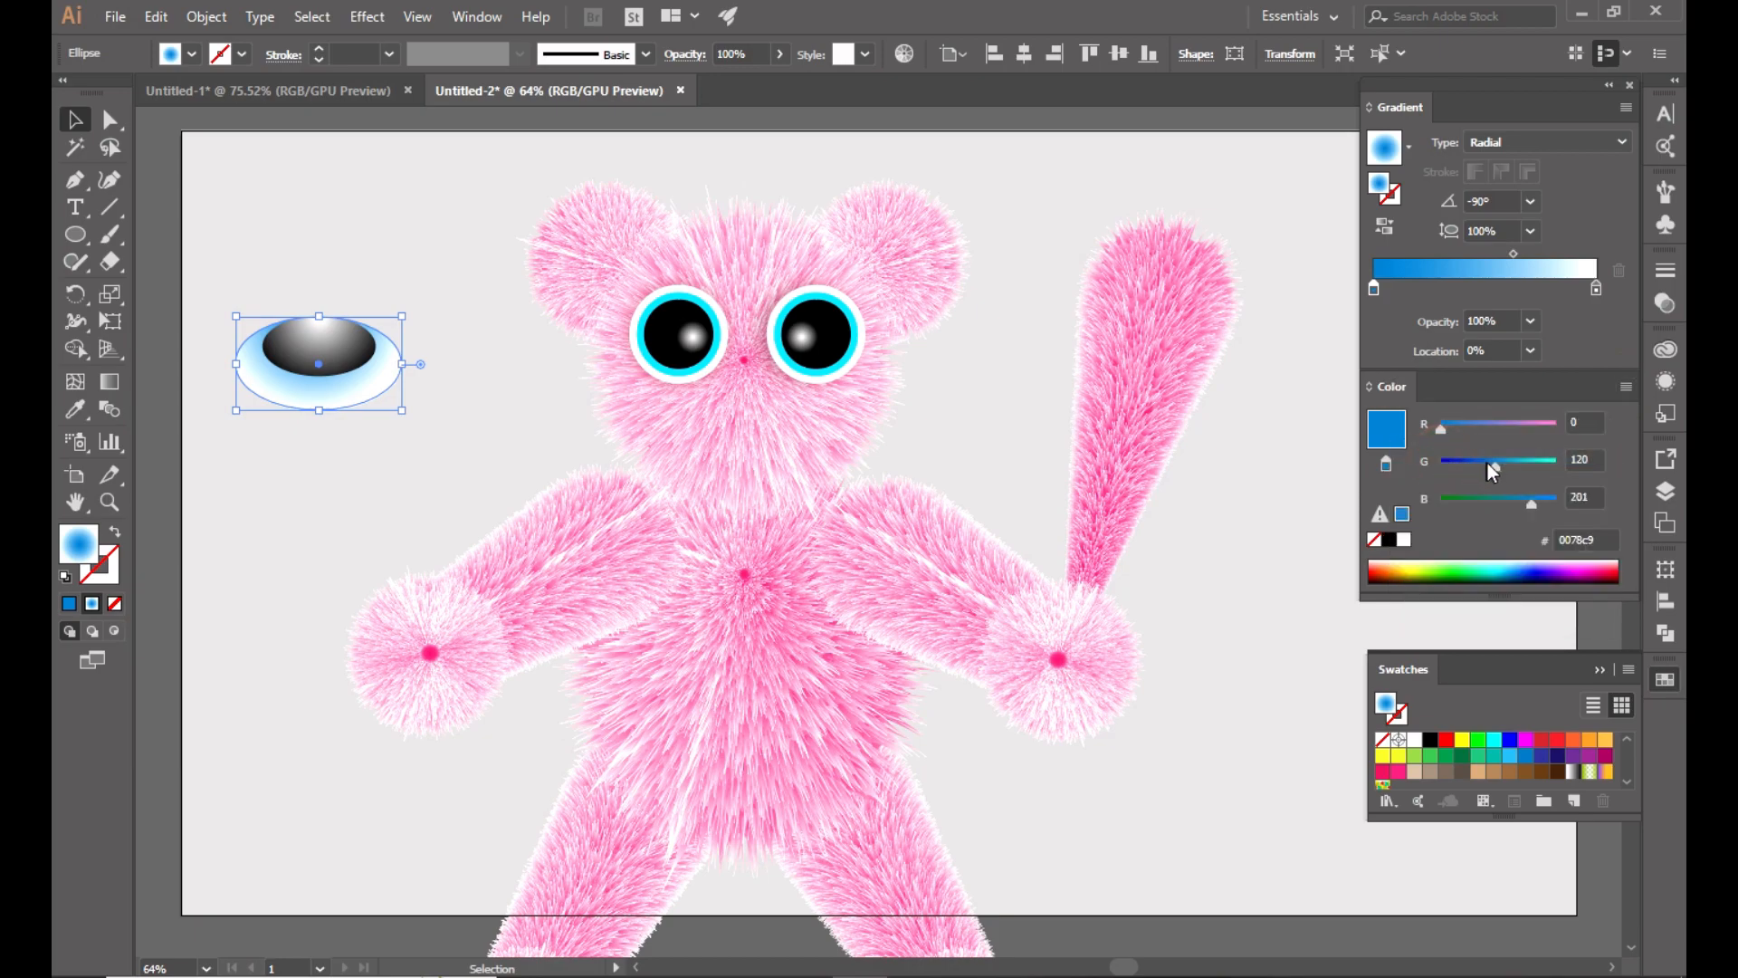
{"action": "left_click_drag", "start_coordinate": [1497, 467], "coordinate": [1567, 467]}
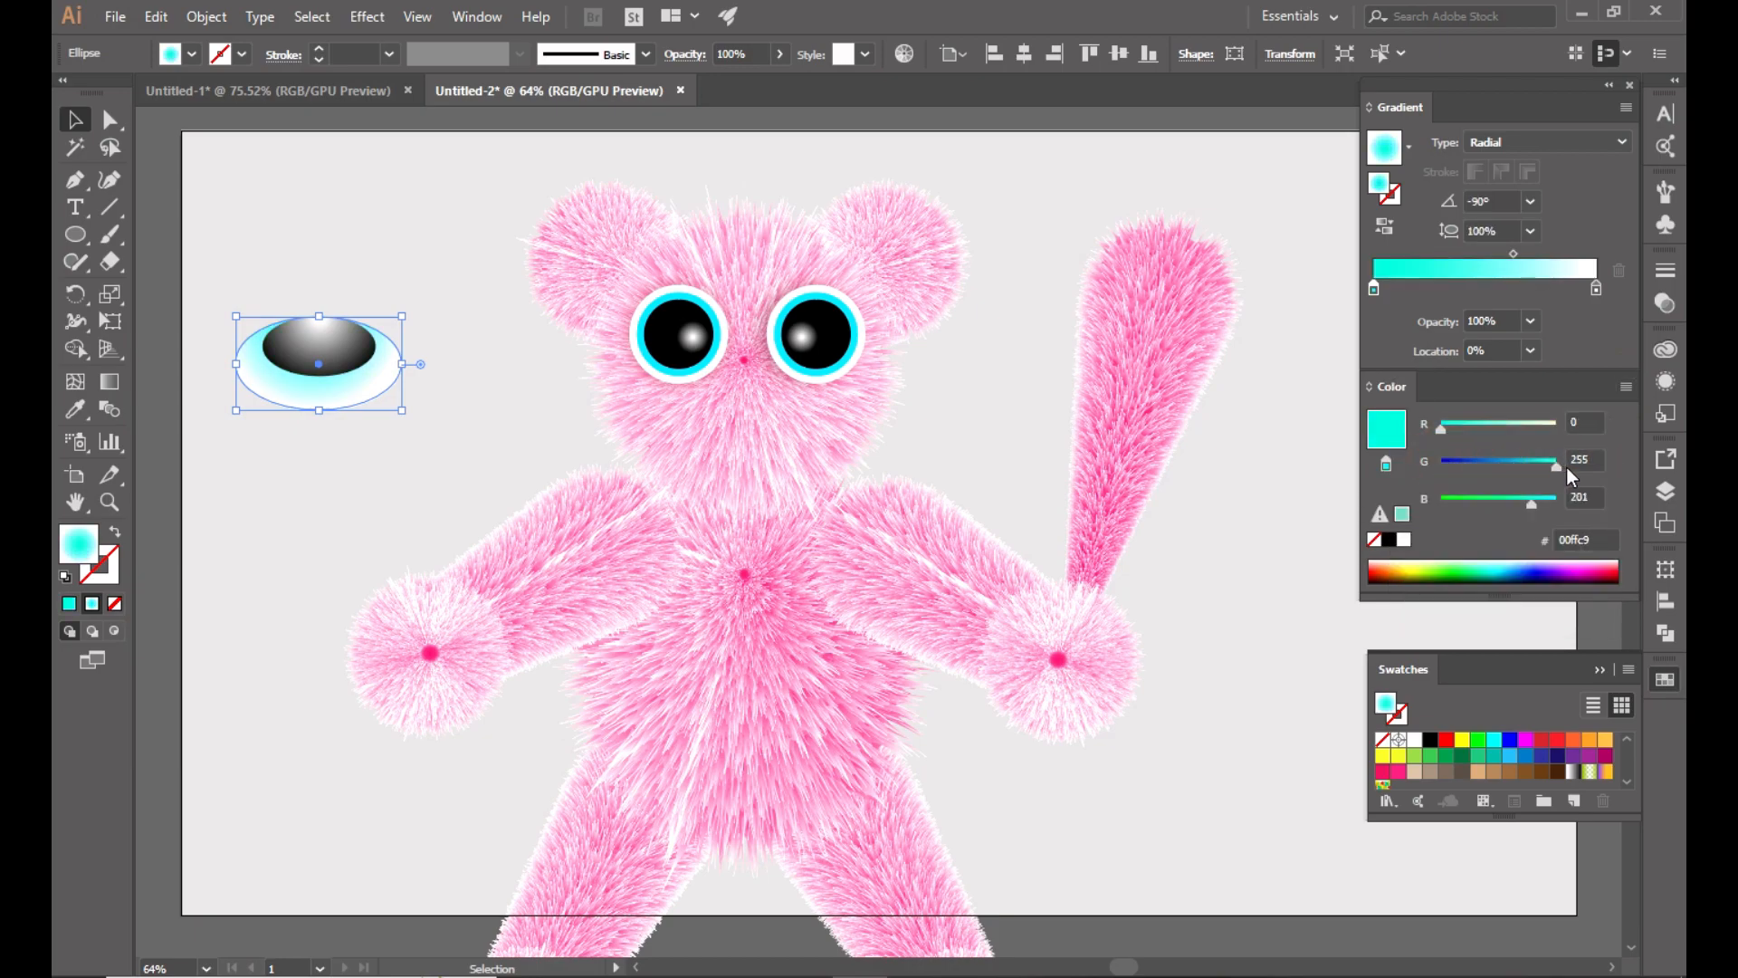
Shorten the wide ellipse's gradient so it ends just inside the bottom edge, leaving a broader white rim.
{"action": "left_click", "coordinate": [408, 219]}
{"action": "left_click_drag", "start_coordinate": [270, 275], "coordinate": [386, 426]}
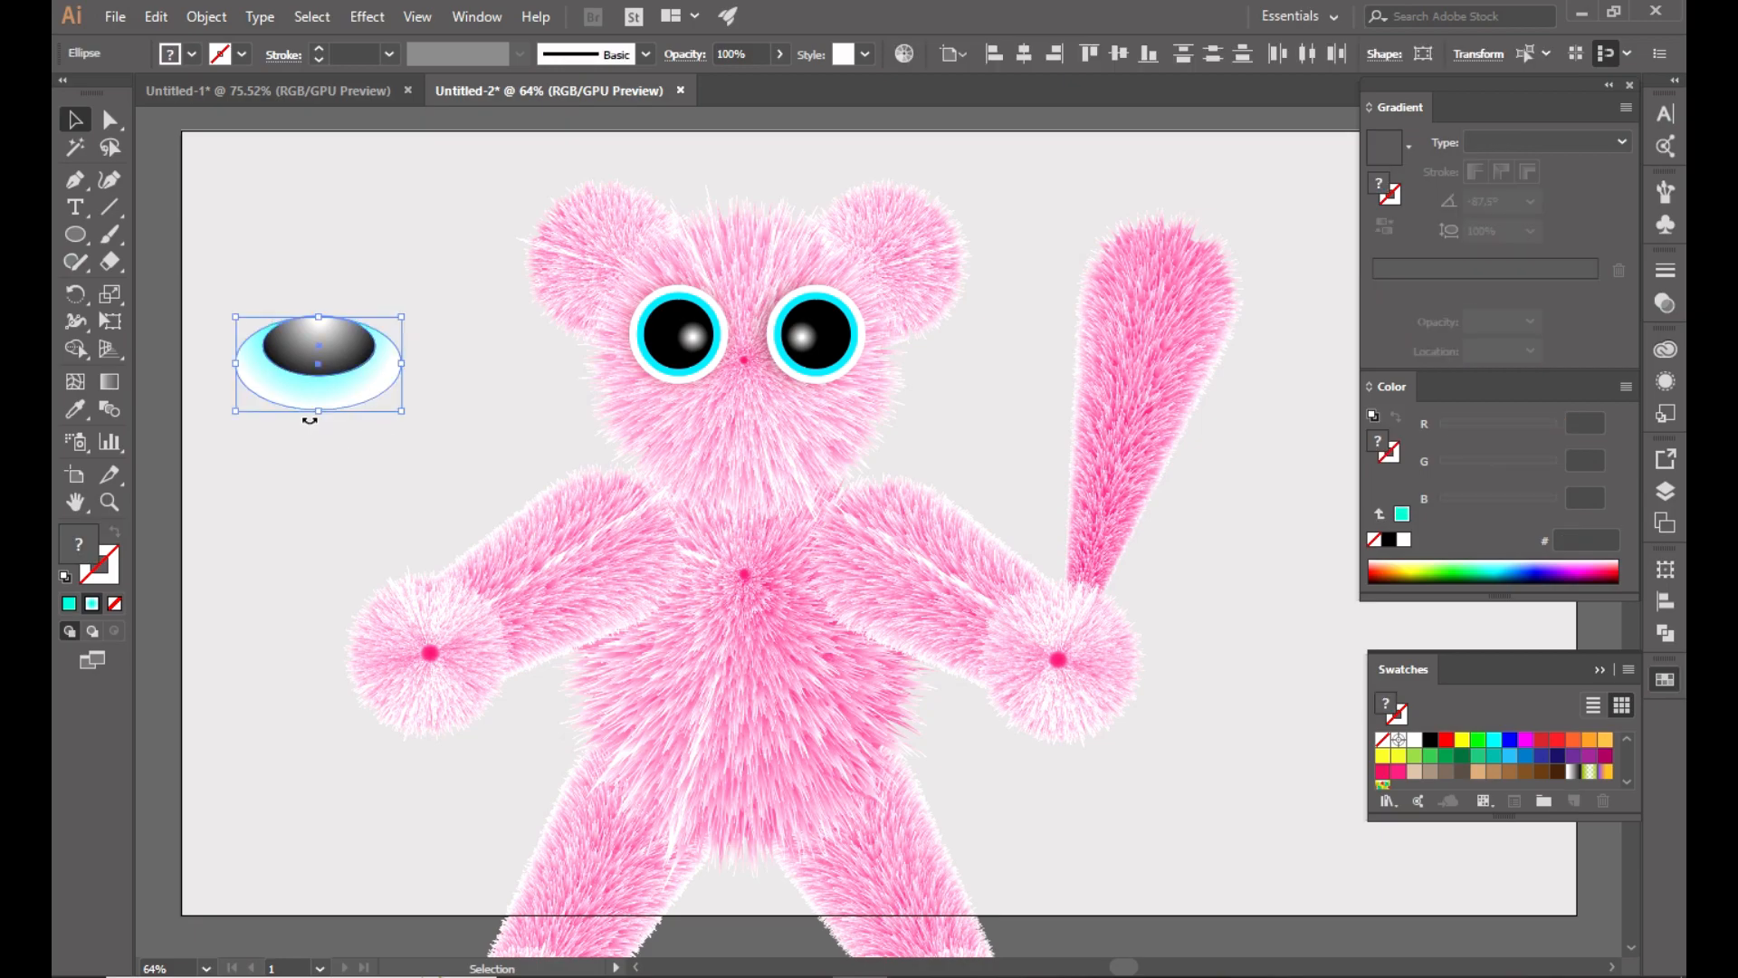
{"action": "scroll", "coordinate": [308, 414], "scroll_direction": "up", "scroll_amount": 3}
{"action": "scroll", "coordinate": [396, 341], "scroll_direction": "up", "scroll_amount": 2}
{"action": "scroll", "coordinate": [396, 336], "scroll_direction": "down", "scroll_amount": 2}
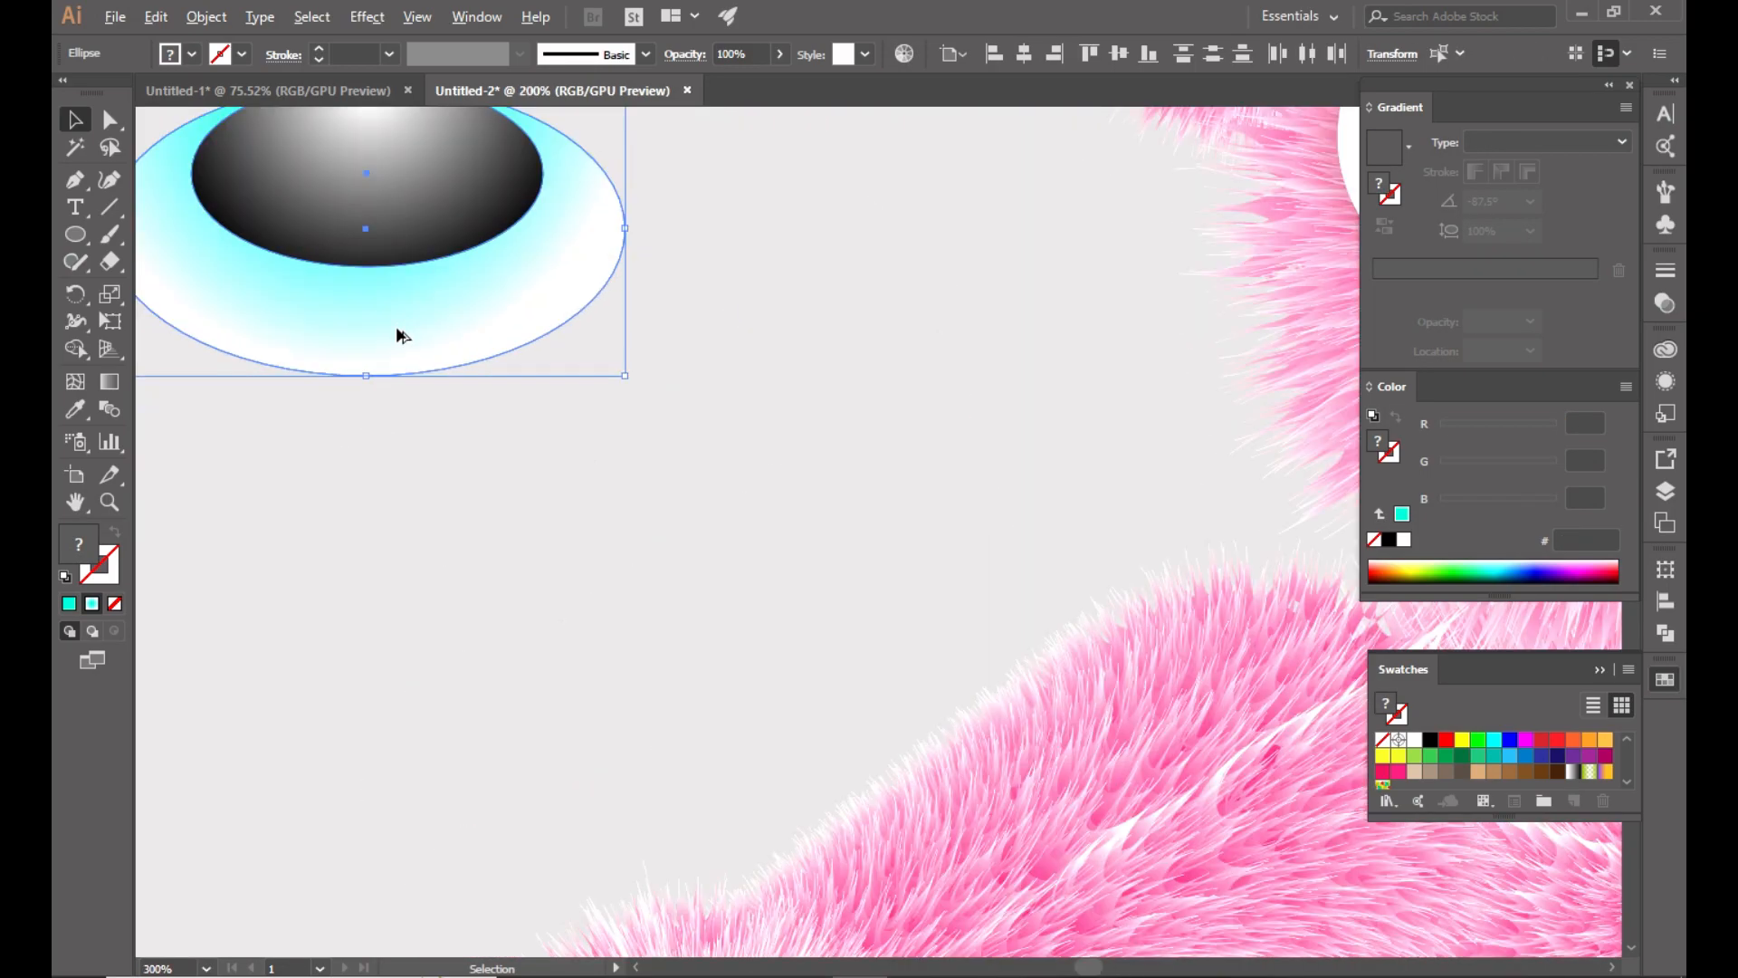
{"action": "left_click", "coordinate": [76, 118]}
{"action": "scroll", "coordinate": [337, 399], "scroll_direction": "up", "scroll_amount": 3}
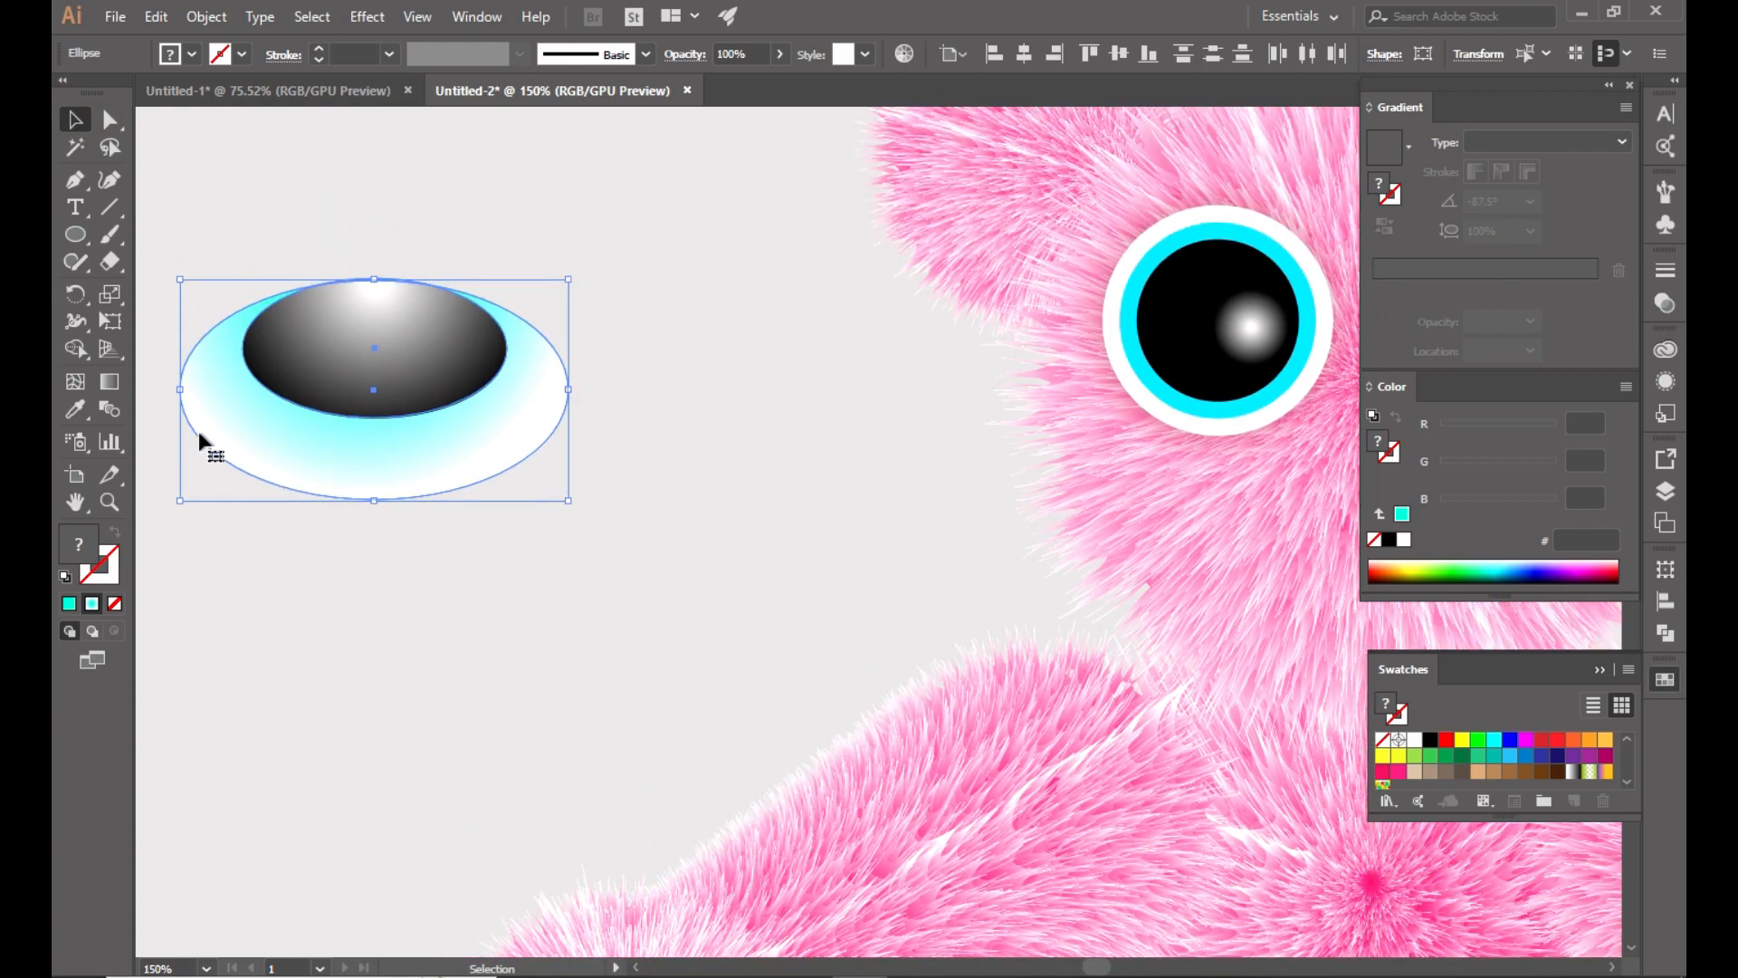
{"action": "left_click", "coordinate": [306, 441]}
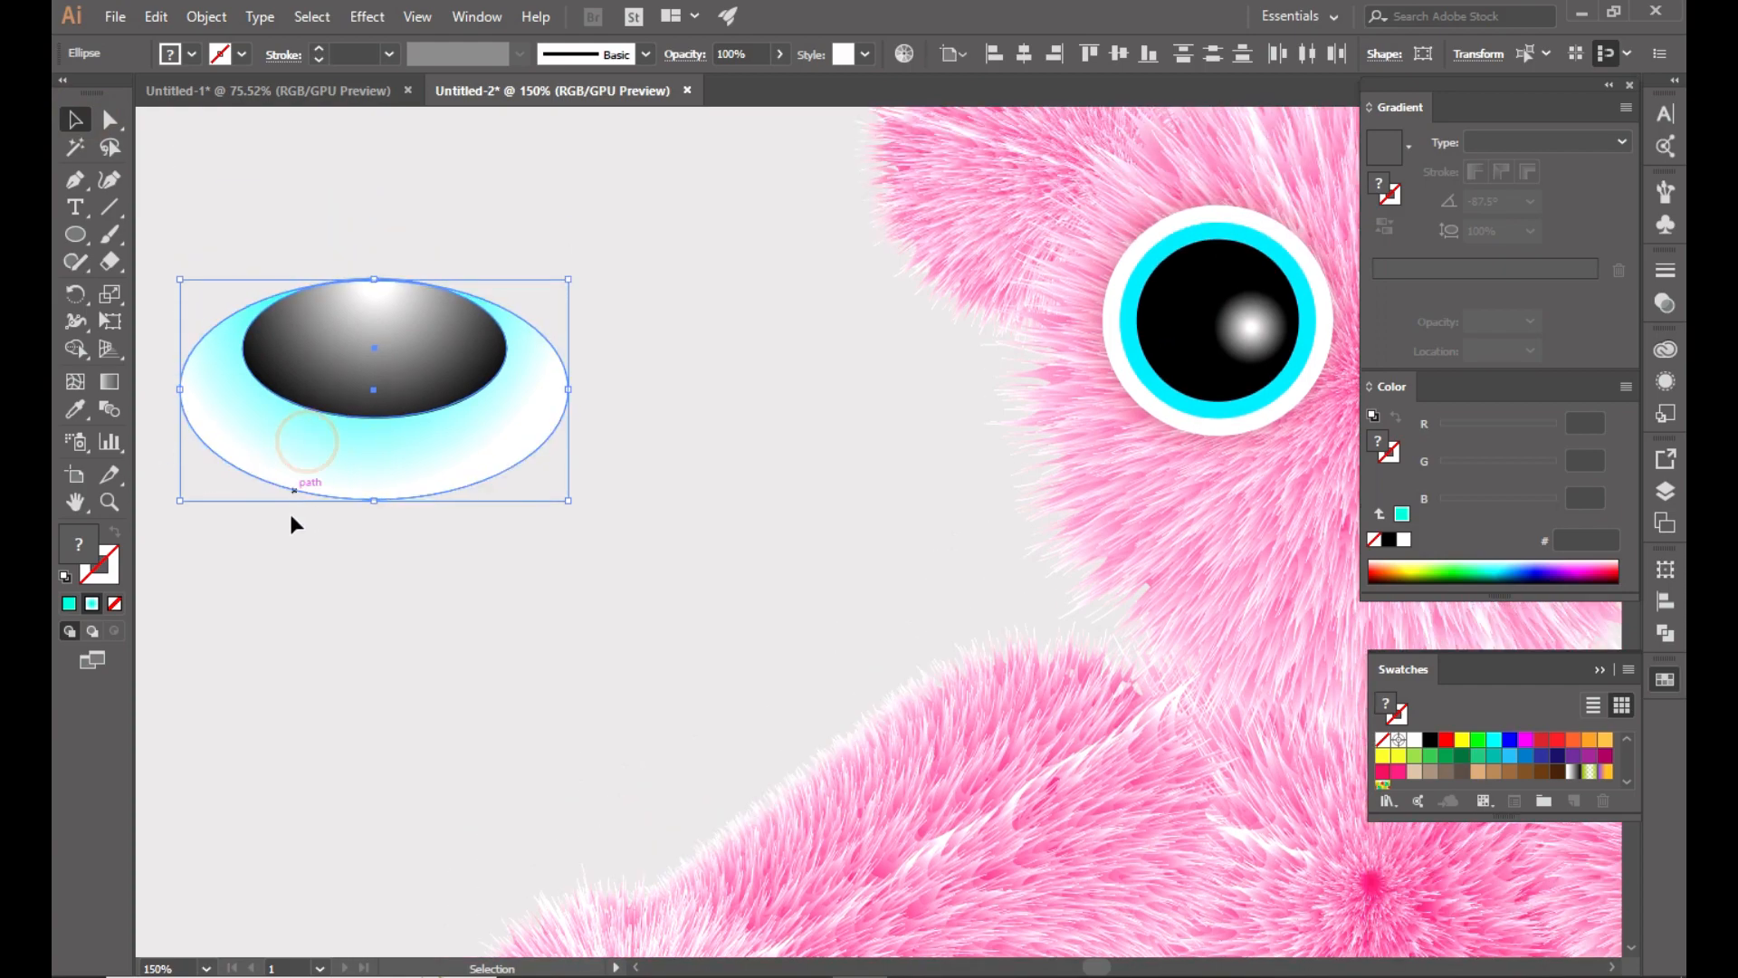
{"action": "left_click", "coordinate": [110, 381]}
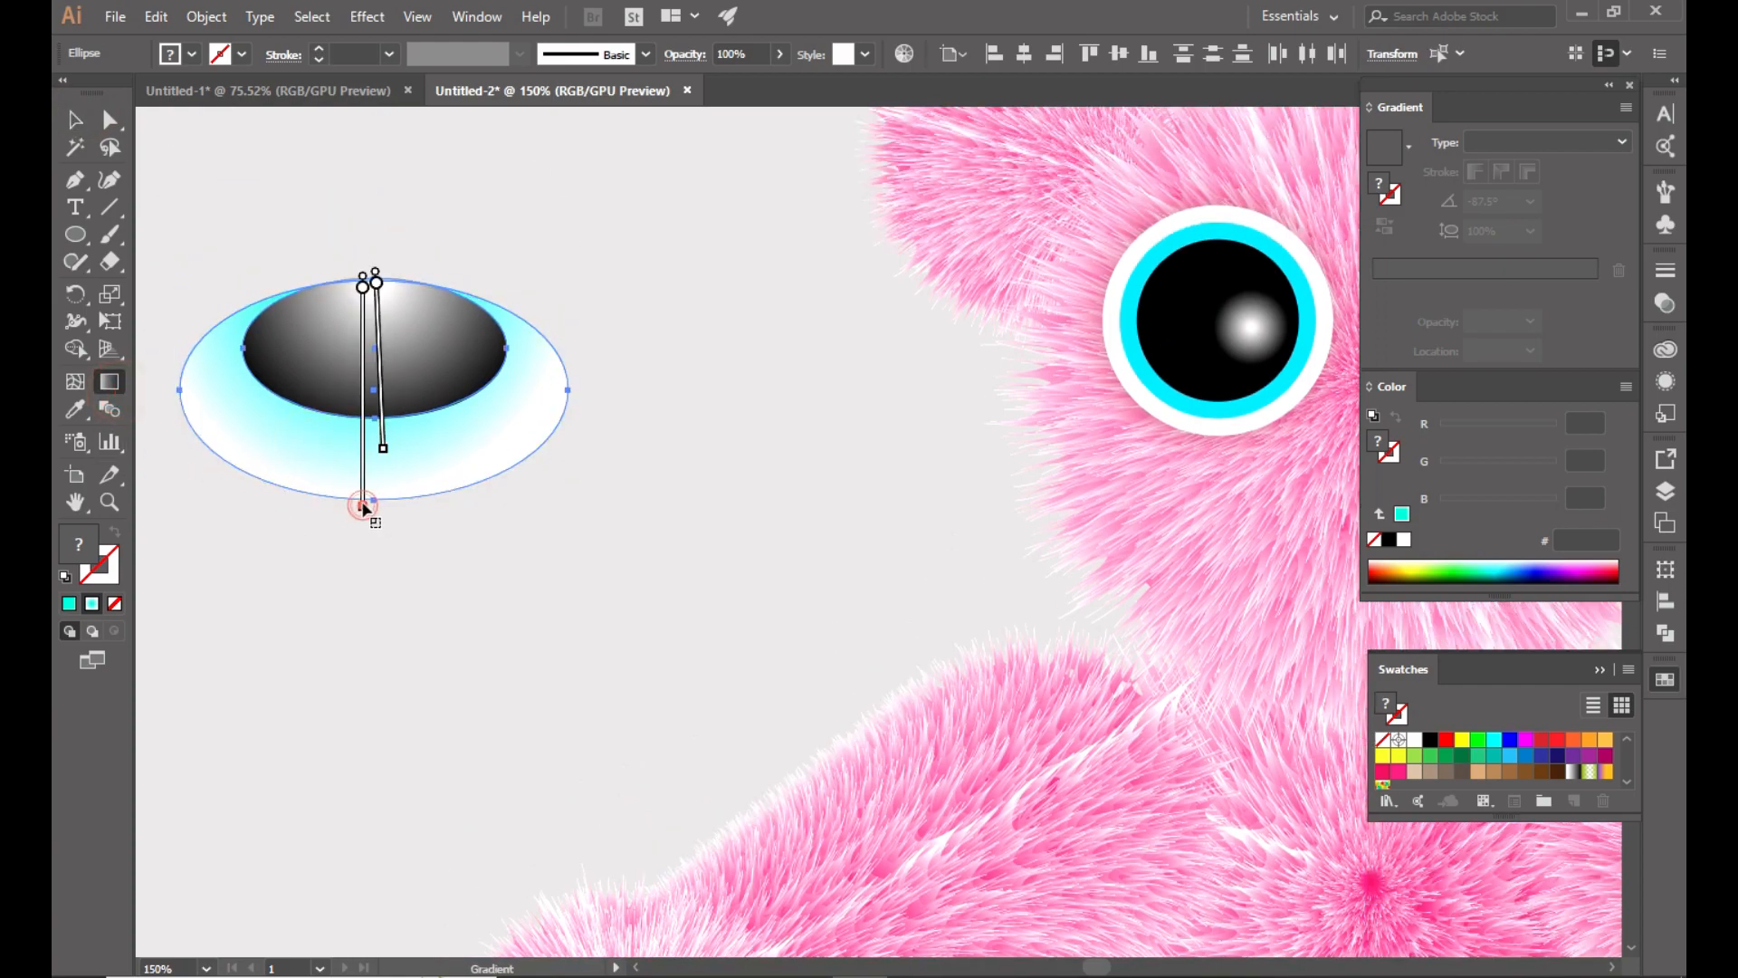
{"action": "left_click_drag", "start_coordinate": [362, 506], "coordinate": [364, 482]}
{"action": "left_click", "coordinate": [74, 119]}
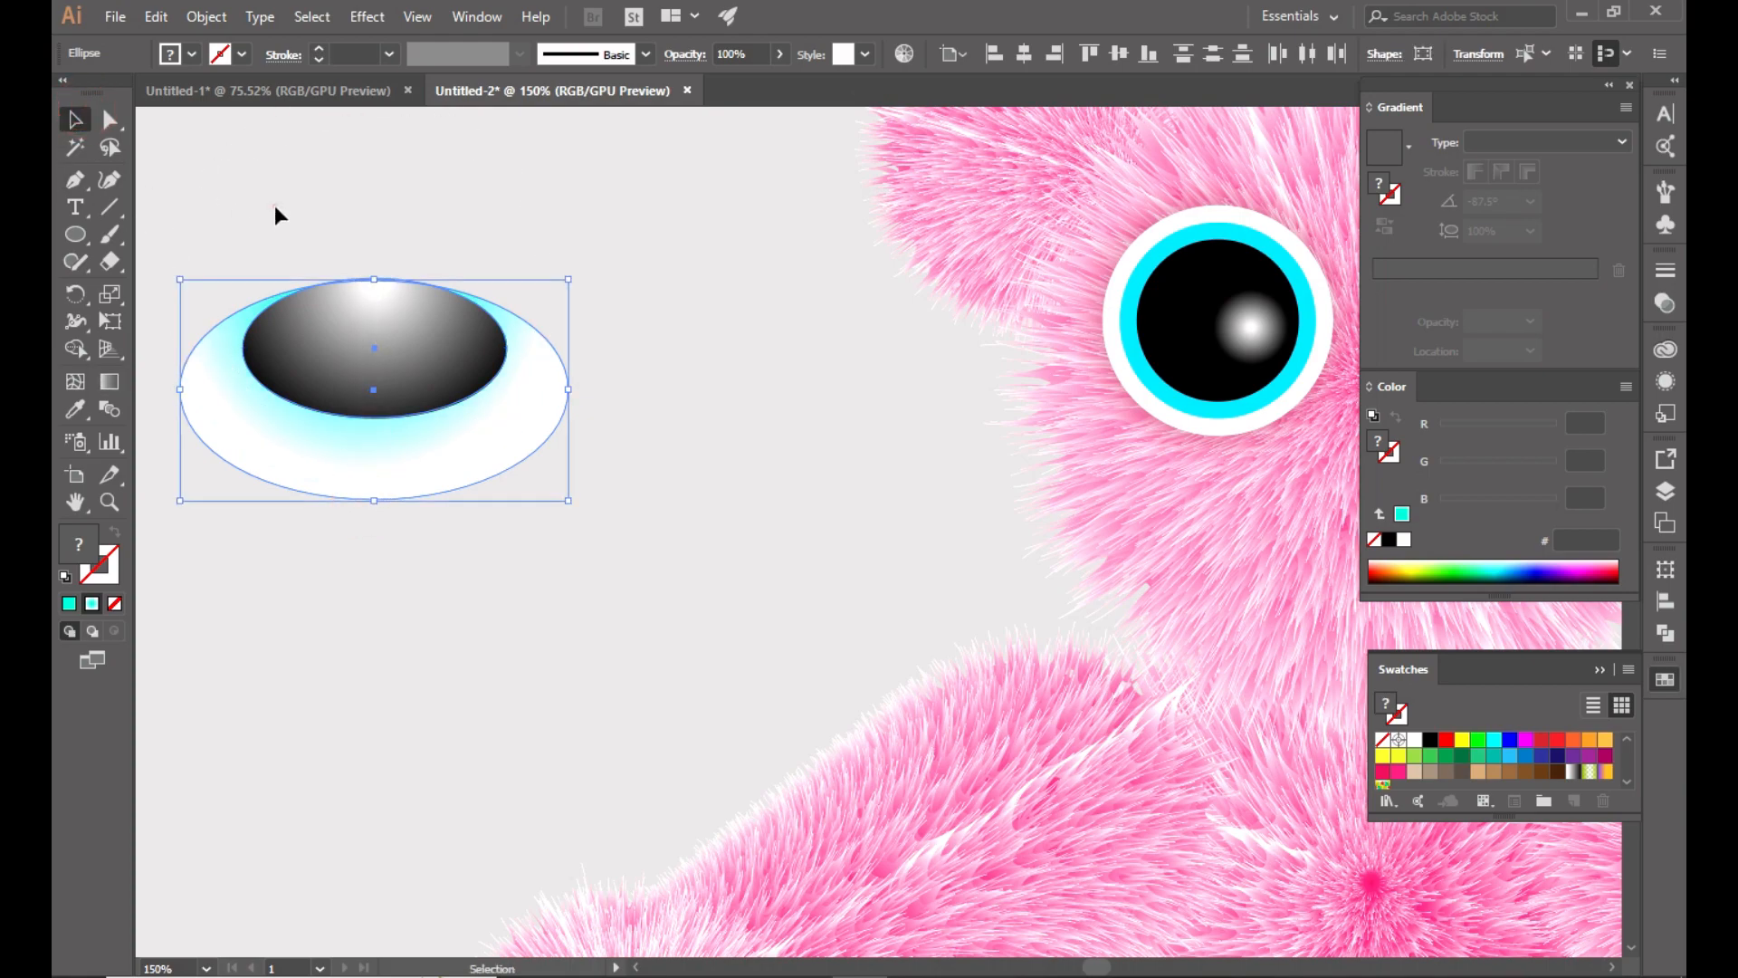
{"action": "left_click", "coordinate": [276, 214]}
Draw an unfilled black smile curve about 134 px wide below the inner ellipse with the Pen tool.
{"action": "left_click", "coordinate": [75, 179]}
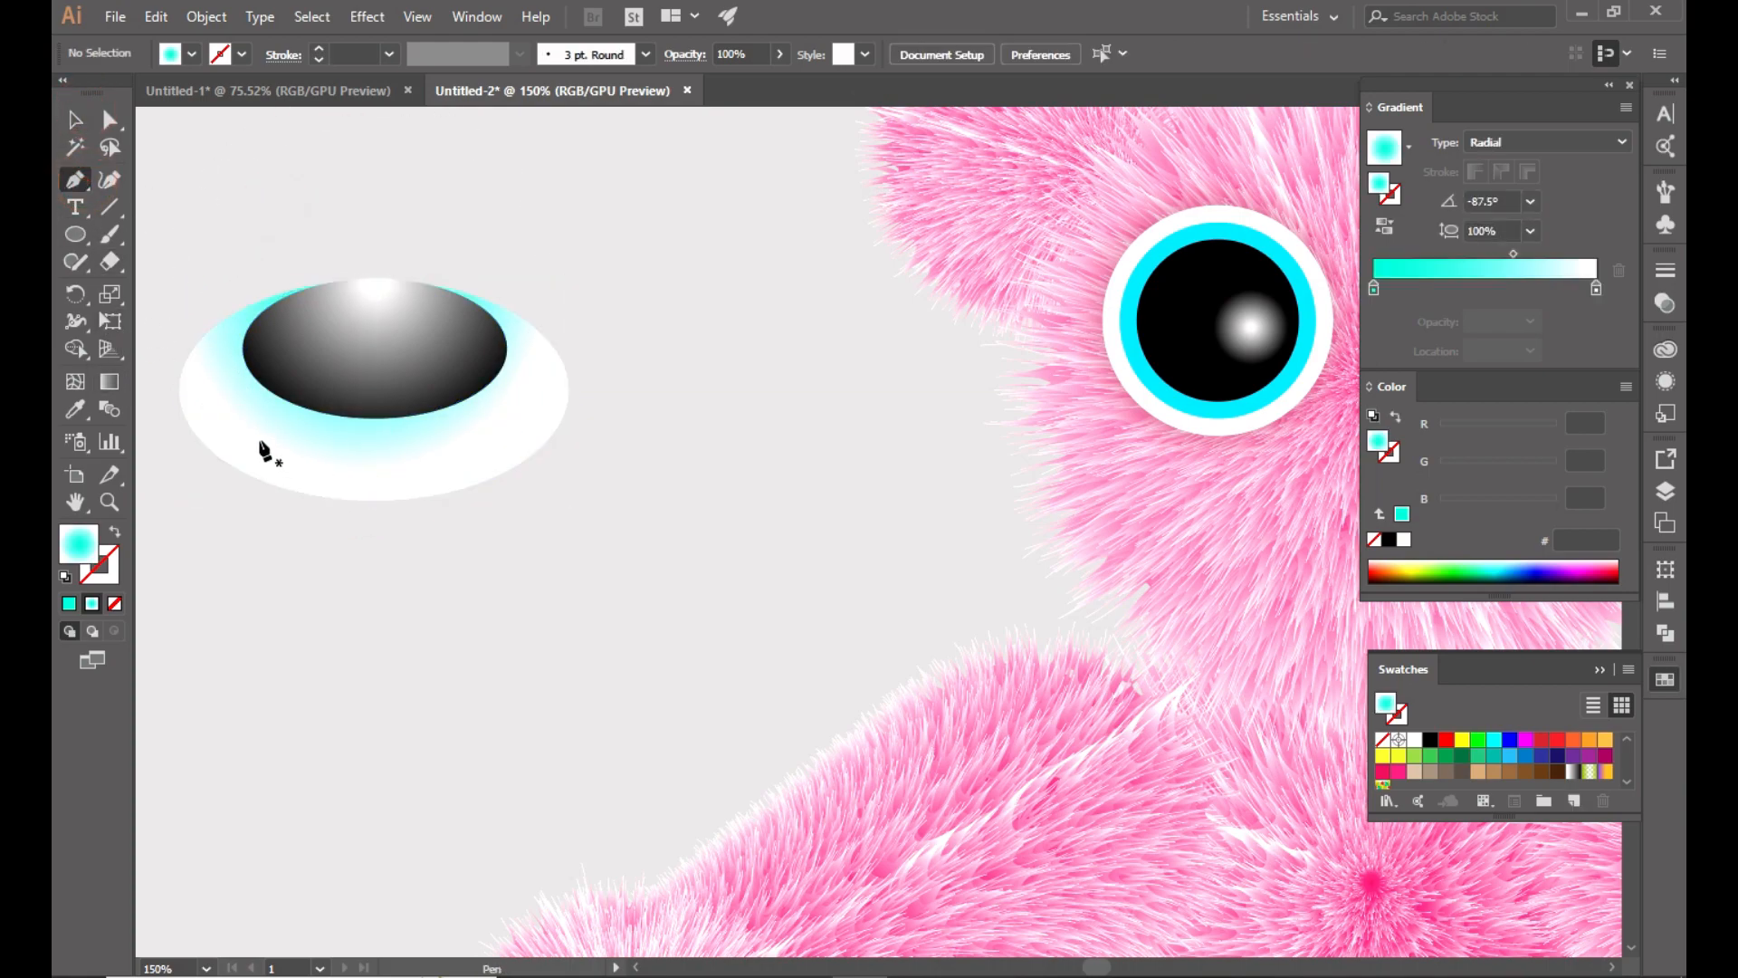
{"action": "left_click", "coordinate": [114, 531]}
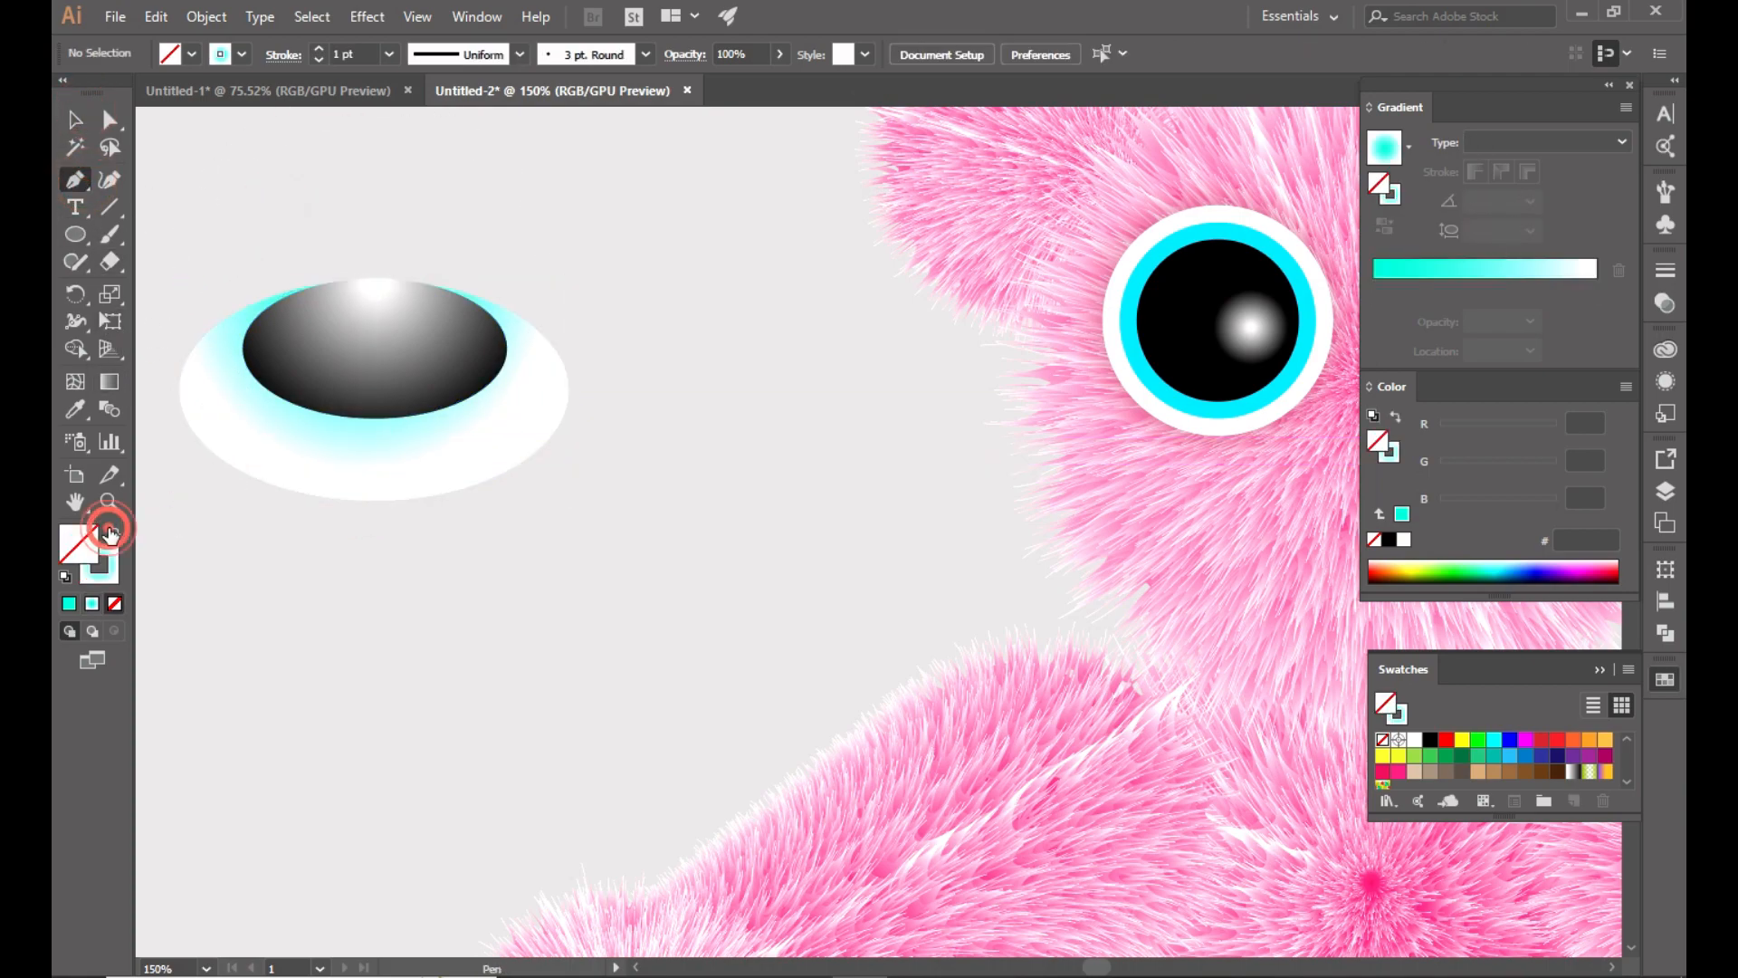
{"action": "left_click", "coordinate": [70, 604]}
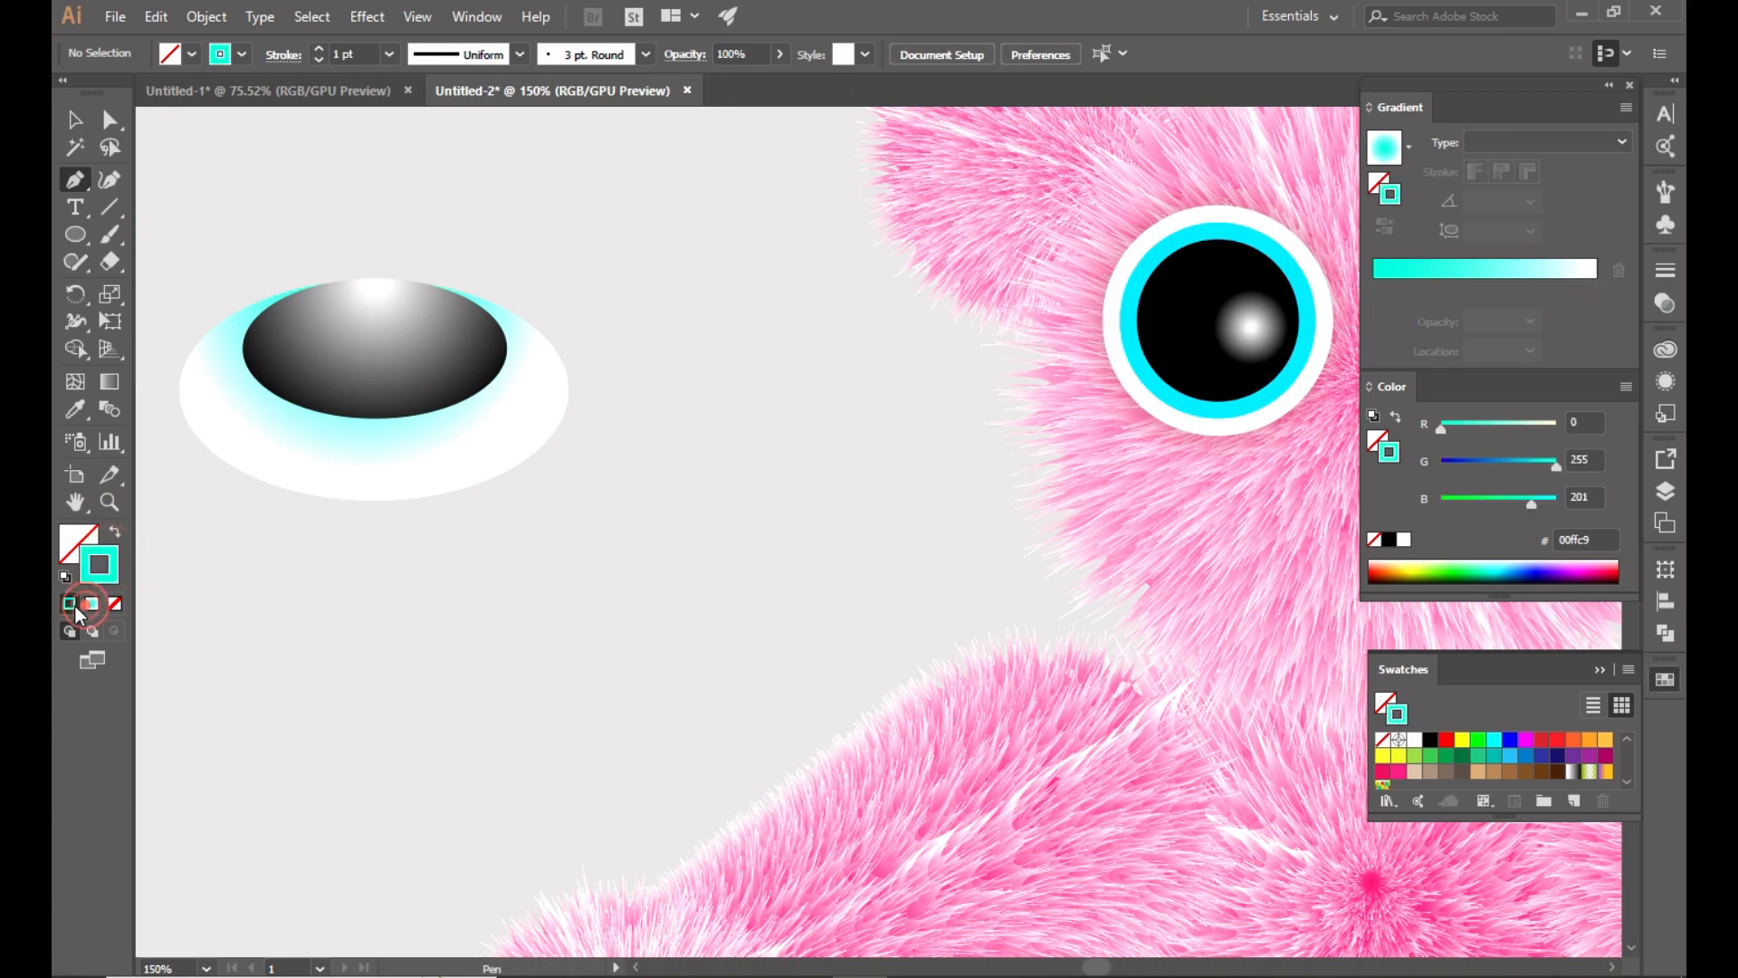
{"action": "left_click", "coordinate": [1431, 740]}
{"action": "left_click", "coordinate": [251, 435]}
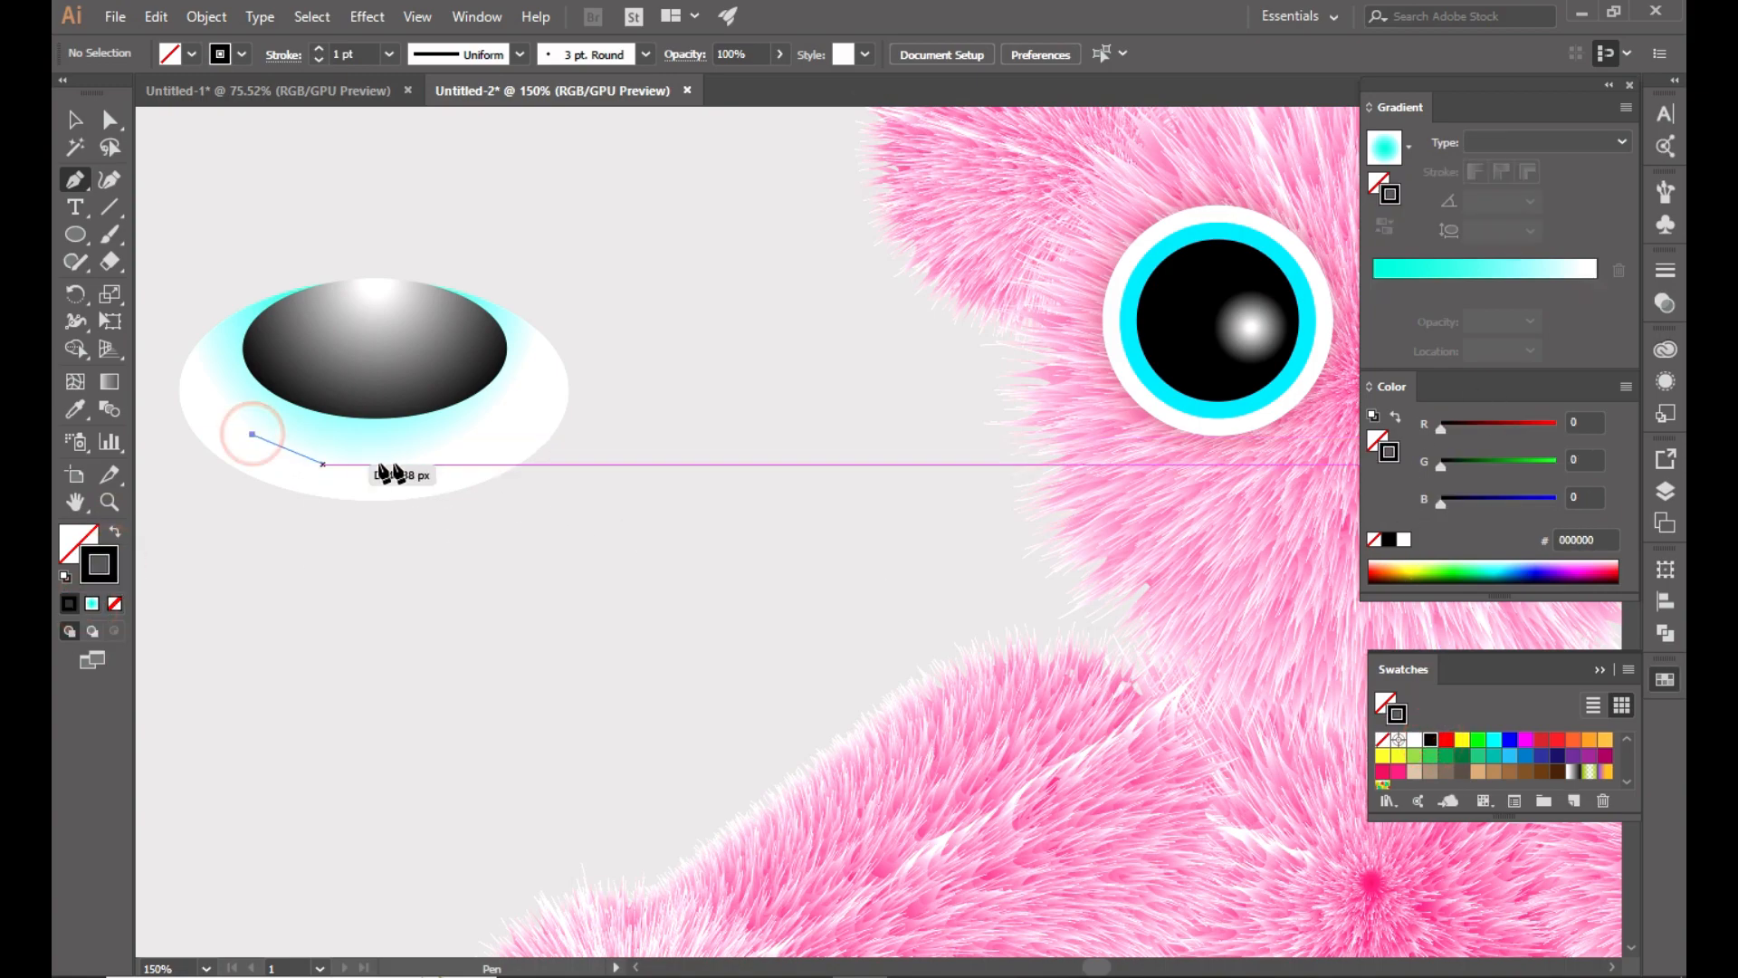
{"action": "left_click", "coordinate": [481, 436]}
{"action": "left_click_drag", "start_coordinate": [481, 437], "coordinate": [585, 343]}
{"action": "left_click_drag", "start_coordinate": [481, 436], "coordinate": [541, 503]}
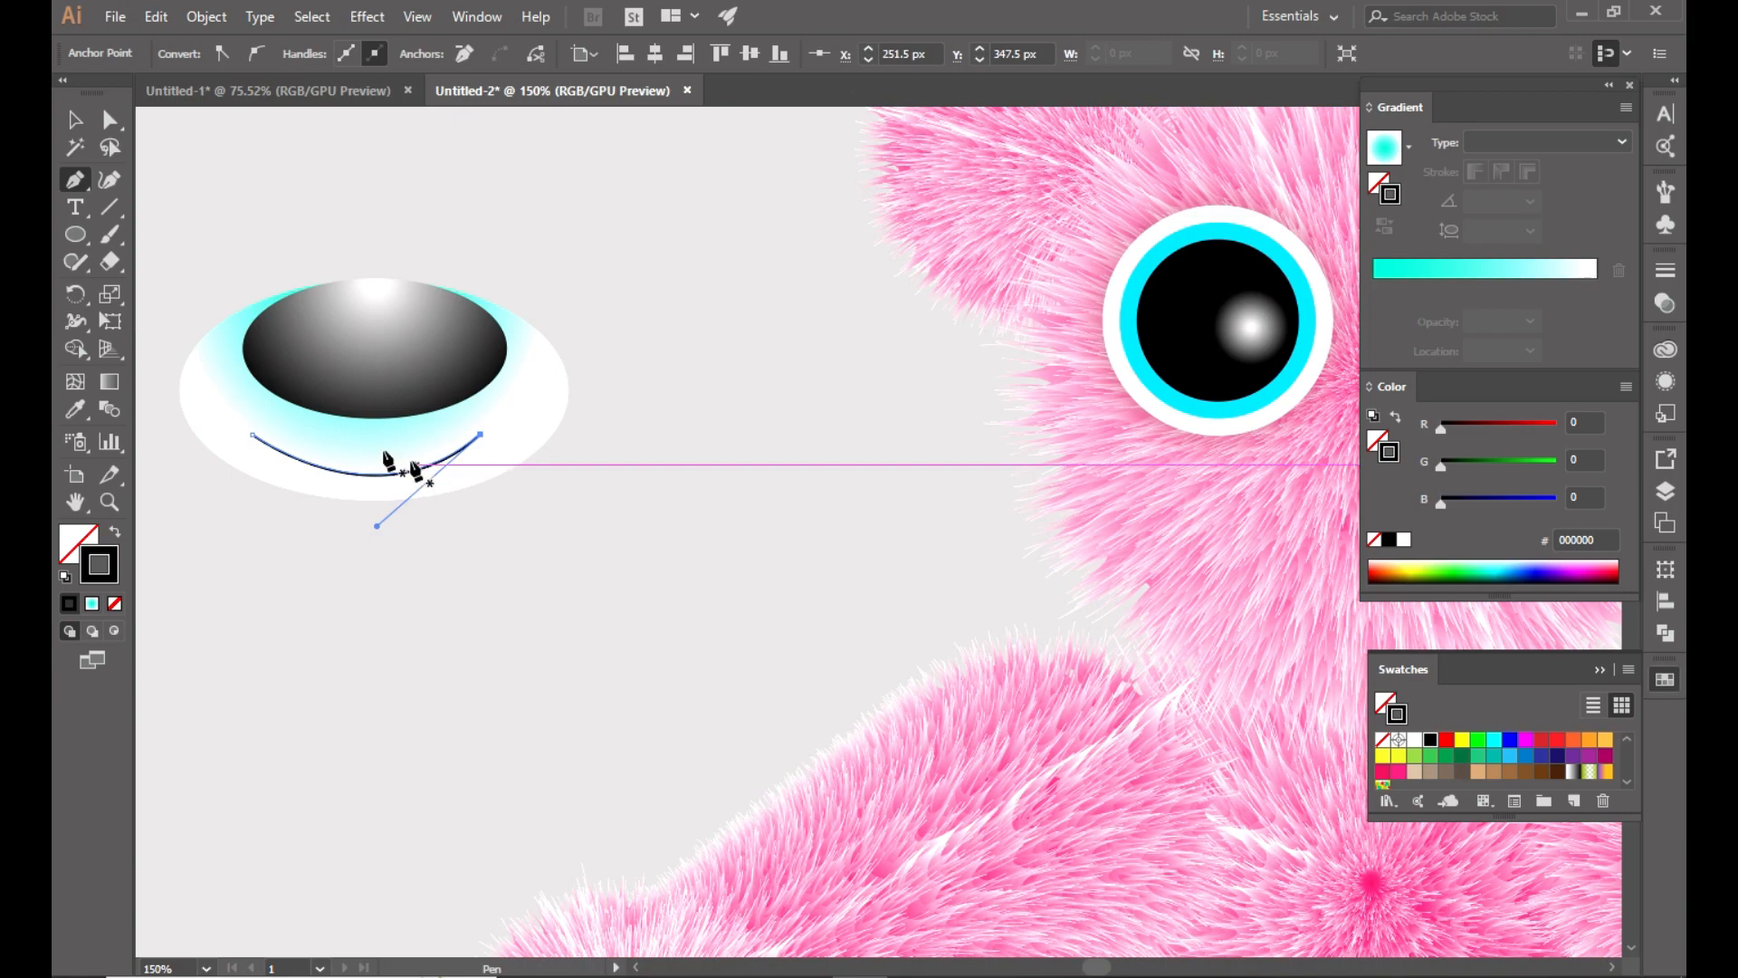
Set the smile curve's stroke to 5 pt and apply the width profile that tapers at both ends.
{"action": "left_click", "coordinate": [75, 119]}
{"action": "left_click", "coordinate": [404, 472]}
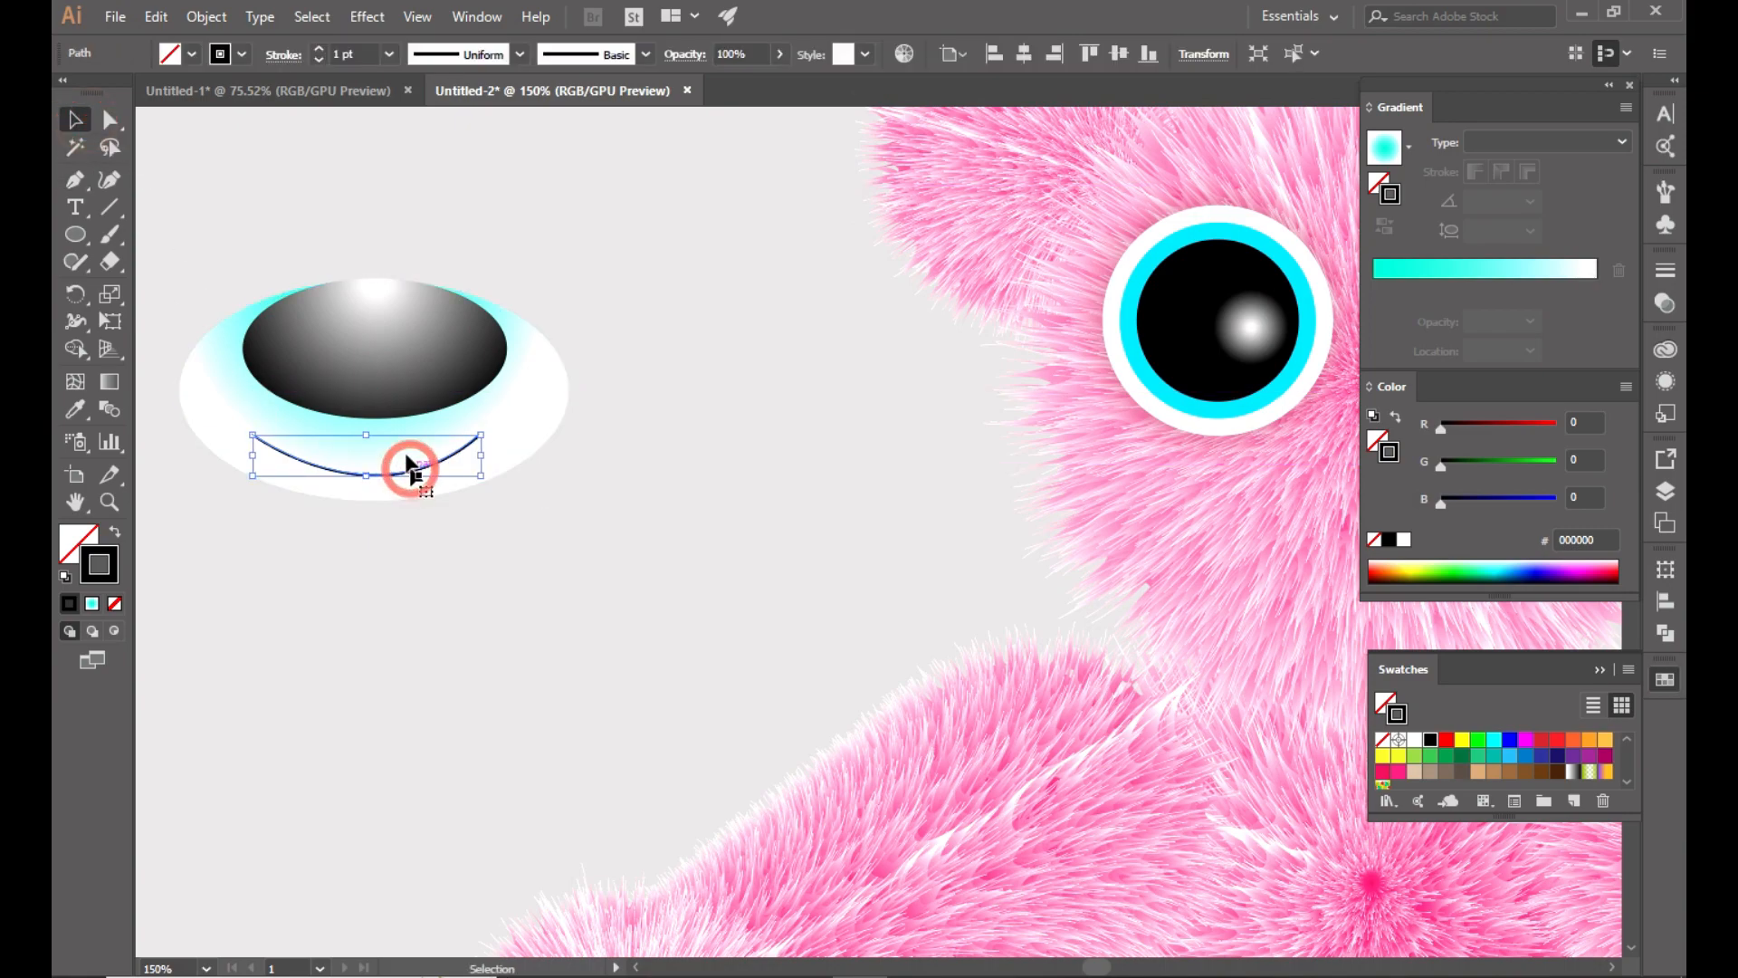
{"action": "left_click", "coordinate": [317, 51]}
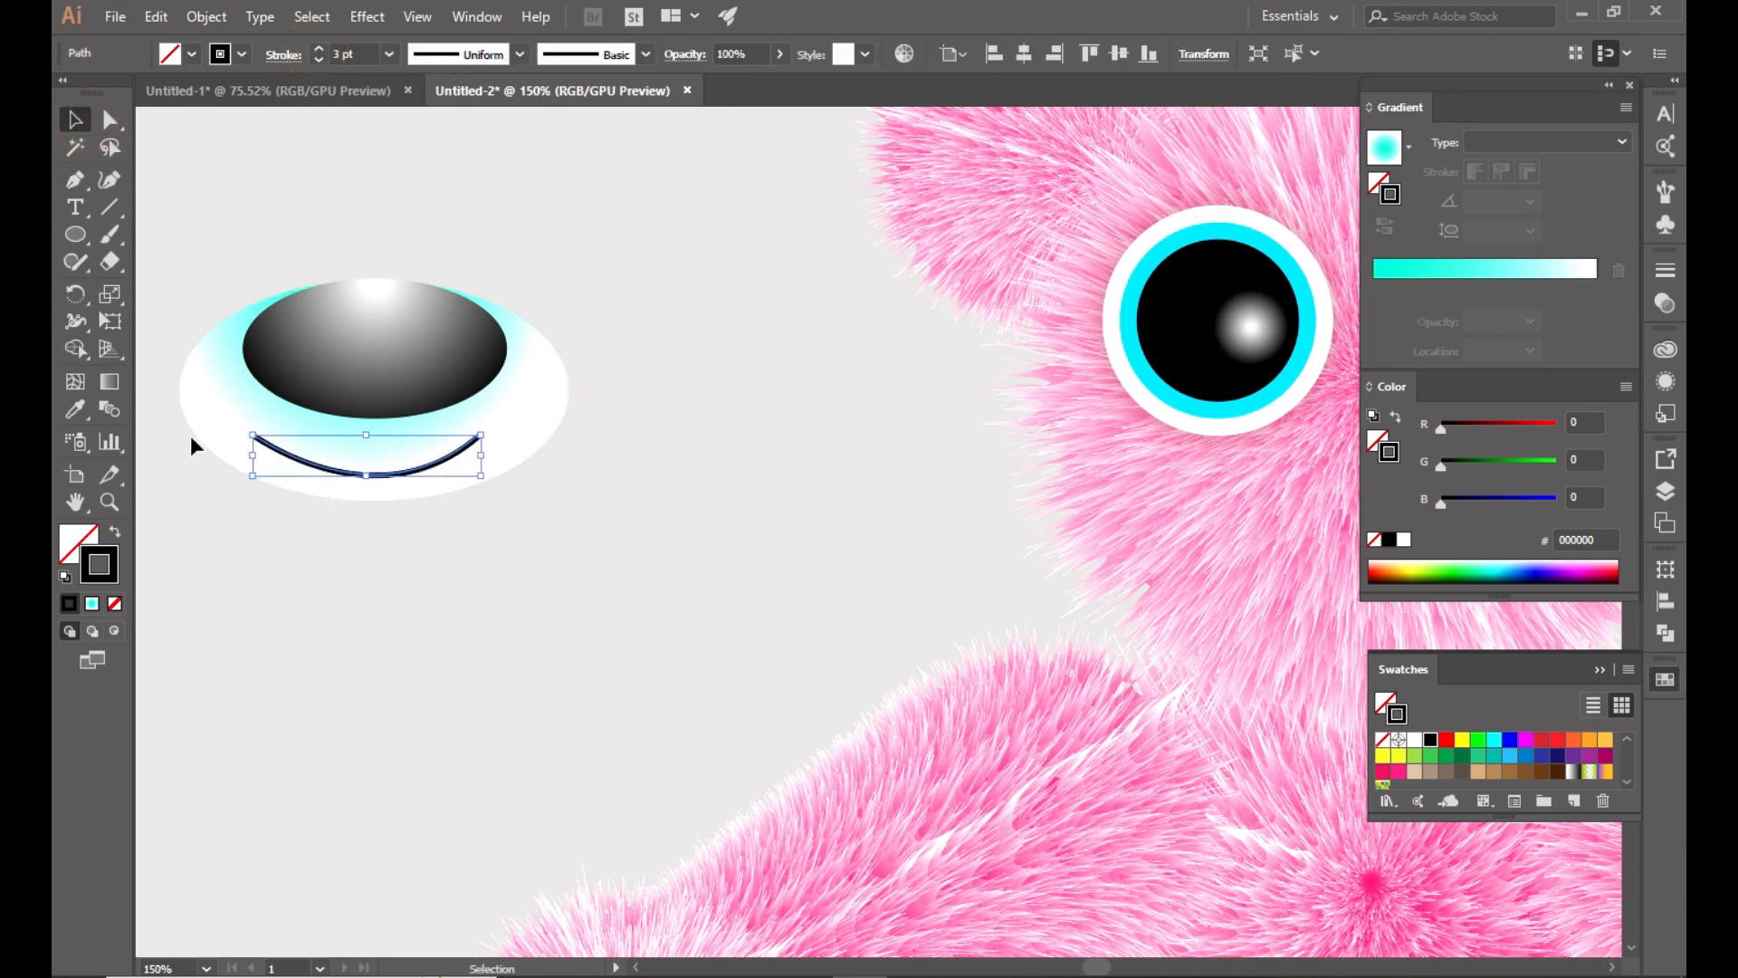
{"action": "left_click", "coordinate": [318, 51]}
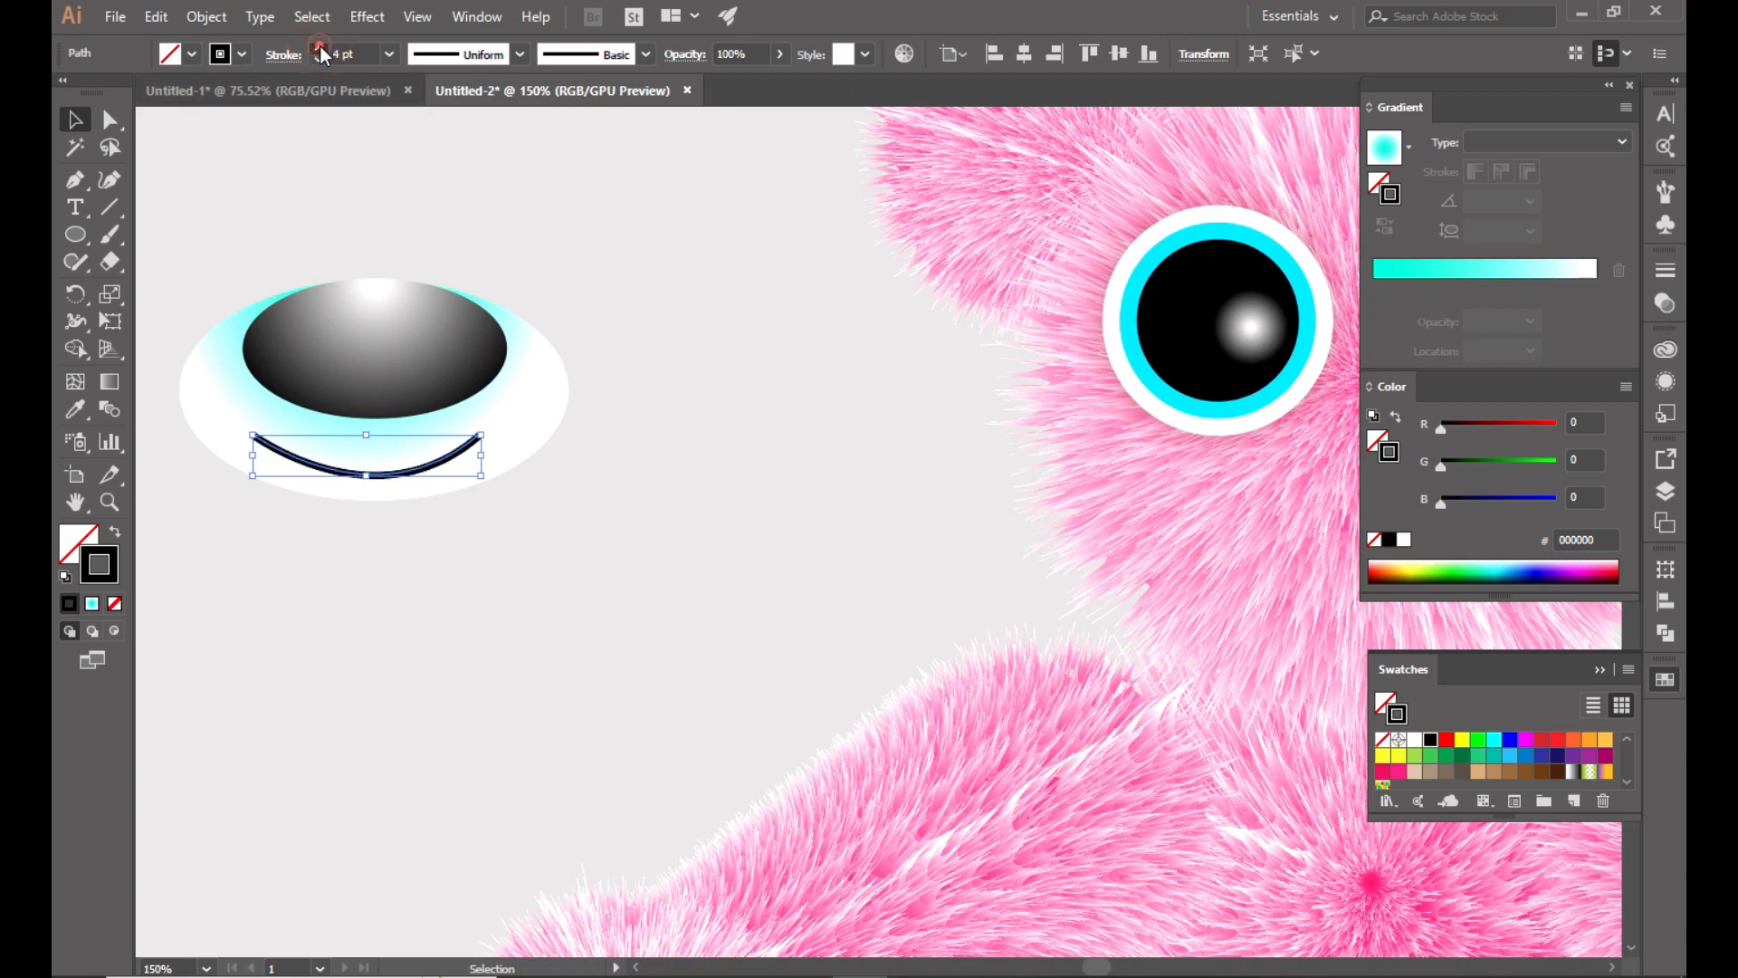
{"action": "left_click", "coordinate": [318, 51]}
{"action": "left_click", "coordinate": [288, 55]}
{"action": "left_click", "coordinate": [289, 50]}
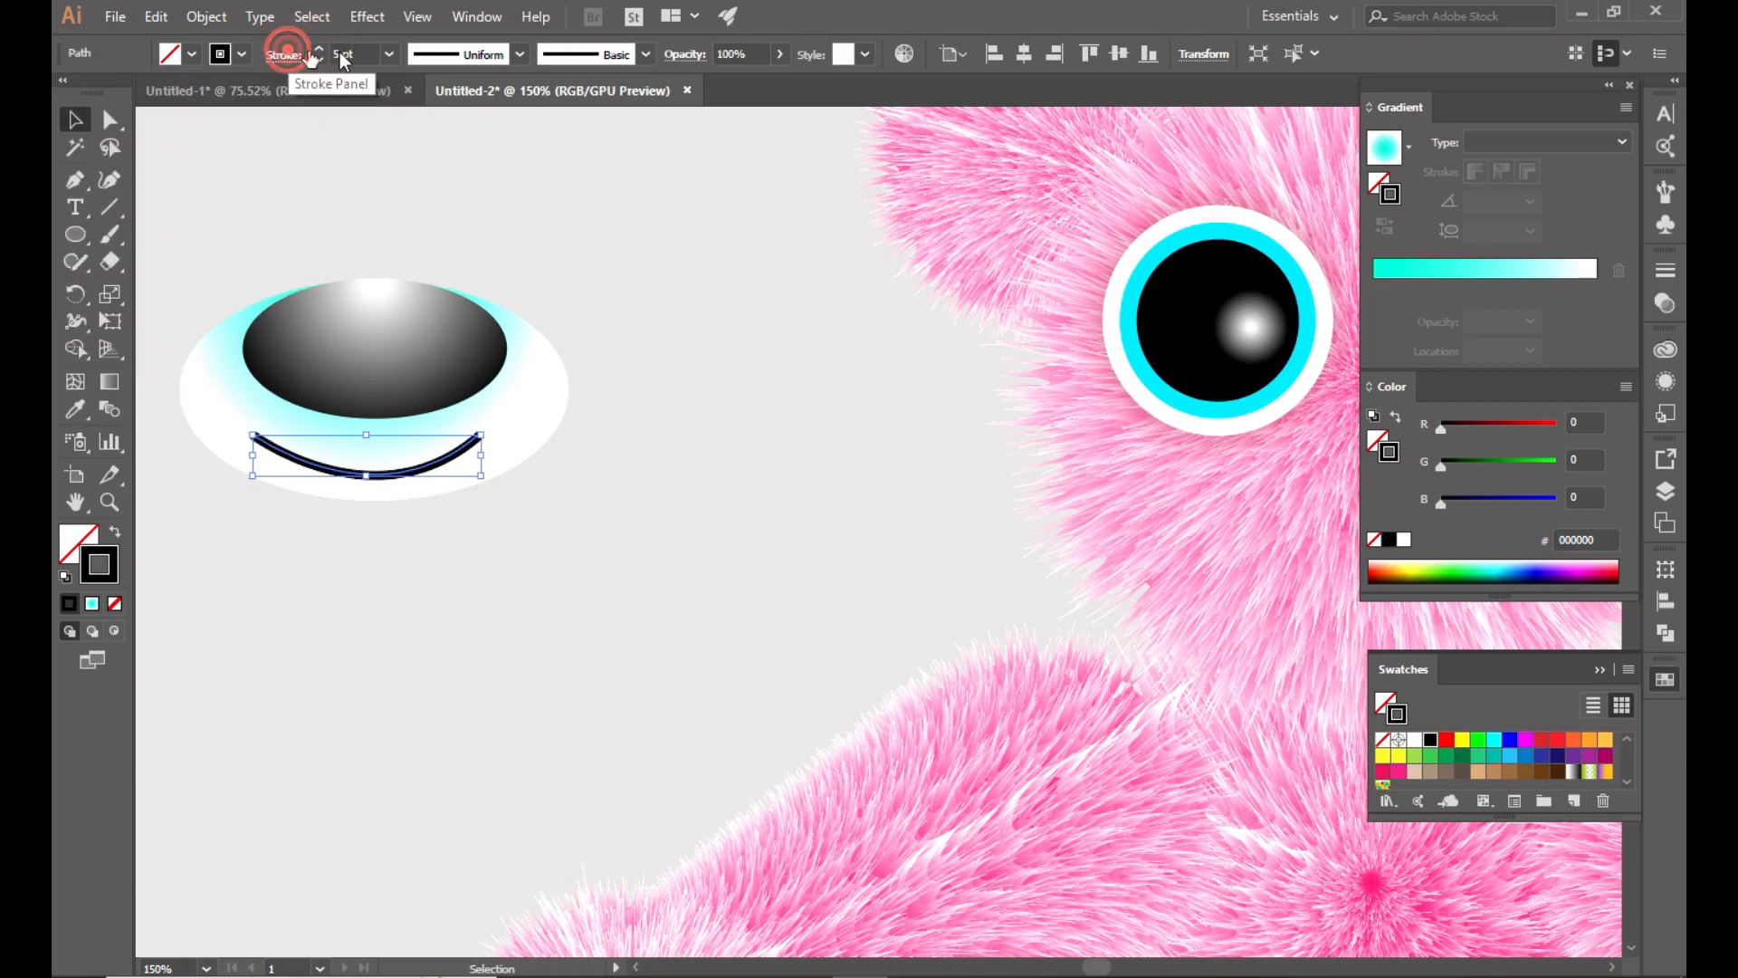
{"action": "left_click", "coordinate": [485, 56]}
{"action": "left_click", "coordinate": [467, 134]}
{"action": "left_click", "coordinate": [407, 595]}
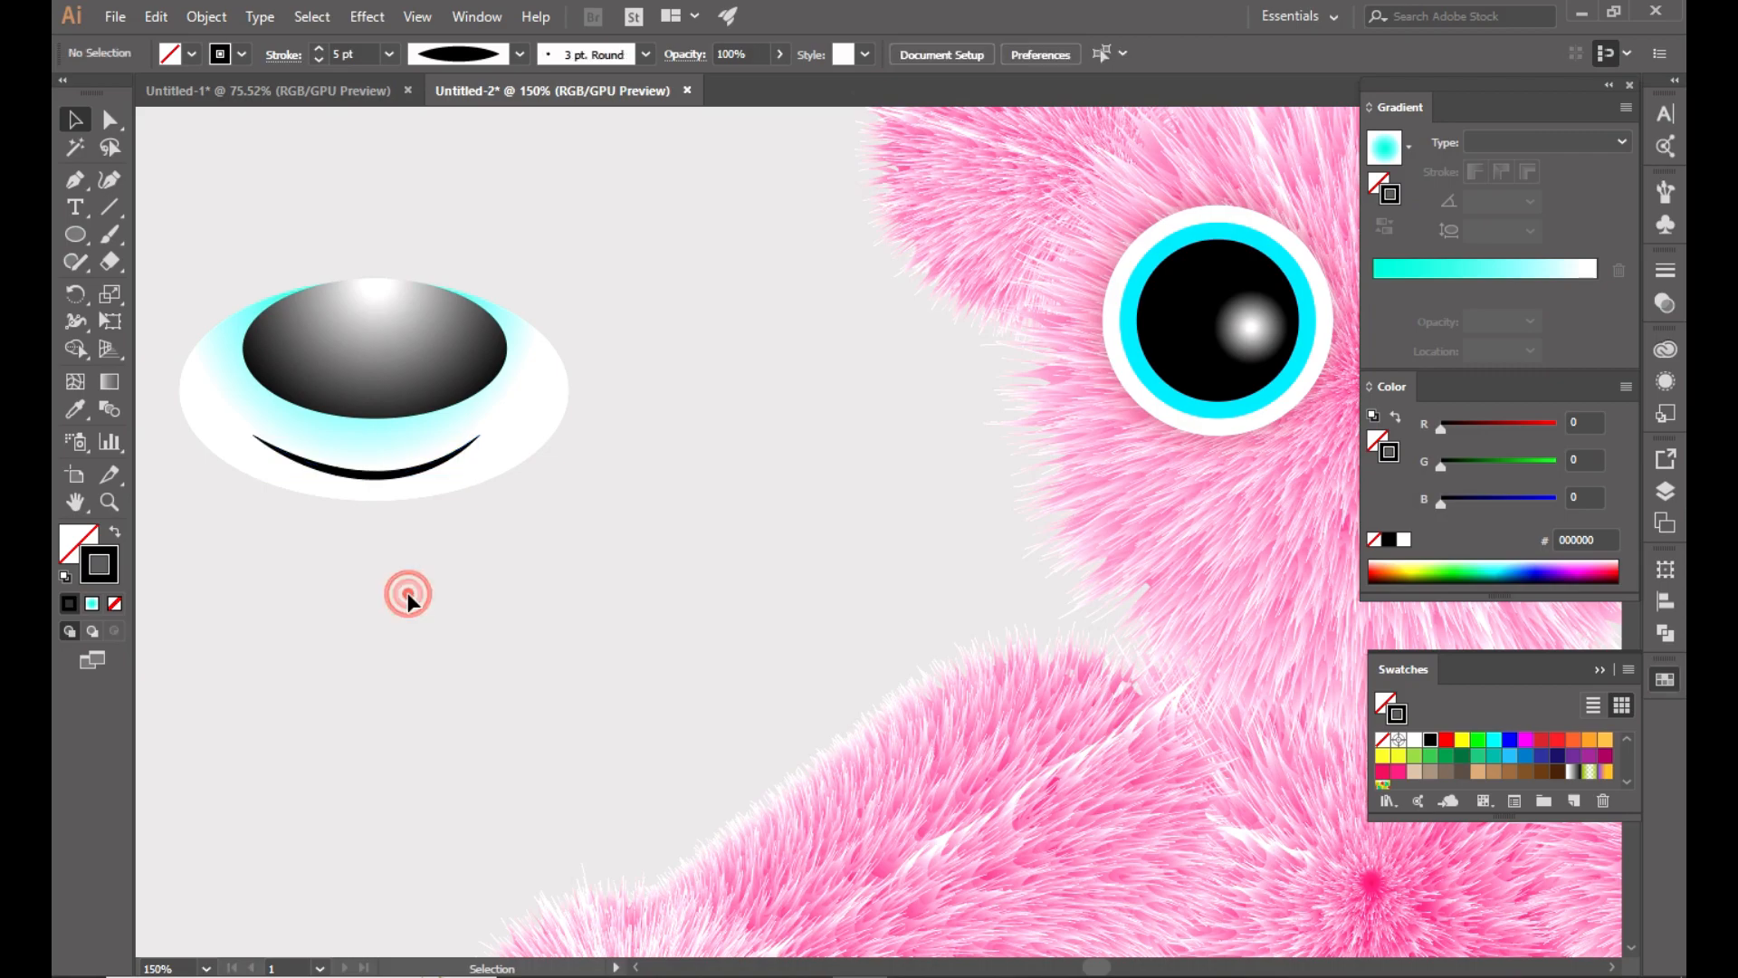
Draw a small unfilled curved stroke crossing the left end of the smile with the Pen tool.
{"action": "left_click", "coordinate": [338, 472]}
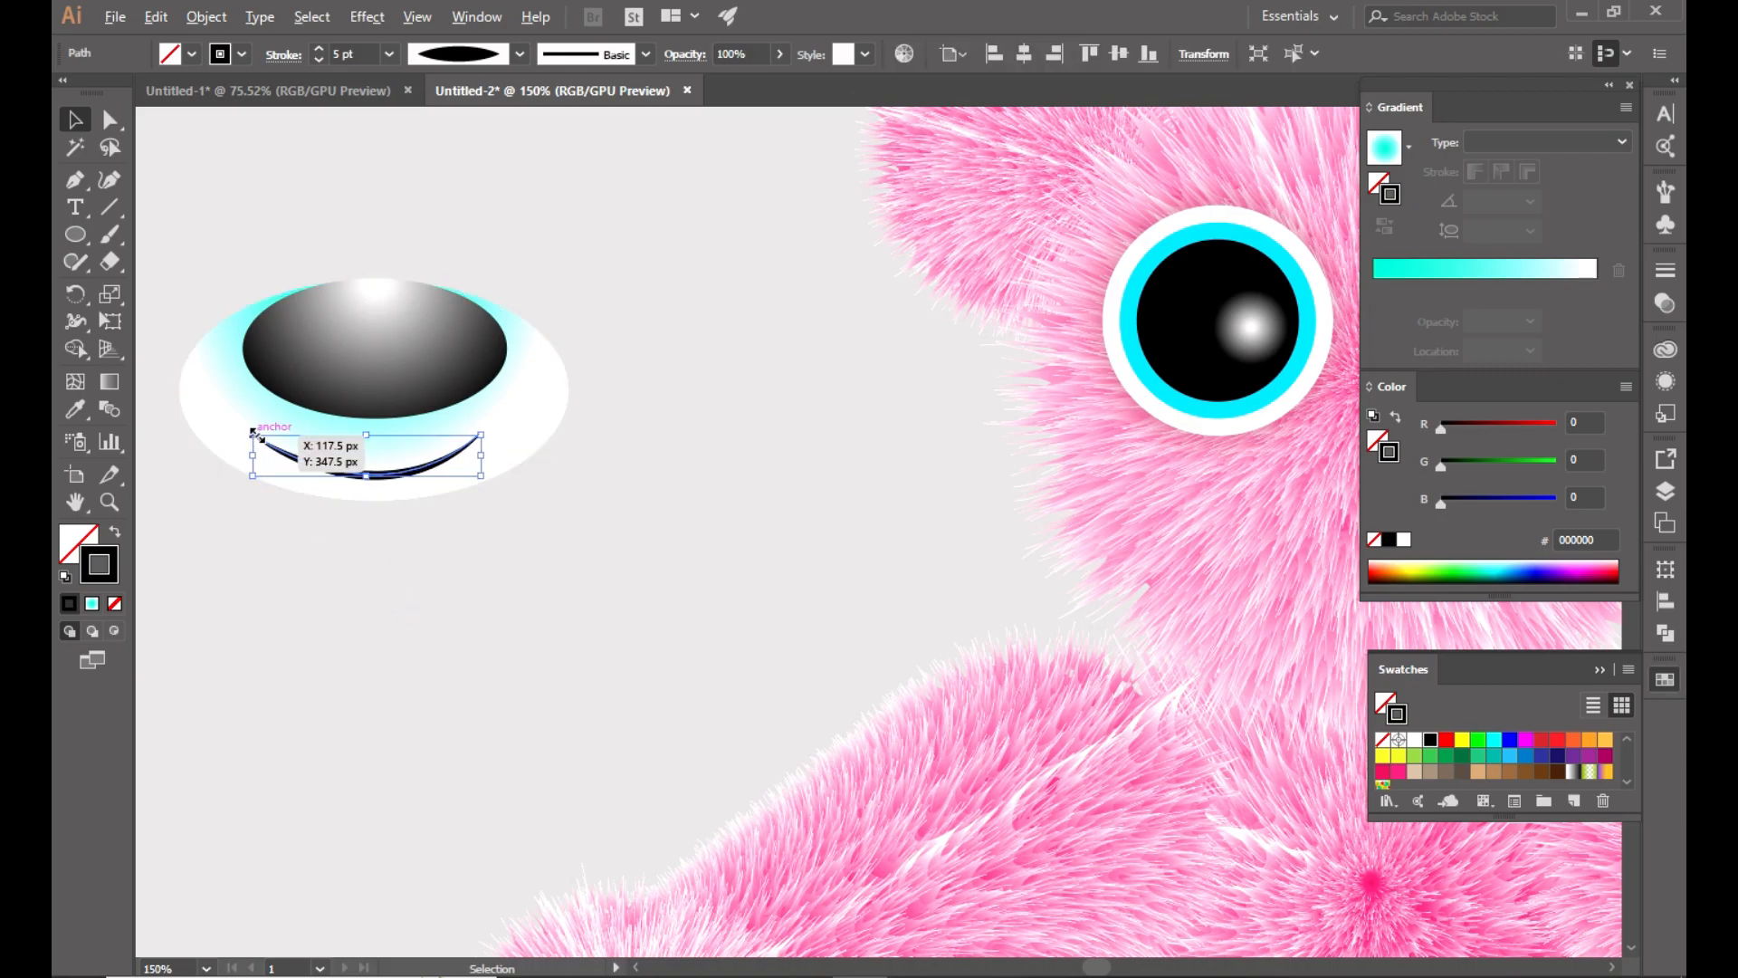
{"action": "scroll", "coordinate": [245, 430], "scroll_direction": "up", "scroll_amount": 4}
{"action": "key", "text": "p"}
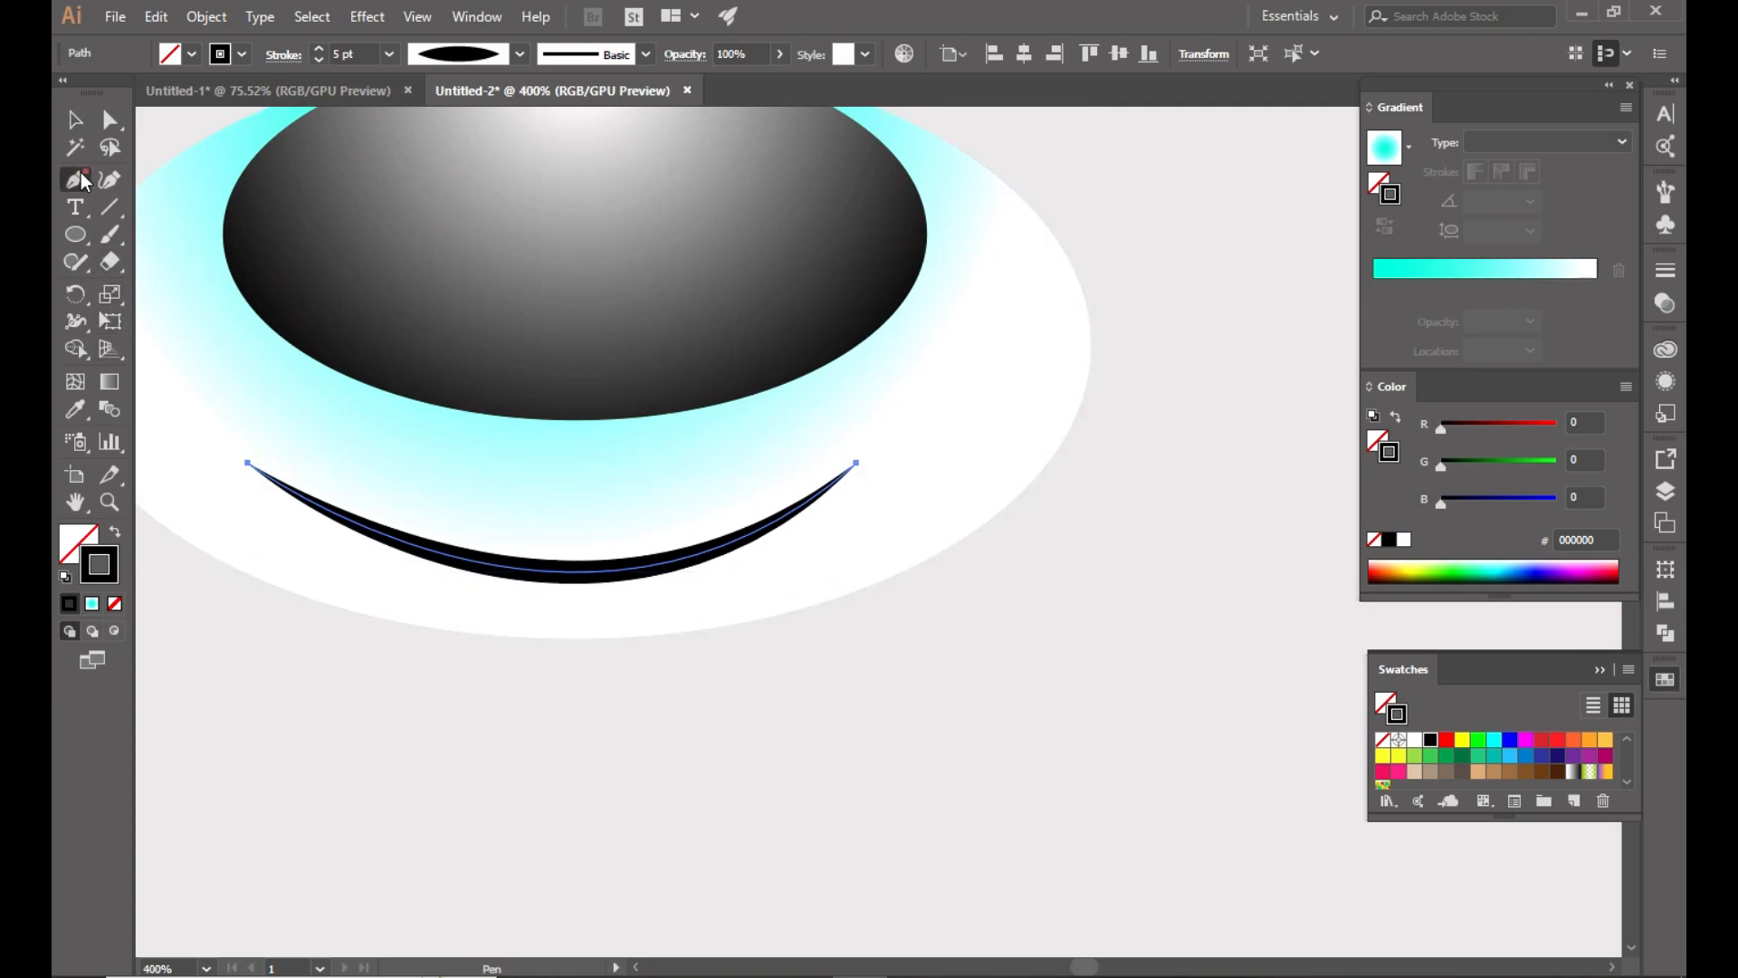
{"action": "left_click", "coordinate": [221, 472]}
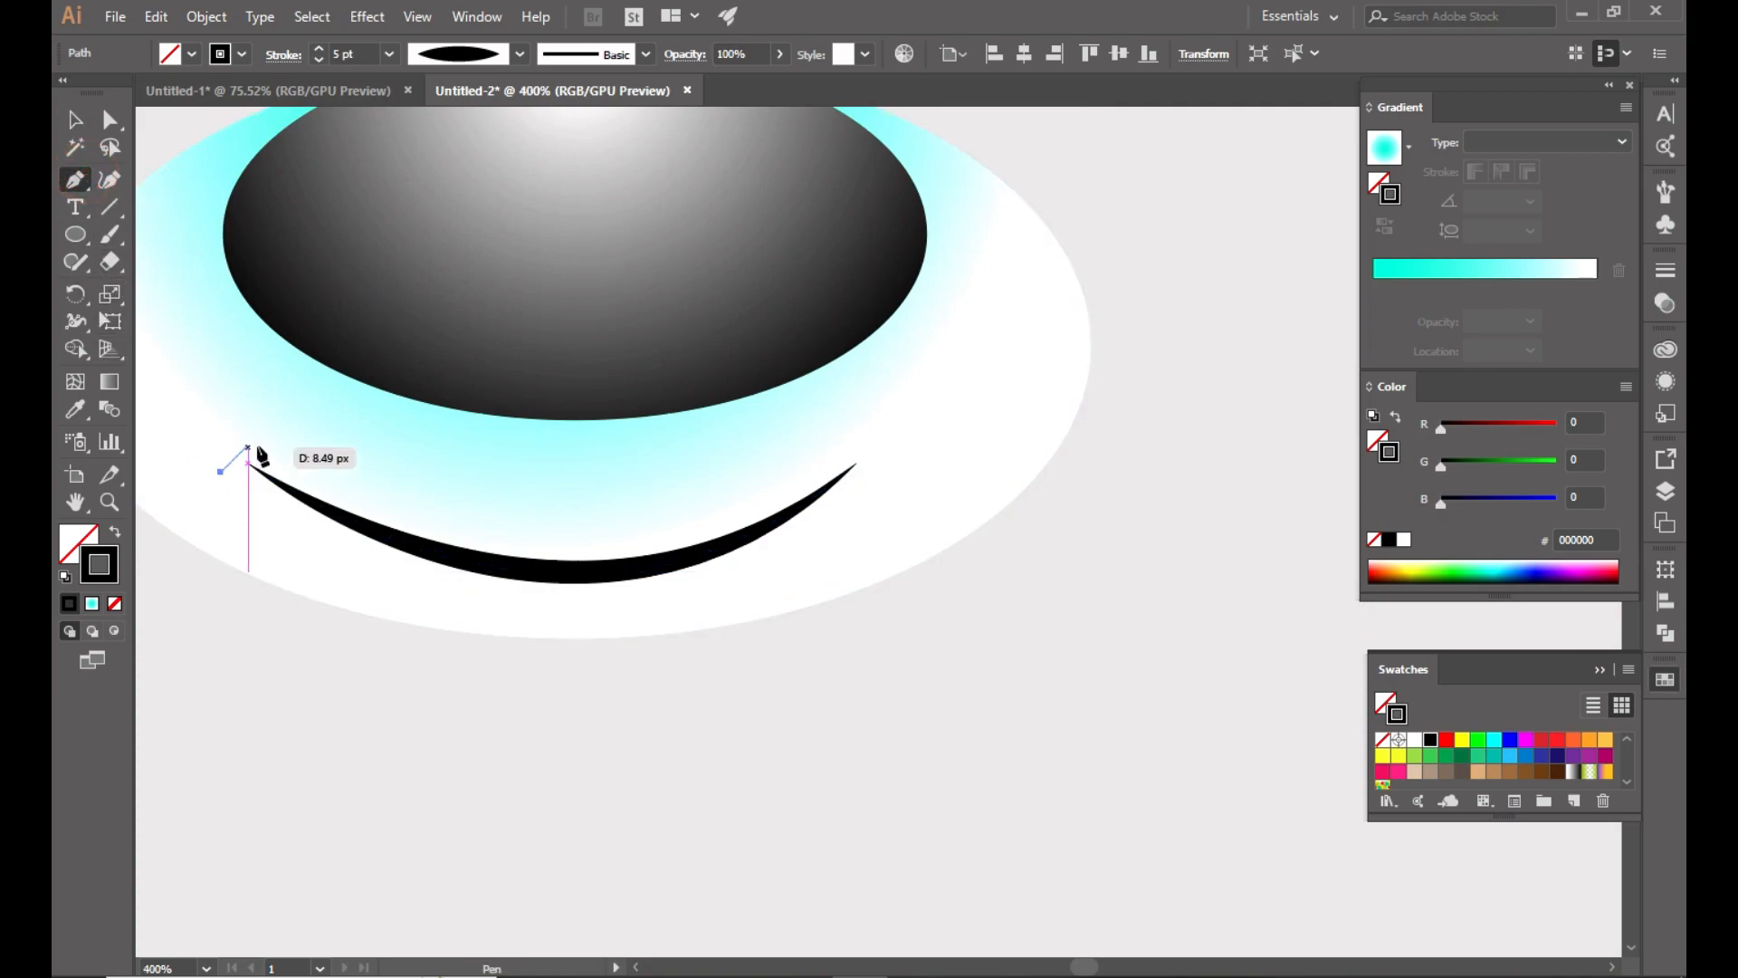
{"action": "left_click_drag", "start_coordinate": [261, 440], "coordinate": [262, 399]}
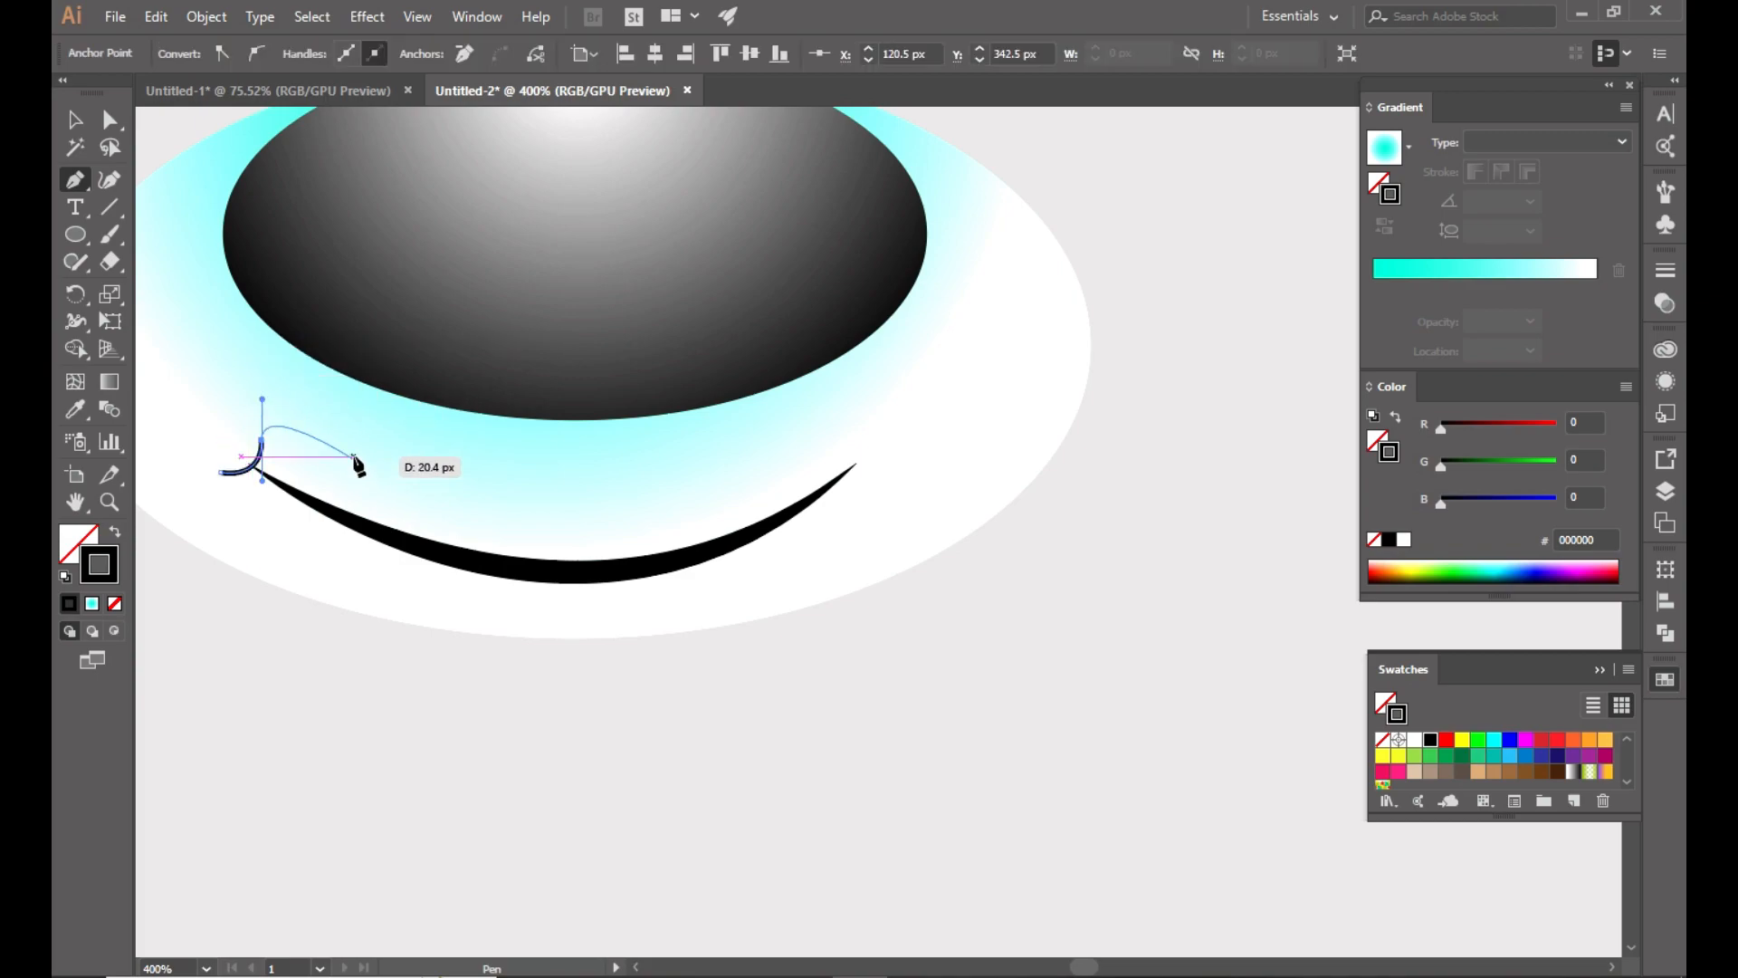
Apply the width profile that tapers at both ends to the small corner curve and centre it on the smile's left tip.
{"action": "left_click", "coordinate": [75, 118]}
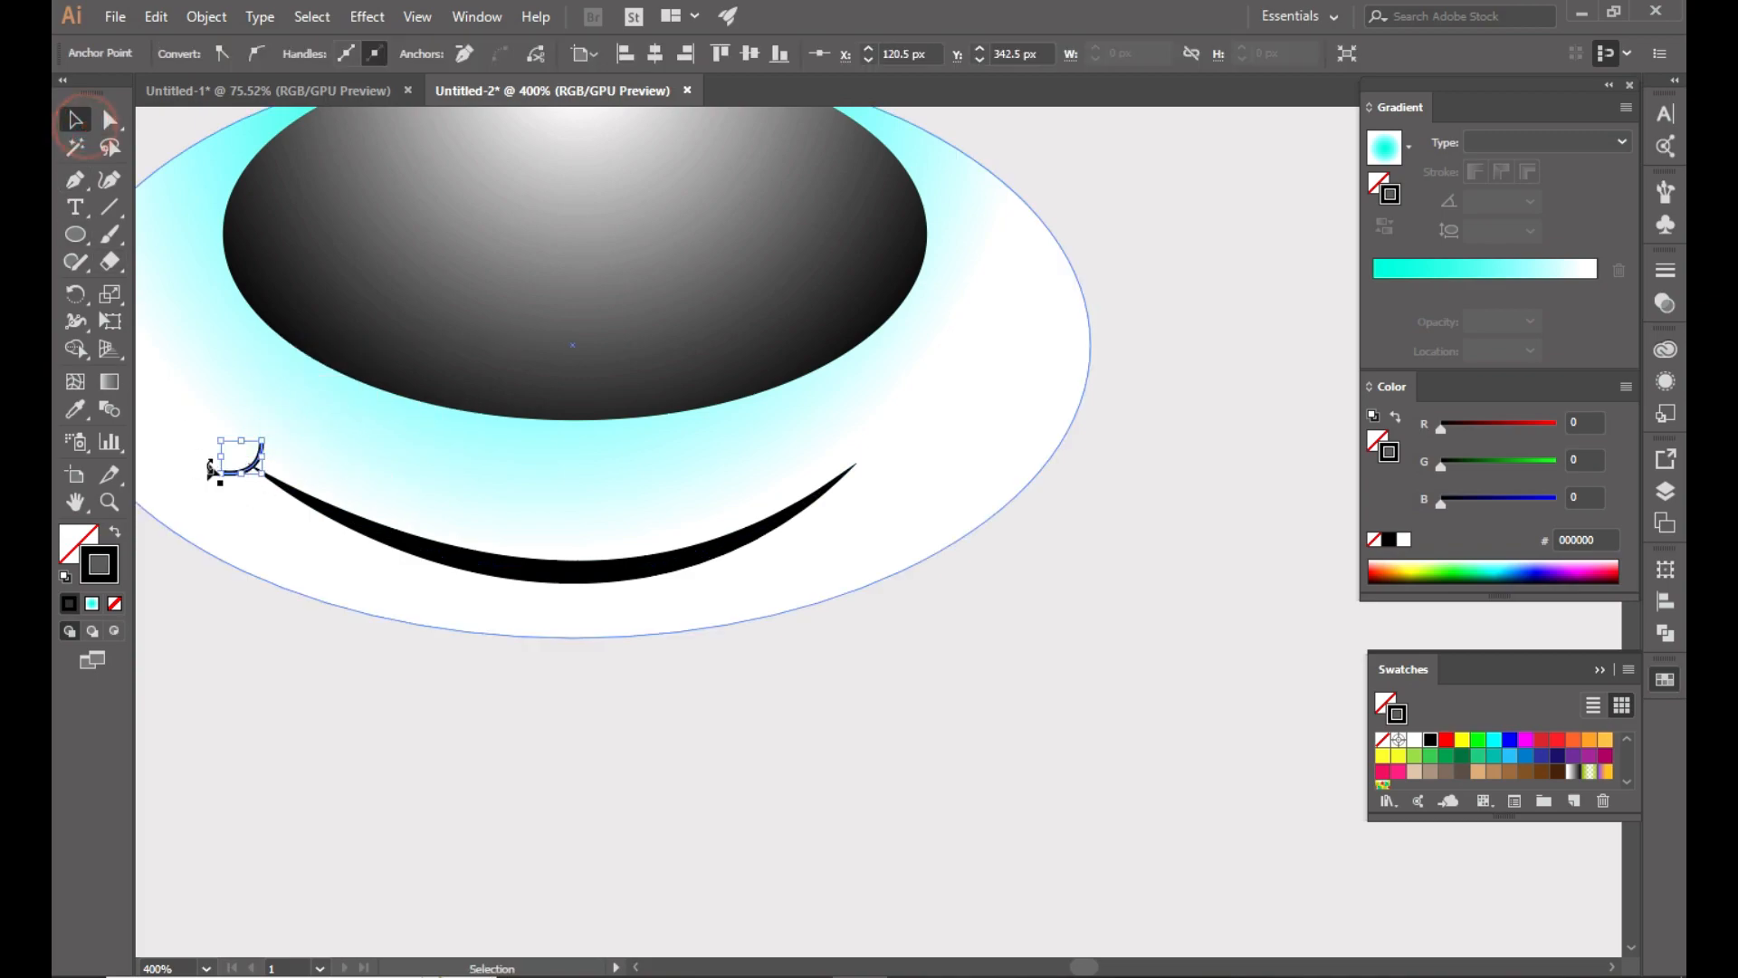
{"action": "left_click", "coordinate": [519, 54]}
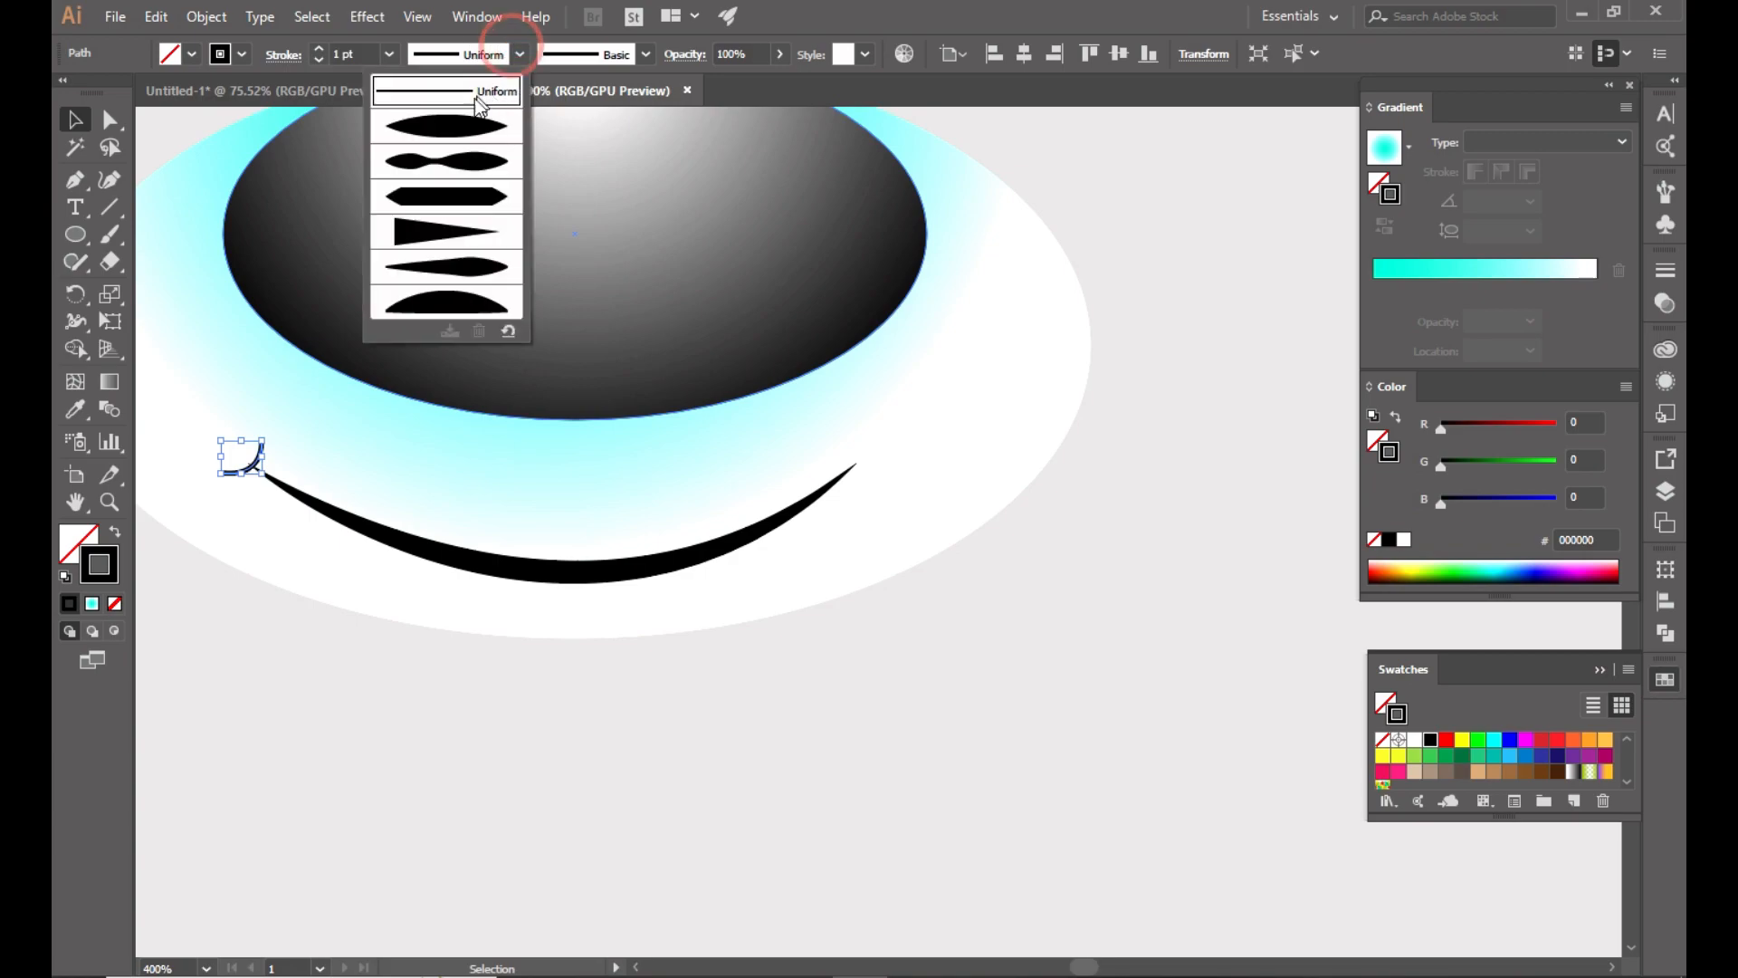
{"action": "left_click", "coordinate": [447, 126]}
{"action": "left_click", "coordinate": [227, 665]}
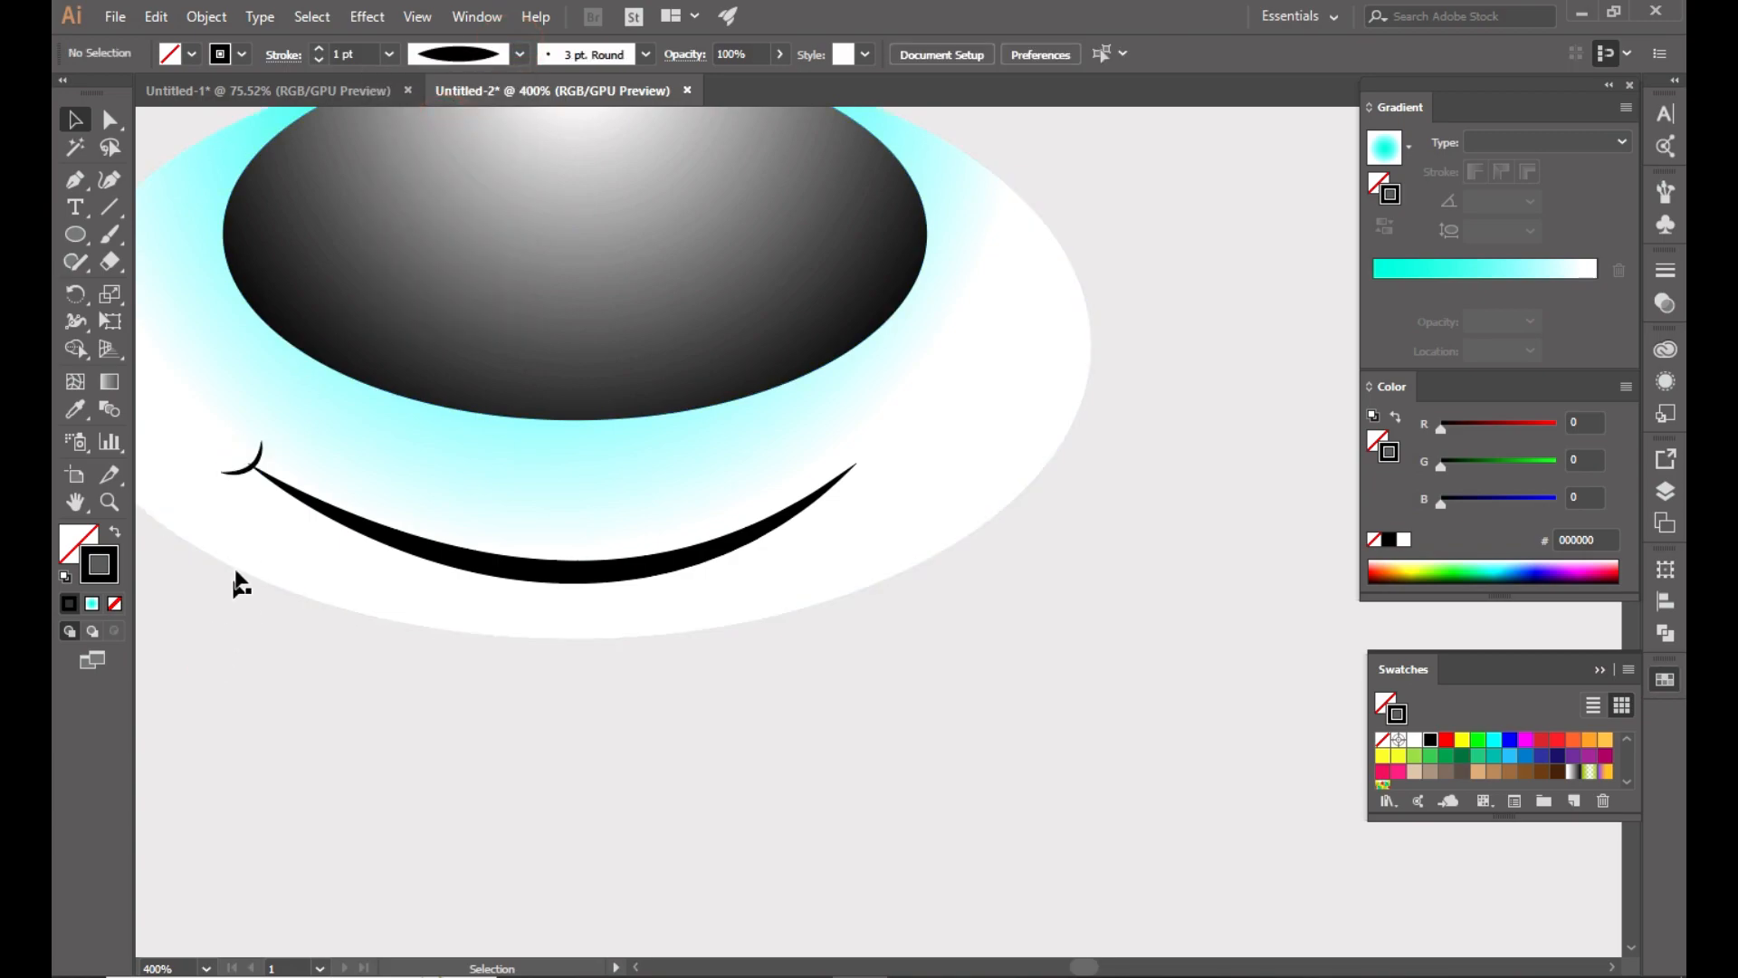
{"action": "left_click", "coordinate": [258, 462]}
{"action": "left_click_drag", "start_coordinate": [259, 457], "coordinate": [253, 459]}
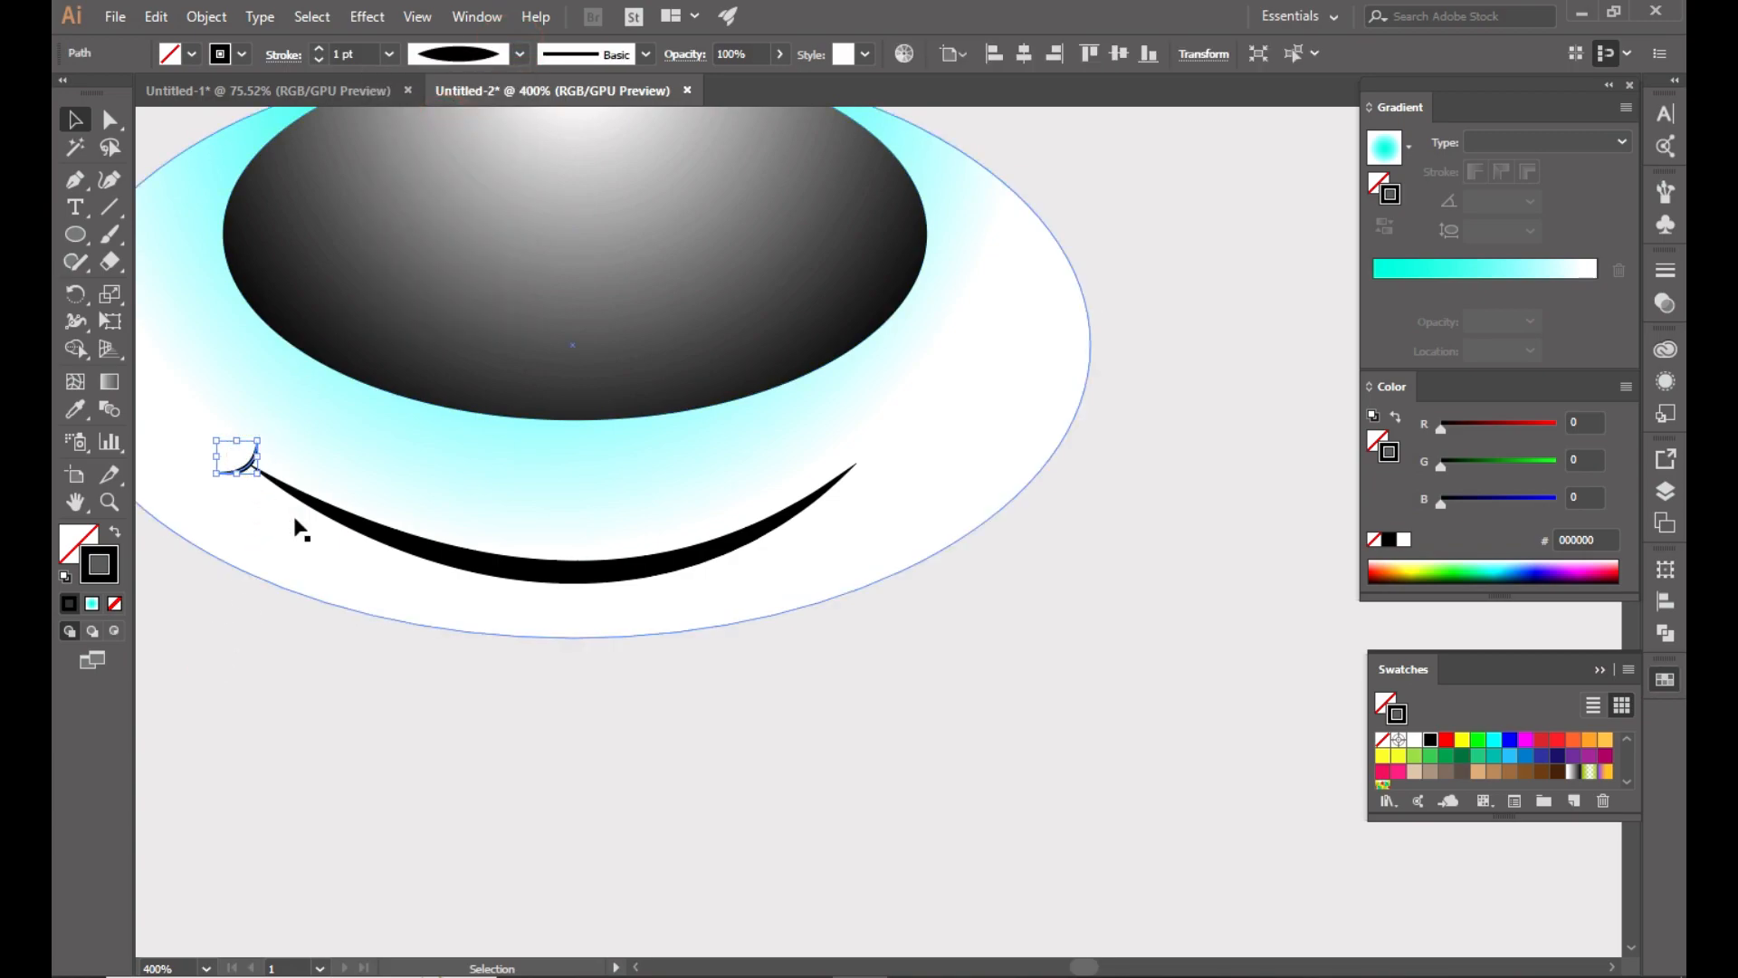
Make a copy of the small corner curve reflected across the vertical axis and move it to the smile's right end.
{"action": "right_click", "coordinate": [247, 457]}
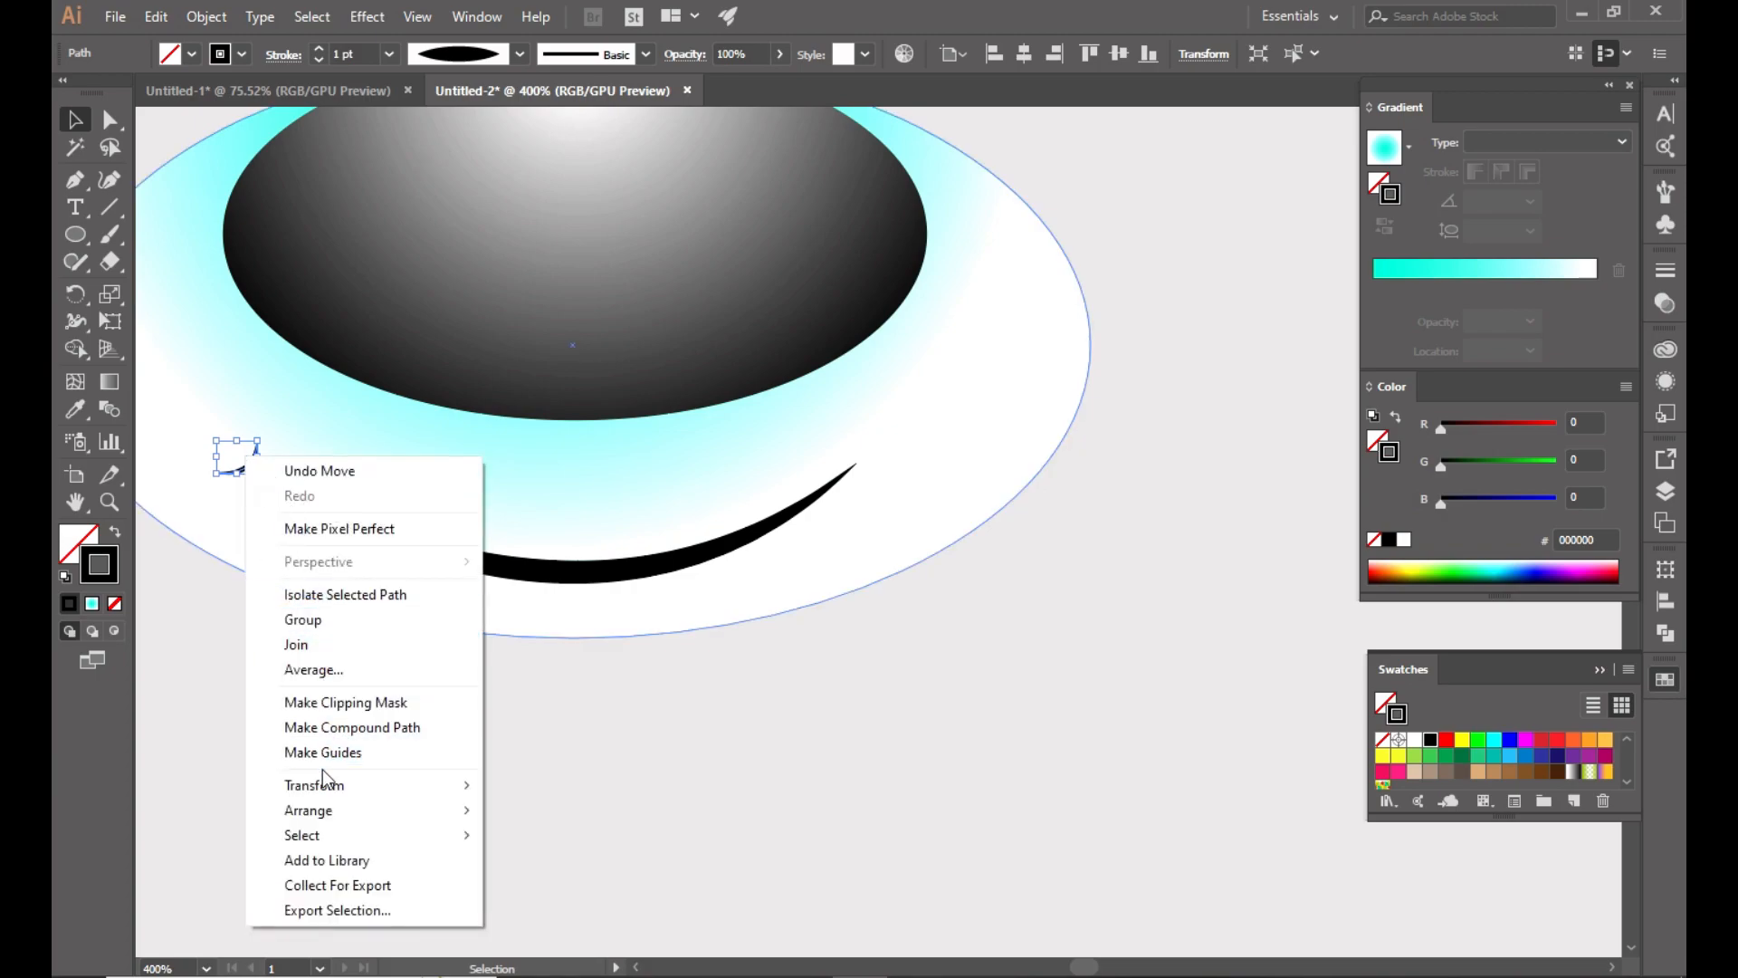
{"action": "mouse_move", "coordinate": [323, 786]}
{"action": "left_click", "coordinate": [532, 871]}
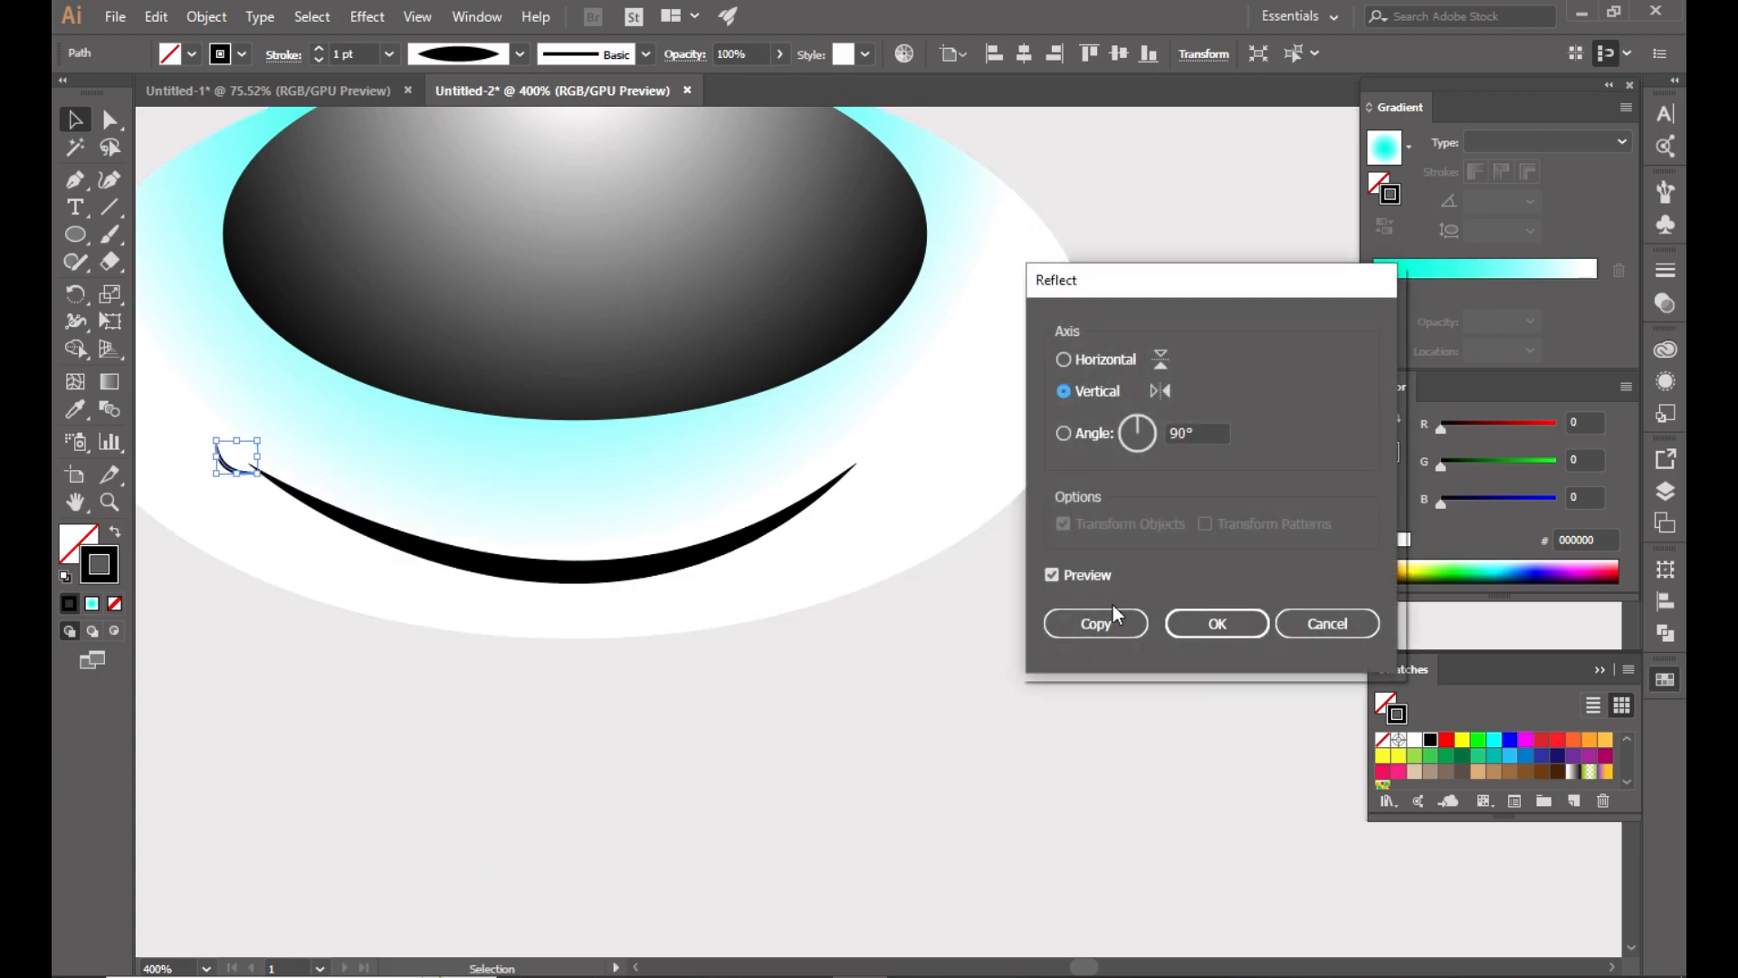
{"action": "left_click", "coordinate": [1097, 623]}
{"action": "left_click_drag", "start_coordinate": [248, 460], "coordinate": [851, 498]}
{"action": "key", "text": "ctrl+z"}
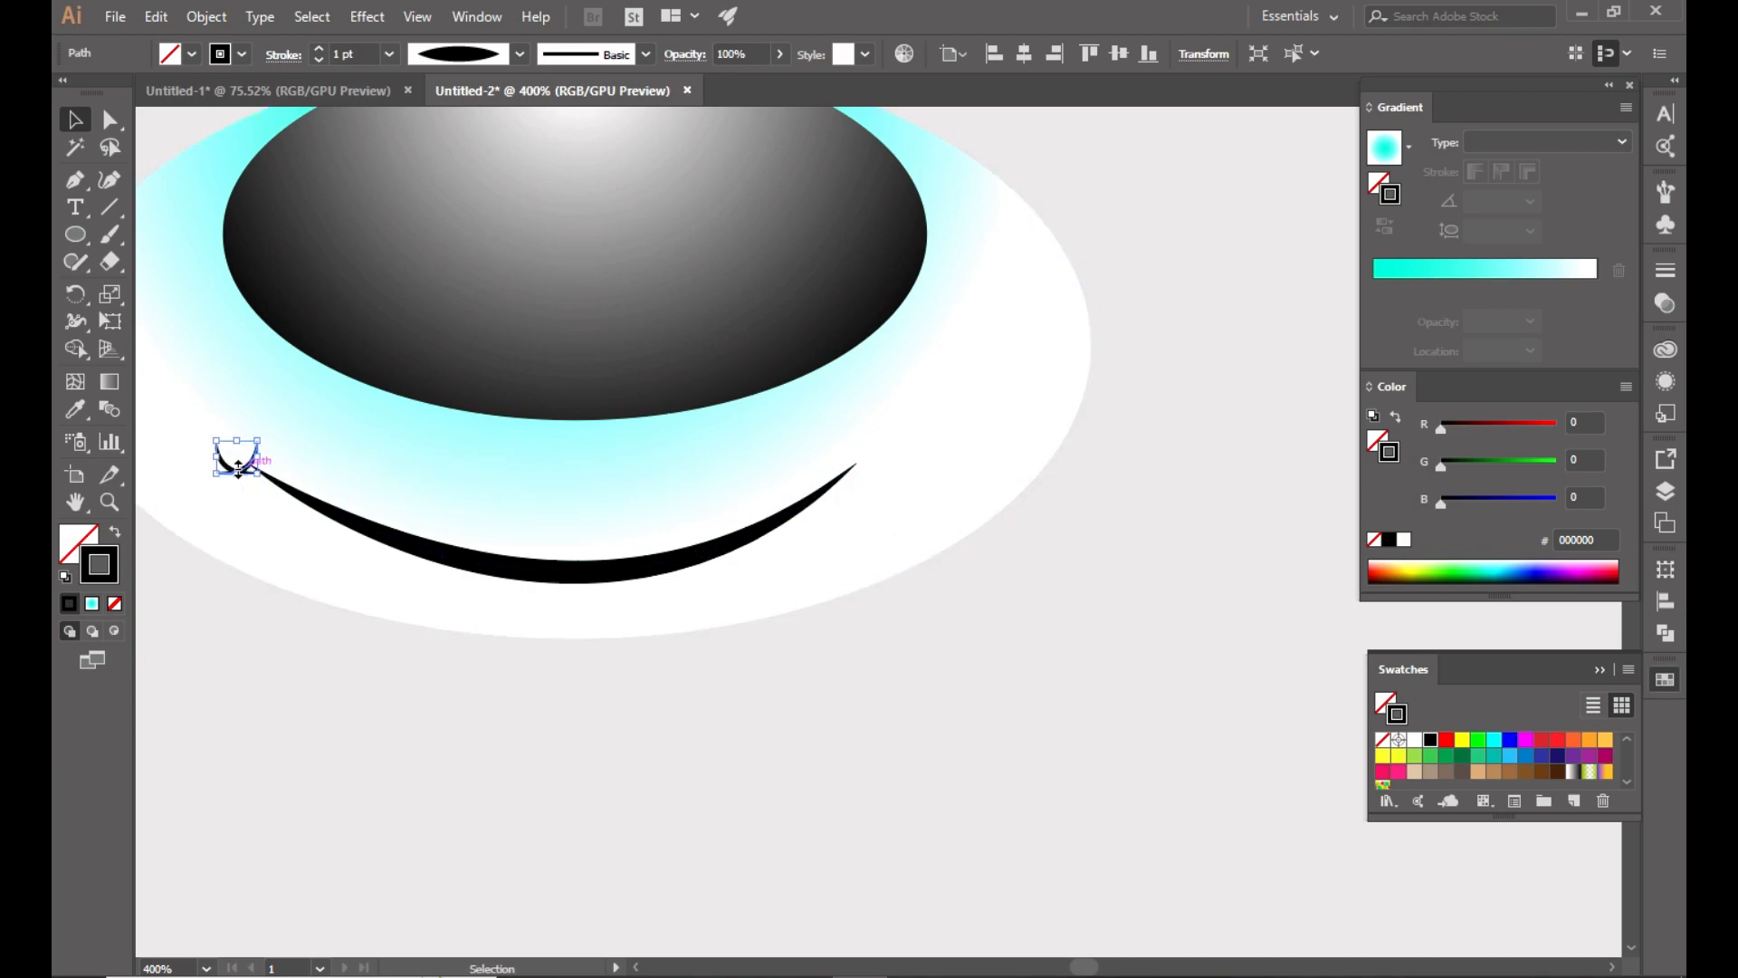
{"action": "left_click", "coordinate": [168, 646]}
{"action": "left_click_drag", "start_coordinate": [234, 458], "coordinate": [856, 461]}
Nudge the mirrored corner curve until it meets the smile's right tip.
{"action": "left_click", "coordinate": [927, 648]}
{"action": "left_click", "coordinate": [871, 467]}
{"action": "key", "text": "Left"}
{"action": "key", "text": "Left"}
{"action": "key", "text": "Right"}
{"action": "key", "text": "Down"}
{"action": "key", "text": "Down"}
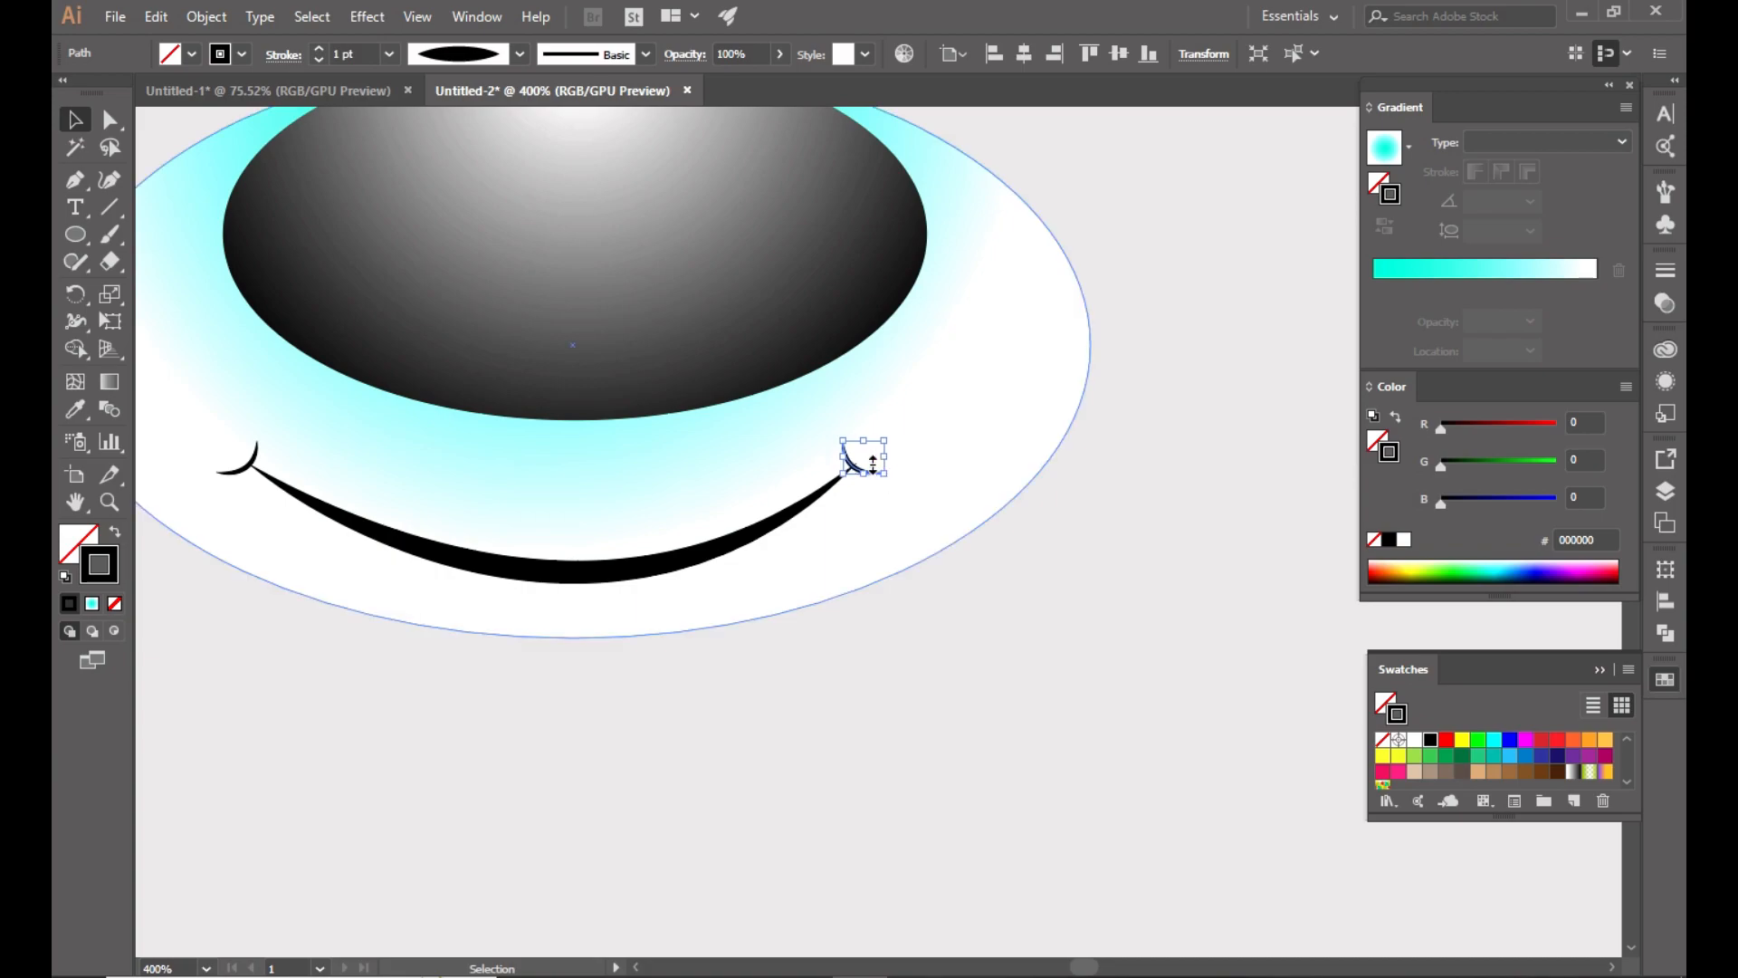
{"action": "left_click", "coordinate": [932, 683]}
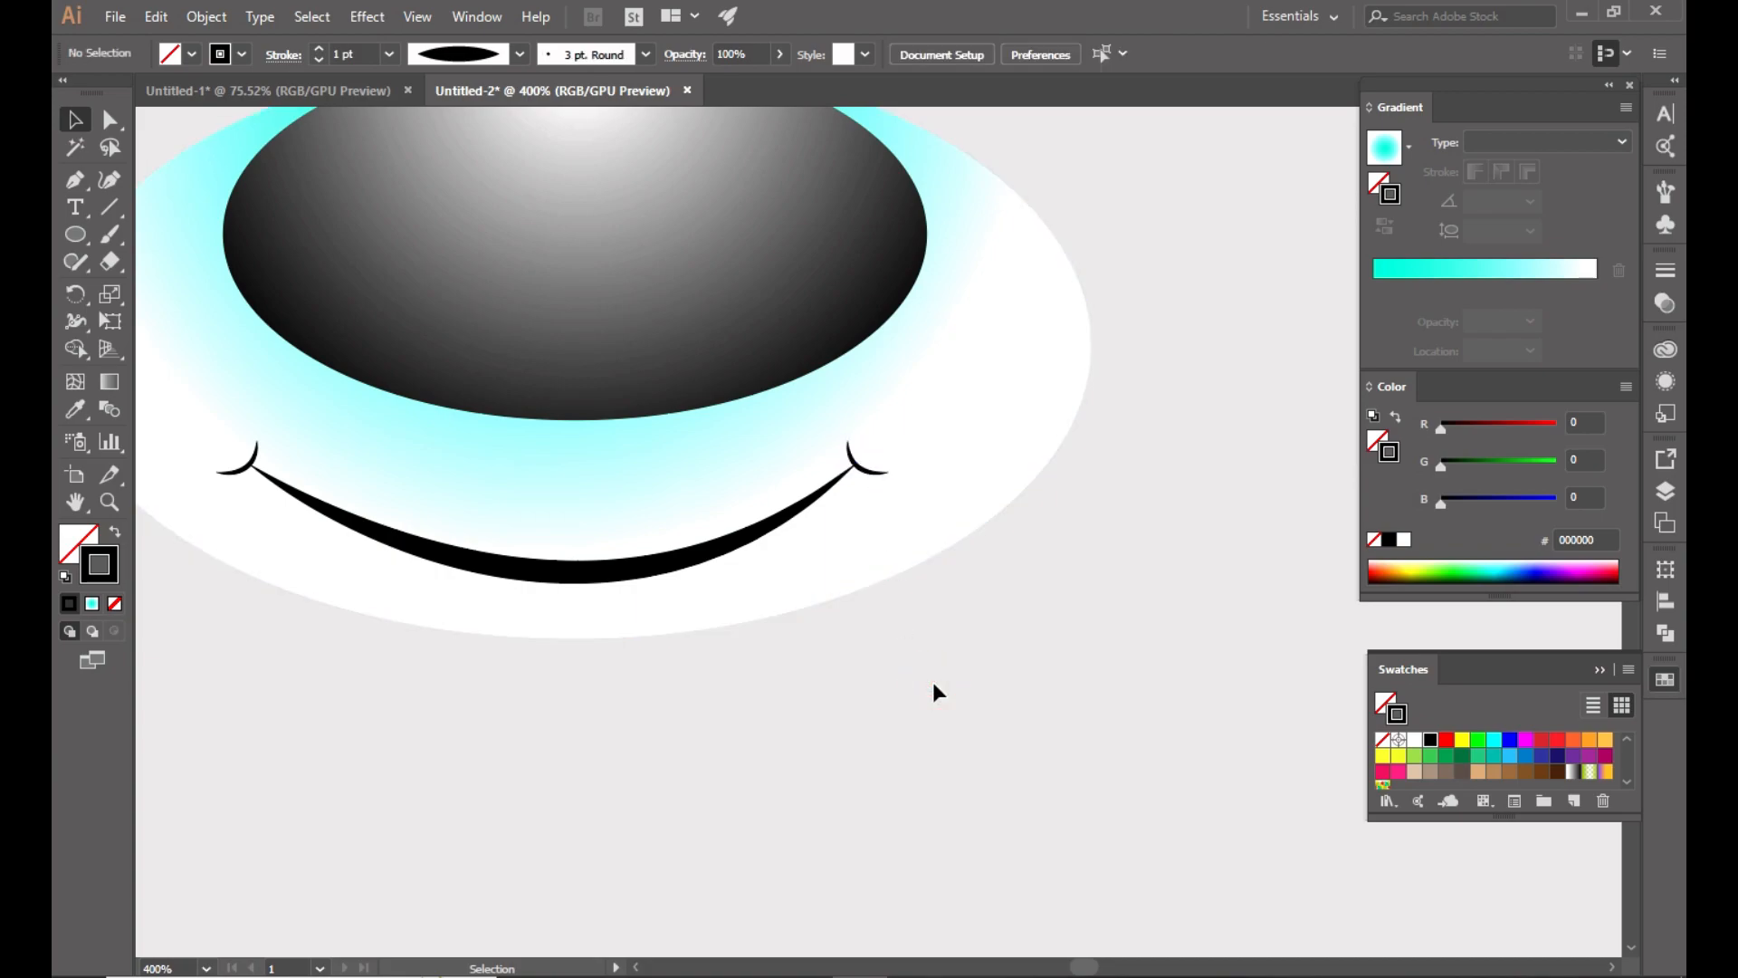
Expand the smile and both corner curves into black filled shapes and unite them with Pathfinder.
{"action": "left_click", "coordinate": [449, 561]}
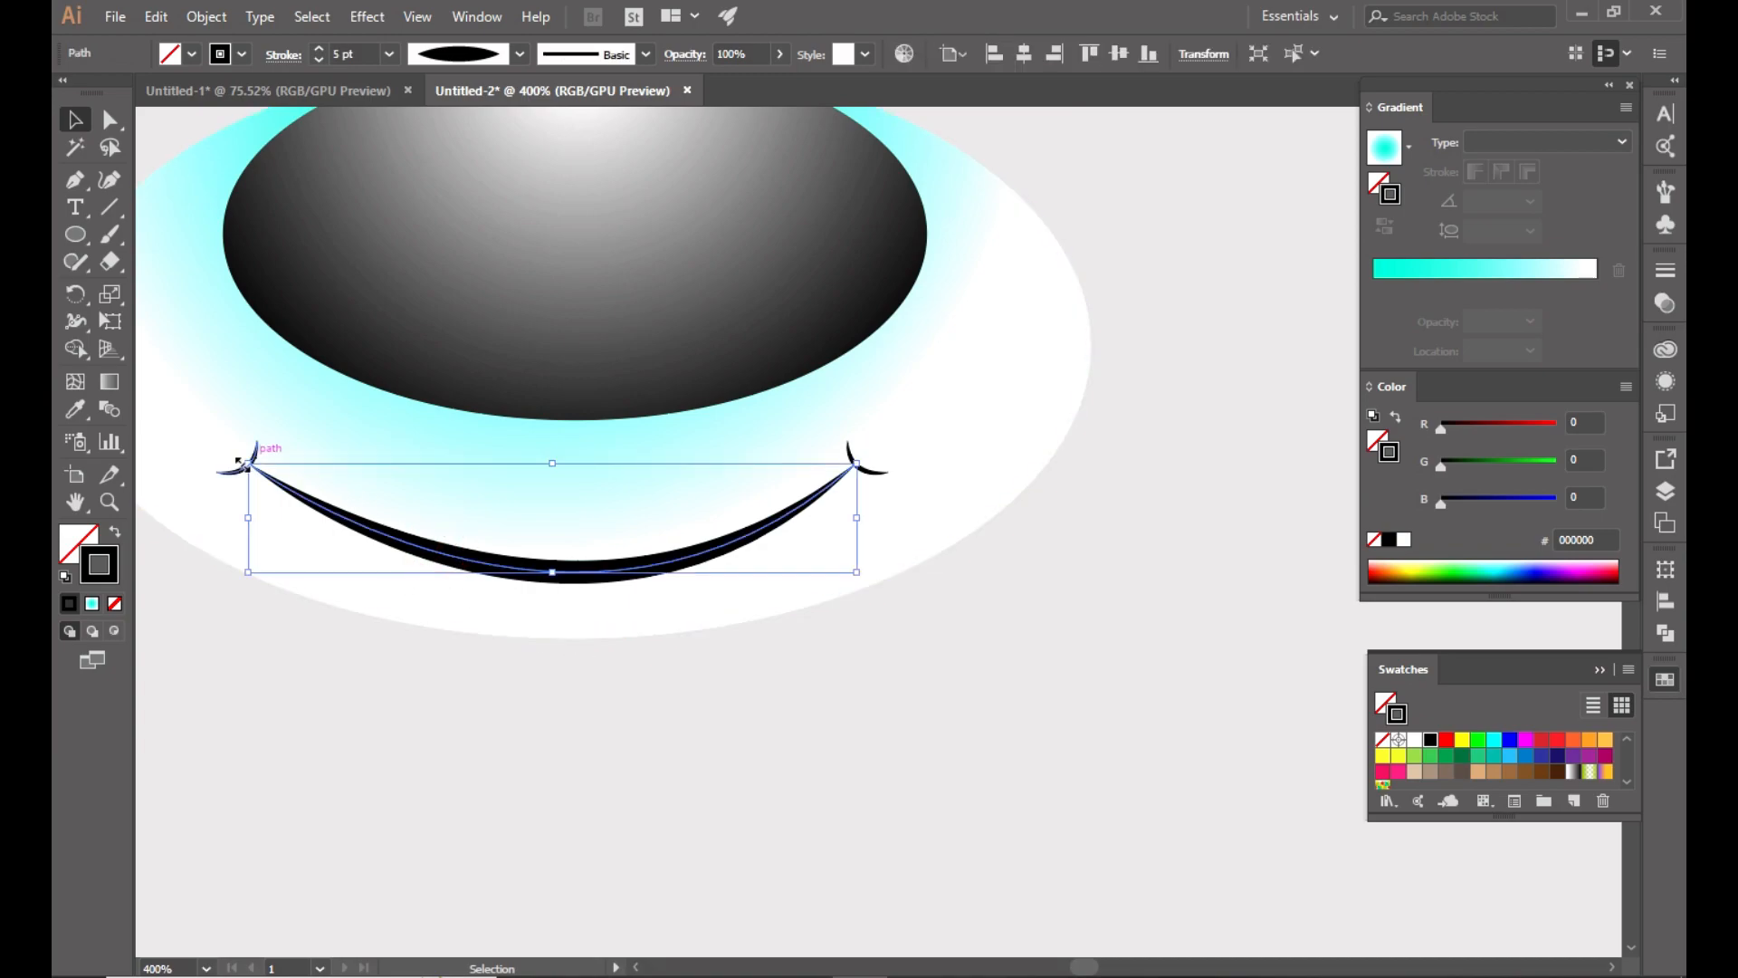
{"action": "left_click", "coordinate": [239, 469], "text": "shift"}
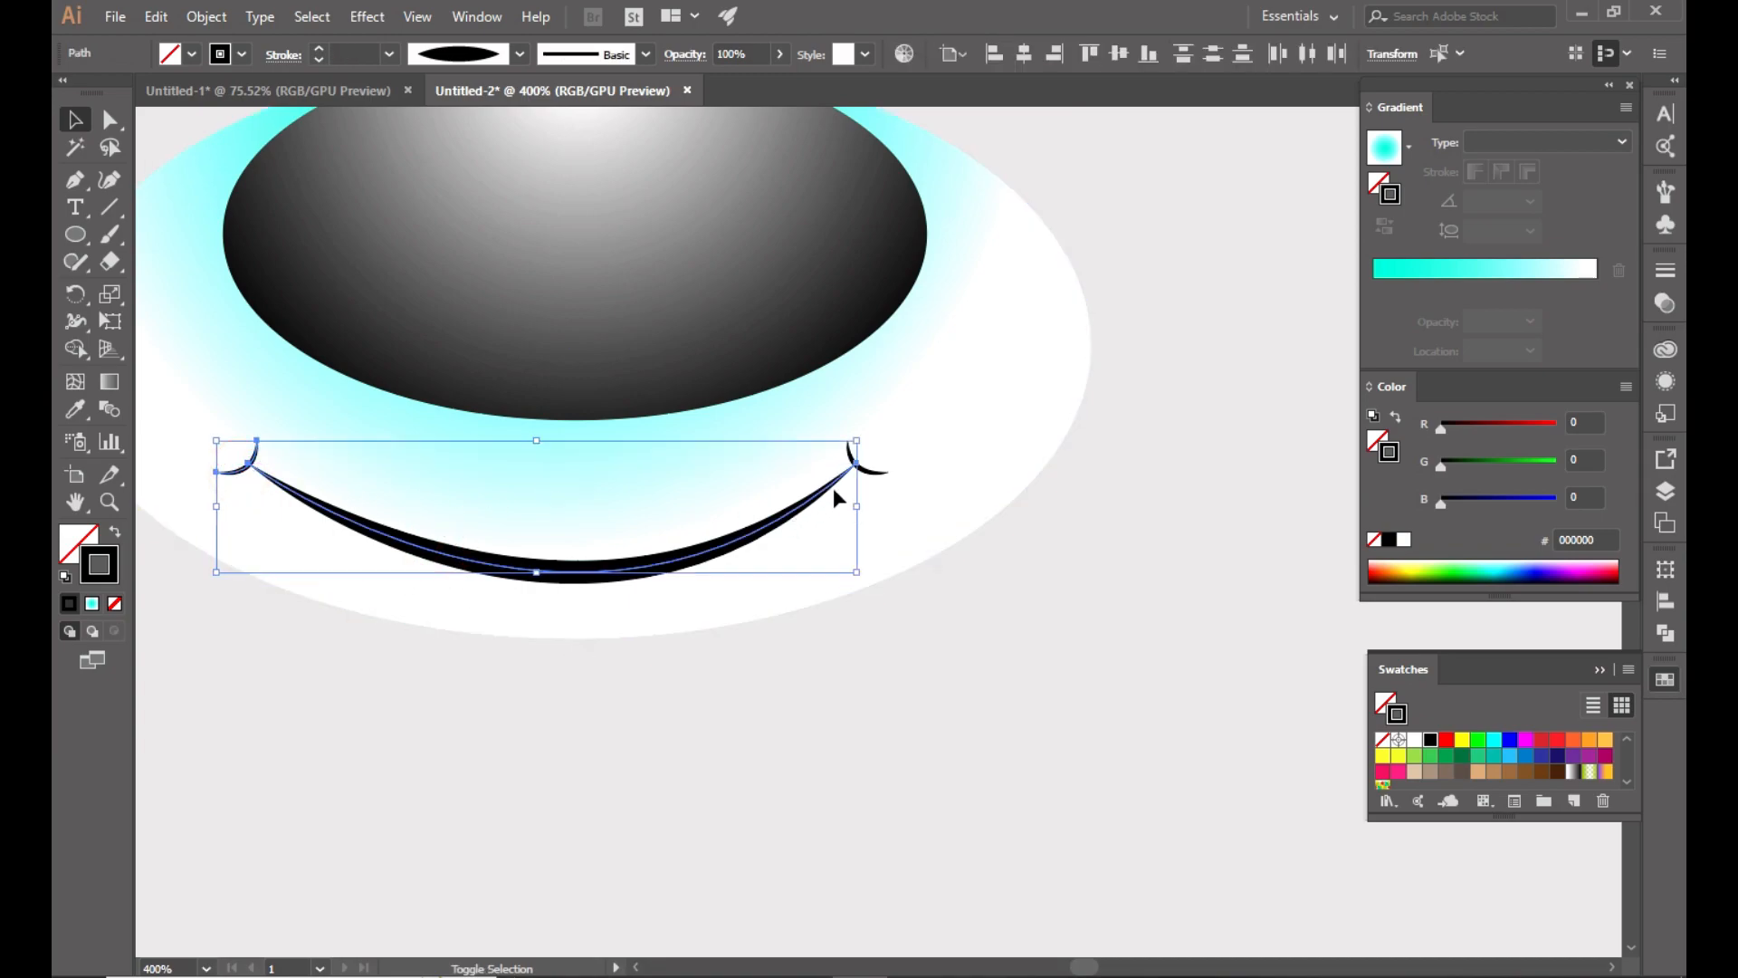
{"action": "left_click", "coordinate": [872, 472], "text": "shift"}
{"action": "left_click", "coordinate": [206, 16]}
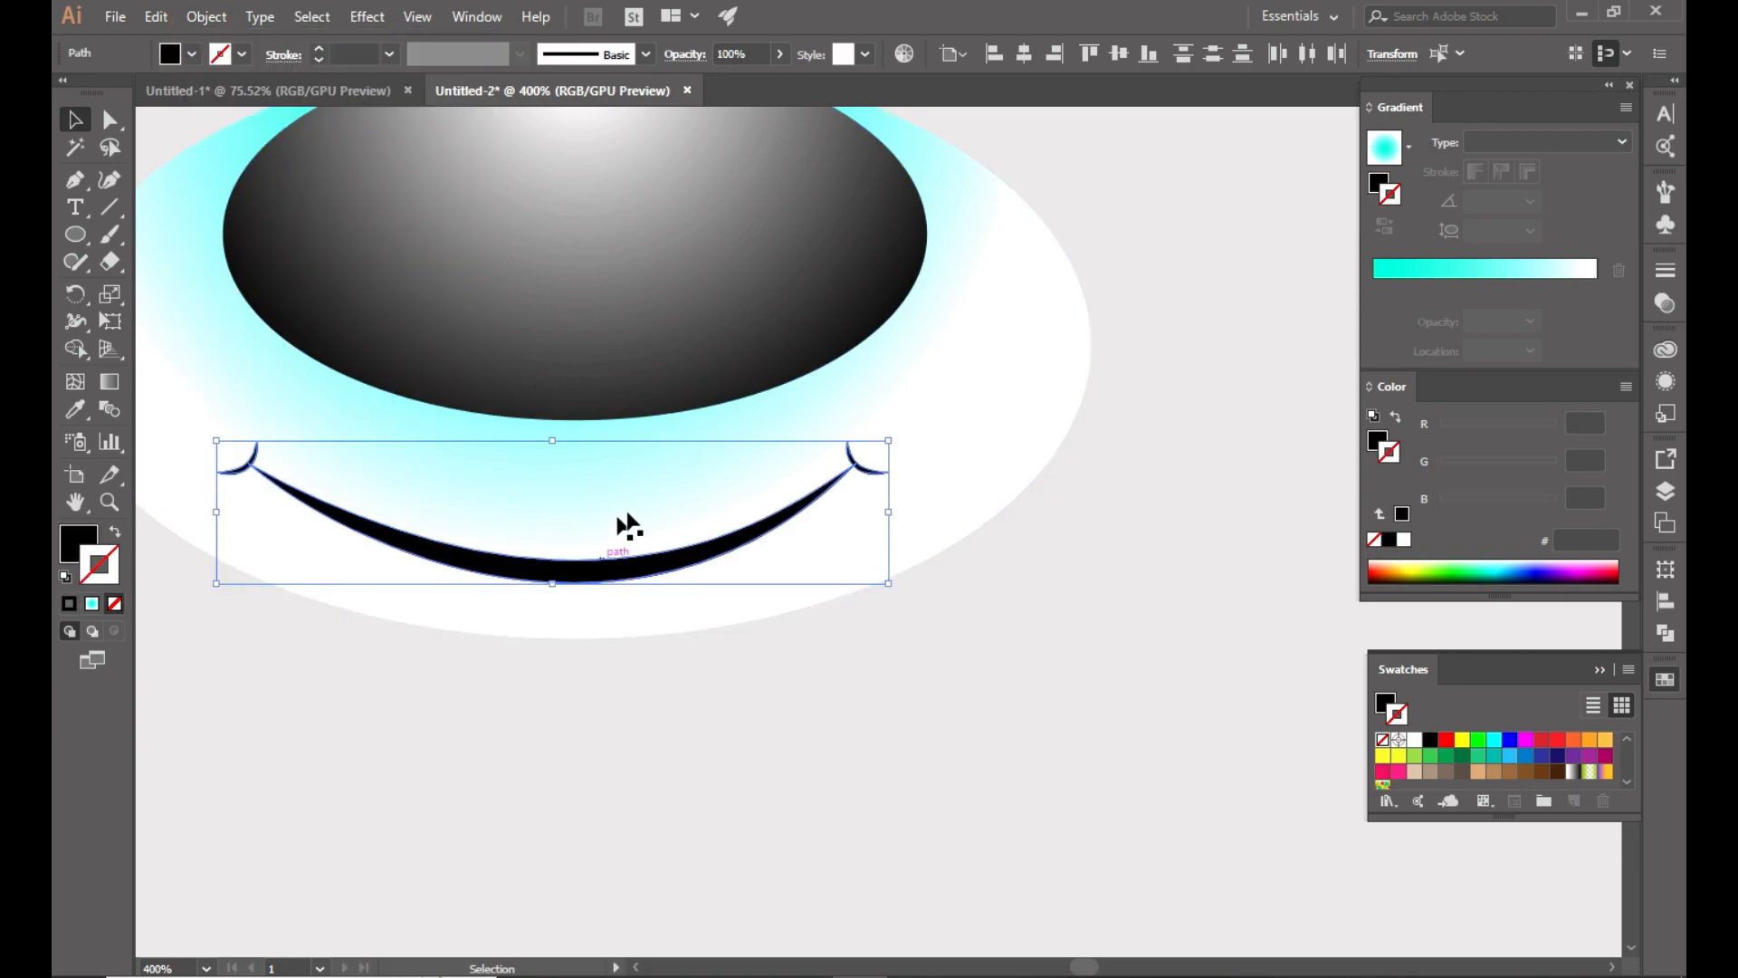
{"action": "left_click", "coordinate": [1672, 641]}
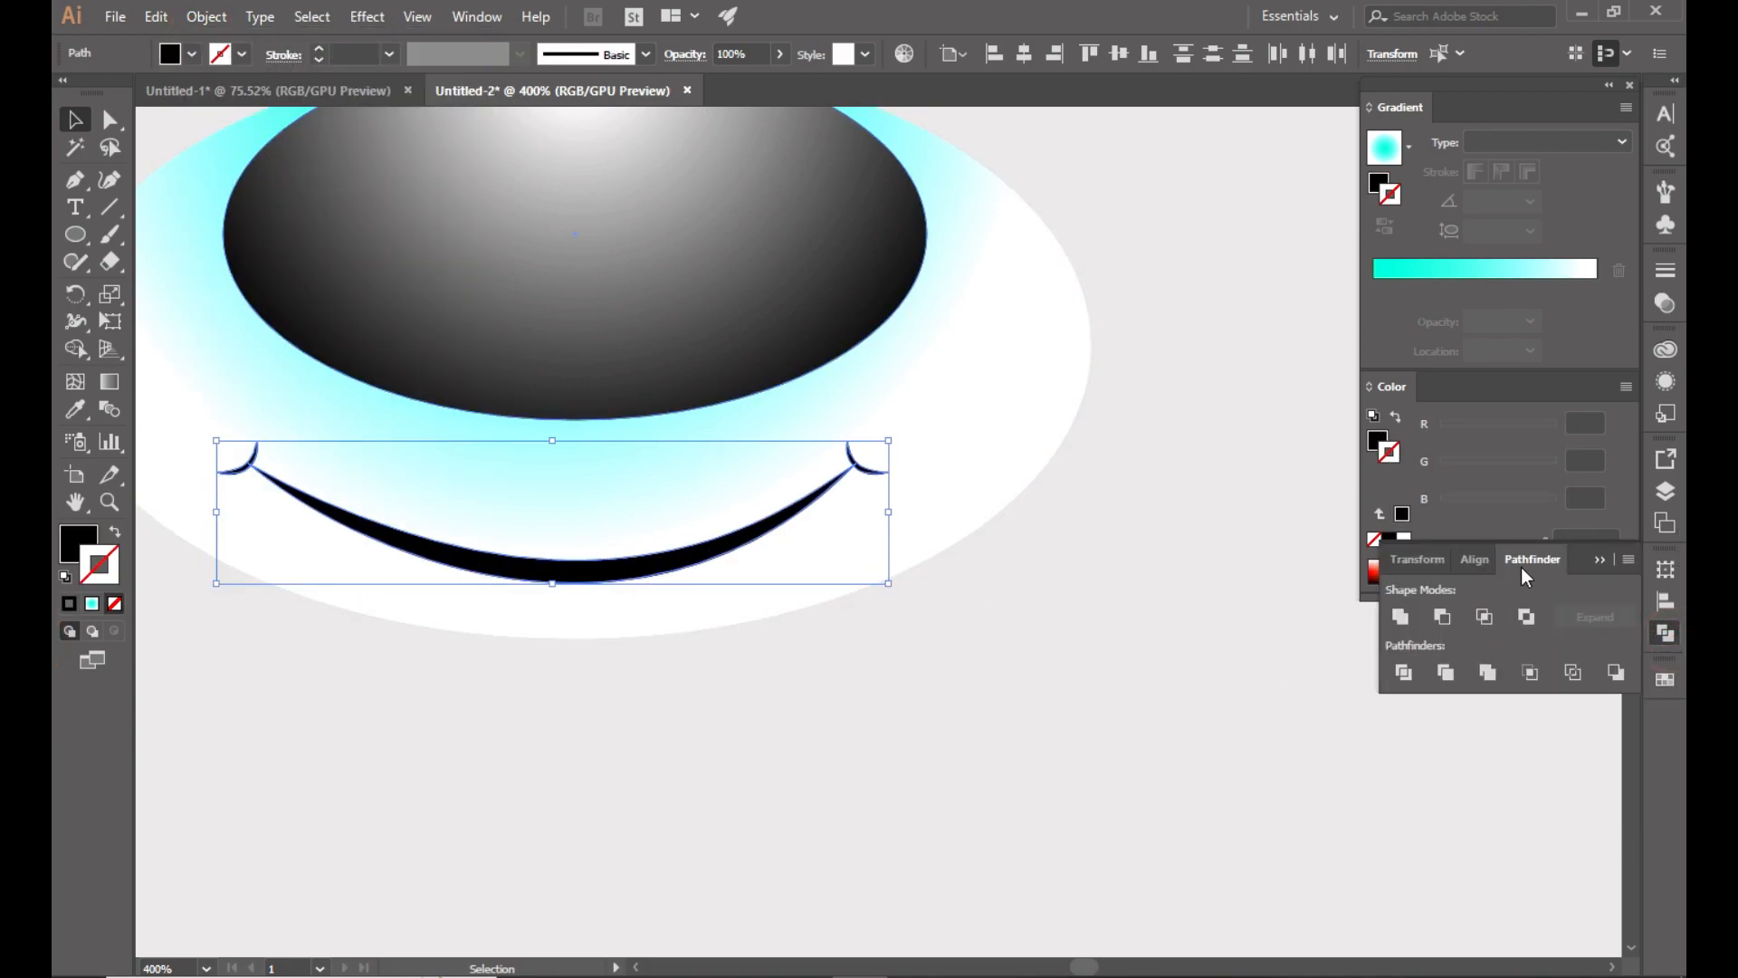
{"action": "left_click", "coordinate": [1400, 617]}
{"action": "left_click", "coordinate": [963, 719]}
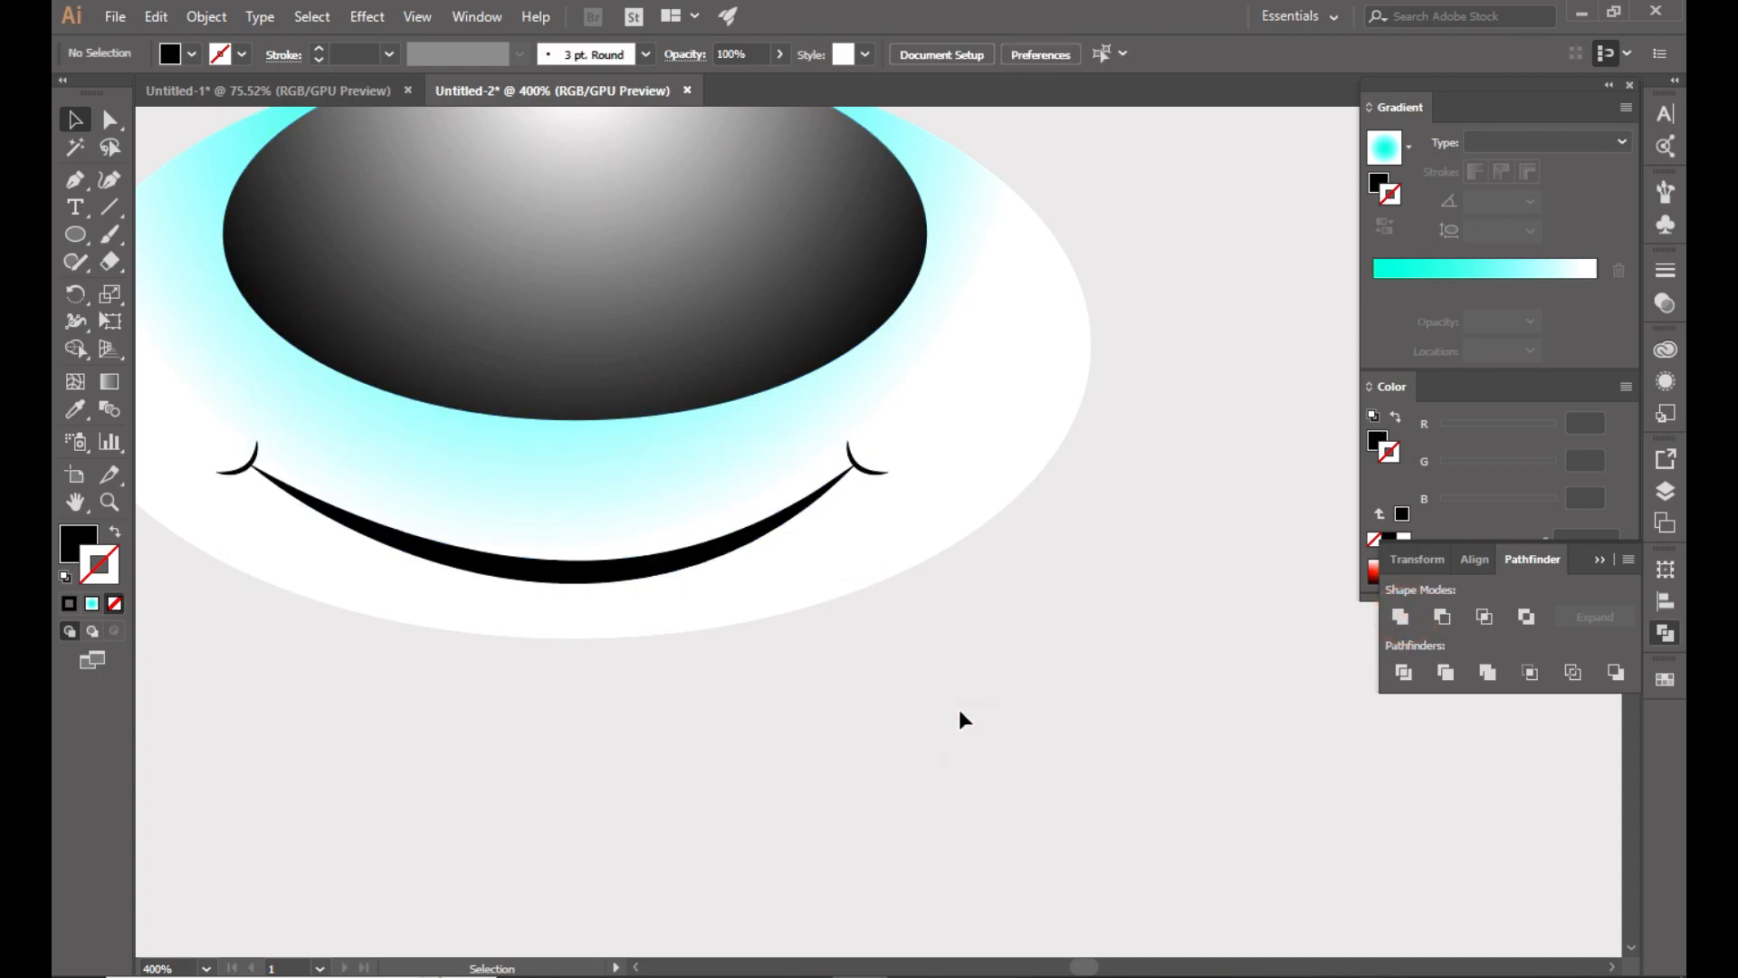
Move the complete muzzle with its nose and smile onto the bear's face, centred just below the eyes.
{"action": "scroll", "coordinate": [861, 663], "scroll_direction": "down", "scroll_amount": 3}
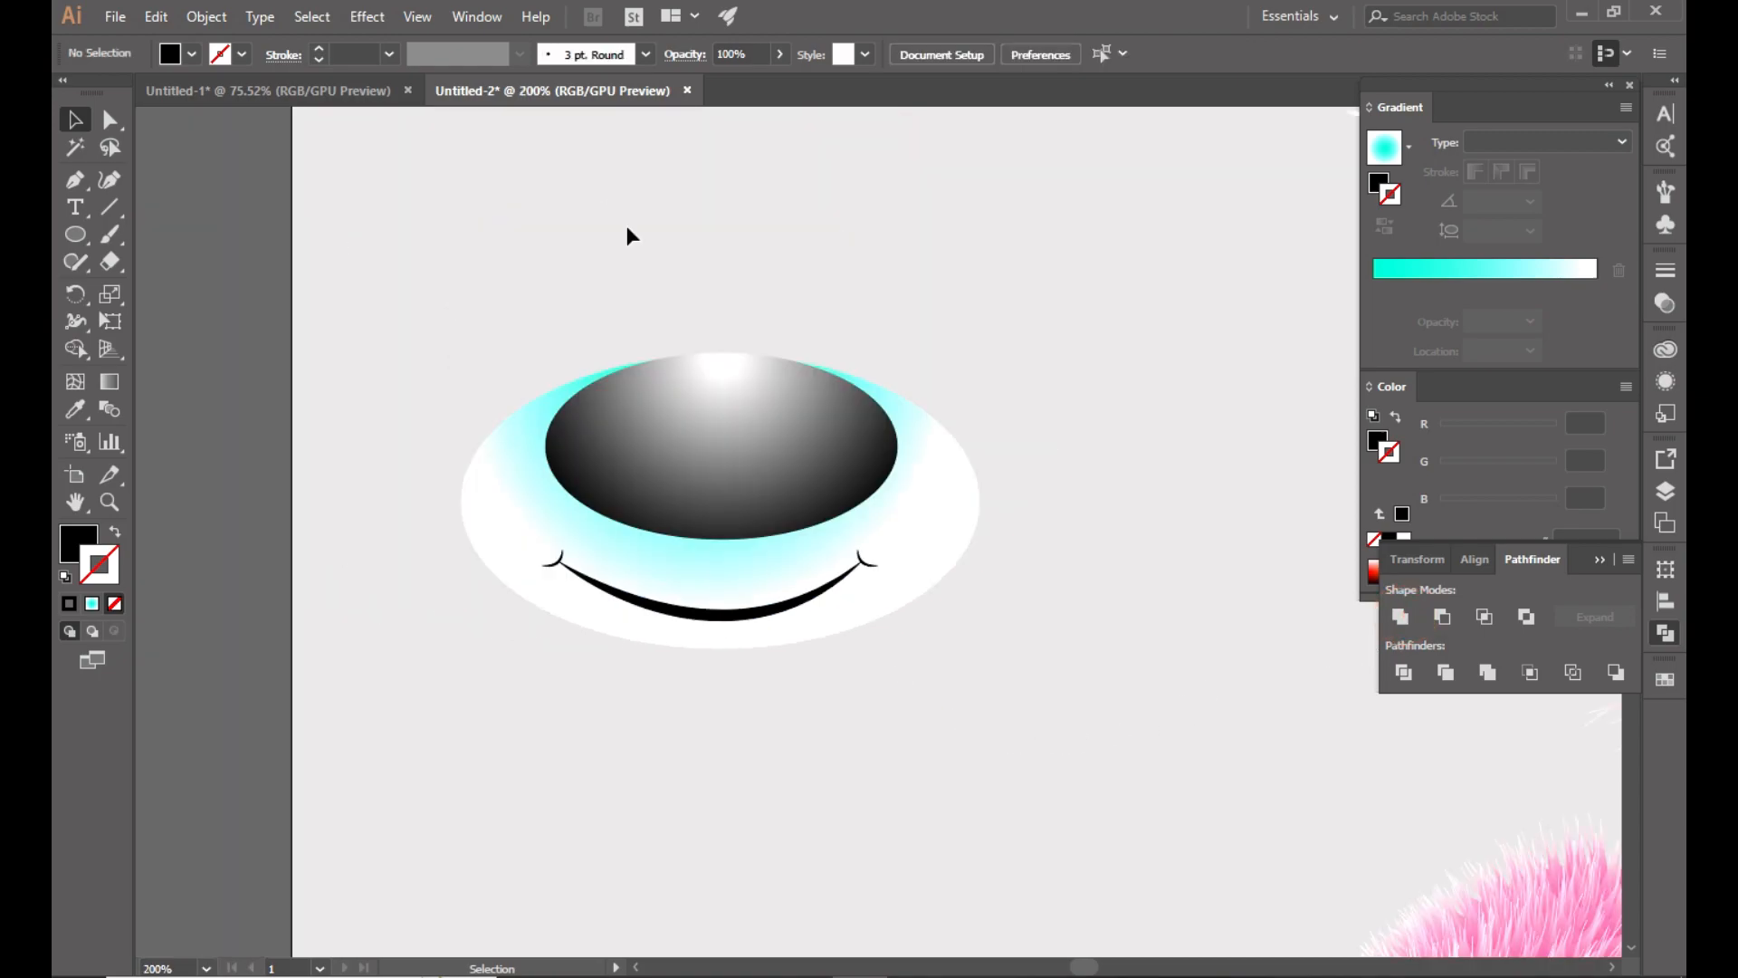
{"action": "left_click", "coordinate": [1611, 87]}
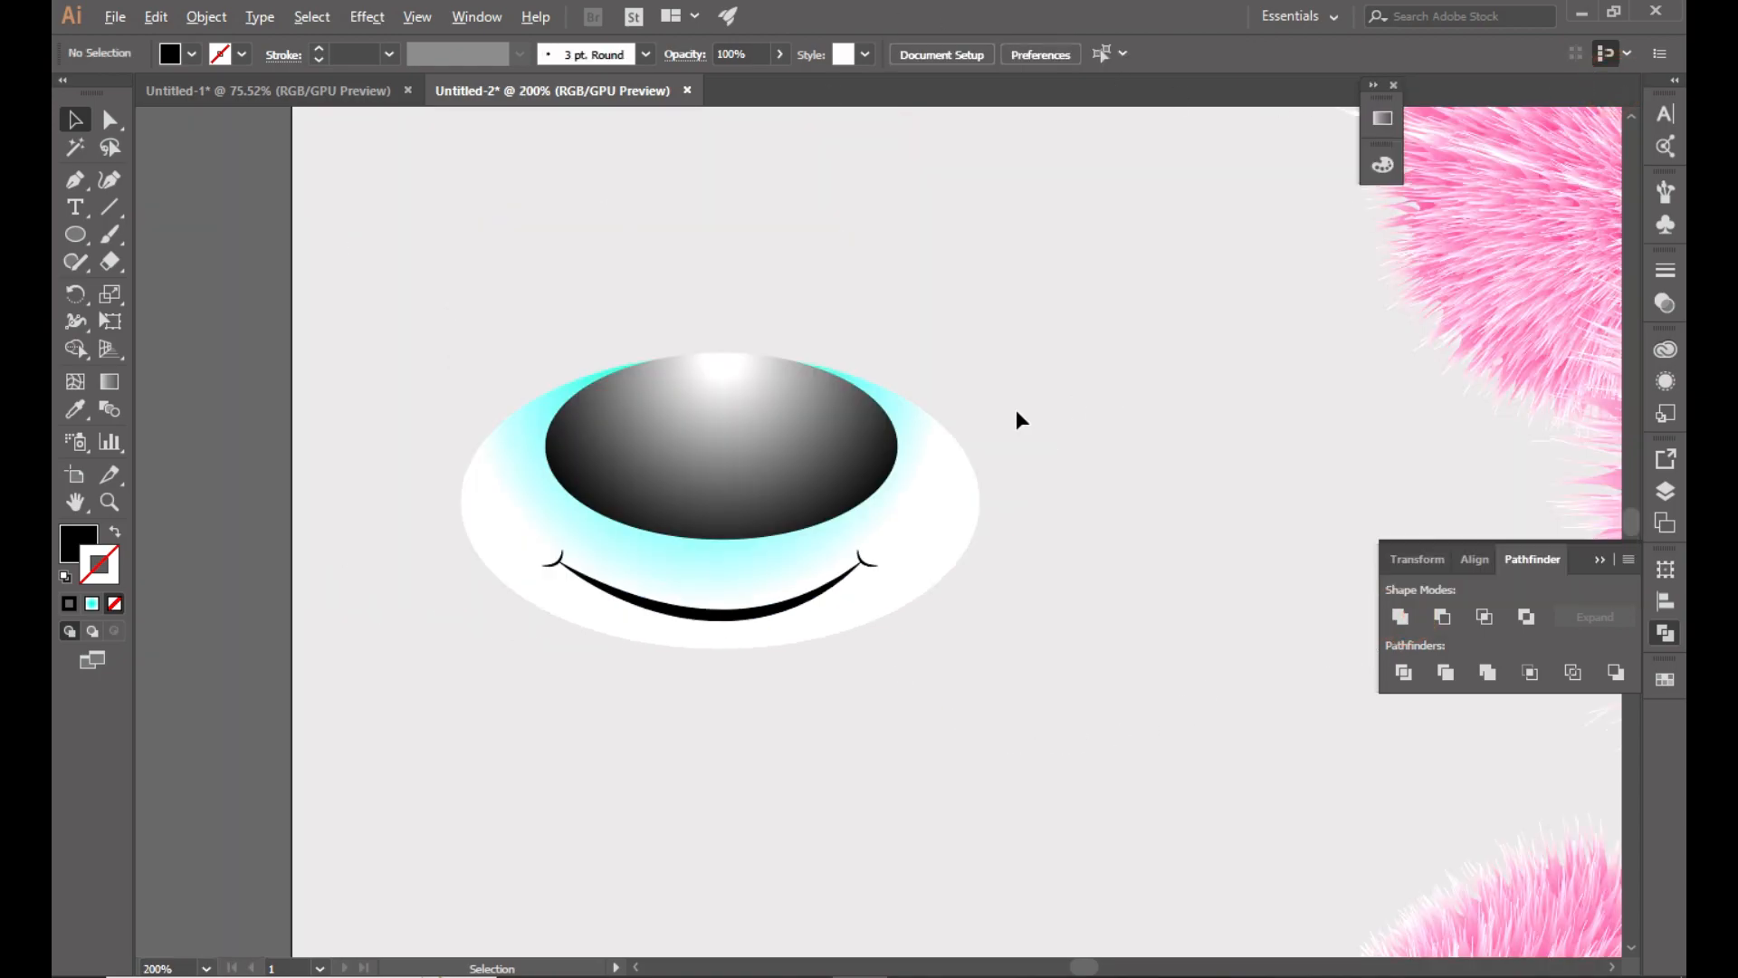
{"action": "scroll", "coordinate": [1016, 420], "scroll_direction": "down", "scroll_amount": 2}
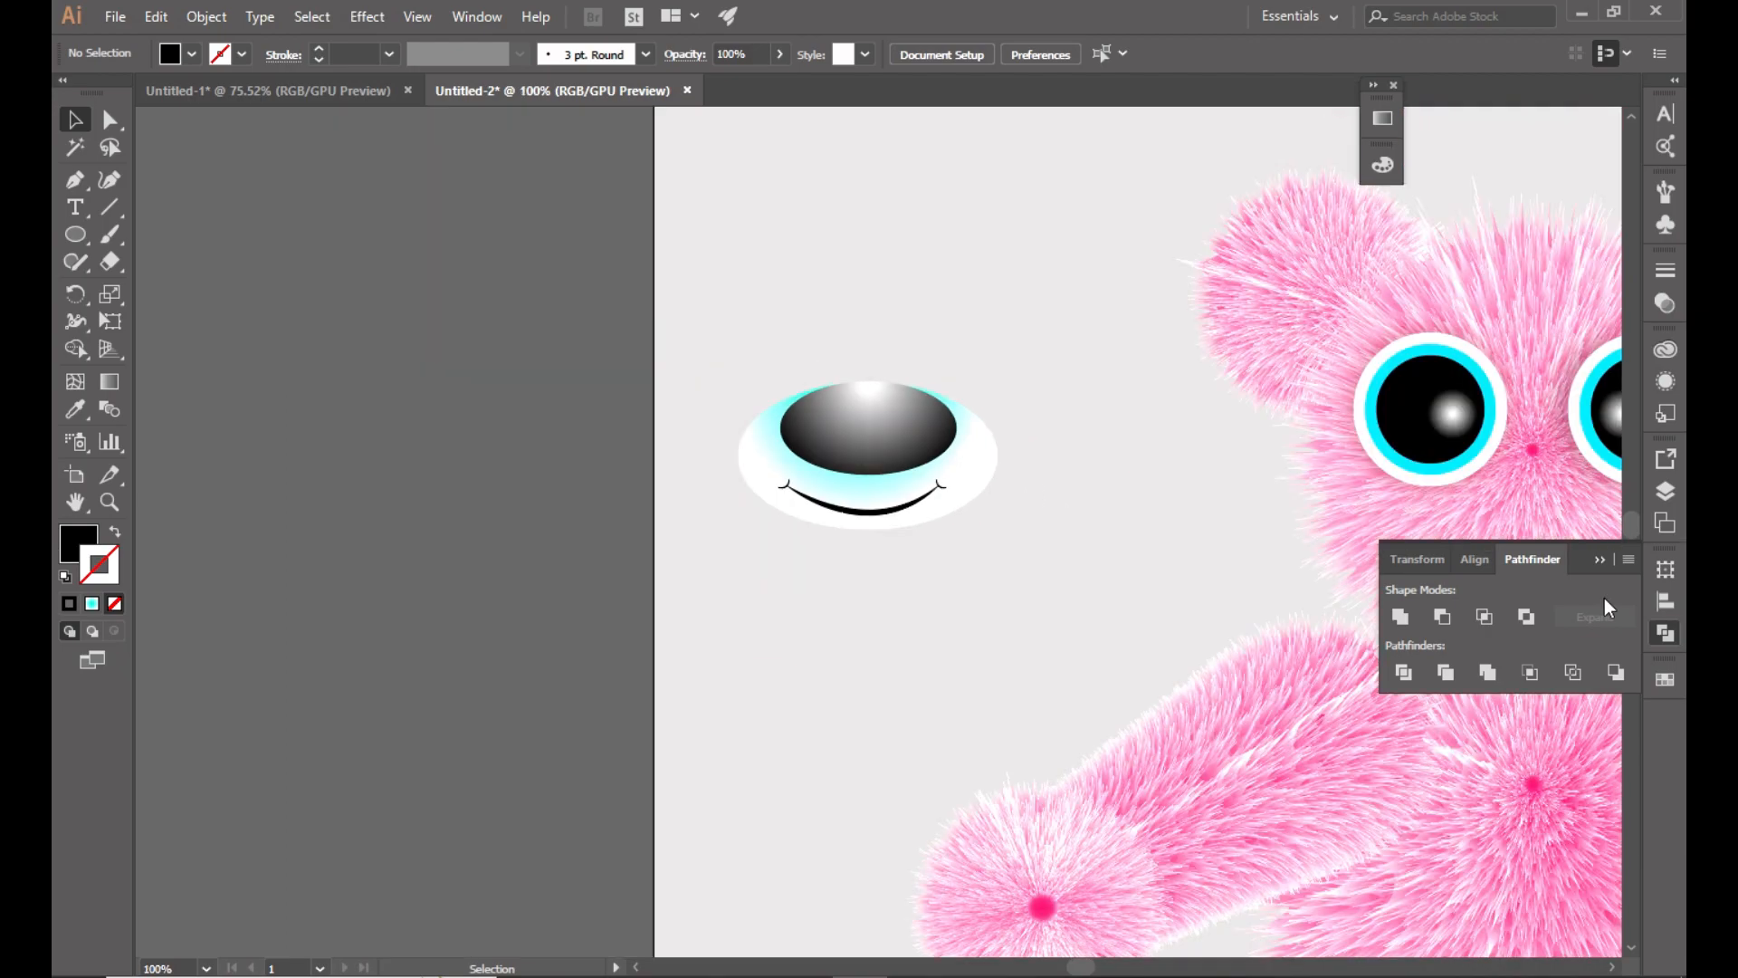
{"action": "left_click", "coordinate": [1600, 560]}
{"action": "scroll", "coordinate": [1334, 551], "scroll_direction": "down", "scroll_amount": 2}
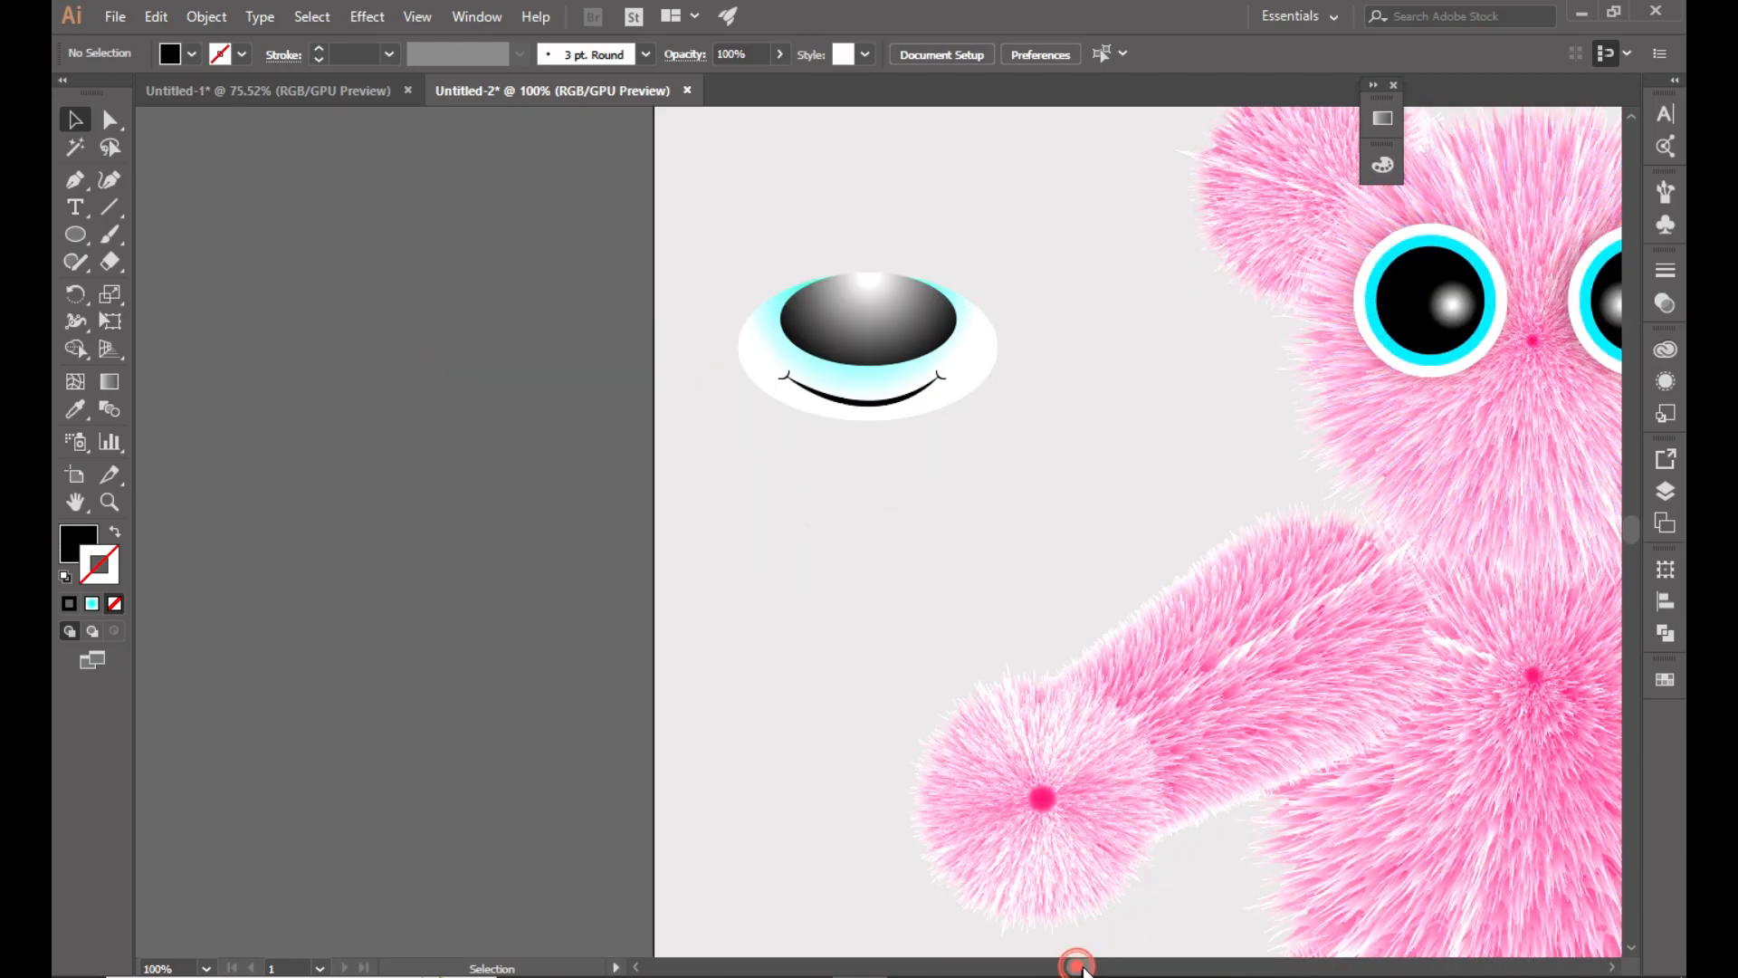
{"action": "left_click_drag", "start_coordinate": [1078, 967], "coordinate": [1123, 974]}
{"action": "left_click", "coordinate": [1156, 974]}
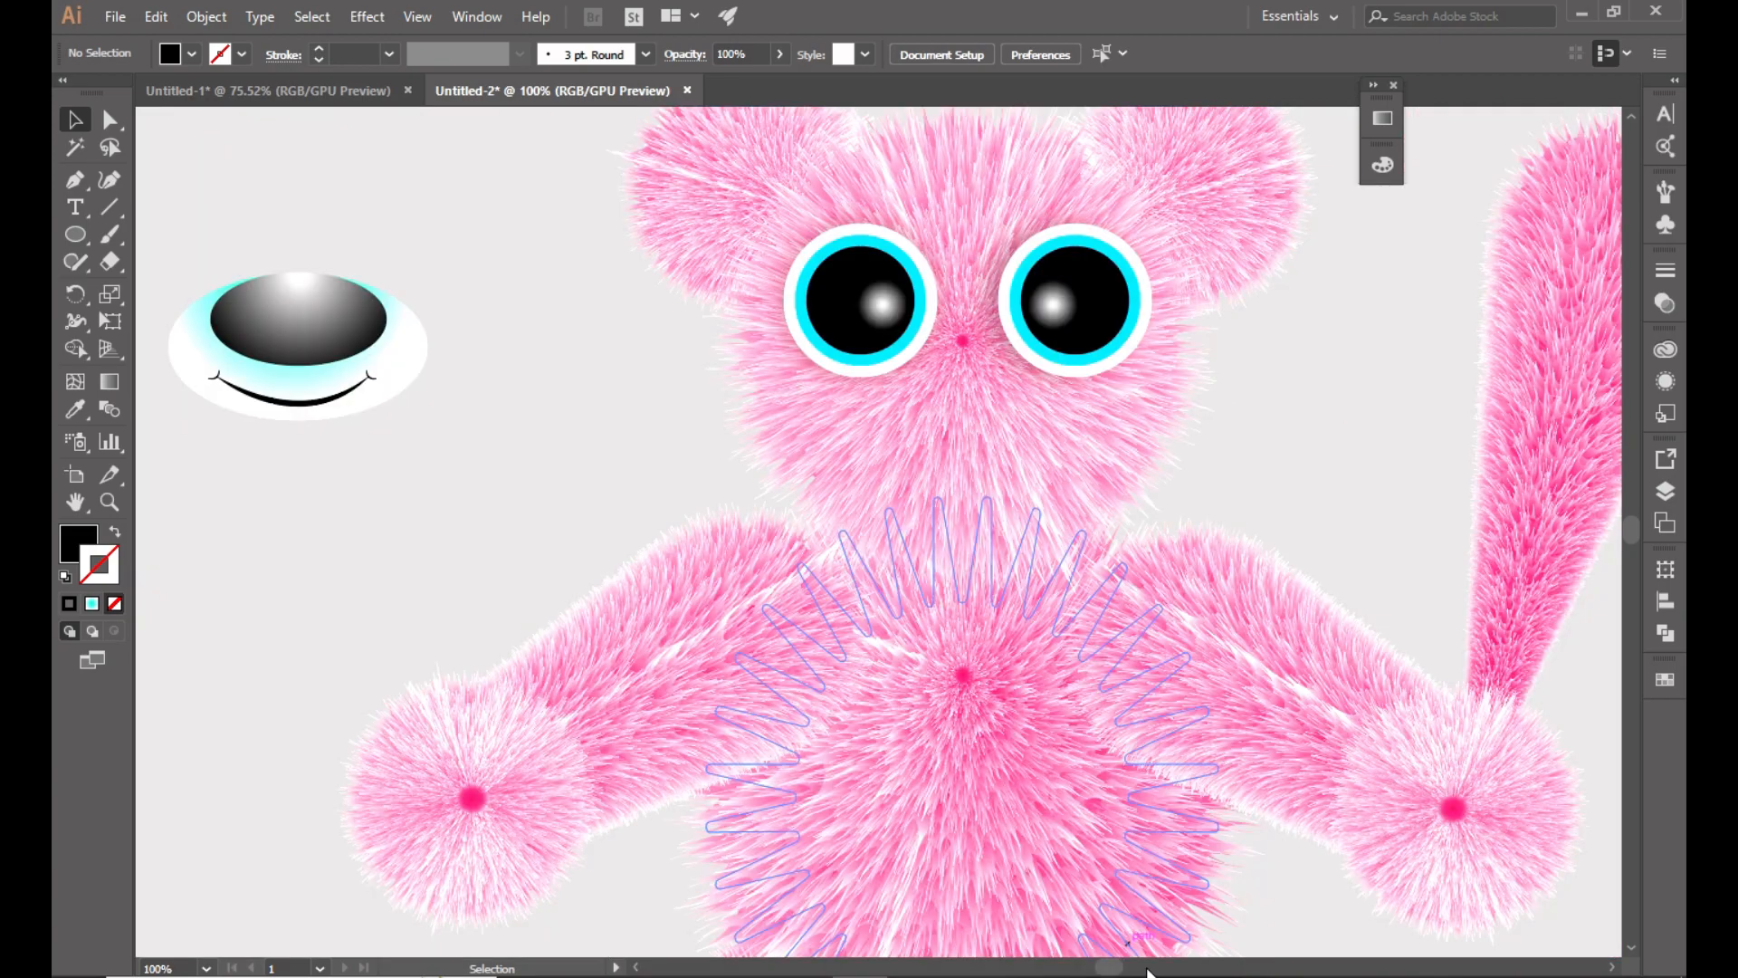
{"action": "left_click", "coordinate": [344, 399]}
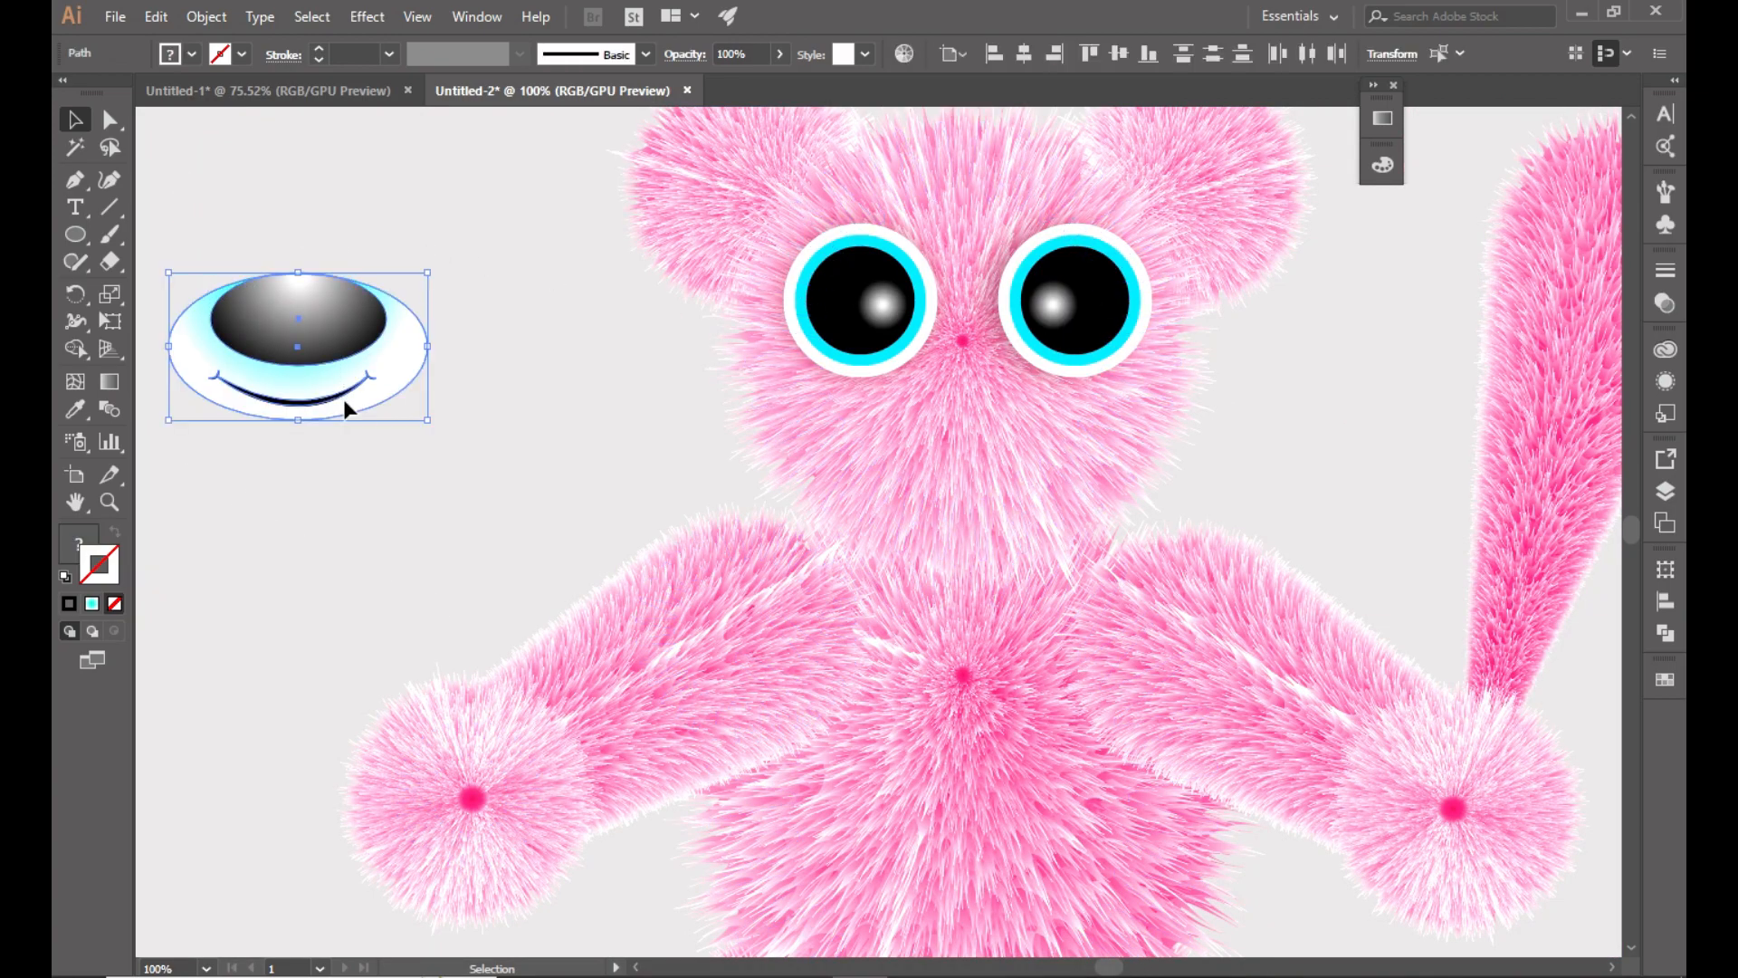
{"action": "left_click_drag", "start_coordinate": [291, 344], "coordinate": [974, 460]}
{"action": "left_click", "coordinate": [1324, 435]}
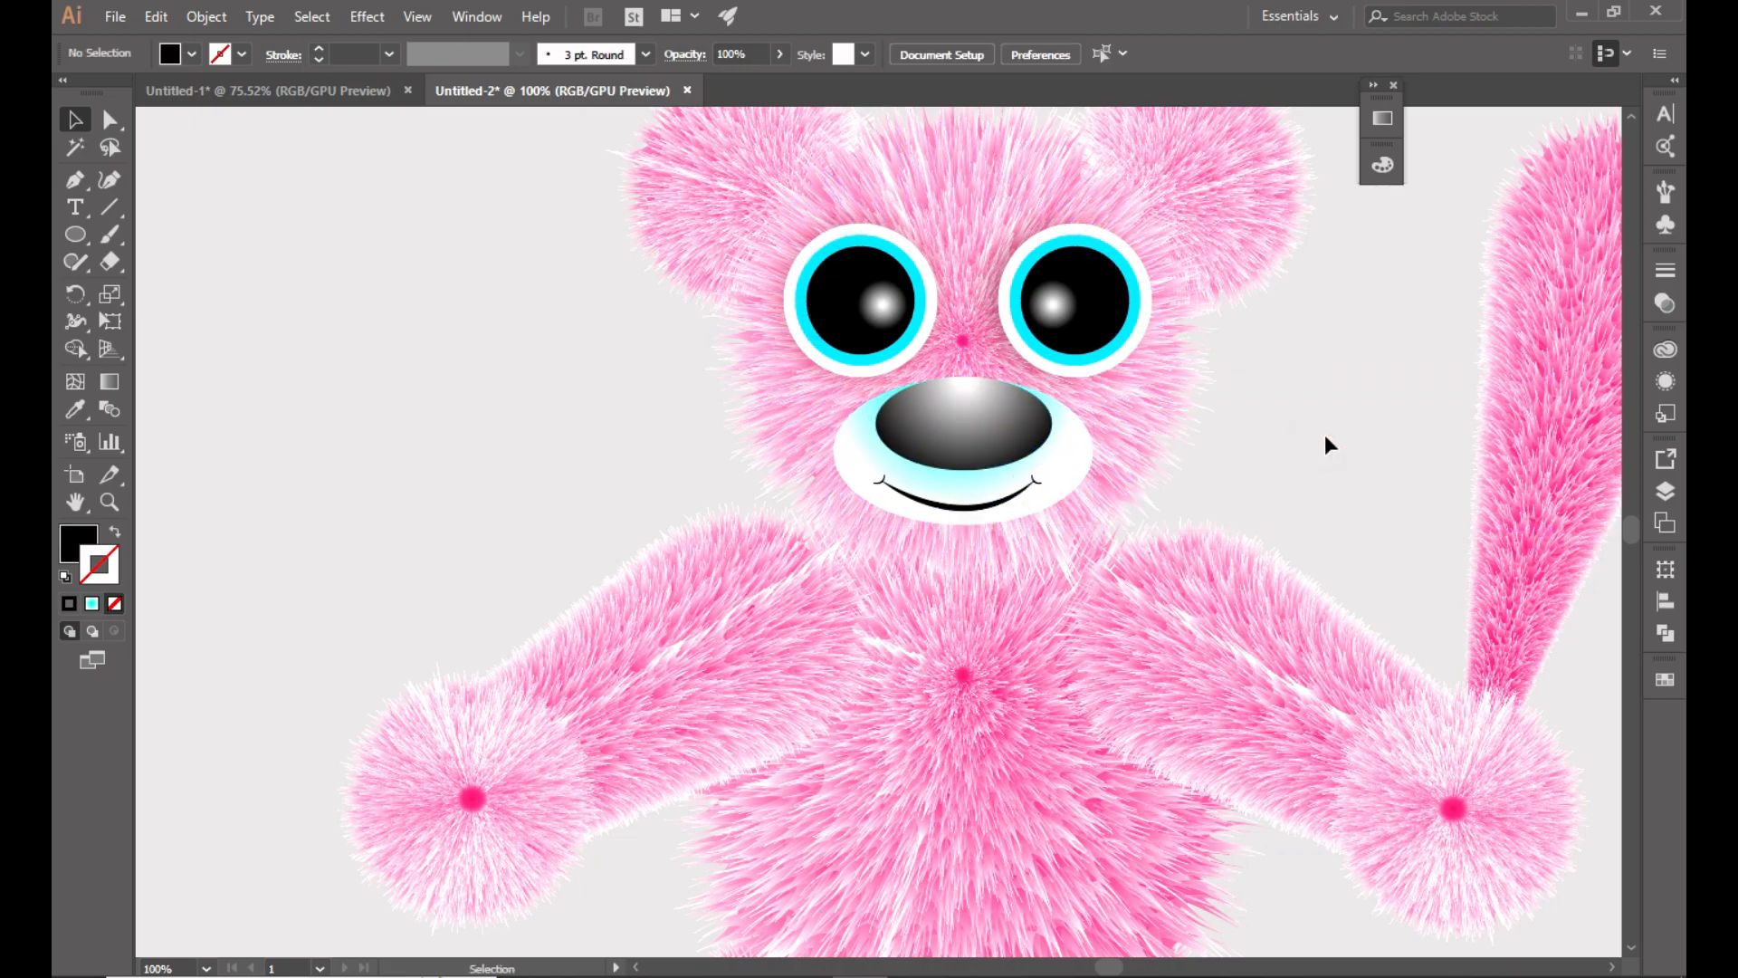
Recolour the cyan stop of the muzzle ellipse's radial gradient with the crimson swatch R=212 G=20 B=90.
{"action": "left_click", "coordinate": [1073, 412]}
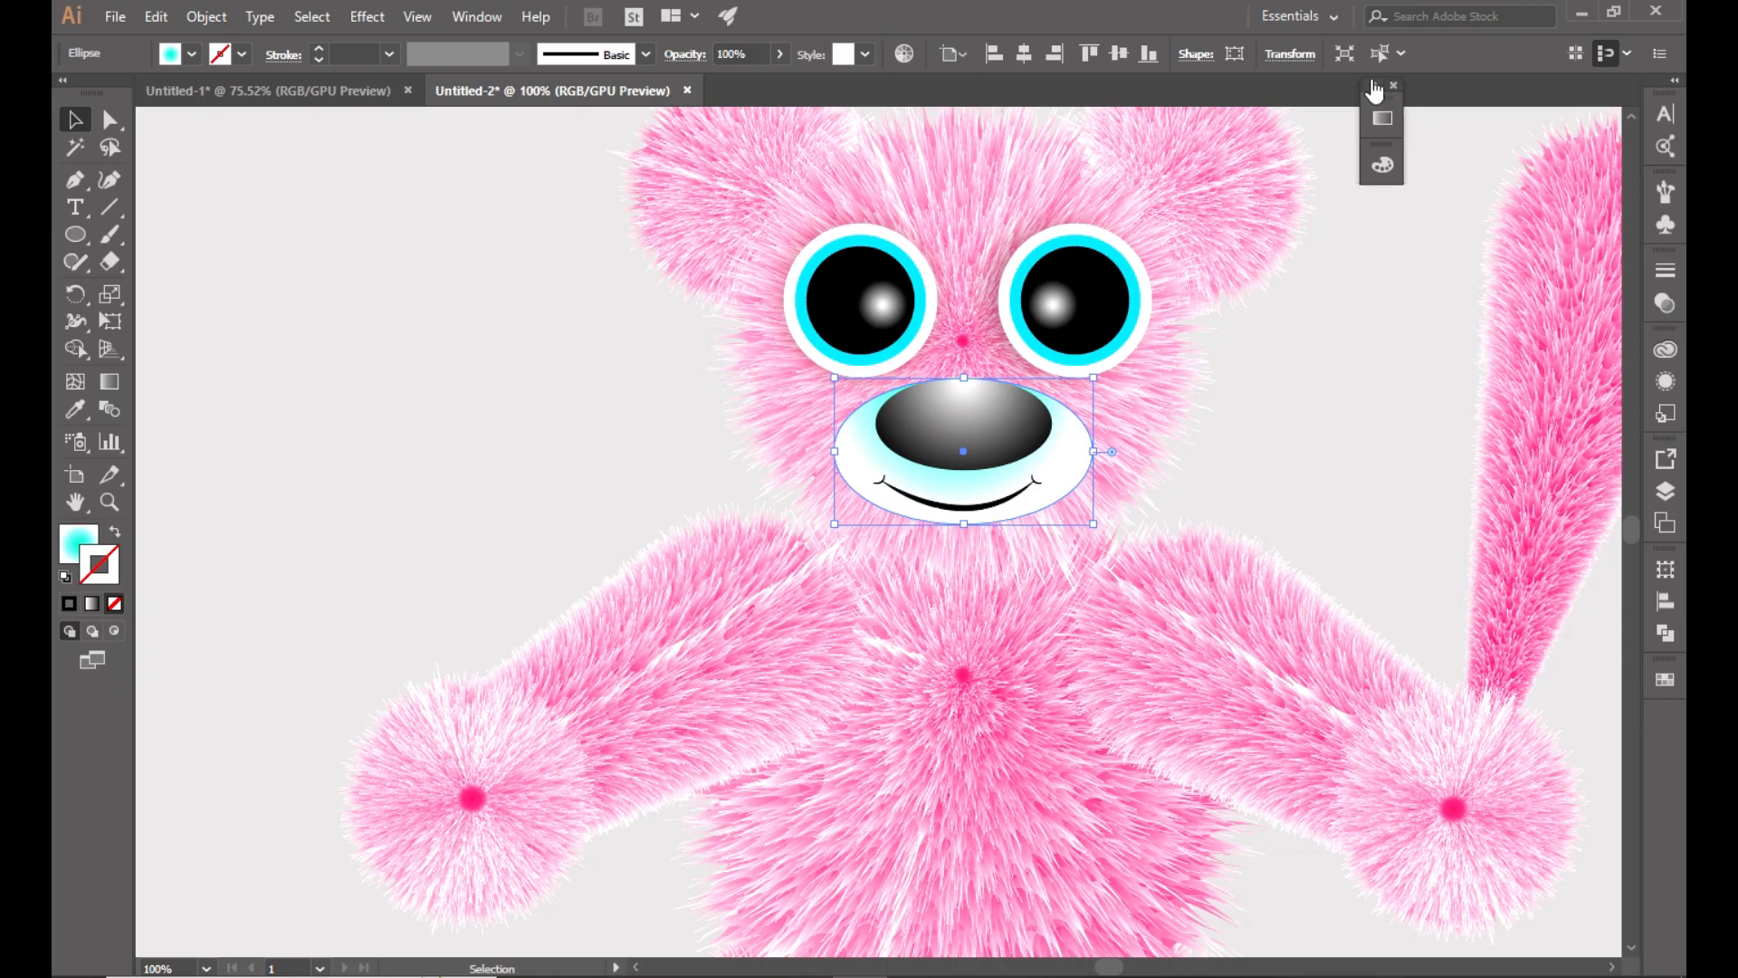
{"action": "left_click", "coordinate": [1382, 118]}
{"action": "left_click", "coordinate": [115, 532]}
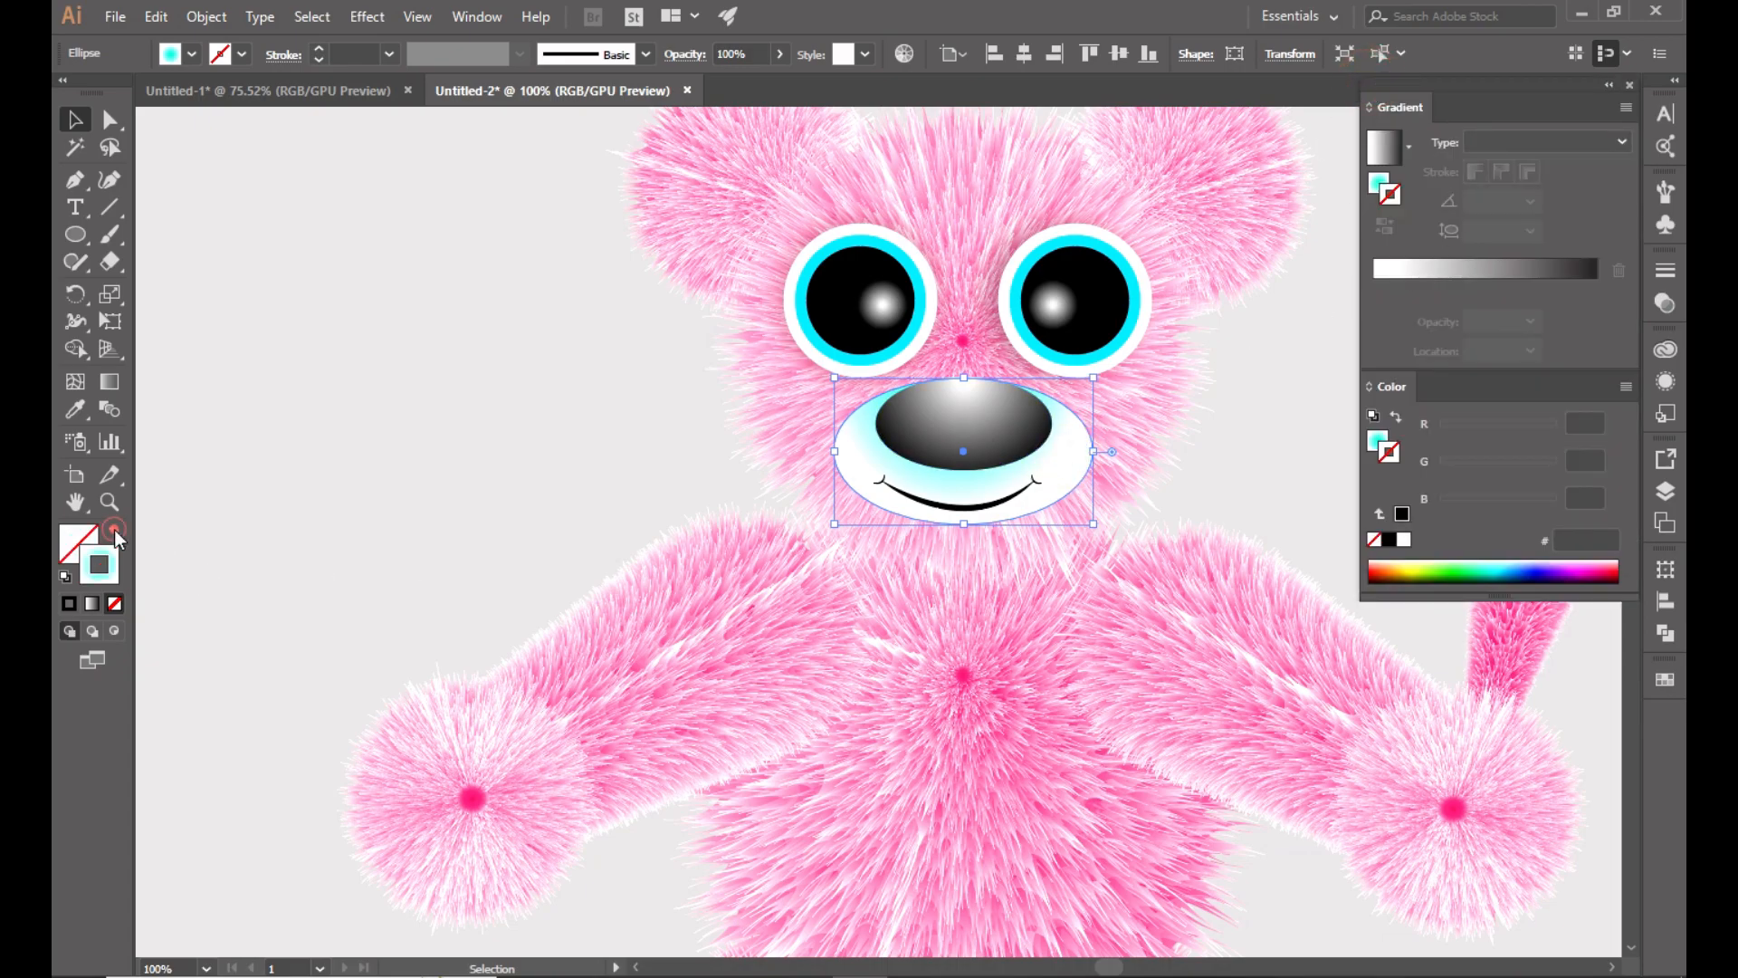
{"action": "left_click", "coordinate": [115, 532]}
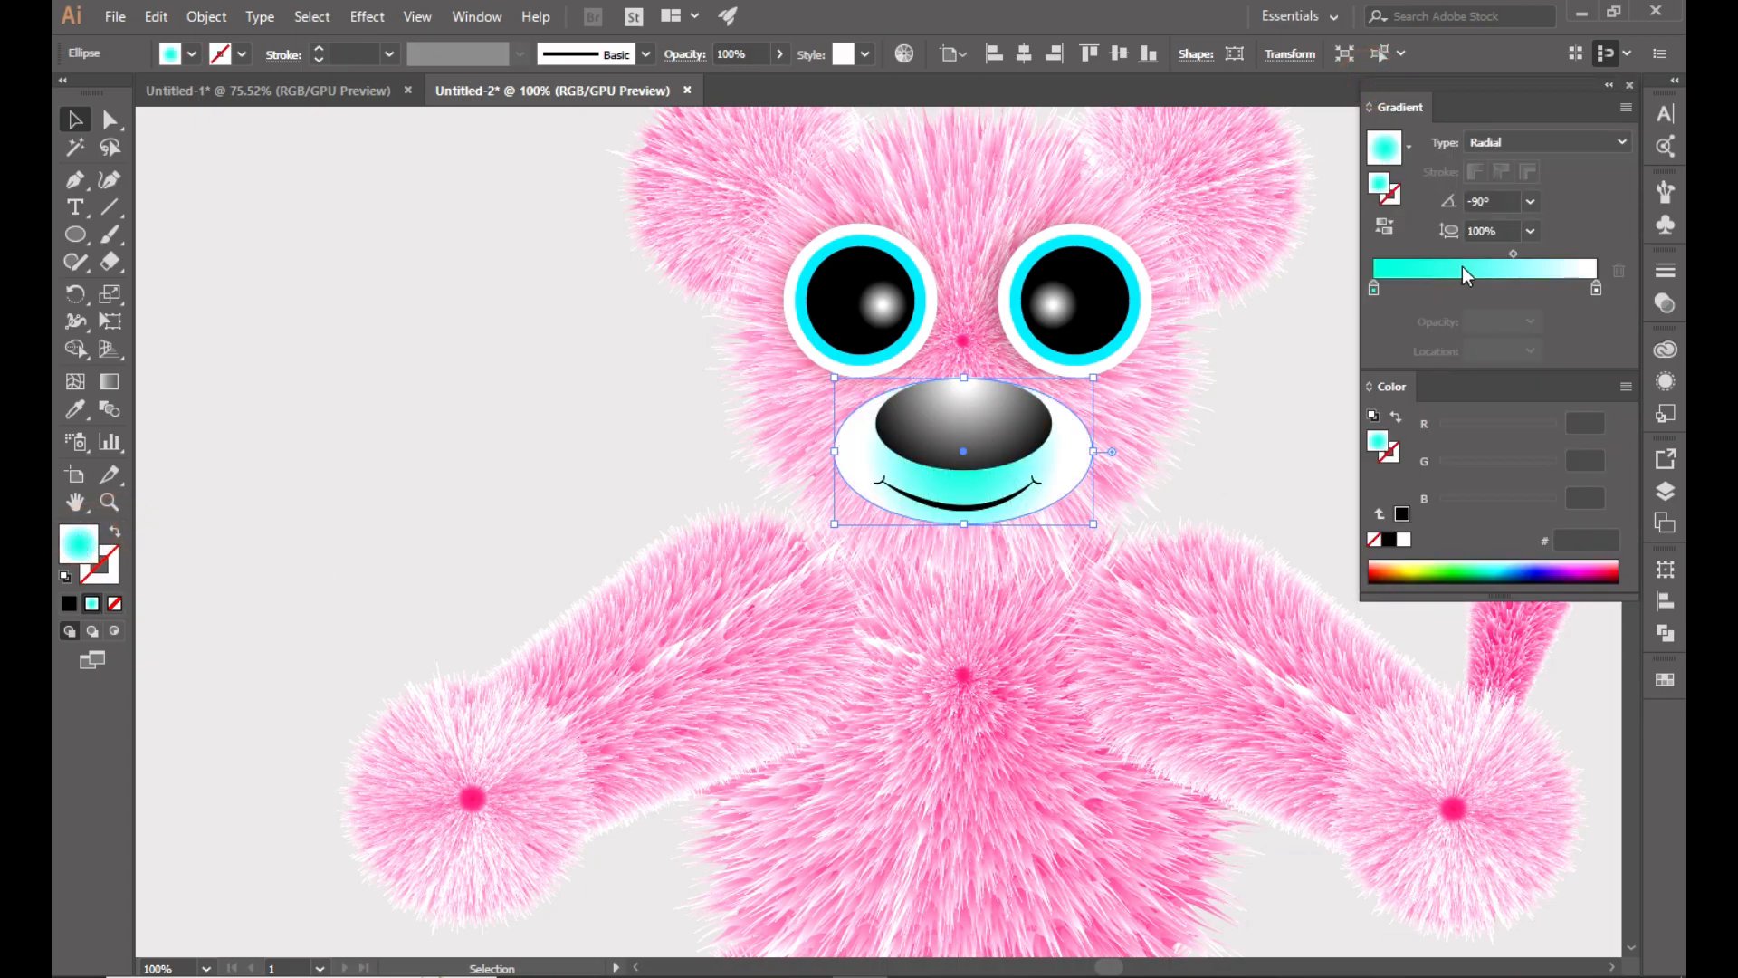
{"action": "double_click", "coordinate": [1373, 288]}
{"action": "left_click", "coordinate": [1301, 409]}
{"action": "left_click", "coordinate": [1494, 360]}
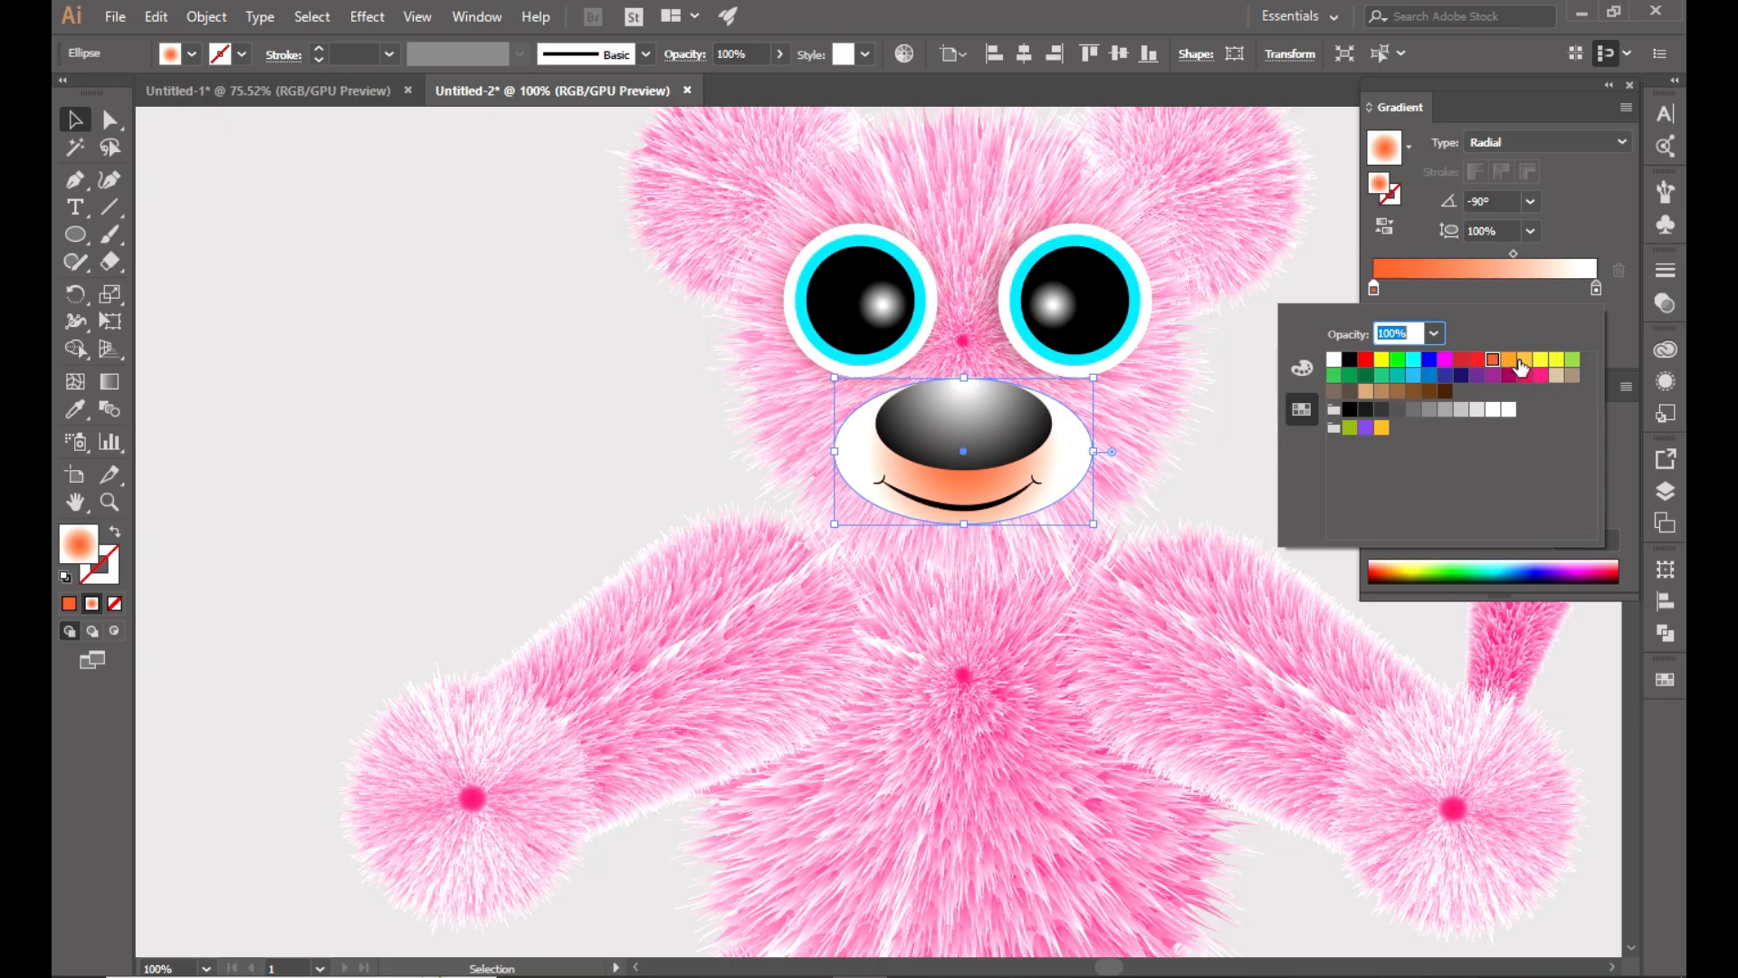
{"action": "left_click", "coordinate": [1525, 361]}
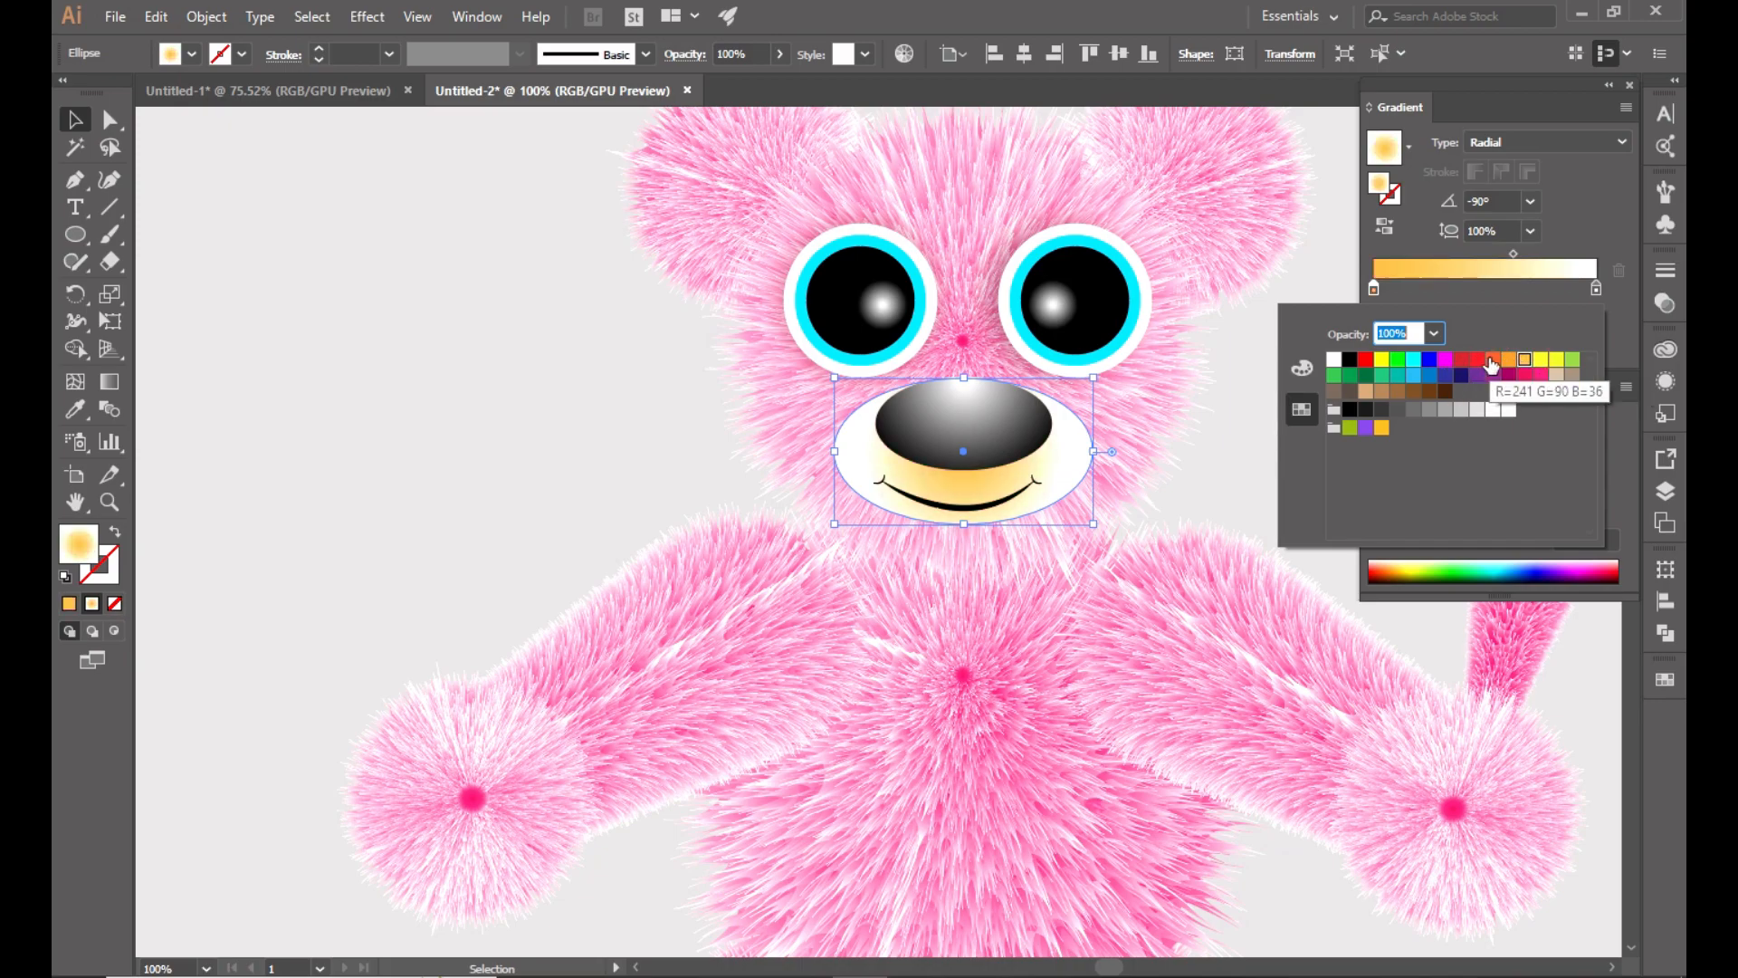
{"action": "left_click", "coordinate": [1479, 362]}
{"action": "left_click", "coordinate": [1539, 376]}
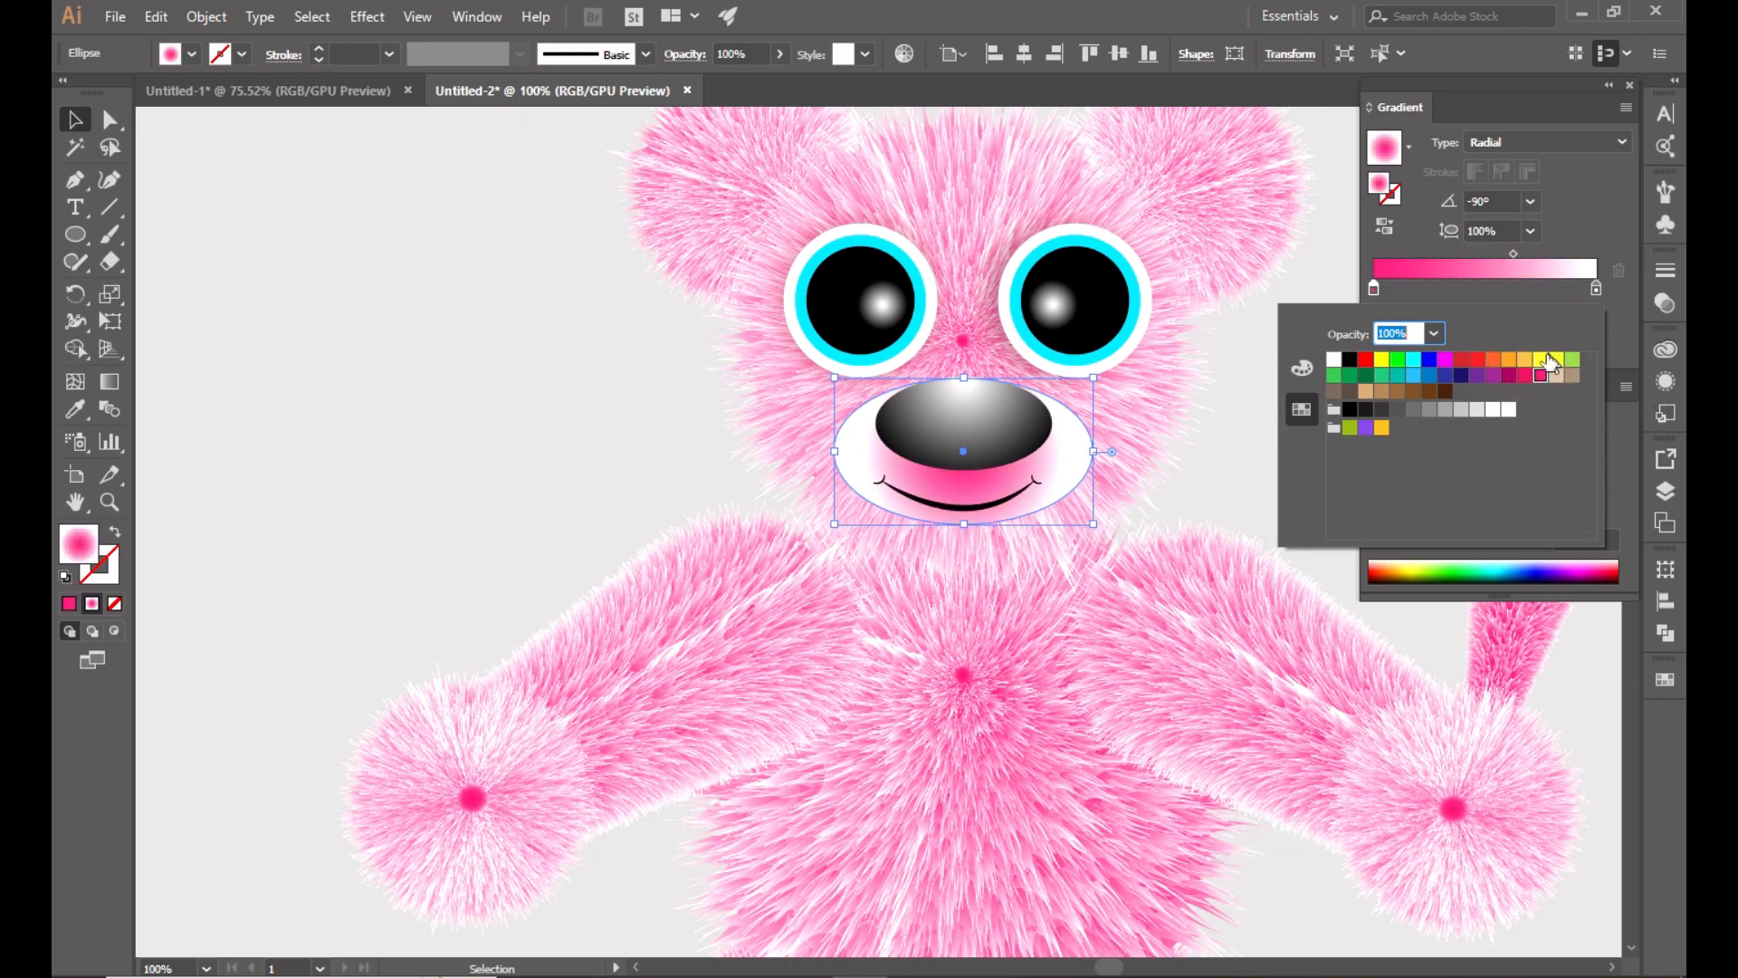
{"action": "left_click", "coordinate": [1528, 376]}
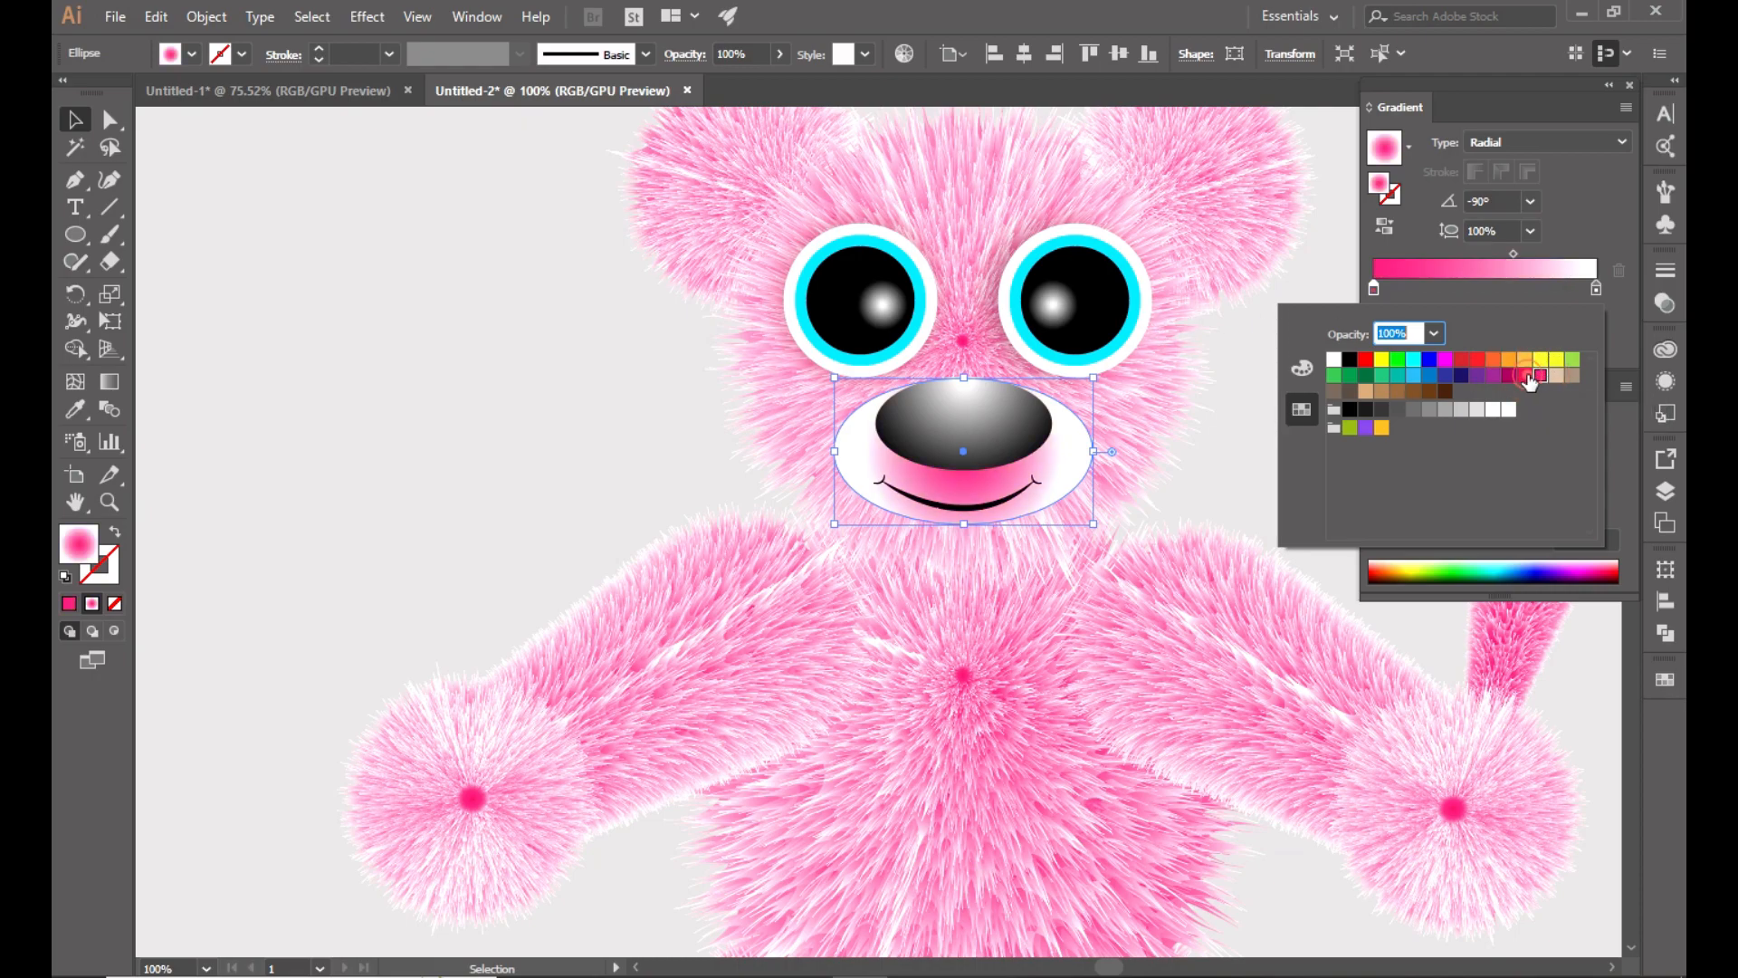
Move the muzzle gradient's centre up behind the nose, stretch its radius slightly and shift its midpoint towards the white stop.
{"action": "left_click", "coordinate": [112, 379]}
{"action": "left_click", "coordinate": [109, 381]}
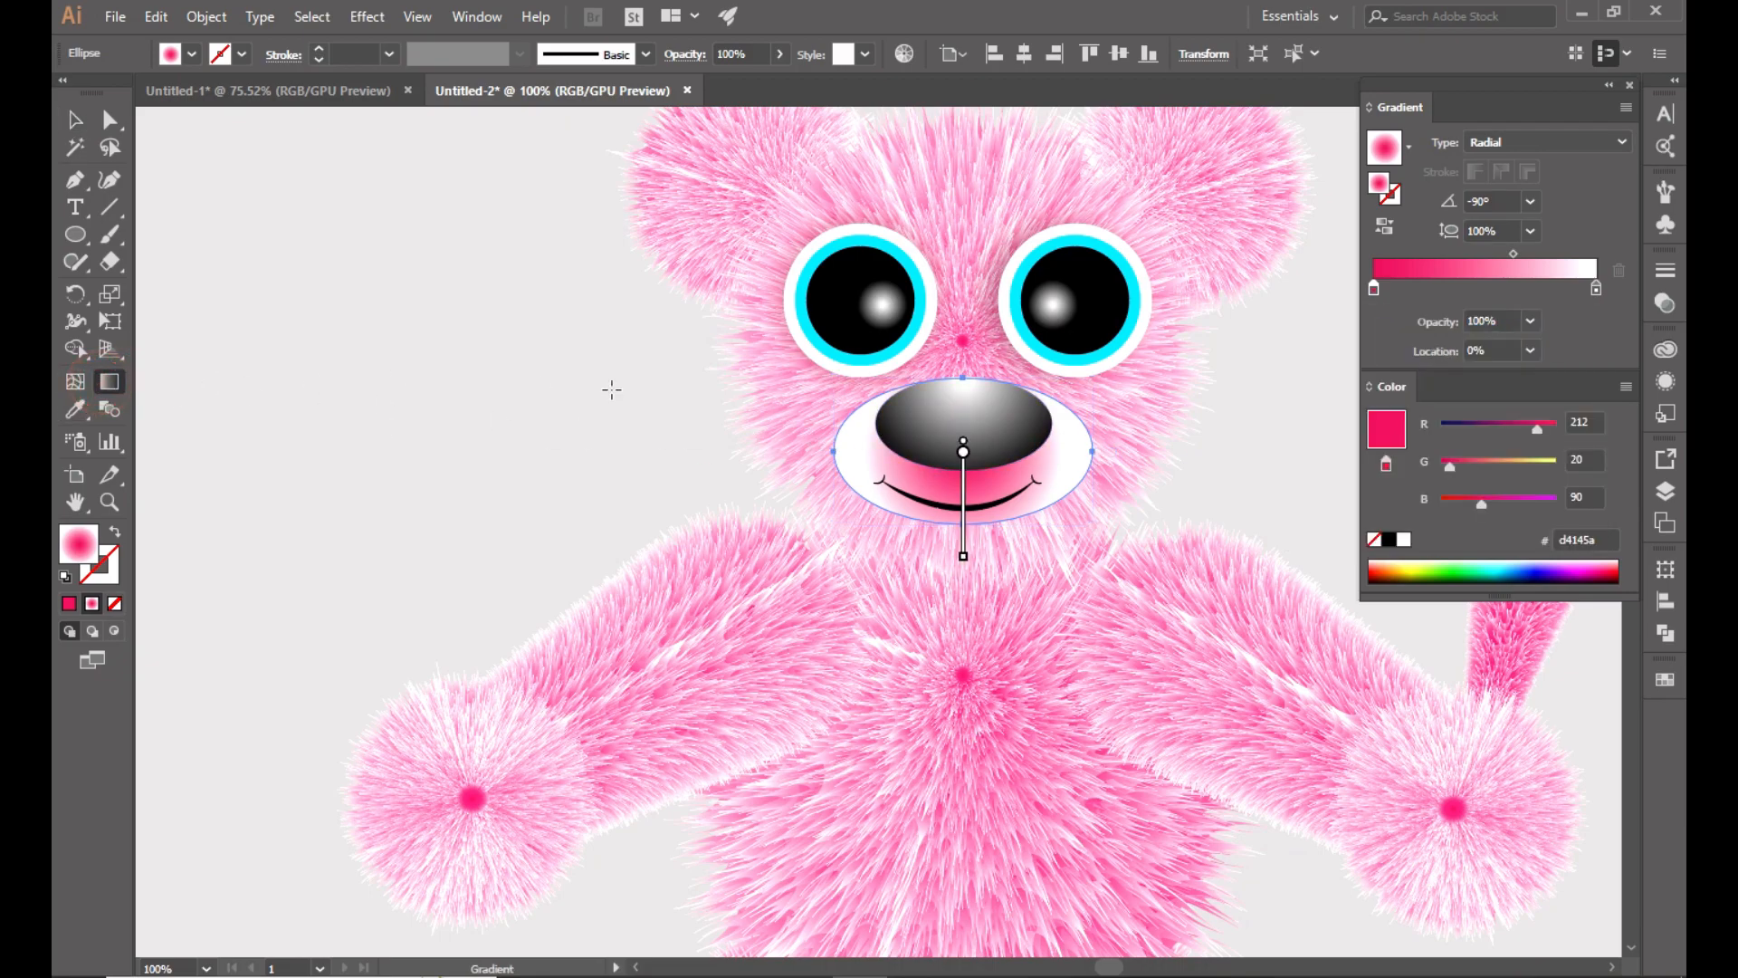
{"action": "left_click_drag", "start_coordinate": [961, 491], "coordinate": [957, 433]}
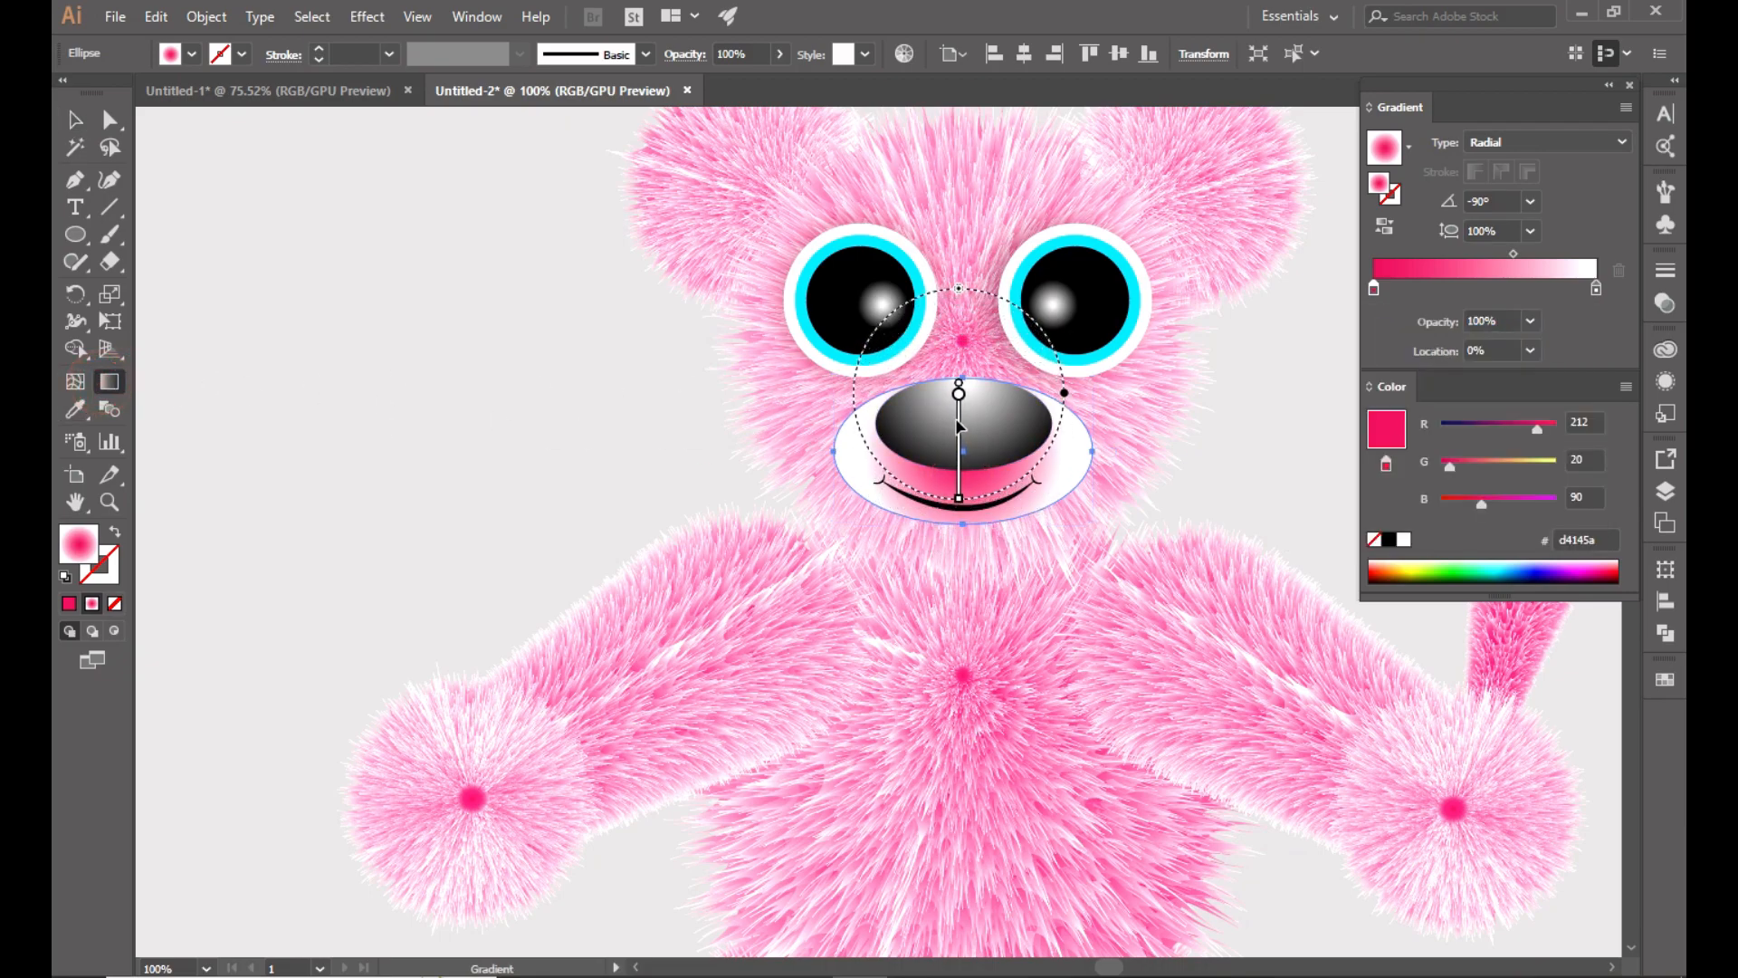
{"action": "left_click_drag", "start_coordinate": [959, 498], "coordinate": [953, 483]}
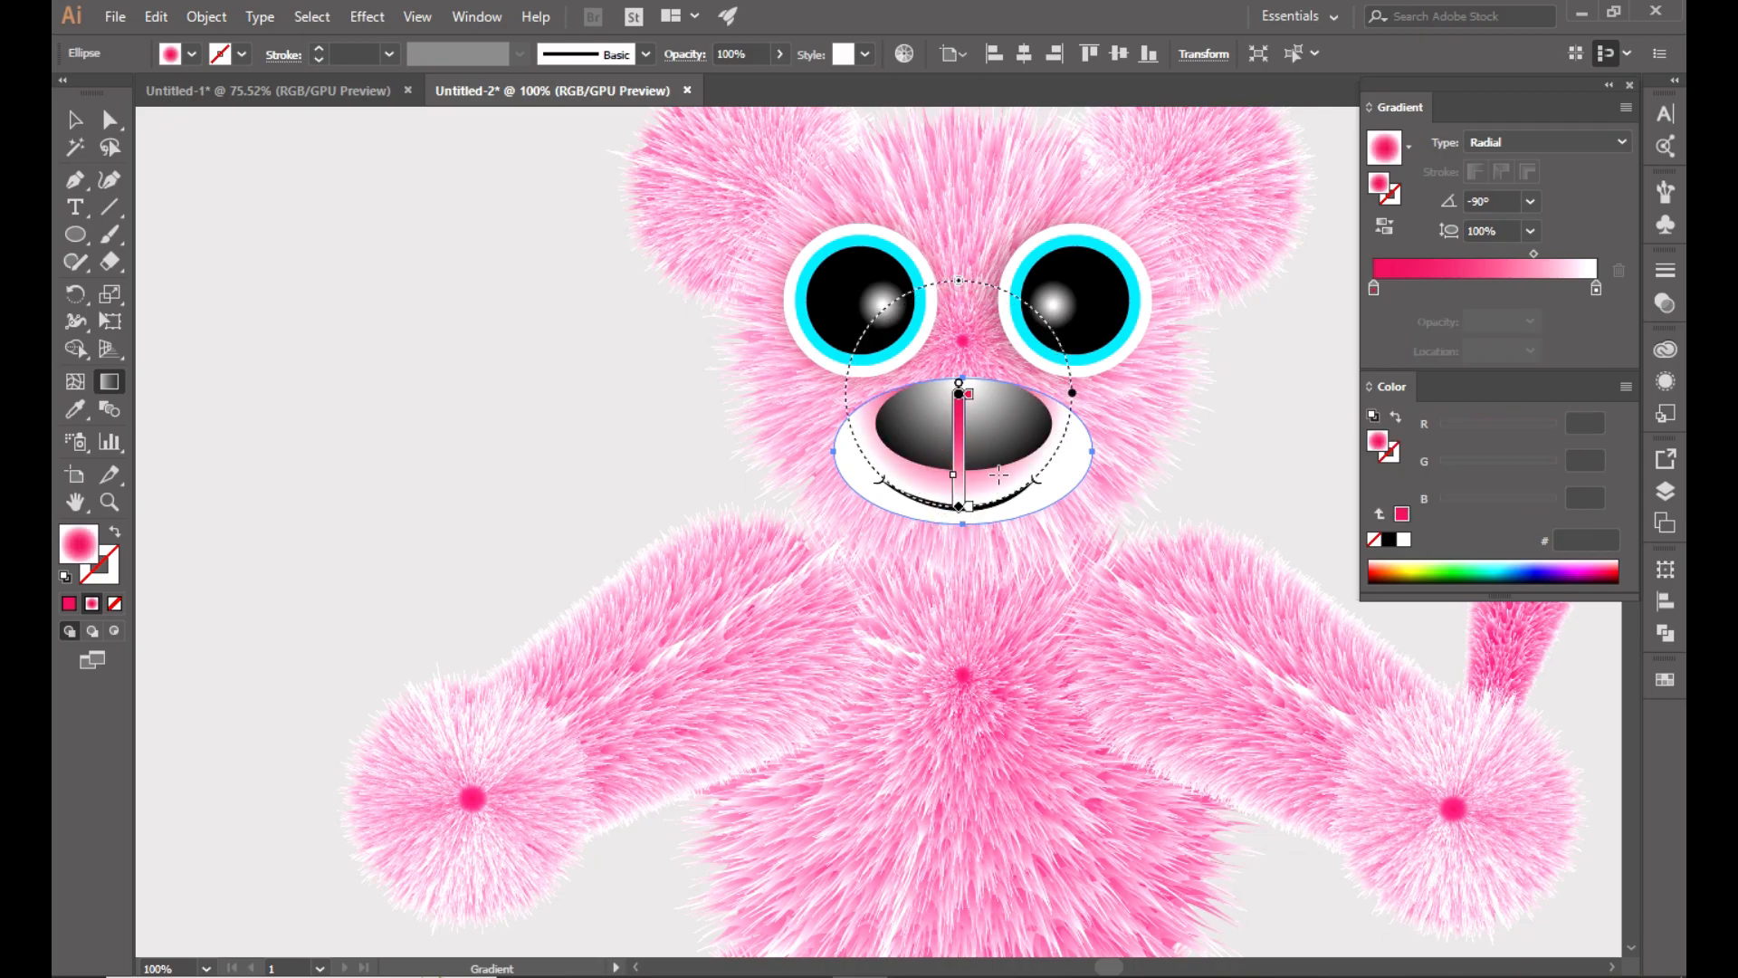
Widen the muzzle's radial gradient to an aspect ratio of 130.6% and deselect the muzzle.
{"action": "left_click_drag", "start_coordinate": [1073, 399], "coordinate": [1108, 402]}
{"action": "left_click", "coordinate": [75, 118]}
{"action": "left_click", "coordinate": [362, 367]}
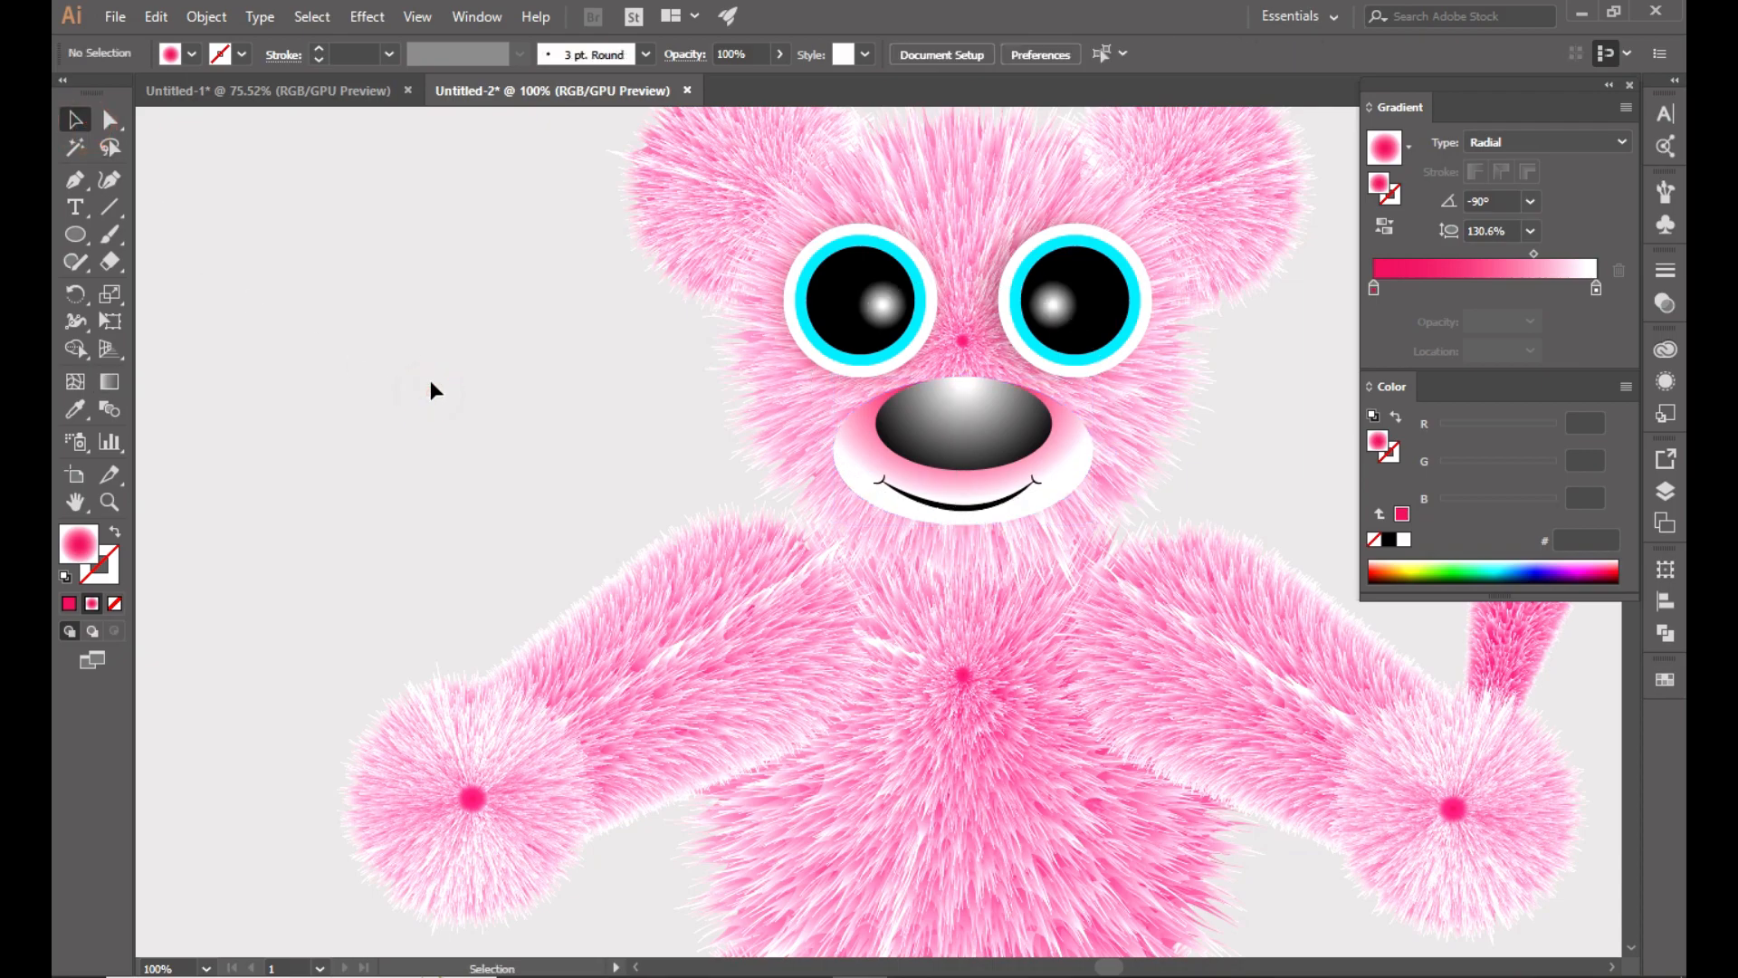
{"action": "left_click", "coordinate": [1609, 84]}
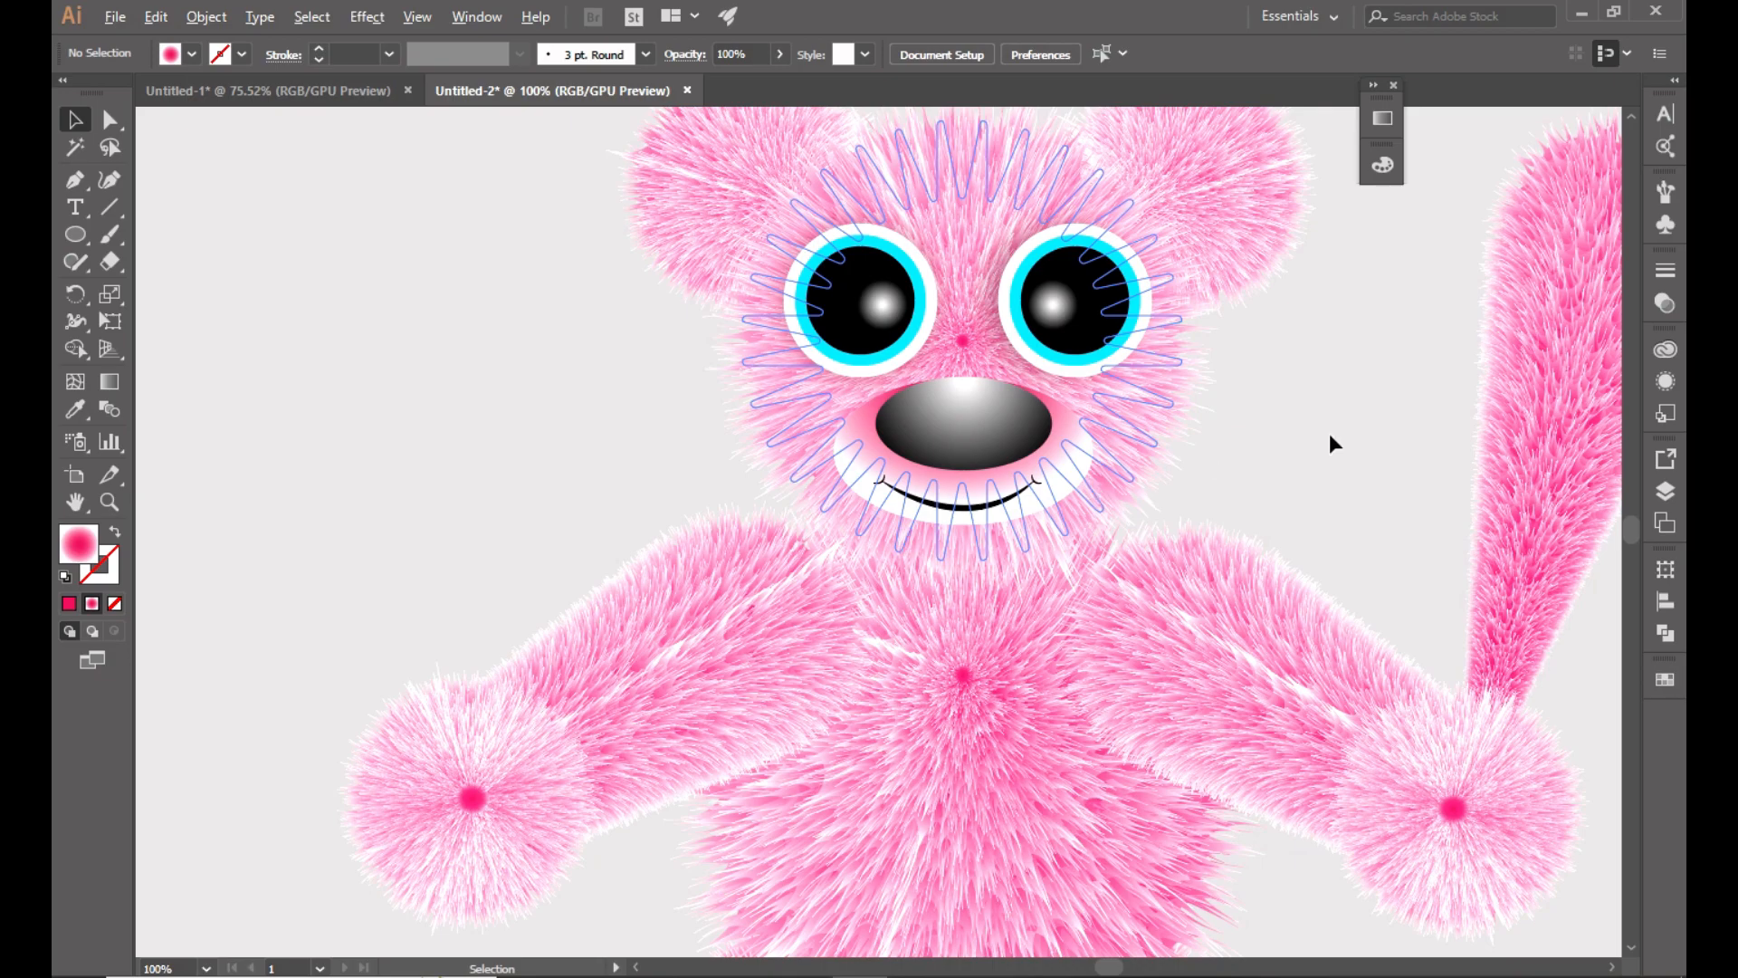
Select all parts of the bear, including the face, limbs and tail, and group them.
{"action": "key", "text": "ctrl+minus"}
{"action": "scroll", "coordinate": [780, 256], "scroll_direction": "down", "scroll_amount": 1}
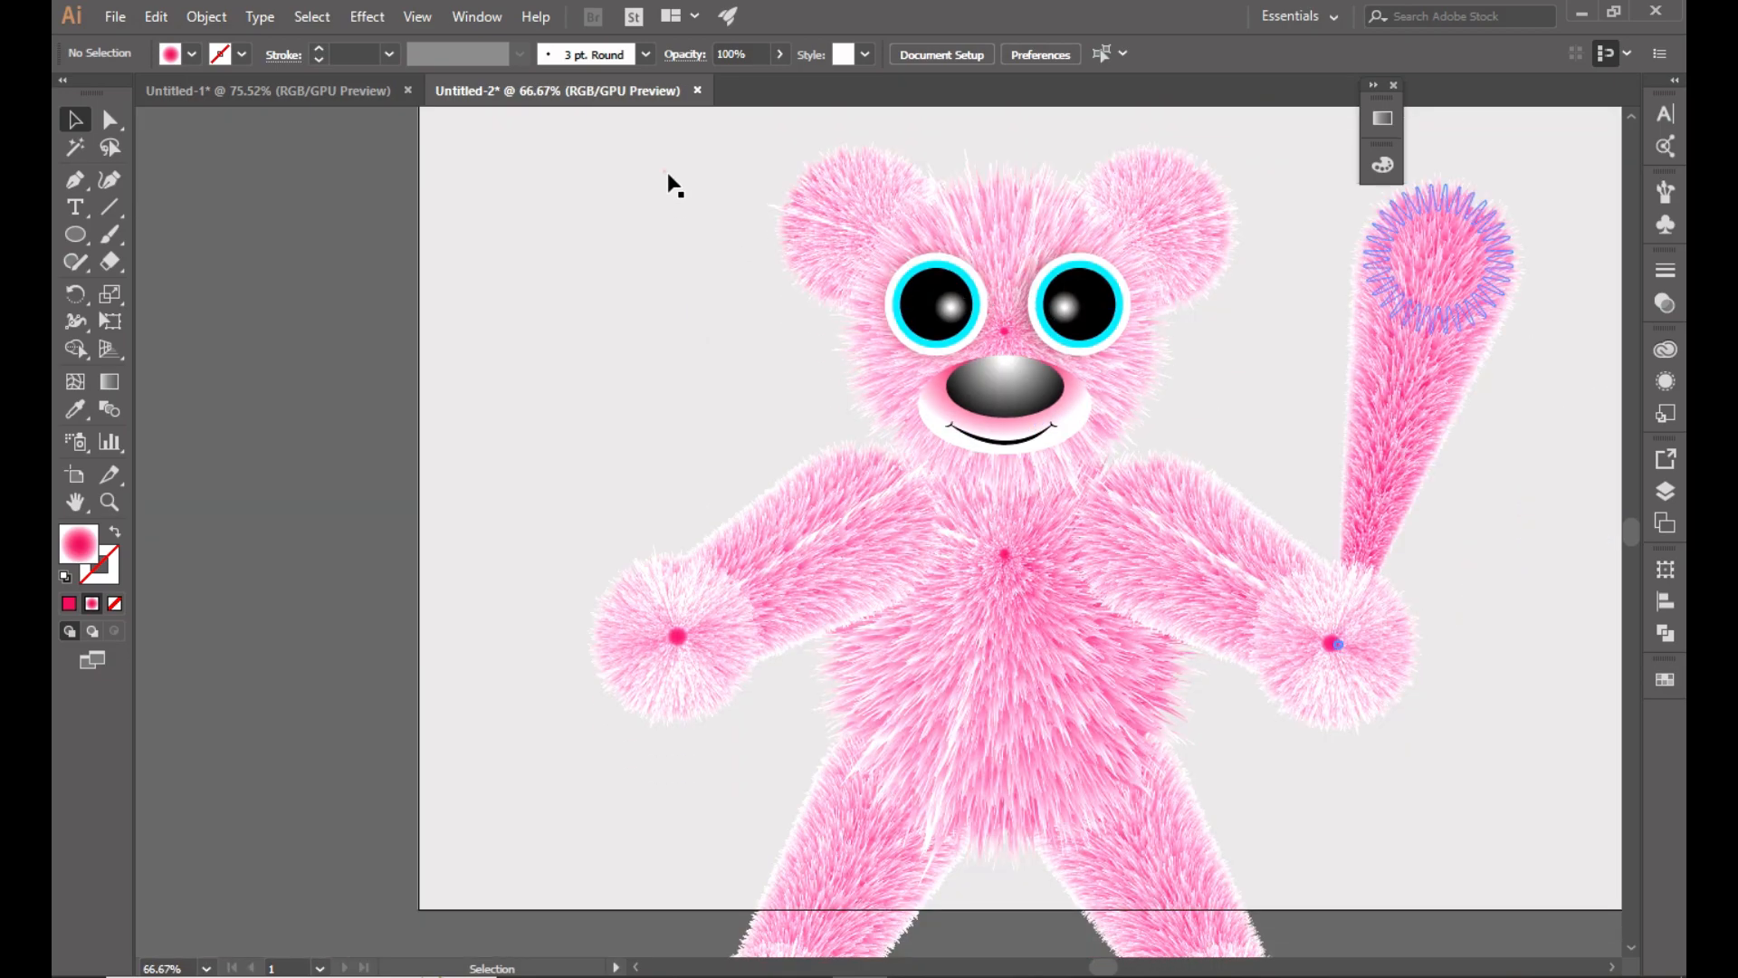
{"action": "scroll", "coordinate": [1389, 932], "scroll_direction": "down", "scroll_amount": 2}
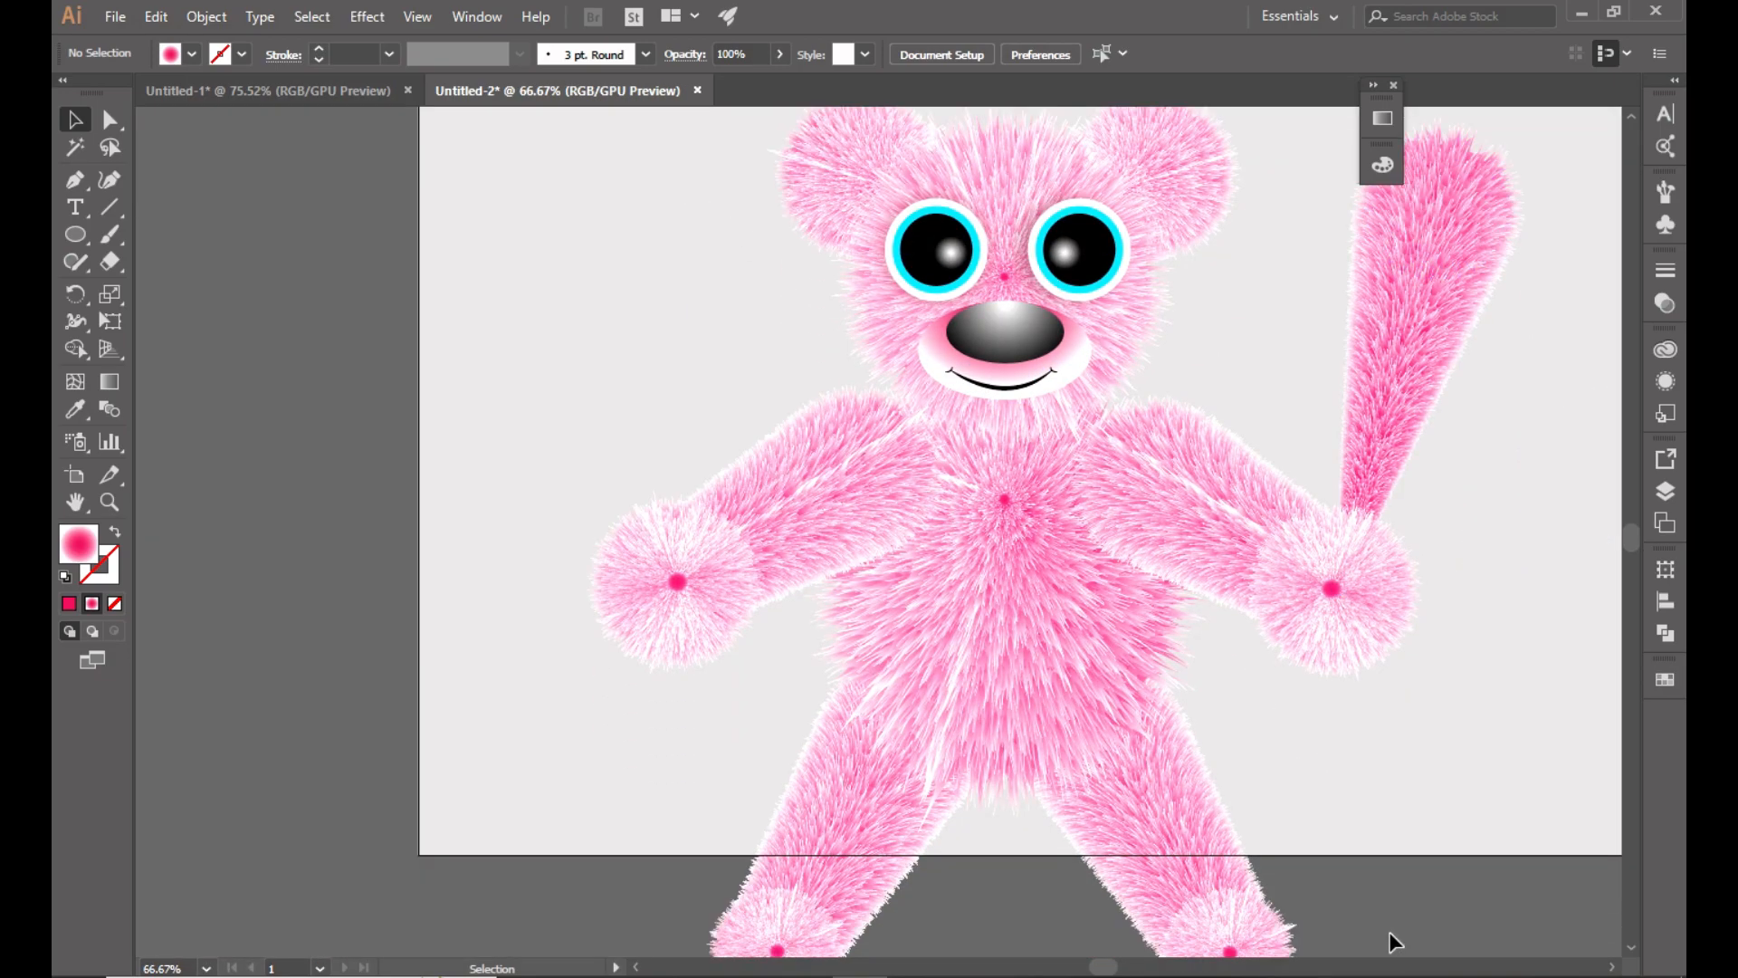
{"action": "left_click", "coordinate": [110, 501]}
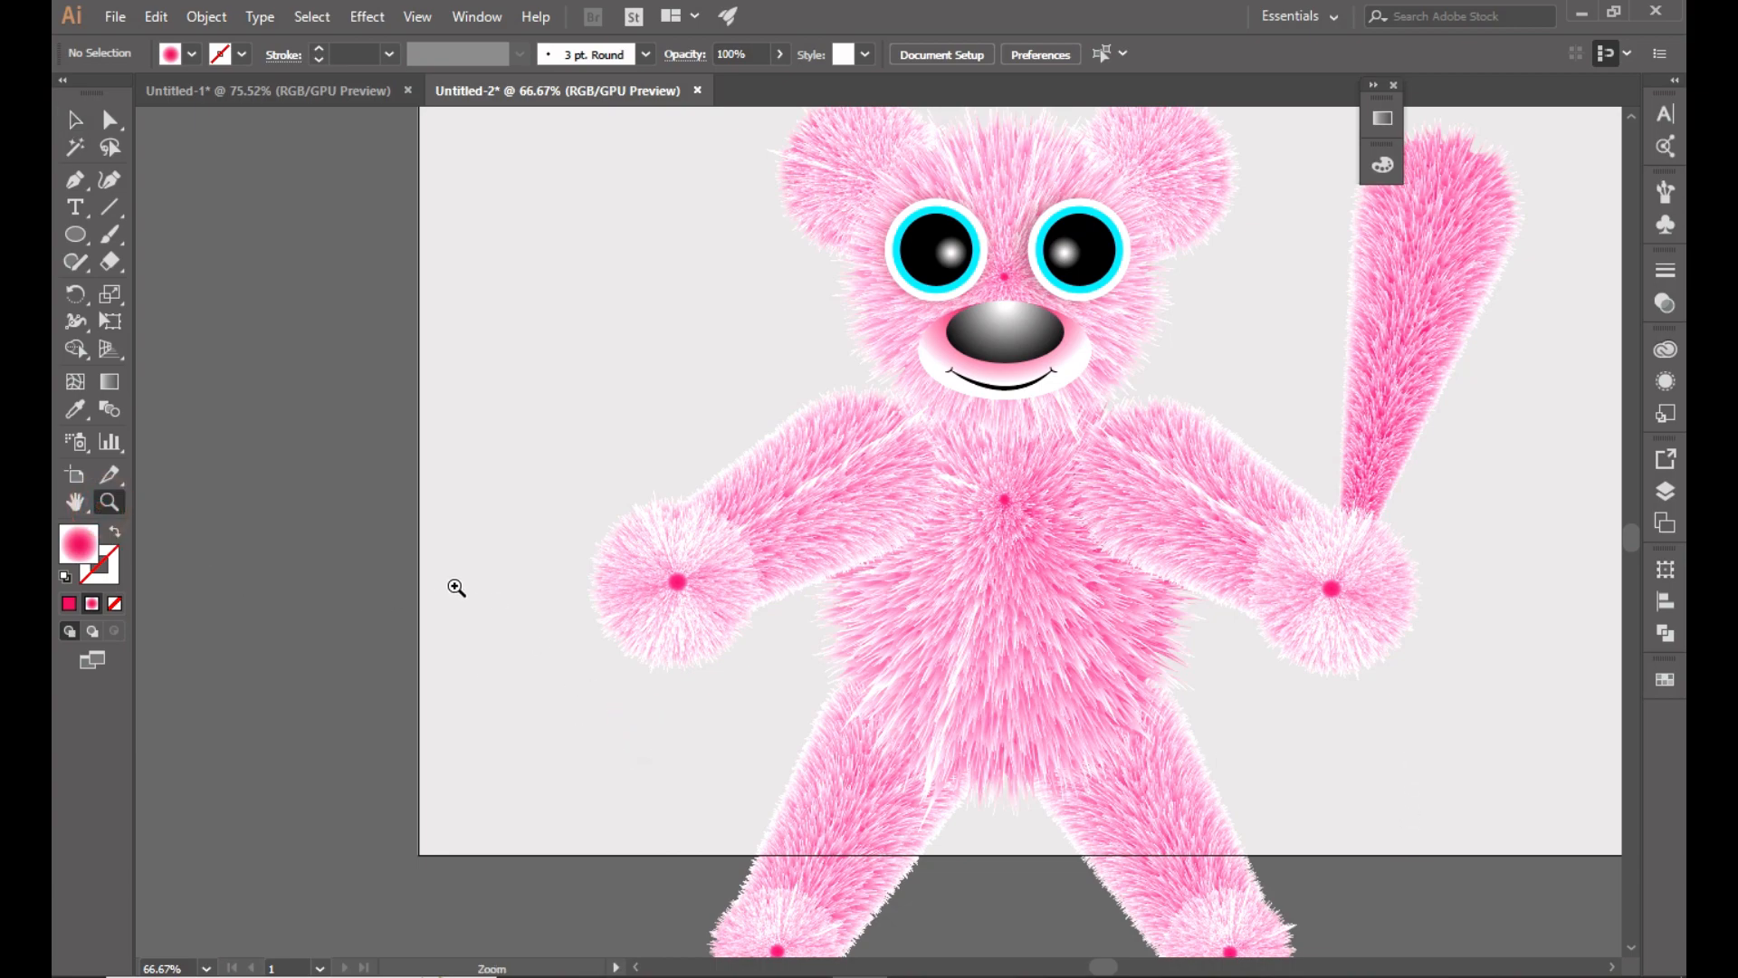
{"action": "left_click_drag", "start_coordinate": [875, 655], "coordinate": [868, 643]}
{"action": "left_click", "coordinate": [75, 120]}
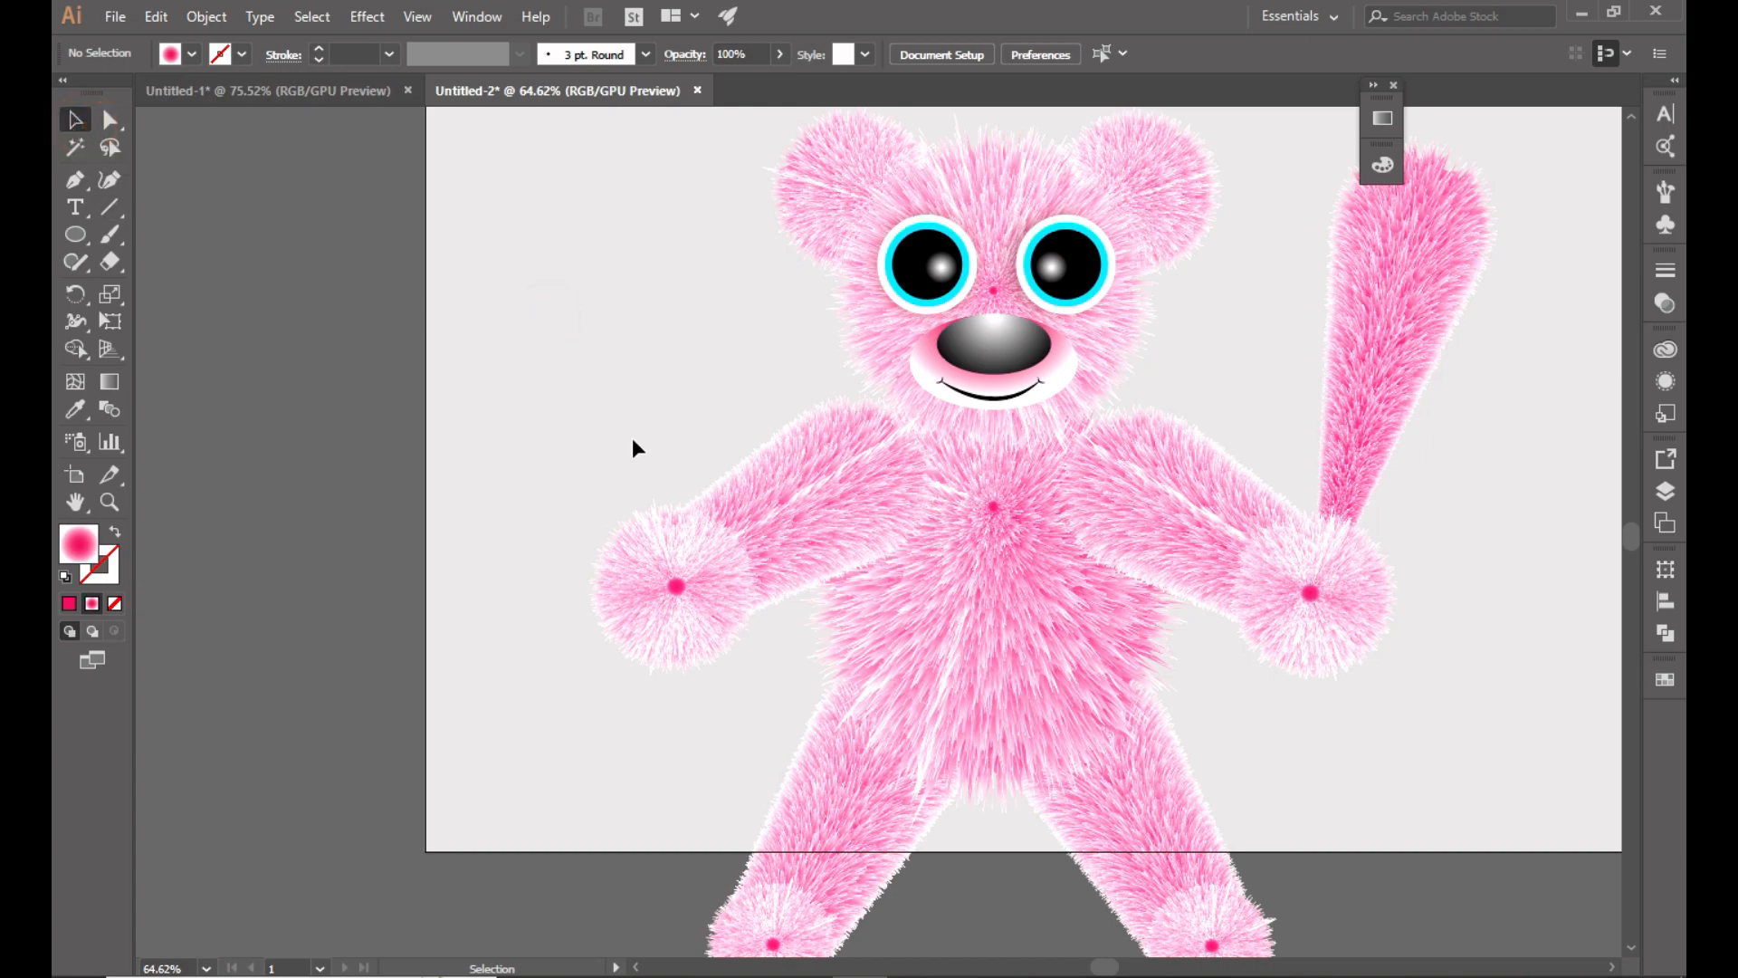
{"action": "scroll", "coordinate": [633, 441], "scroll_direction": "down", "scroll_amount": 1}
{"action": "left_click_drag", "start_coordinate": [644, 132], "coordinate": [1408, 946]}
{"action": "right_click", "coordinate": [1037, 591]}
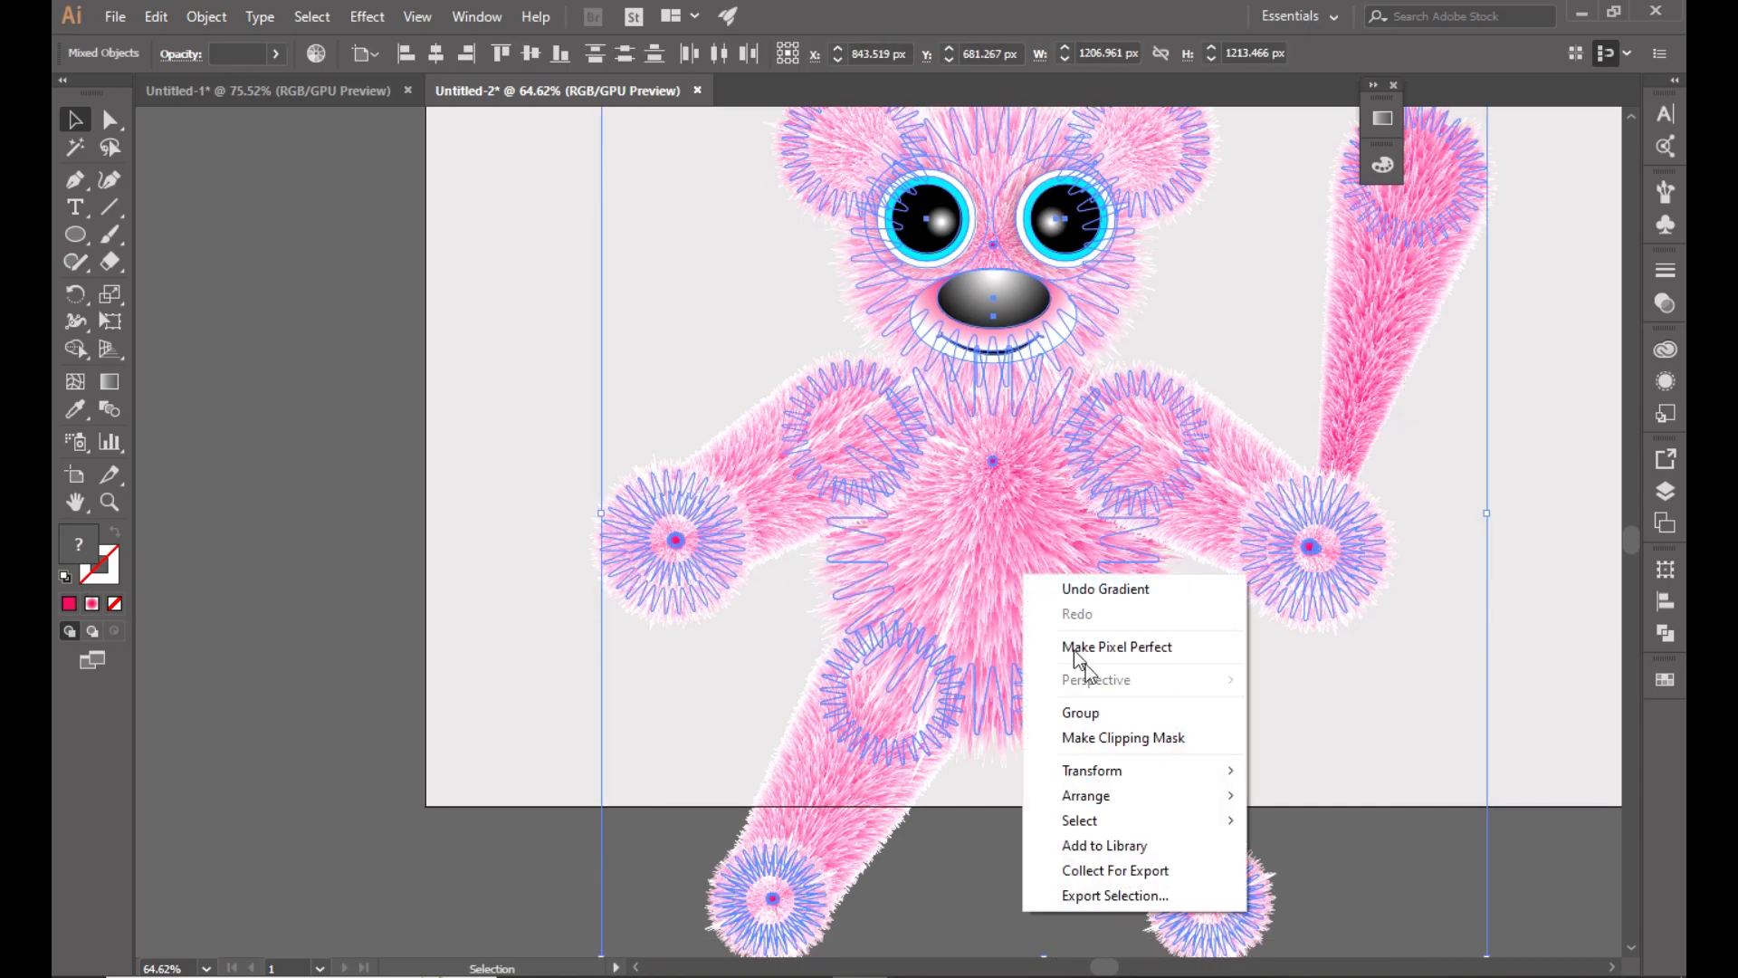
{"action": "left_click", "coordinate": [1115, 708]}
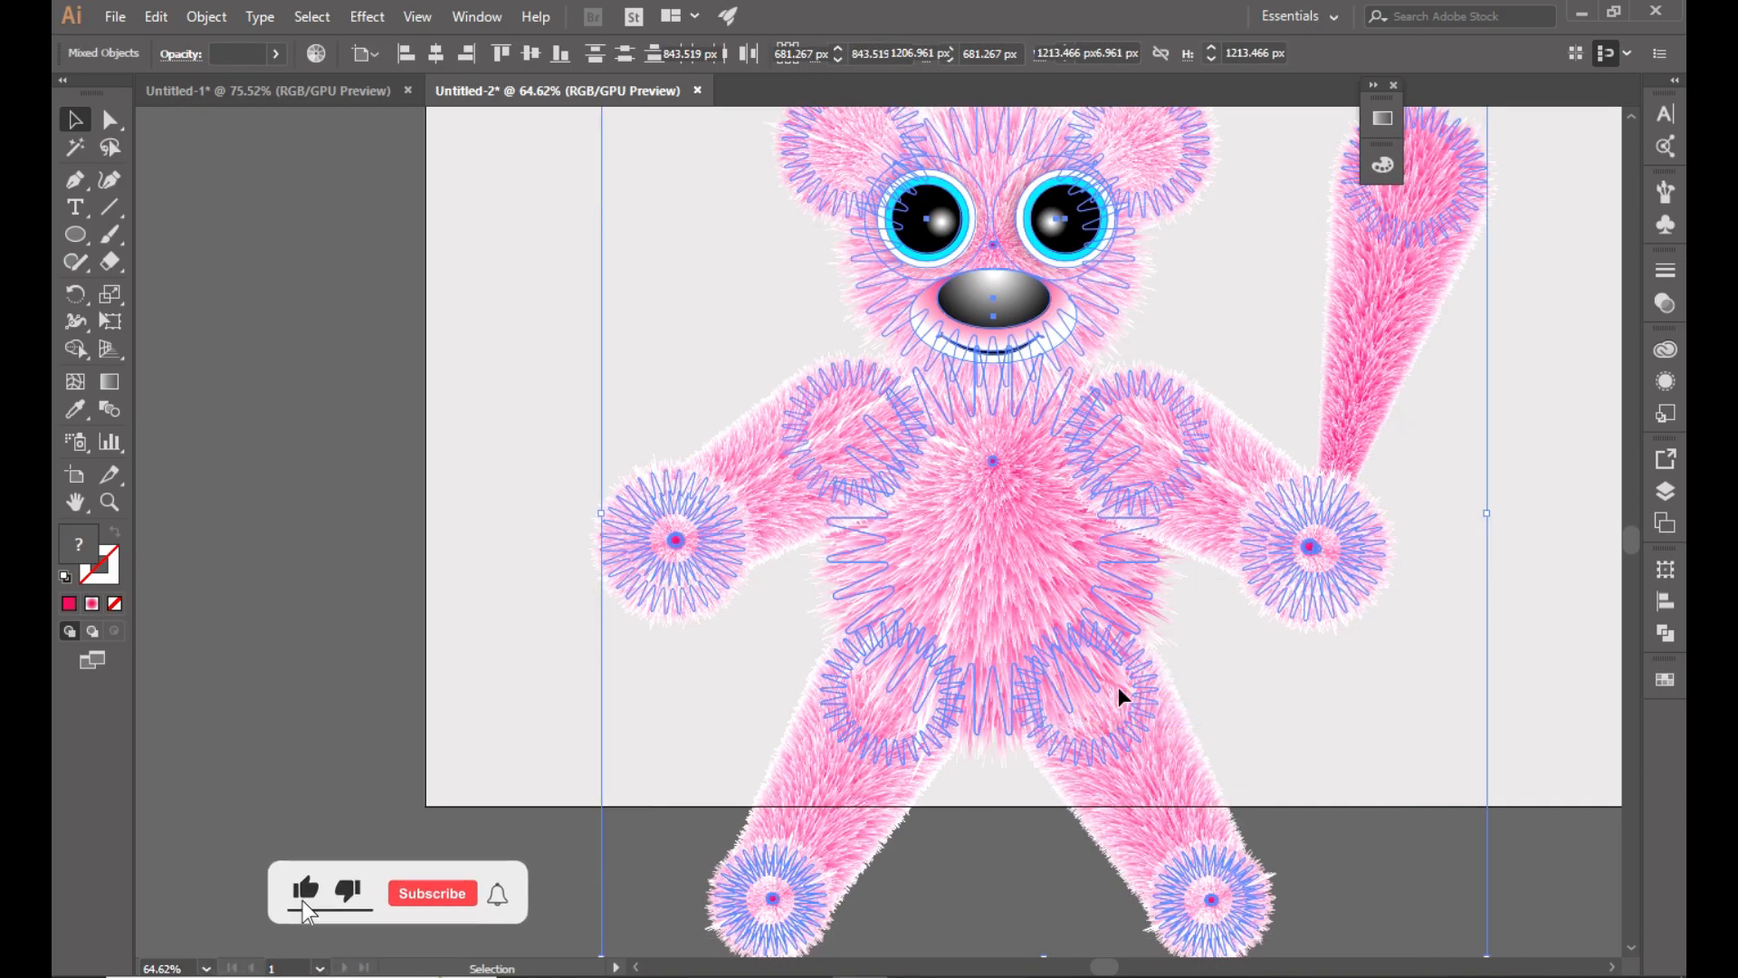
Scale the grouped bear down proportionally to about 762 x 758 px so that it fits on the artboard.
{"action": "scroll", "coordinate": [1275, 677], "scroll_direction": "down", "scroll_amount": 3}
{"action": "left_click_drag", "start_coordinate": [1485, 796], "coordinate": [1145, 507]}
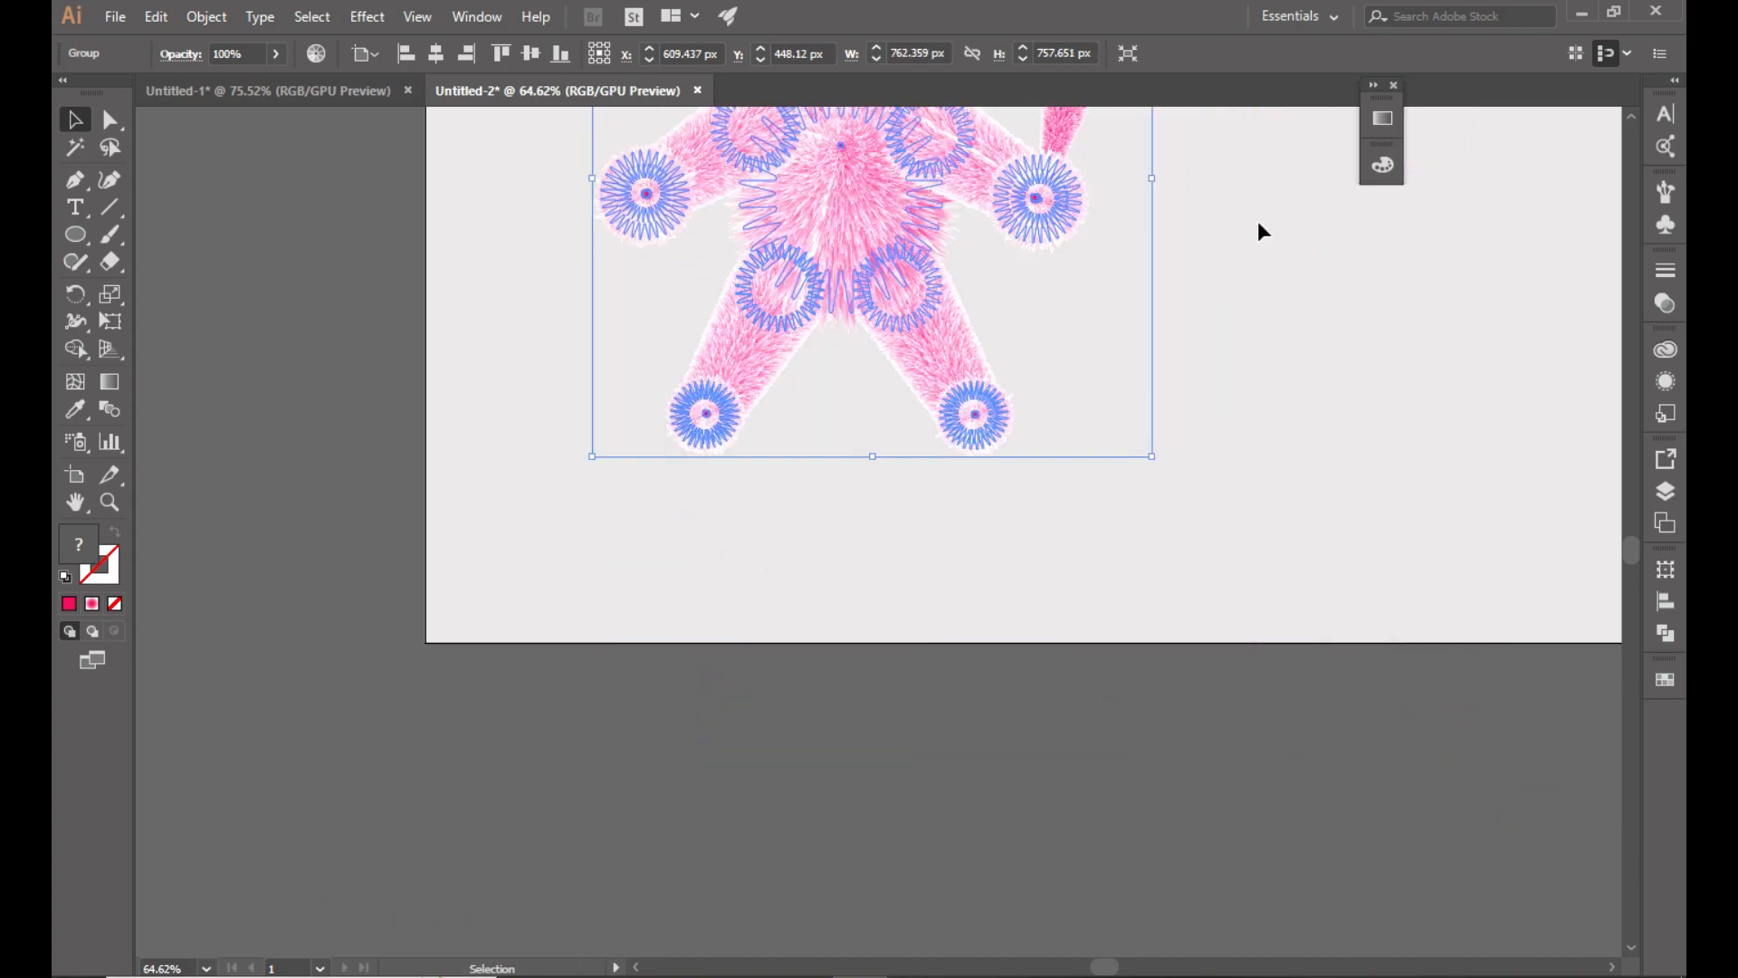
{"action": "scroll", "coordinate": [1164, 362], "scroll_direction": "up", "scroll_amount": 1}
{"action": "scroll", "coordinate": [1166, 368], "scroll_direction": "up", "scroll_amount": 5}
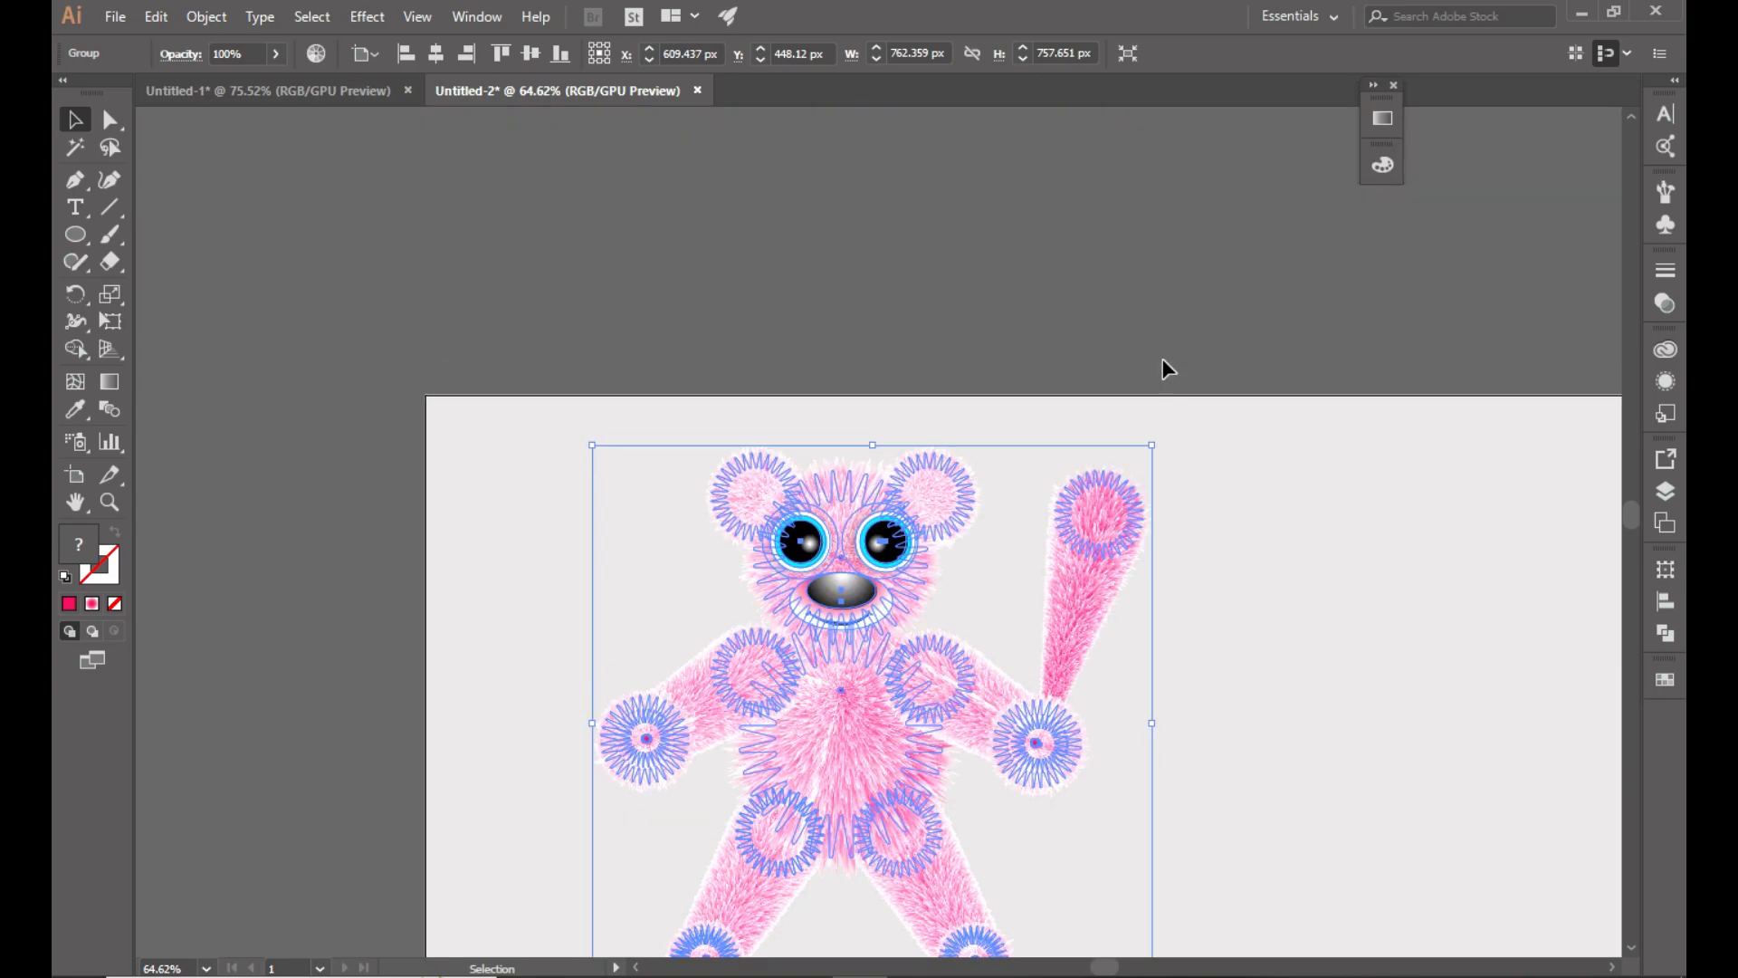
{"action": "scroll", "coordinate": [1277, 489], "scroll_direction": "down", "scroll_amount": 2}
{"action": "left_click", "coordinate": [1281, 497]}
{"action": "scroll", "coordinate": [1281, 497], "scroll_direction": "down", "scroll_amount": 1}
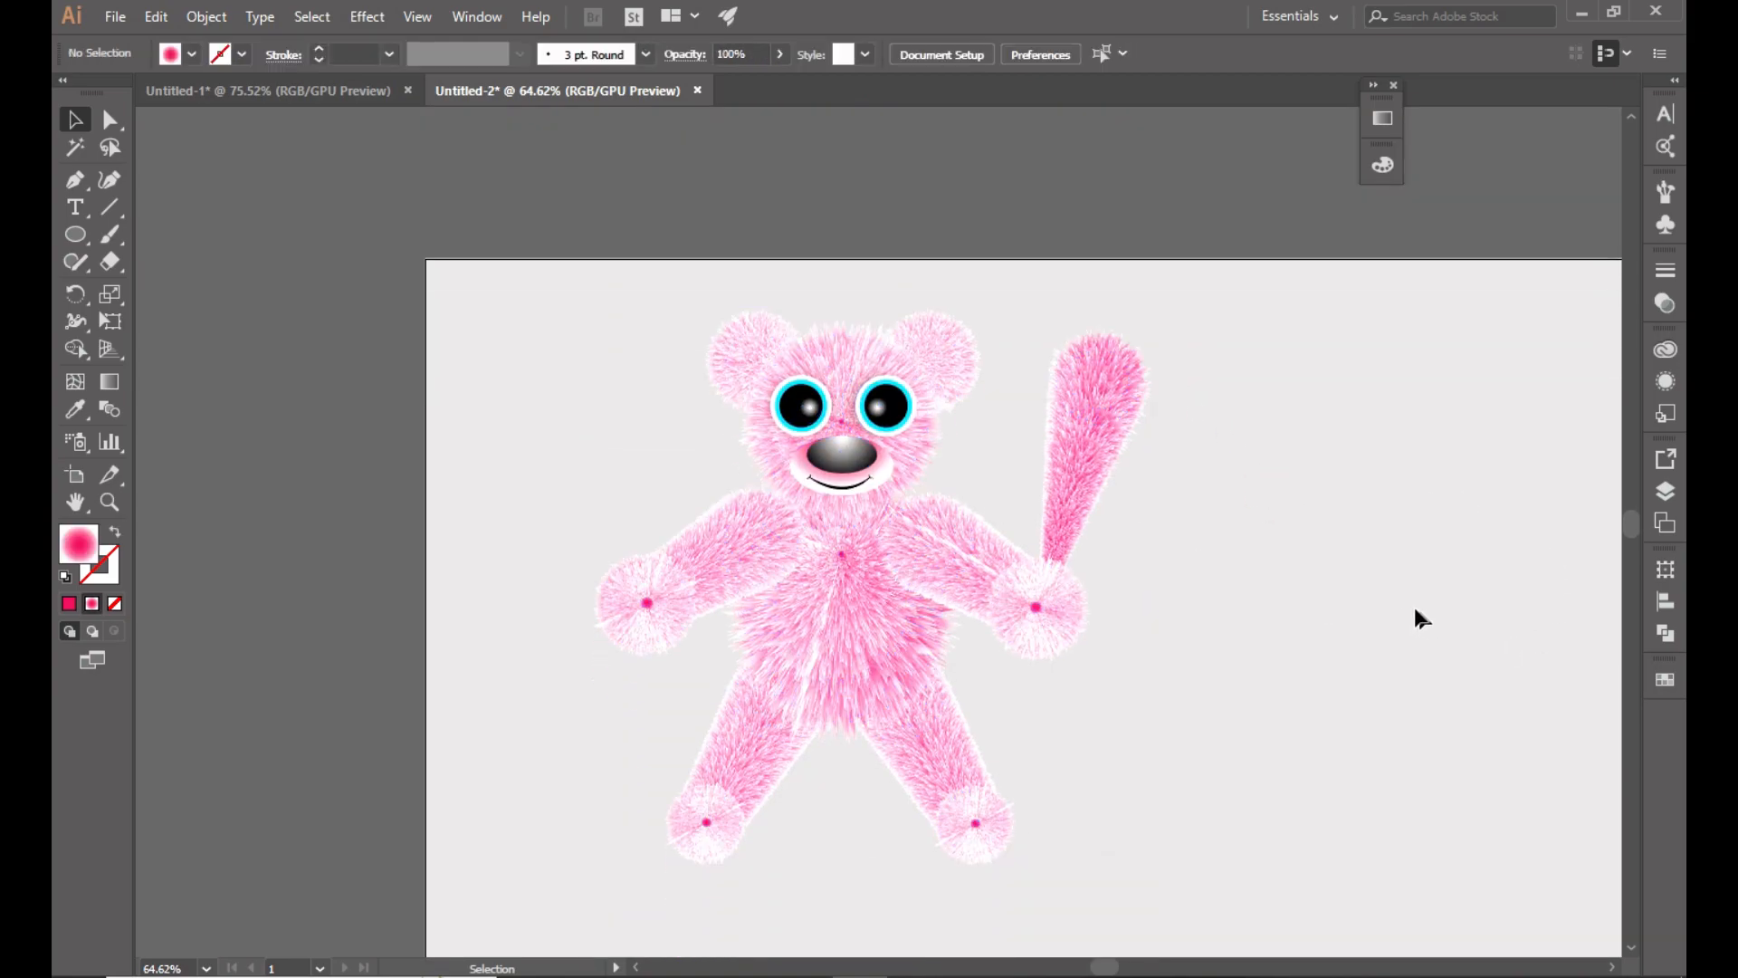
{"action": "scroll", "coordinate": [1324, 583], "scroll_direction": "down", "scroll_amount": 1}
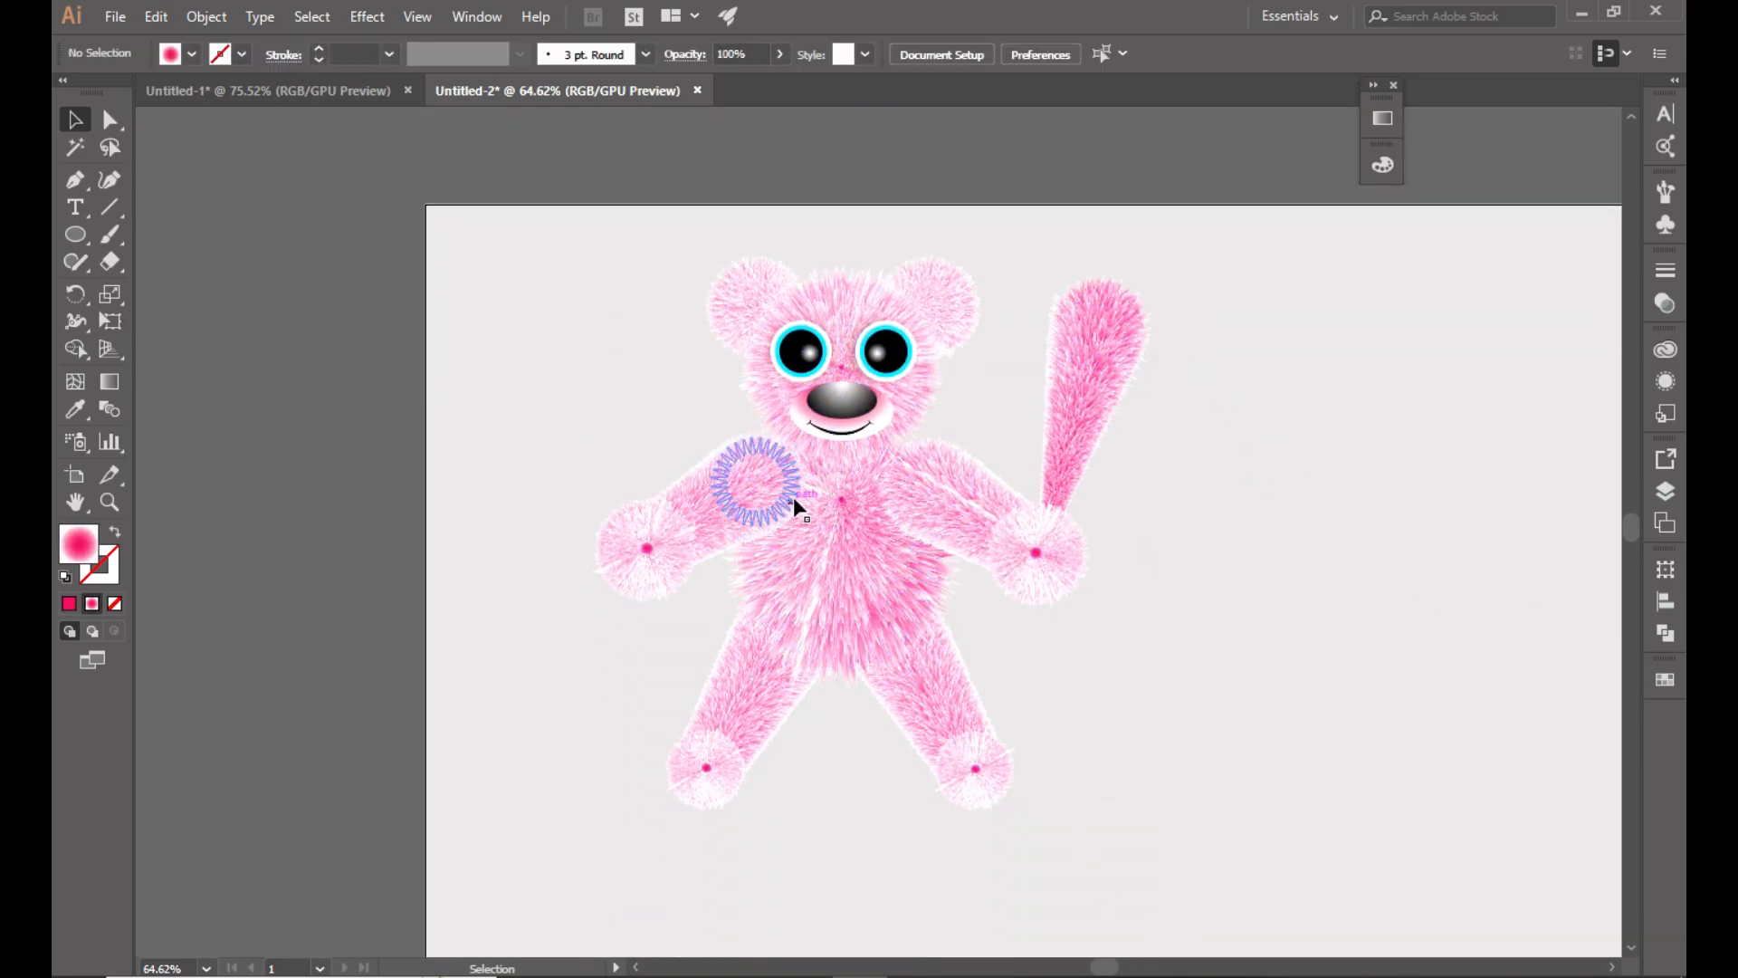
Move the bear group slightly down and to the right, closer to the middle of the artboard.
{"action": "left_click_drag", "start_coordinate": [591, 256], "coordinate": [1160, 784]}
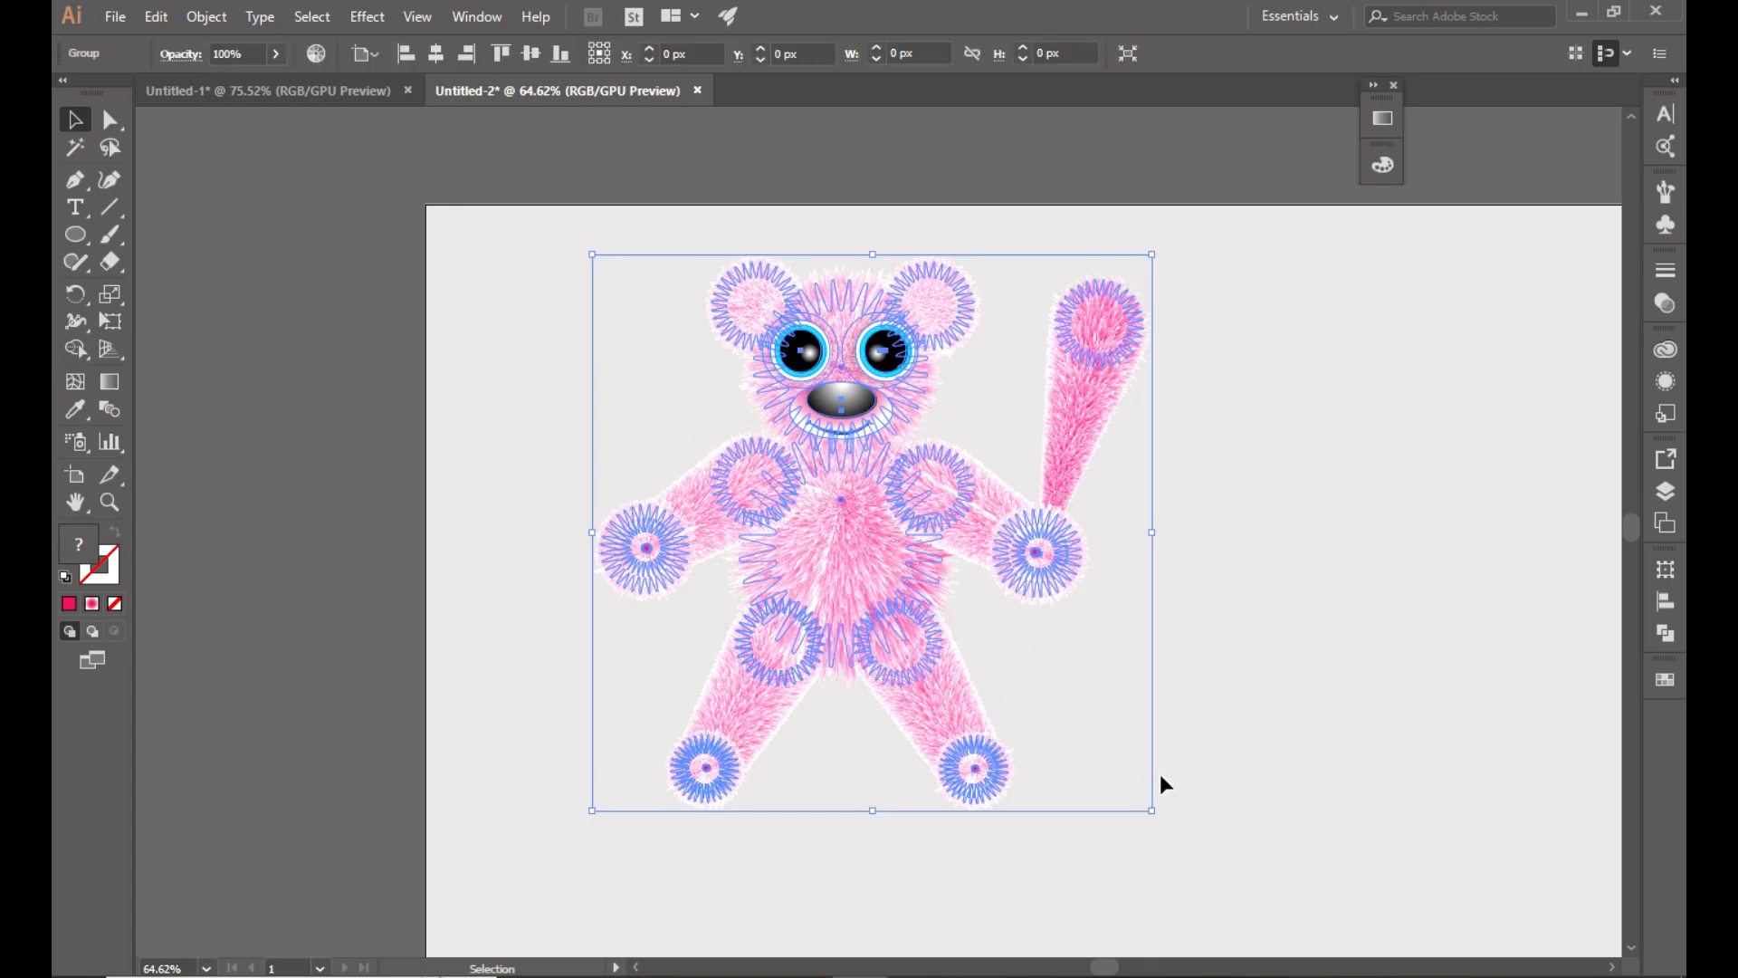
{"action": "right_click", "coordinate": [830, 567]}
{"action": "left_click", "coordinate": [927, 730]}
{"action": "left_click", "coordinate": [635, 477]}
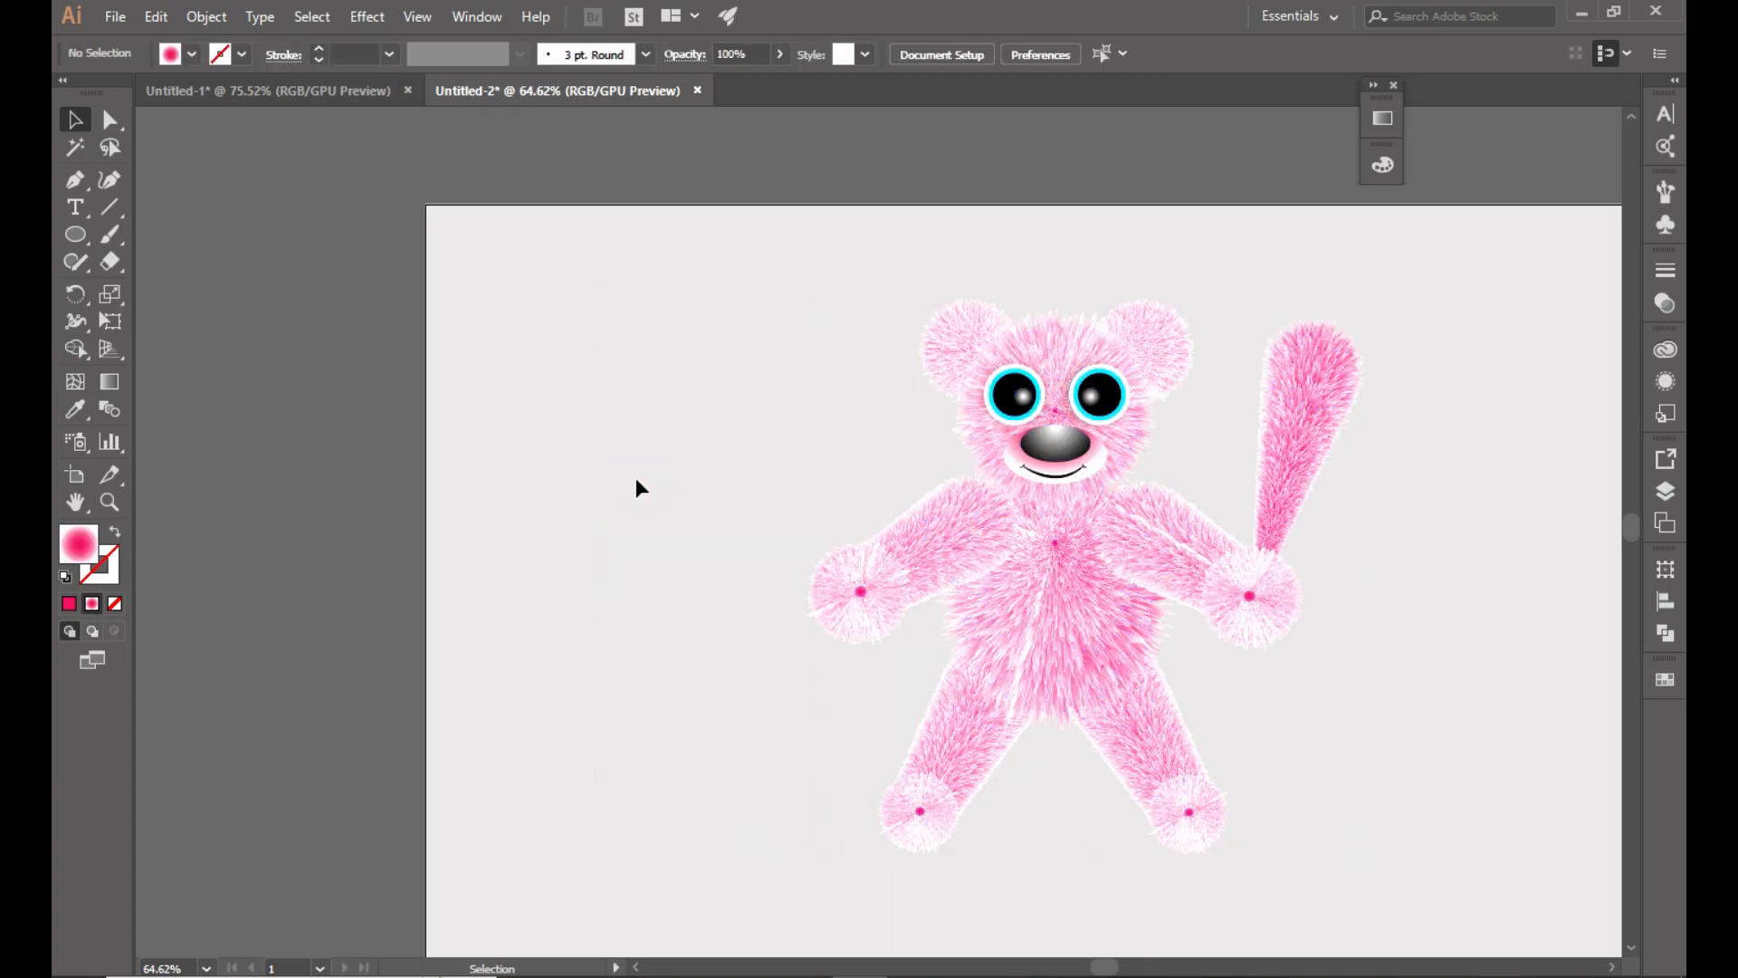
Examine the repositioned bear's fur, paws and overall figure, up close and from further out.
{"action": "scroll", "coordinate": [635, 476], "scroll_direction": "down", "scroll_amount": 2}
{"action": "left_click_drag", "start_coordinate": [1100, 969], "coordinate": [1126, 967]}
{"action": "scroll", "coordinate": [592, 499], "scroll_direction": "up", "scroll_amount": 3}
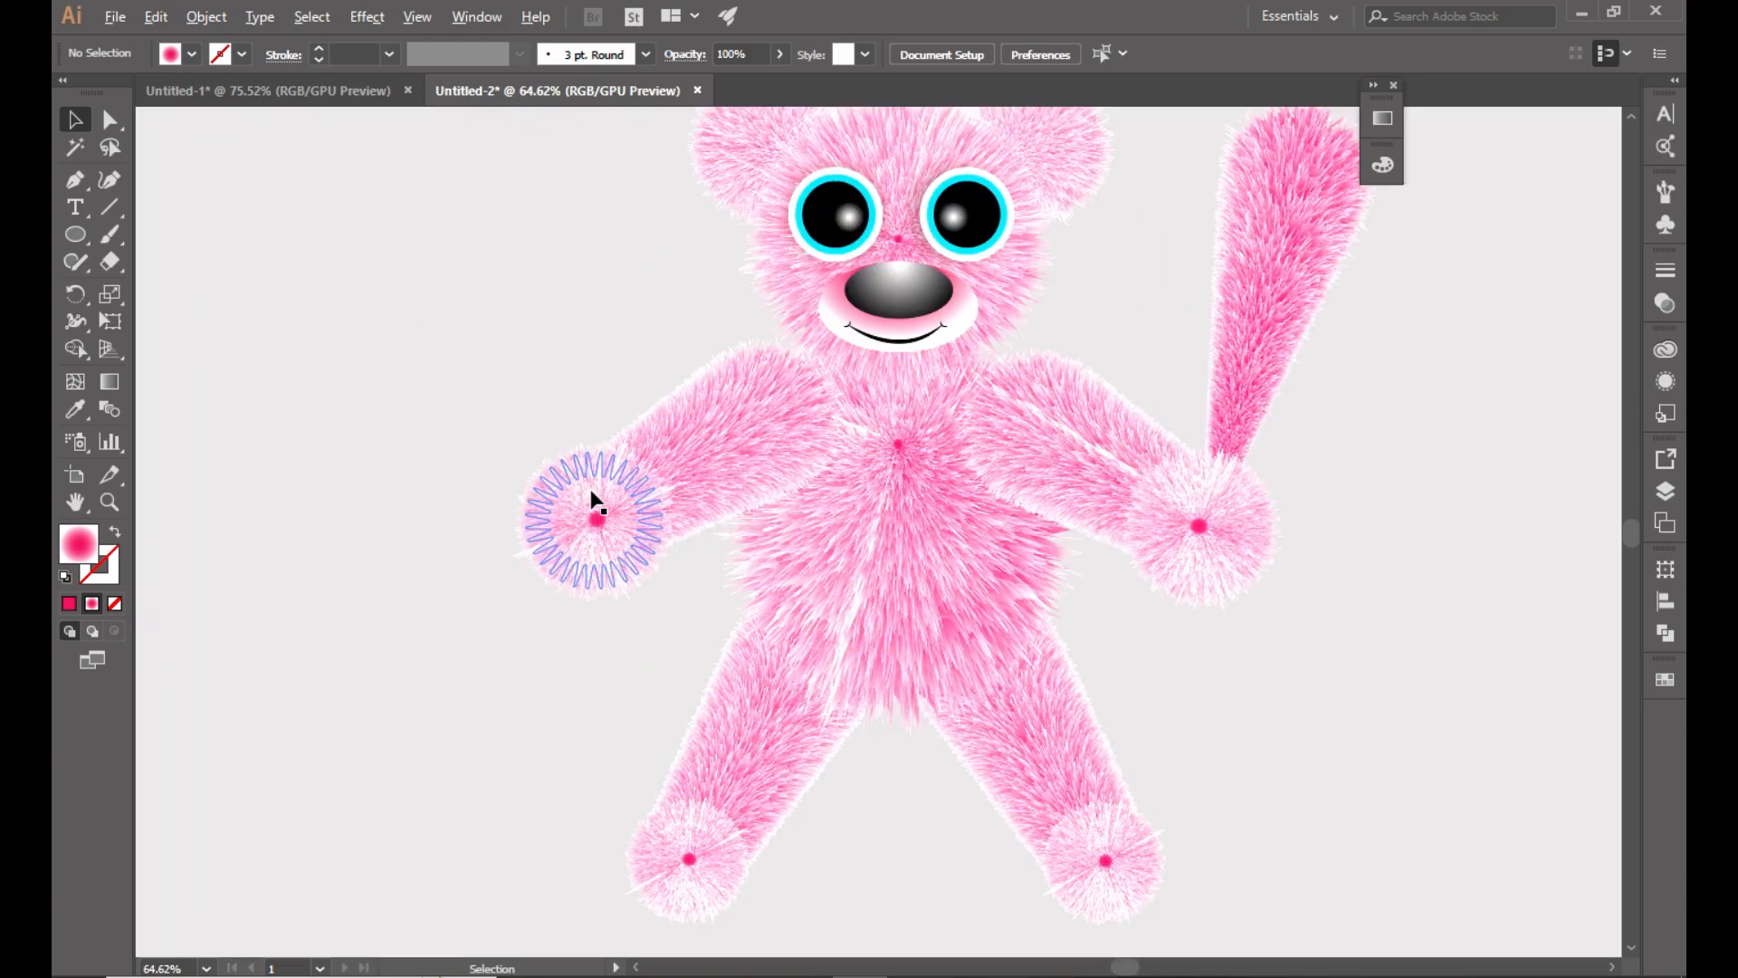
{"action": "scroll", "coordinate": [600, 486], "scroll_direction": "down", "scroll_amount": 1}
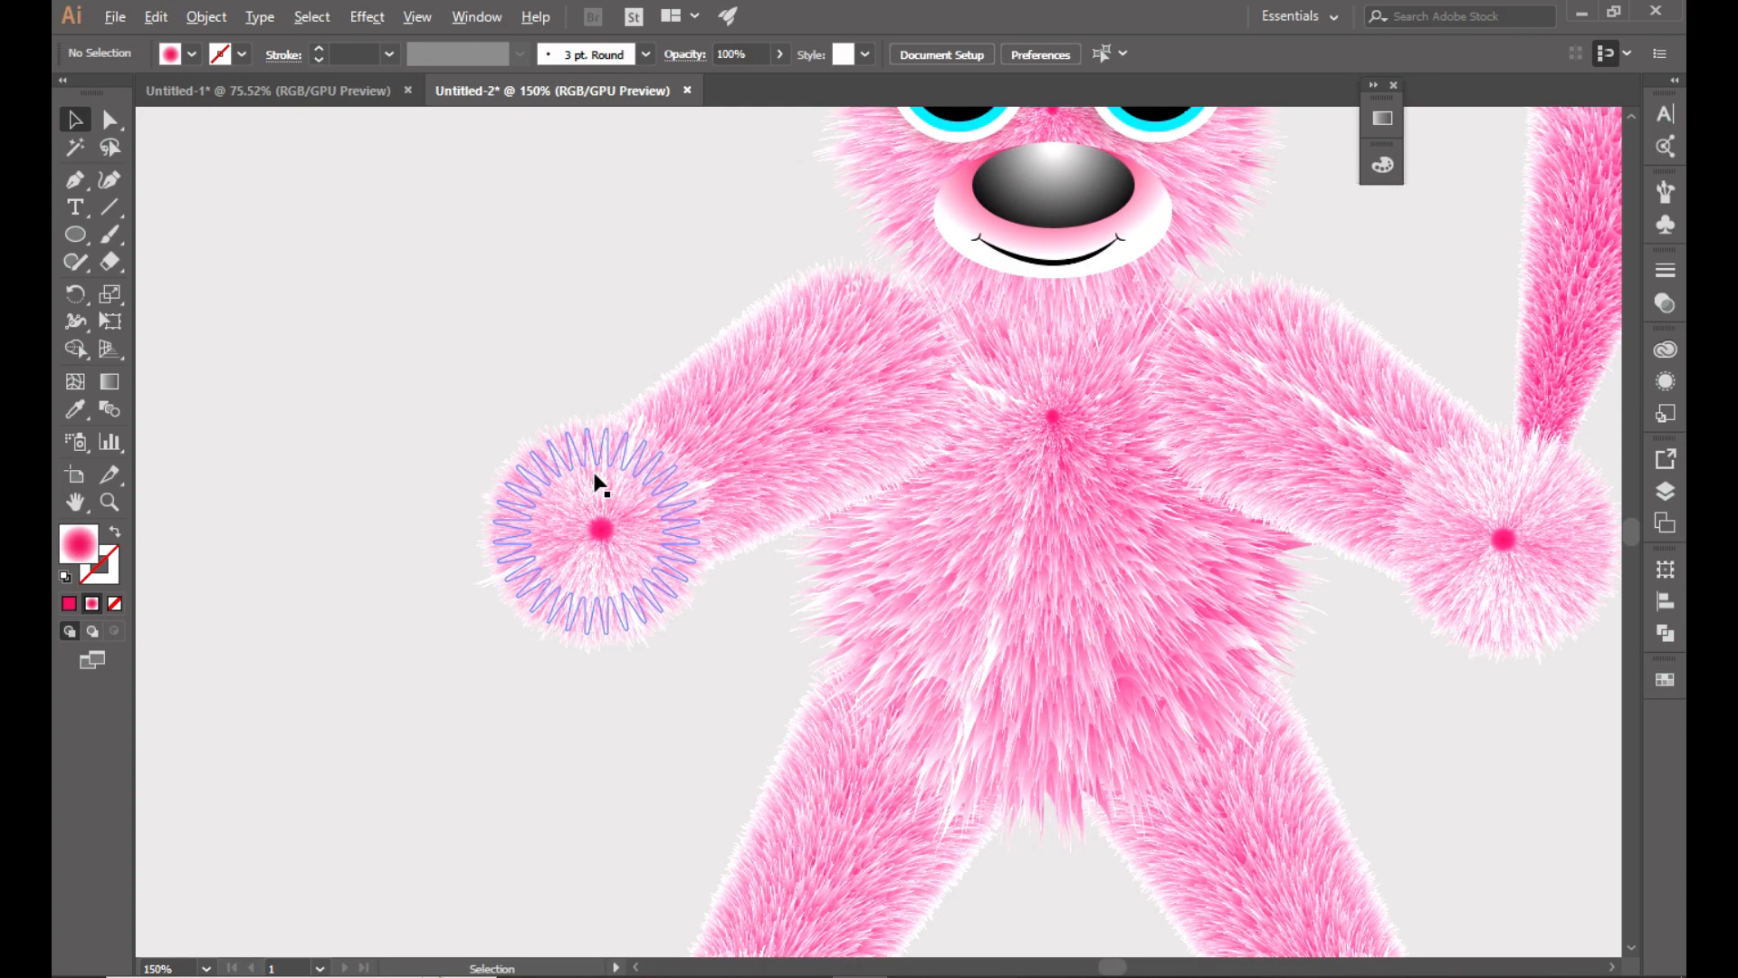
{"action": "scroll", "coordinate": [600, 487], "scroll_direction": "down", "scroll_amount": 1}
{"action": "scroll", "coordinate": [1155, 383], "scroll_direction": "up", "scroll_amount": 1}
{"action": "left_click", "coordinate": [1443, 472]}
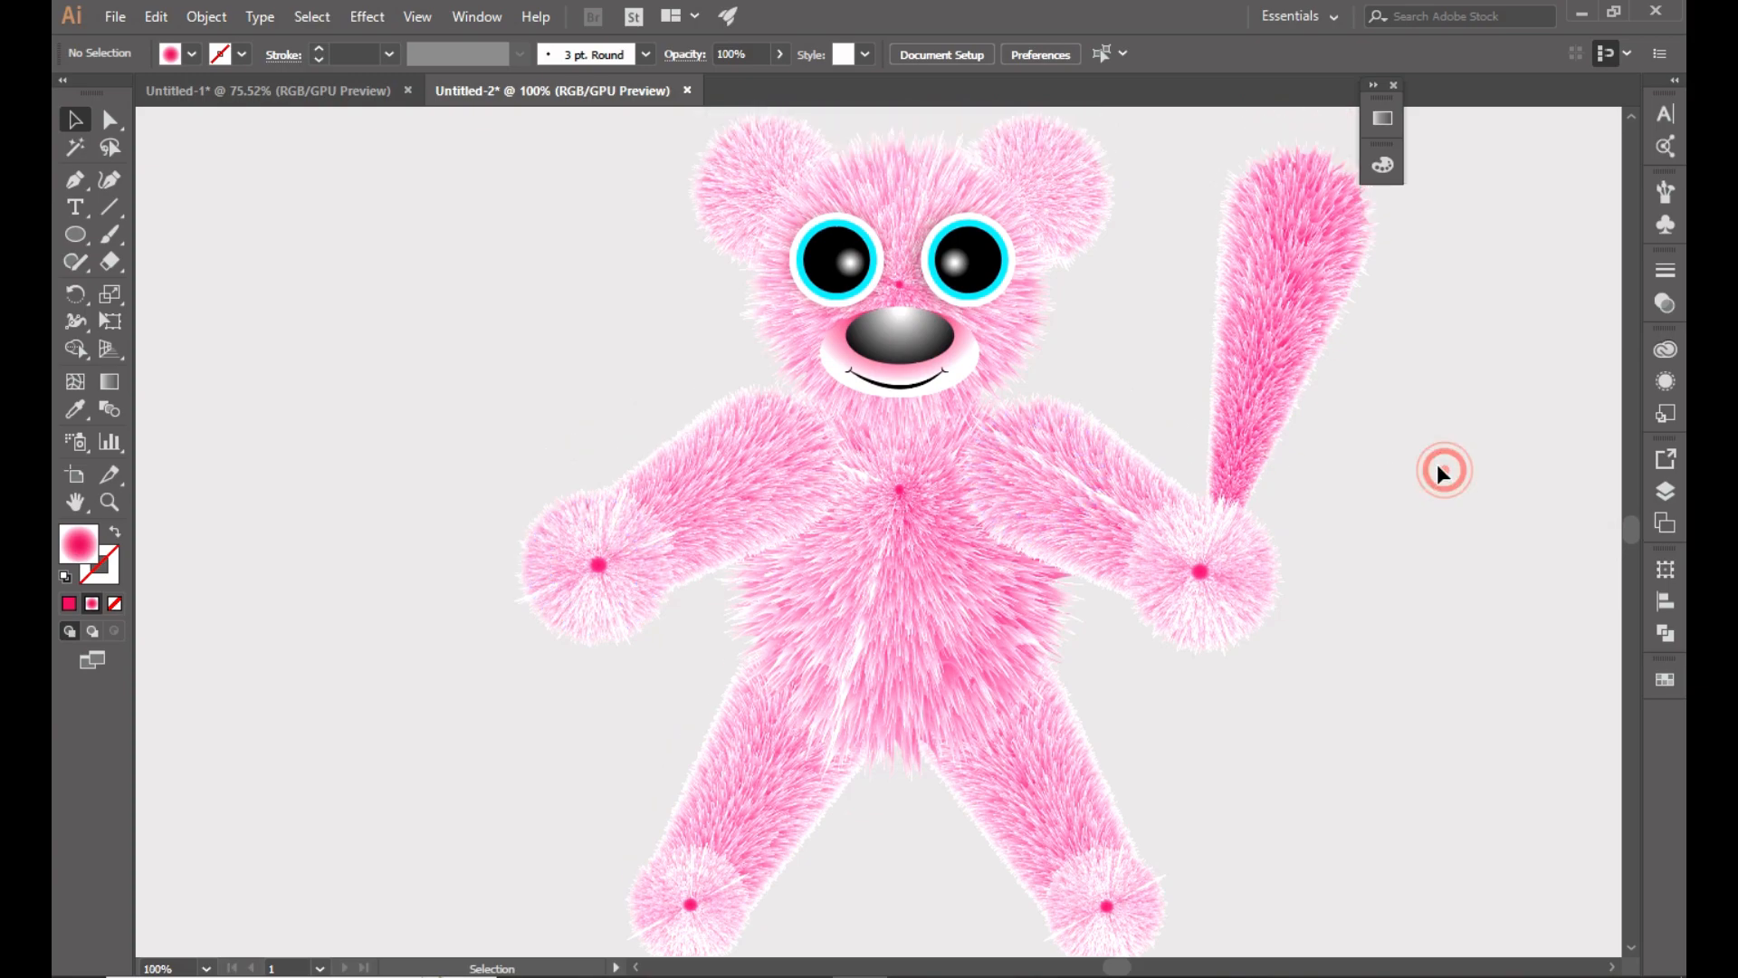
{"action": "left_click", "coordinate": [1381, 117]}
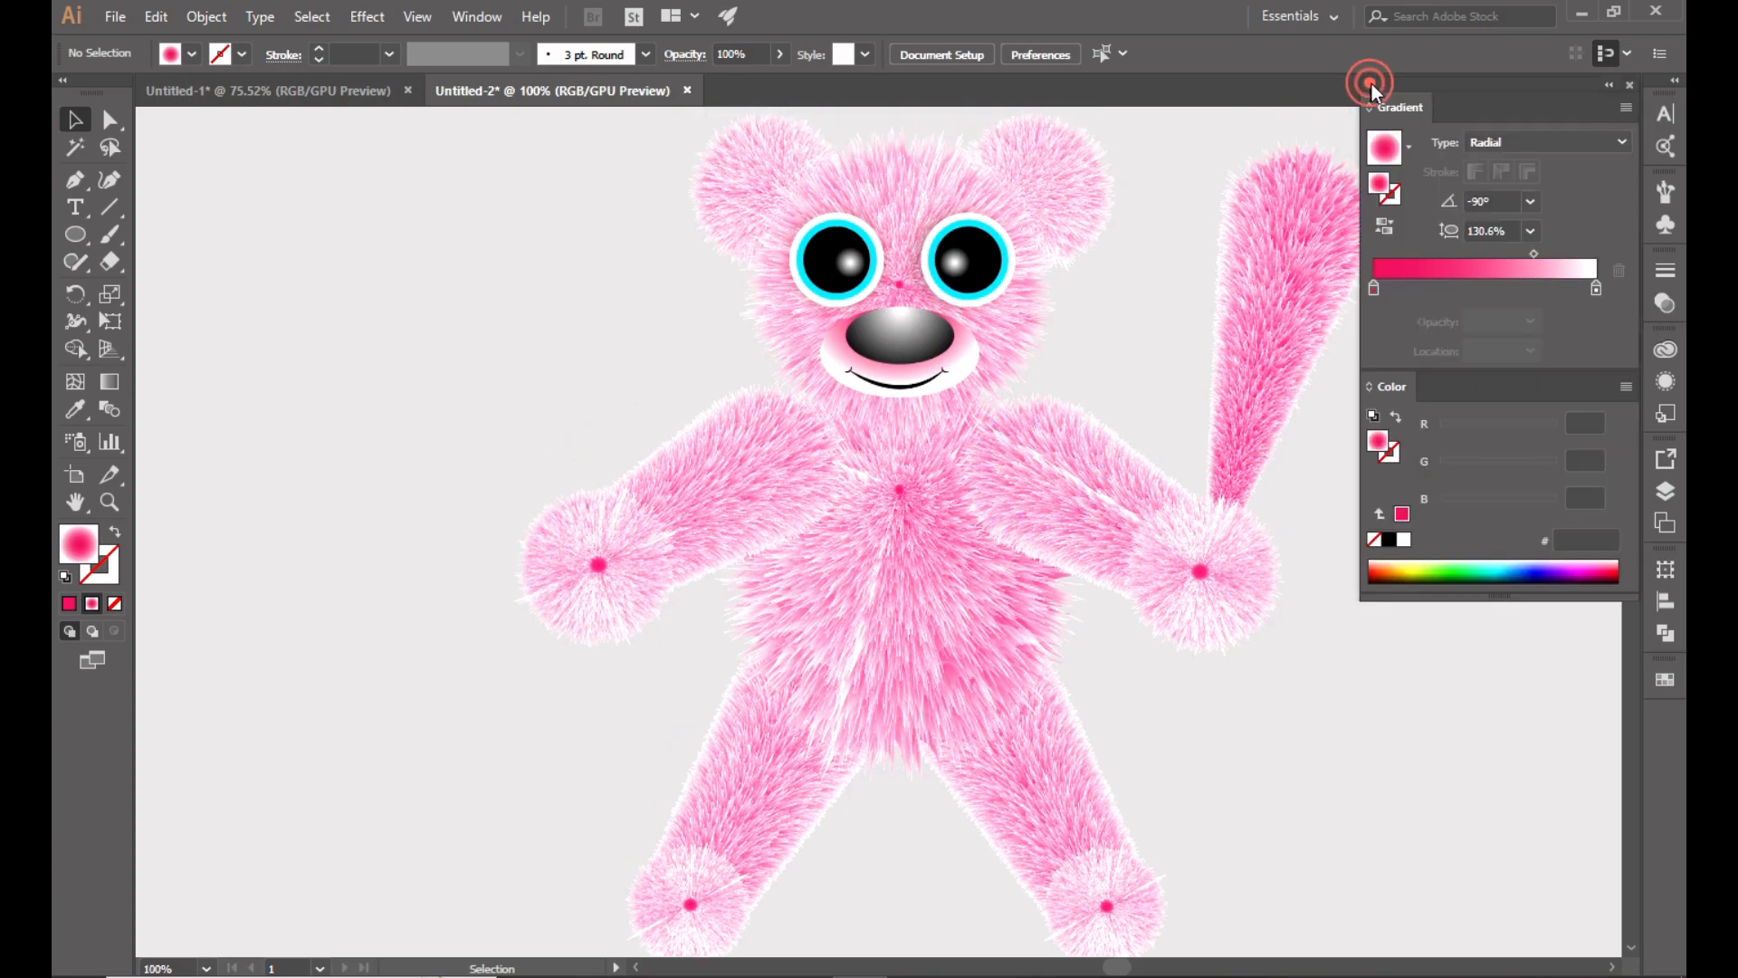
{"action": "left_click", "coordinate": [1613, 86]}
{"action": "left_click", "coordinate": [1530, 307]}
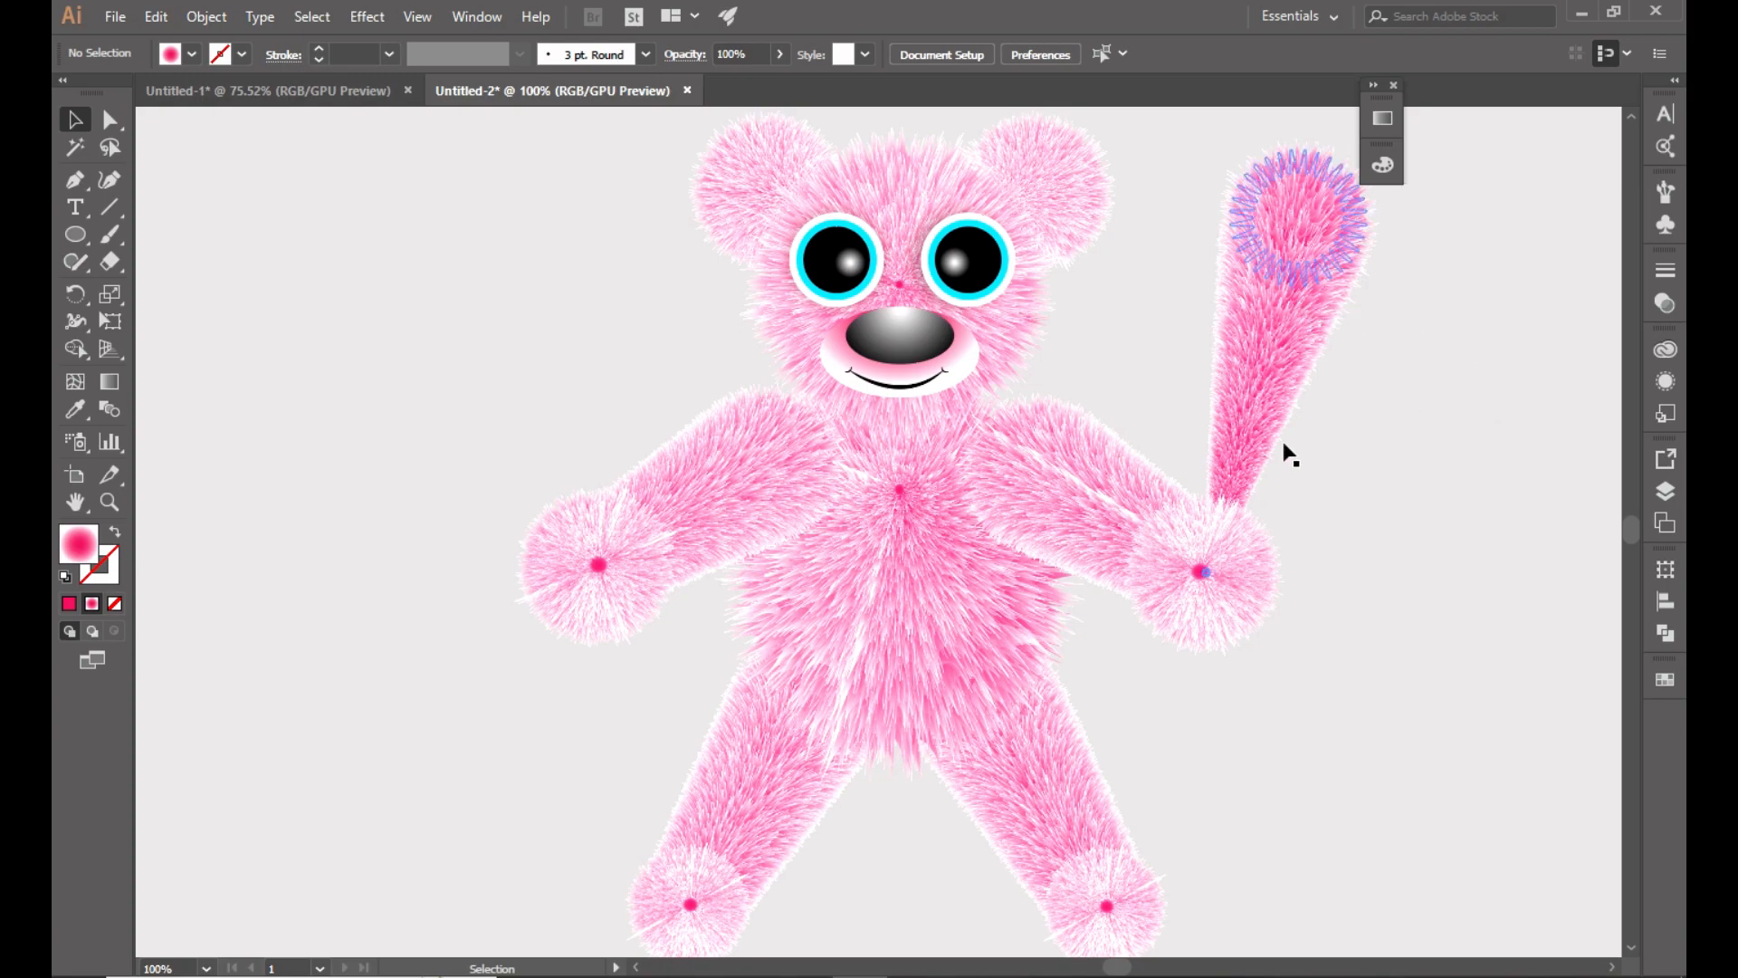
{"action": "left_click", "coordinate": [1235, 409]}
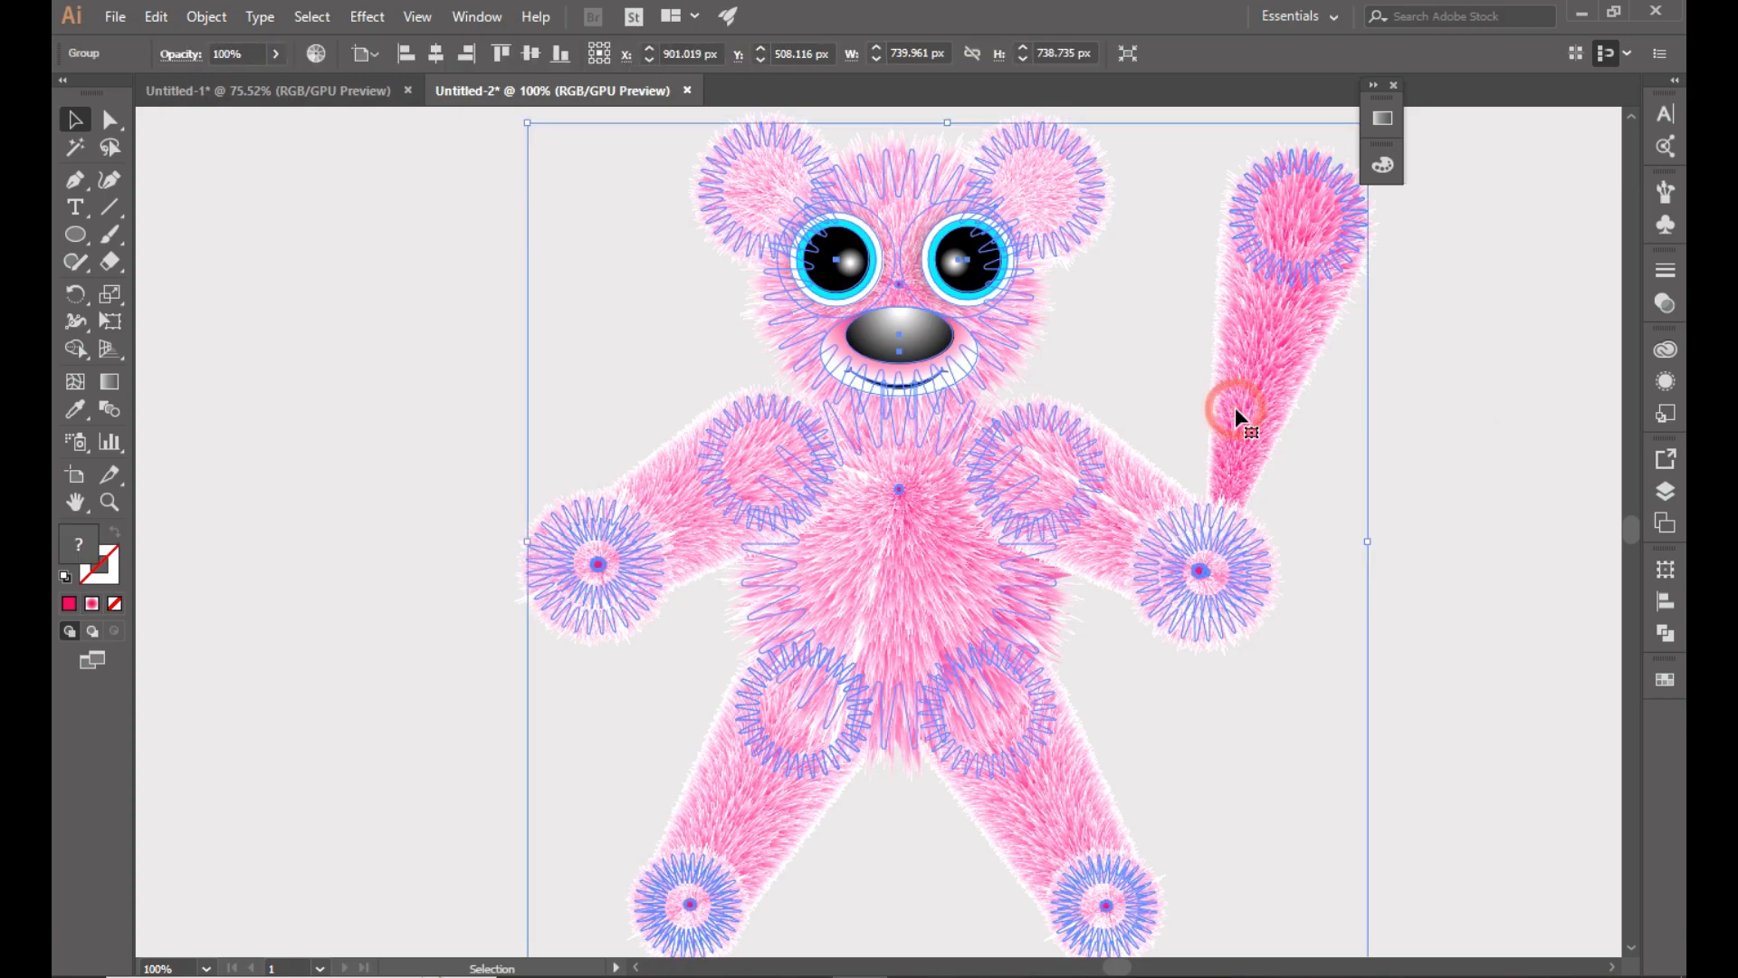
{"action": "right_click", "coordinate": [1235, 408]}
{"action": "left_click", "coordinate": [1491, 459]}
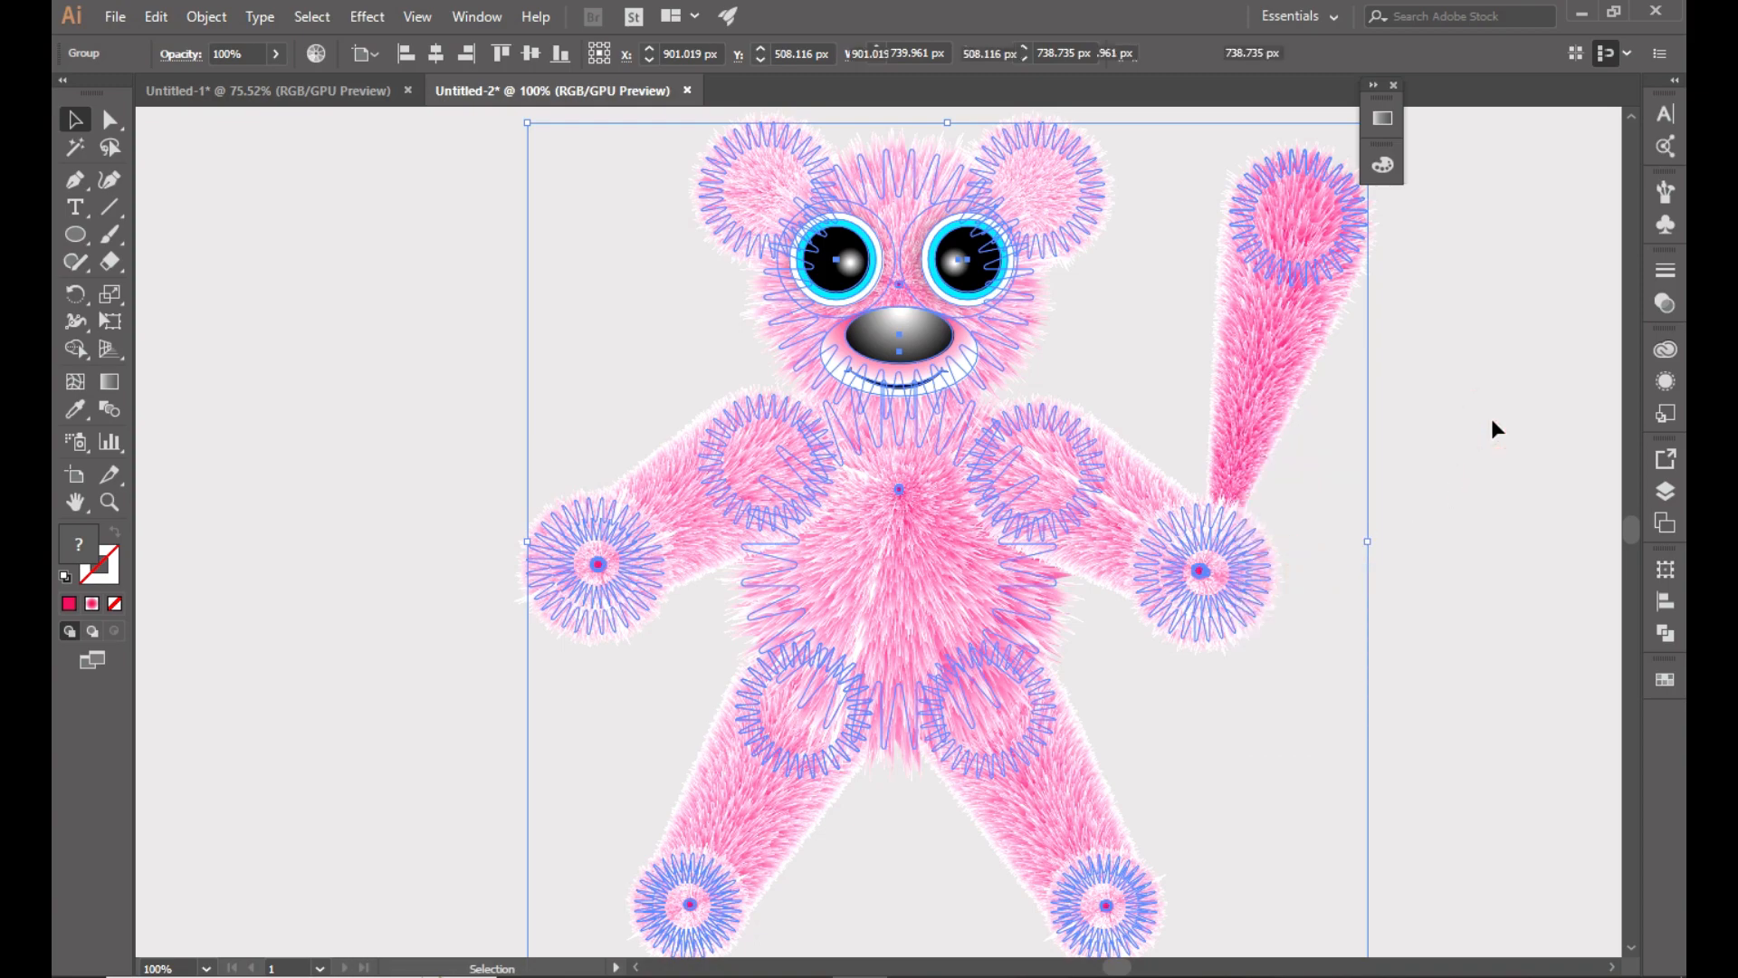
{"action": "left_click", "coordinate": [148, 403]}
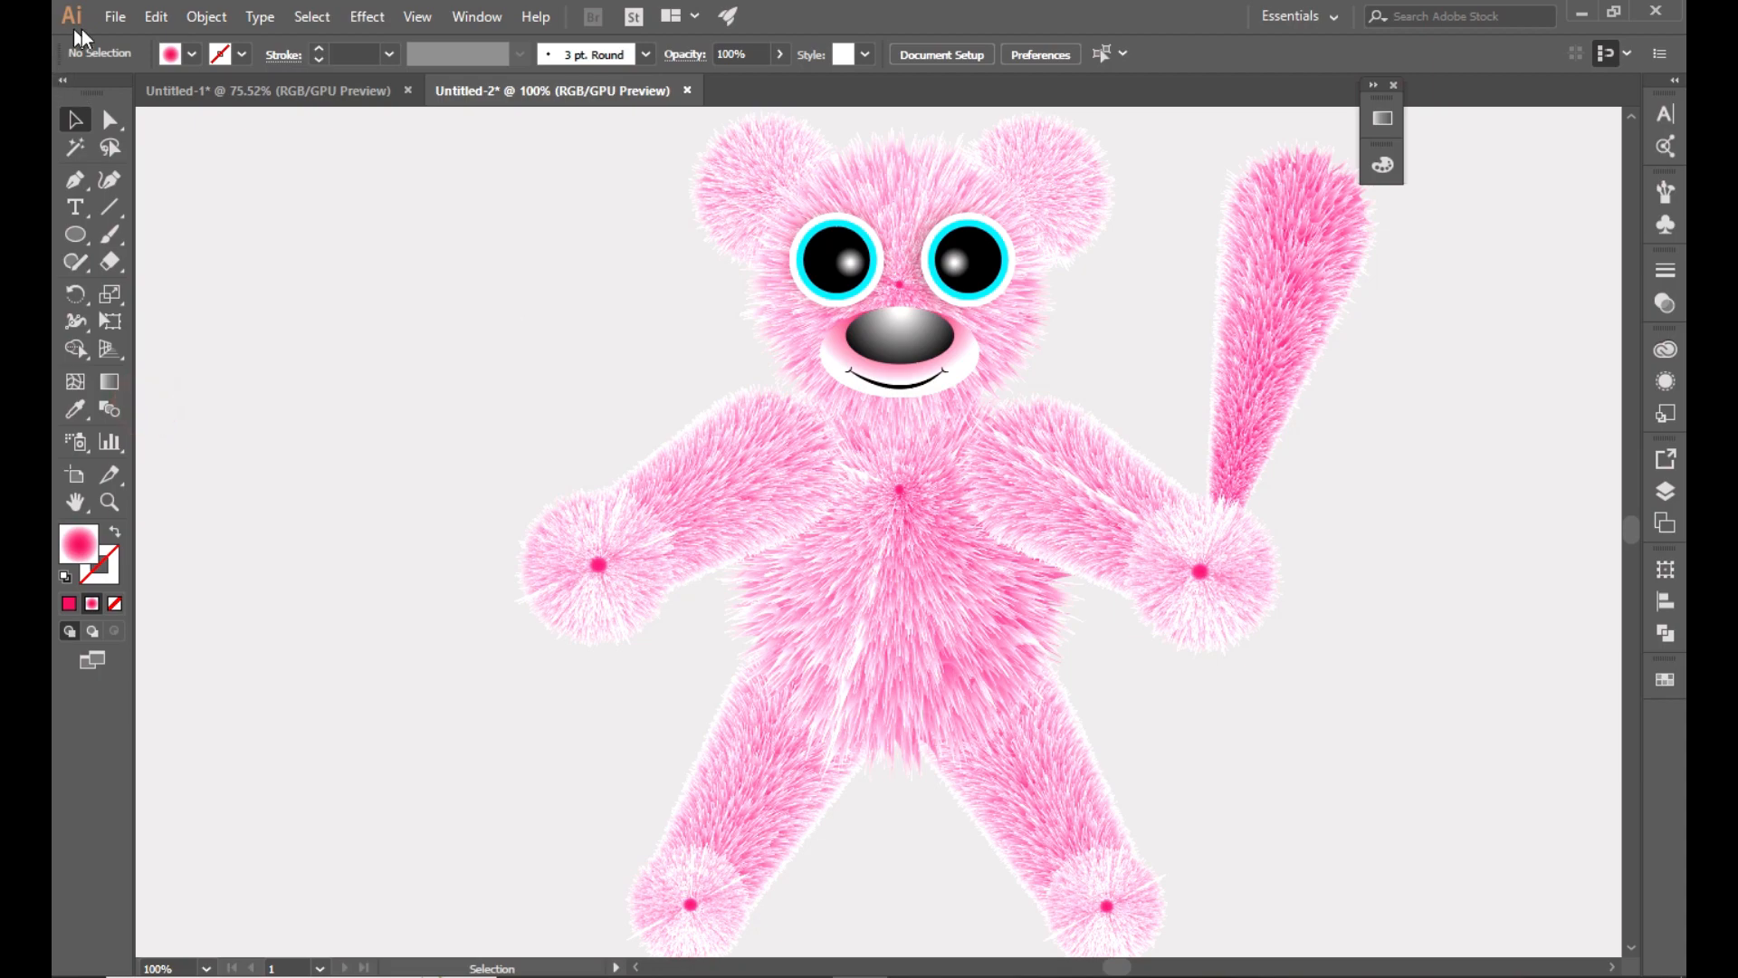
Place the pngegg bow tie image across the bear's neck, just below the muzzle, and embed it in the document.
{"action": "left_click", "coordinate": [115, 16]}
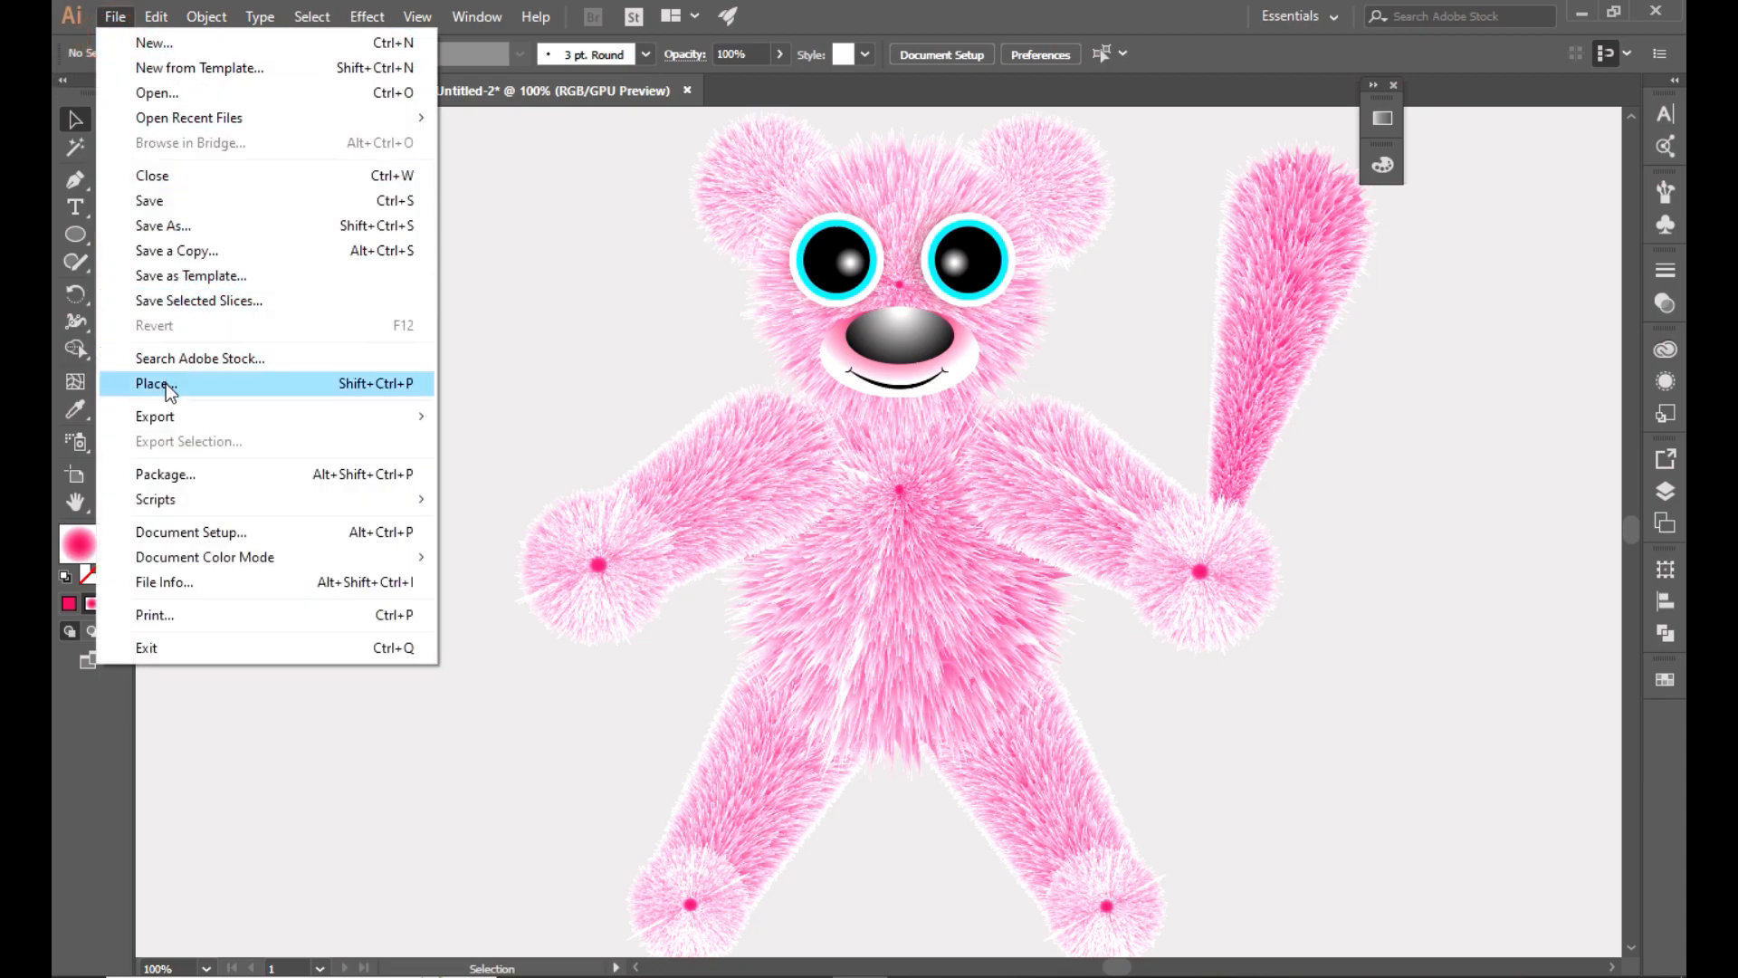
{"action": "left_click", "coordinate": [165, 383]}
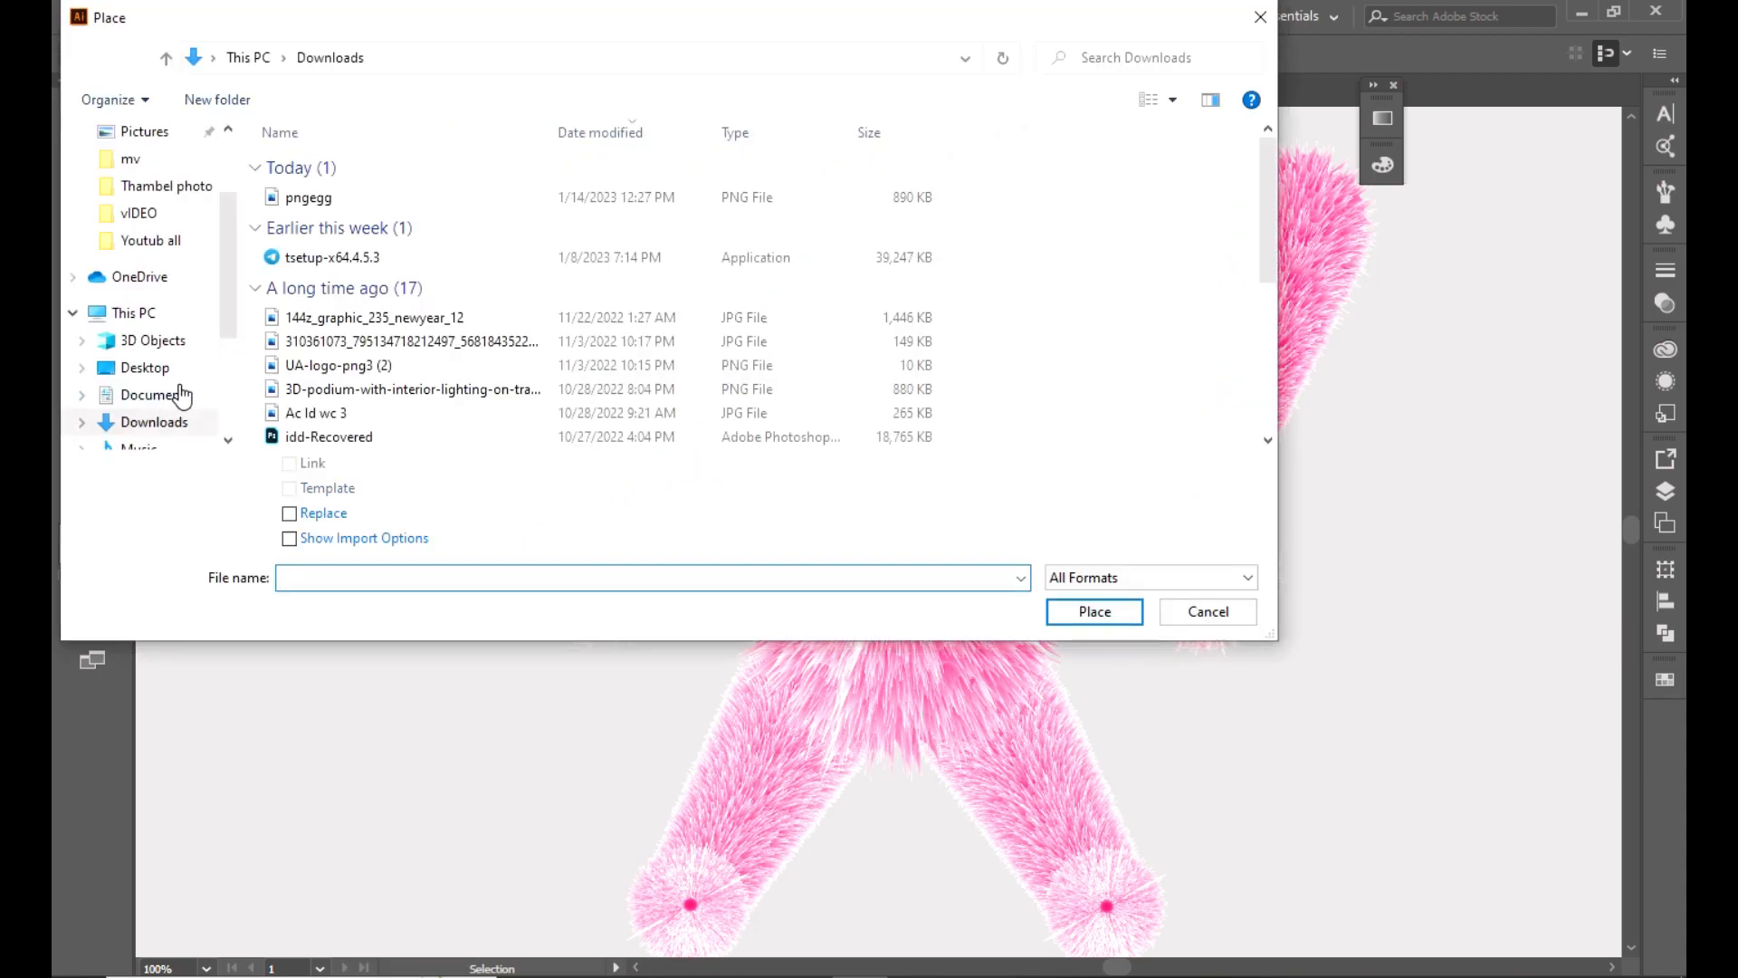
{"action": "left_click", "coordinate": [313, 198]}
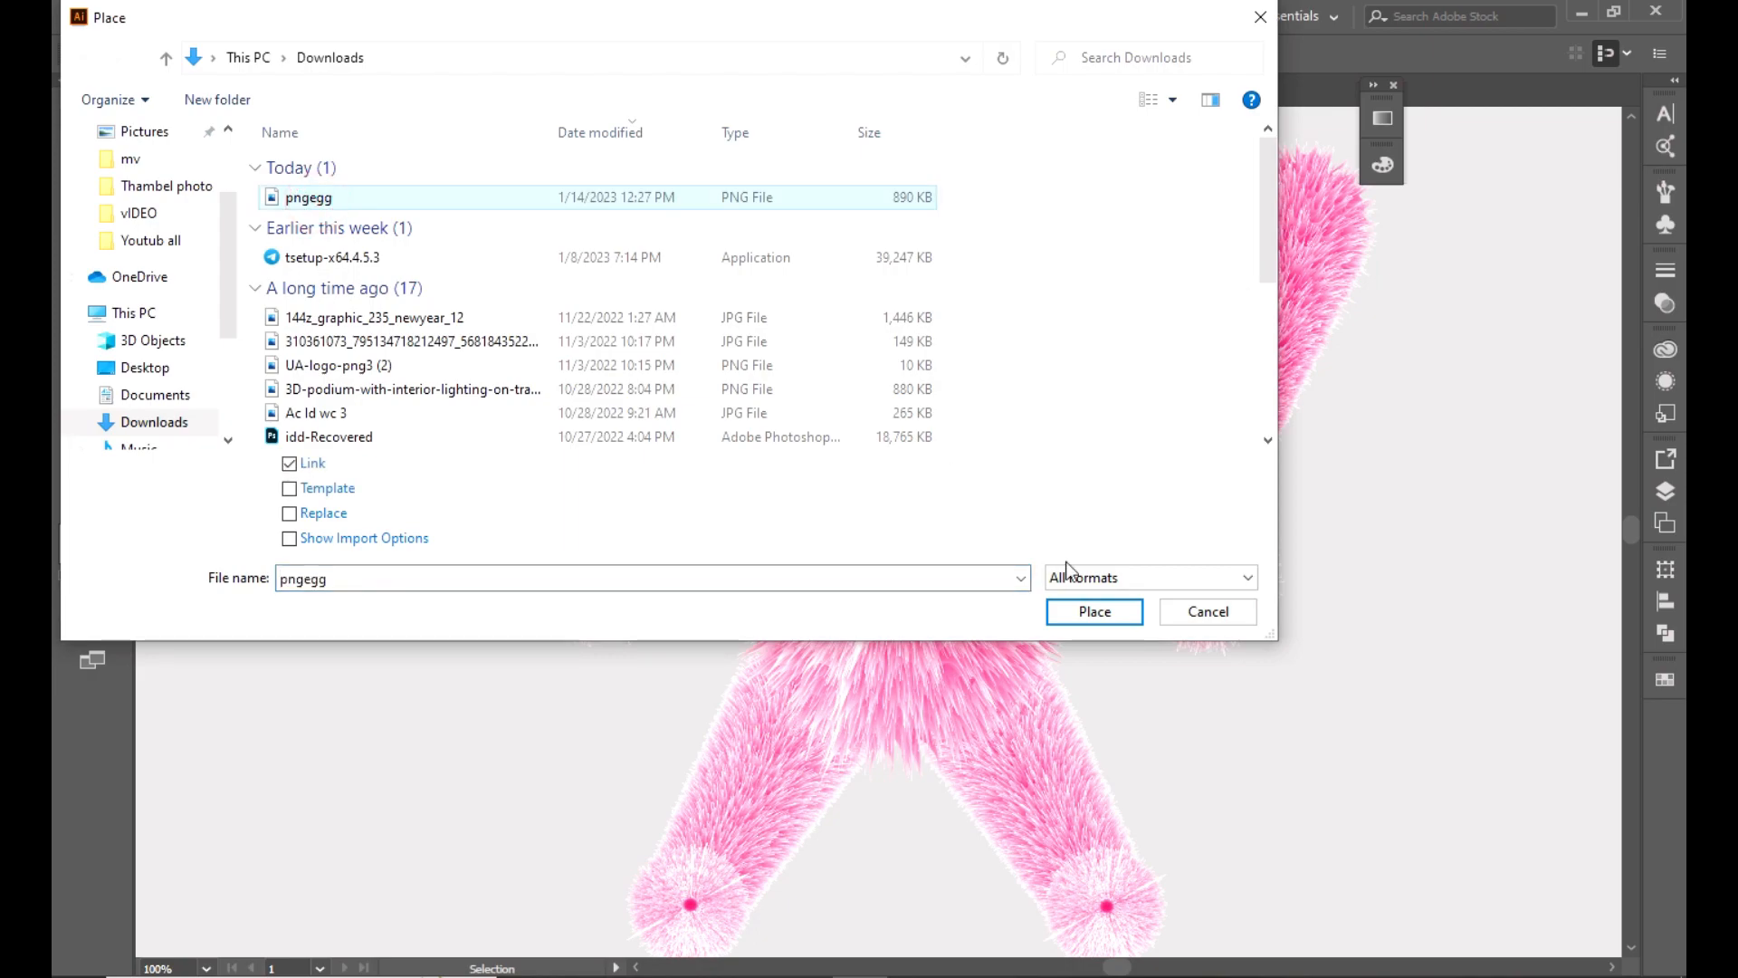
{"action": "left_click", "coordinate": [1095, 612]}
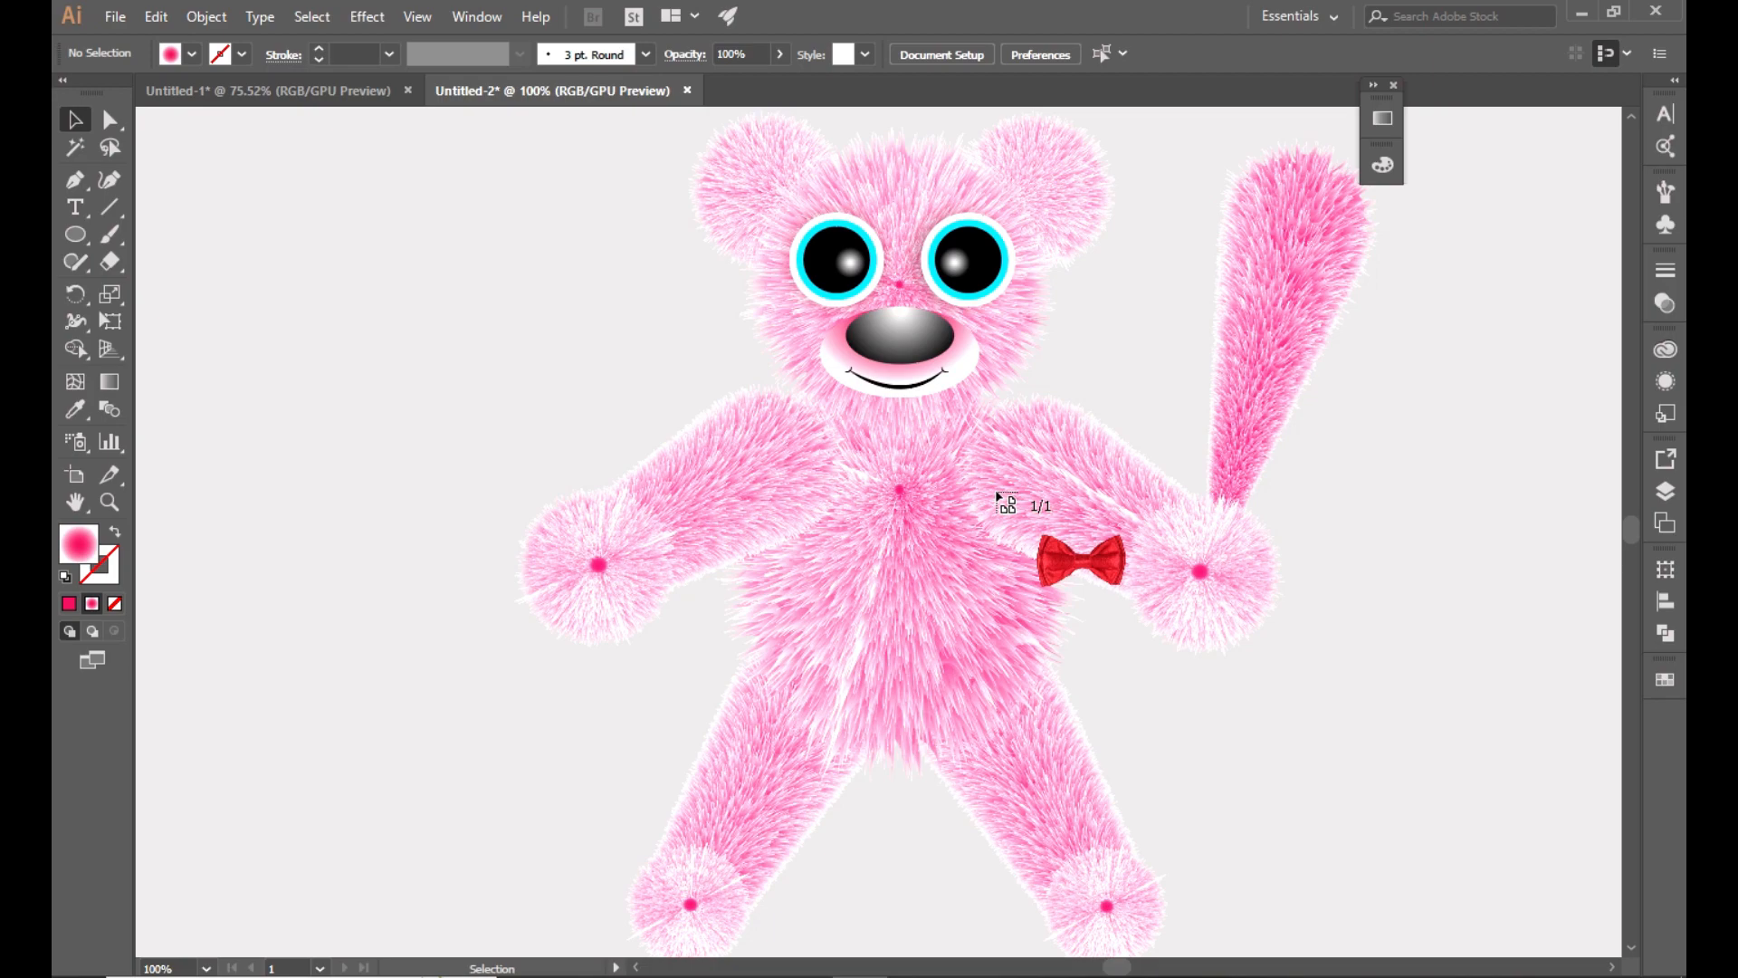
{"action": "left_click_drag", "start_coordinate": [815, 395], "coordinate": [996, 516]}
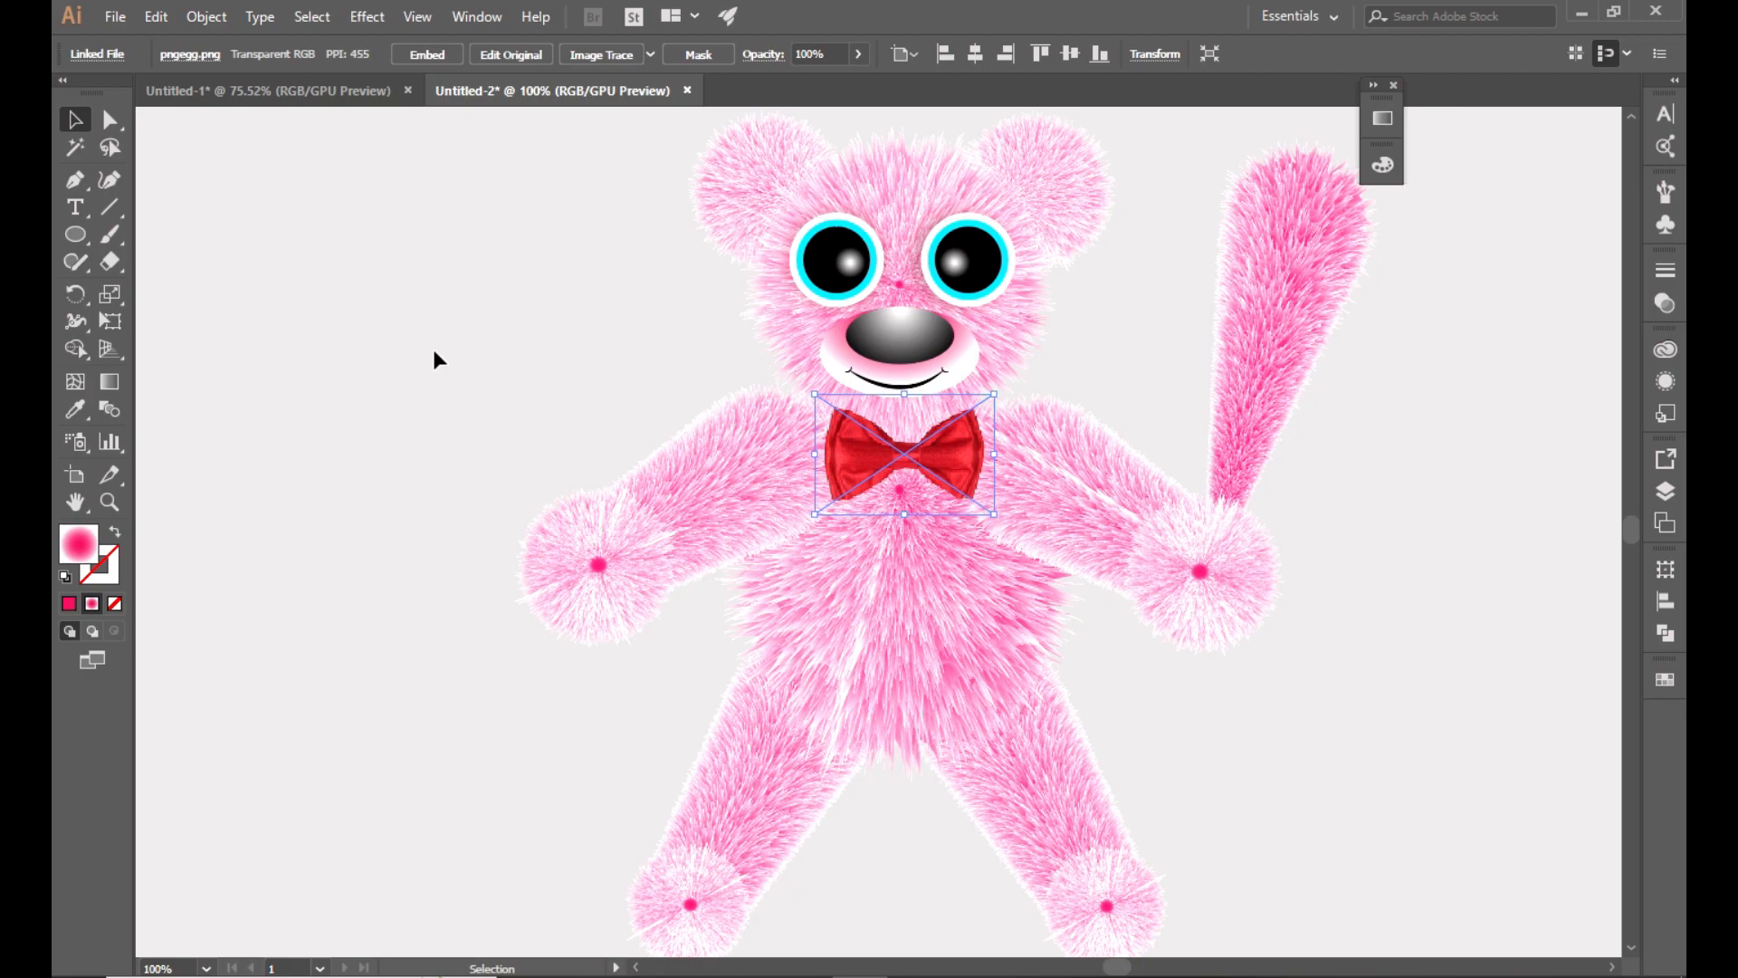
{"action": "left_click", "coordinate": [427, 54]}
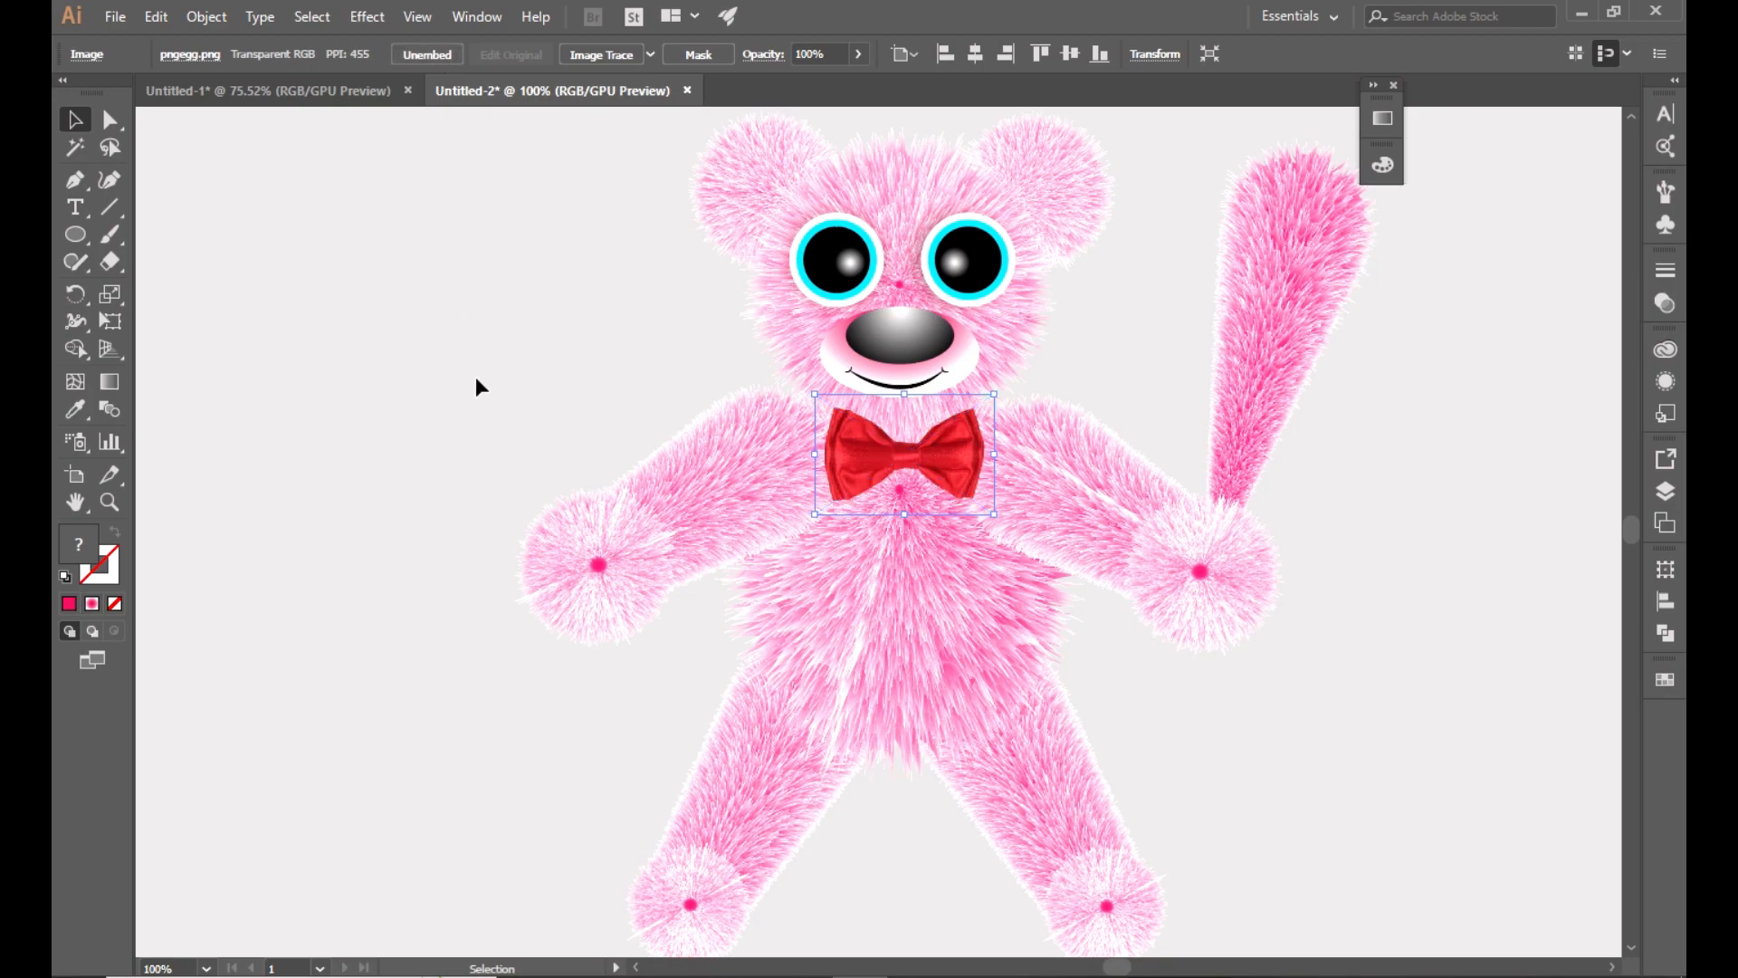
{"action": "left_click", "coordinate": [382, 282]}
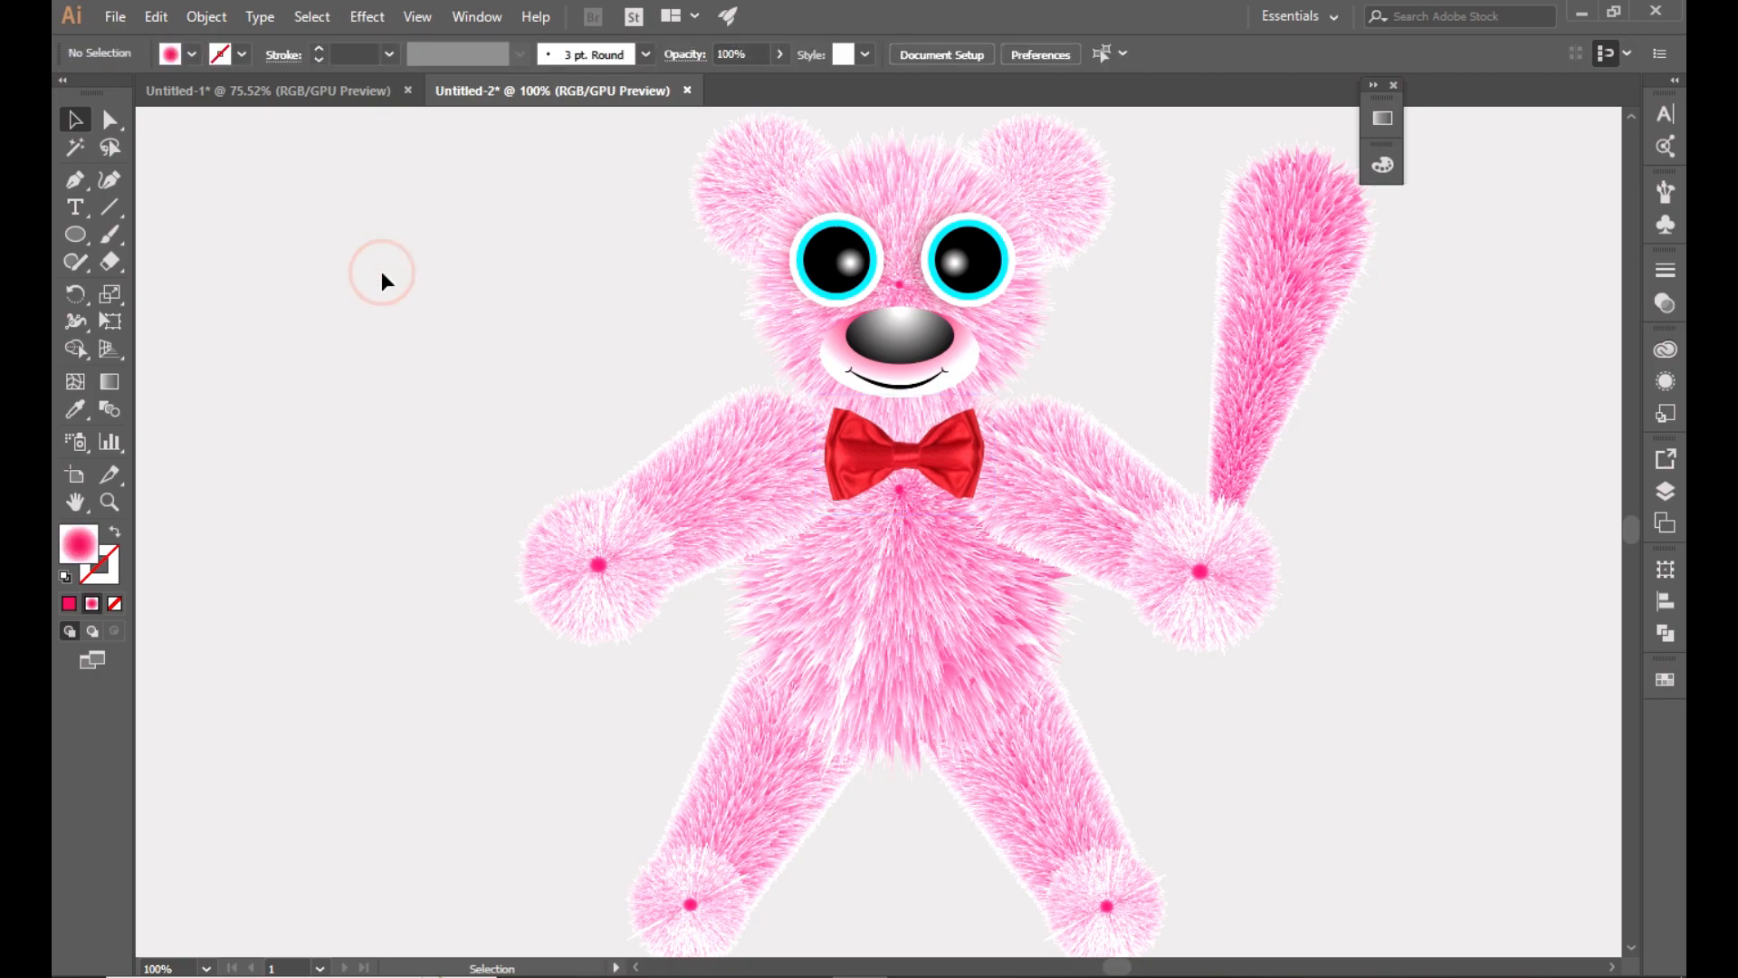